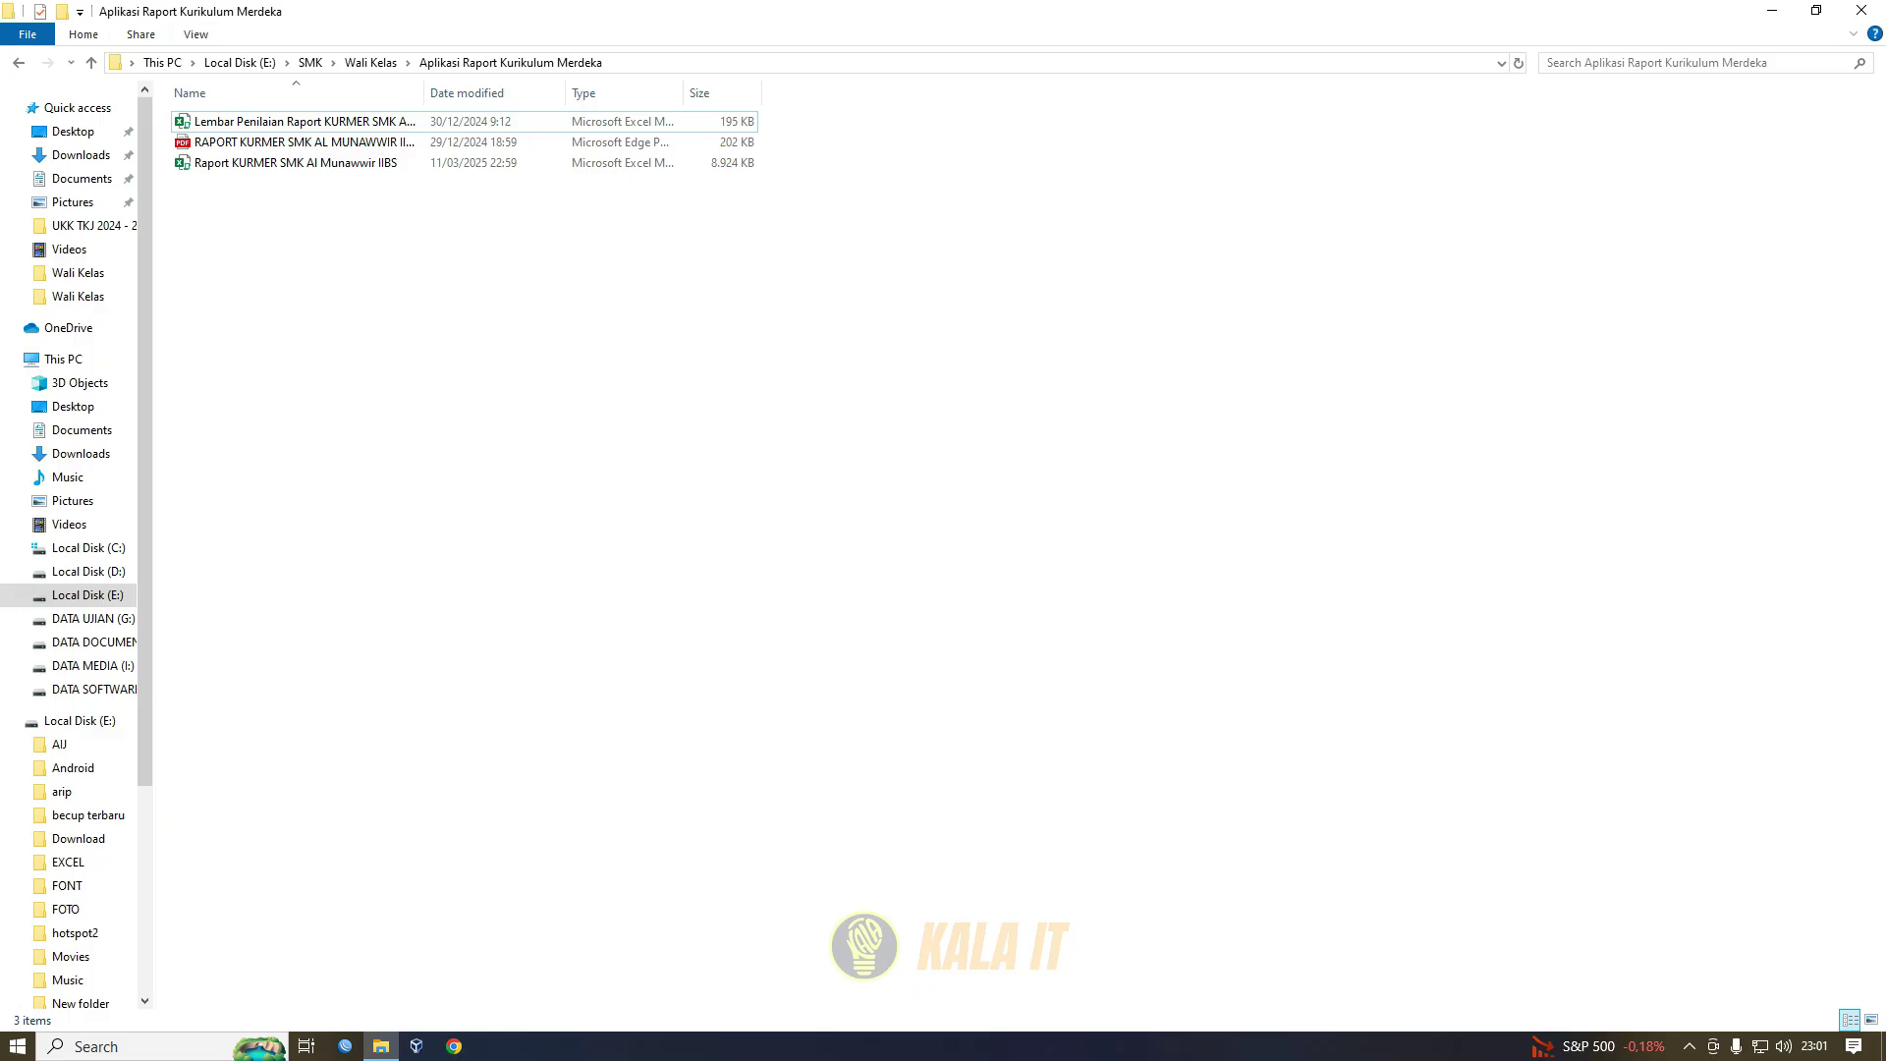
- Open the Raport KURMER SMK Al Munawwir IIBS workbook from File Explorer in Excel
{"action": "left_click", "coordinate": [296, 163]}
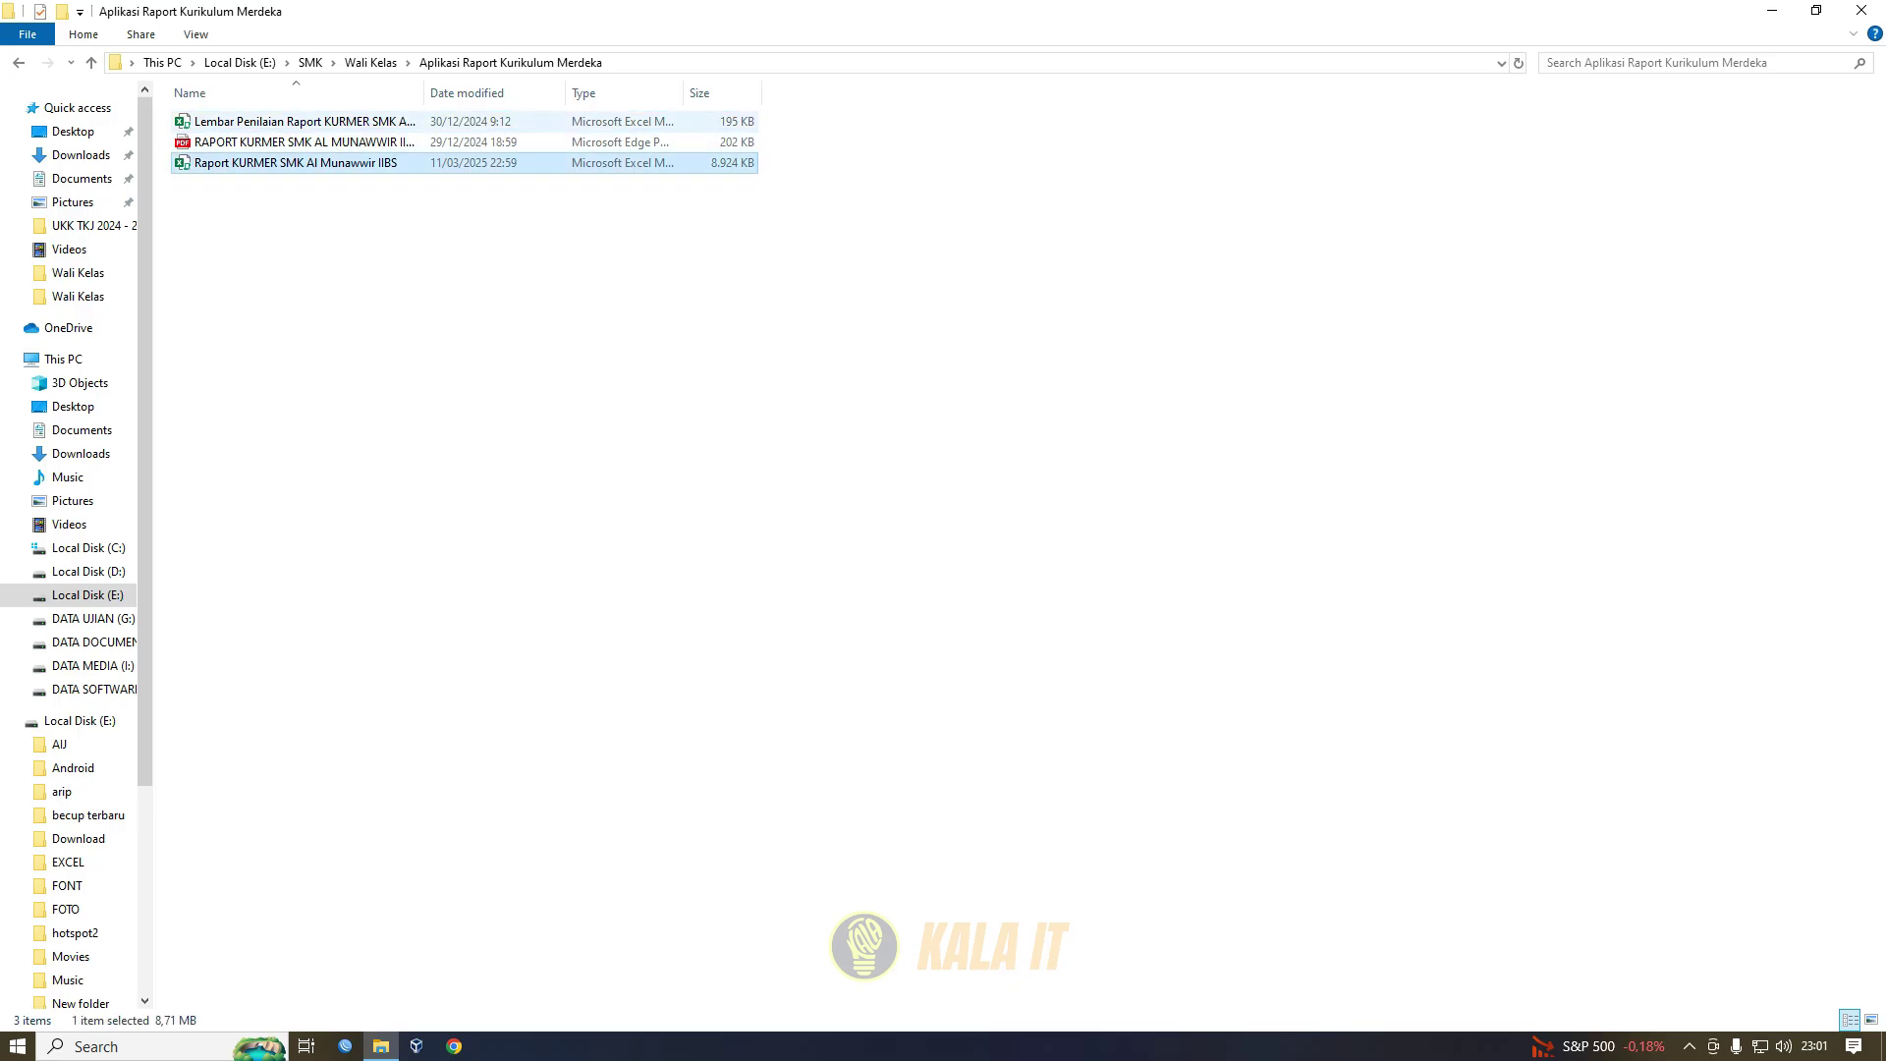
{"action": "left_click", "coordinate": [472, 255]}
{"action": "double_click", "coordinate": [296, 163]}
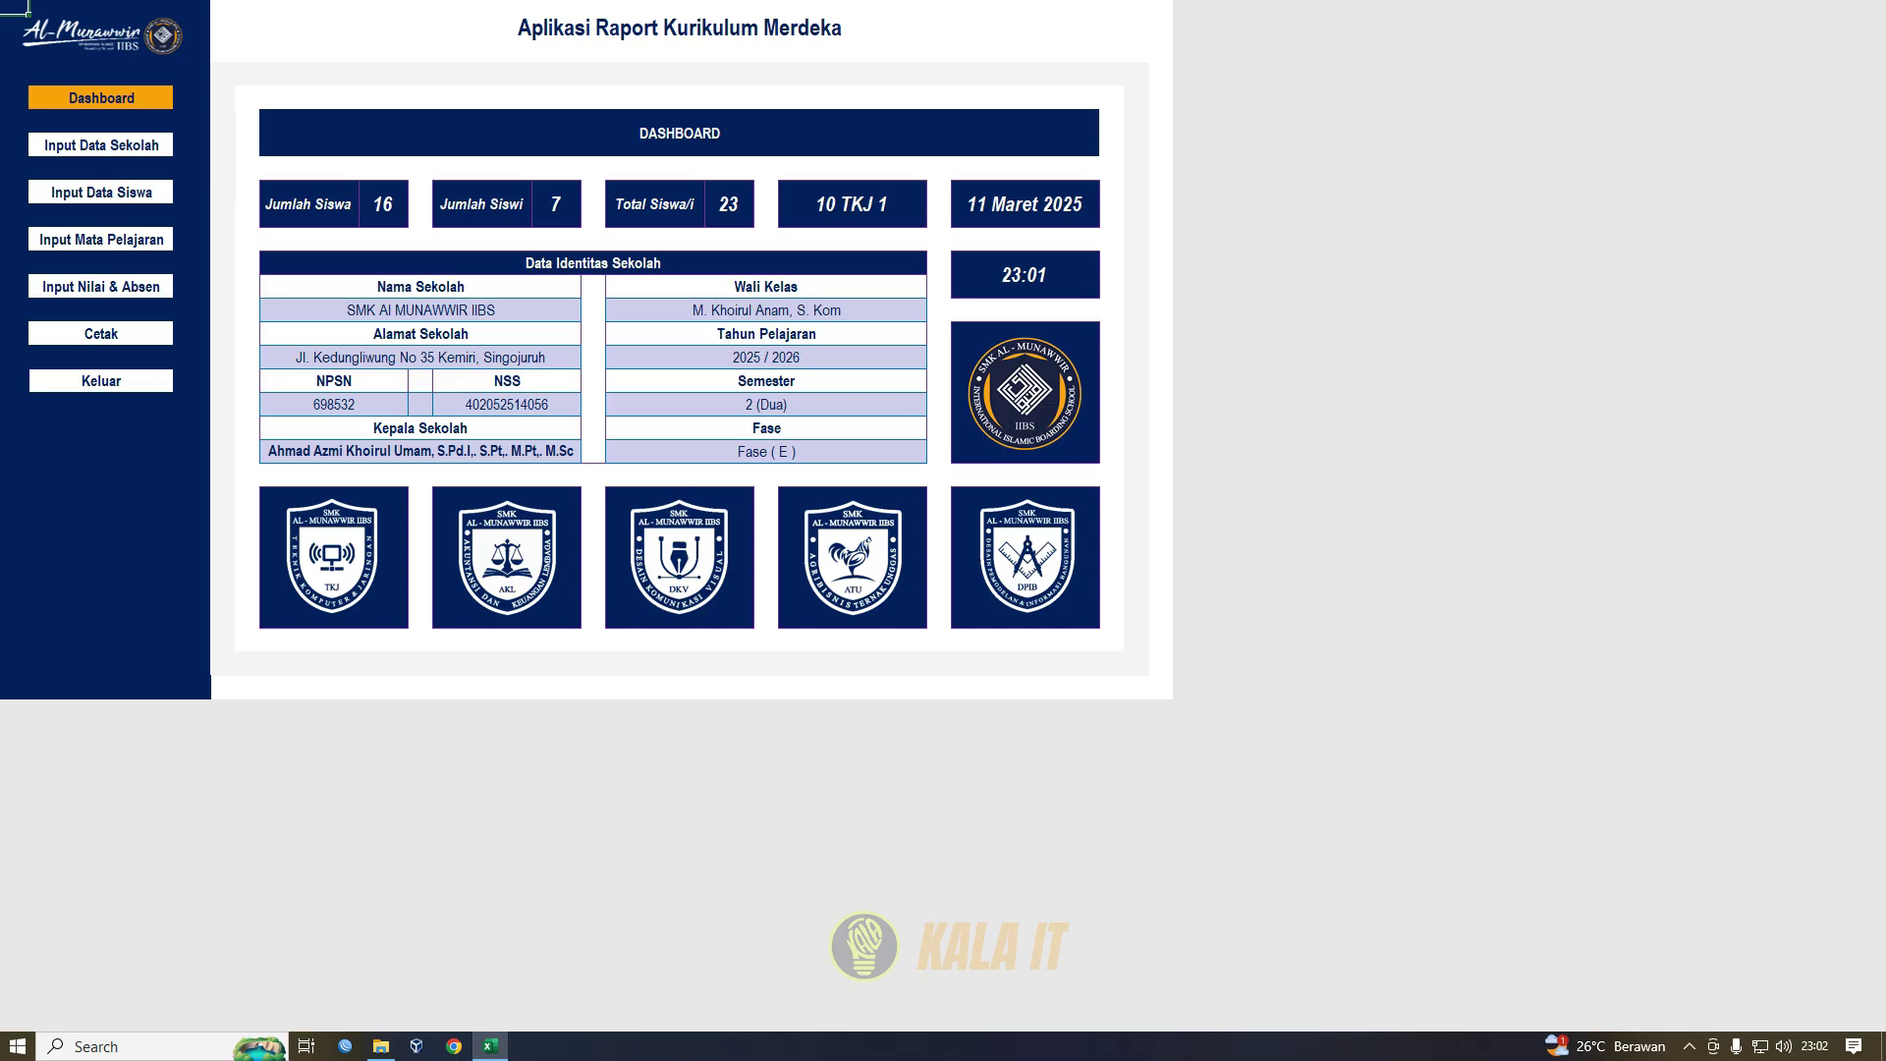
- Review the 10 TKJ 1 Dashboard summary, then settle on the Input Data Sekolah sheet
{"action": "left_click", "coordinate": [852, 204]}
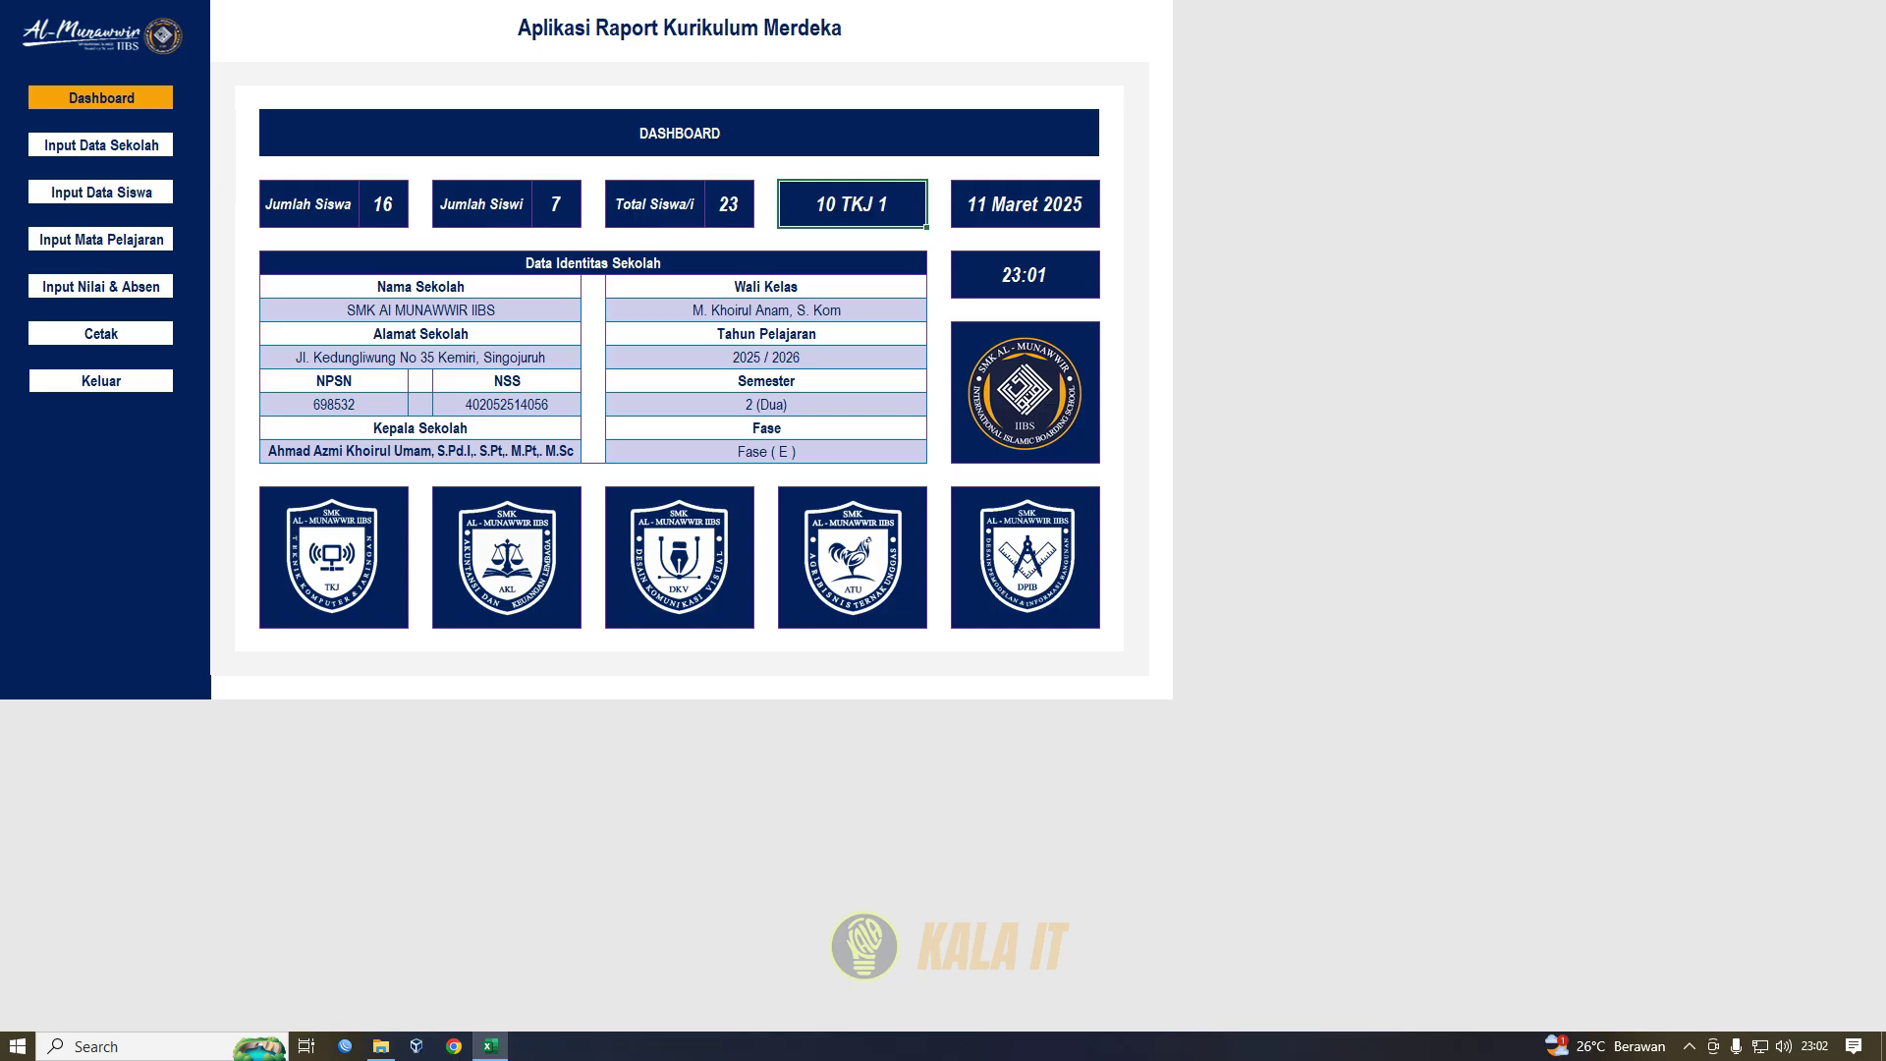
{"action": "left_click", "coordinate": [101, 148]}
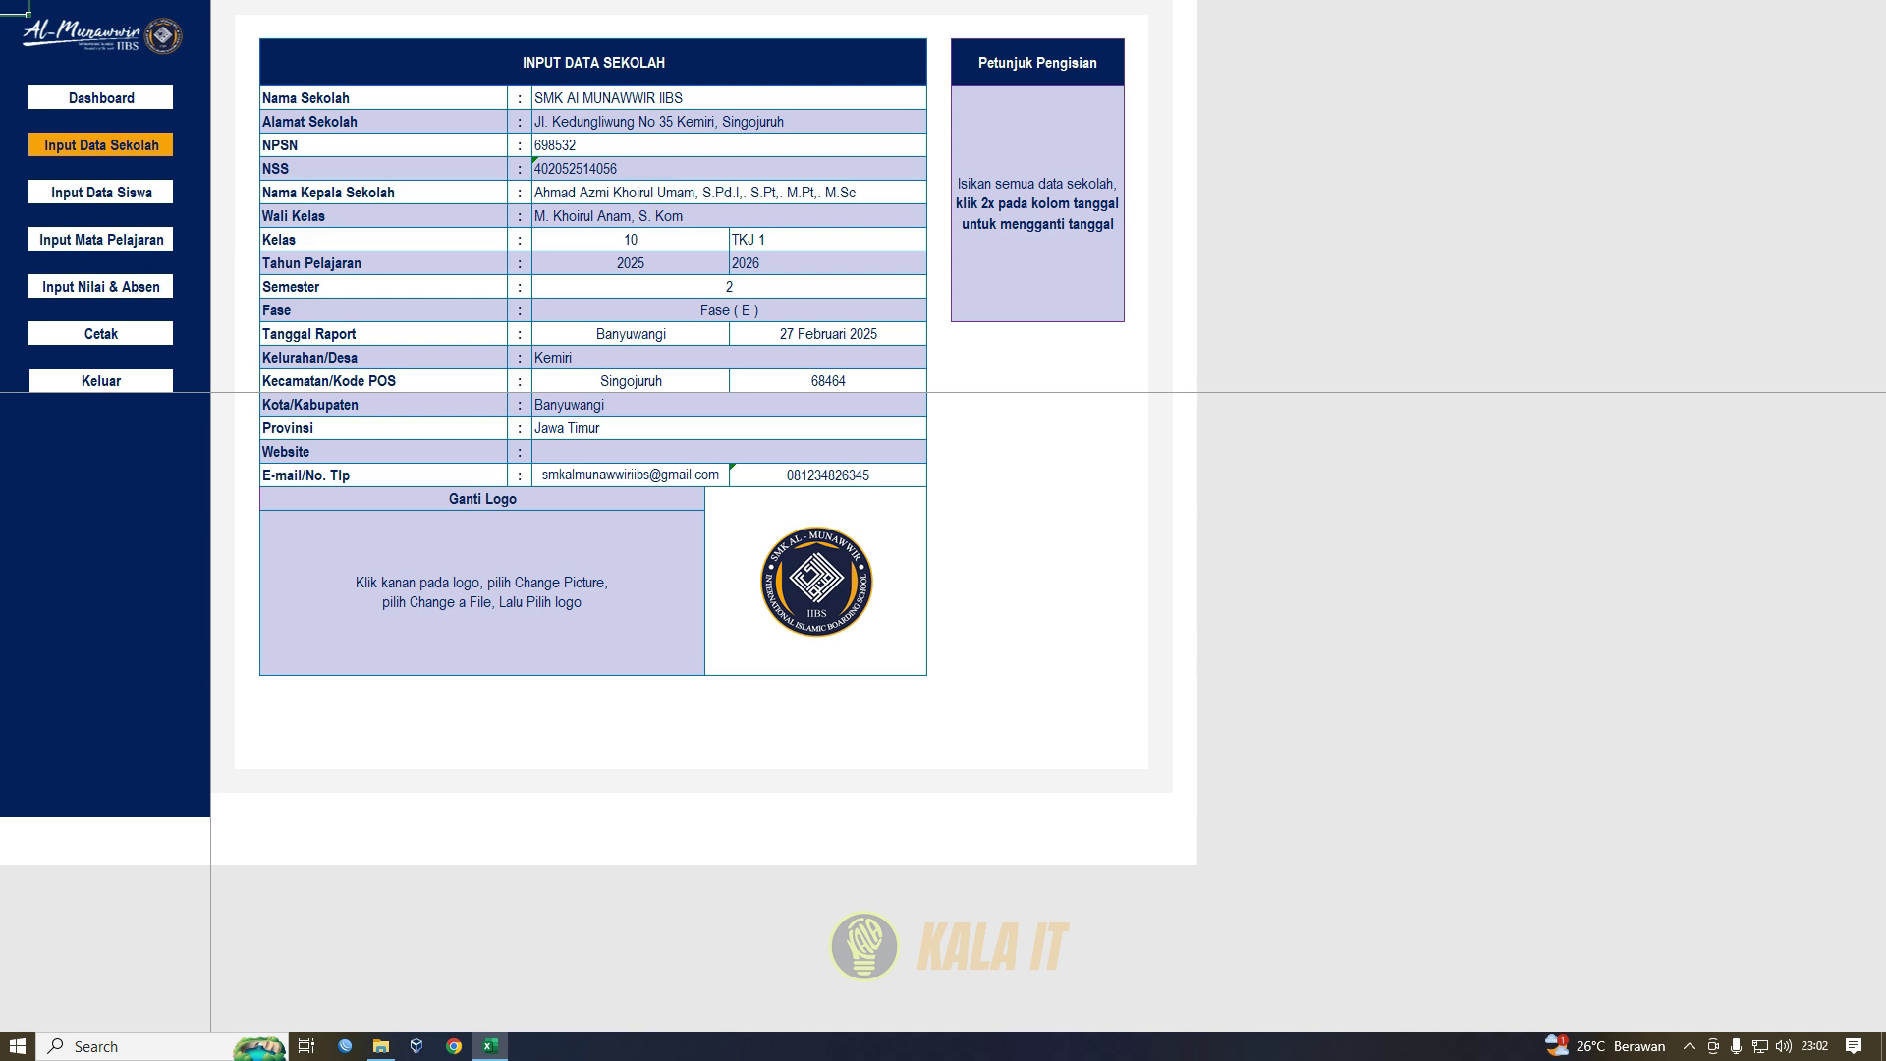
{"action": "left_click", "coordinate": [102, 98]}
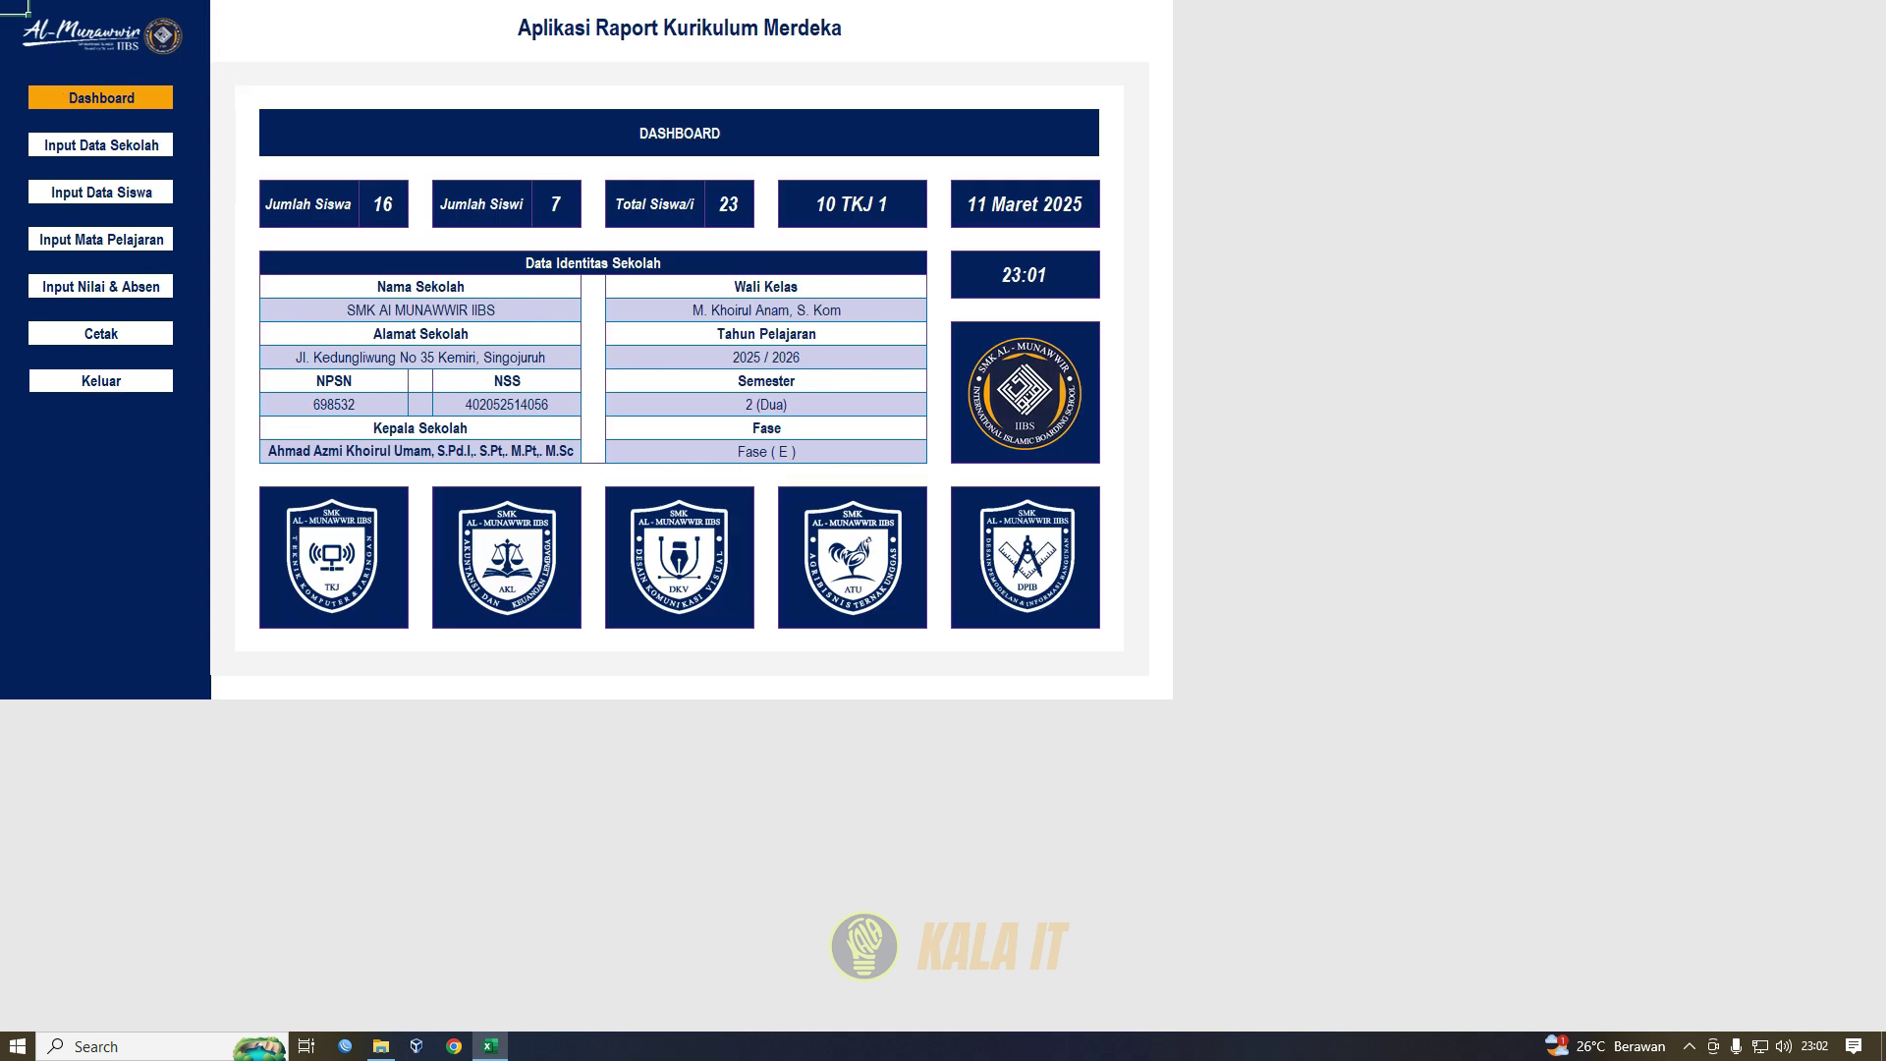
{"action": "left_click_drag", "start_coordinate": [594, 263], "coordinate": [594, 358]}
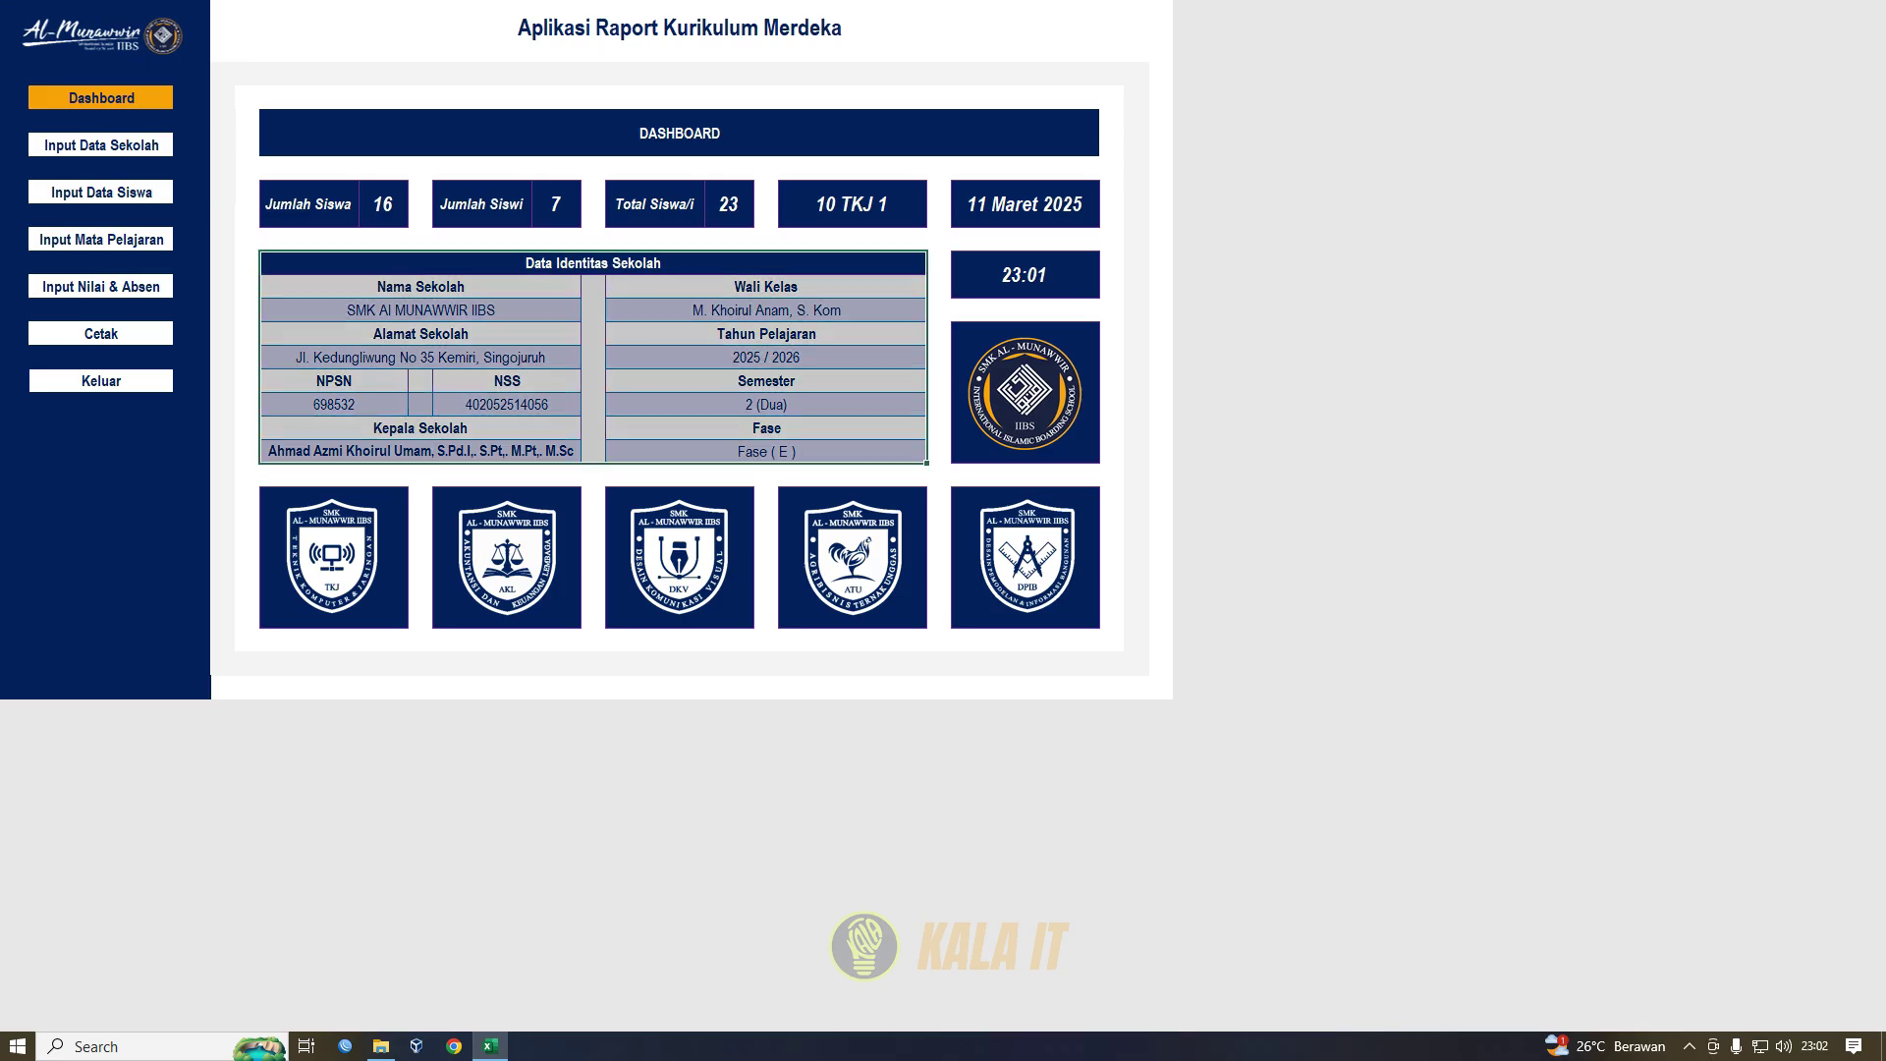
{"action": "left_click", "coordinate": [101, 144]}
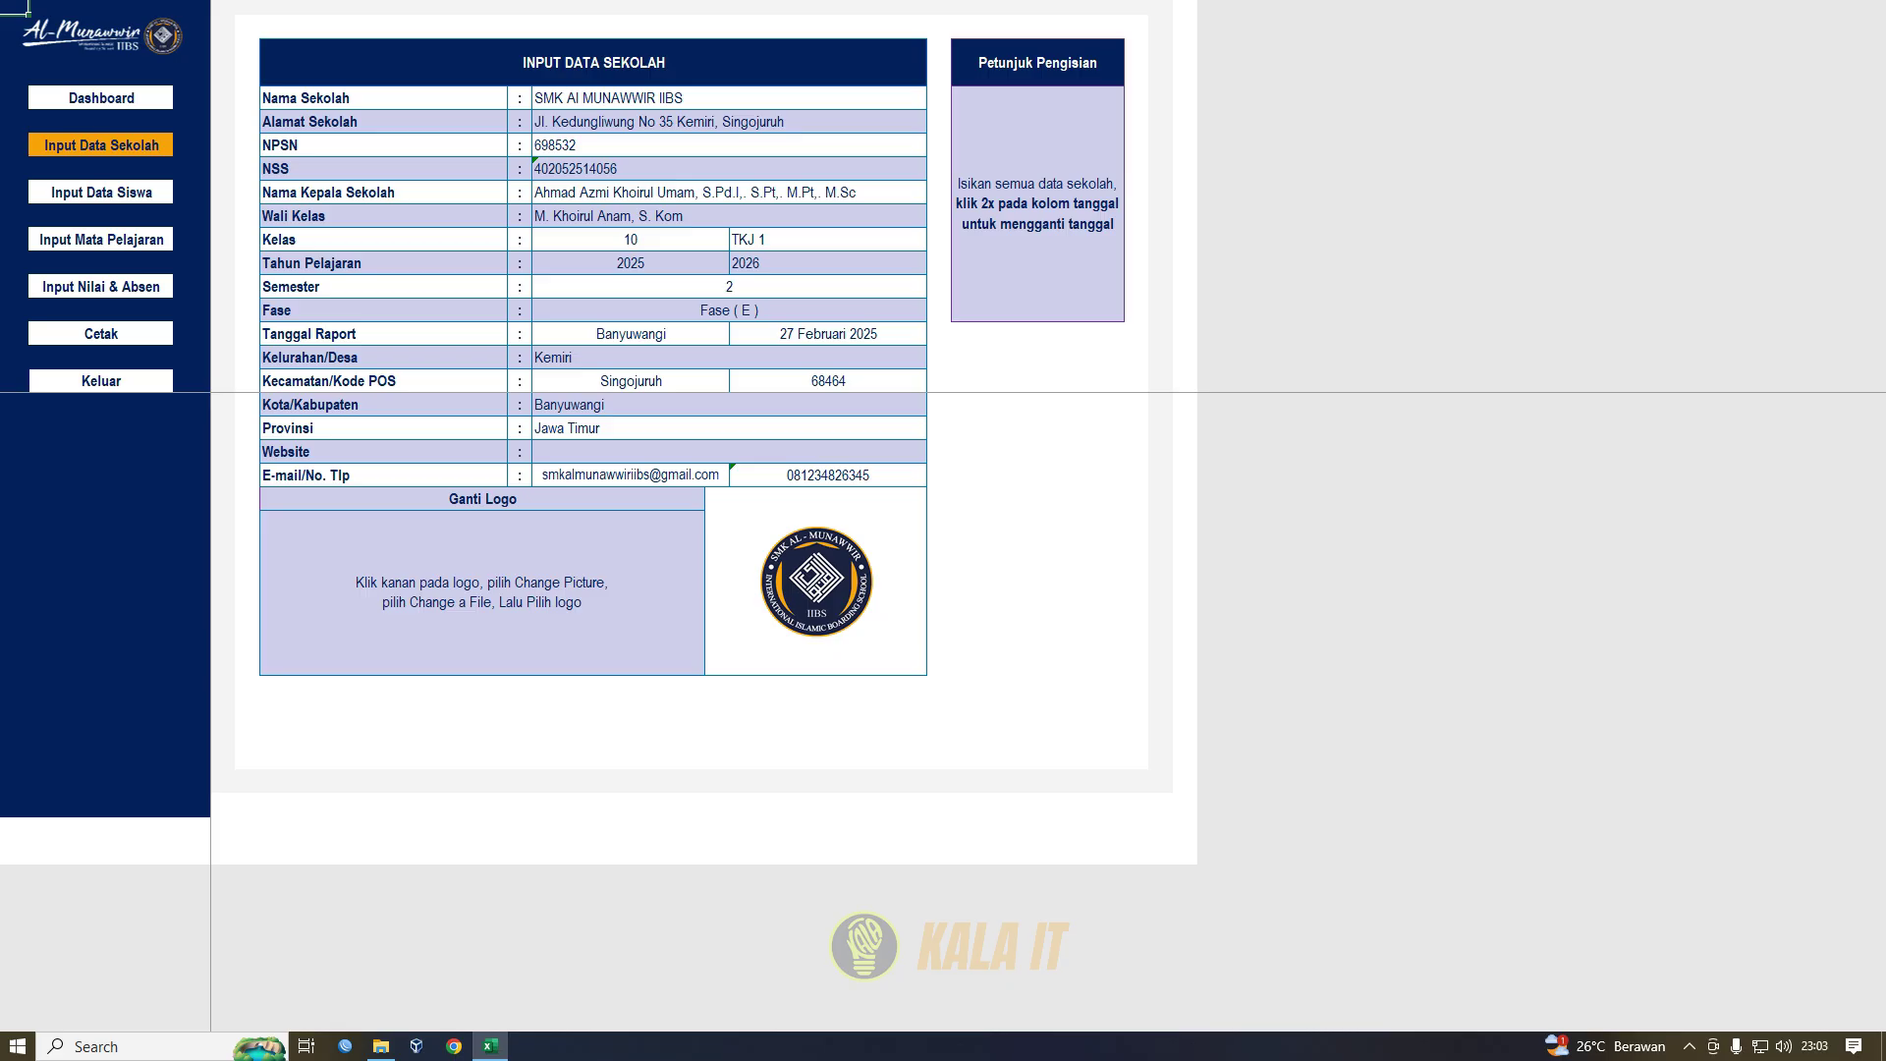
{"action": "left_click", "coordinate": [102, 99]}
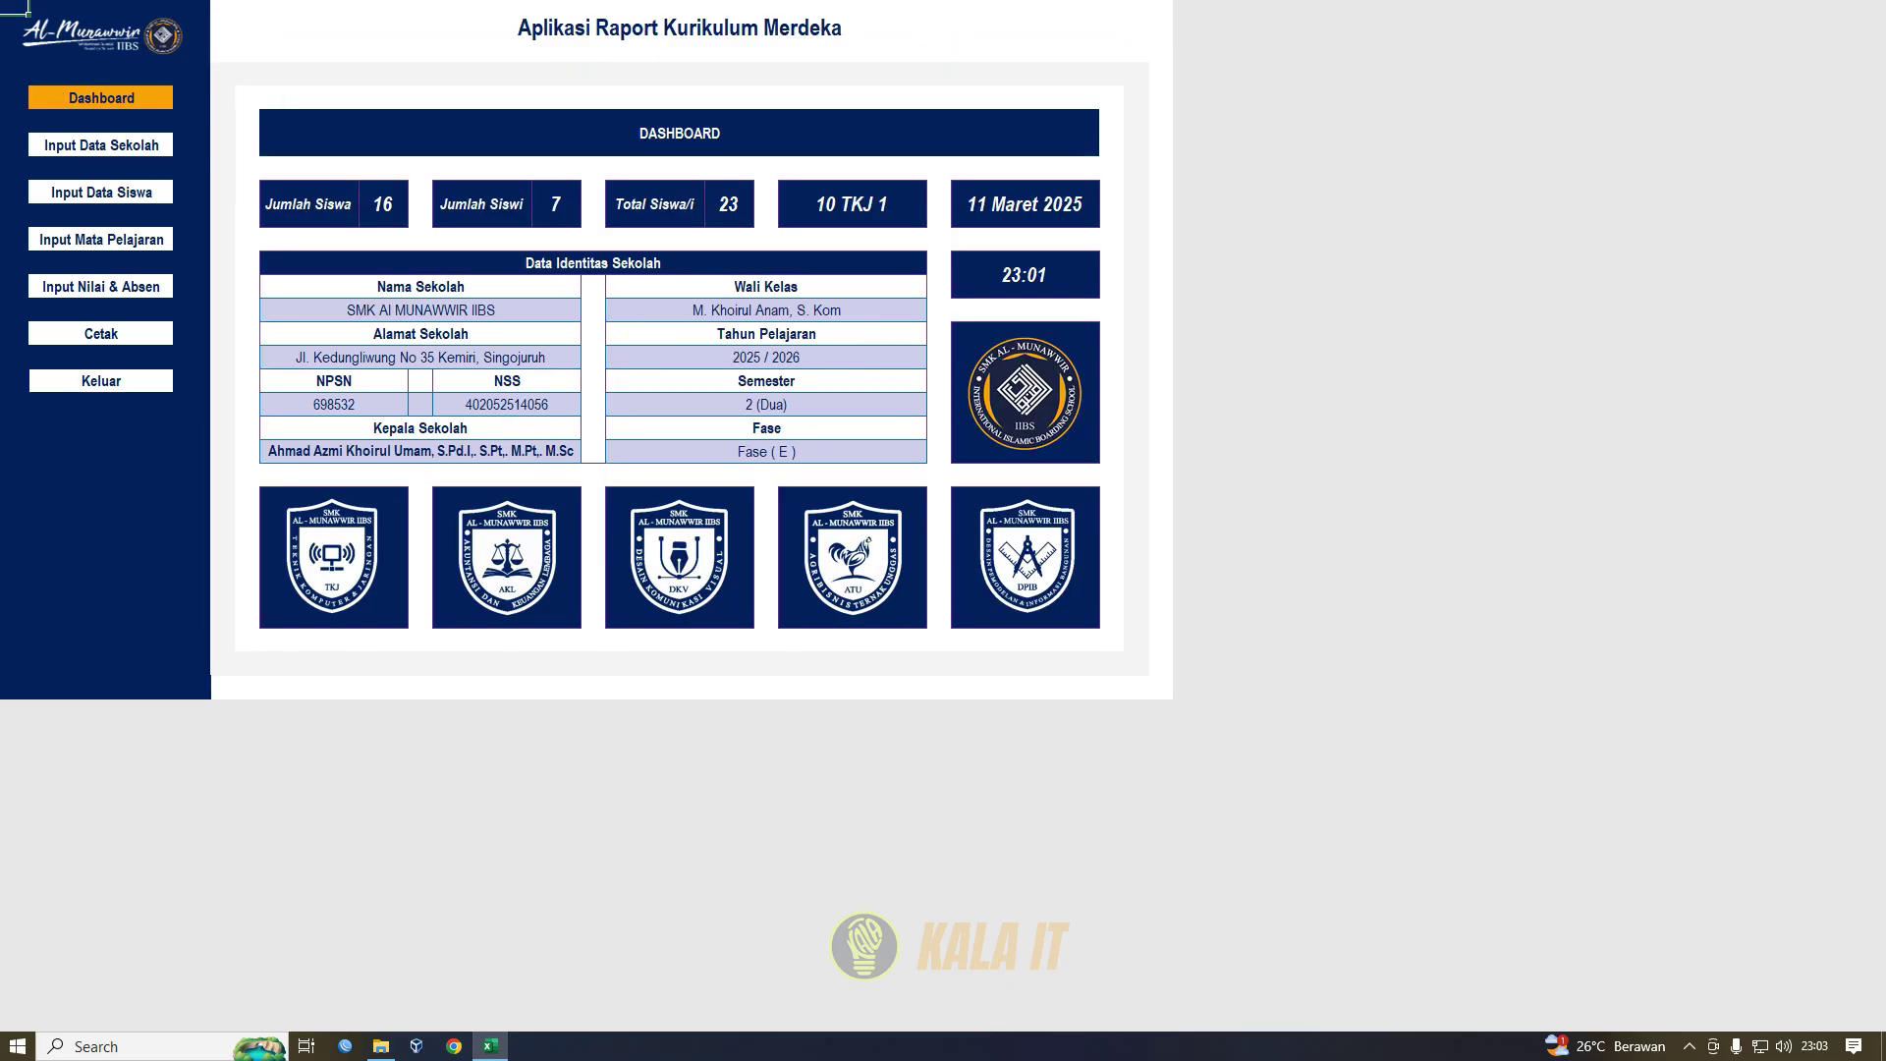
{"action": "left_click", "coordinate": [101, 144]}
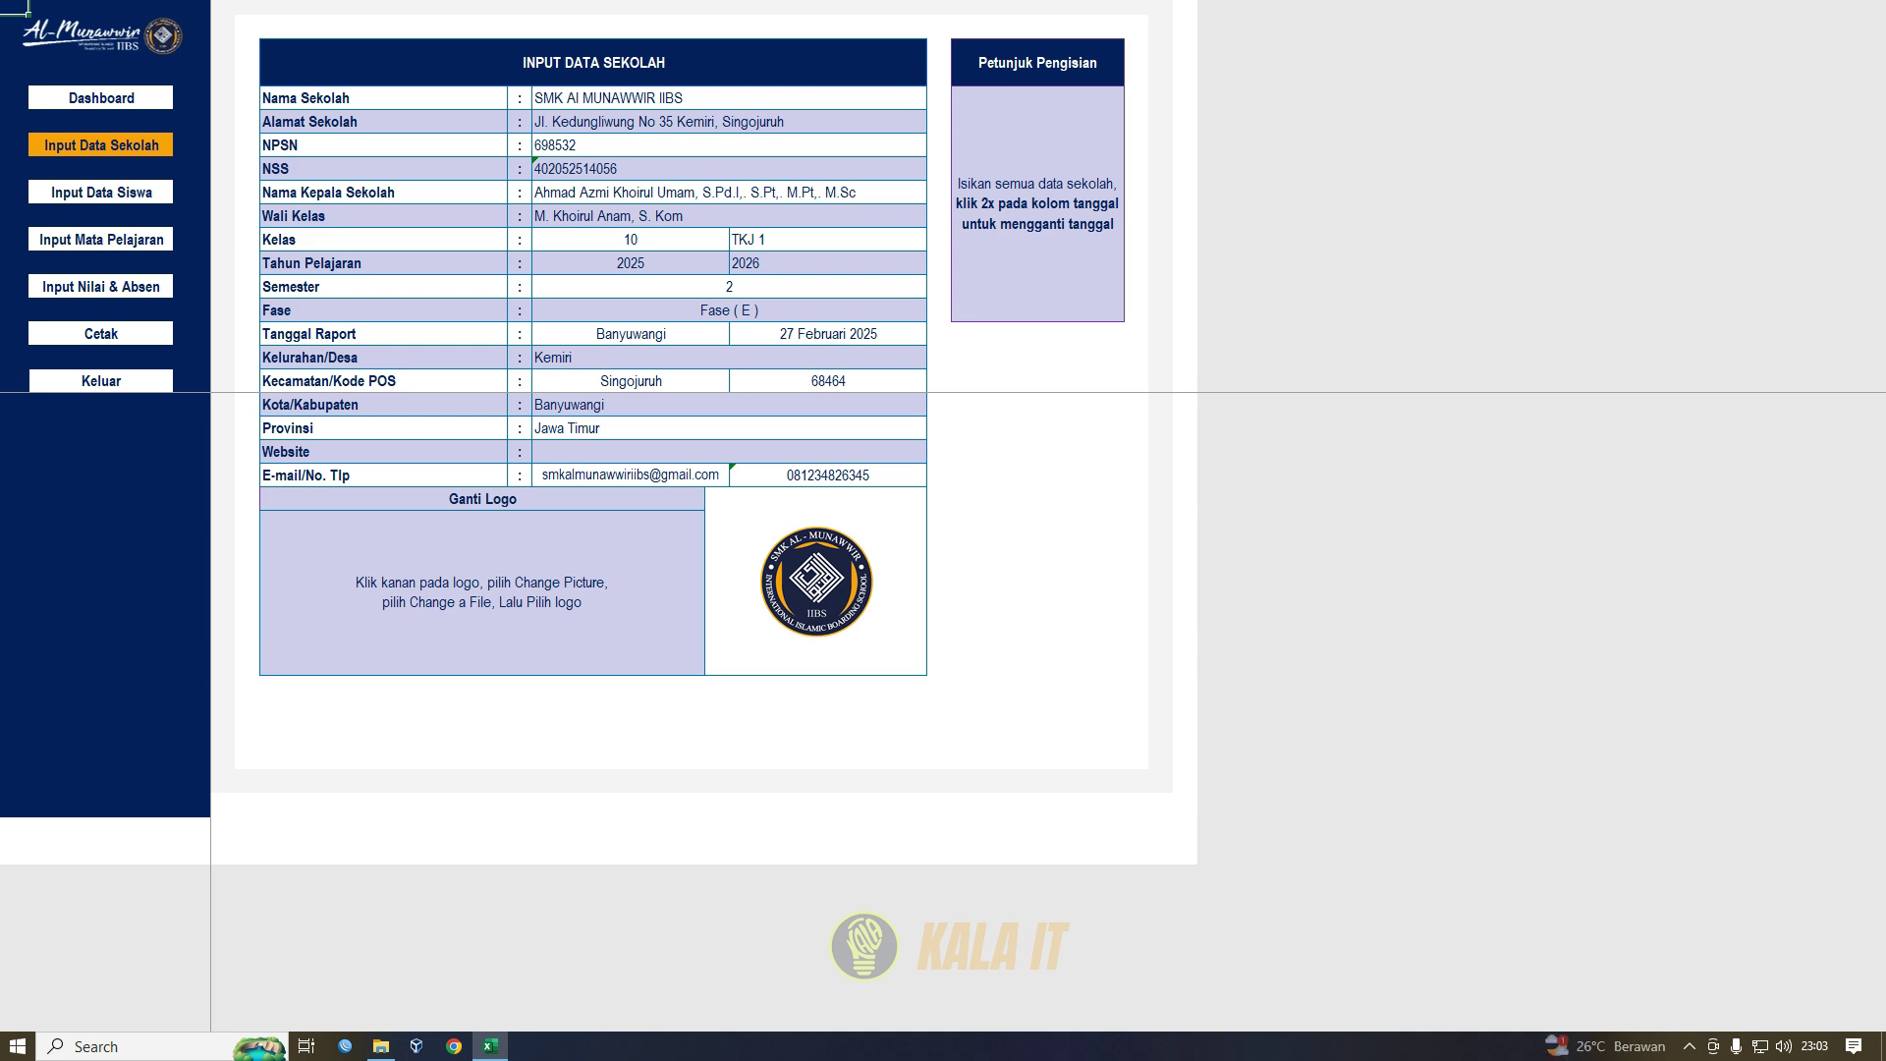
{"action": "left_click", "coordinate": [816, 582]}
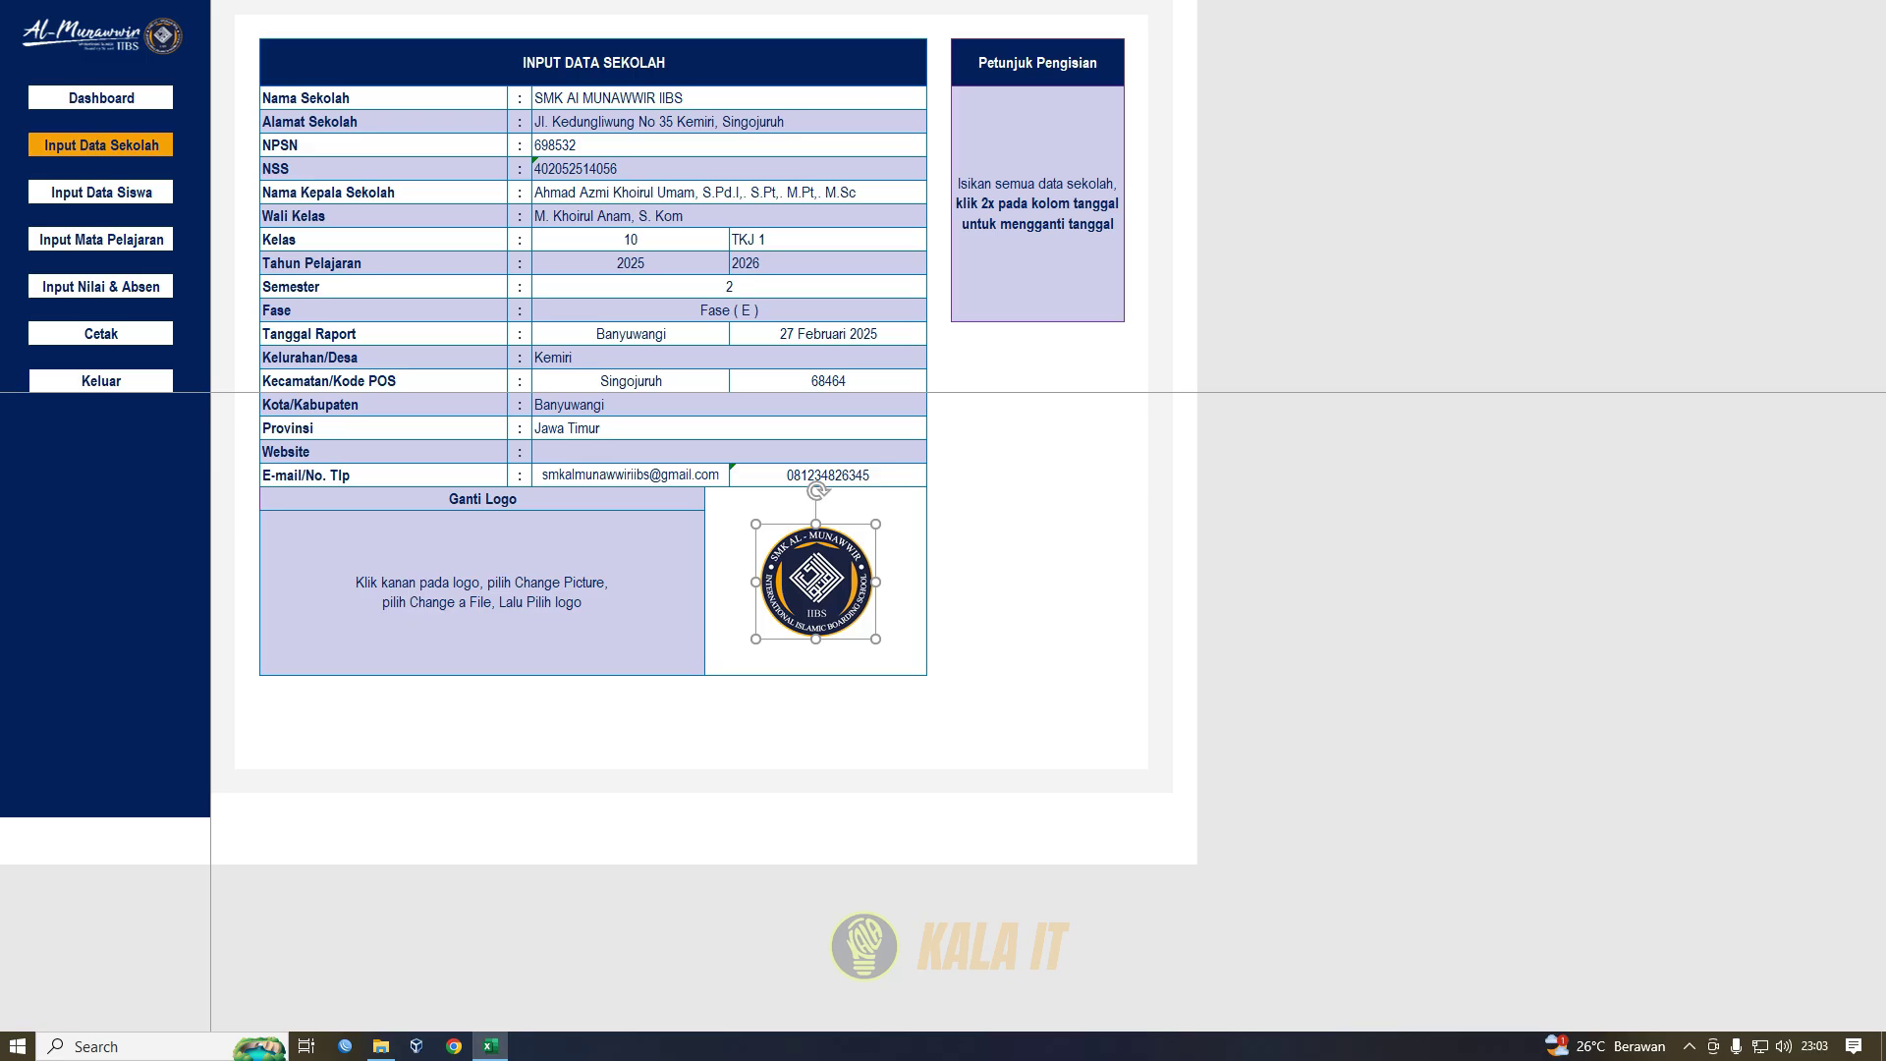
{"action": "right_click", "coordinate": [830, 574]}
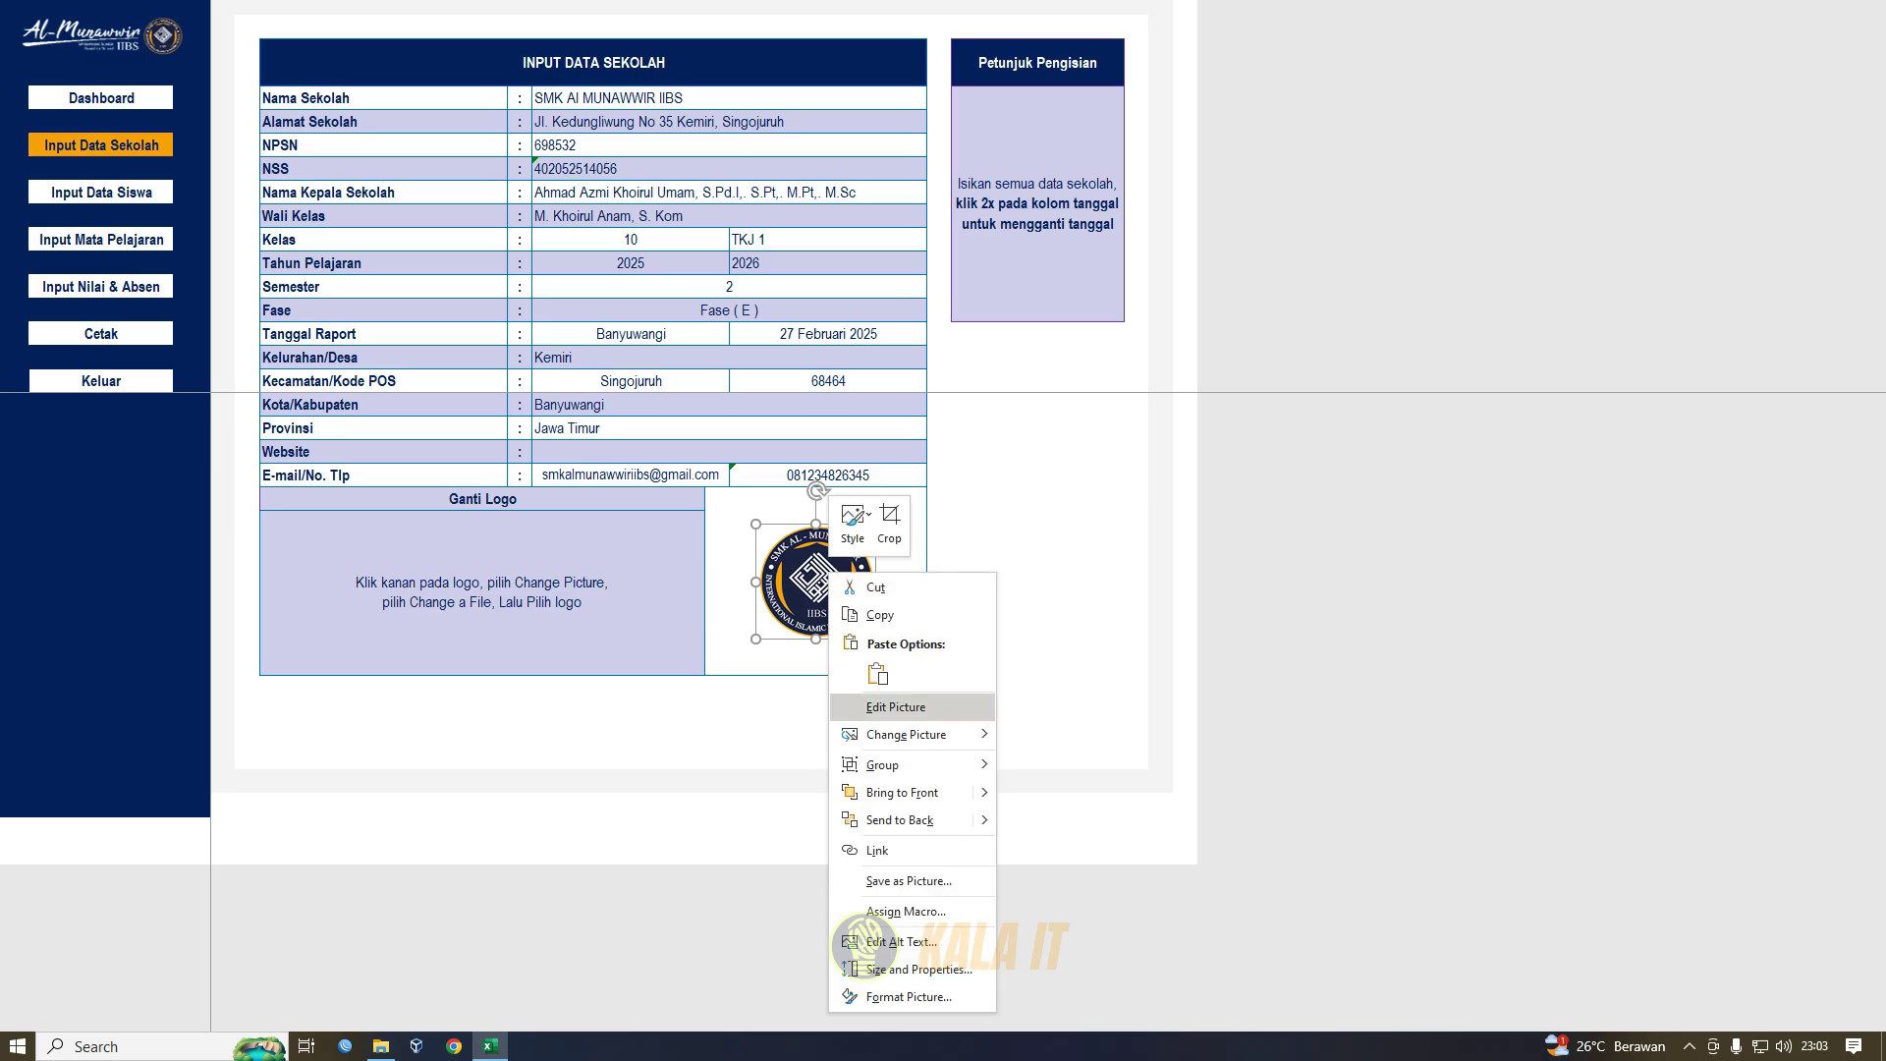
{"action": "mouse_move", "coordinate": [906, 735]}
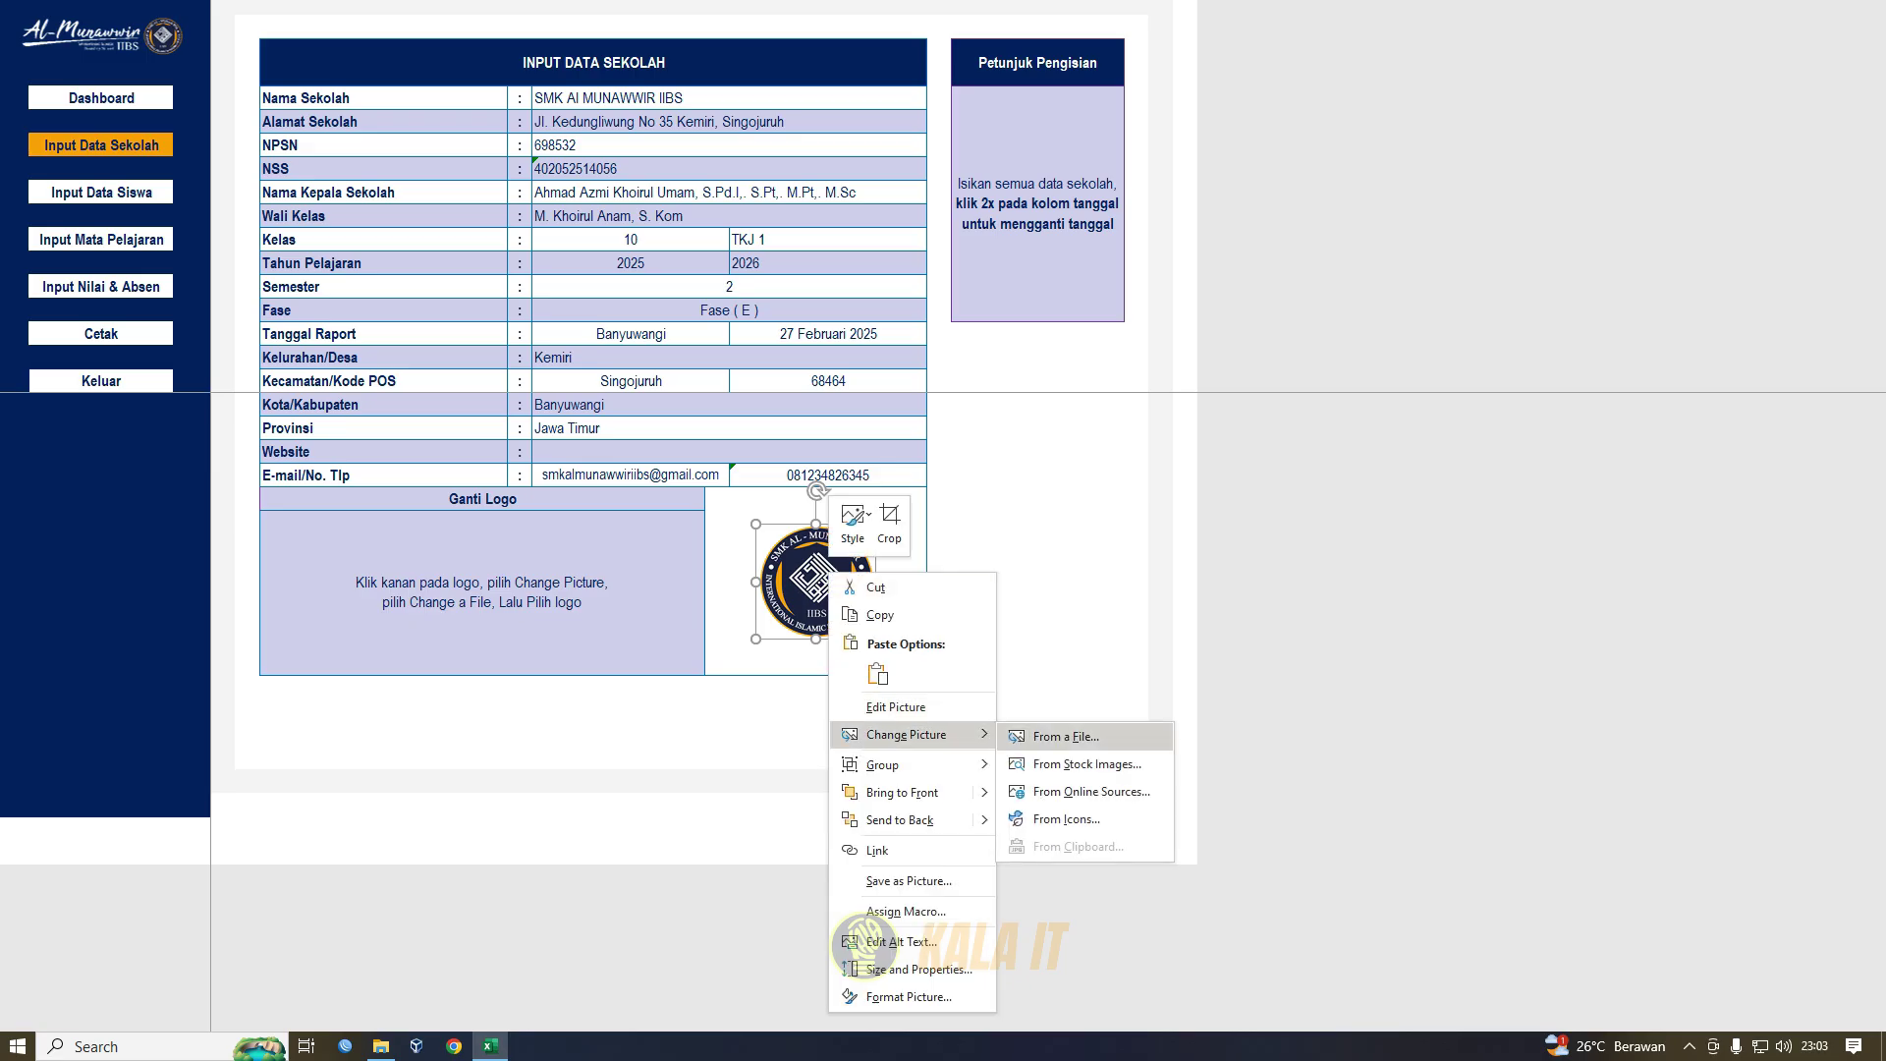
{"action": "left_click", "coordinate": [1066, 736]}
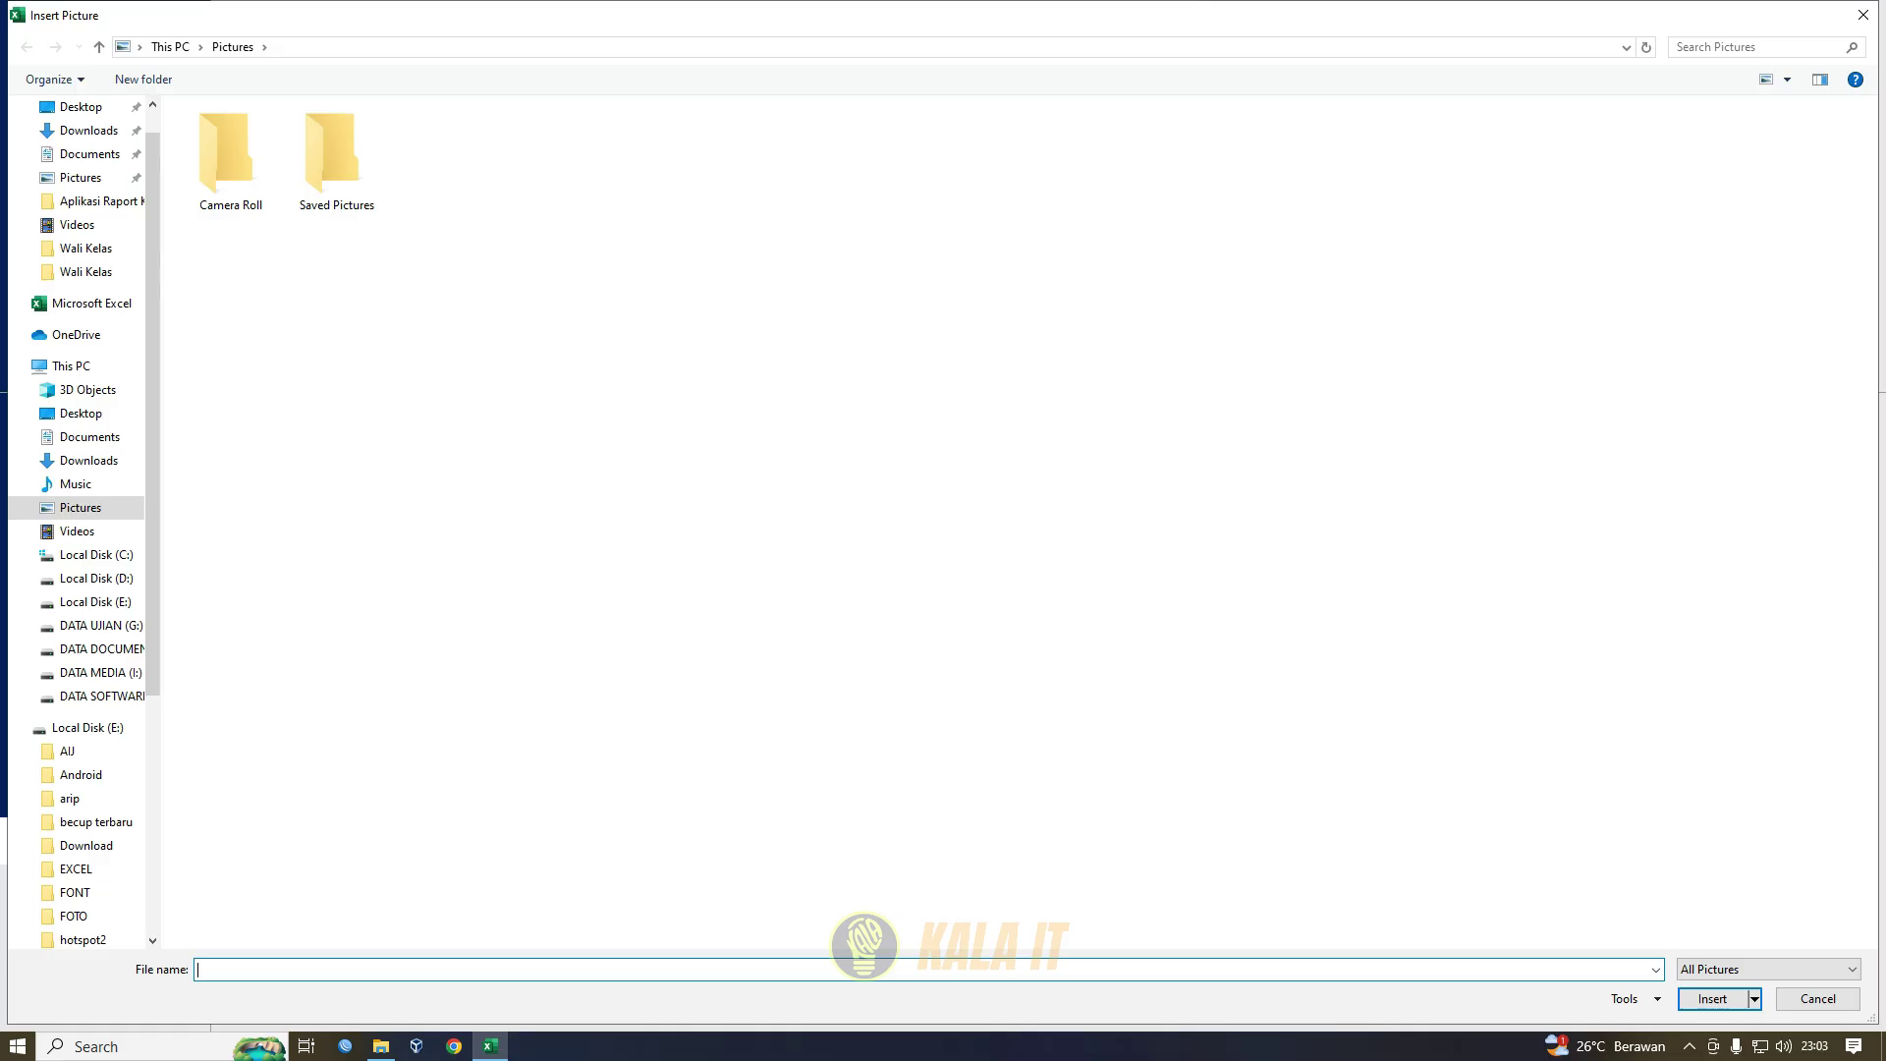
{"action": "left_click", "coordinate": [1863, 15]}
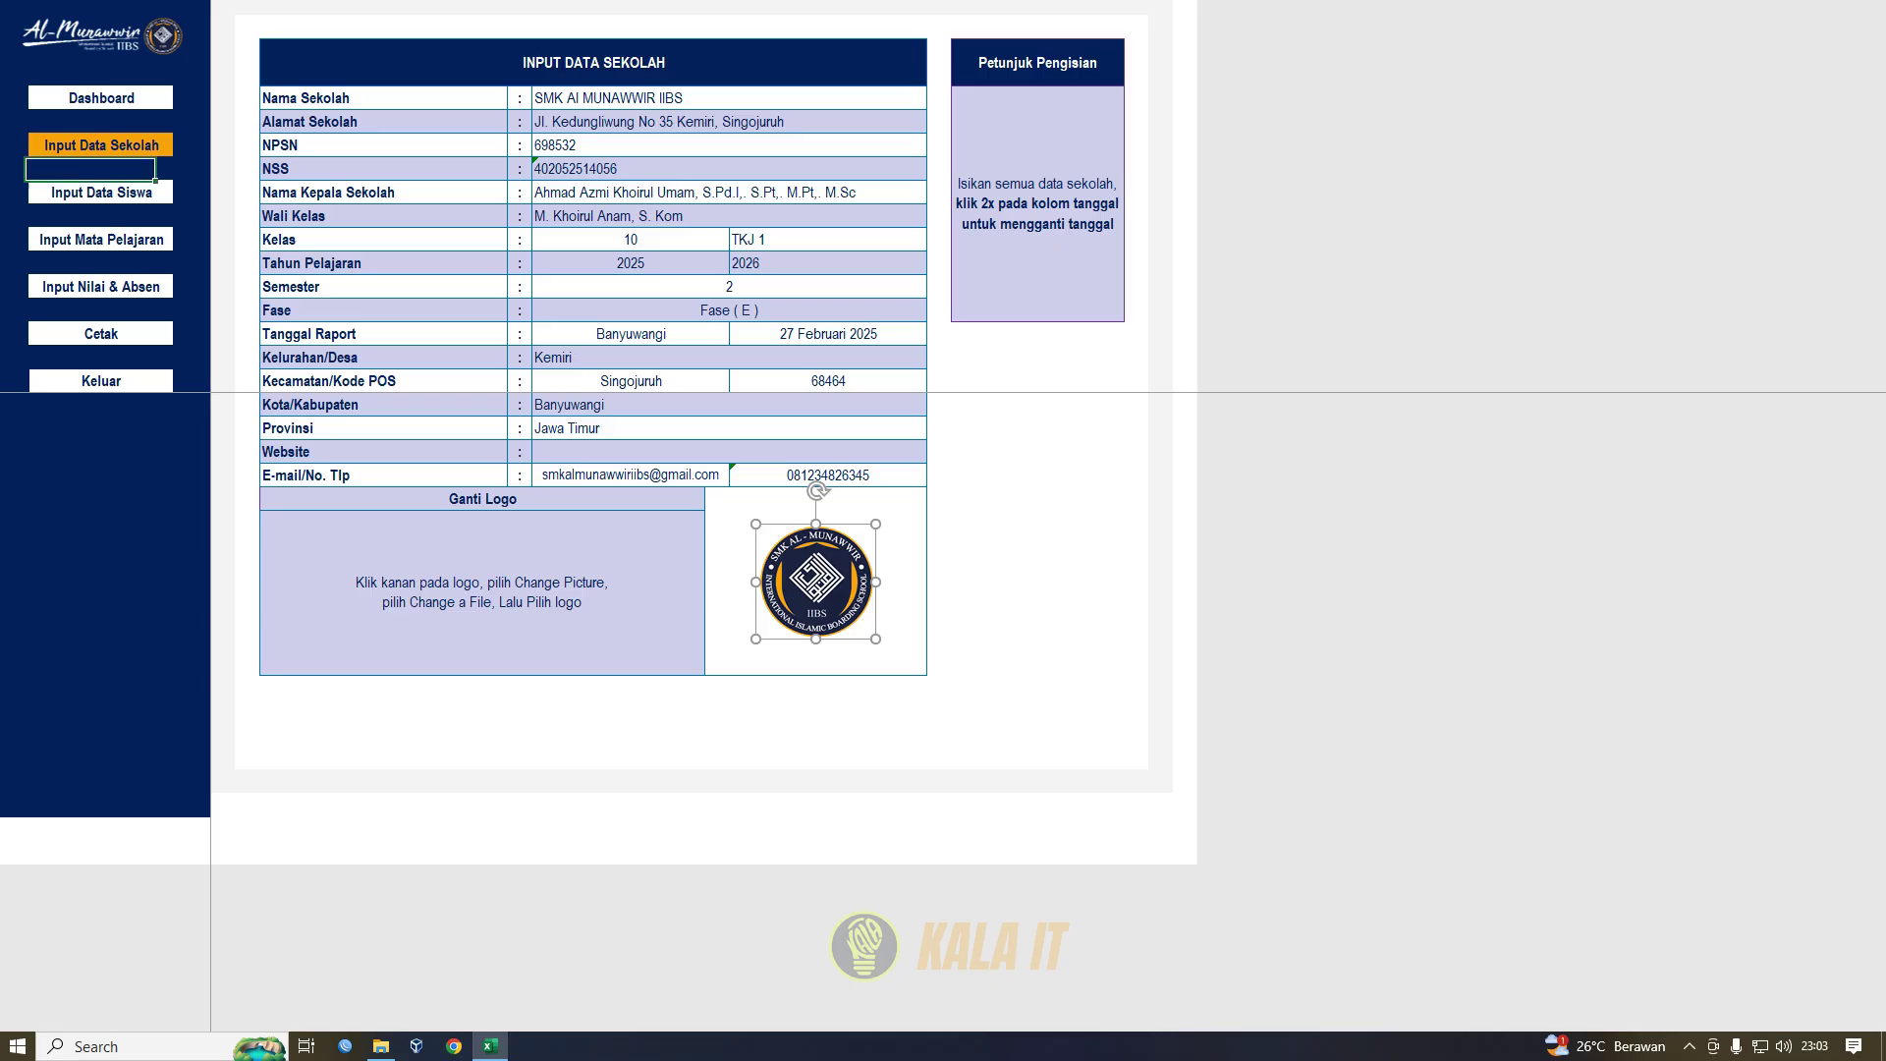
{"action": "left_click", "coordinate": [102, 192]}
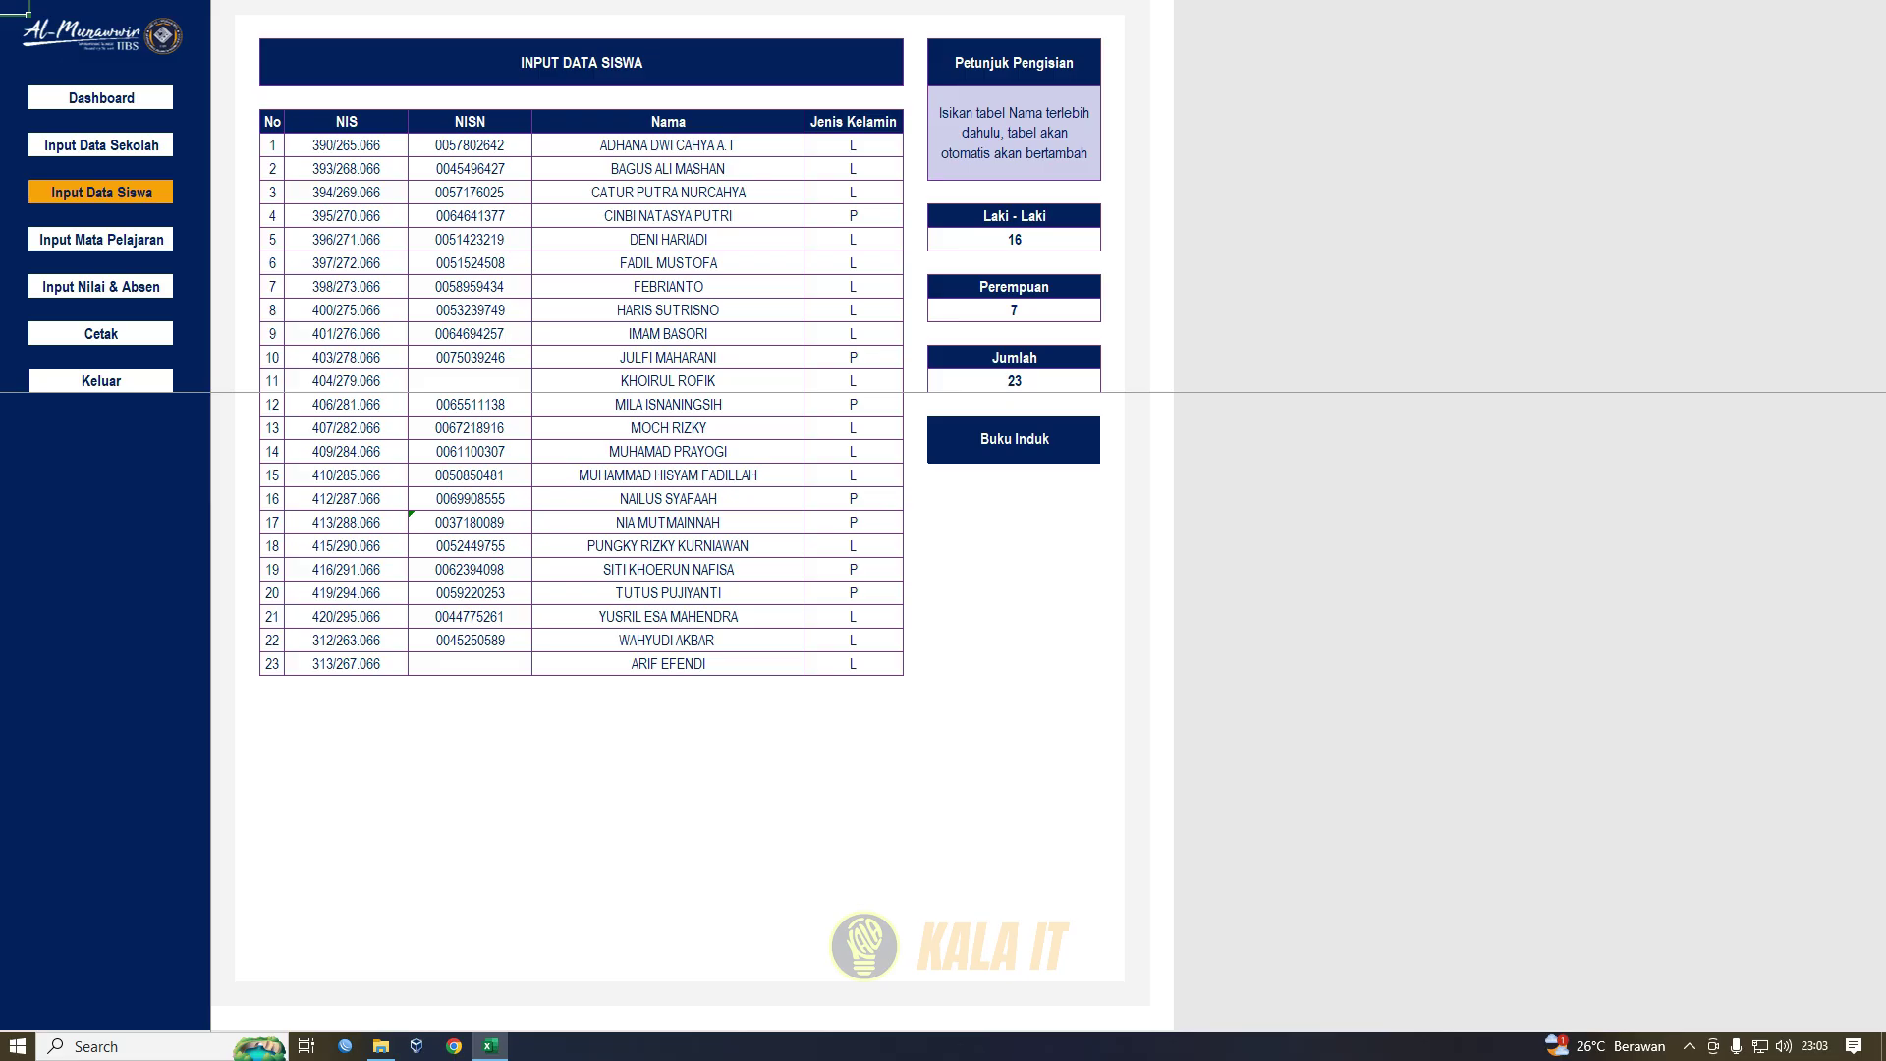
- Enter the new student's name with gender L below the 23rd student, then go to Buku Induk
{"action": "left_click_drag", "start_coordinate": [668, 121], "coordinate": [668, 687]}
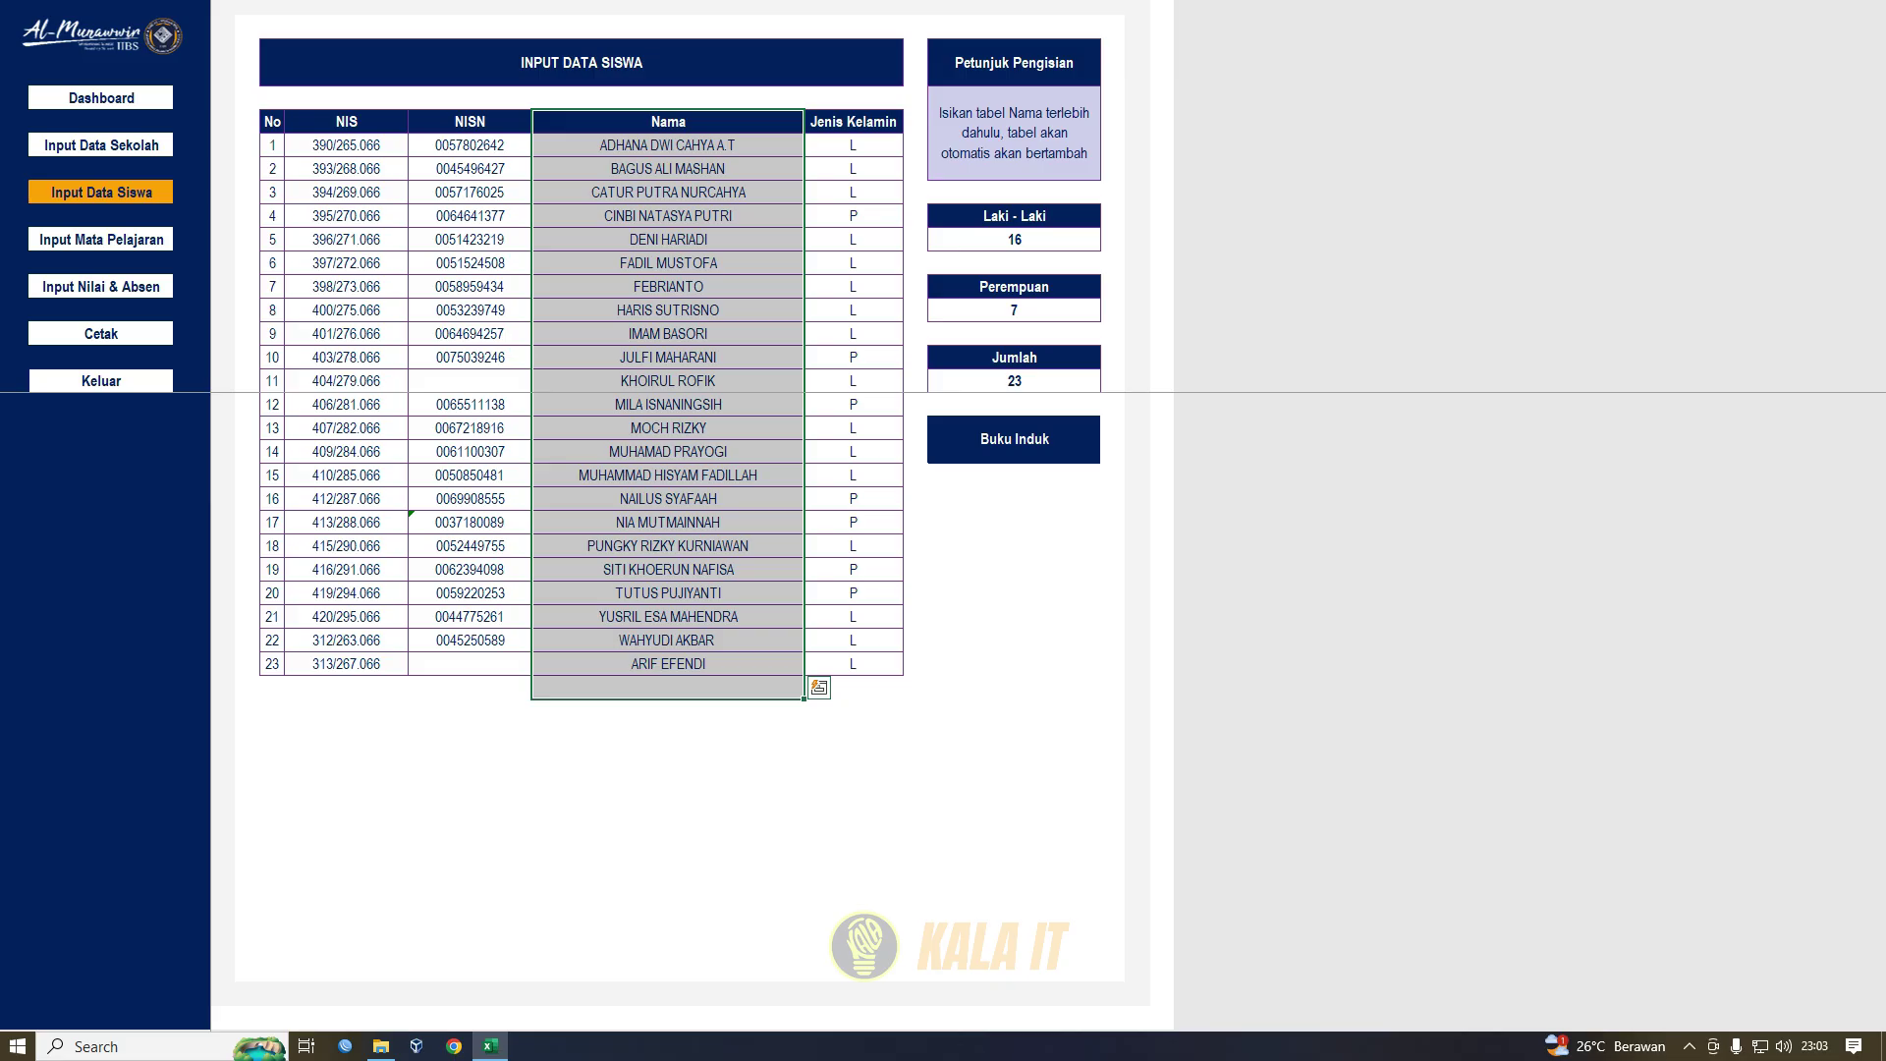
{"action": "left_click_drag", "start_coordinate": [853, 688], "coordinate": [747, 687]}
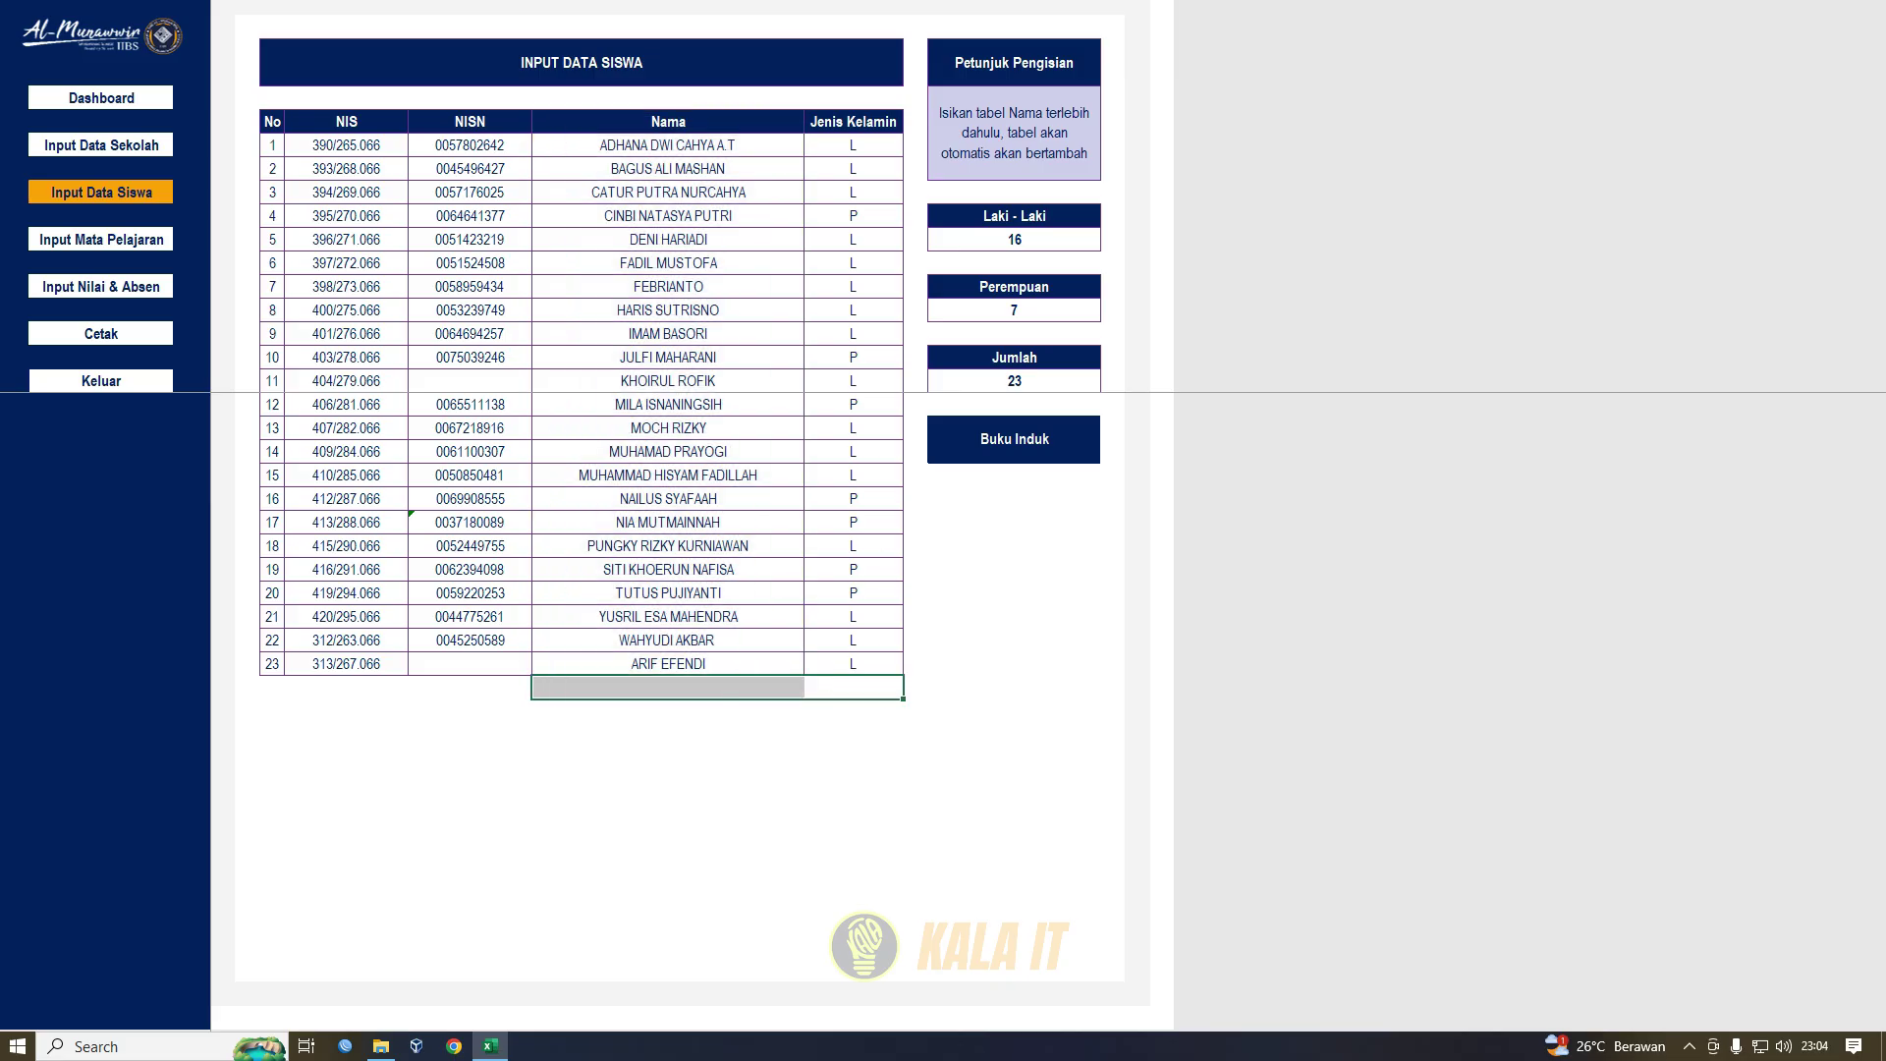
{"action": "left_click", "coordinate": [668, 688]}
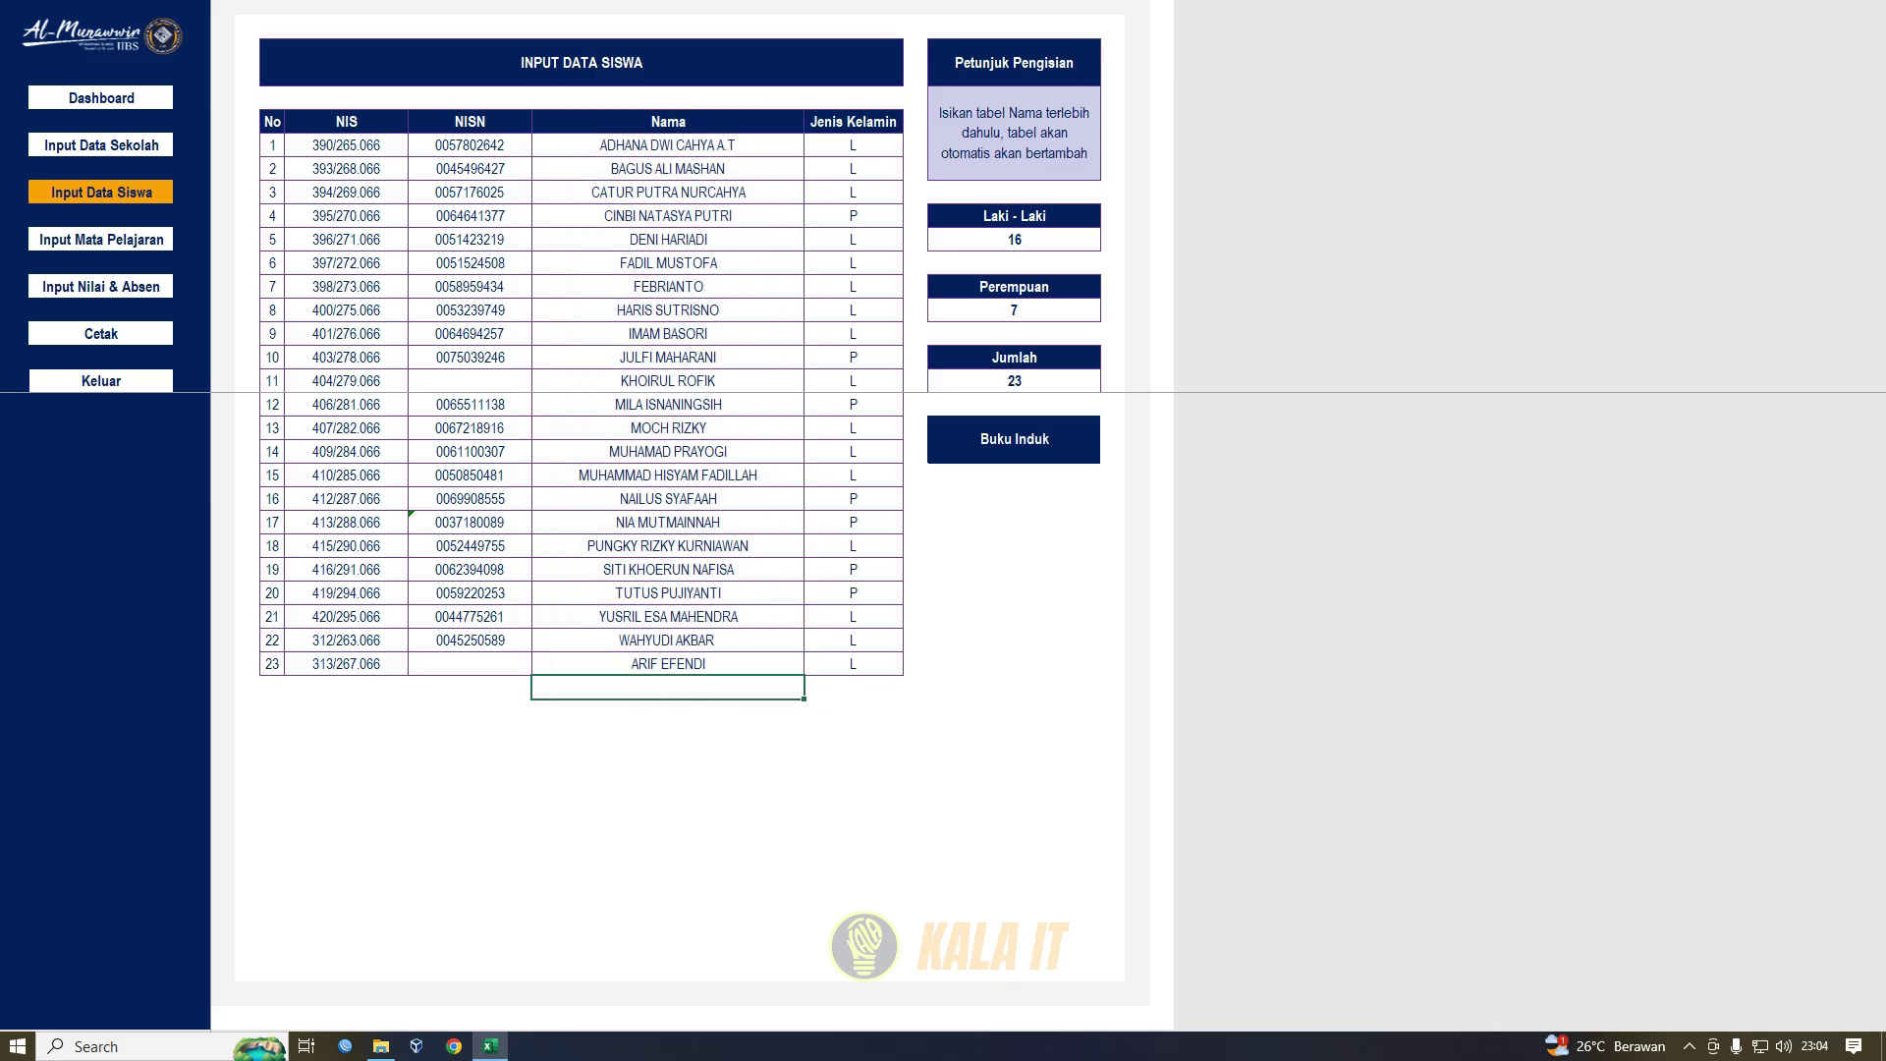
{"action": "key", "text": "Tab"}
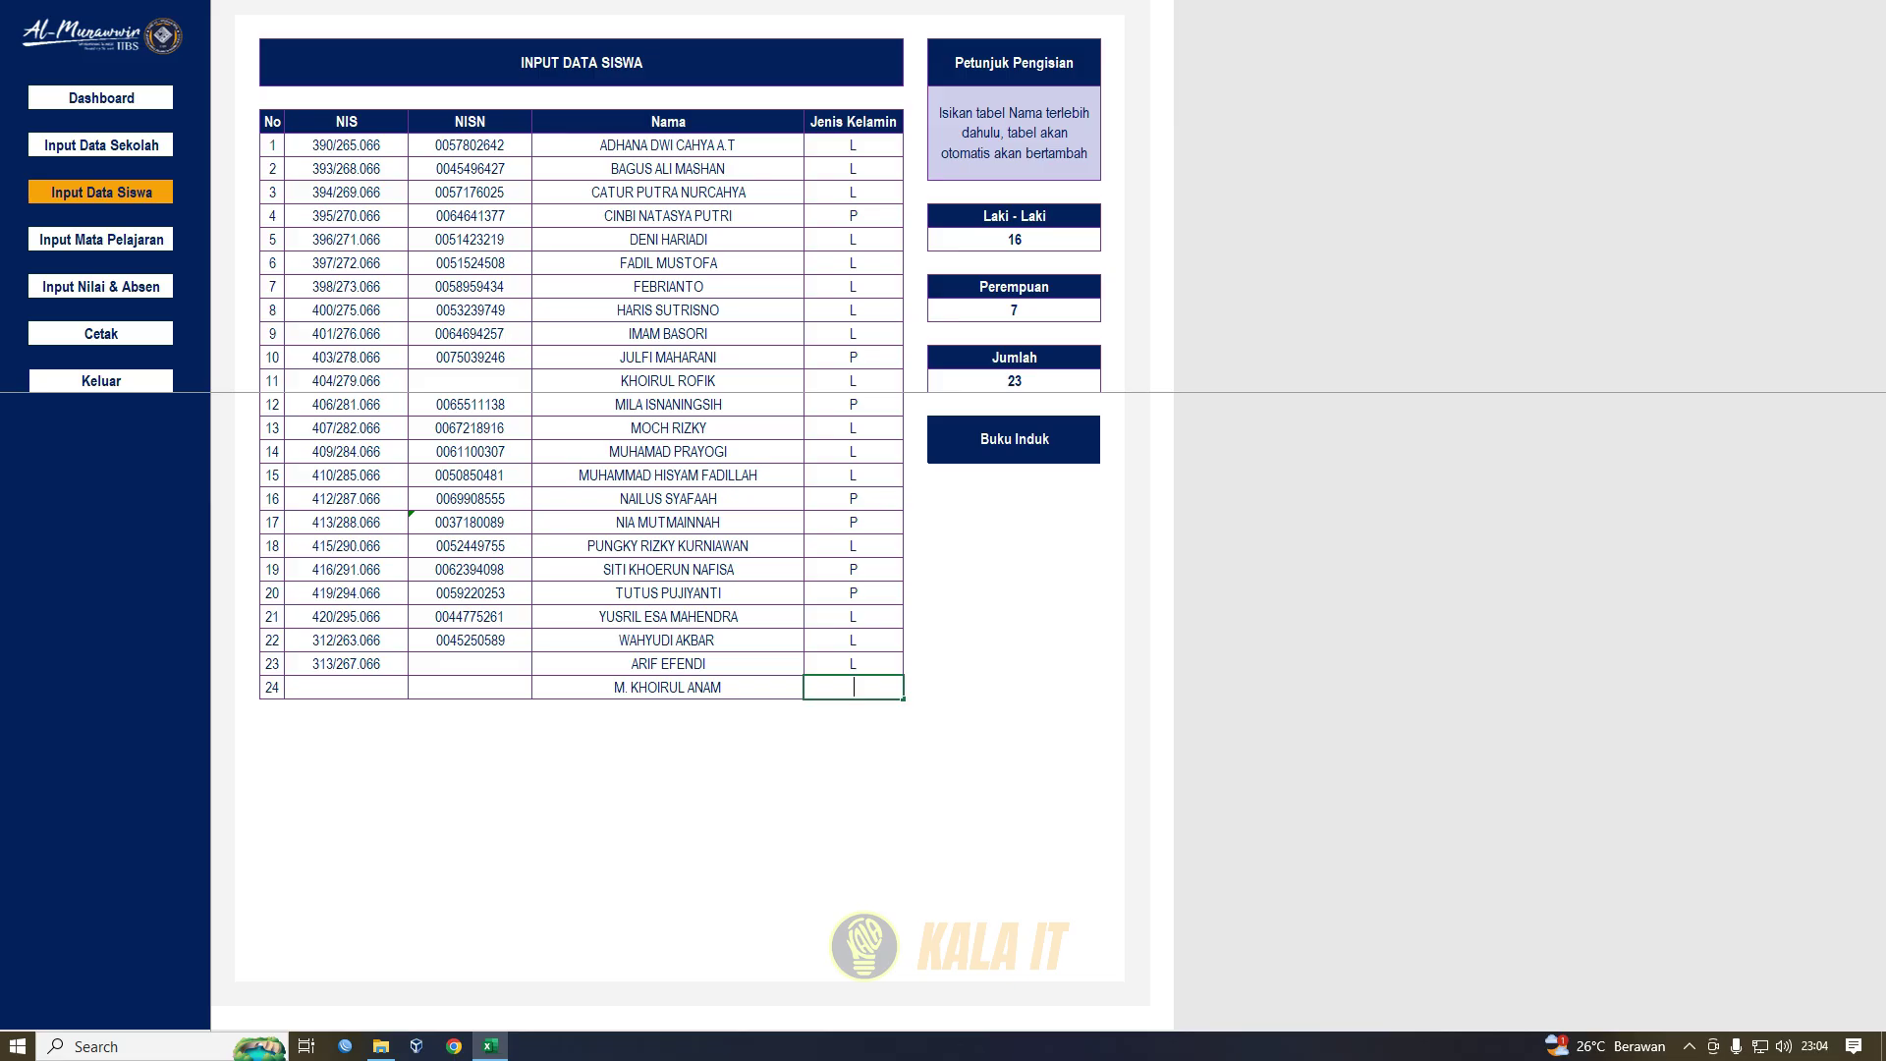
{"action": "key", "text": "Return"}
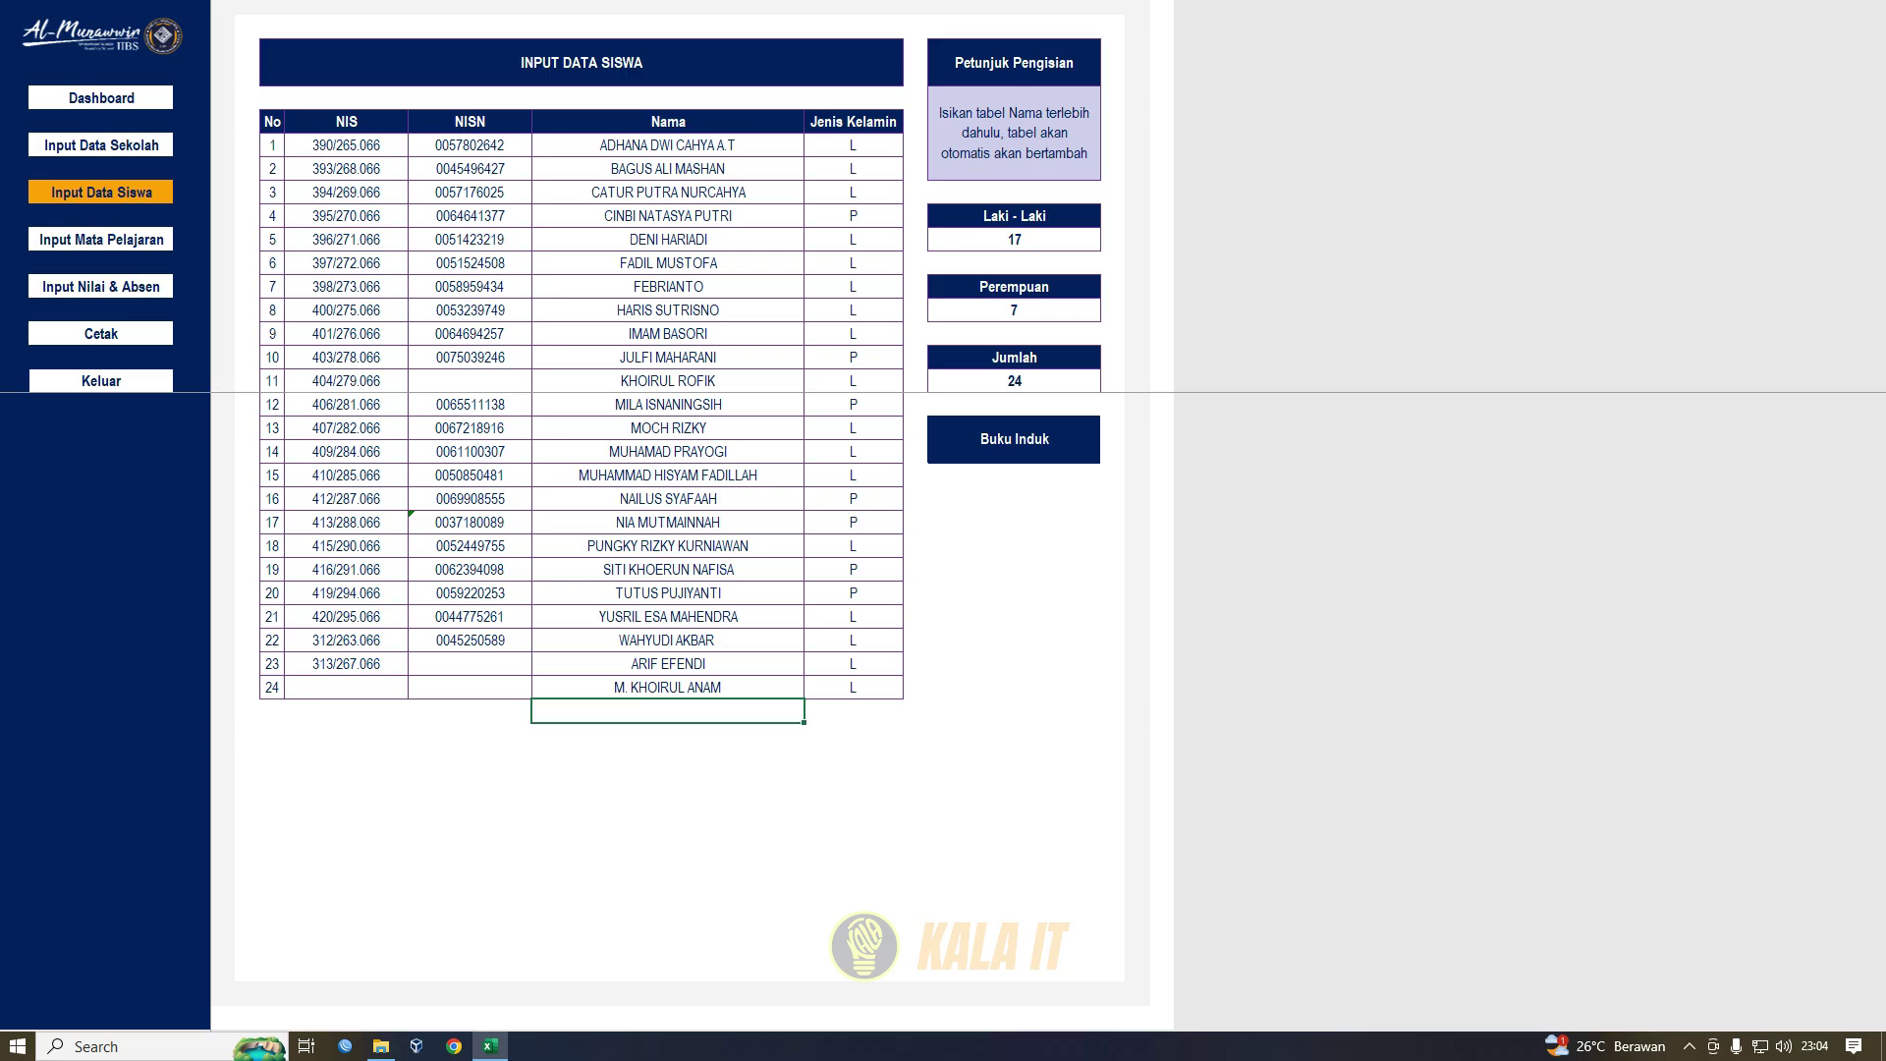
{"action": "left_click", "coordinate": [1012, 447]}
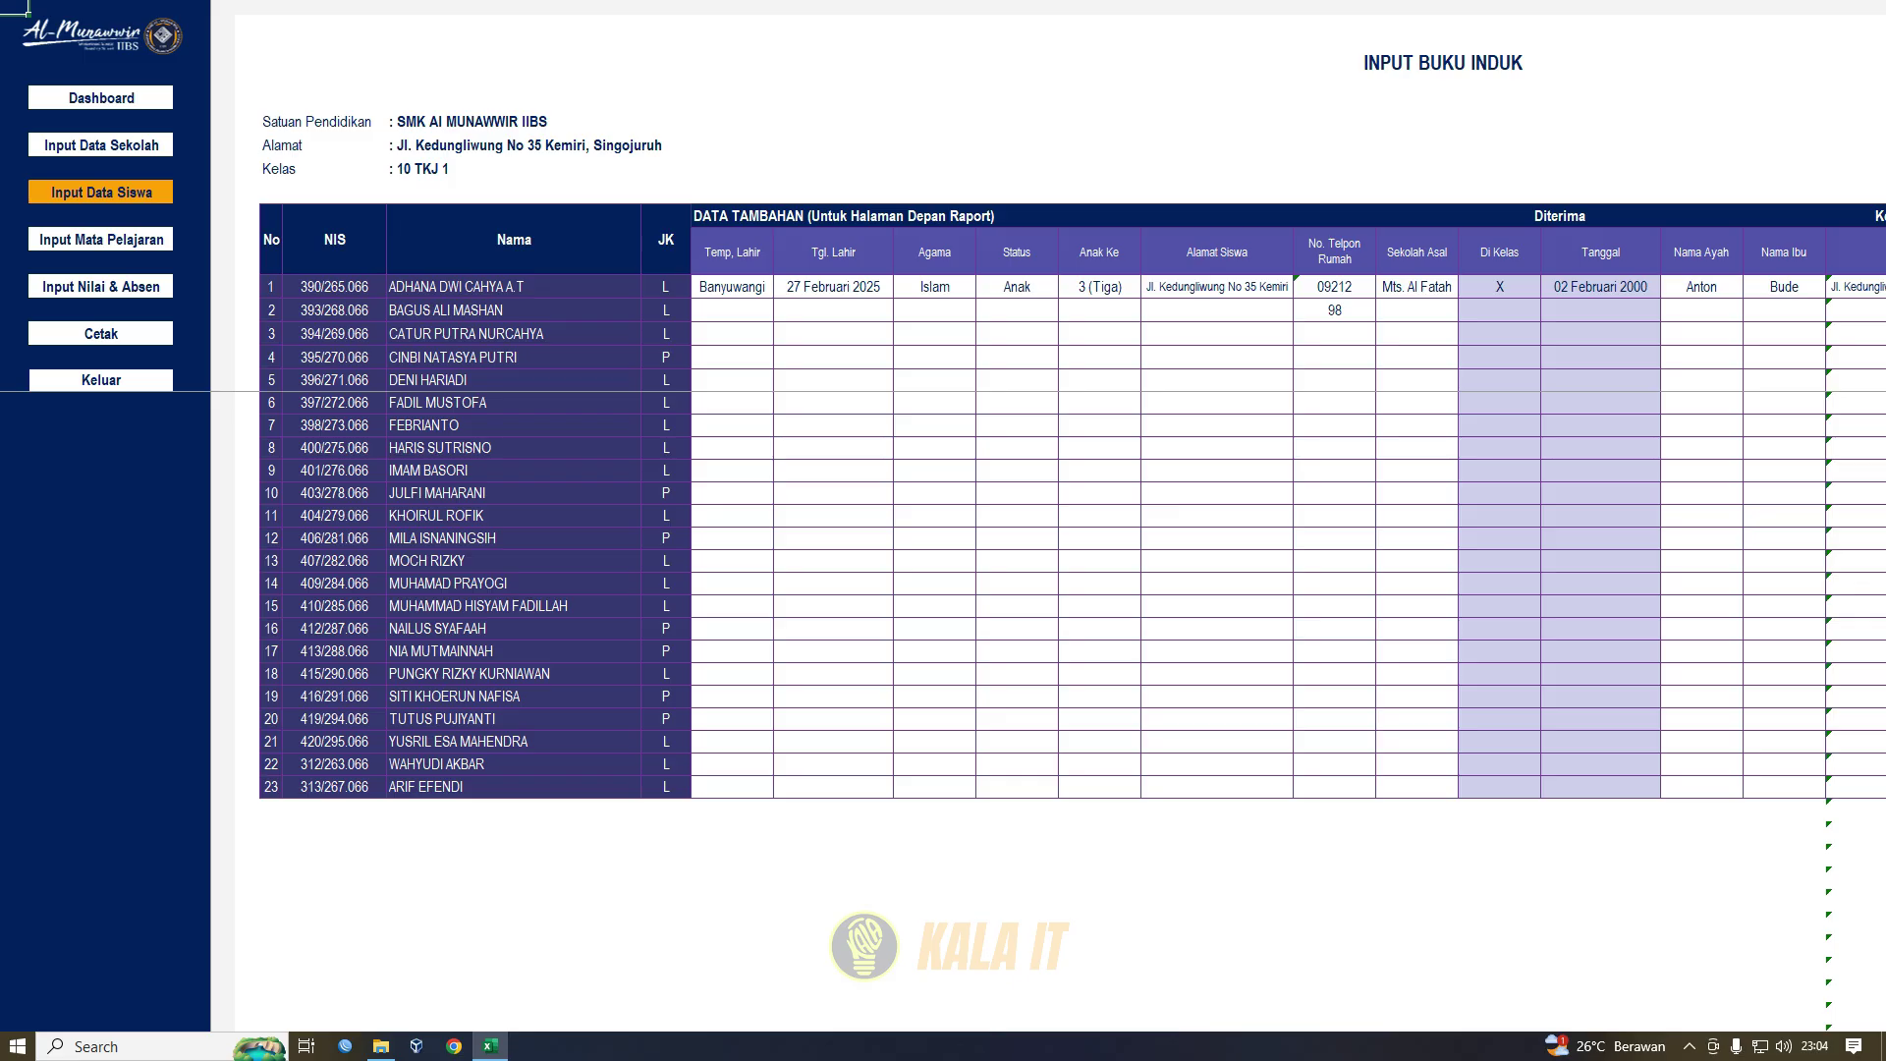
- Close the Peringatan save warning on Buku Induk and switch to the Input Mata Pelajaran sheet
{"action": "left_click_drag", "start_coordinate": [732, 252], "coordinate": [590, 245]}
{"action": "left_click", "coordinate": [833, 252]}
{"action": "left_click_drag", "start_coordinate": [1217, 253], "coordinate": [101, 380]}
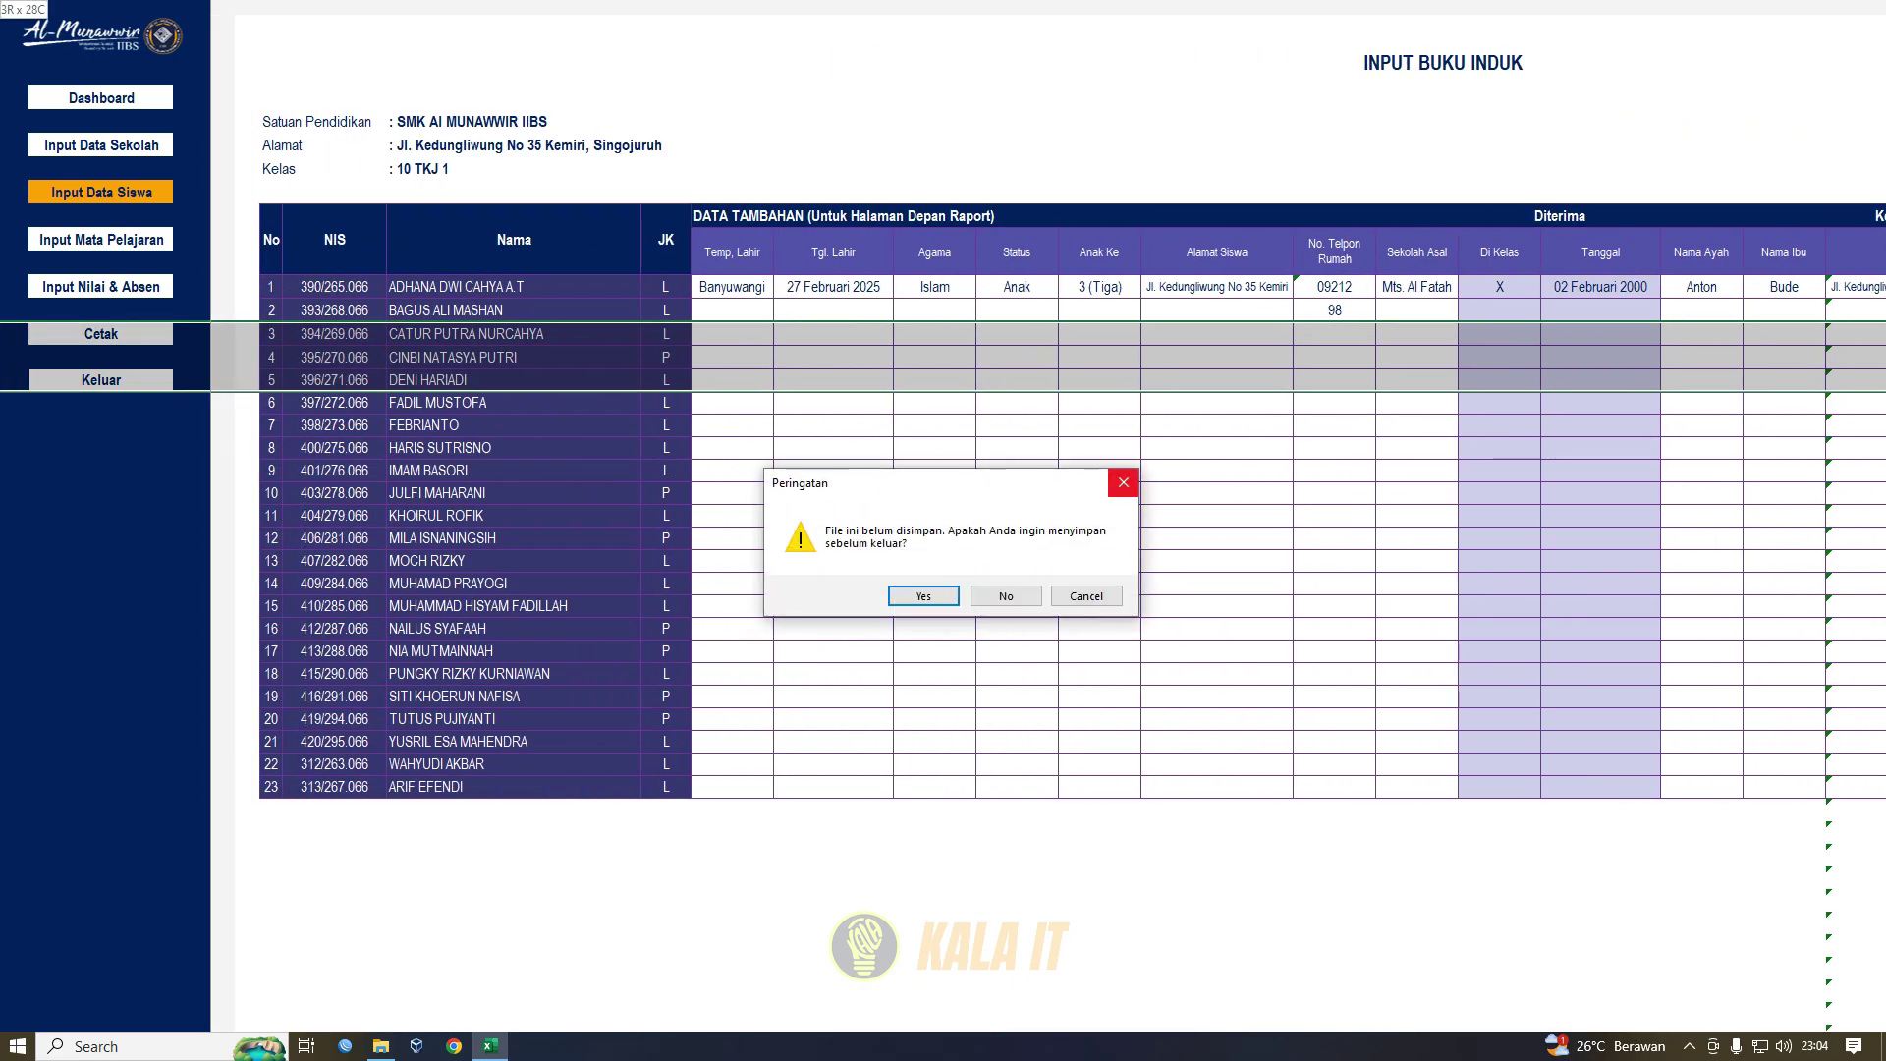
{"action": "left_click", "coordinate": [1123, 482]}
{"action": "left_click", "coordinate": [514, 470]}
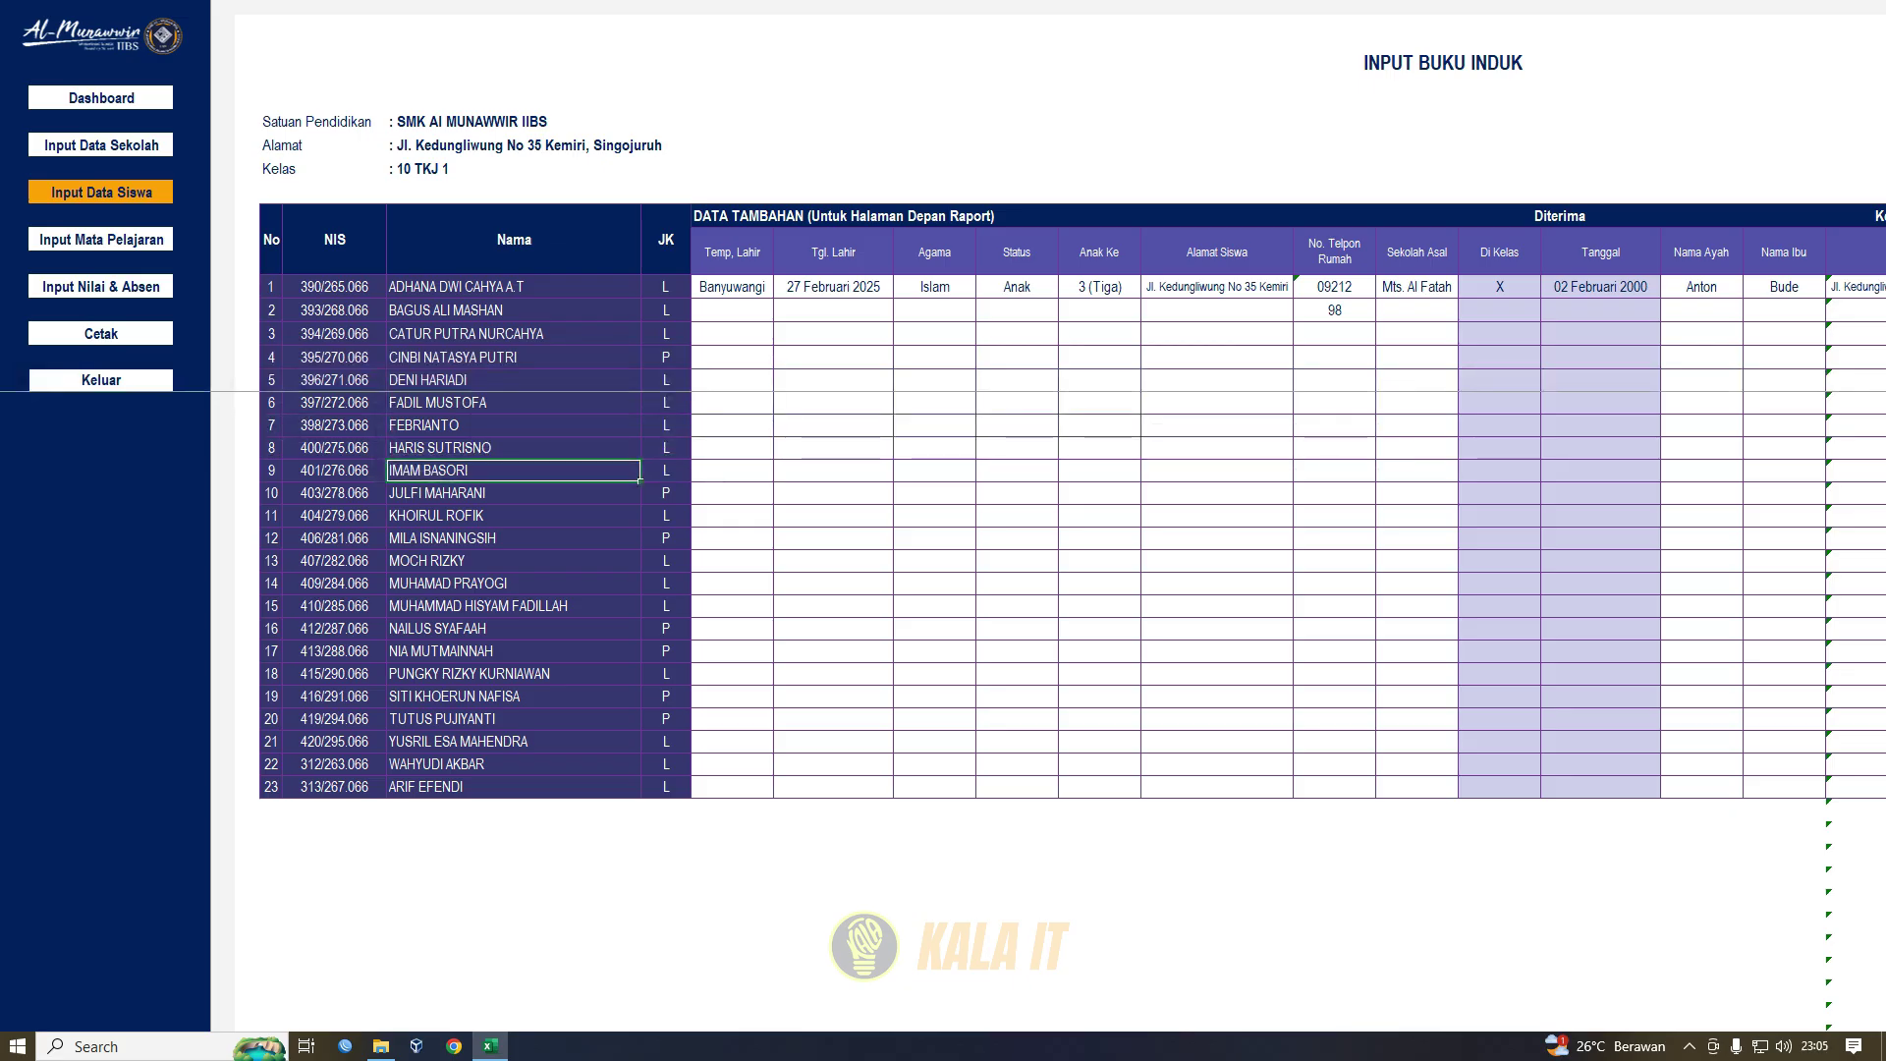
{"action": "left_click", "coordinate": [101, 240]}
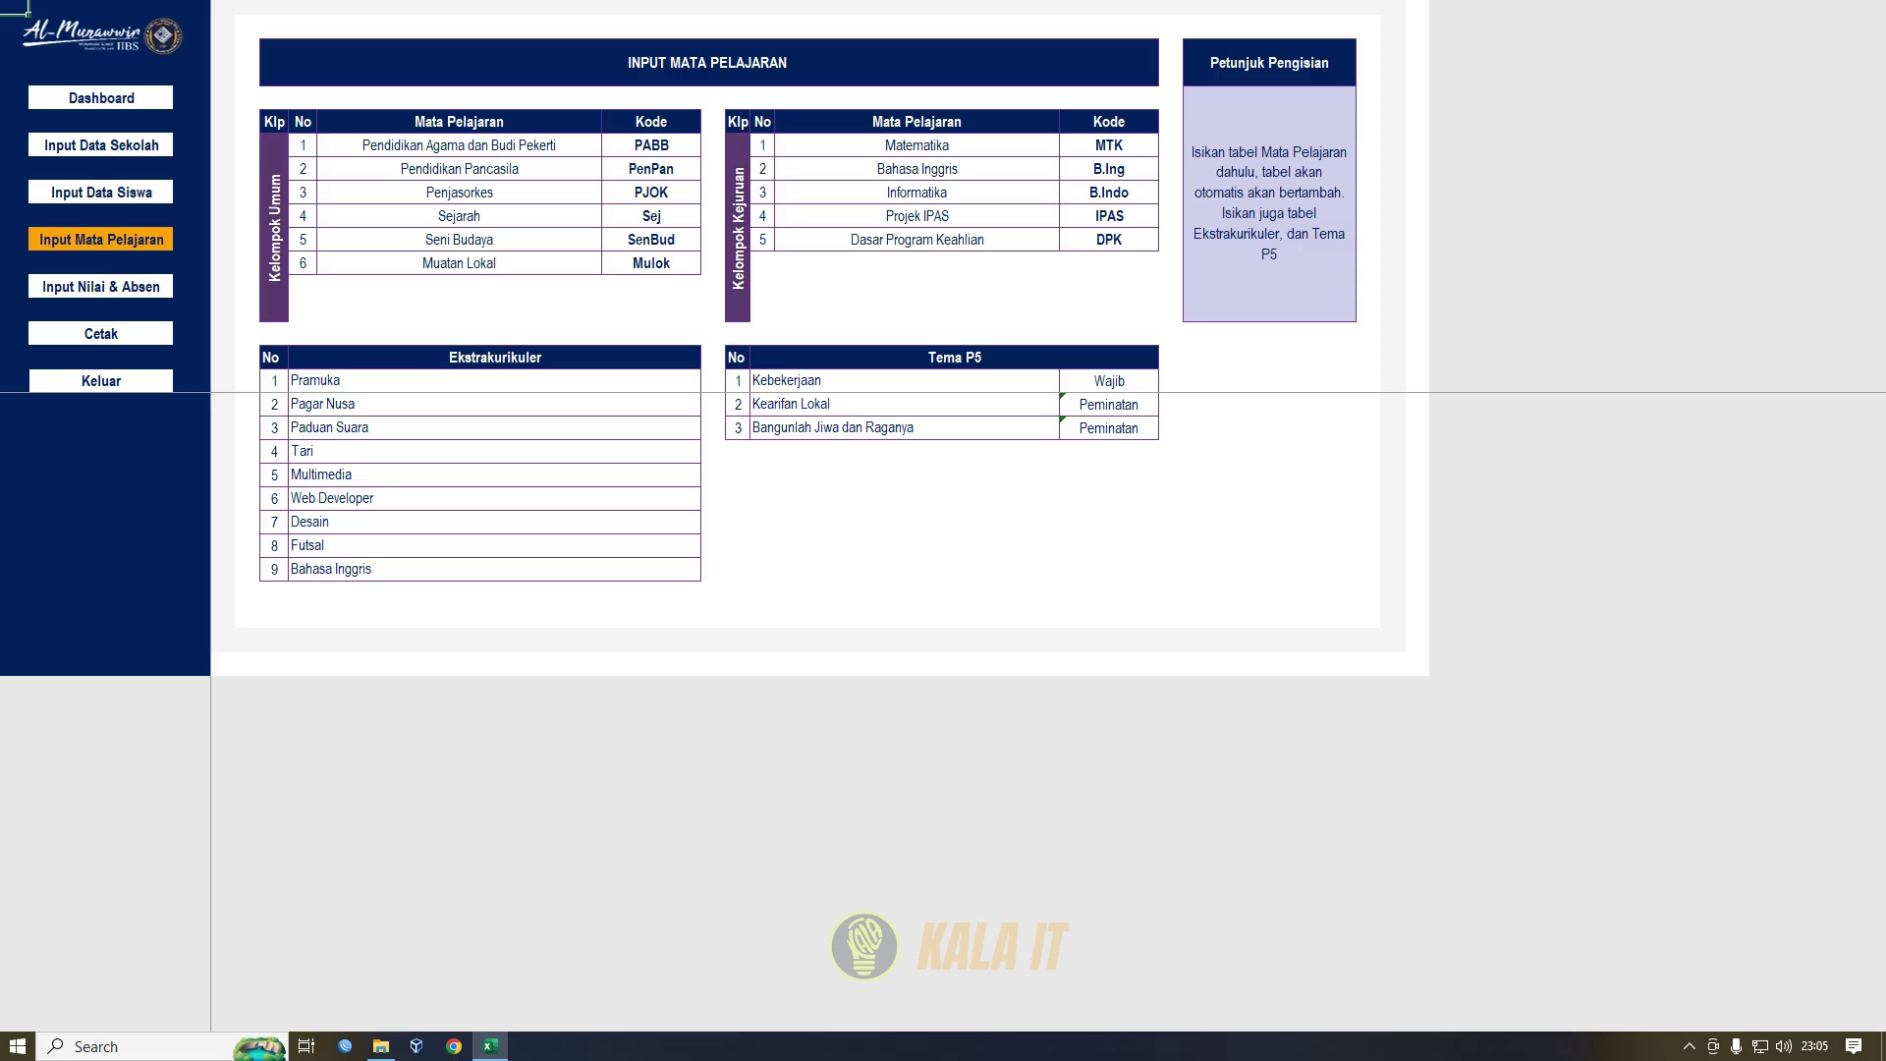
- Review the Kelompok Umum subject codes PABB, PenPan, PJOK and Mulok
{"action": "left_click", "coordinate": [274, 227]}
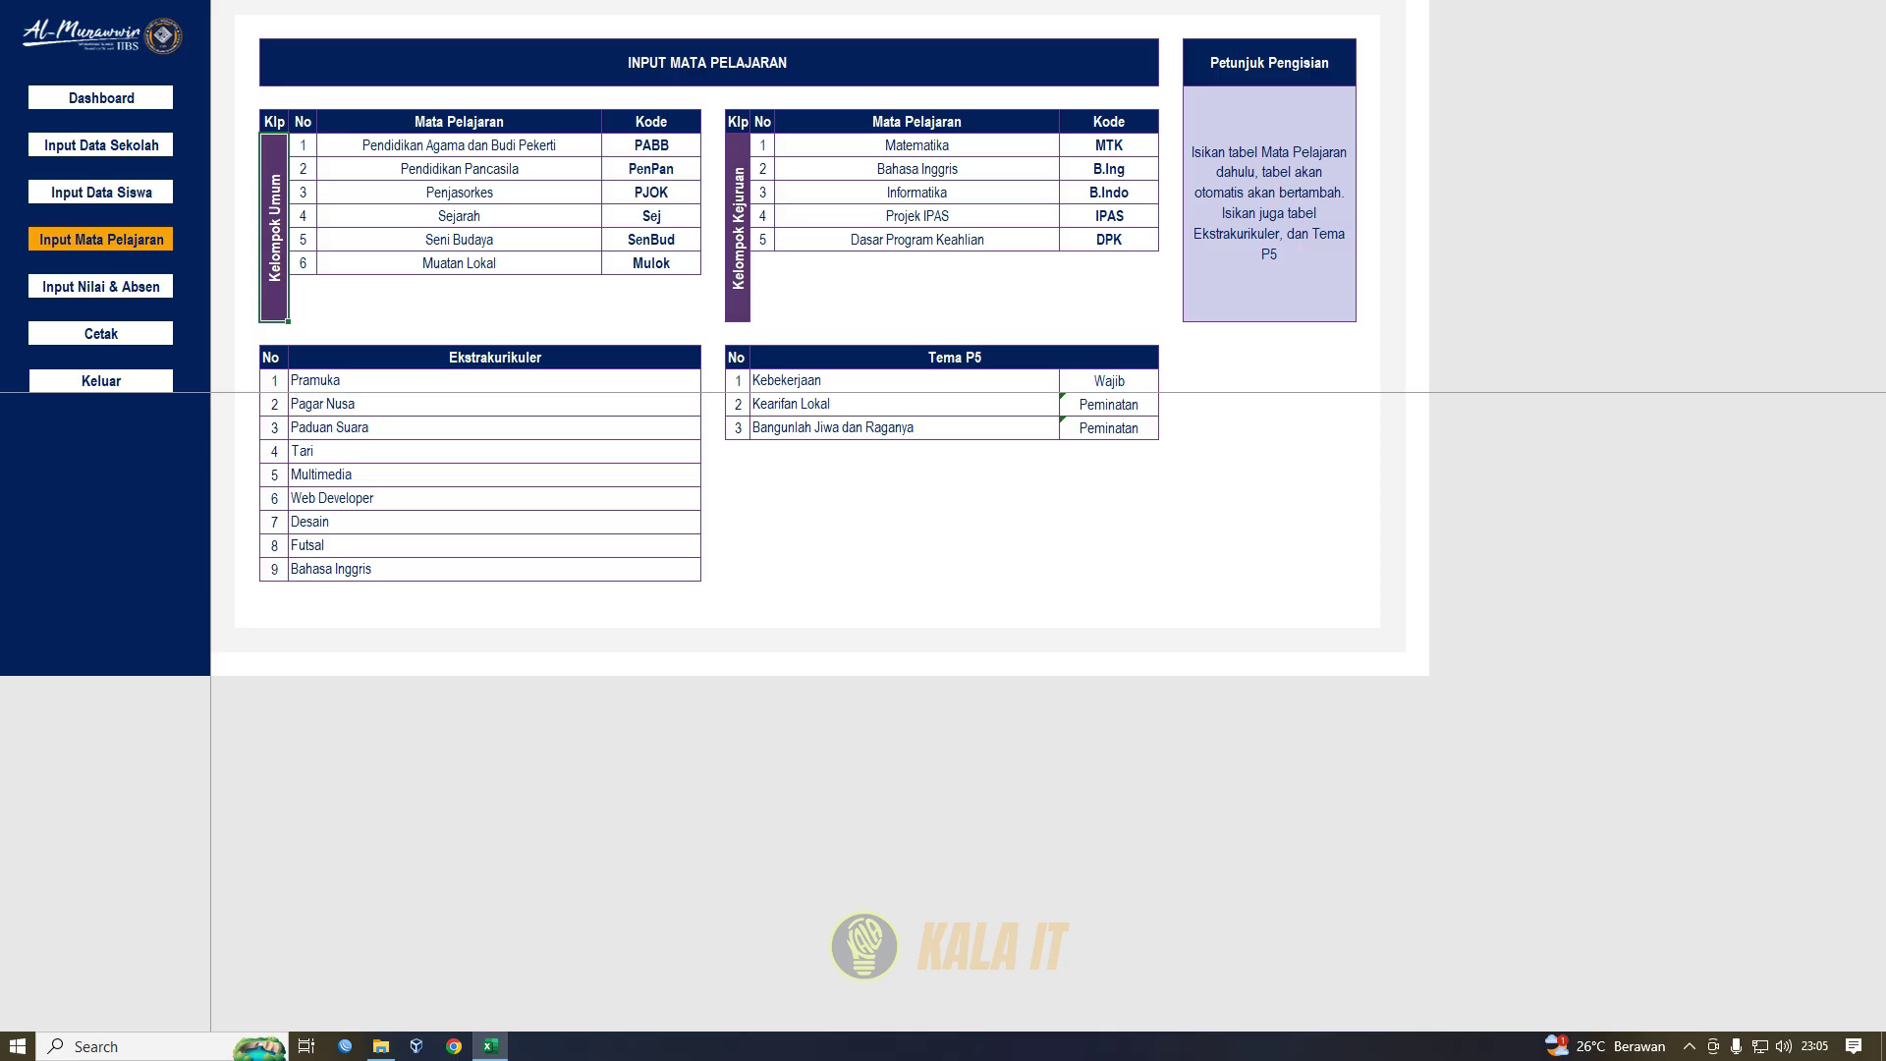
{"action": "left_click", "coordinate": [651, 146]}
{"action": "left_click", "coordinate": [651, 169]}
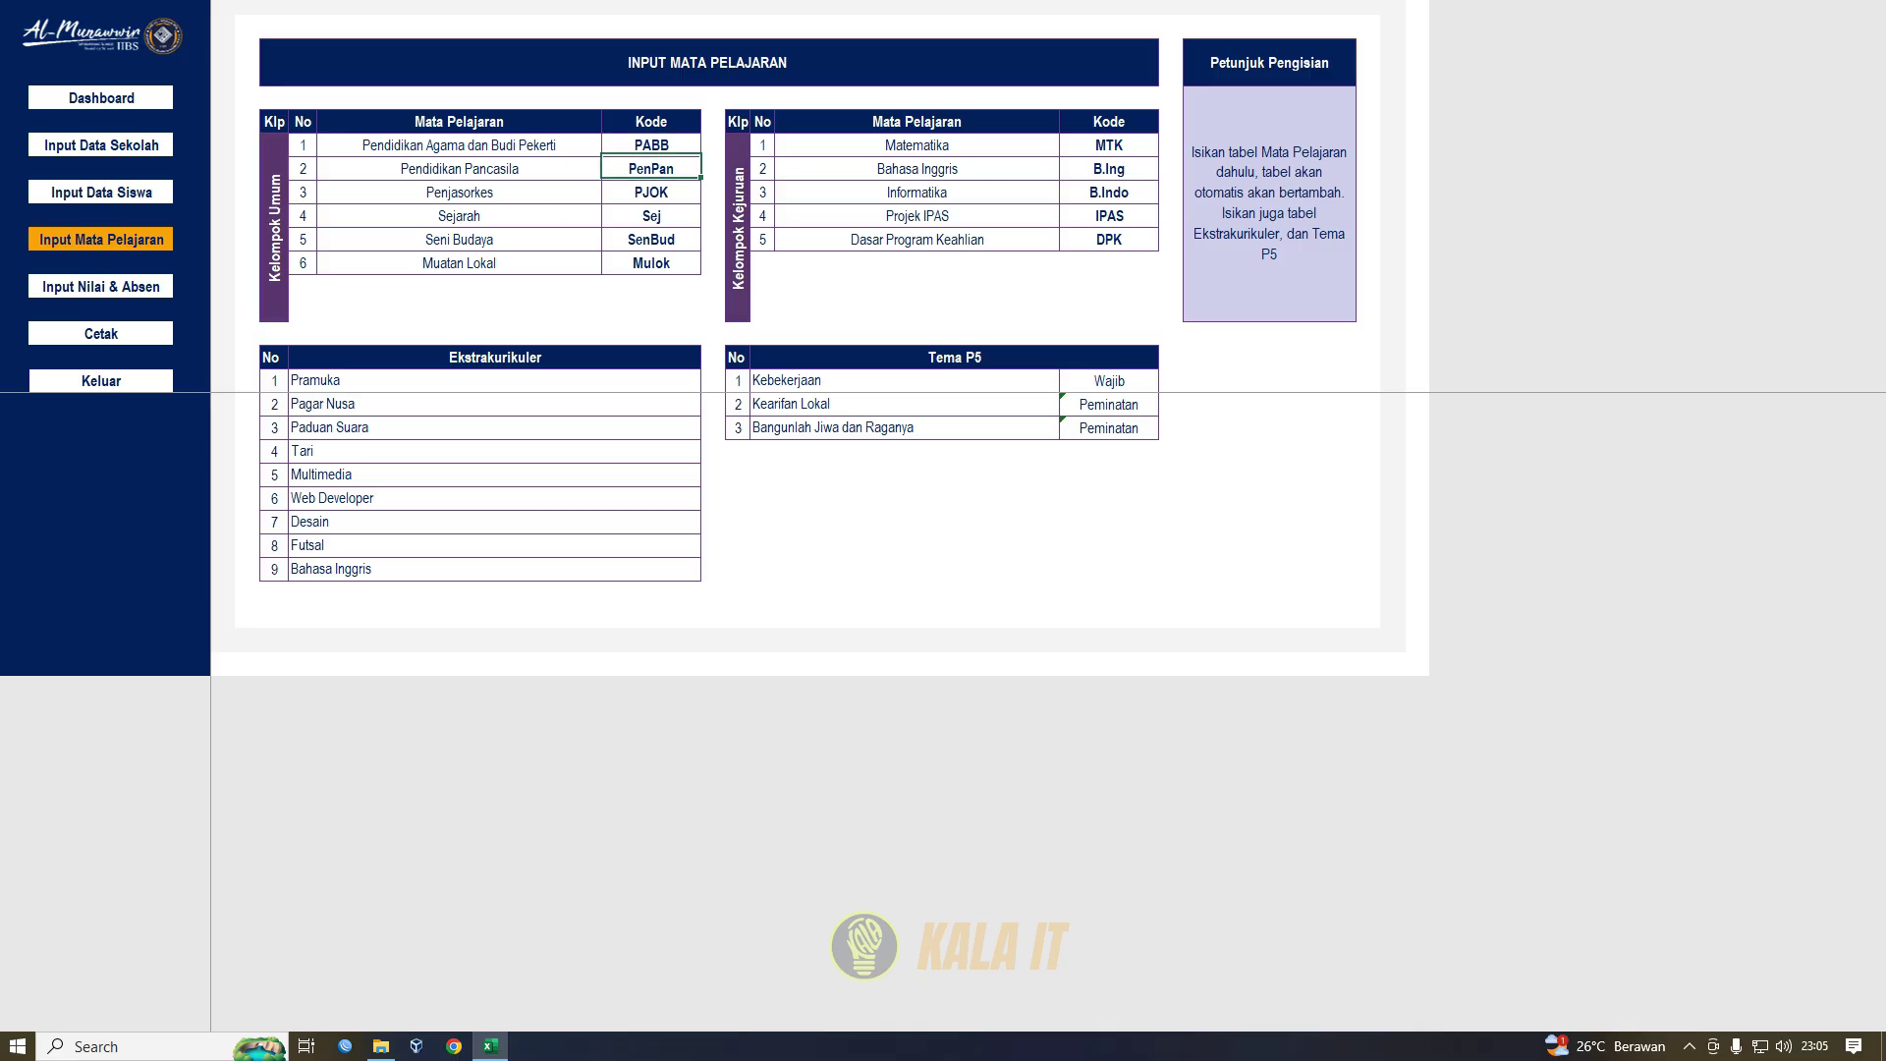
{"action": "left_click", "coordinate": [651, 193]}
{"action": "left_click", "coordinate": [651, 264]}
- Add Bahasa Cina with code Bhs CN in the empty row below Mulok
{"action": "key", "text": "Down"}
{"action": "key", "text": "Left"}
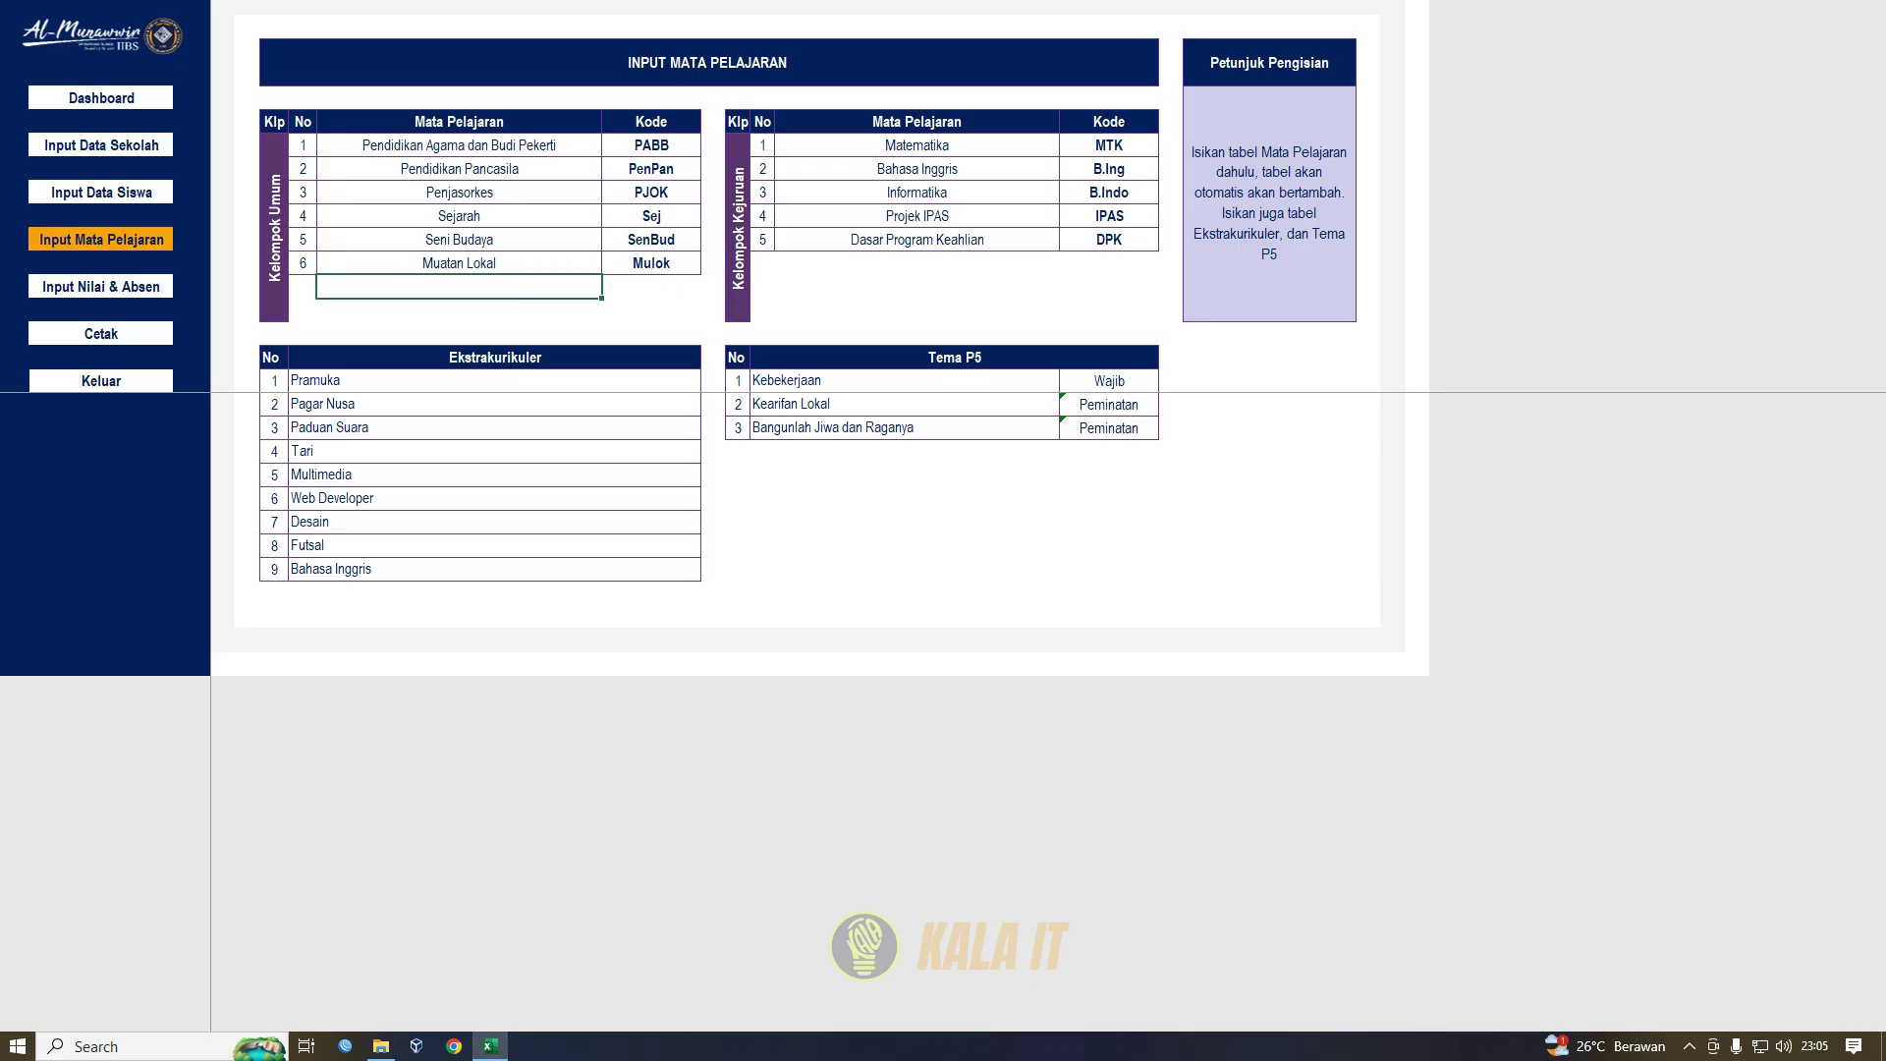
{"action": "type", "text": "Bahasa Cina"}
{"action": "key", "text": "Tab"}
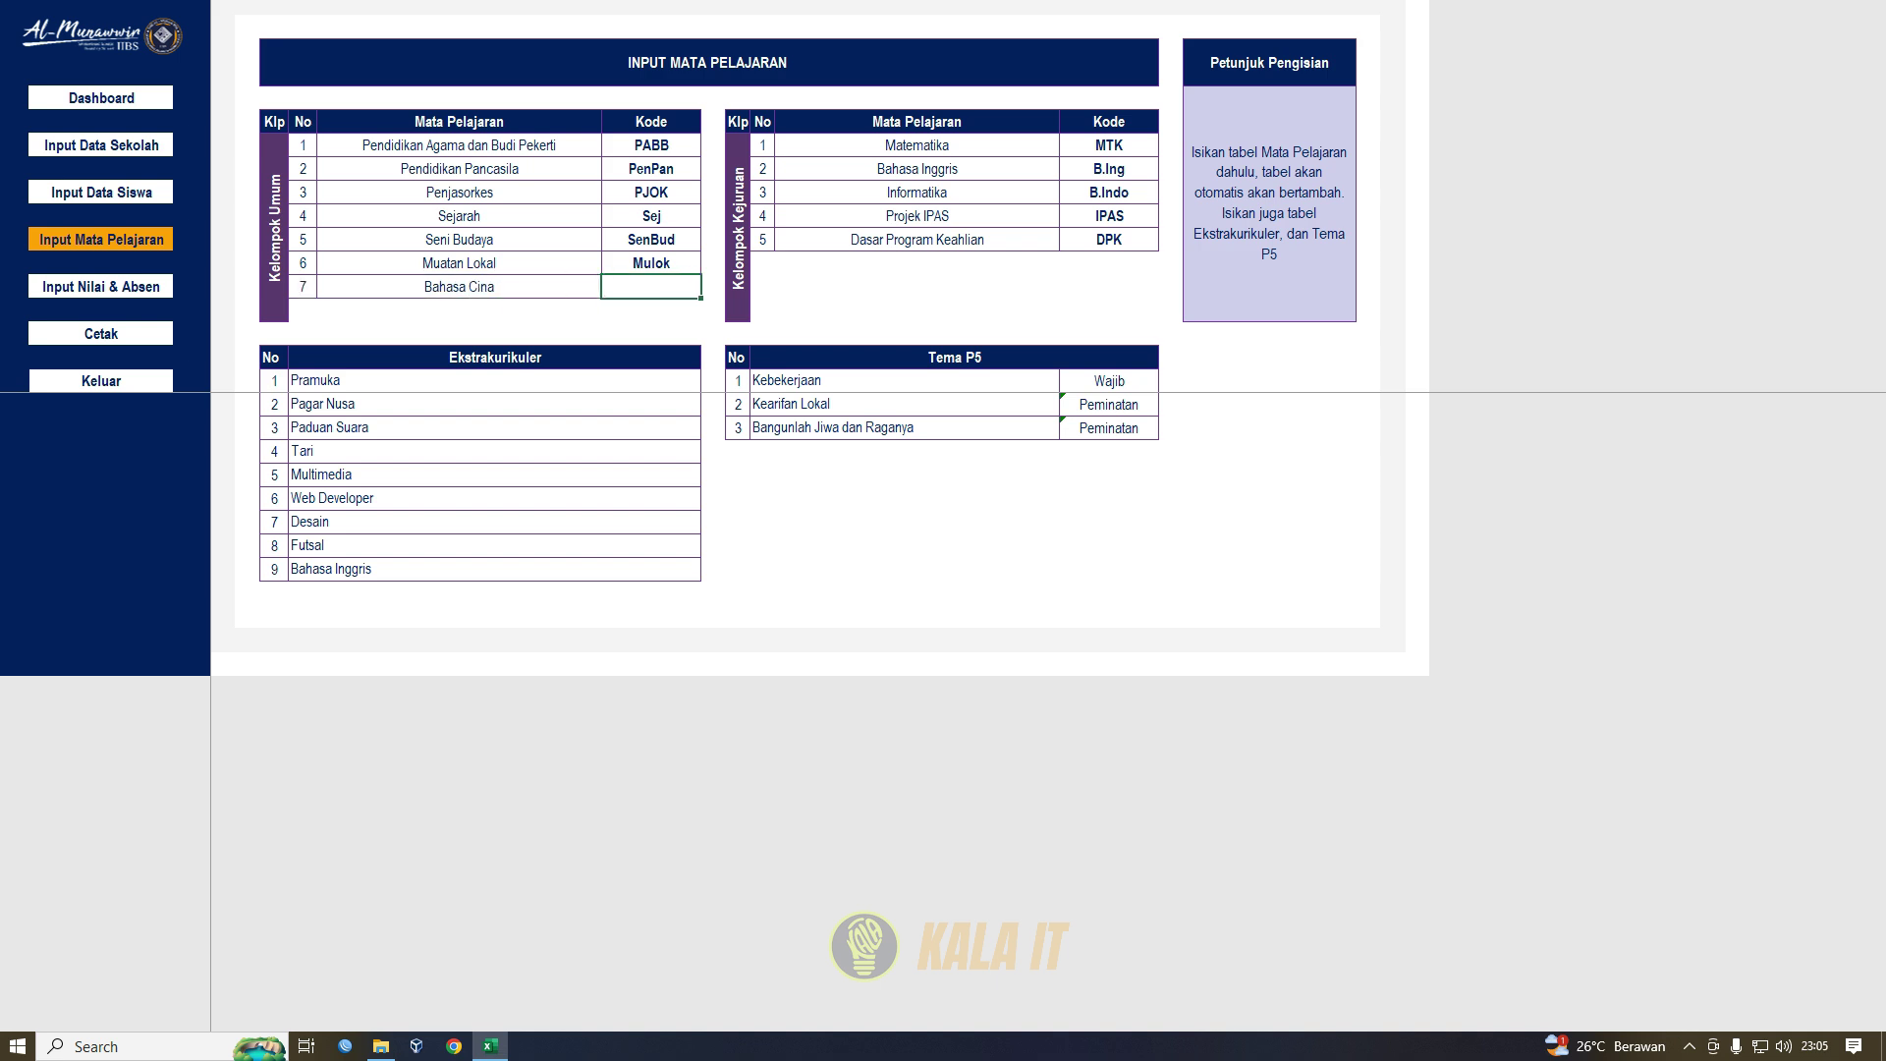
{"action": "type", "text": "Bhs CN"}
{"action": "key", "text": "Return"}
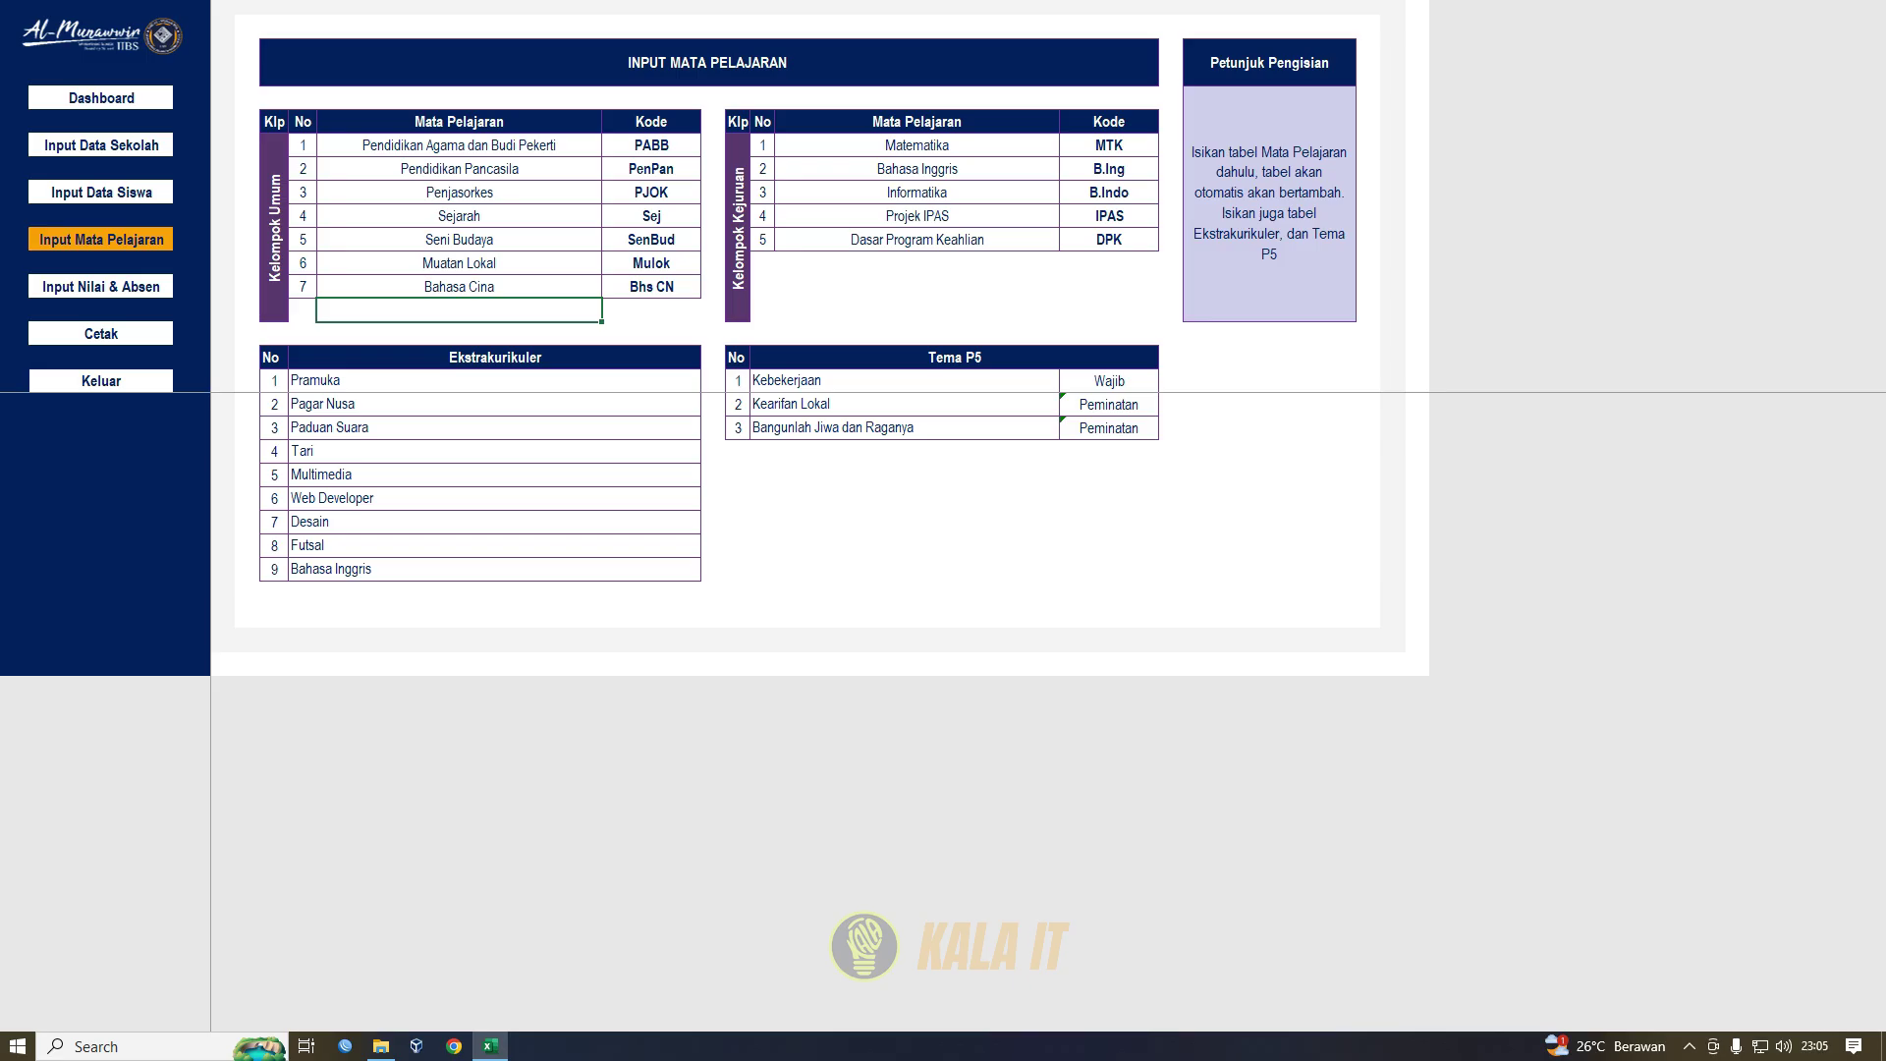
- Select the Ekstrakurikuler list and the three Tema P5 rows starting at Kebekerjaan
{"action": "left_click_drag", "start_coordinate": [393, 380], "coordinate": [701, 581]}
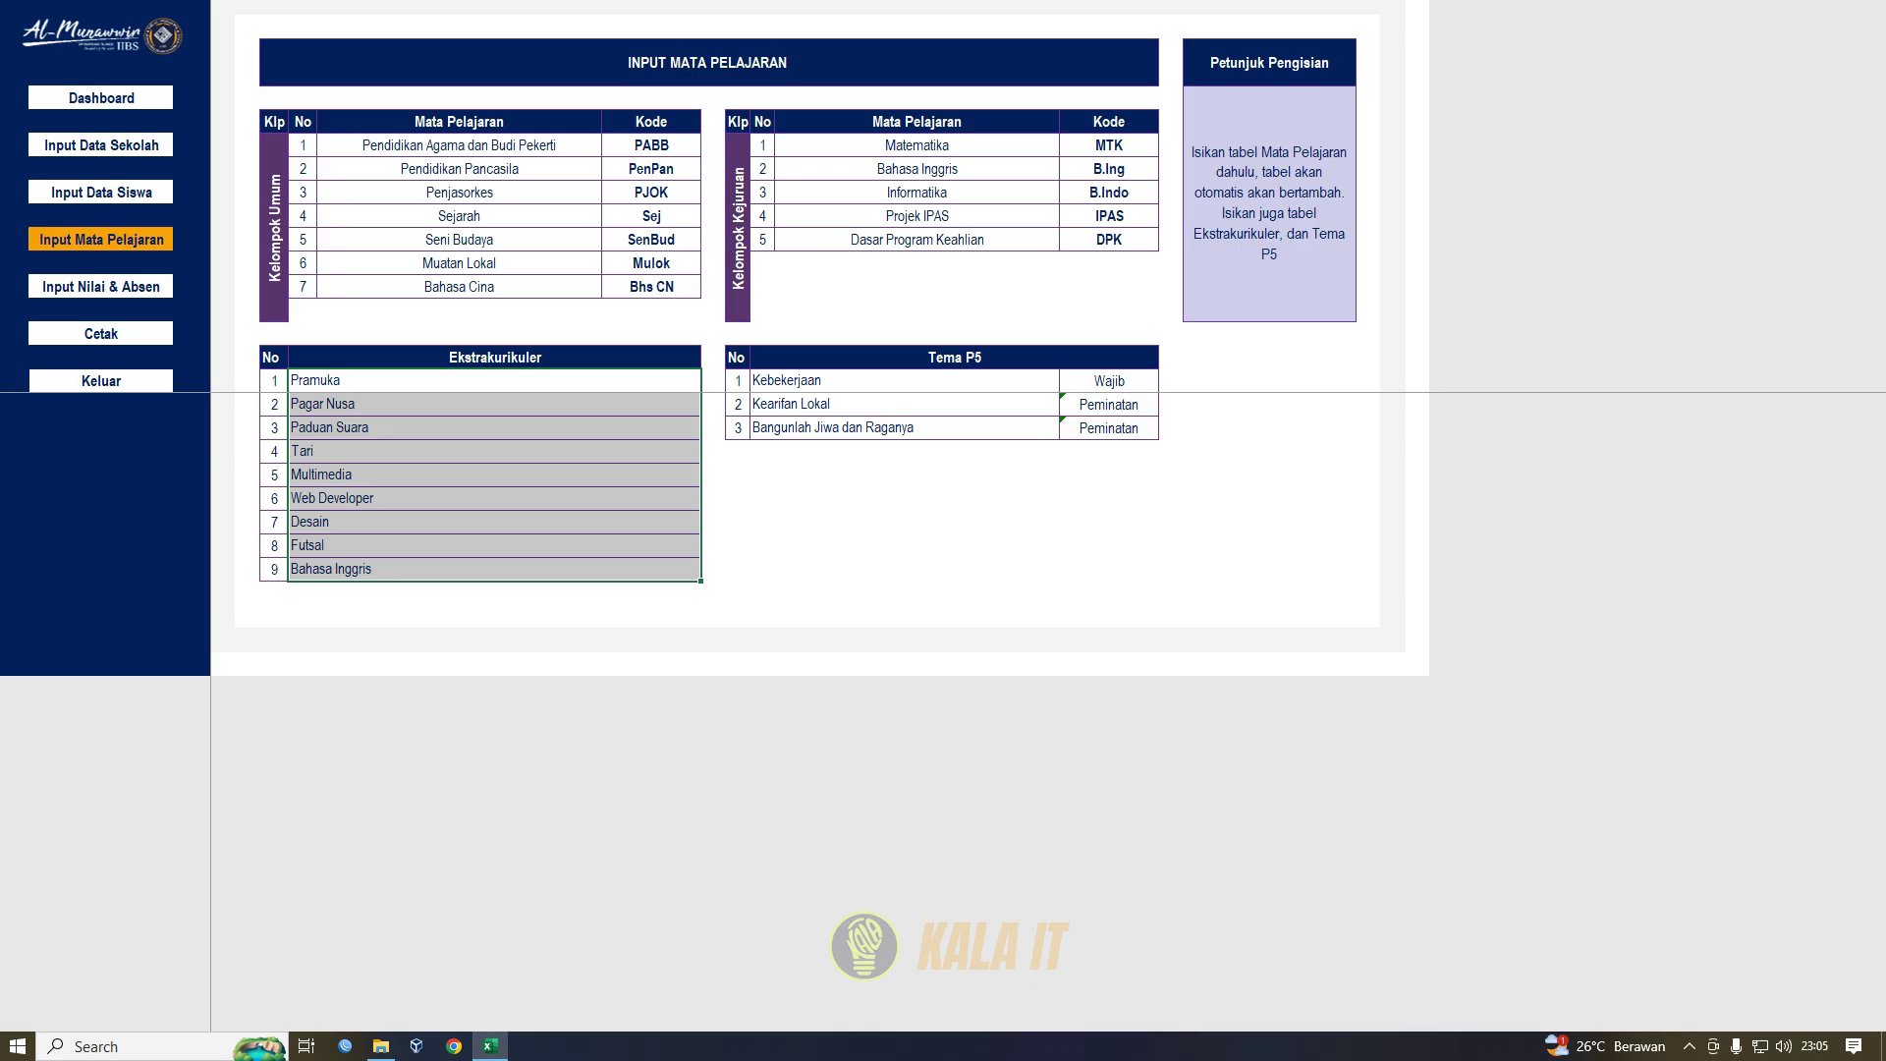
{"action": "left_click", "coordinate": [904, 381]}
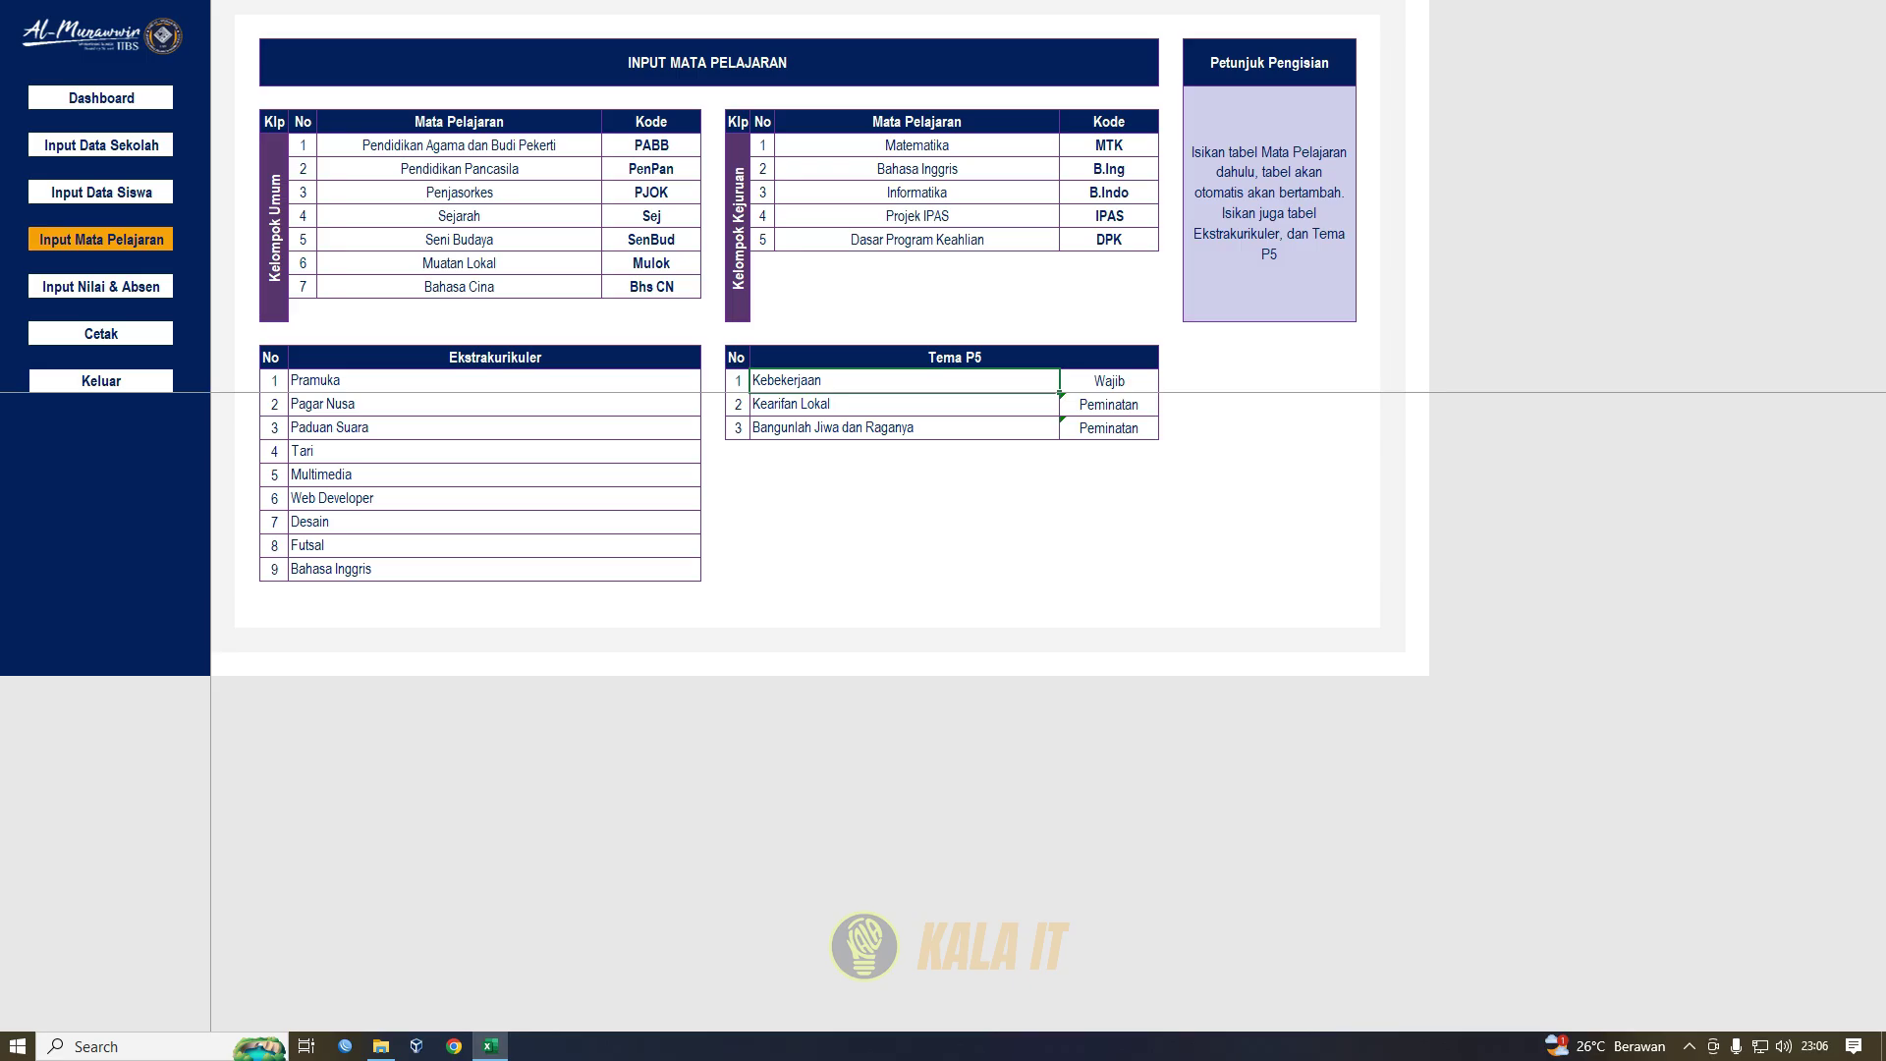
{"action": "left_click_drag", "start_coordinate": [738, 381], "coordinate": [1154, 439]}
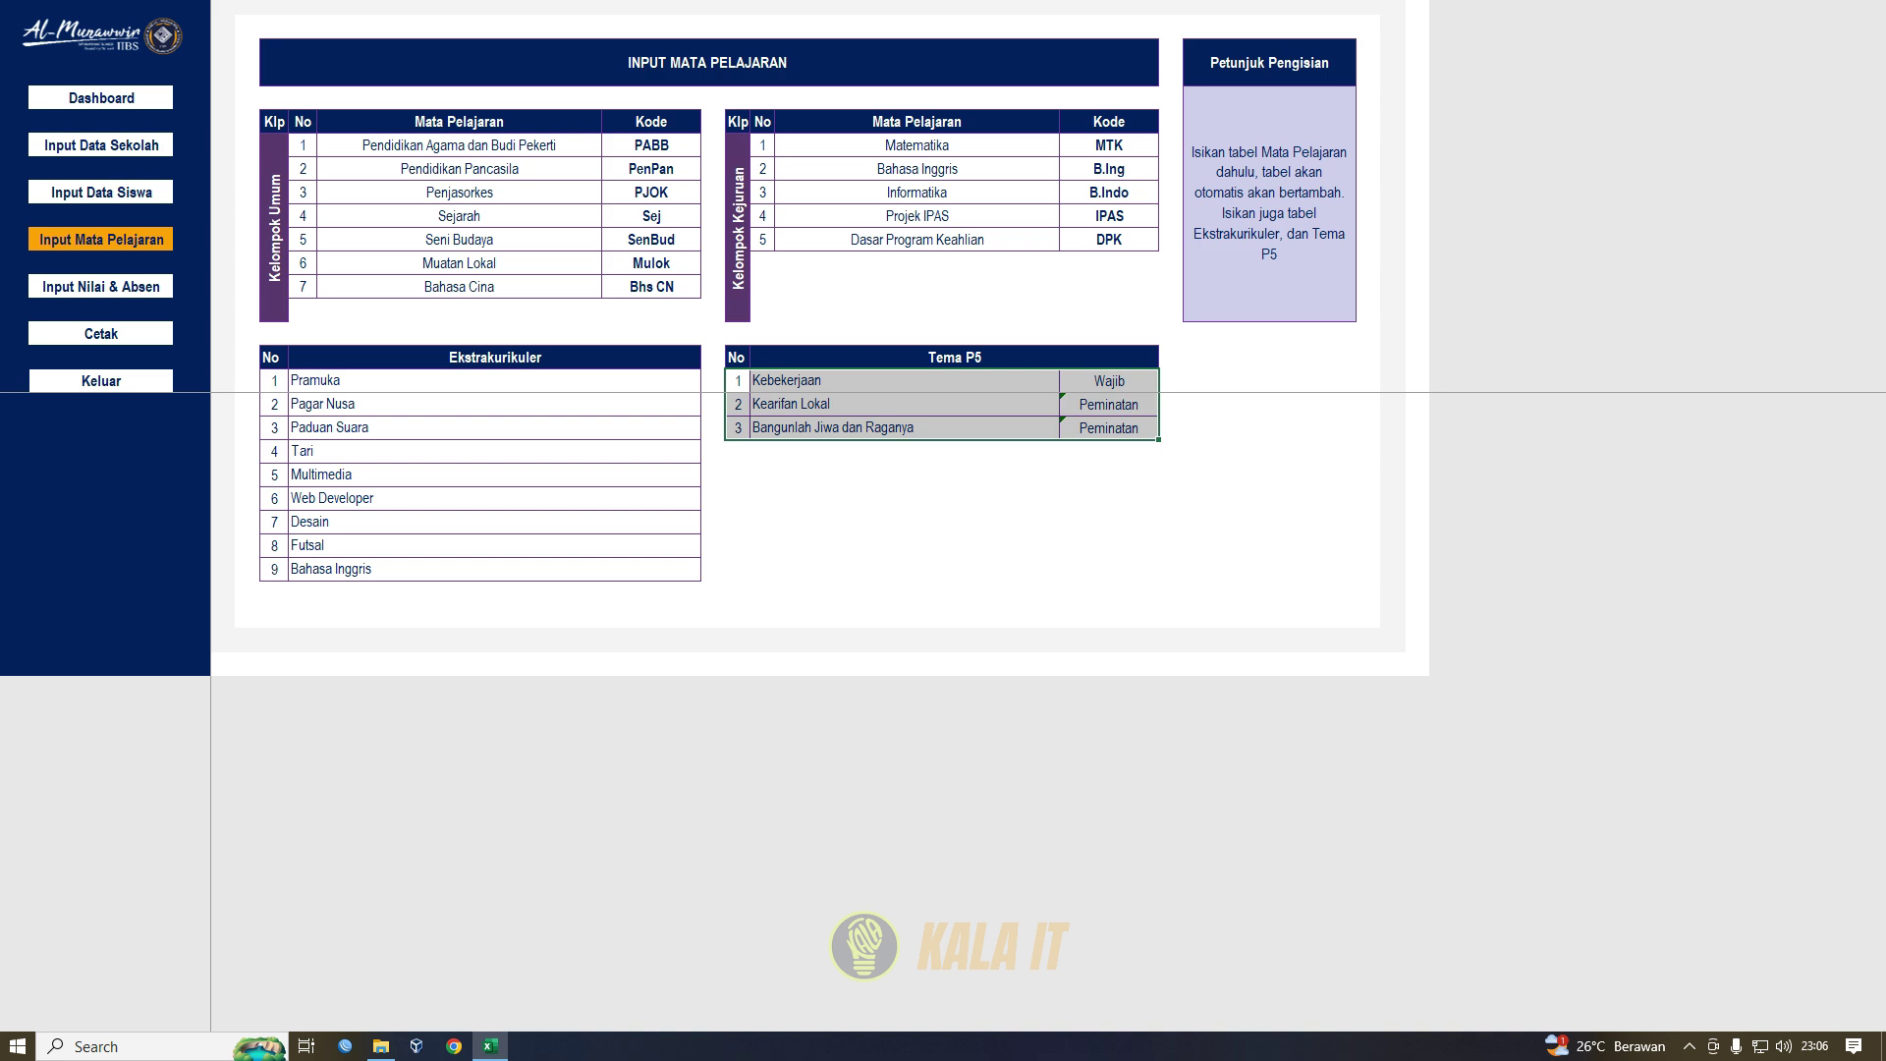
- Pick 11 from the Kelas dropdown on Input Data Sekolah, then return to Input Mata Pelajaran
{"action": "left_click", "coordinate": [101, 146]}
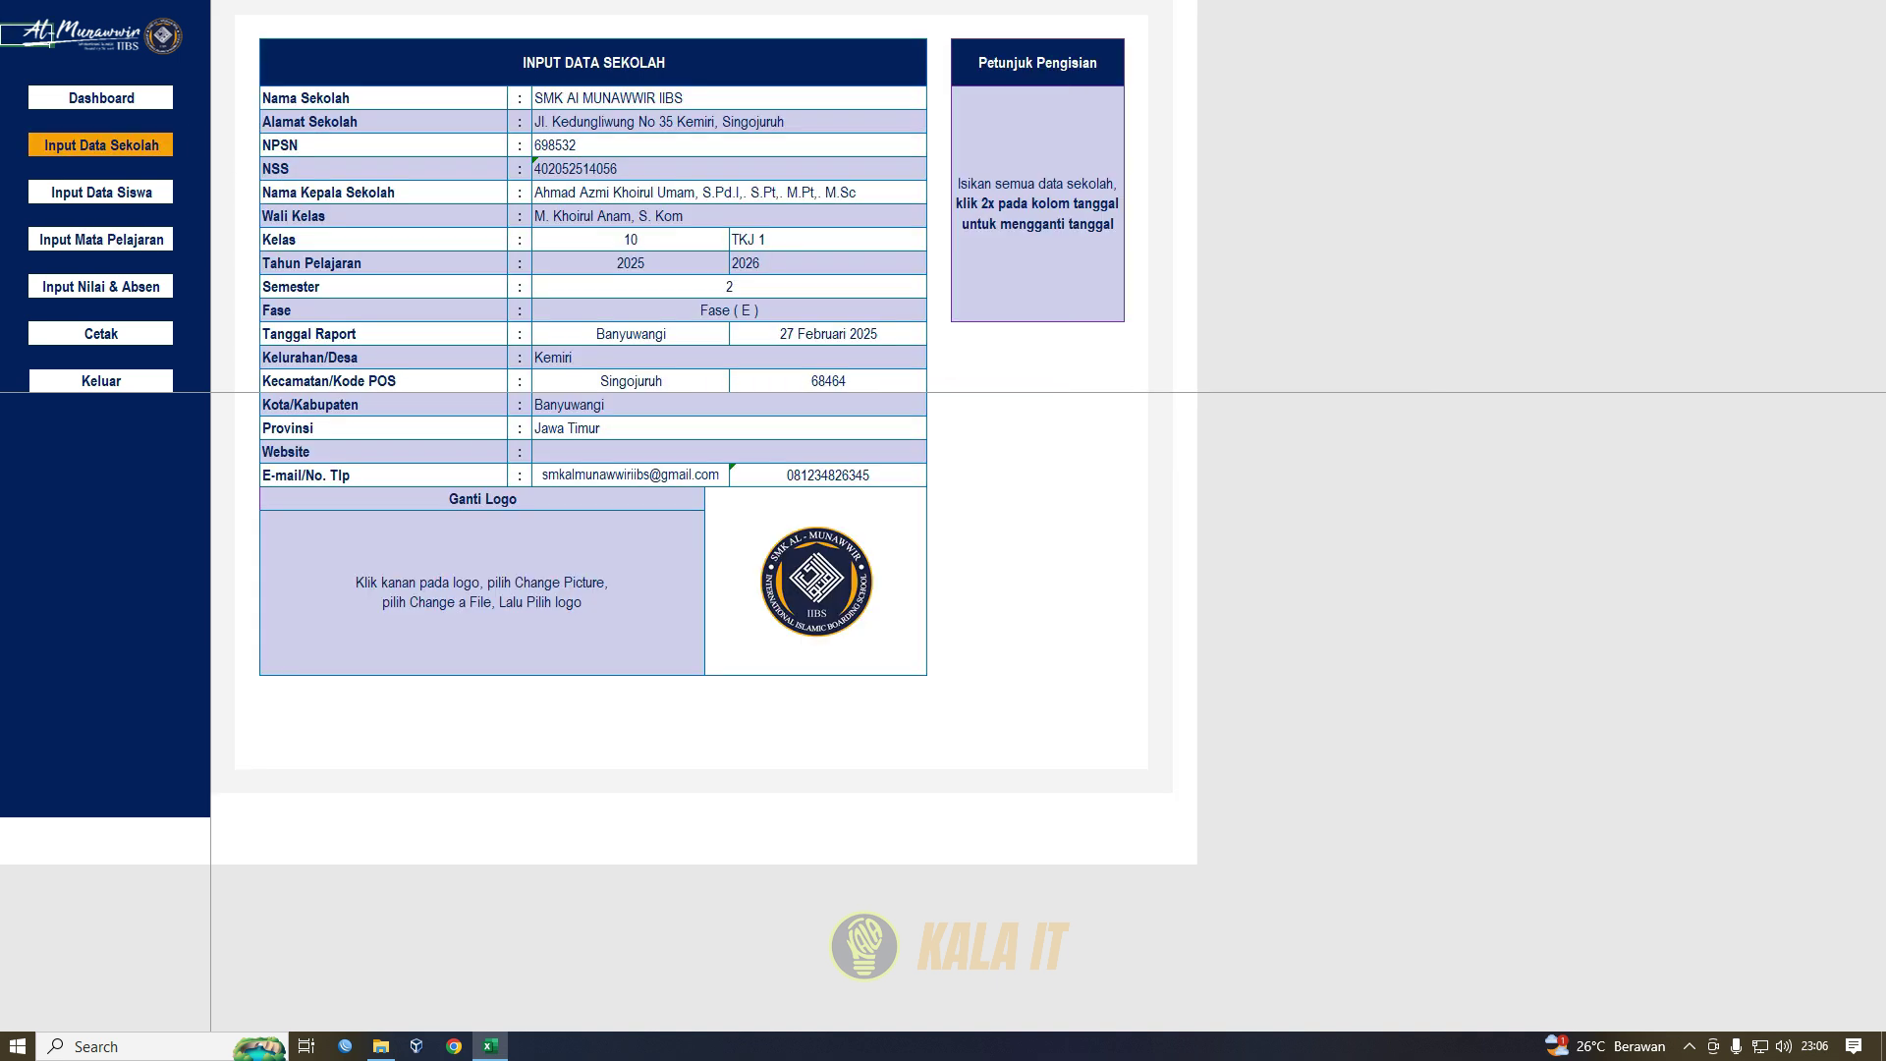
{"action": "left_click_drag", "start_coordinate": [285, 240], "coordinate": [629, 240]}
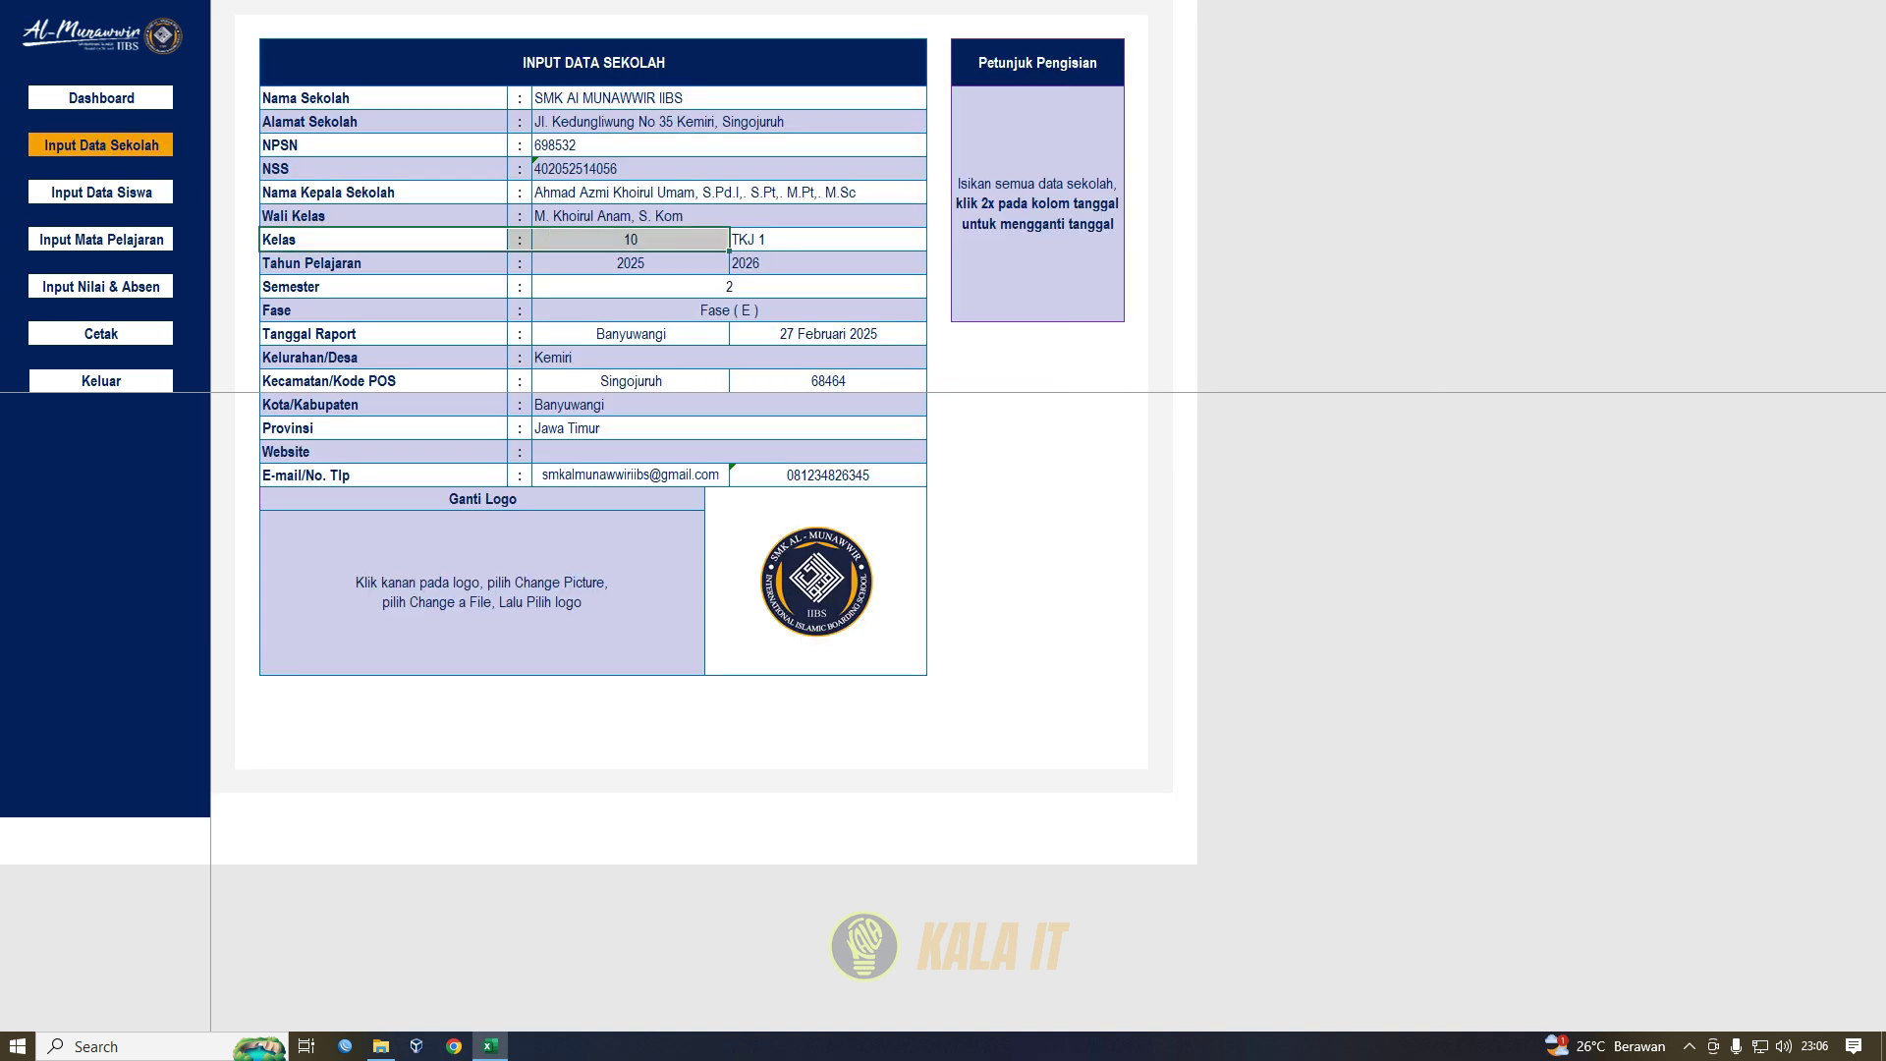
{"action": "left_click", "coordinate": [631, 240]}
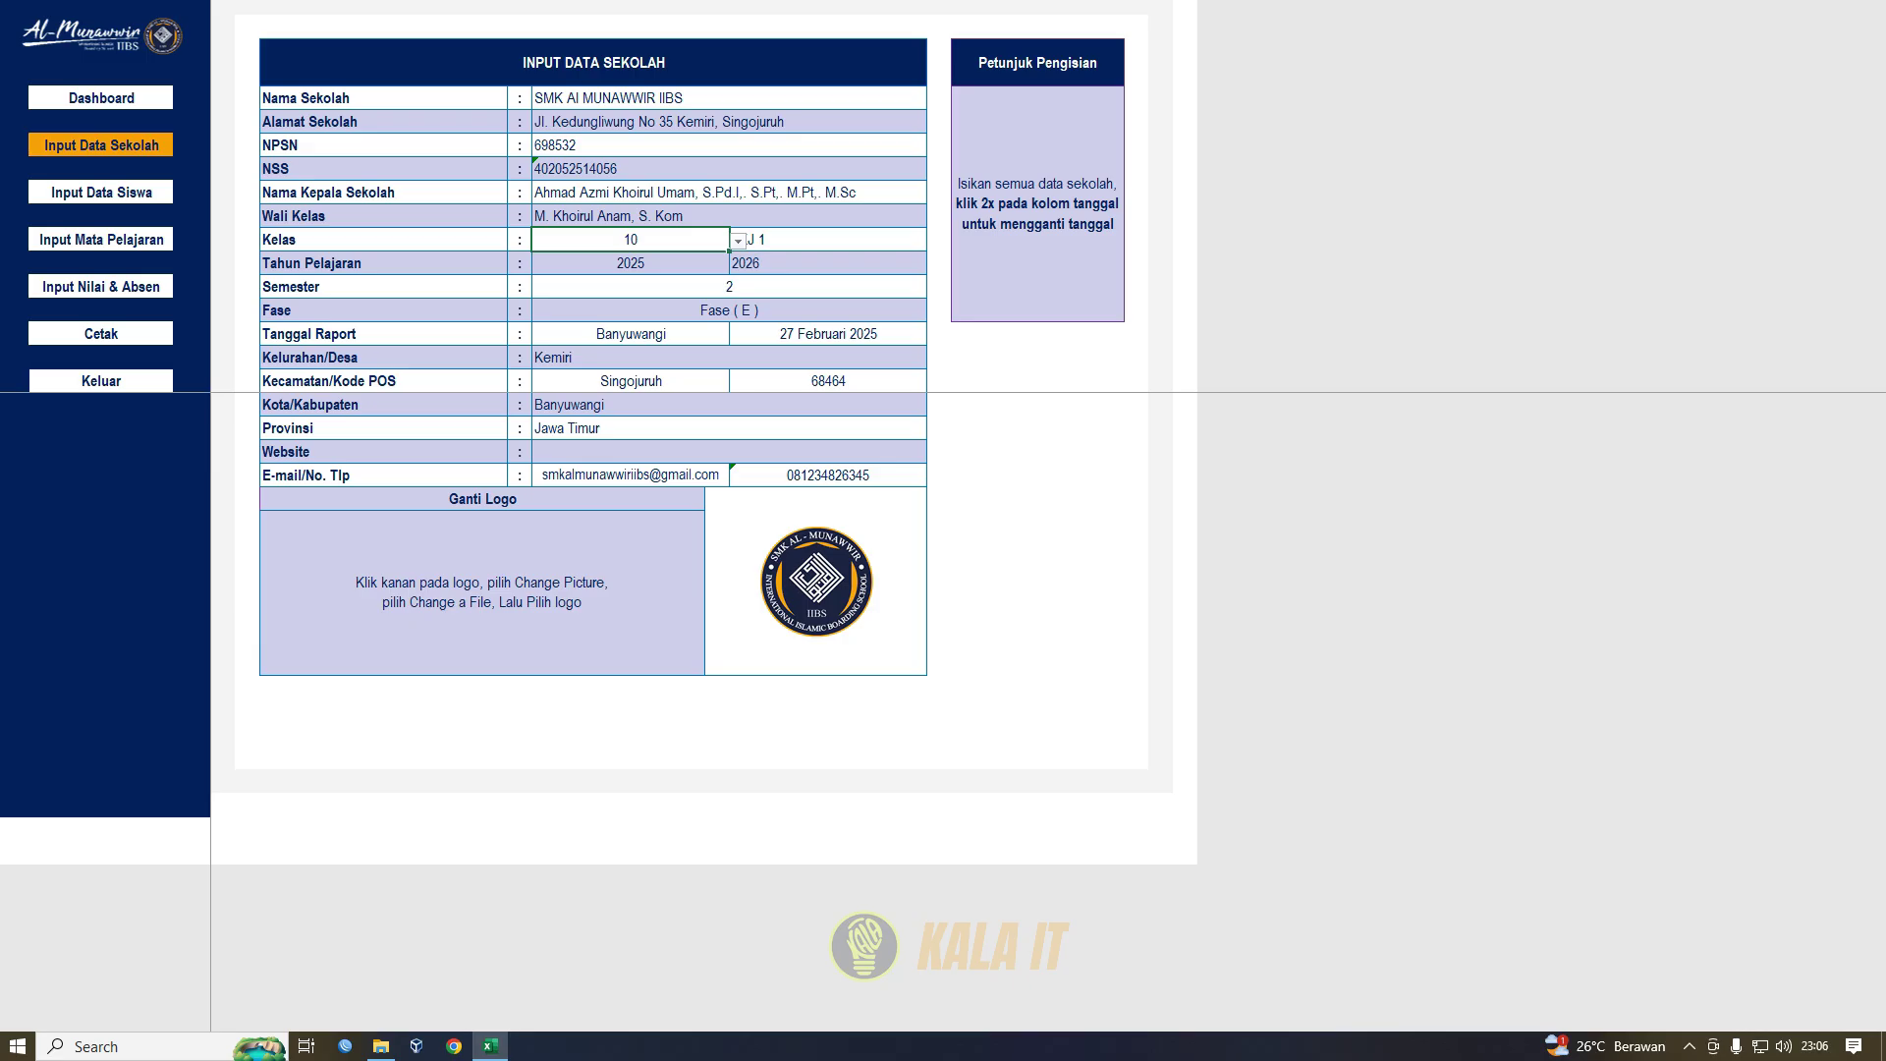
{"action": "key", "text": "alt+Down"}
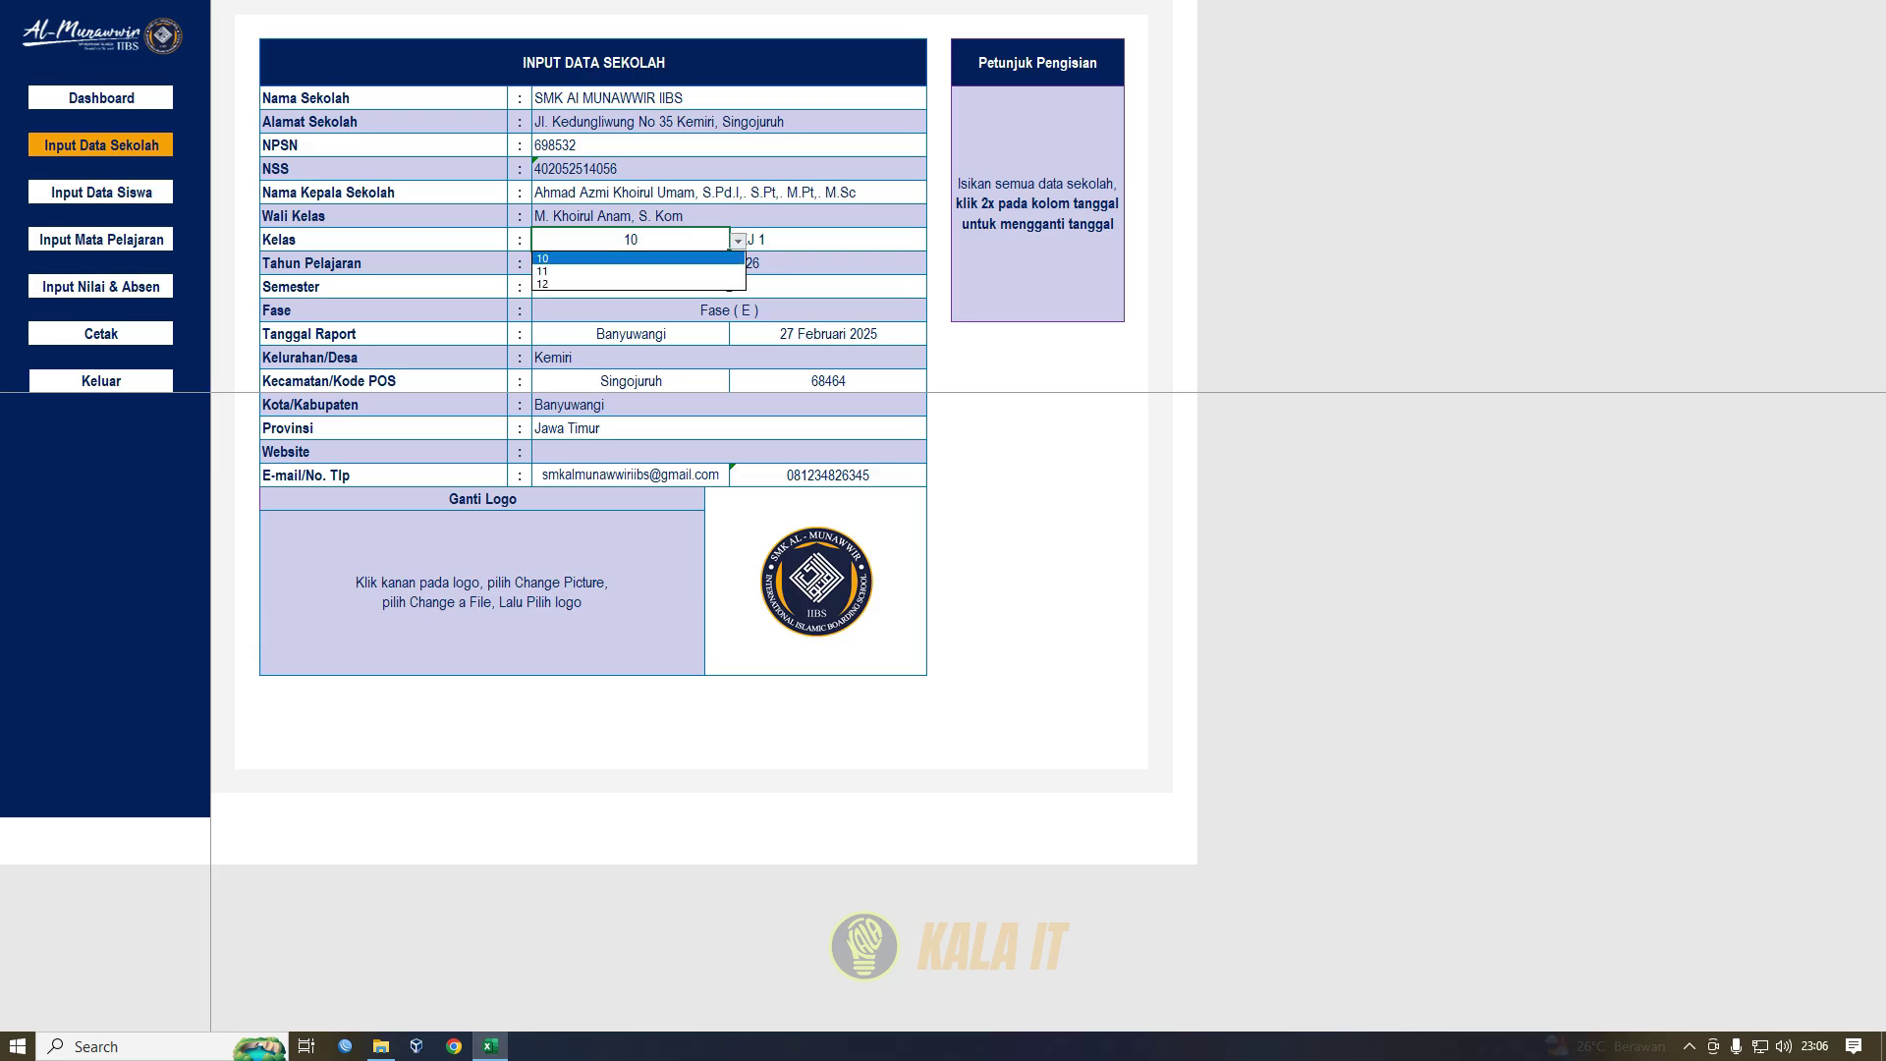
{"action": "key", "text": "Down"}
{"action": "key", "text": "Return"}
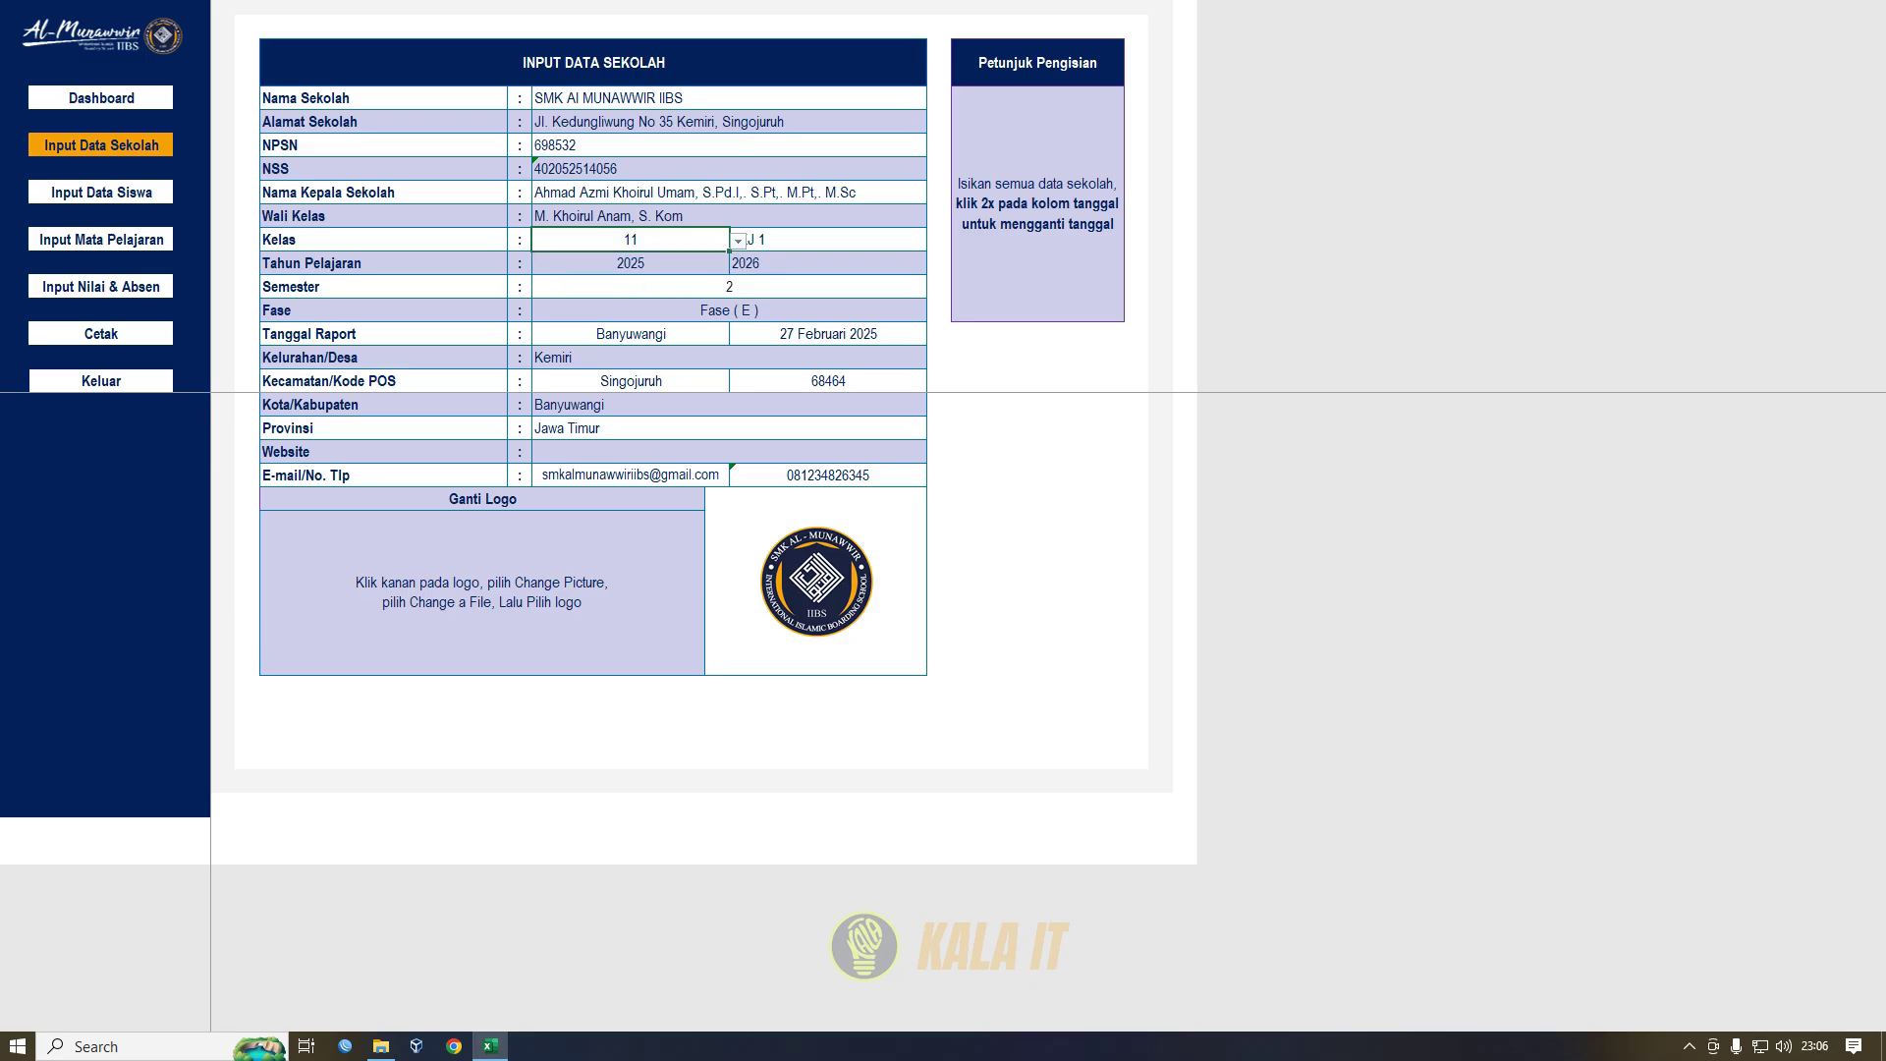
{"action": "left_click", "coordinate": [102, 239]}
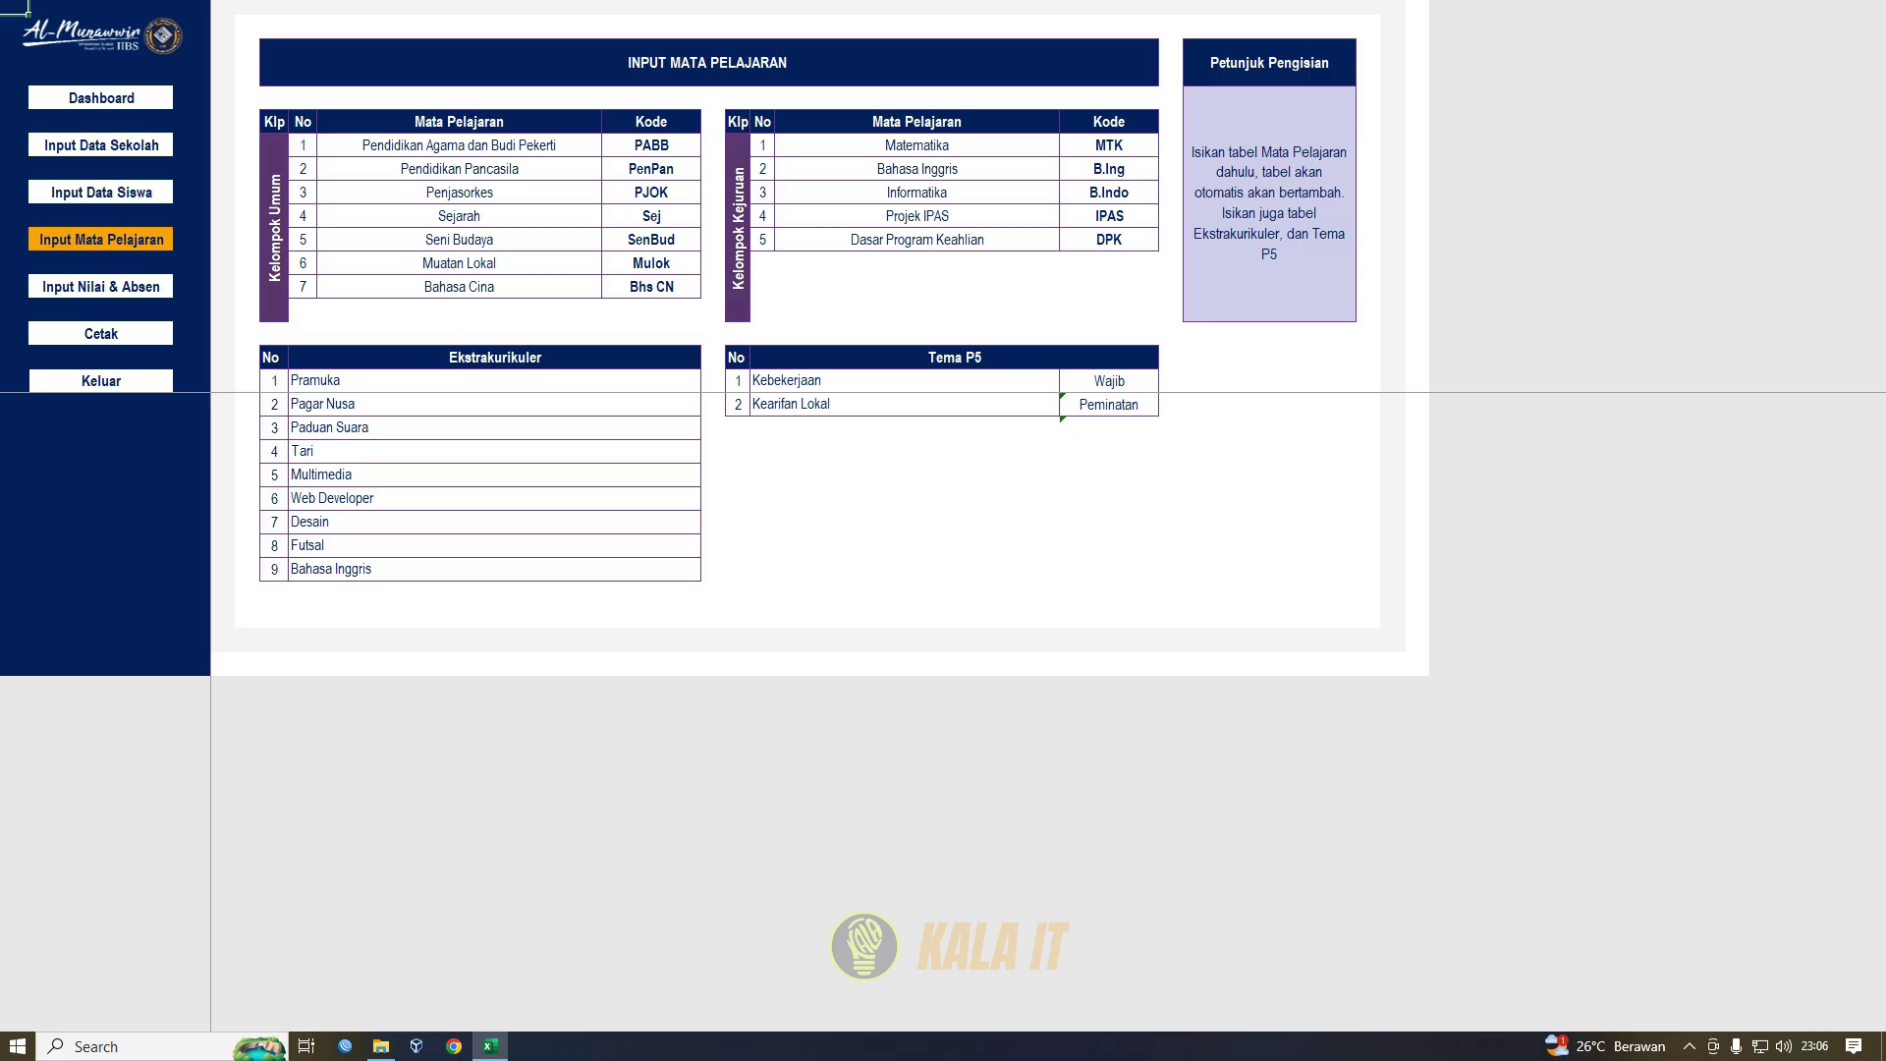
- Check the Kearifan Lokal theme list without changing it, then go to Input Nilai & Absen
{"action": "left_click", "coordinate": [904, 405]}
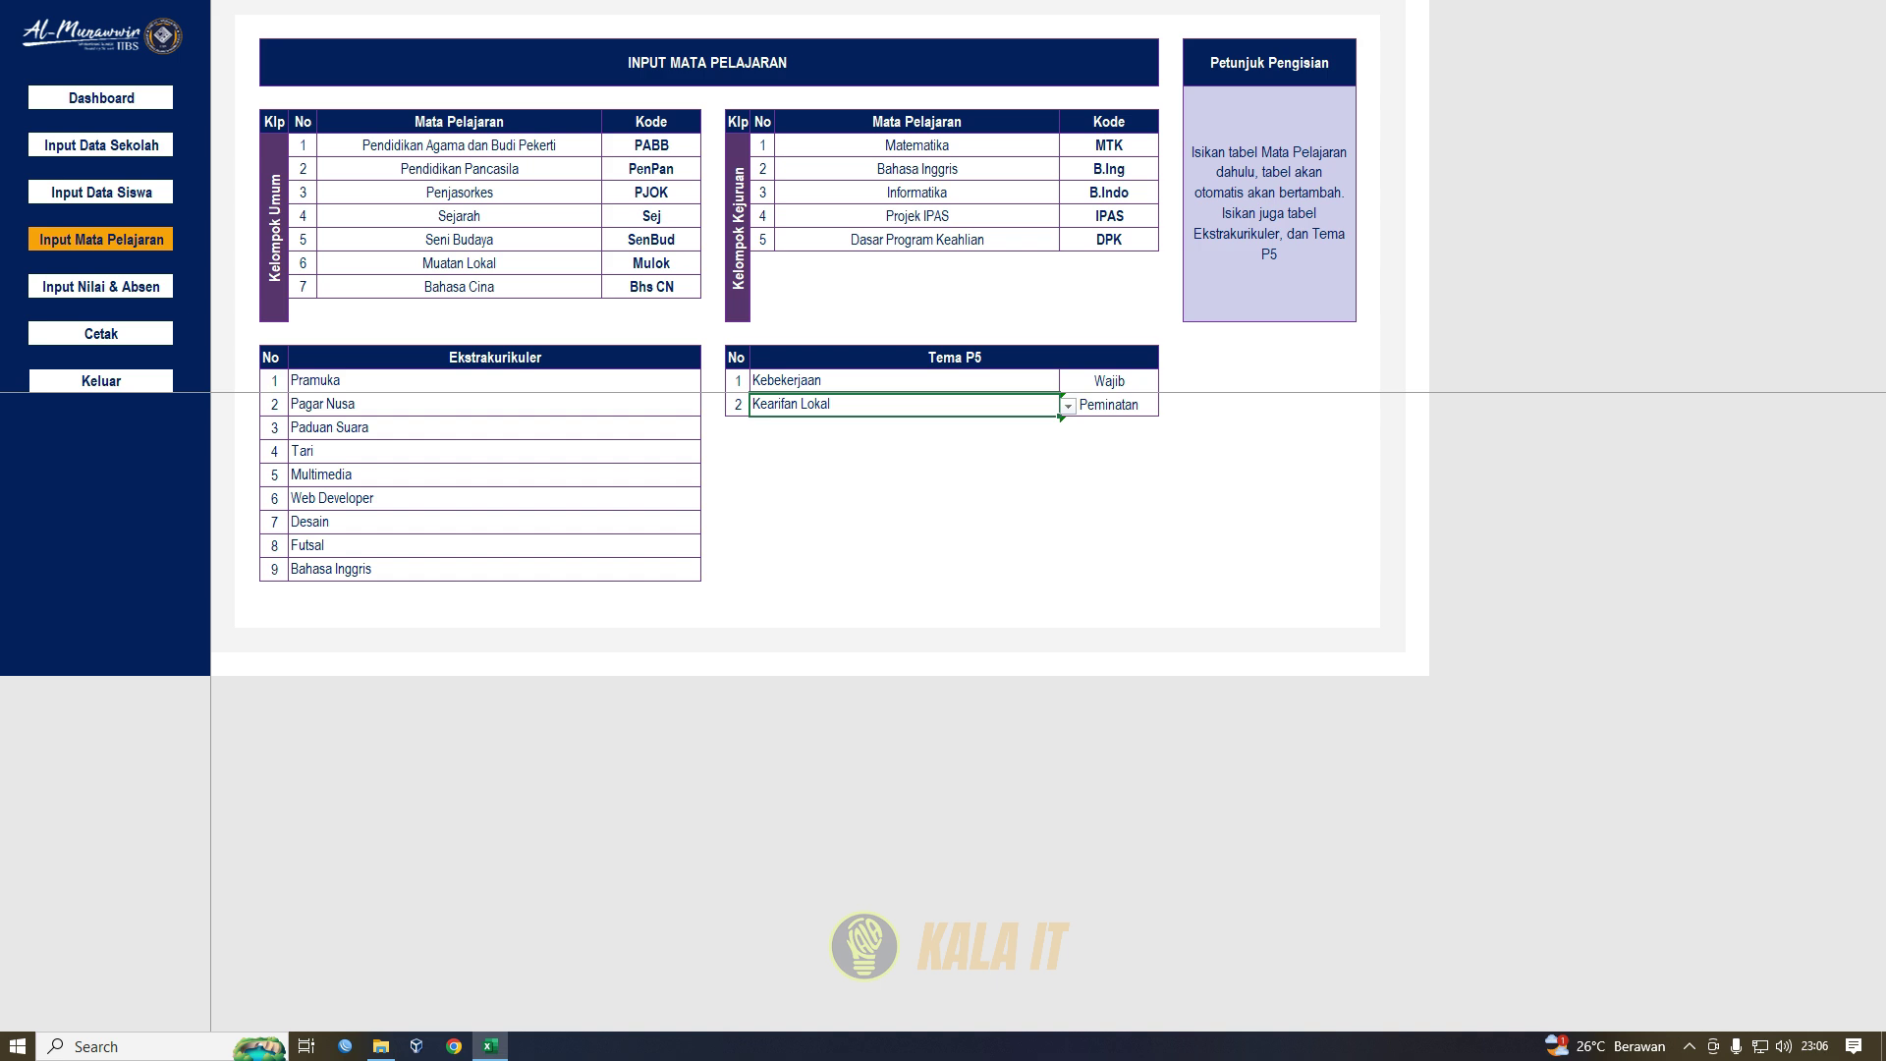
{"action": "left_click", "coordinate": [1068, 406]}
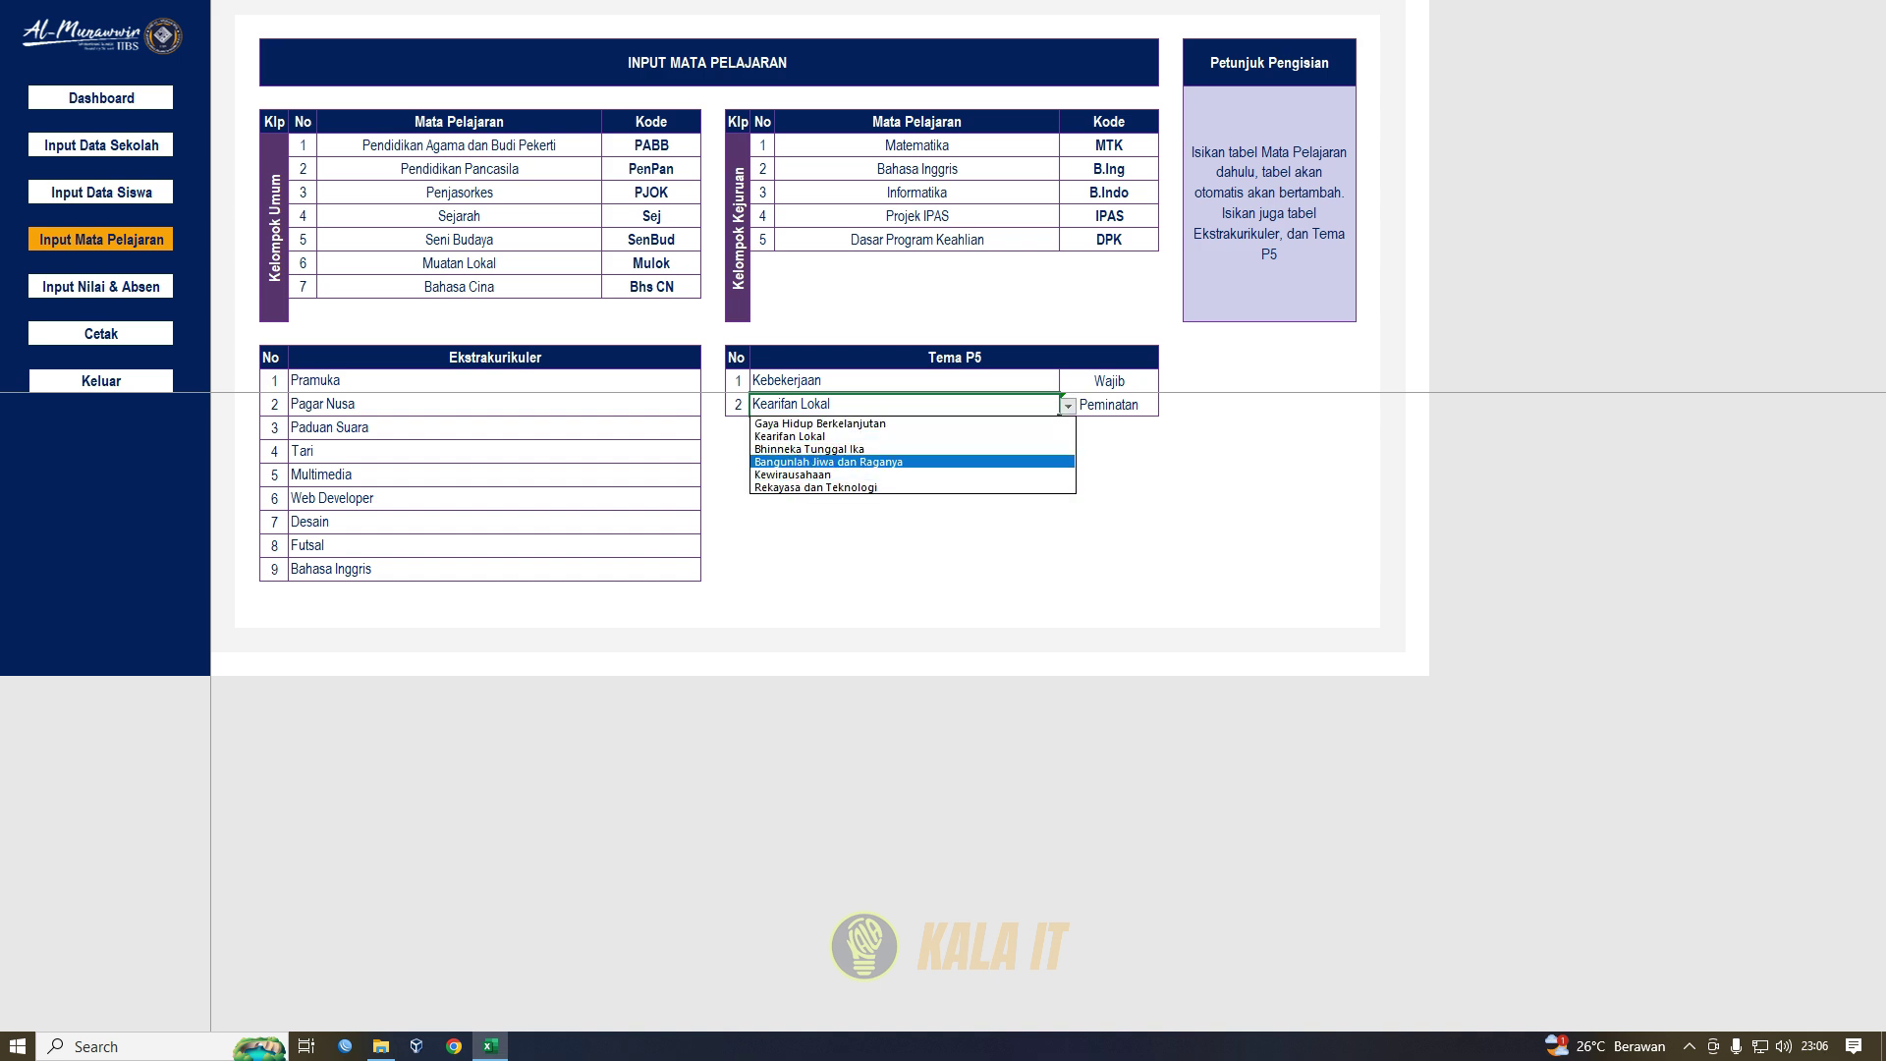
{"action": "key", "text": "Escape"}
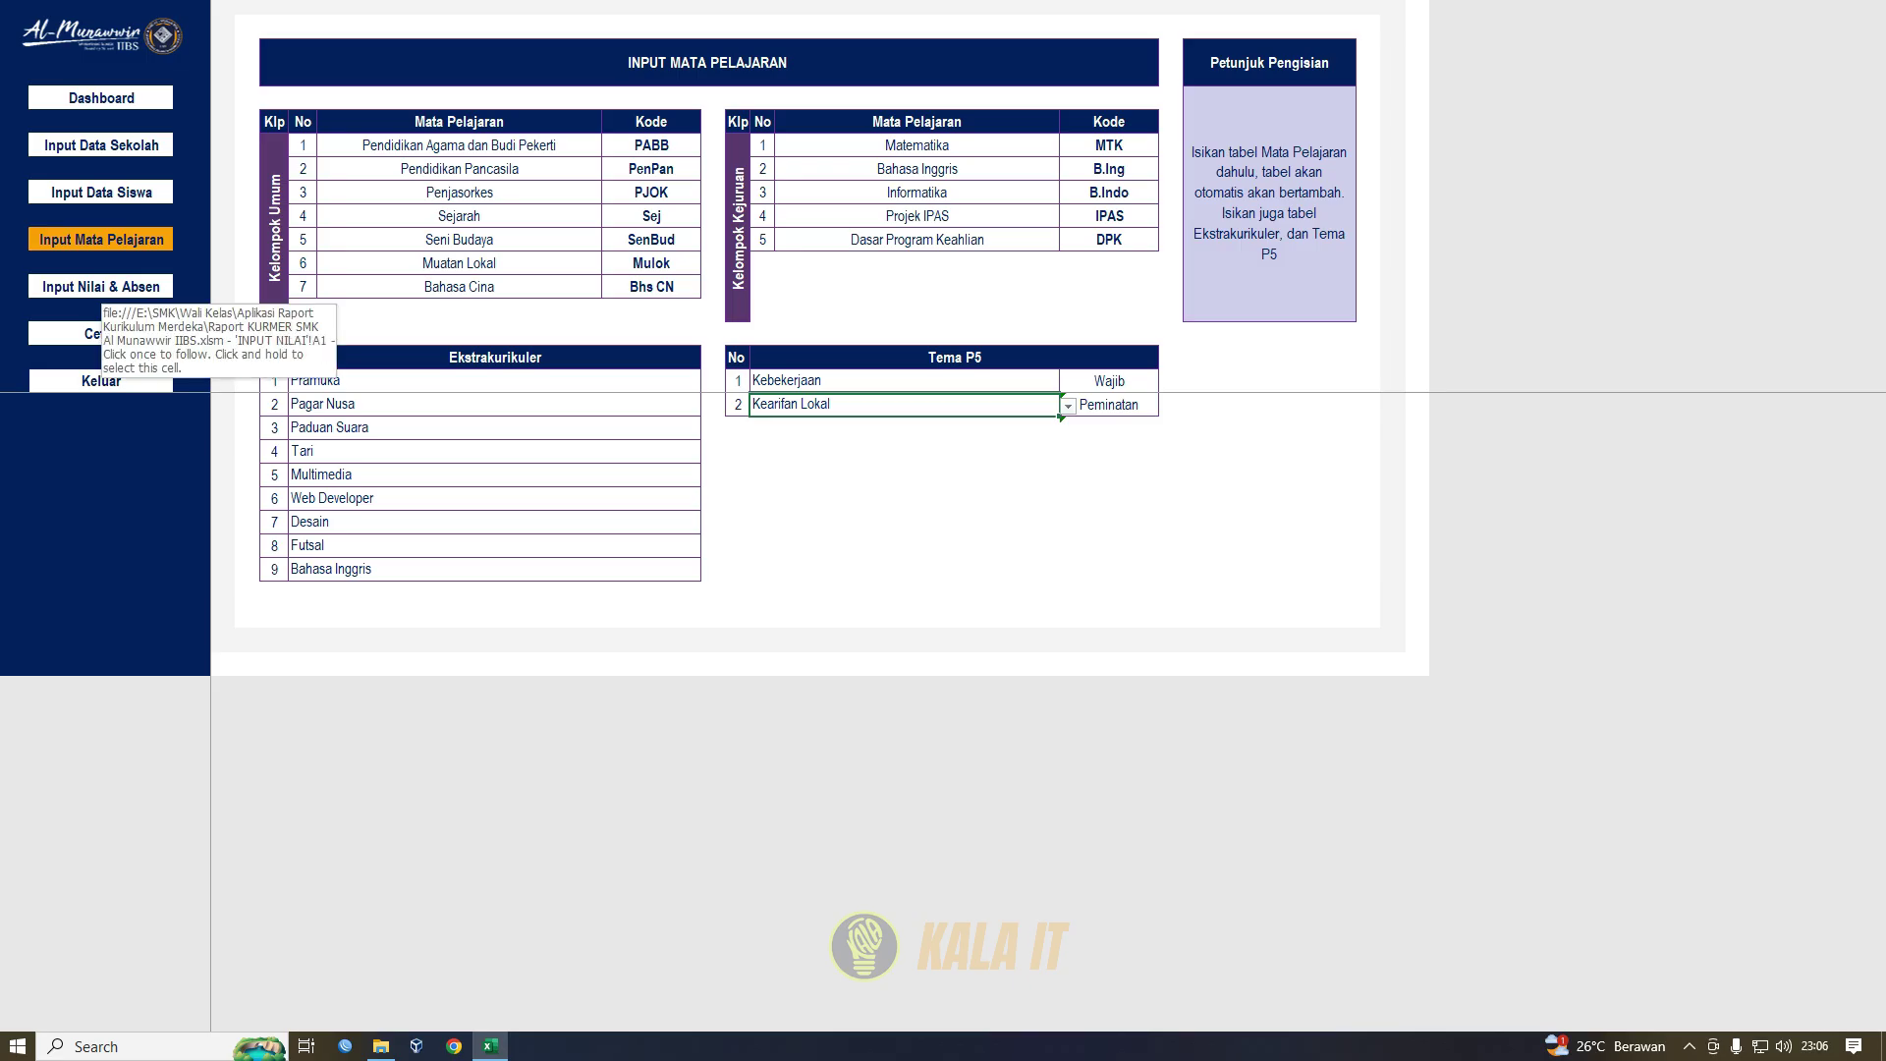
{"action": "left_click", "coordinate": [101, 285]}
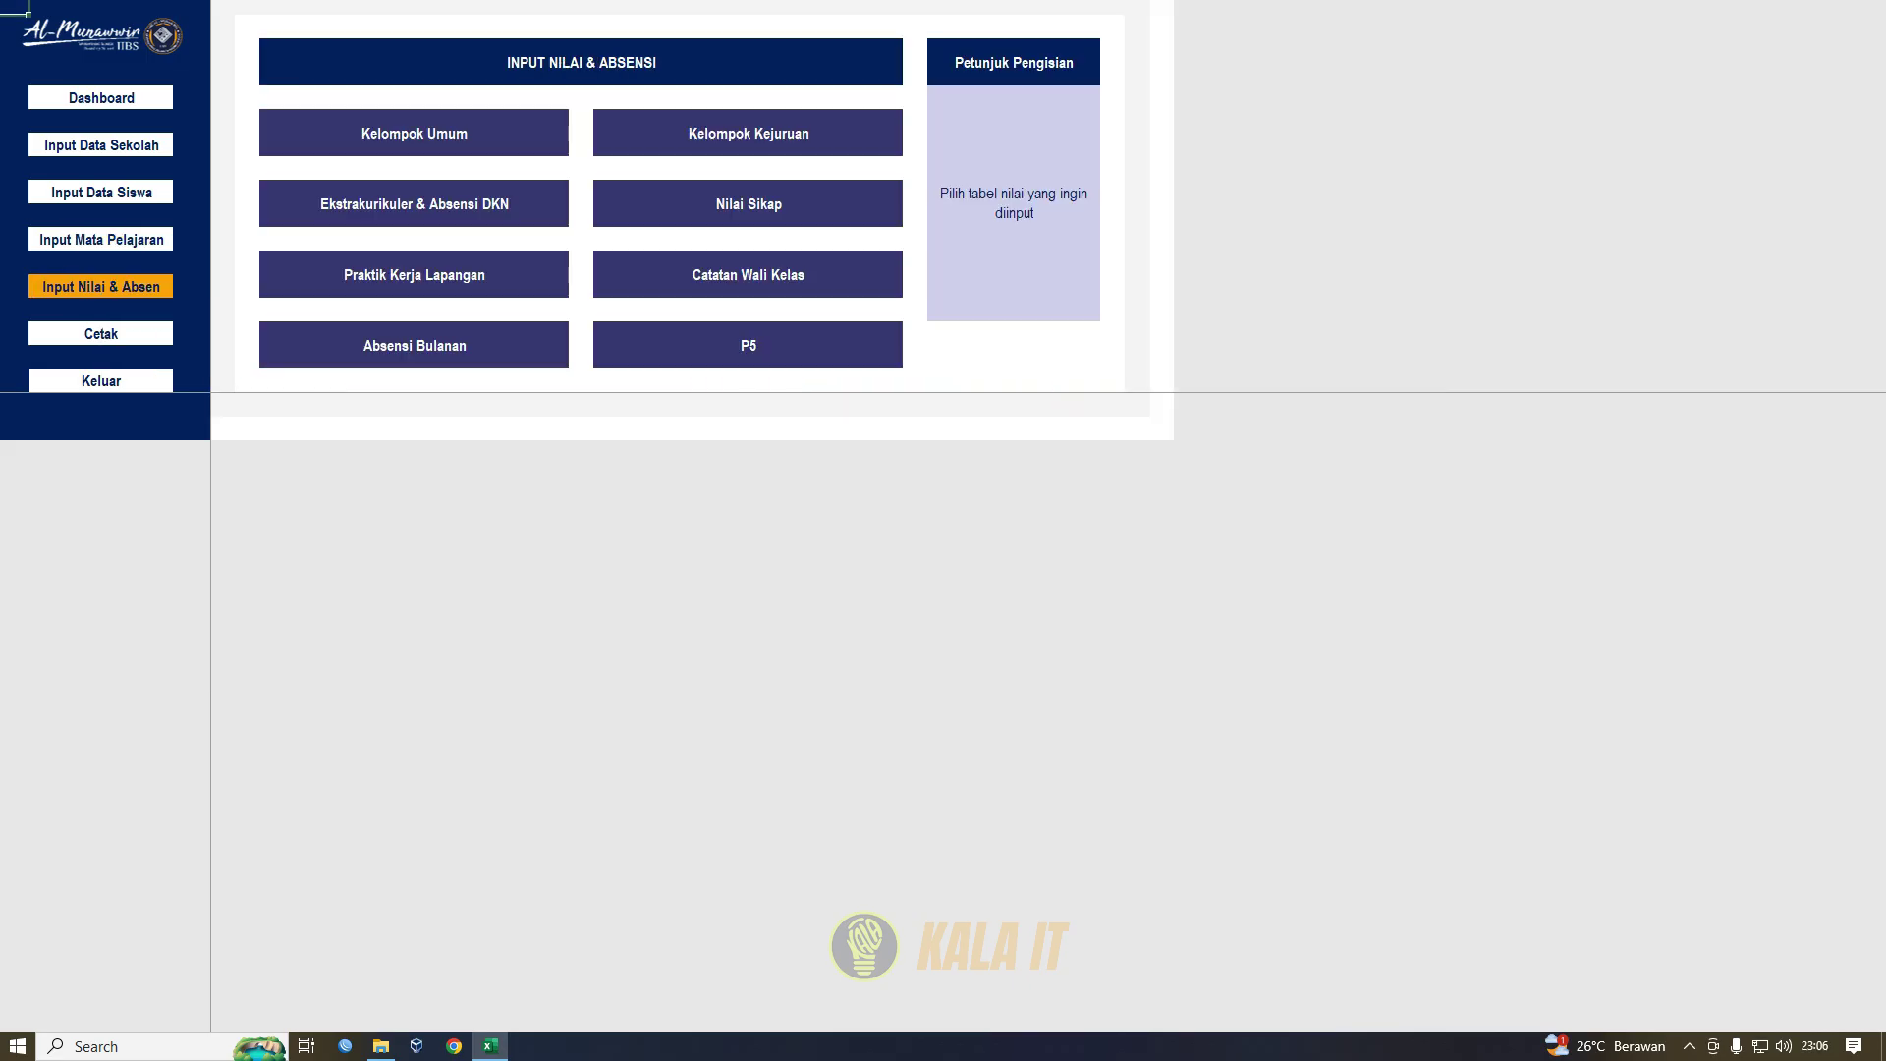
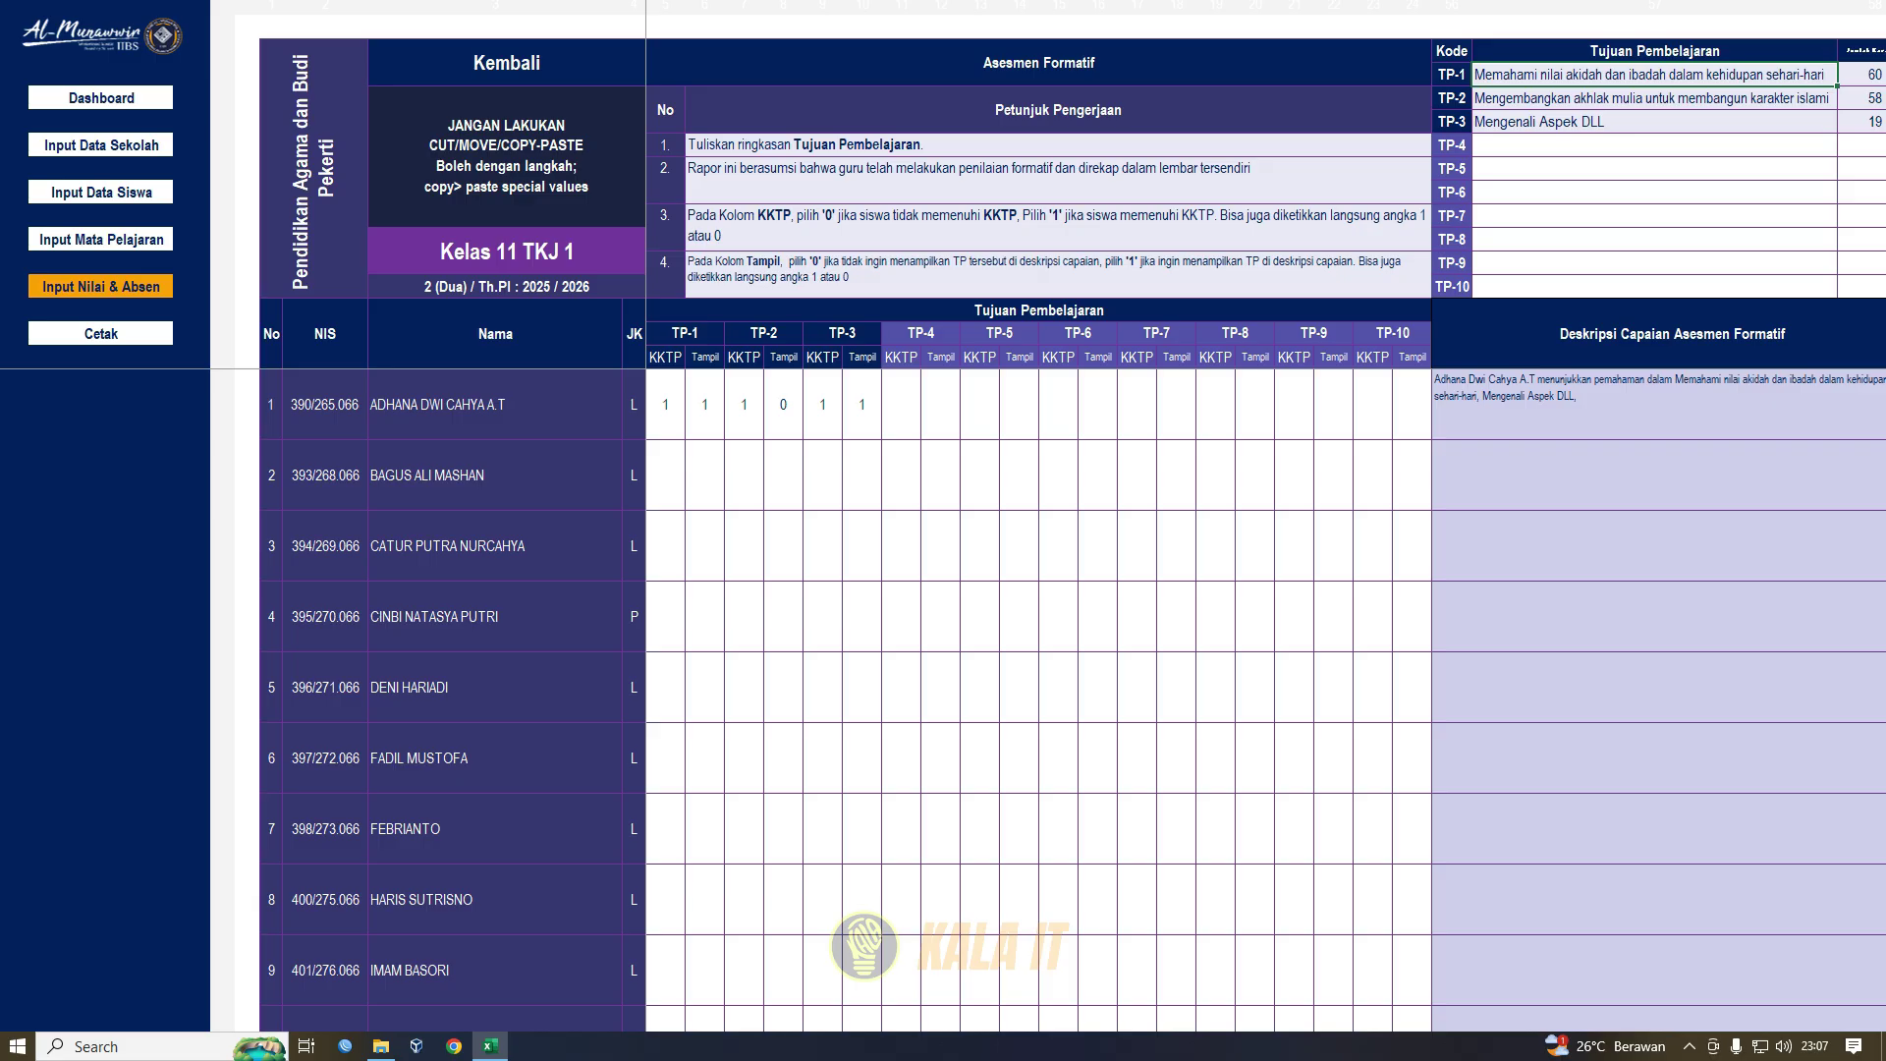
- Review the TP-1 to TP-10 codes, then enter 'Mengenali Aspek Kehidupan' as the TP-4 objective
{"action": "left_click_drag", "start_coordinate": [1453, 75], "coordinate": [1453, 122]}
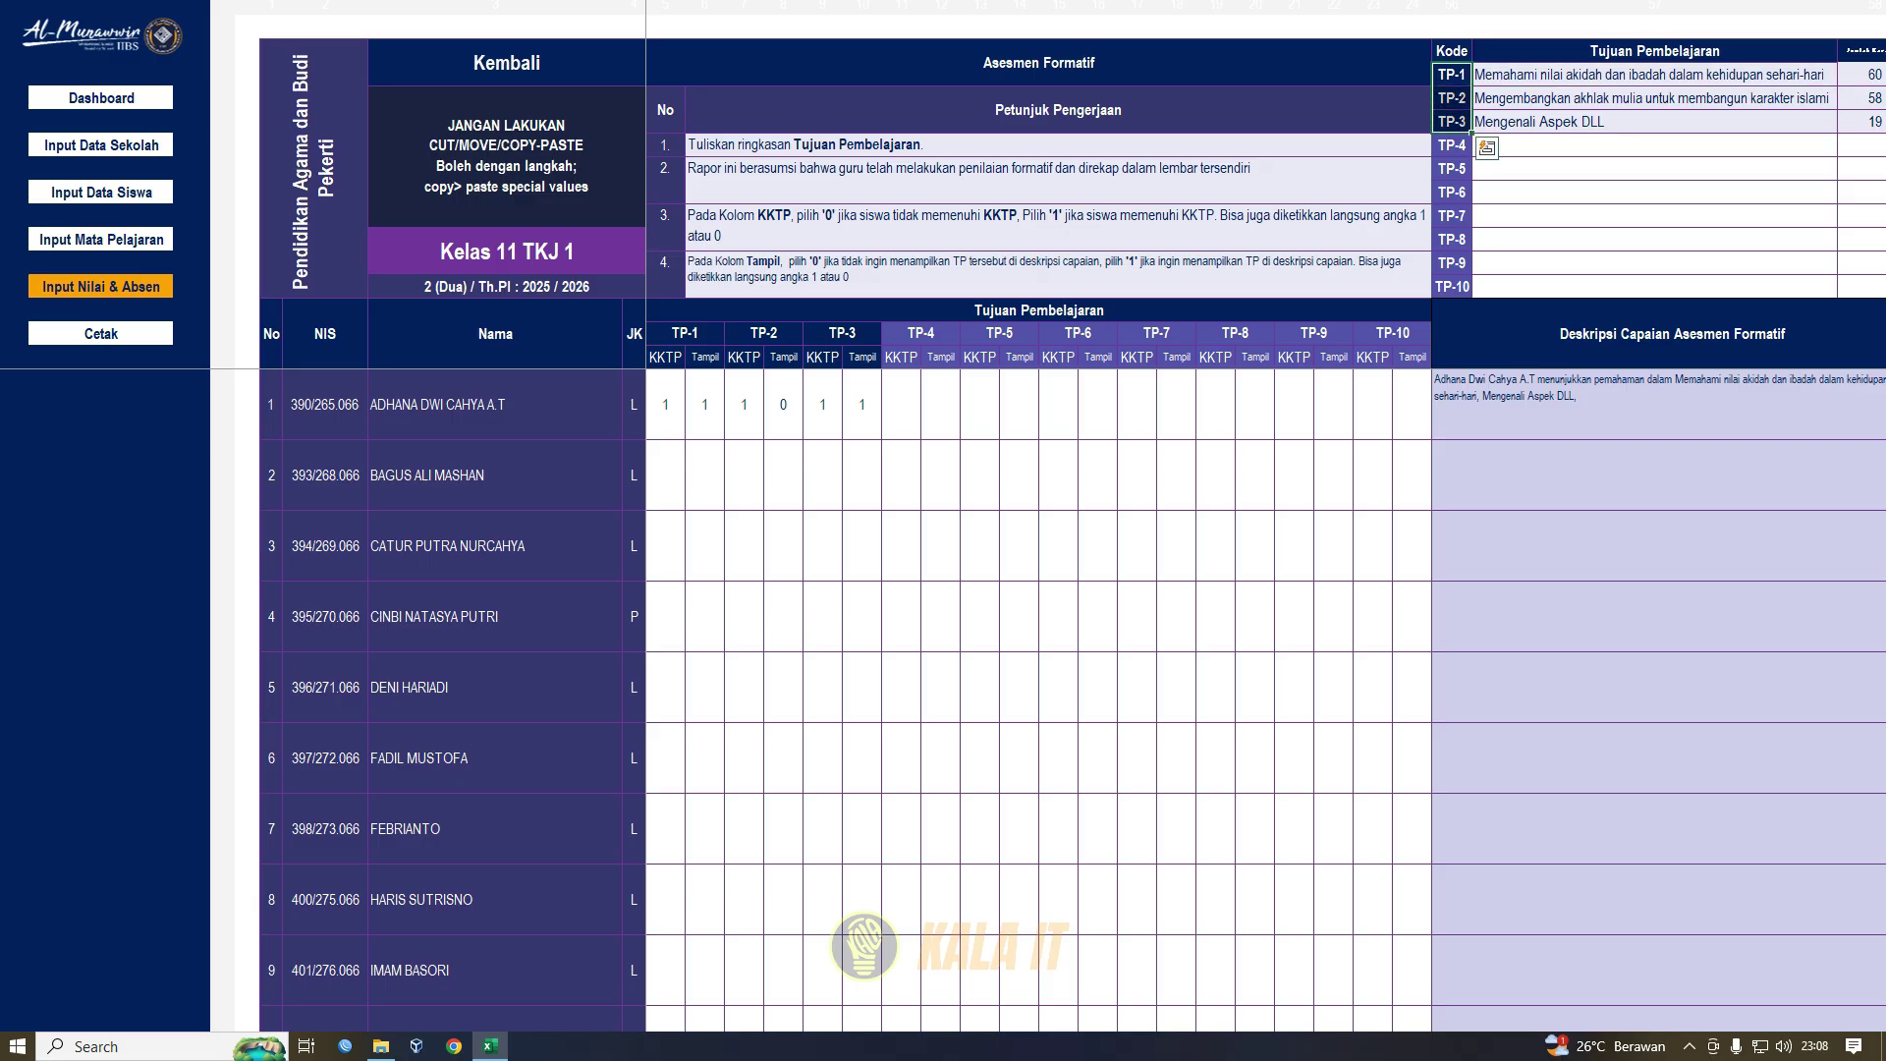
{"action": "left_click", "coordinate": [1612, 75]}
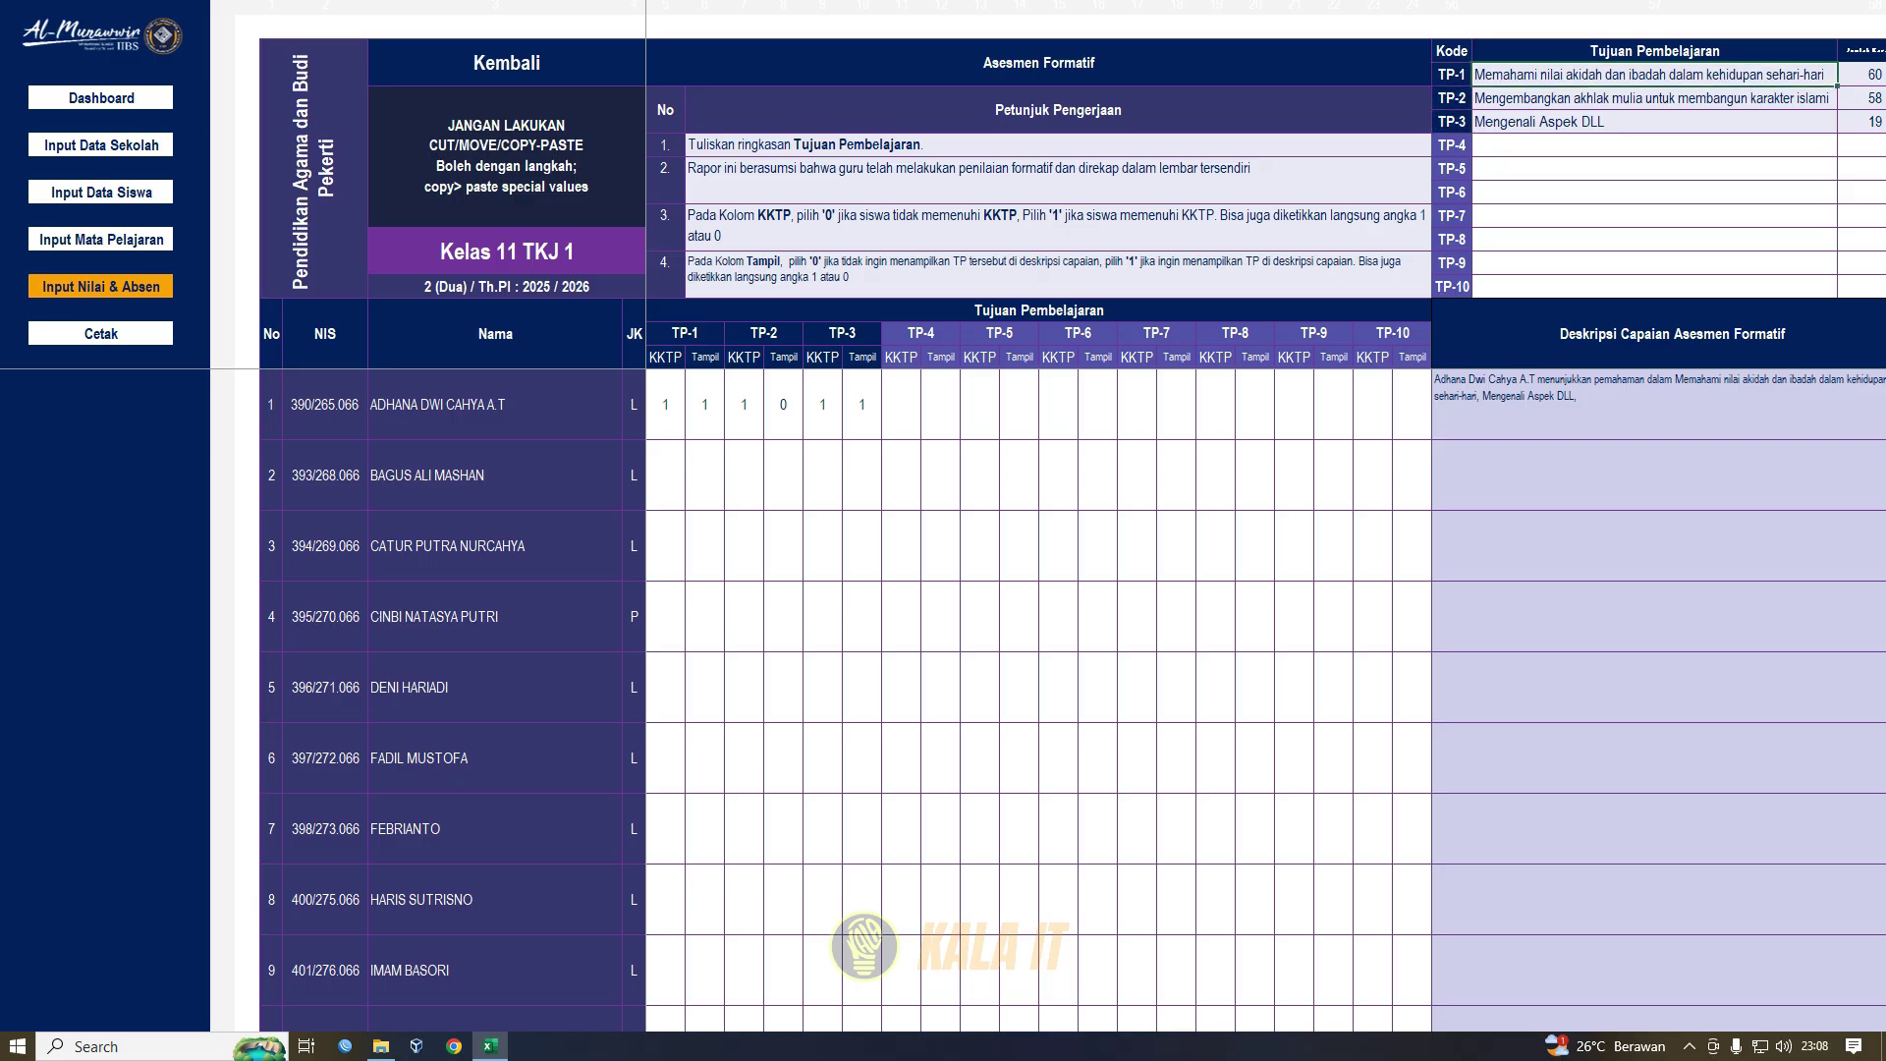
{"action": "left_click", "coordinate": [1452, 145]}
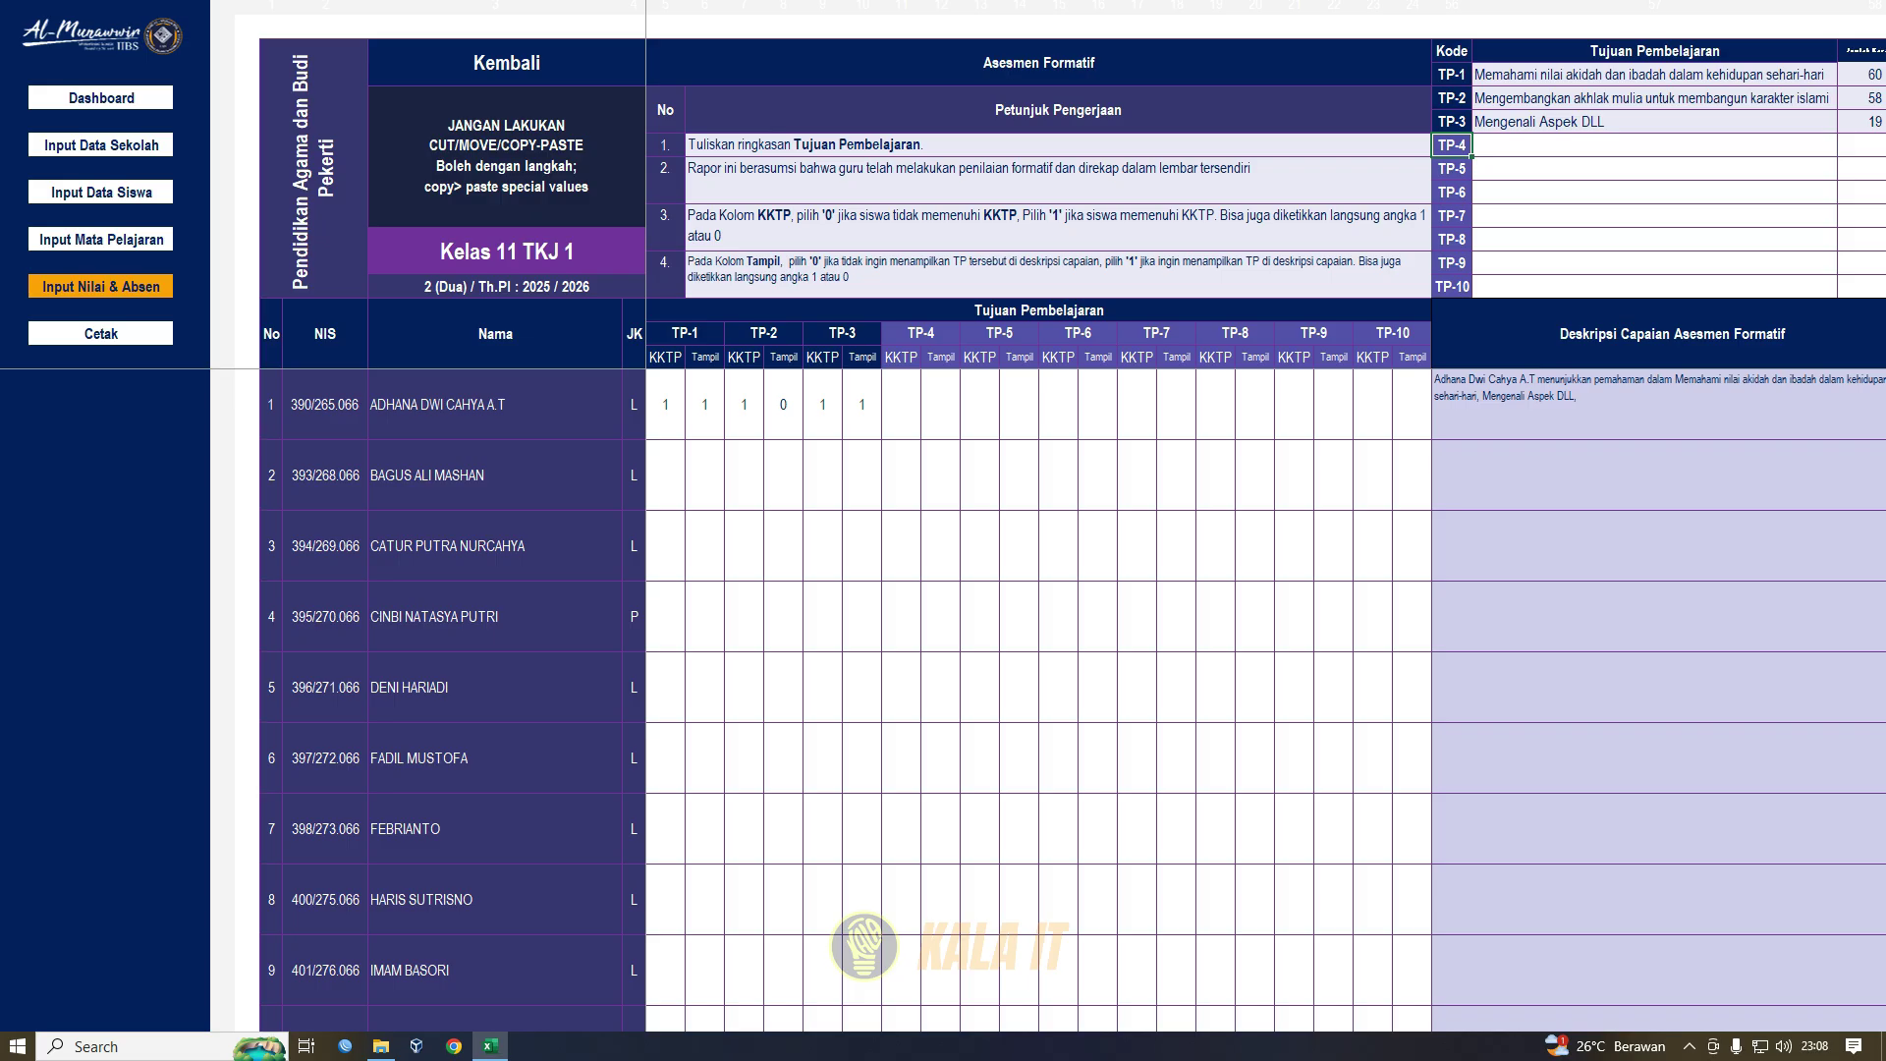
{"action": "left_click", "coordinate": [1452, 287]}
{"action": "left_click", "coordinate": [1612, 145]}
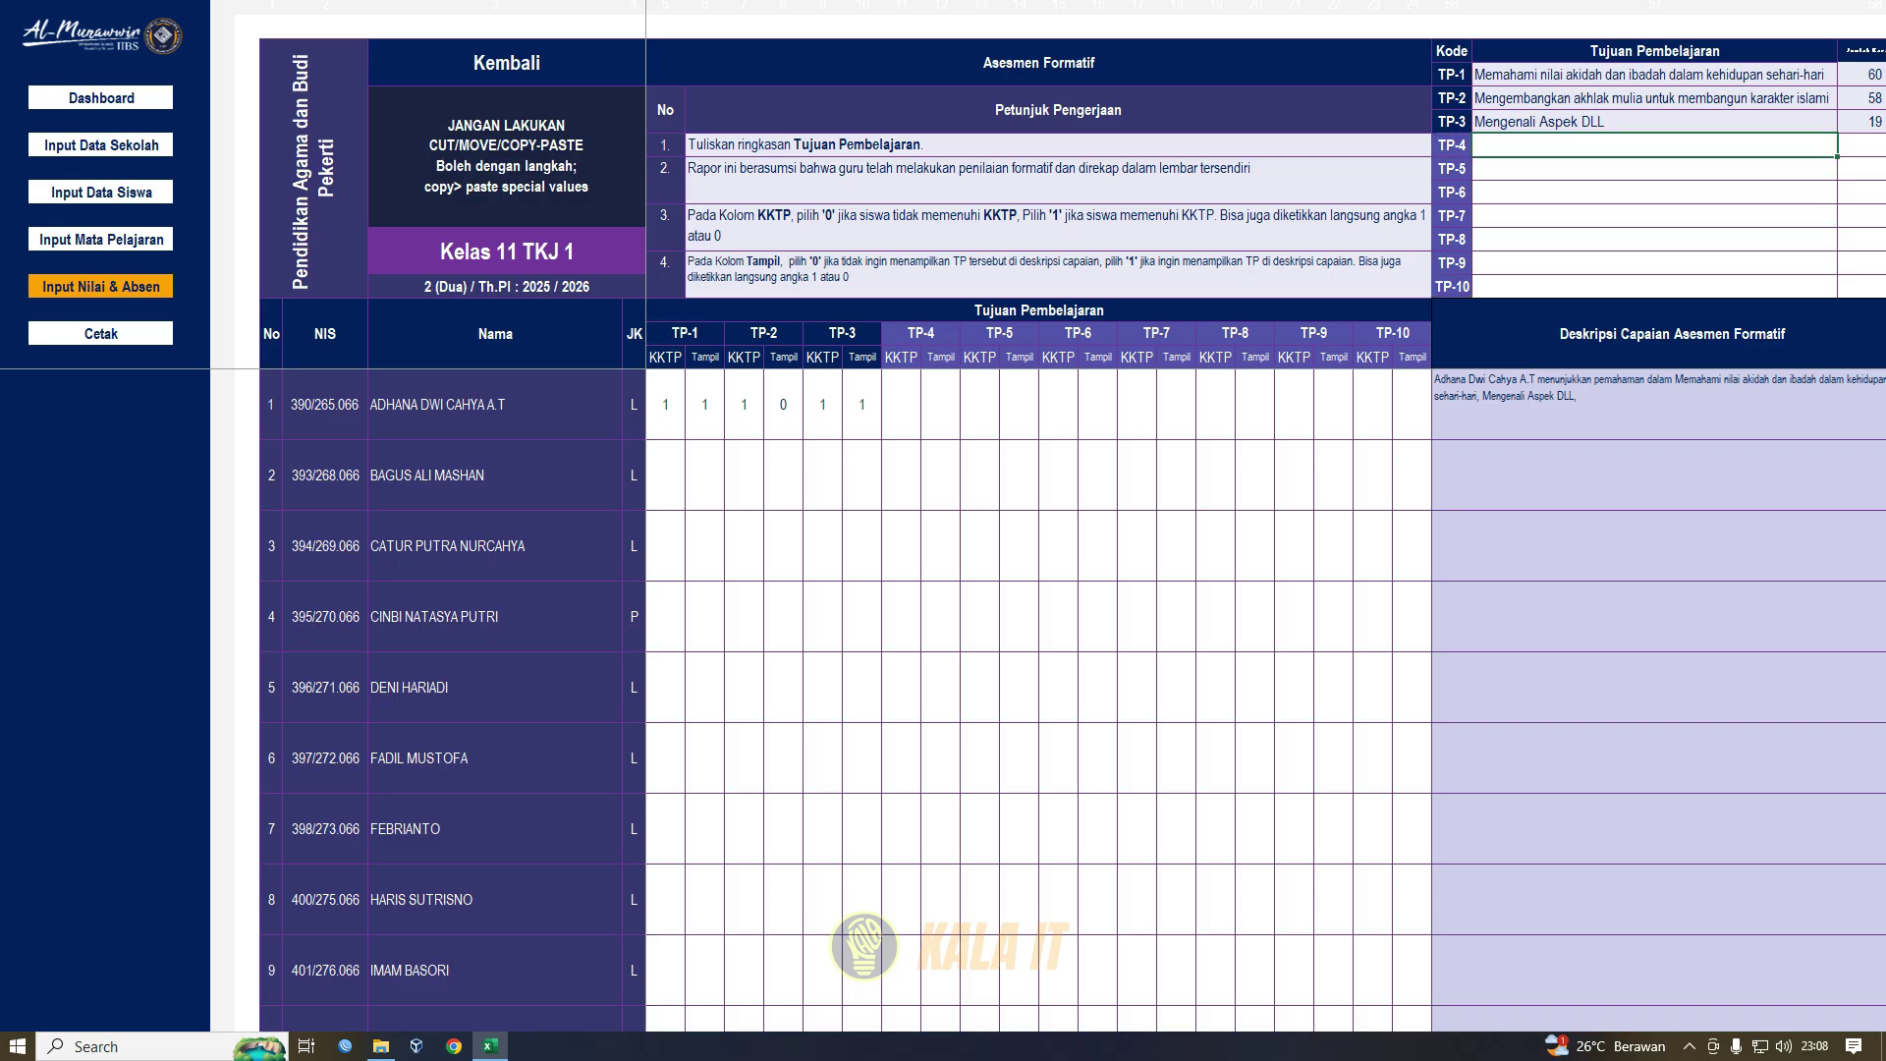
{"action": "type", "text": "Mengenali A"}
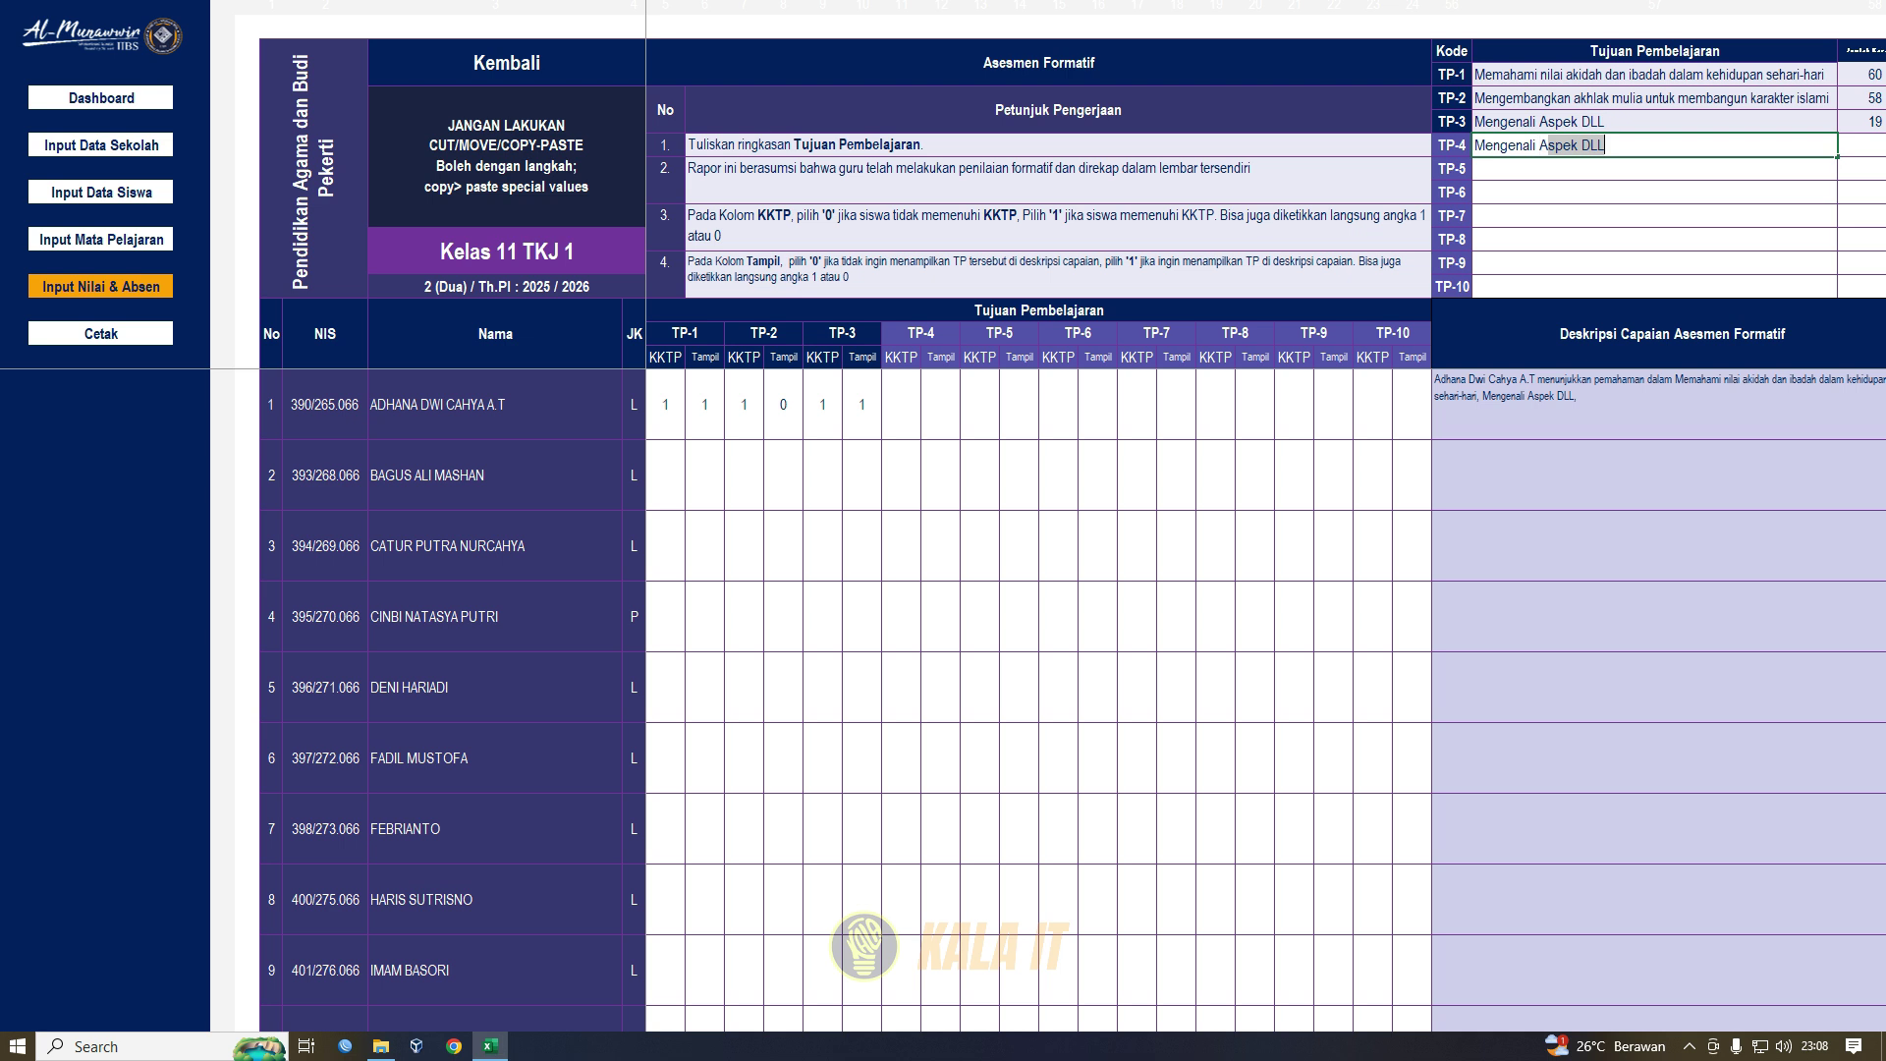
{"action": "type", "text": "spek k Kehidupan"}
{"action": "key", "text": "Return"}
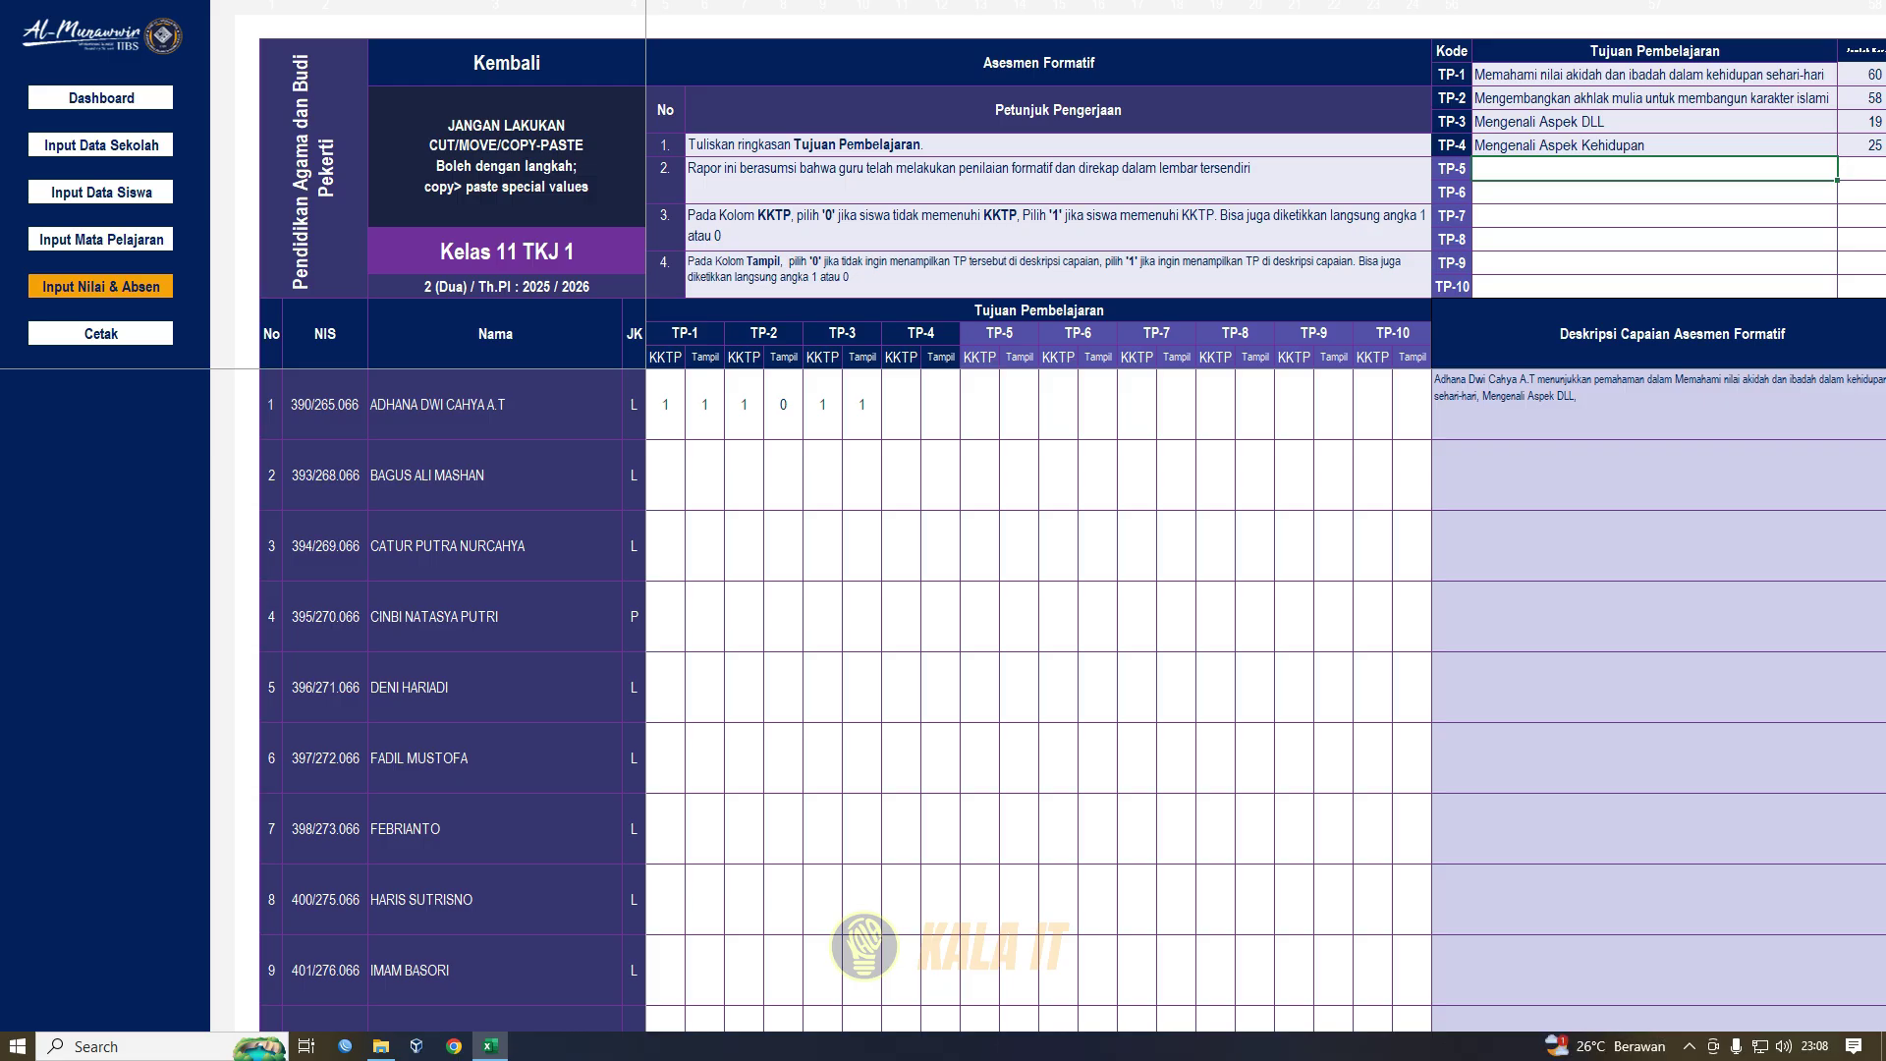
- Test student 1's TP-1 KKTP mark by setting it to 0, then back to 1
{"action": "left_click", "coordinate": [665, 404]}
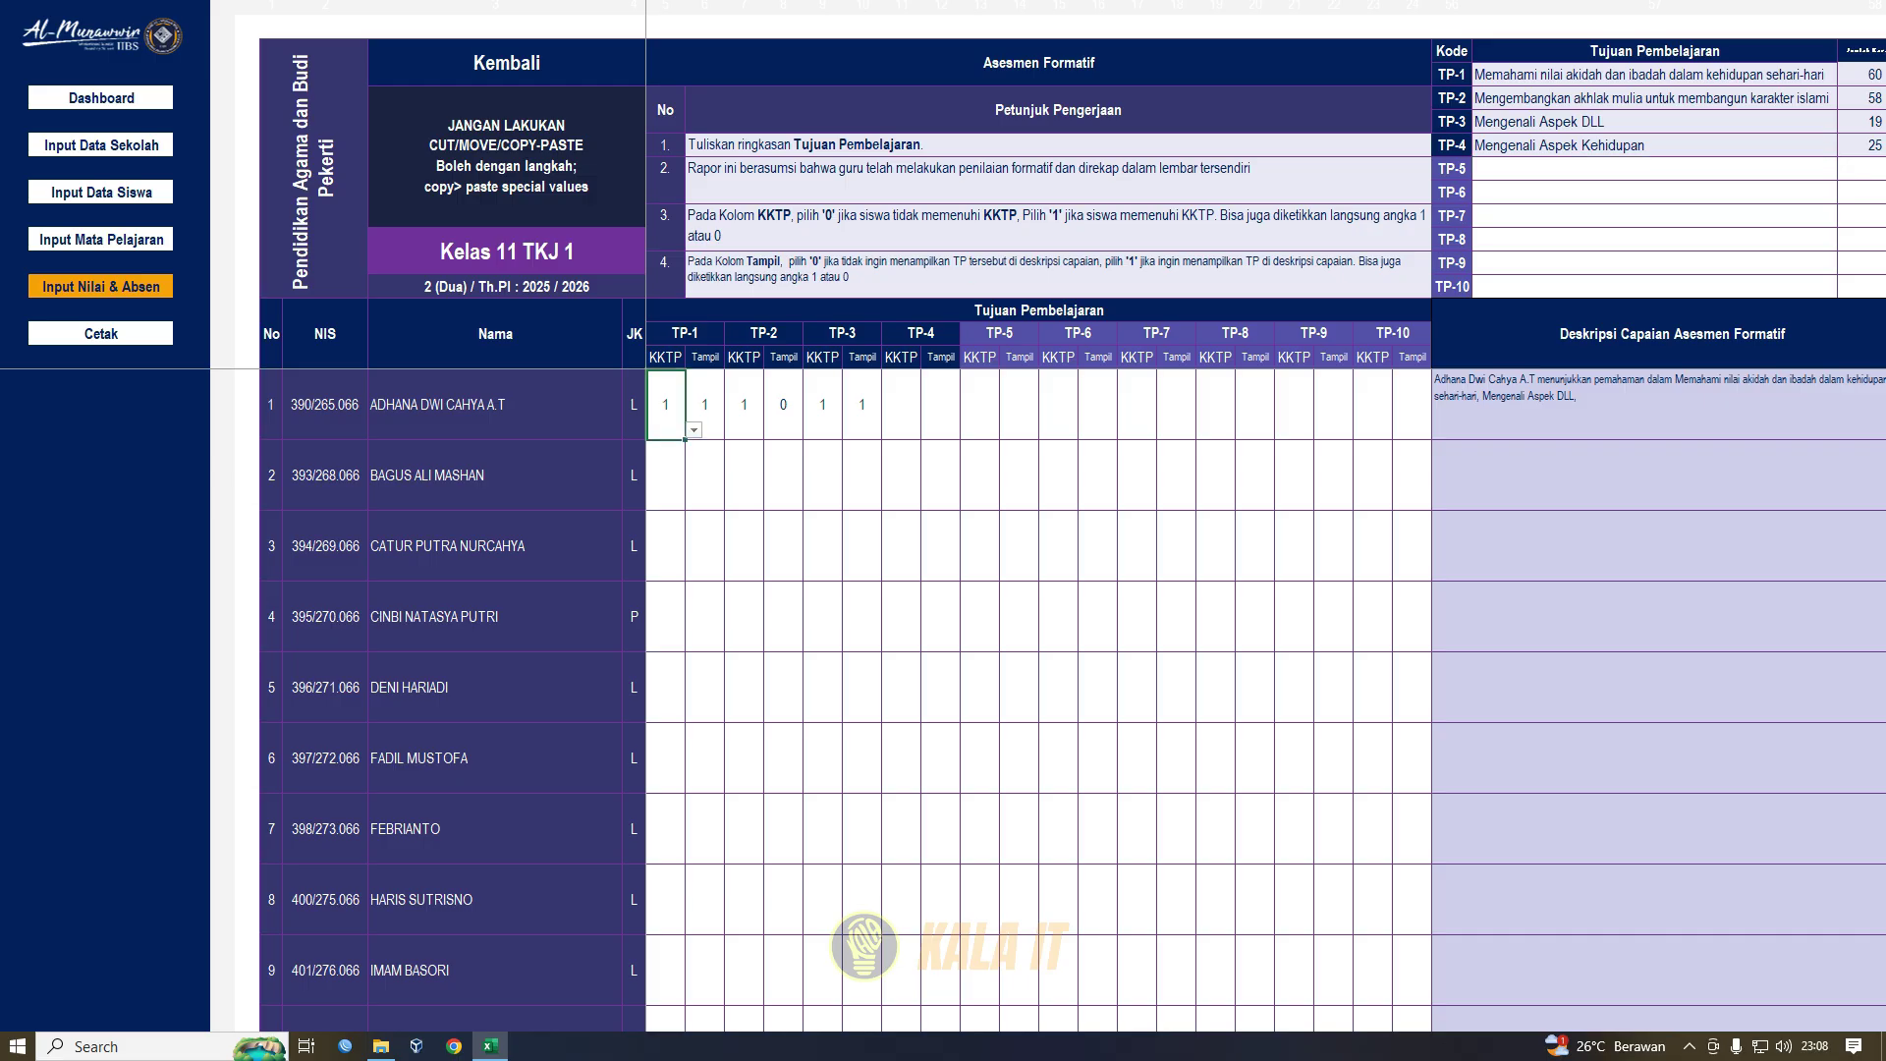
{"action": "left_click", "coordinate": [1654, 75]}
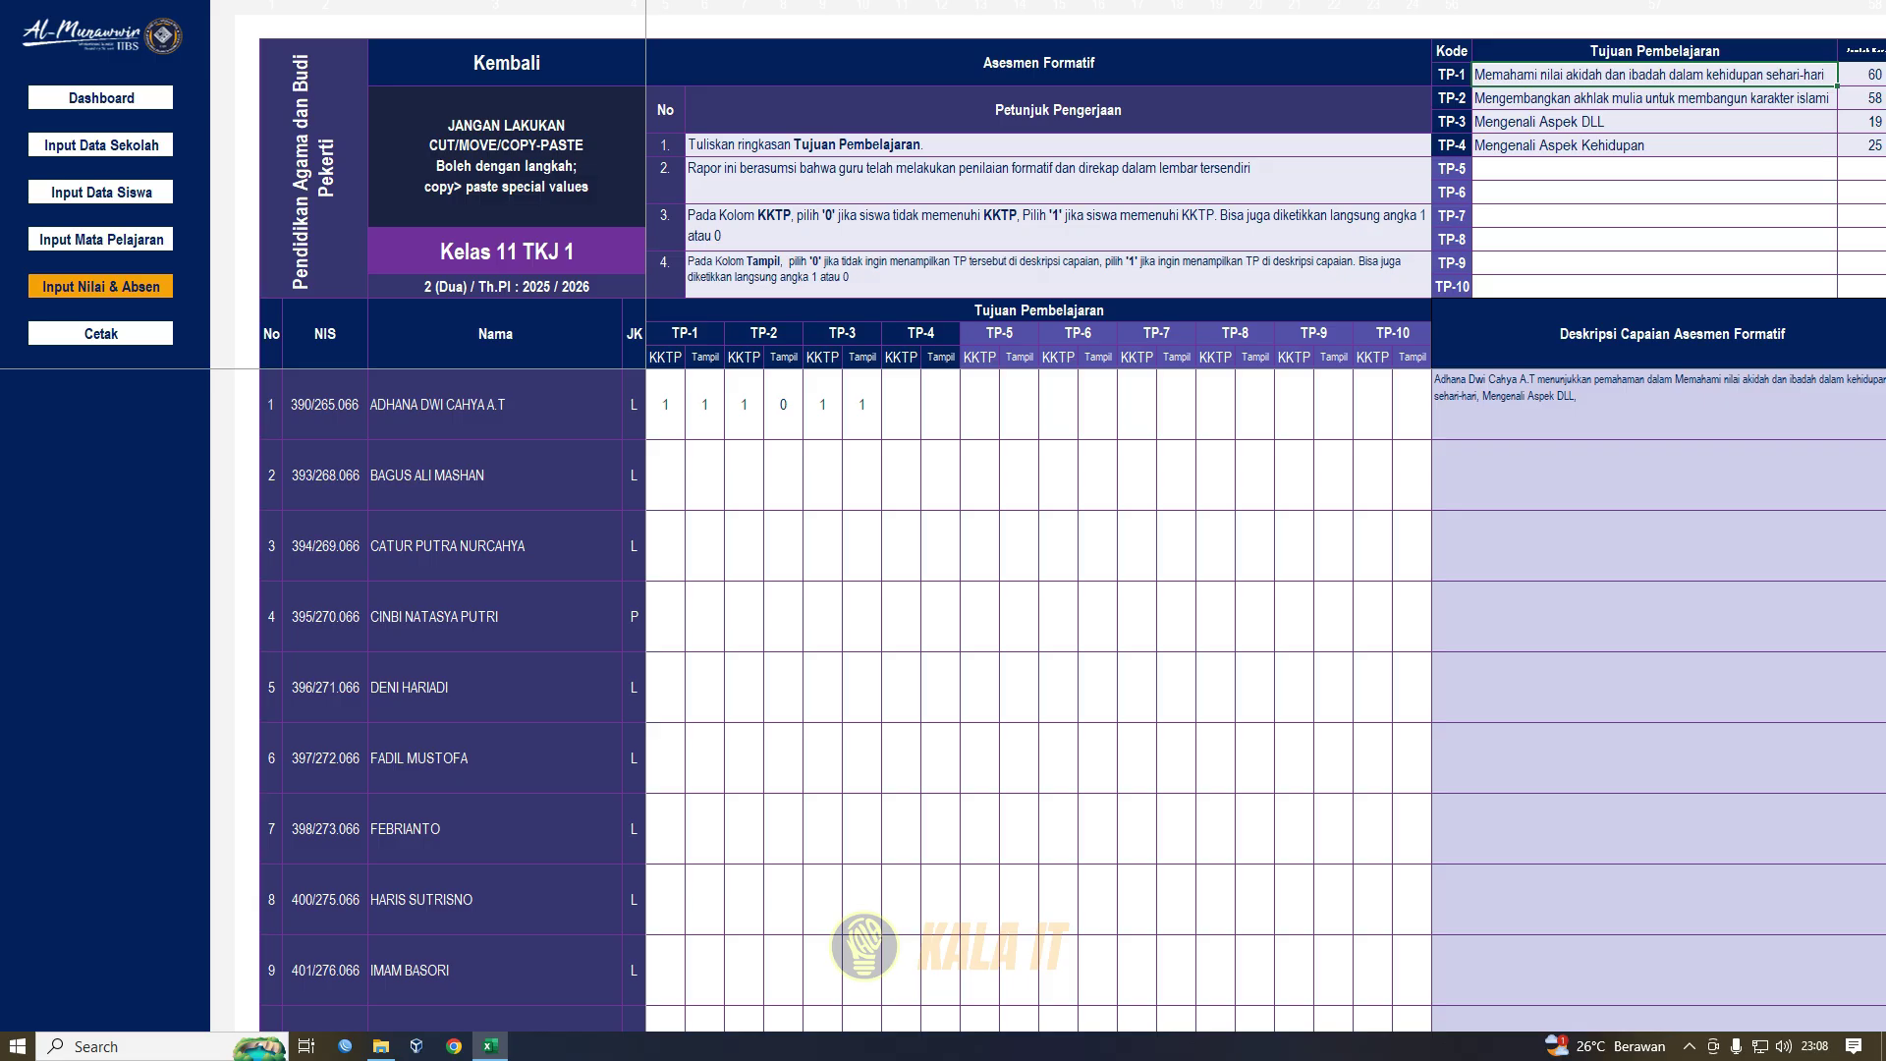
{"action": "left_click", "coordinate": [666, 405]}
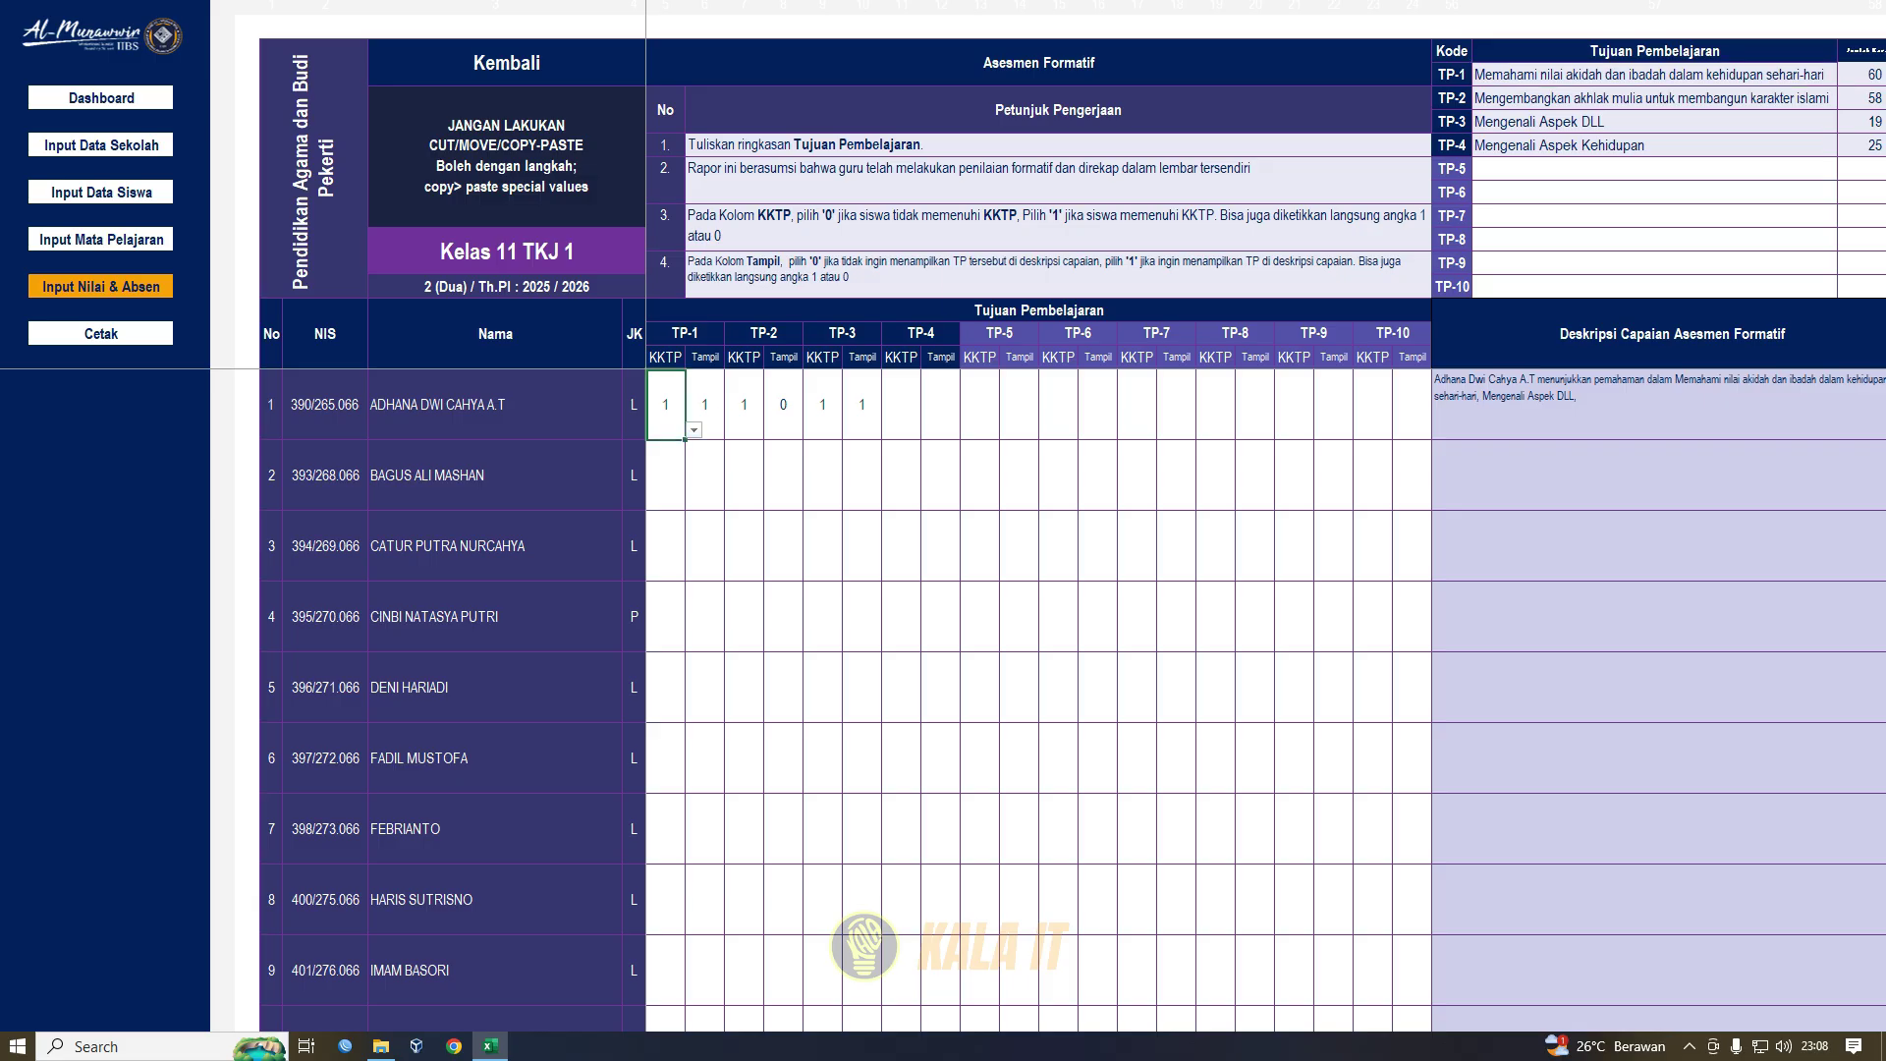
{"action": "left_click", "coordinate": [695, 430]}
{"action": "left_click", "coordinate": [673, 447]}
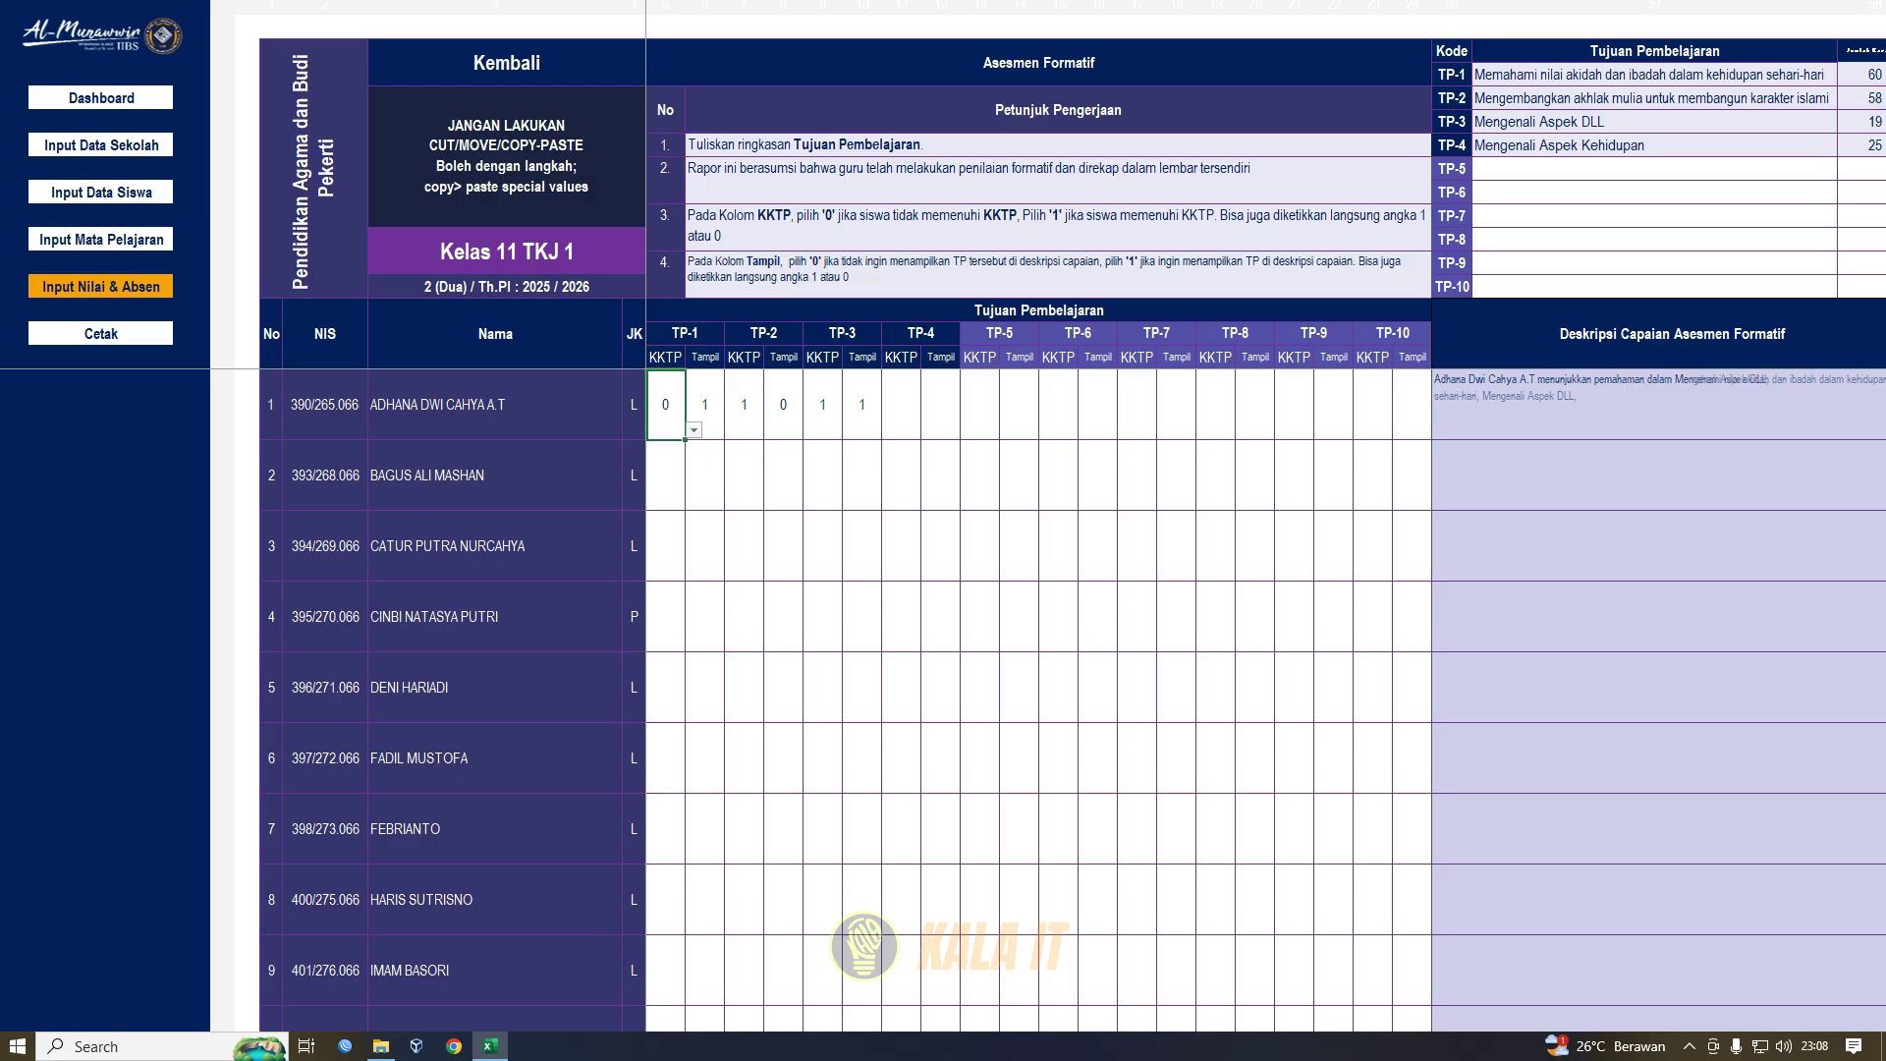
{"action": "left_click", "coordinate": [705, 405]}
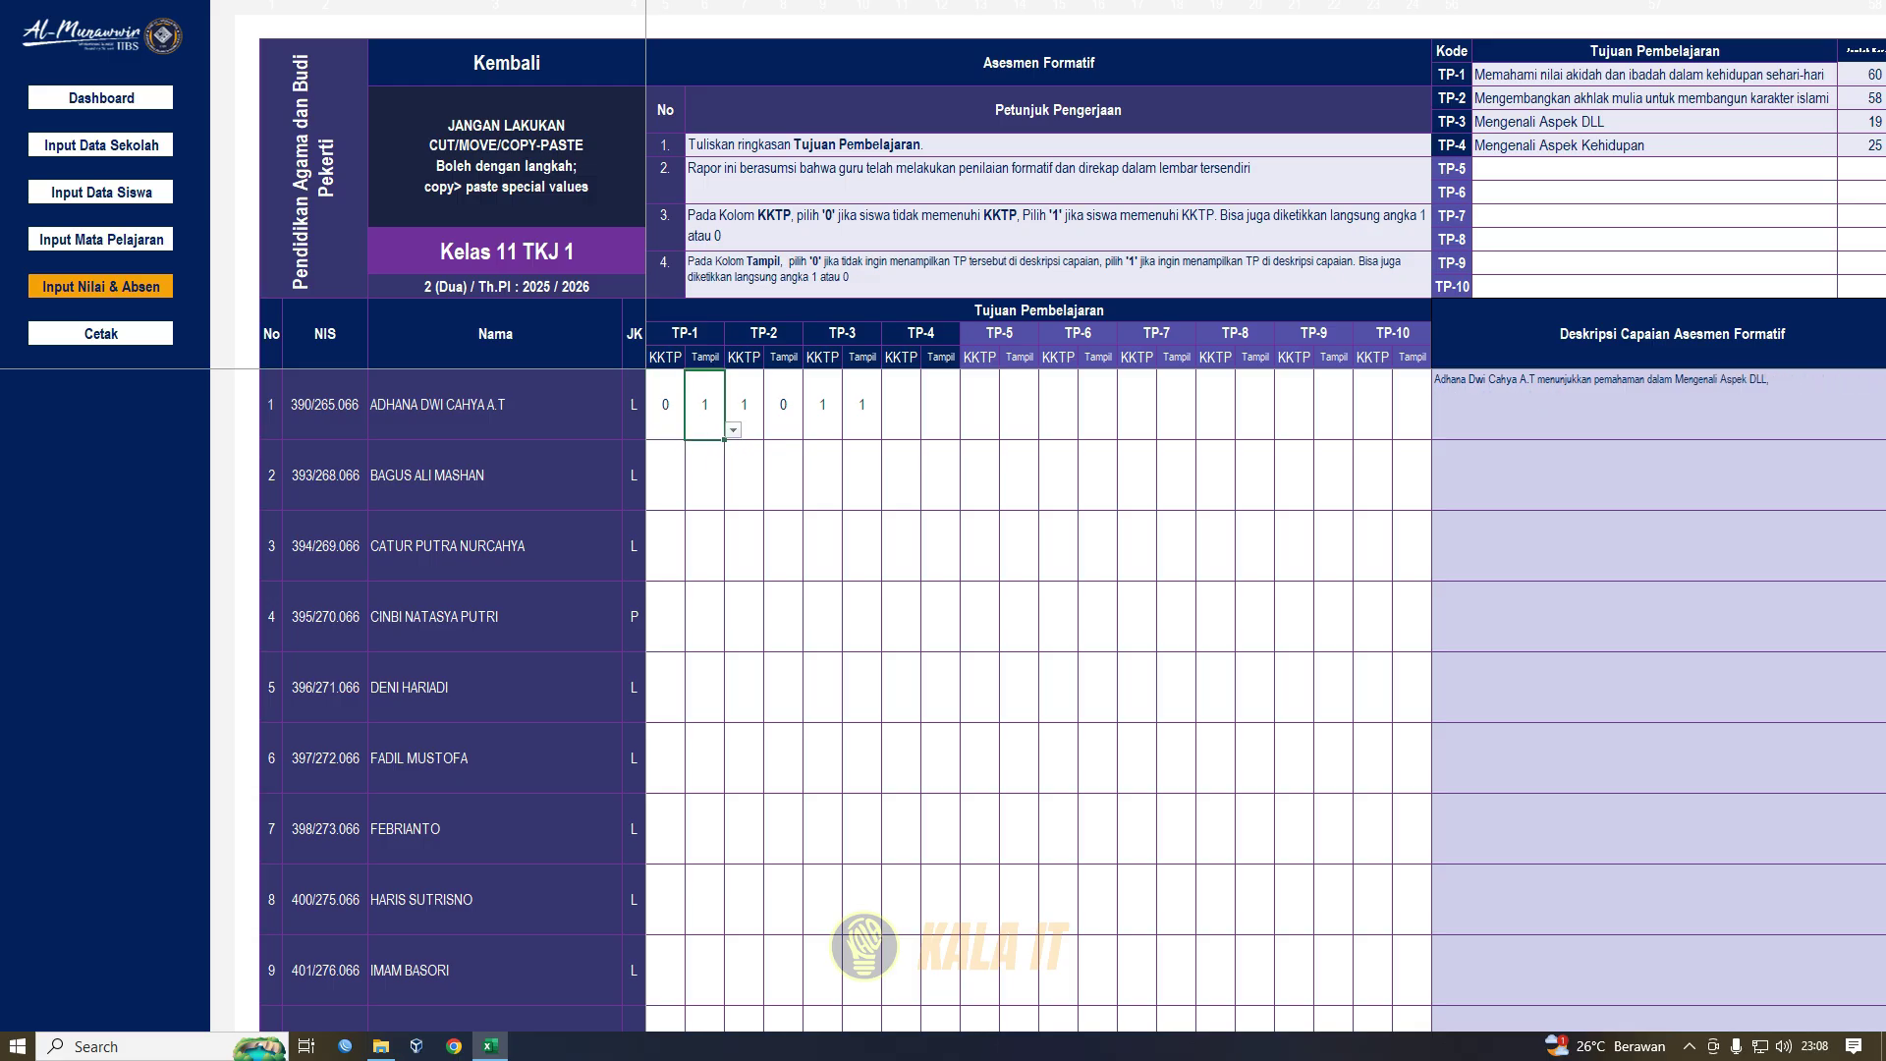
{"action": "left_click", "coordinate": [667, 405]}
{"action": "key", "text": "alt+Down"}
{"action": "key", "text": "Down"}
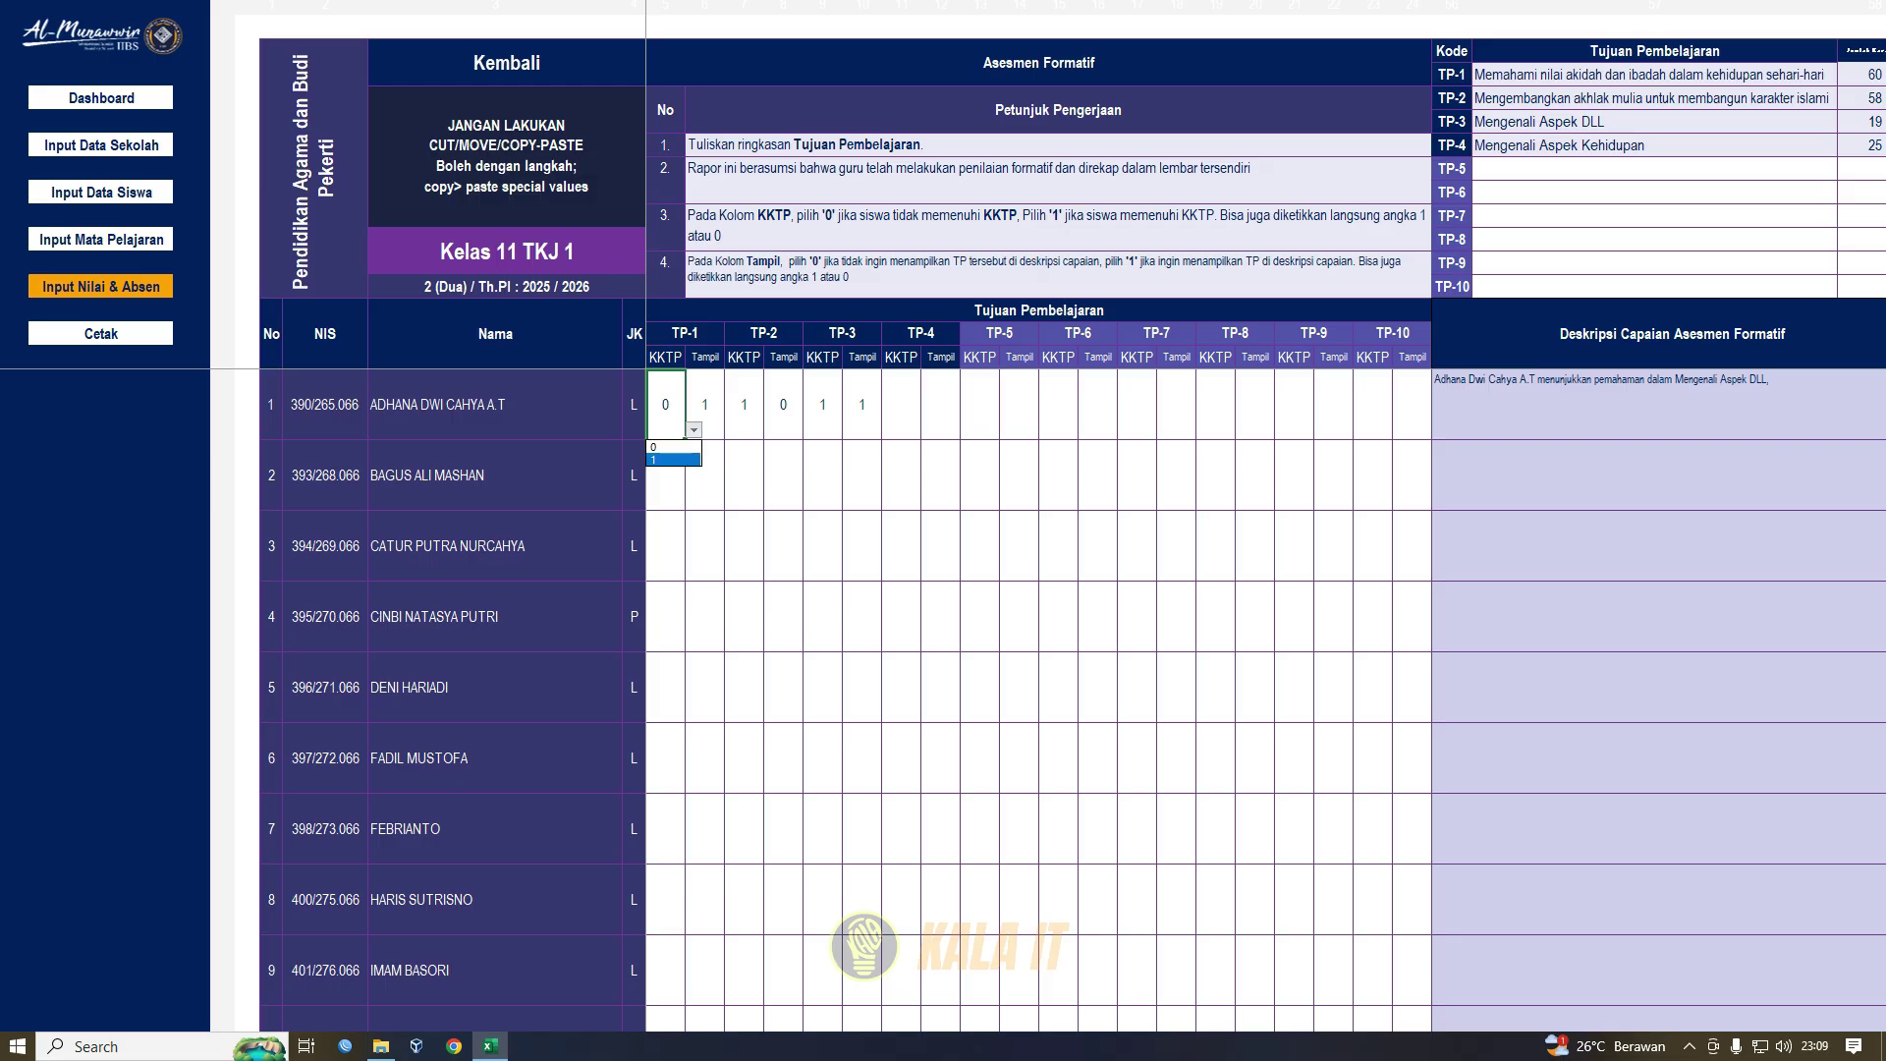
{"action": "key", "text": "Return"}
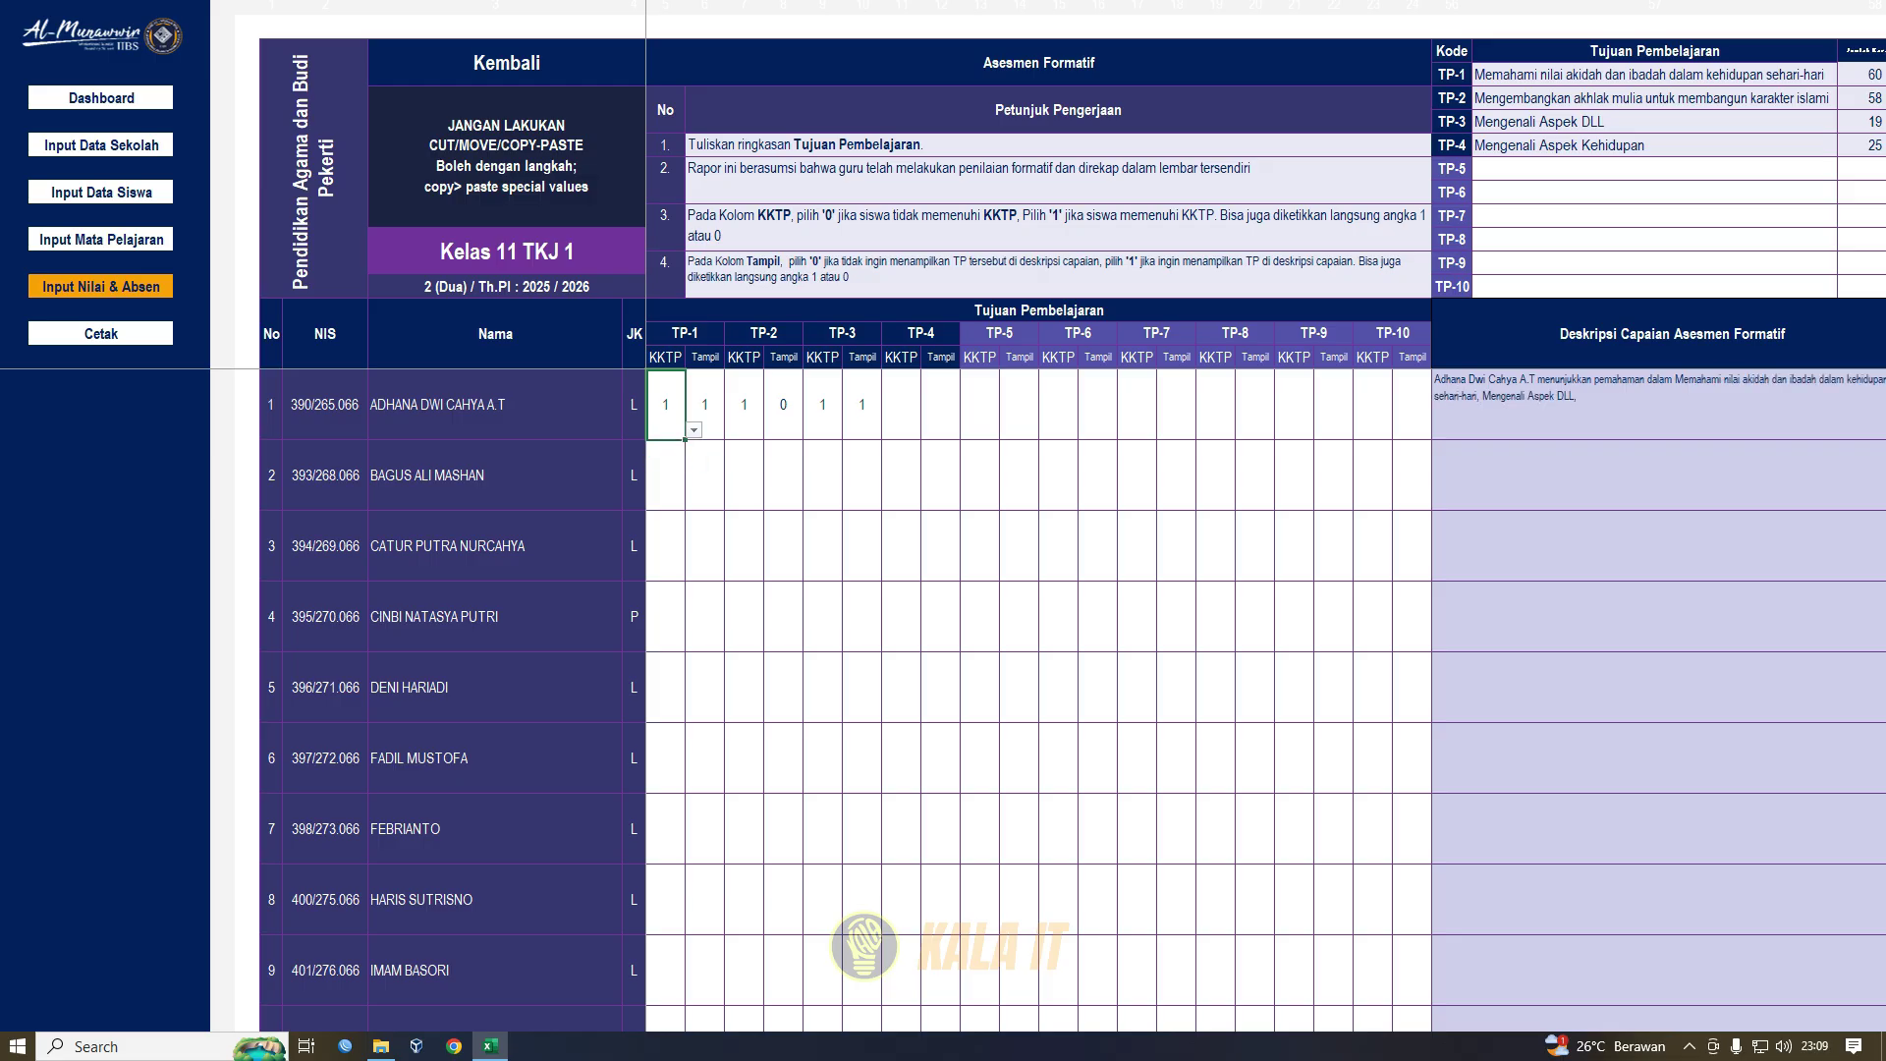
- Check student 1's achievement description while the TP-1 Tampil mark stays at 1
{"action": "left_click", "coordinate": [705, 405]}
{"action": "left_click", "coordinate": [733, 431]}
{"action": "left_click", "coordinate": [732, 430]}
{"action": "left_click", "coordinate": [1611, 405]}
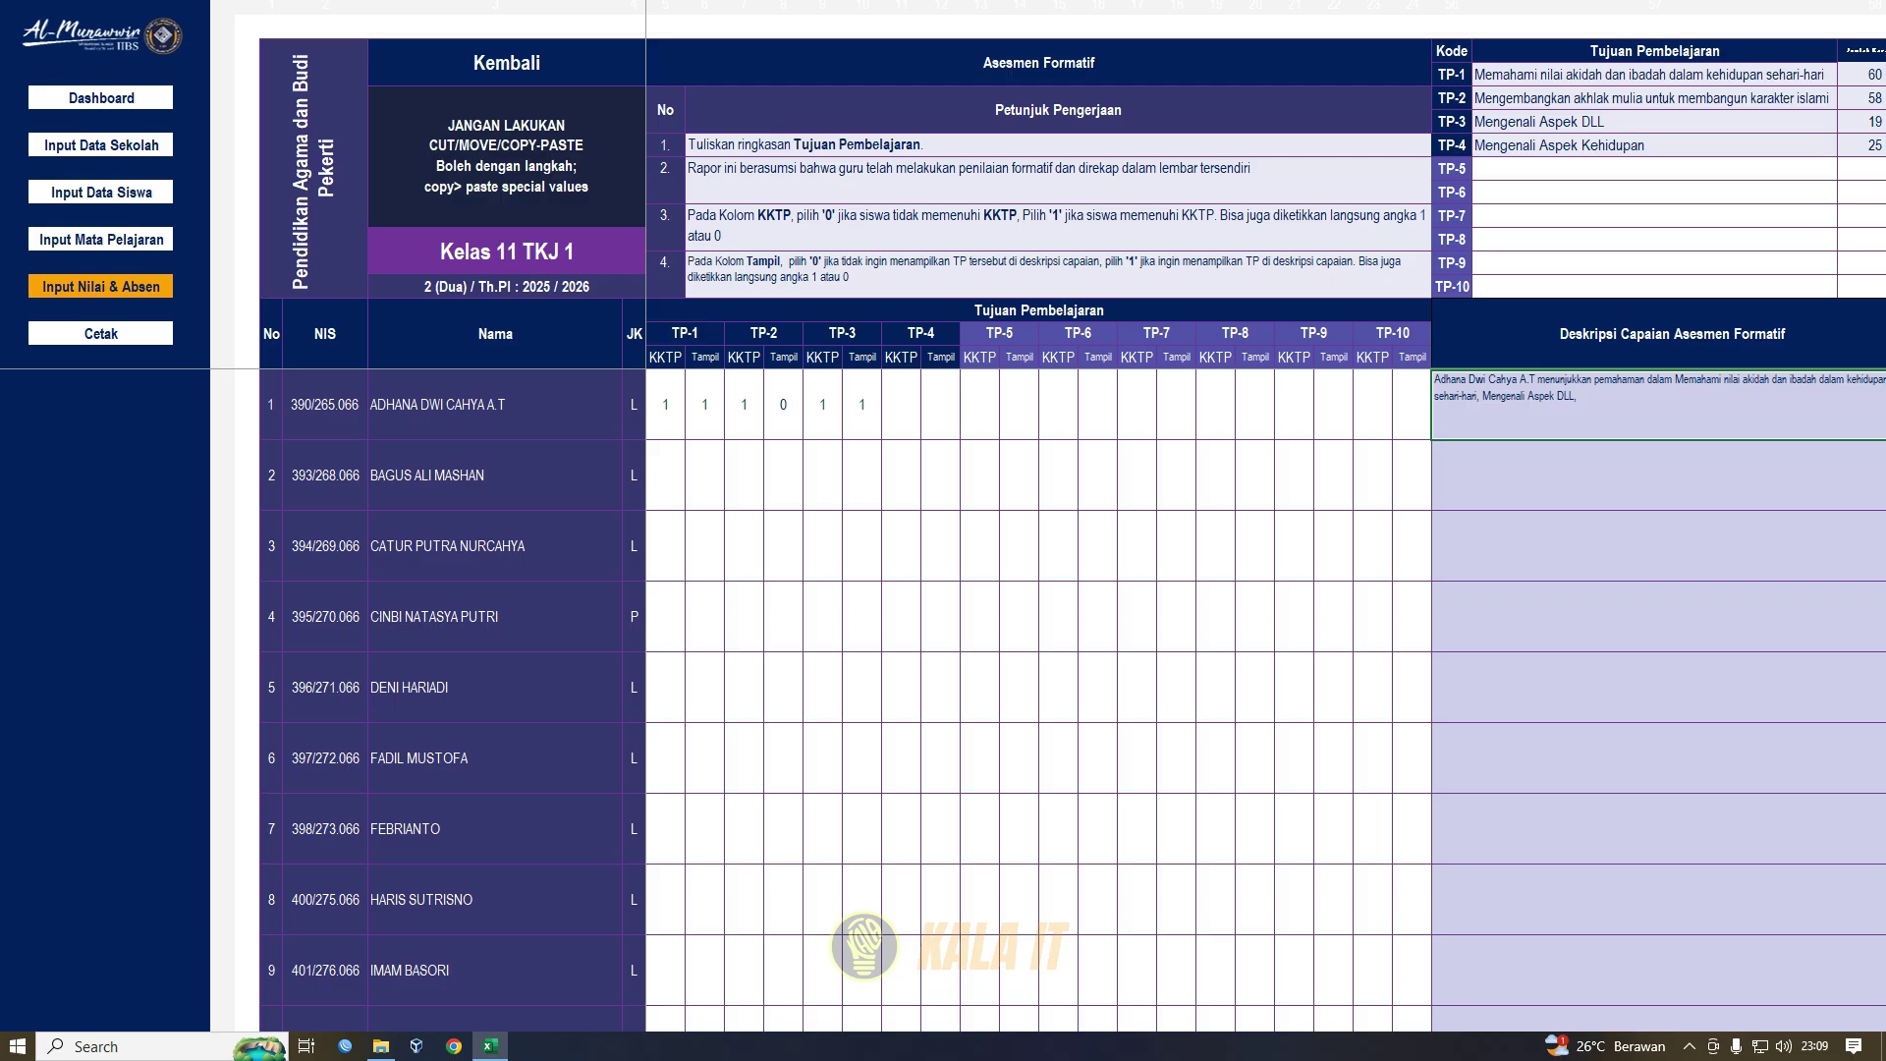
{"action": "left_click", "coordinate": [705, 405]}
{"action": "left_click", "coordinate": [733, 430]}
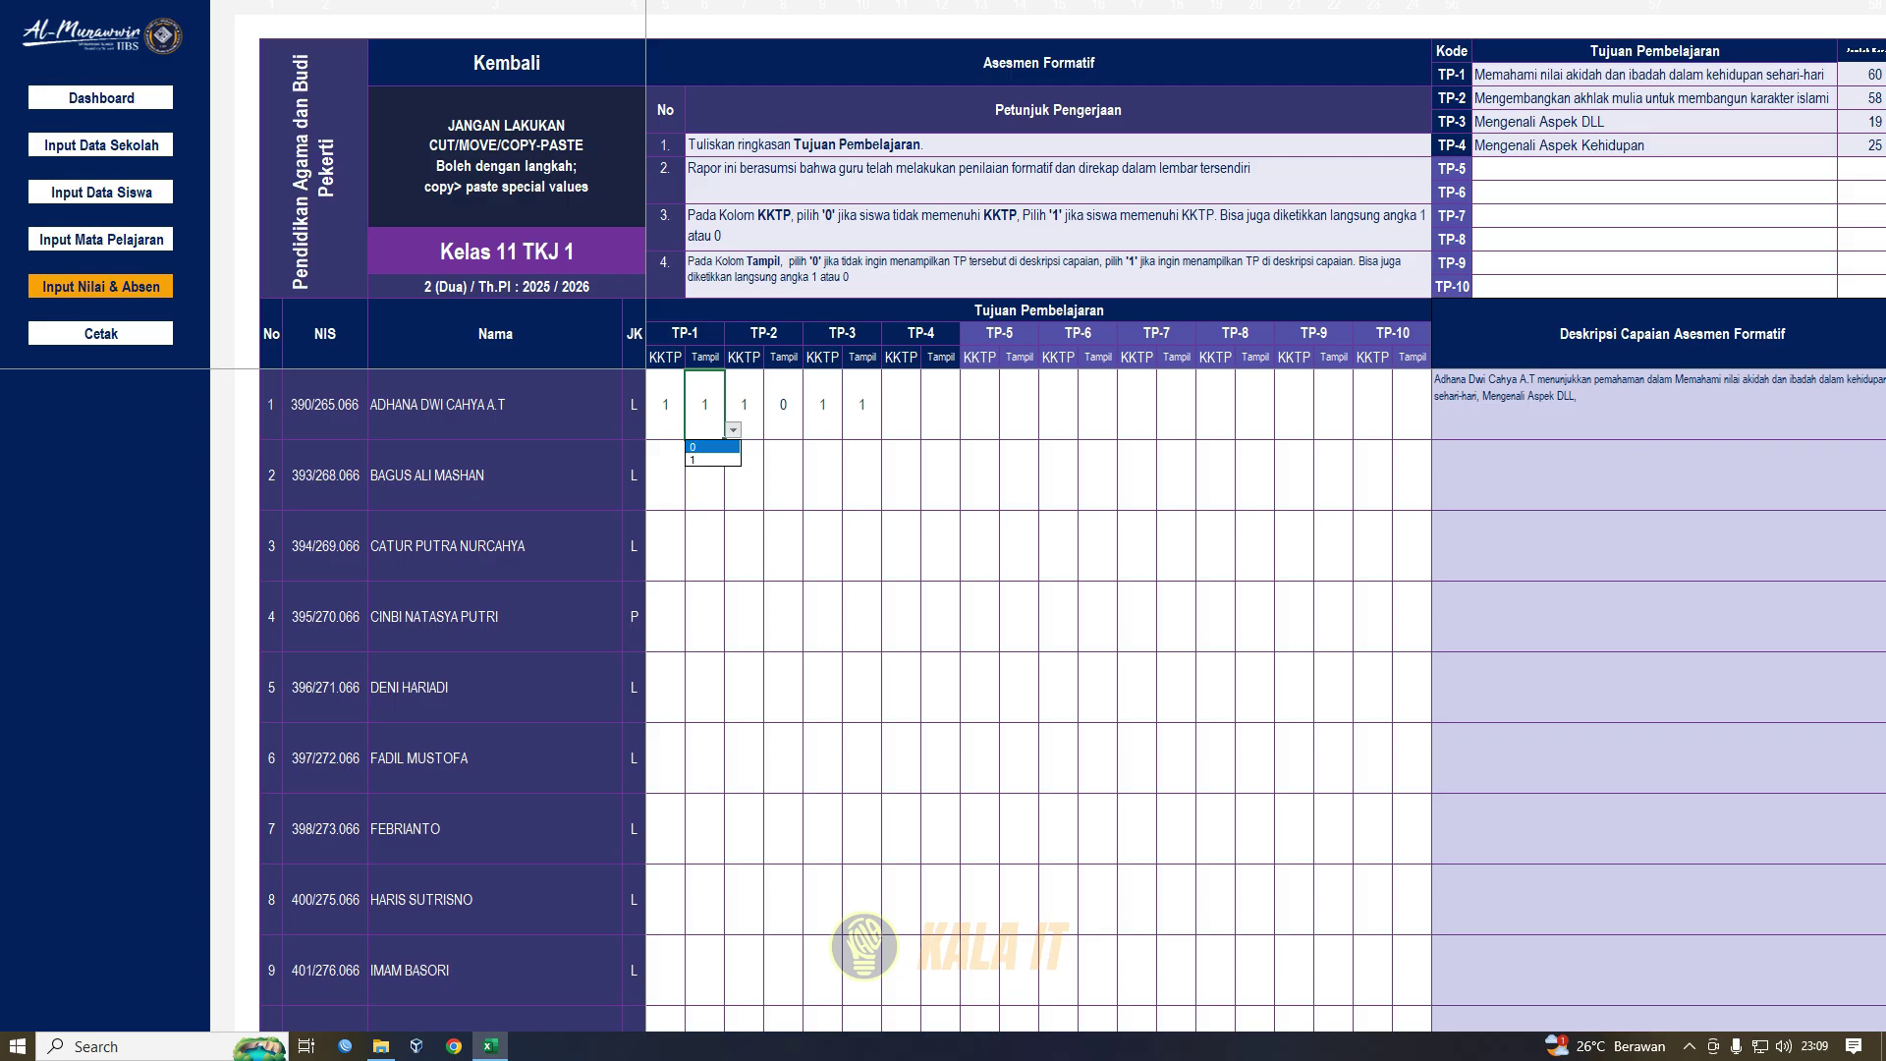
{"action": "left_click", "coordinate": [712, 460]}
{"action": "left_click", "coordinate": [1581, 404]}
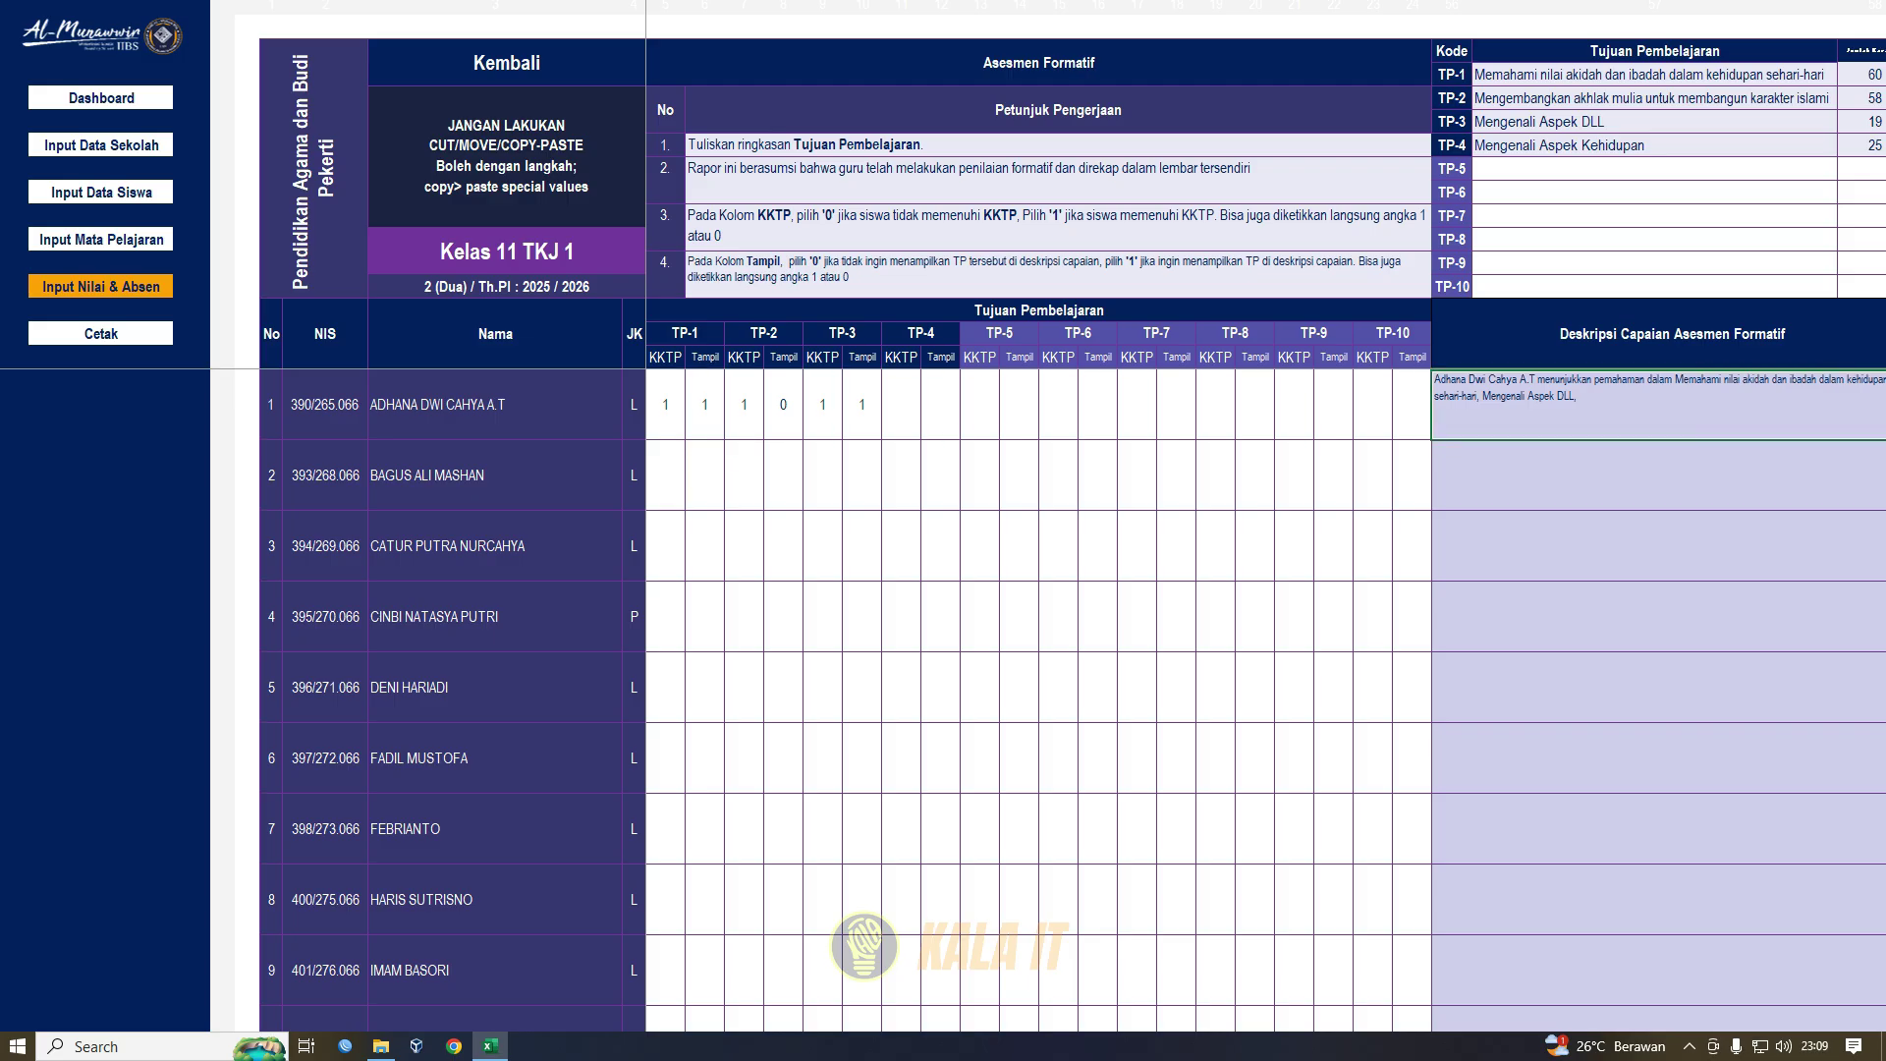
- Set student 1's TP-1 Tampil mark to 0 and confirm the description now cites only TP-3
{"action": "left_click", "coordinate": [704, 405]}
{"action": "left_click", "coordinate": [733, 430]}
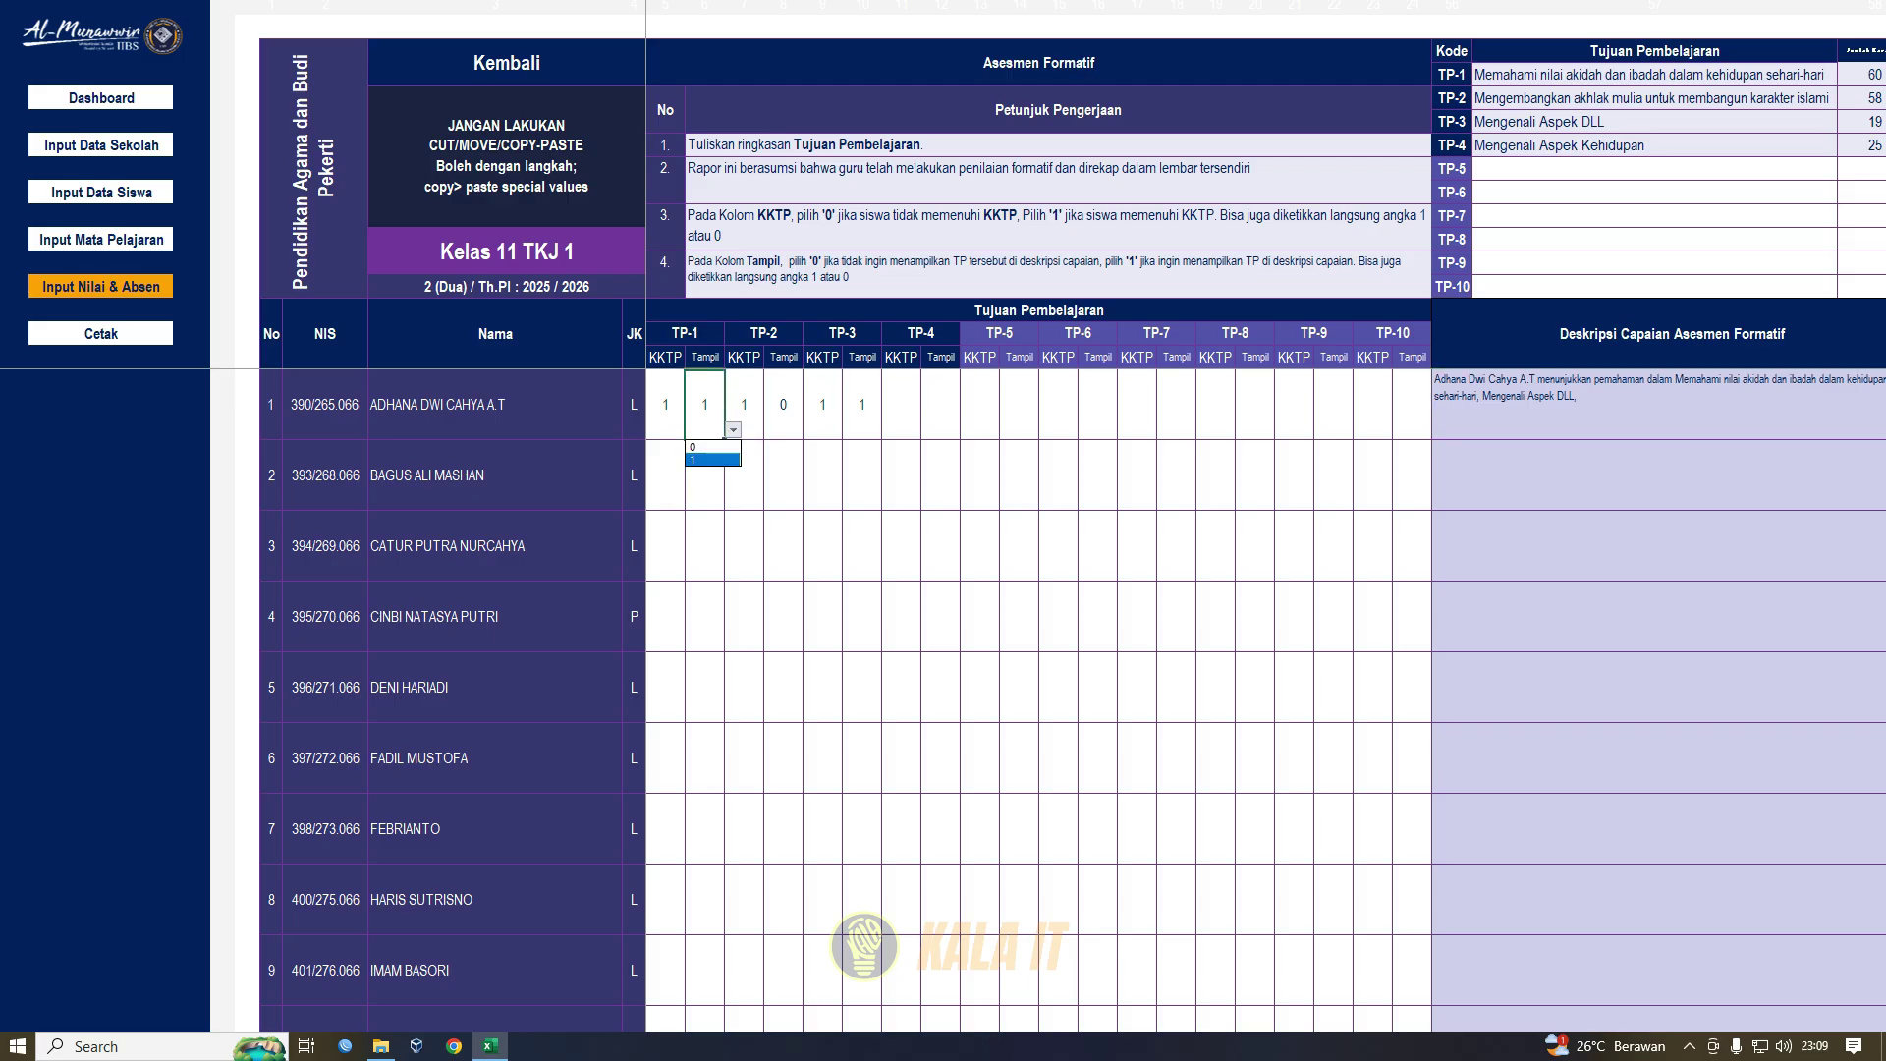
{"action": "left_click", "coordinate": [712, 447]}
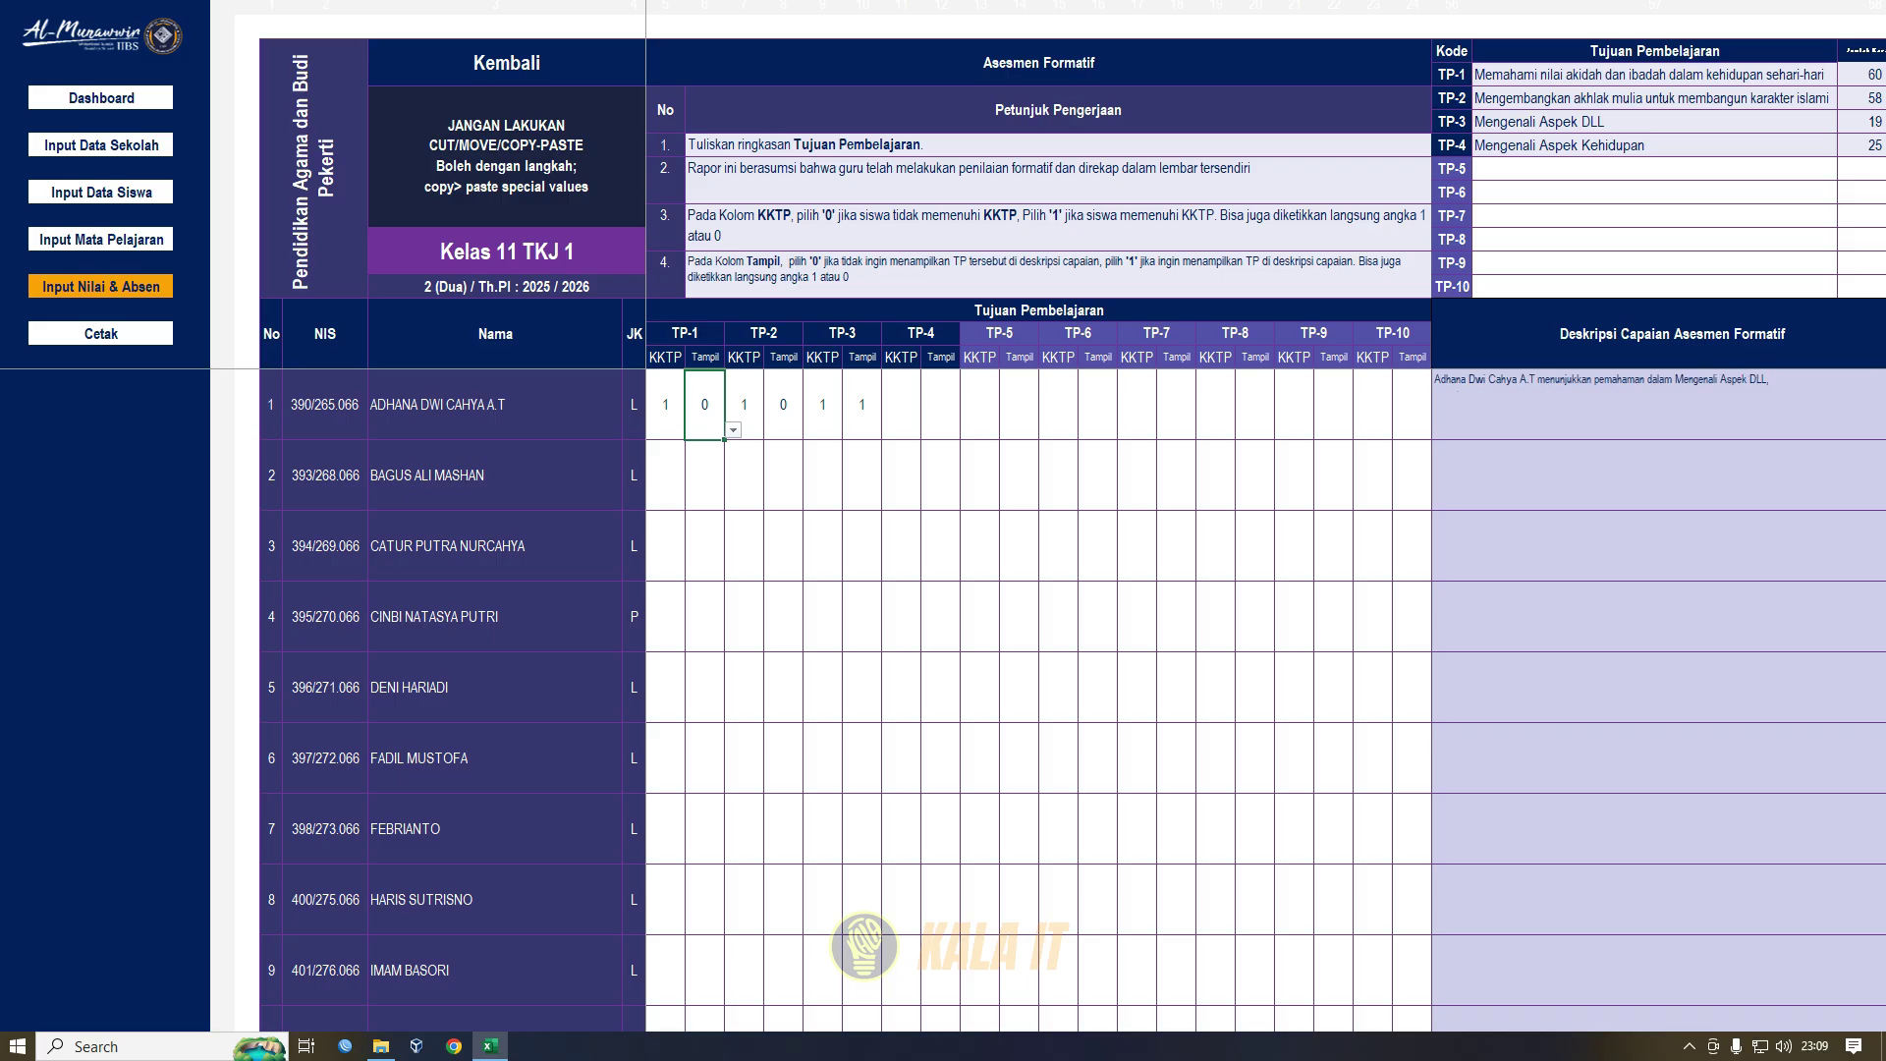
{"action": "left_click", "coordinate": [1597, 76]}
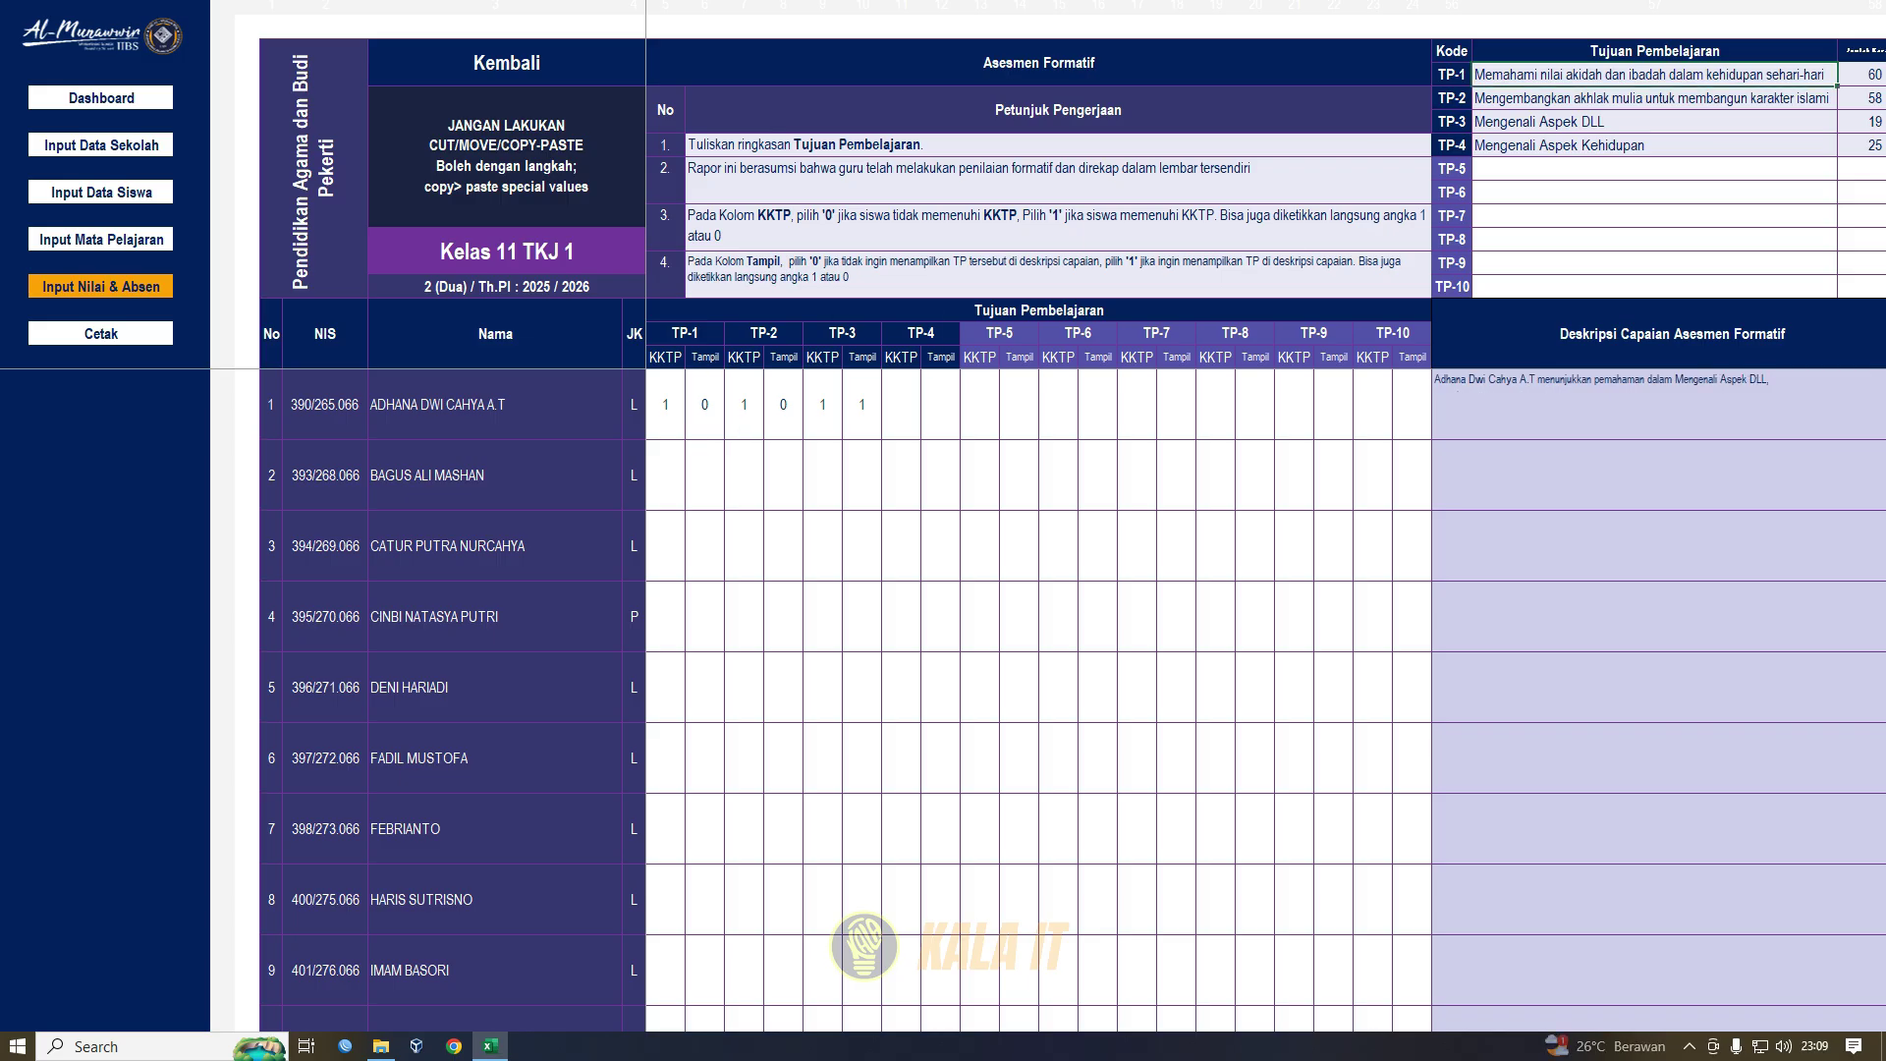
{"action": "left_click", "coordinate": [1658, 405]}
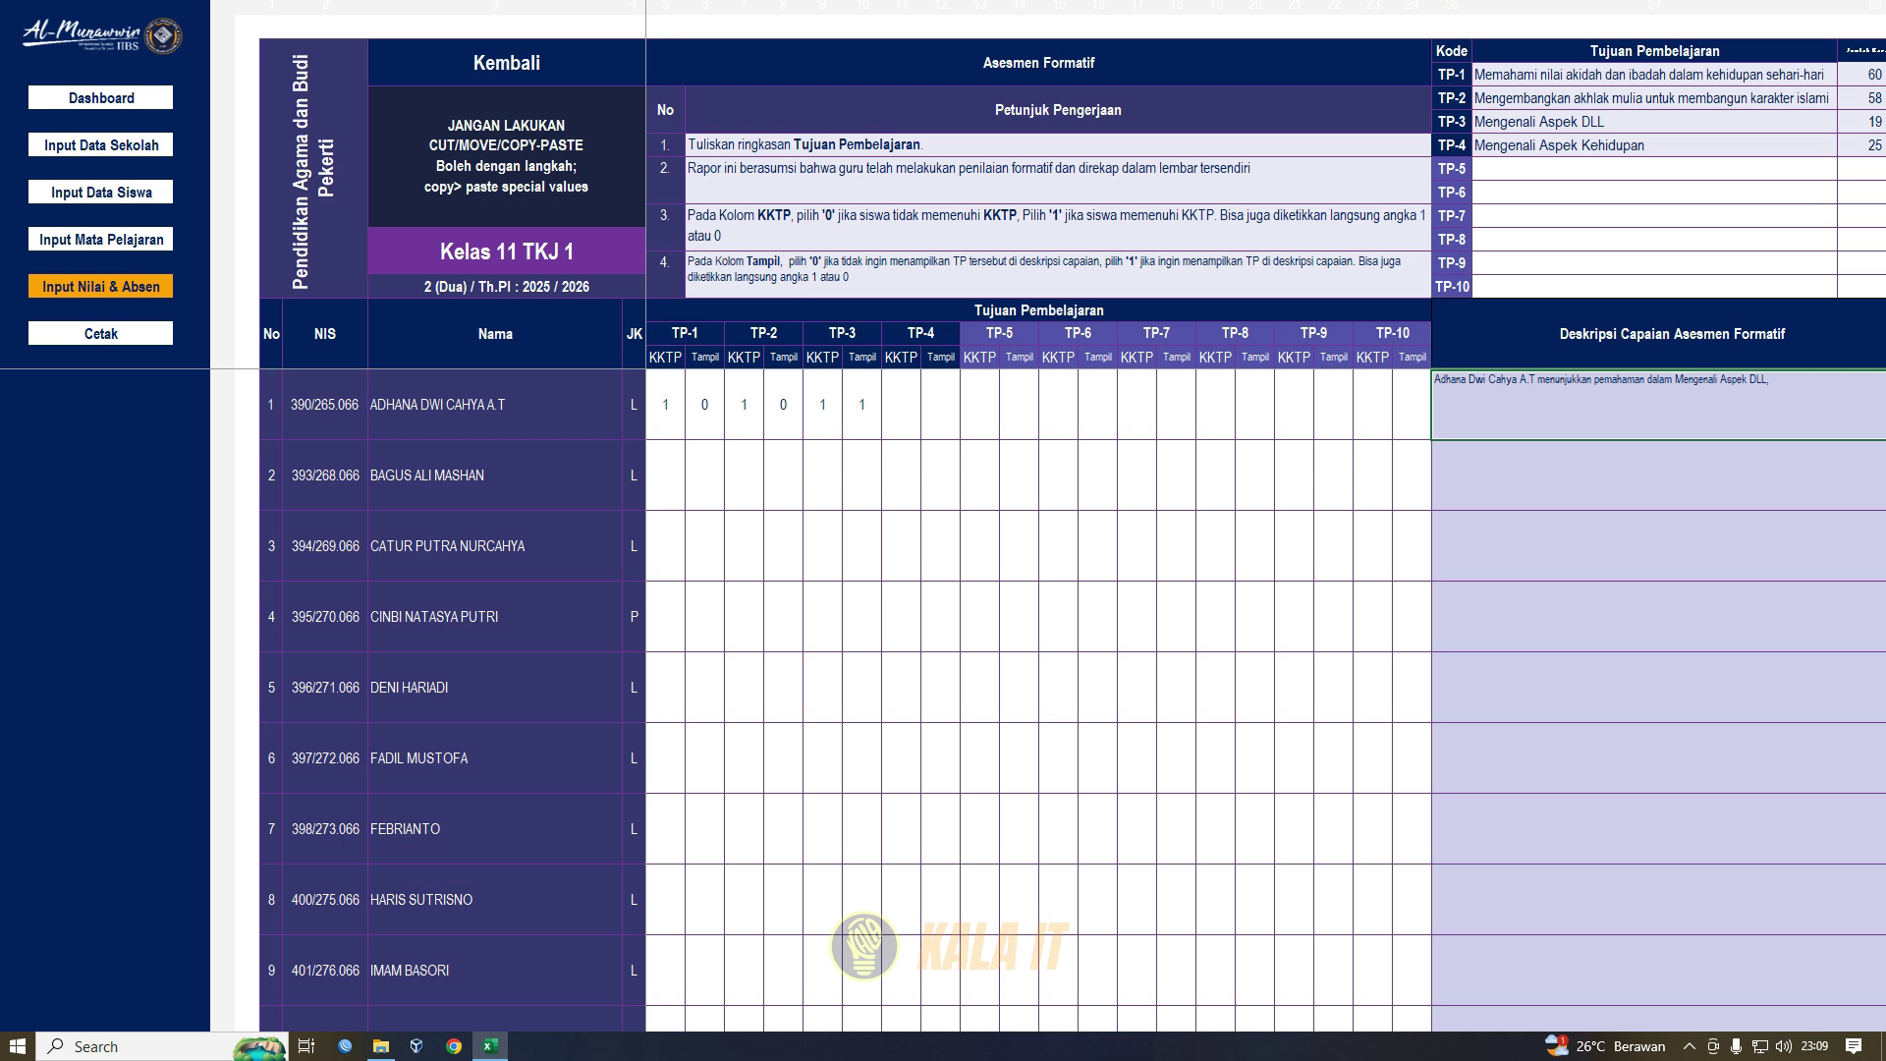
- Review student 1's TP-1 to TP-3 marks and the empty TP-5 objective cell
{"action": "left_click", "coordinate": [666, 405]}
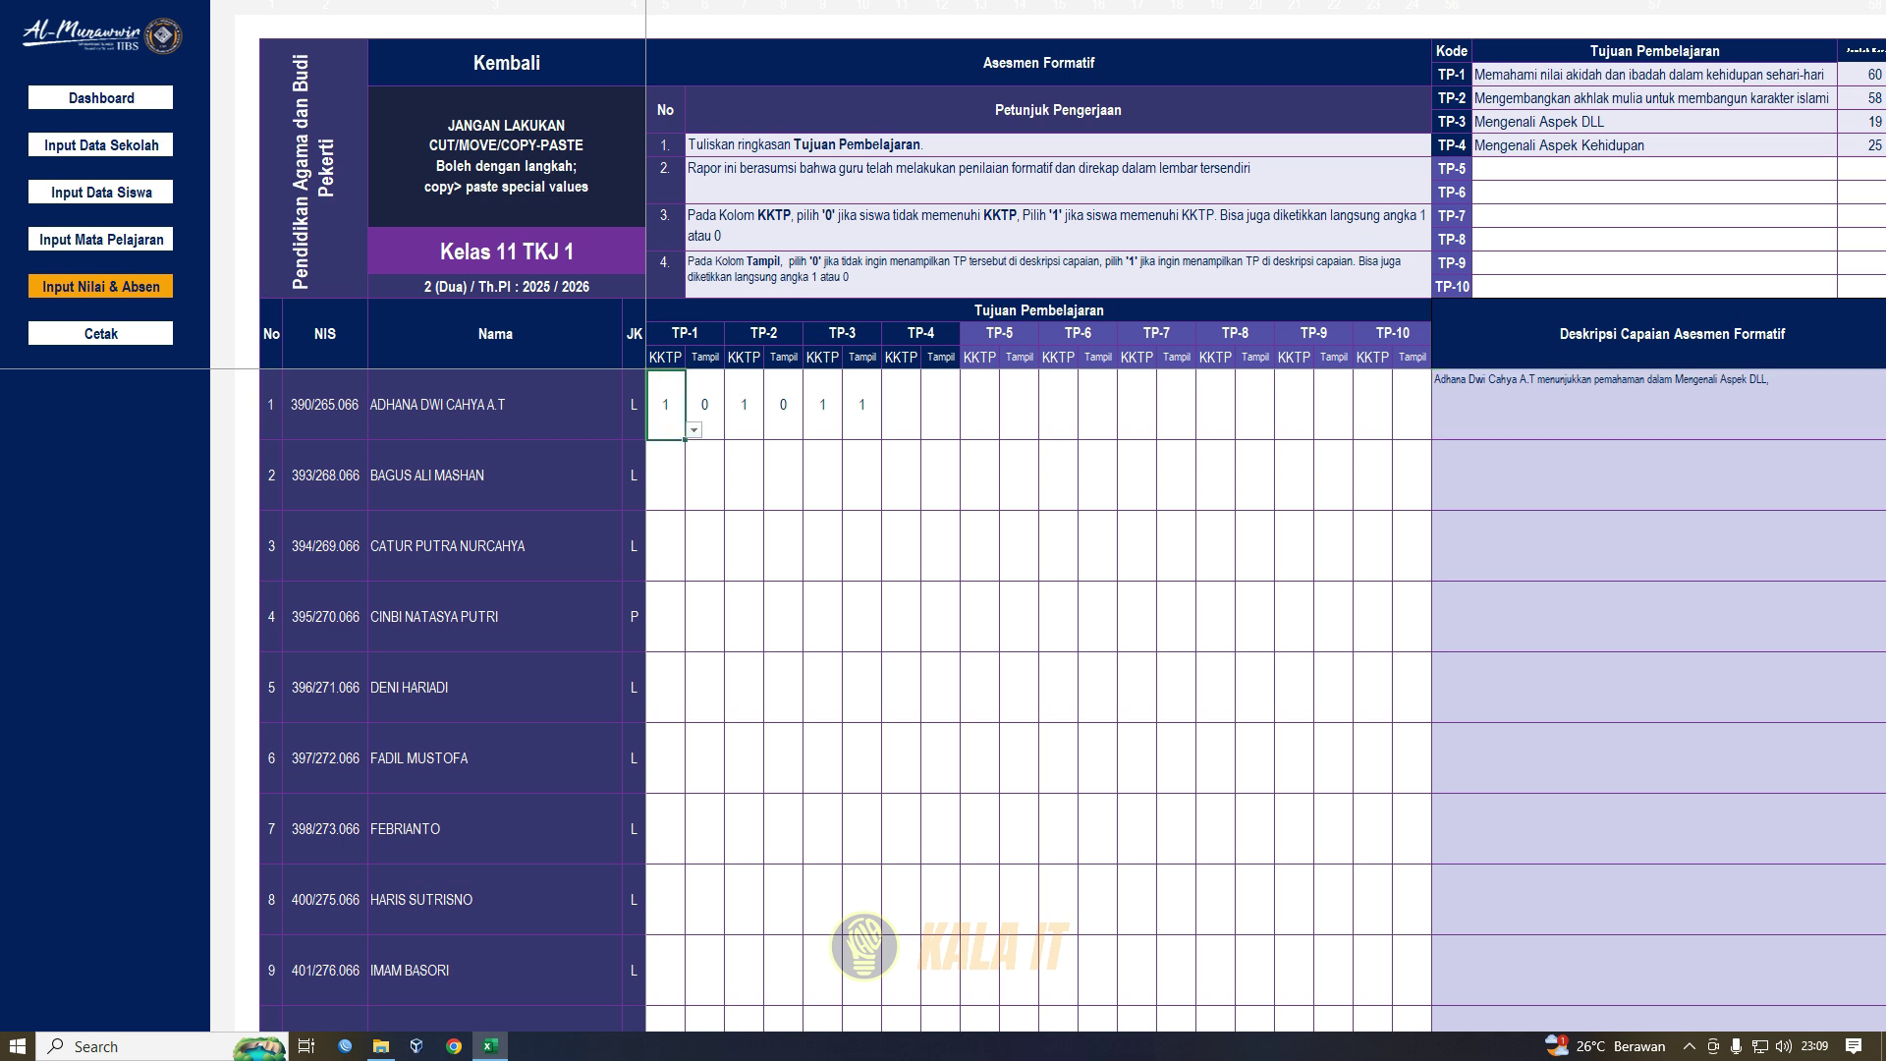
{"action": "key", "text": "shift+Right"}
{"action": "key", "text": "shift+Right"}
{"action": "key", "text": "shift+Right"}
{"action": "key", "text": "shift+Right"}
{"action": "key", "text": "shift+Right"}
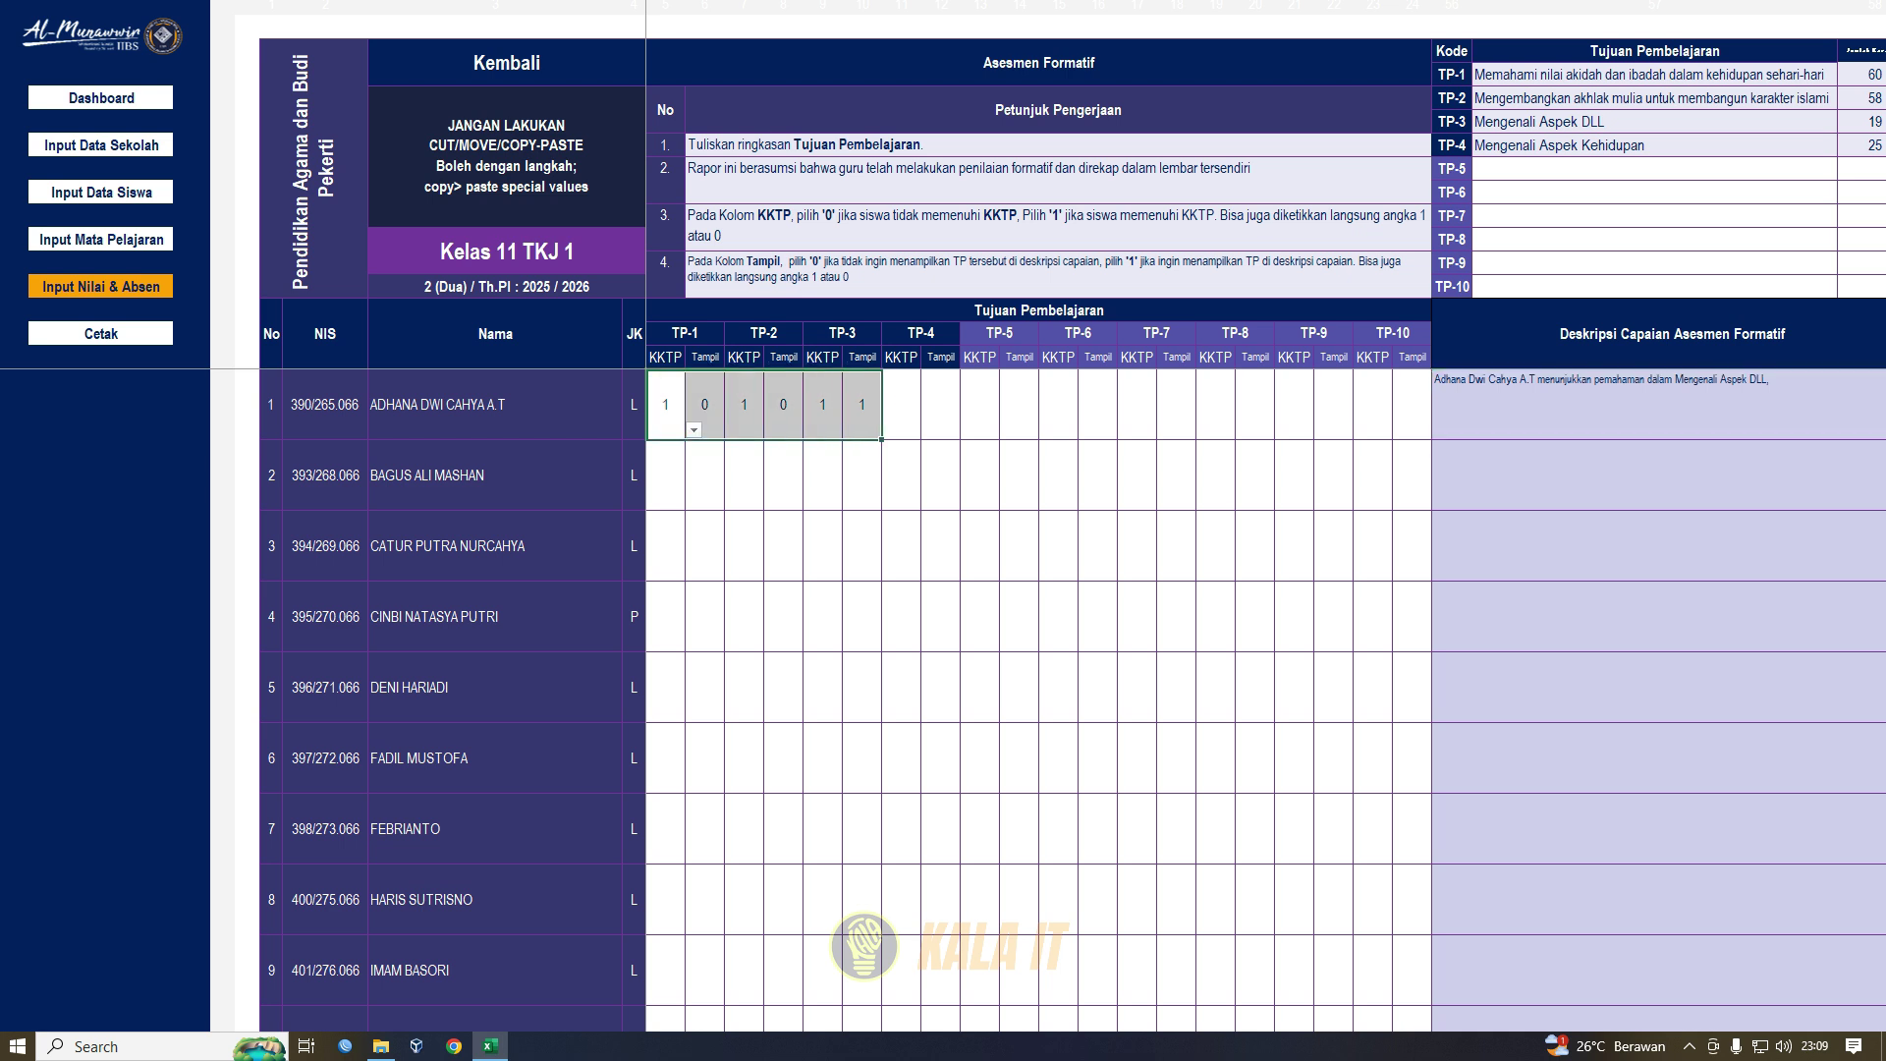
{"action": "left_click", "coordinate": [685, 334]}
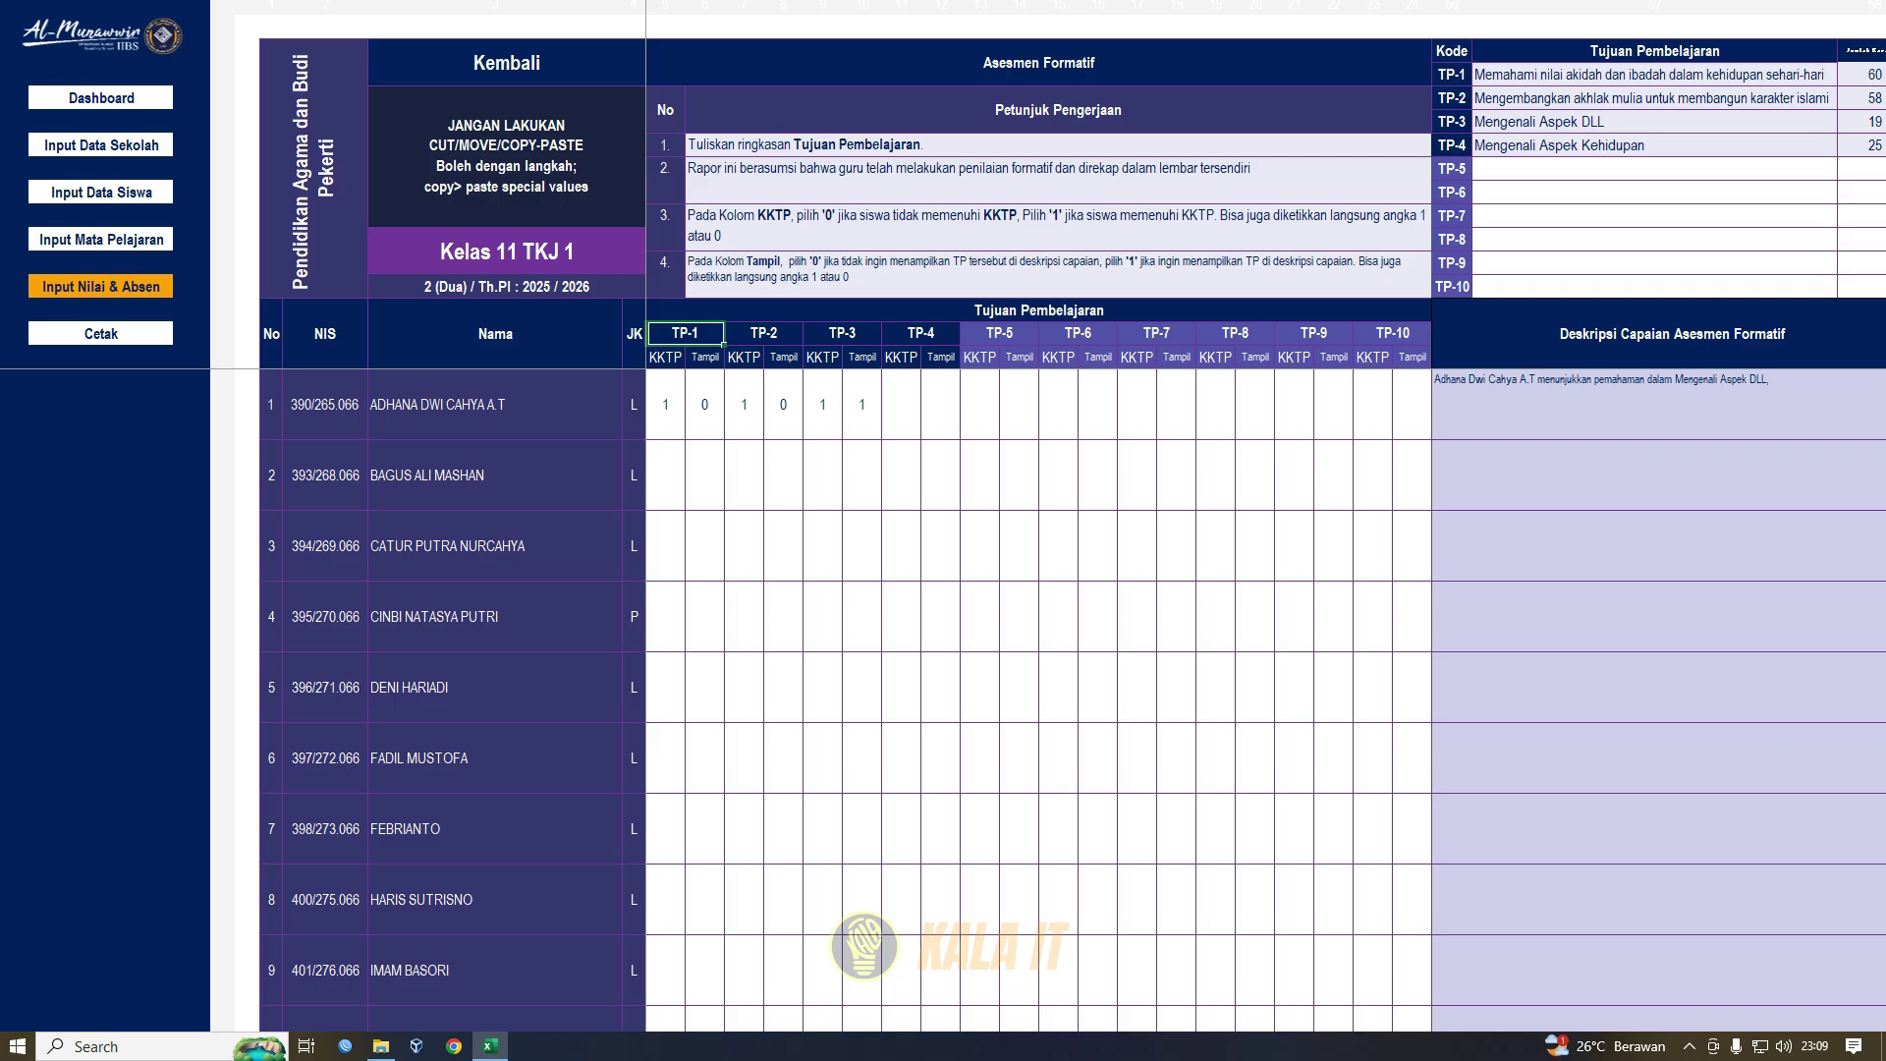
{"action": "left_click", "coordinate": [1097, 404]}
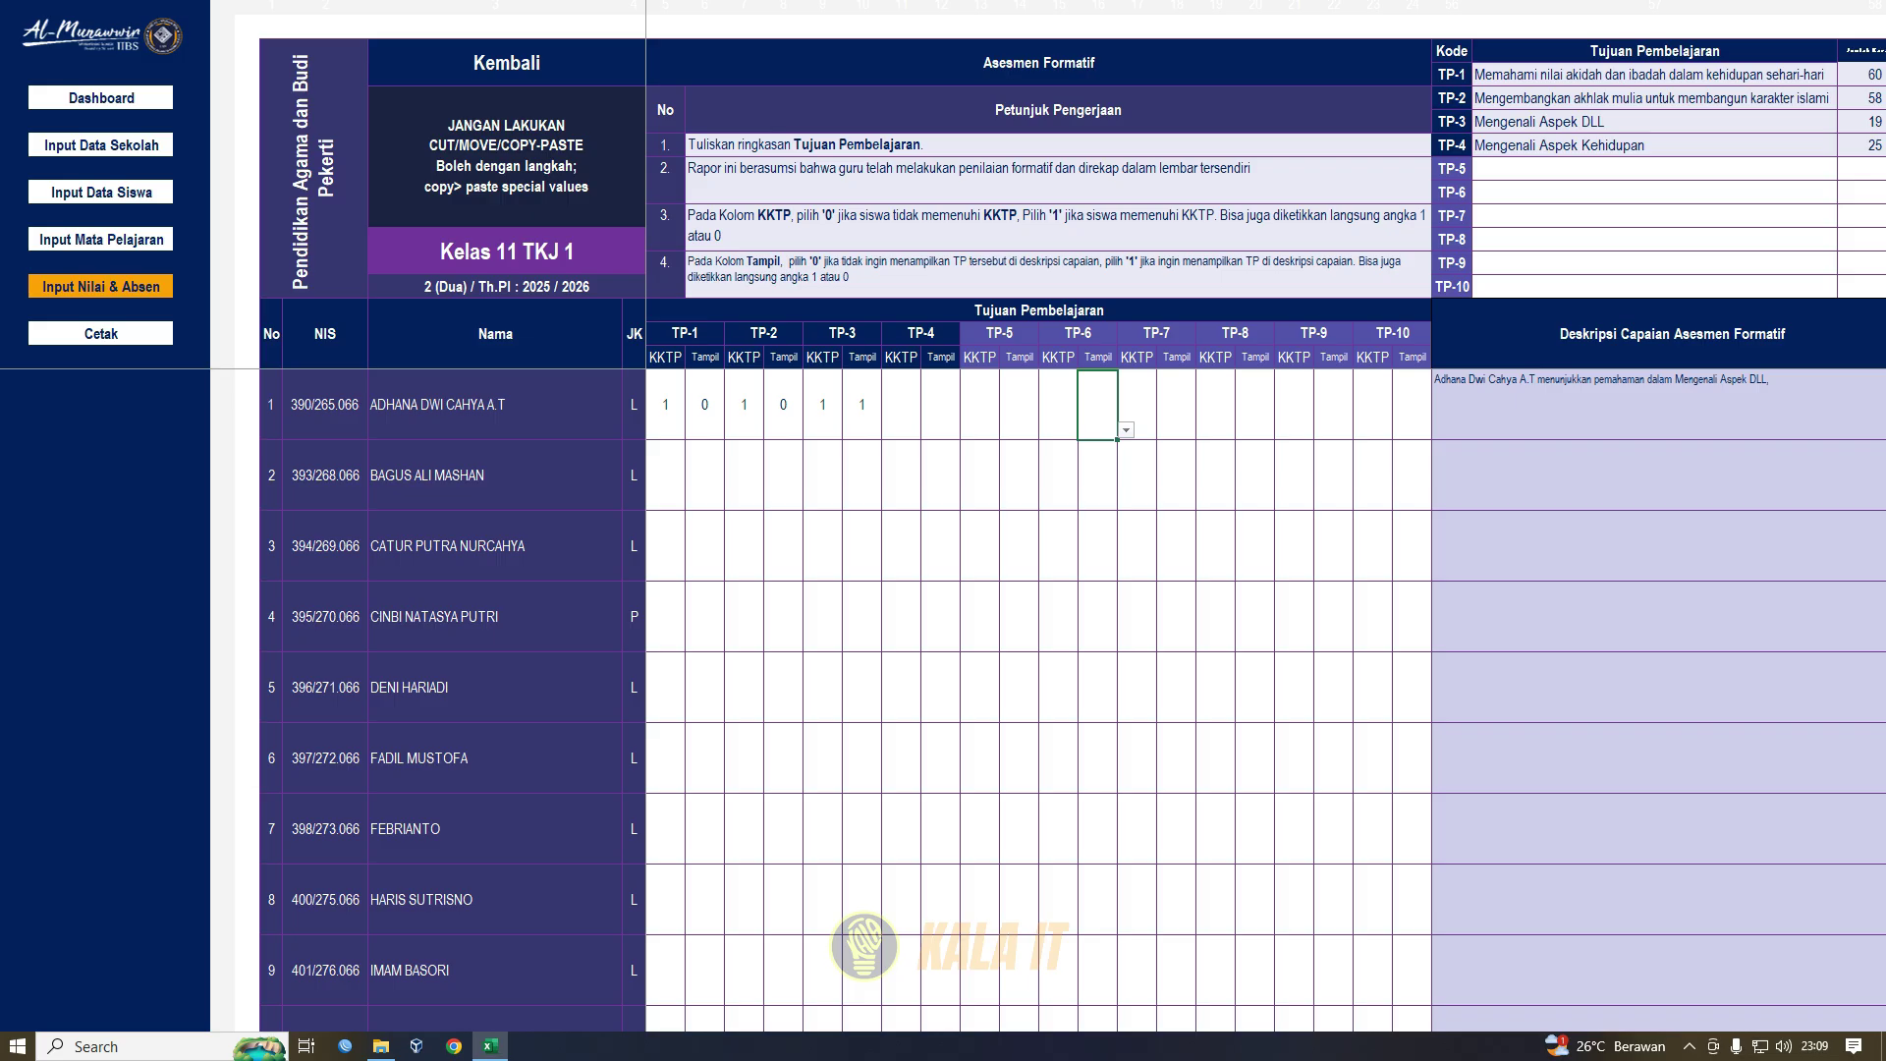
{"action": "left_click", "coordinate": [1655, 169]}
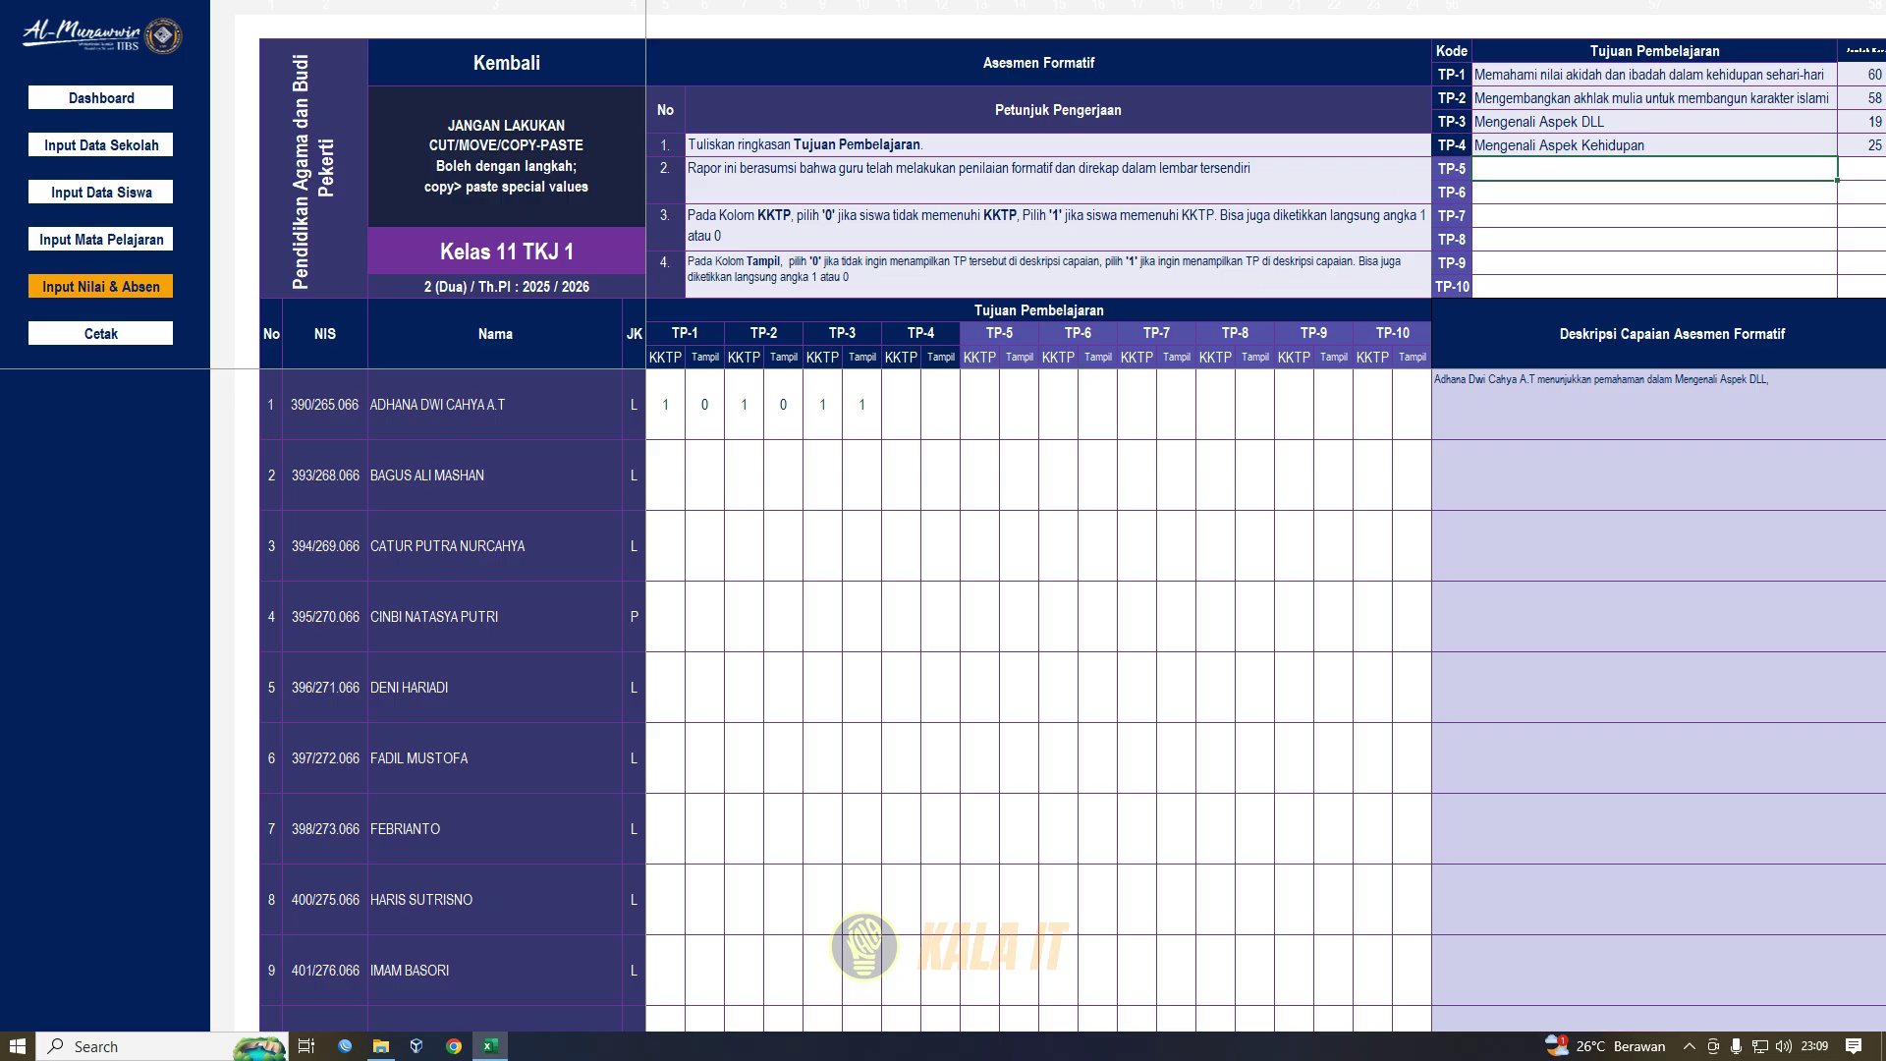
{"action": "key", "text": "Right"}
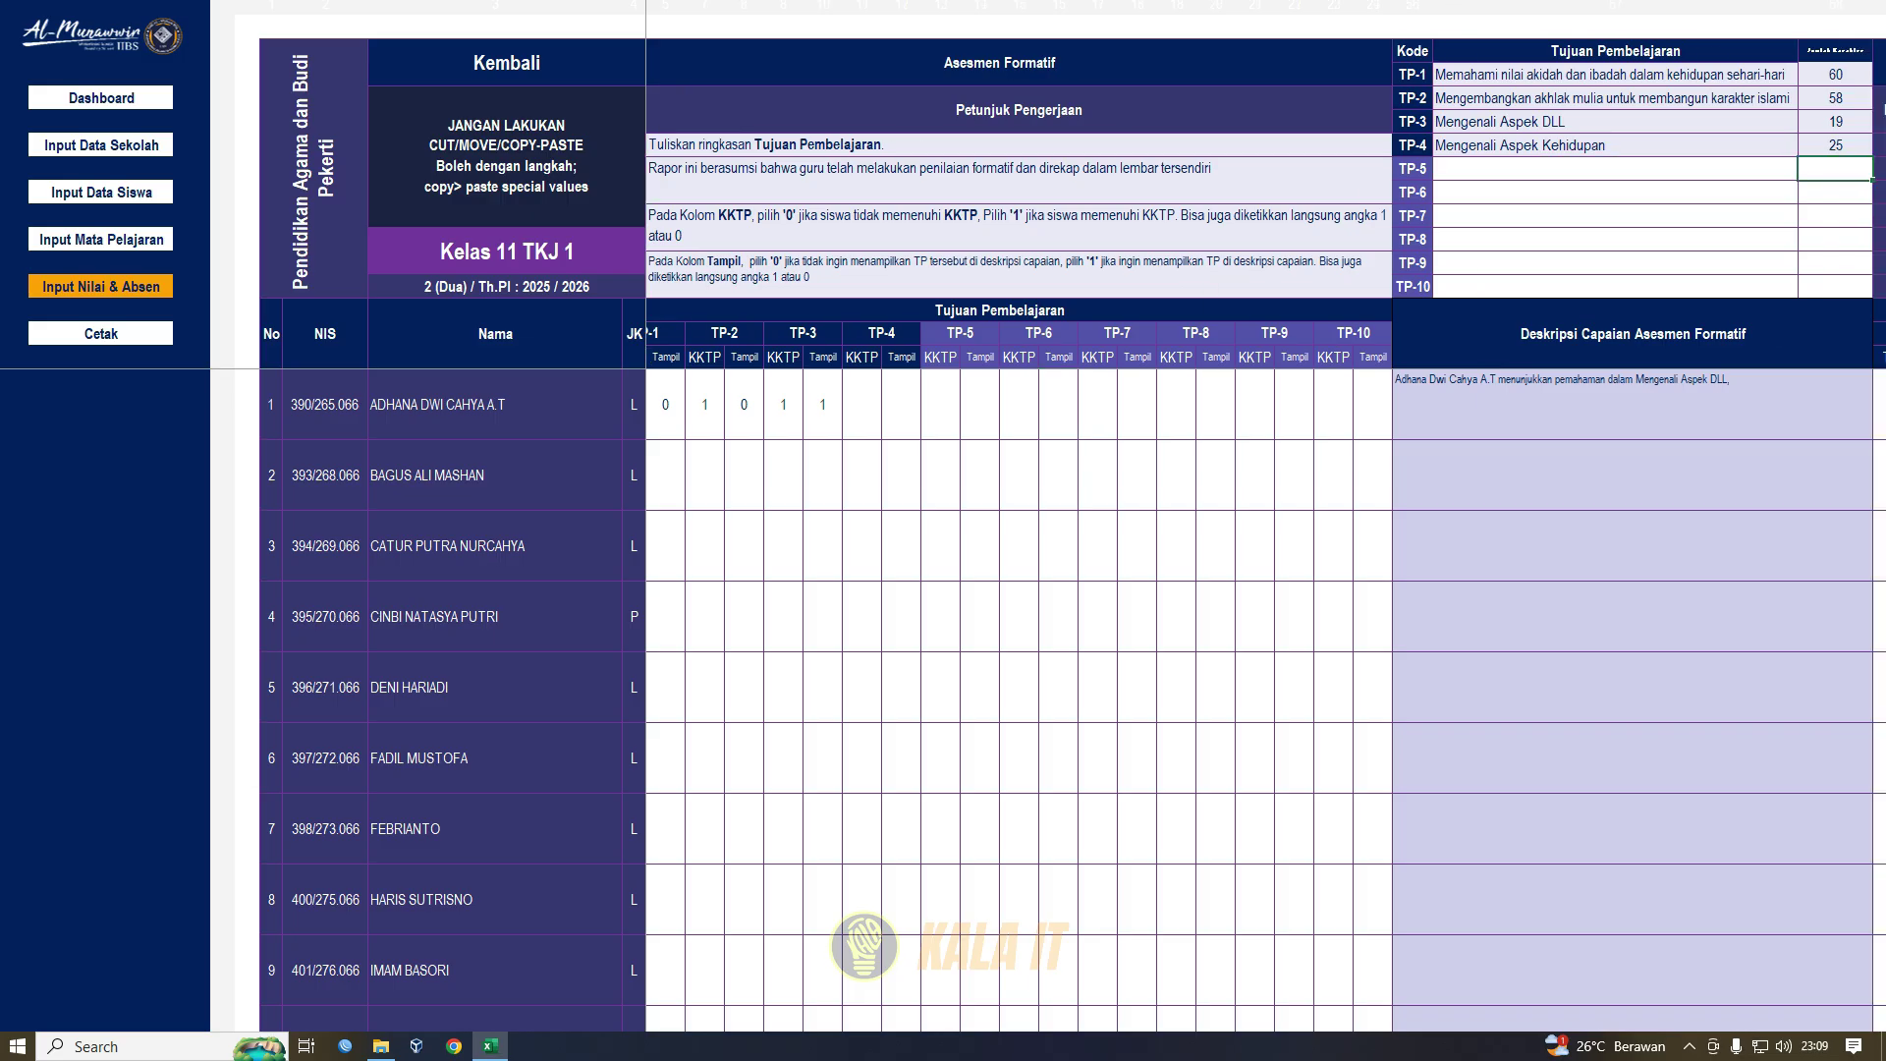
{"action": "left_click", "coordinate": [1836, 74]}
{"action": "key", "text": "Right"}
{"action": "key", "text": "Right"}
{"action": "key", "text": "Right"}
{"action": "key", "text": "Right"}
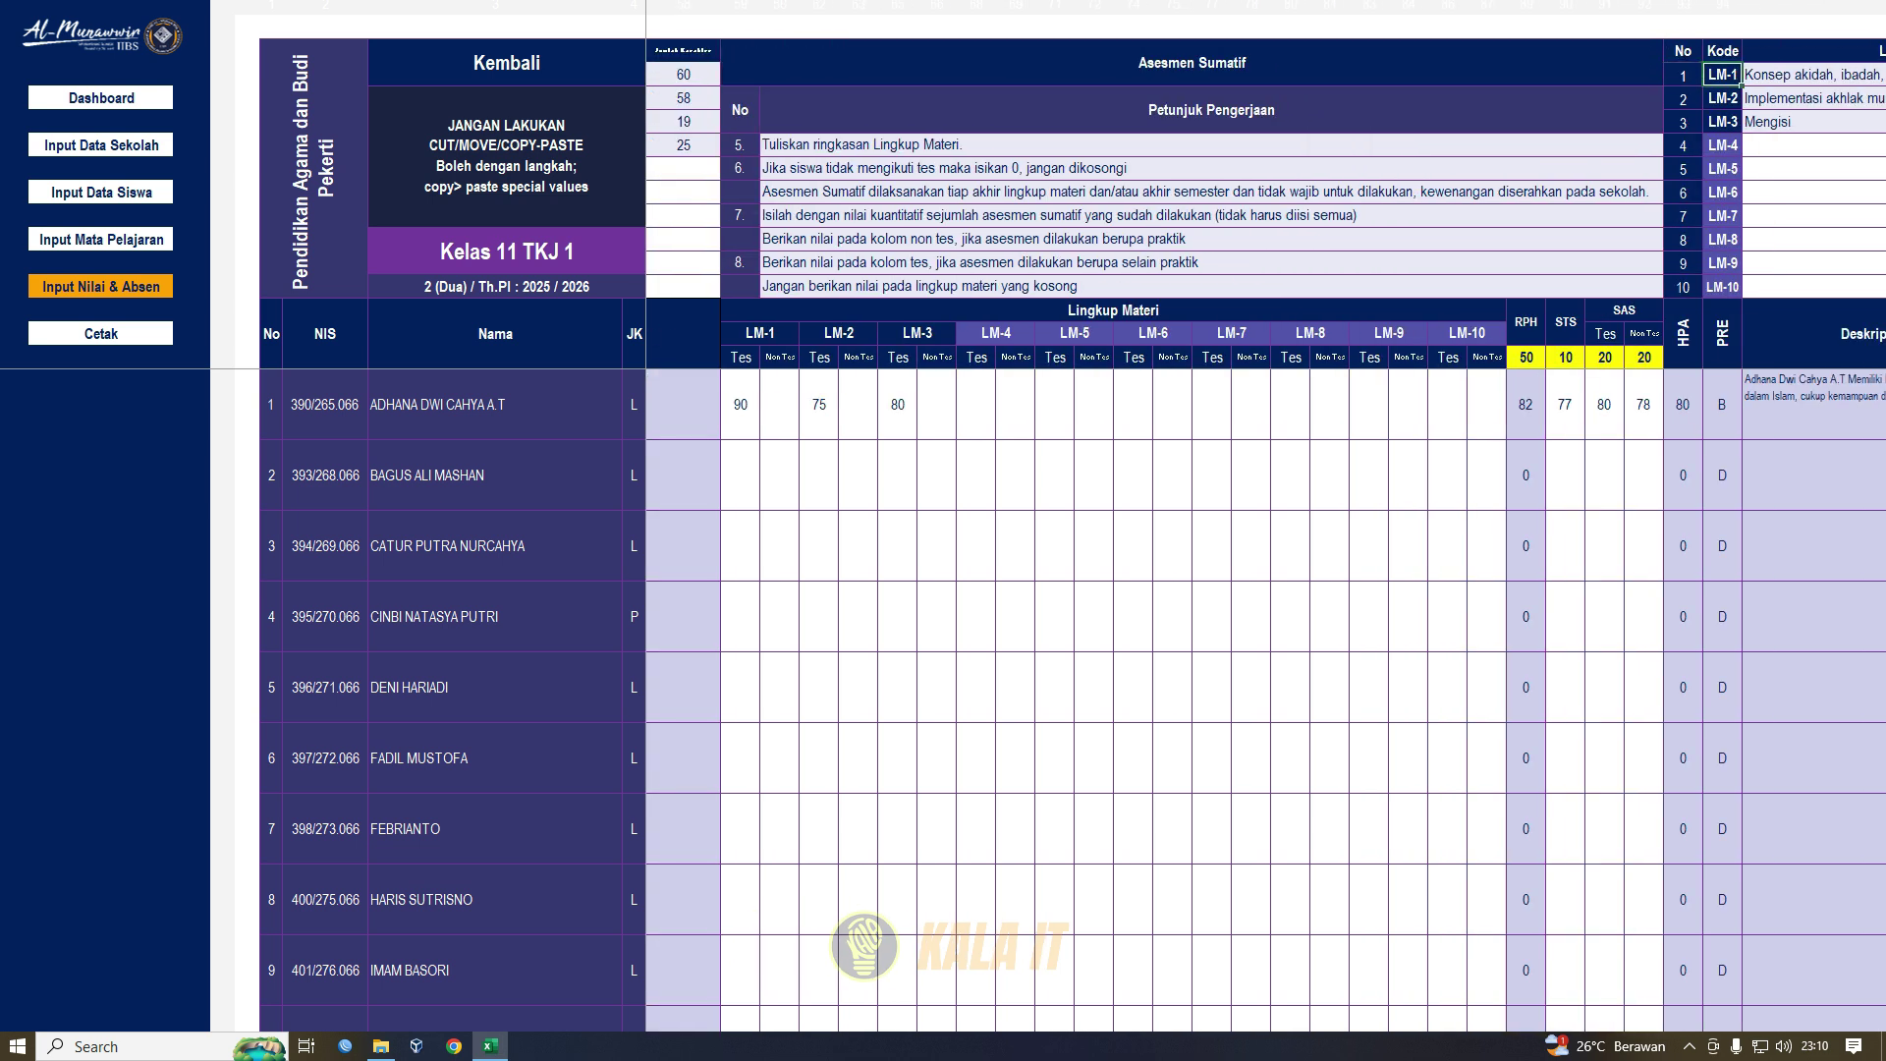
{"action": "key", "text": "Left"}
{"action": "key", "text": "Left"}
{"action": "key", "text": "Left"}
{"action": "key", "text": "Left"}
{"action": "key", "text": "Right"}
{"action": "key", "text": "Right"}
{"action": "key", "text": "Right"}
{"action": "key", "text": "Right"}
{"action": "key", "text": "Left"}
{"action": "key", "text": "Left"}
{"action": "key", "text": "Left"}
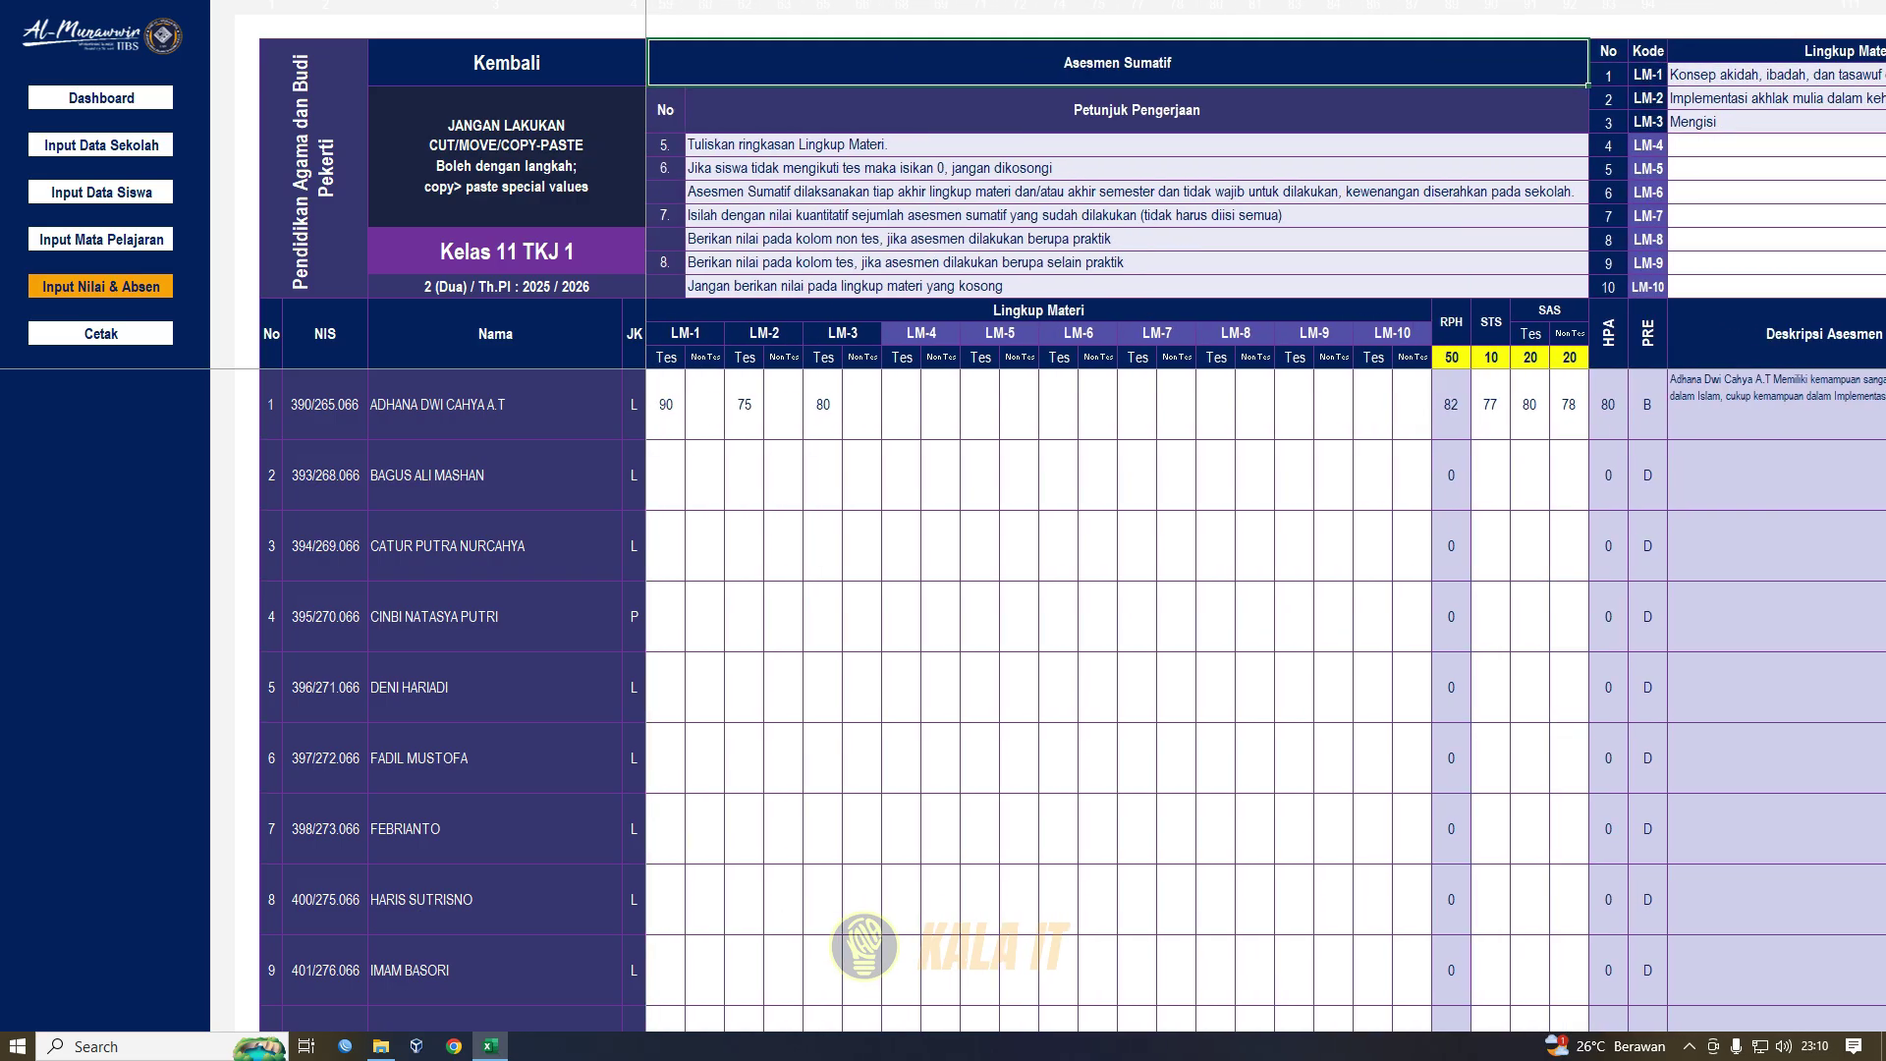
{"action": "key", "text": "Right"}
{"action": "key", "text": "Right"}
{"action": "key", "text": "Right"}
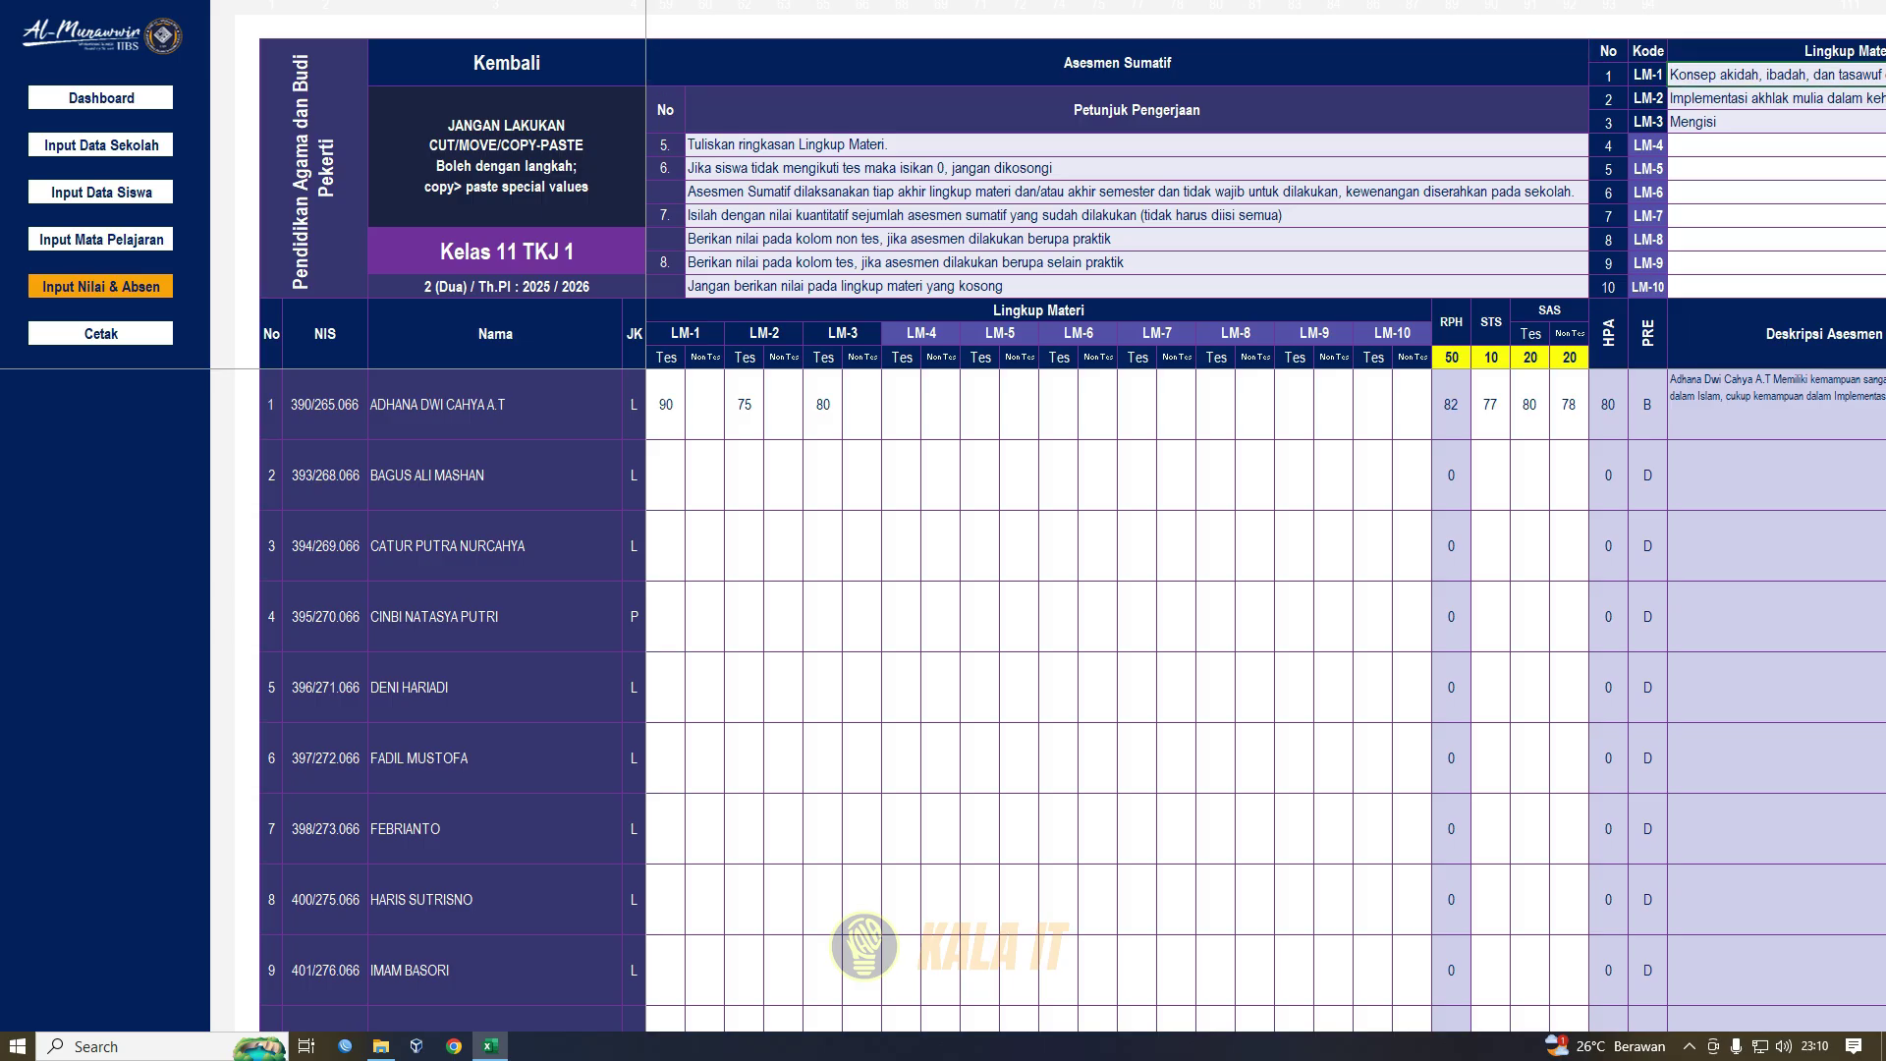
{"action": "key", "text": "Down"}
{"action": "key", "text": "Down"}
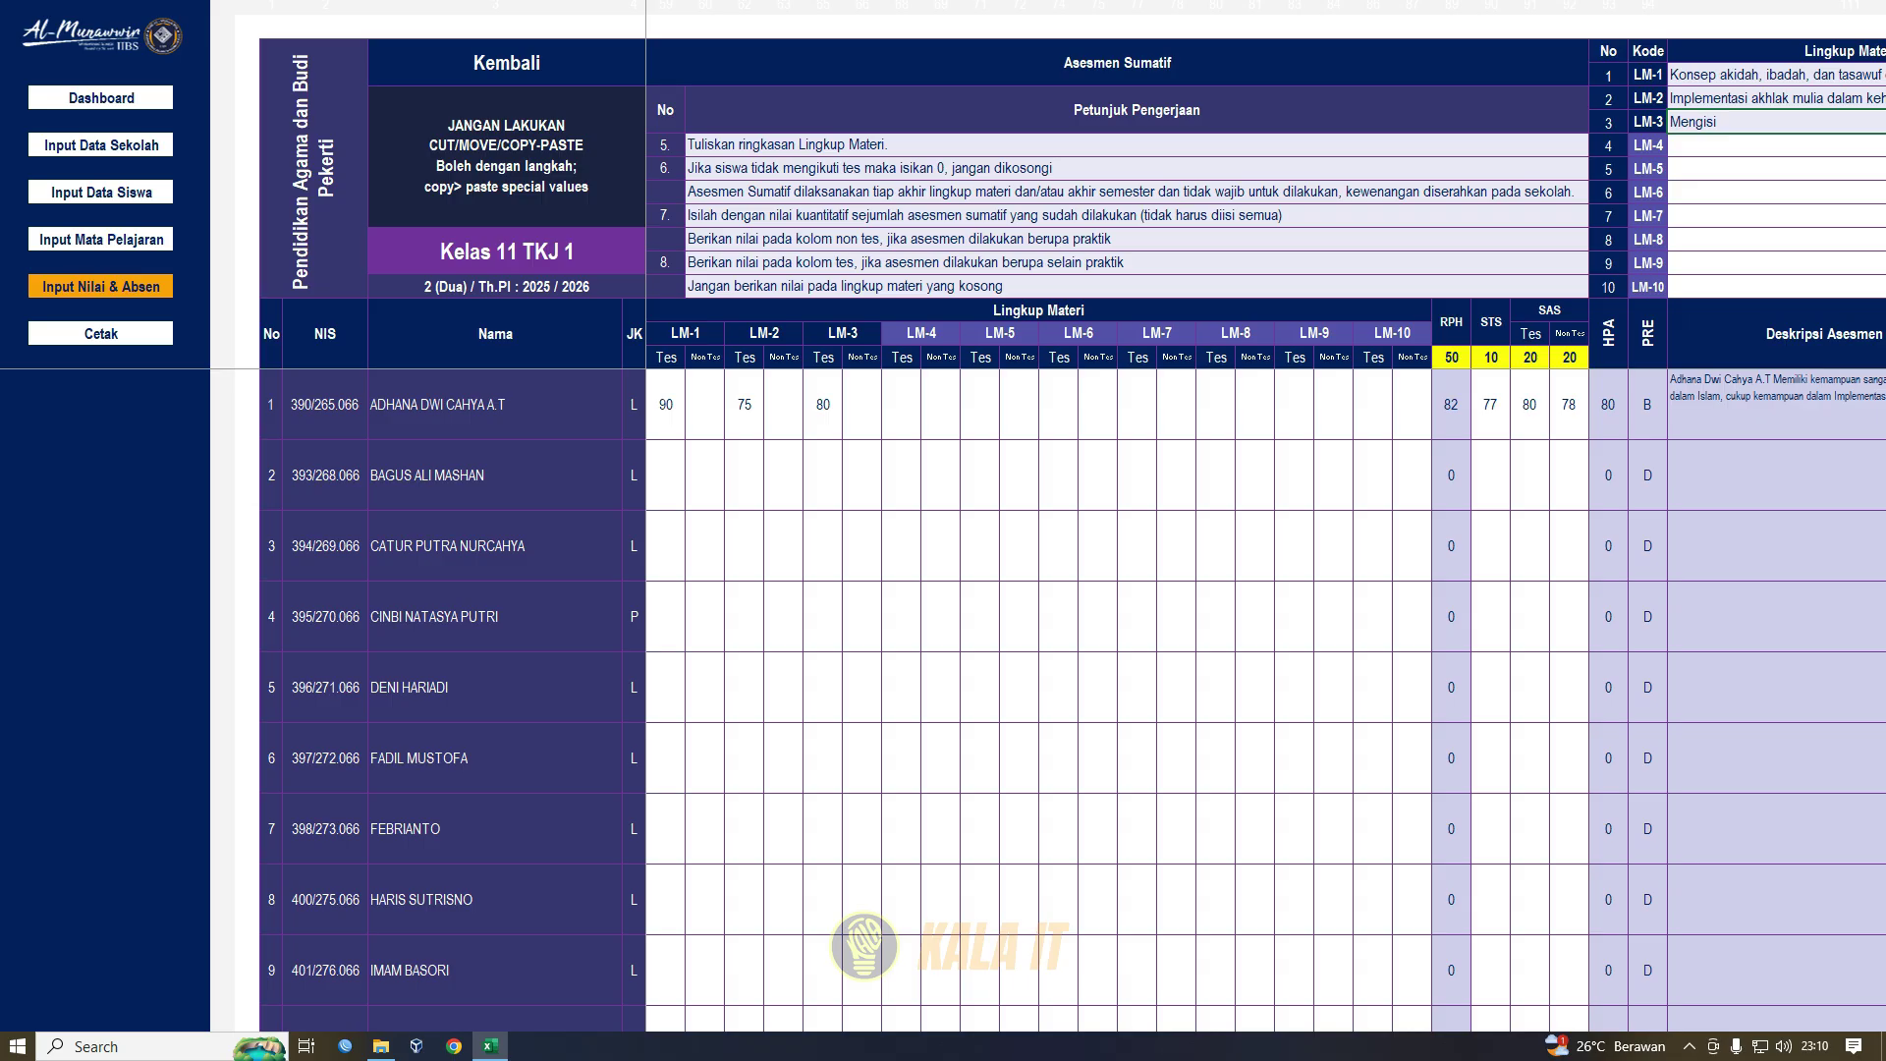
{"action": "left_click", "coordinate": [1776, 75]}
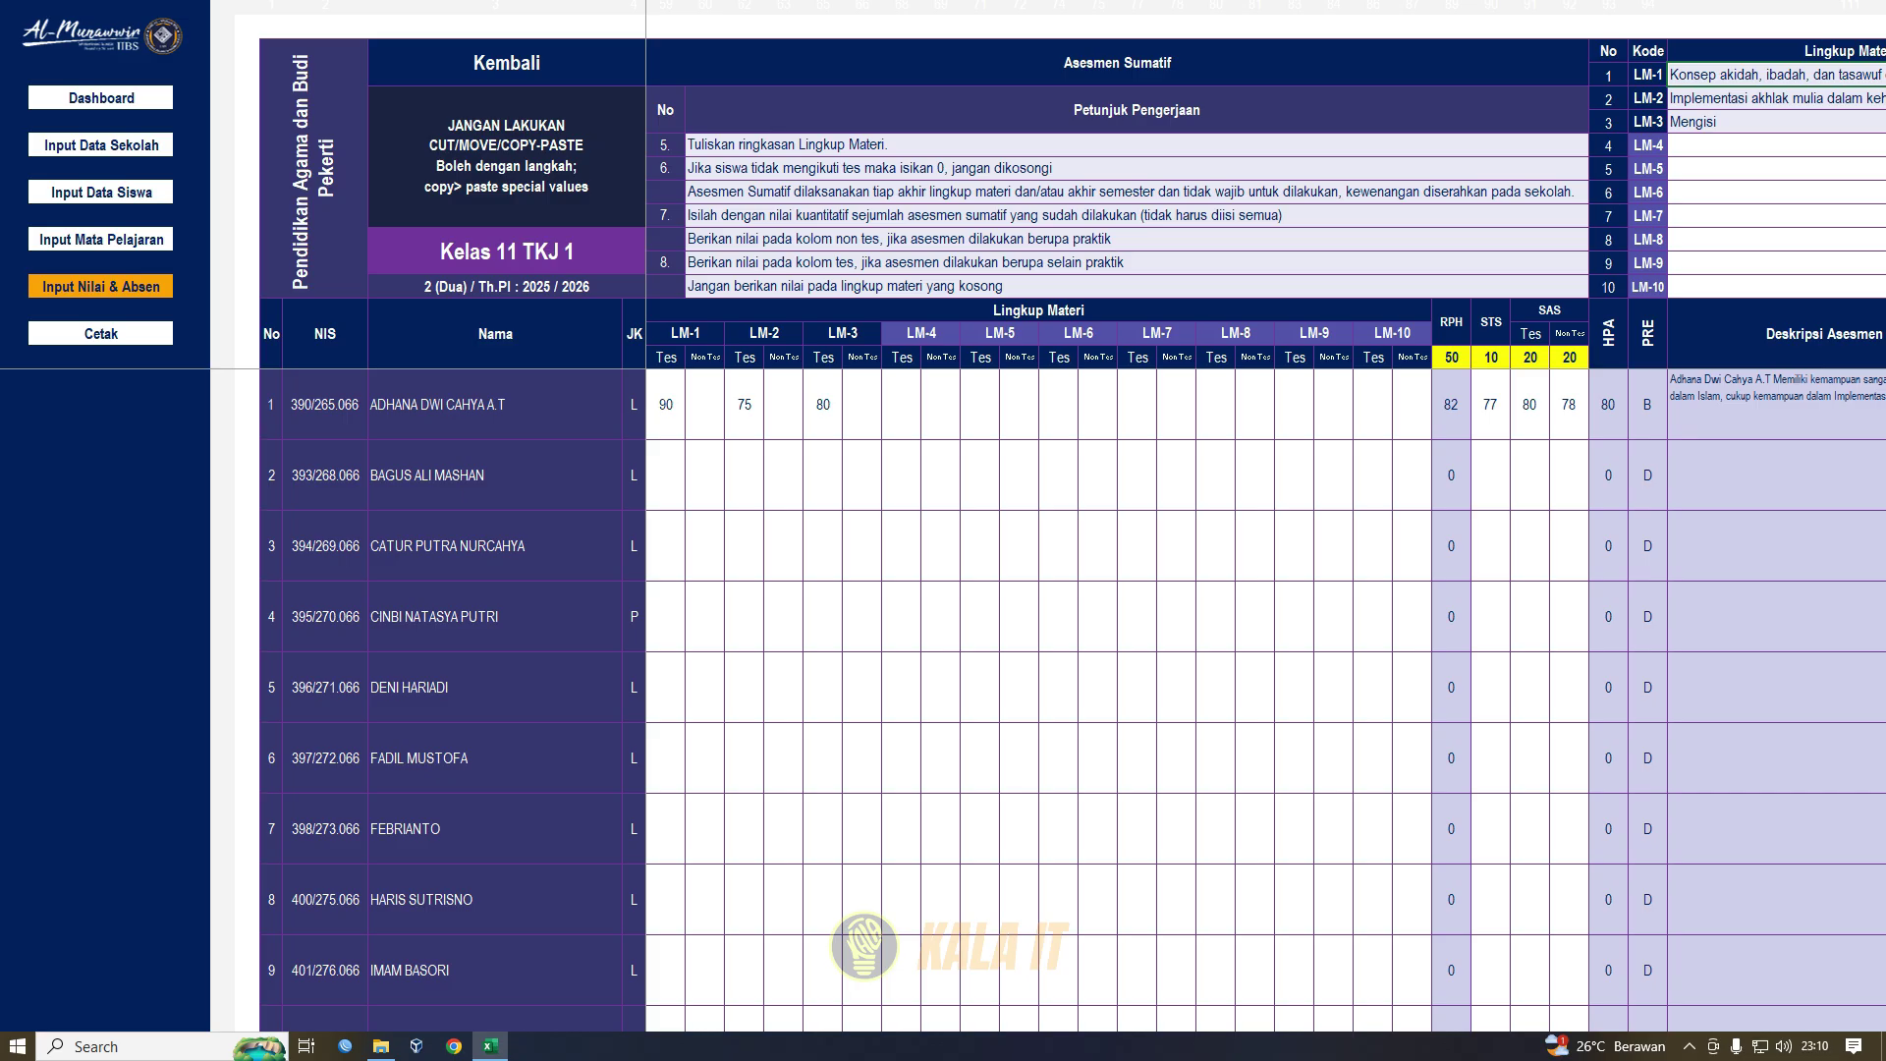
{"action": "left_click", "coordinate": [706, 357]}
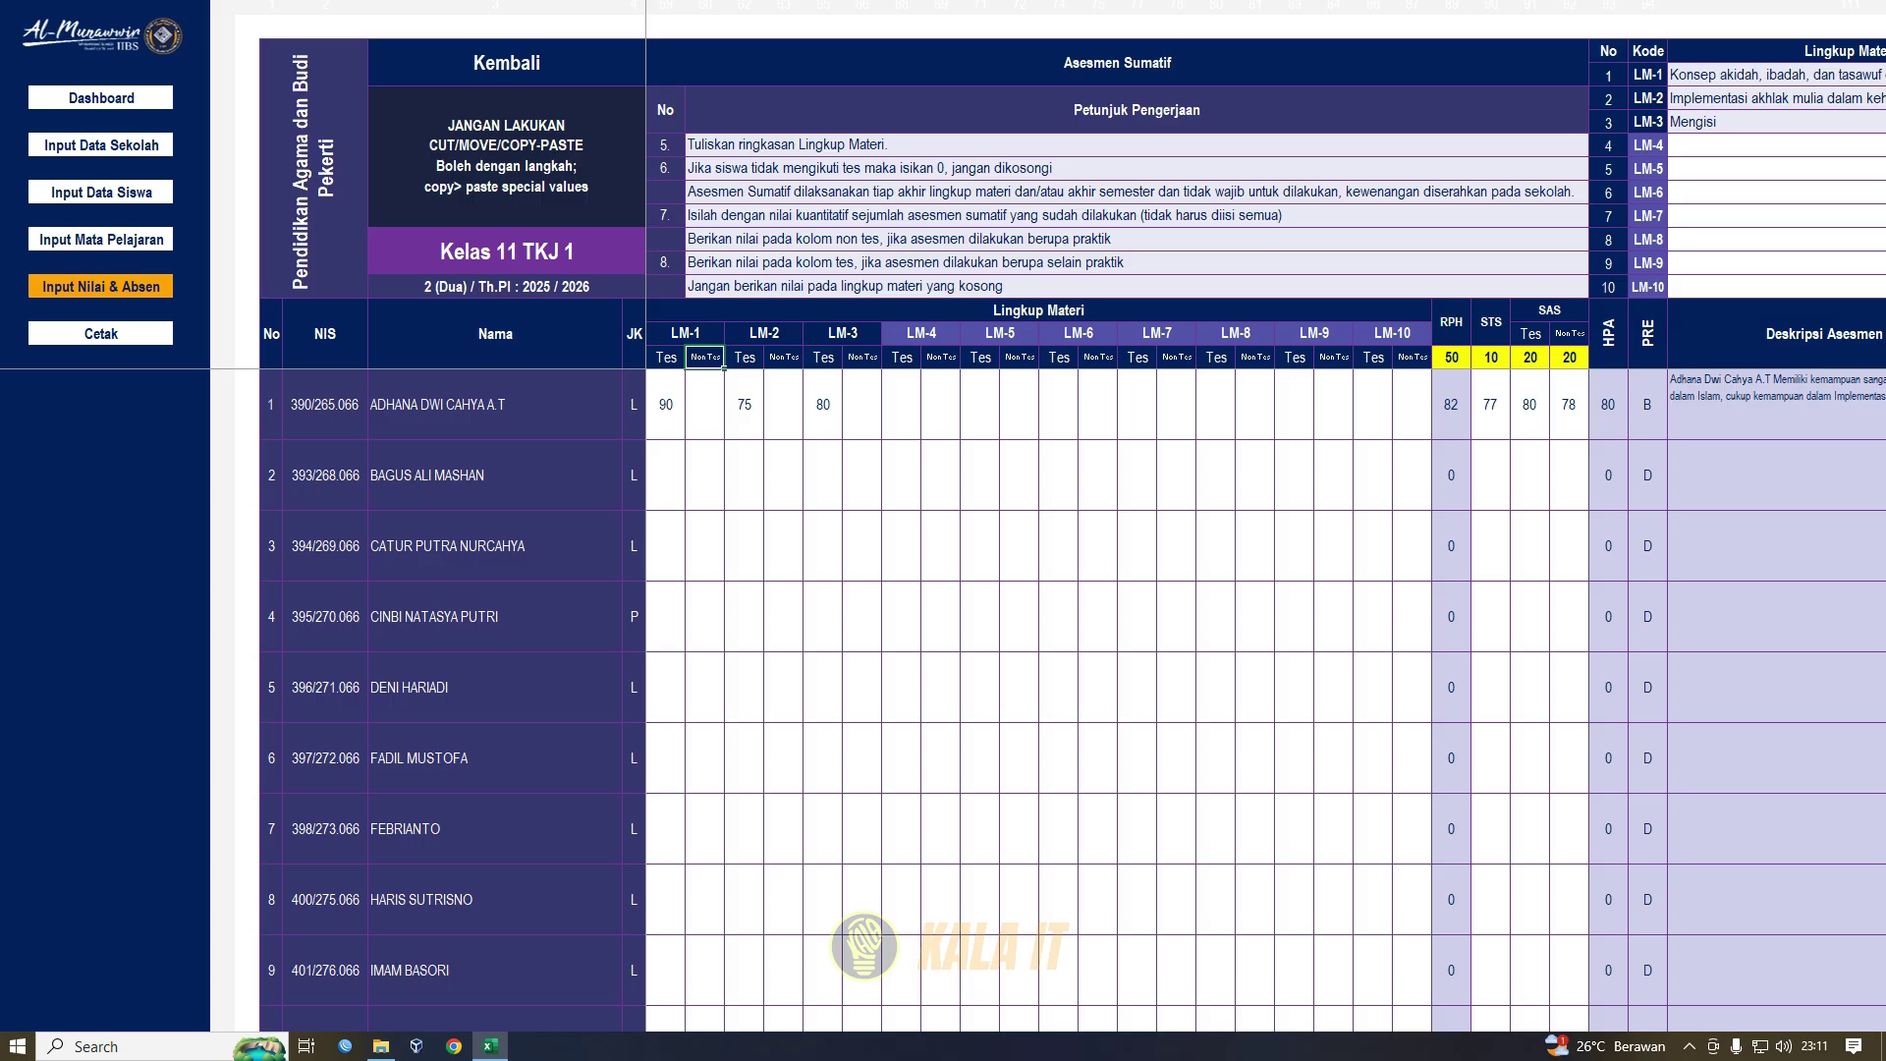
{"action": "left_click_drag", "start_coordinate": [1452, 358], "coordinate": [1569, 357]}
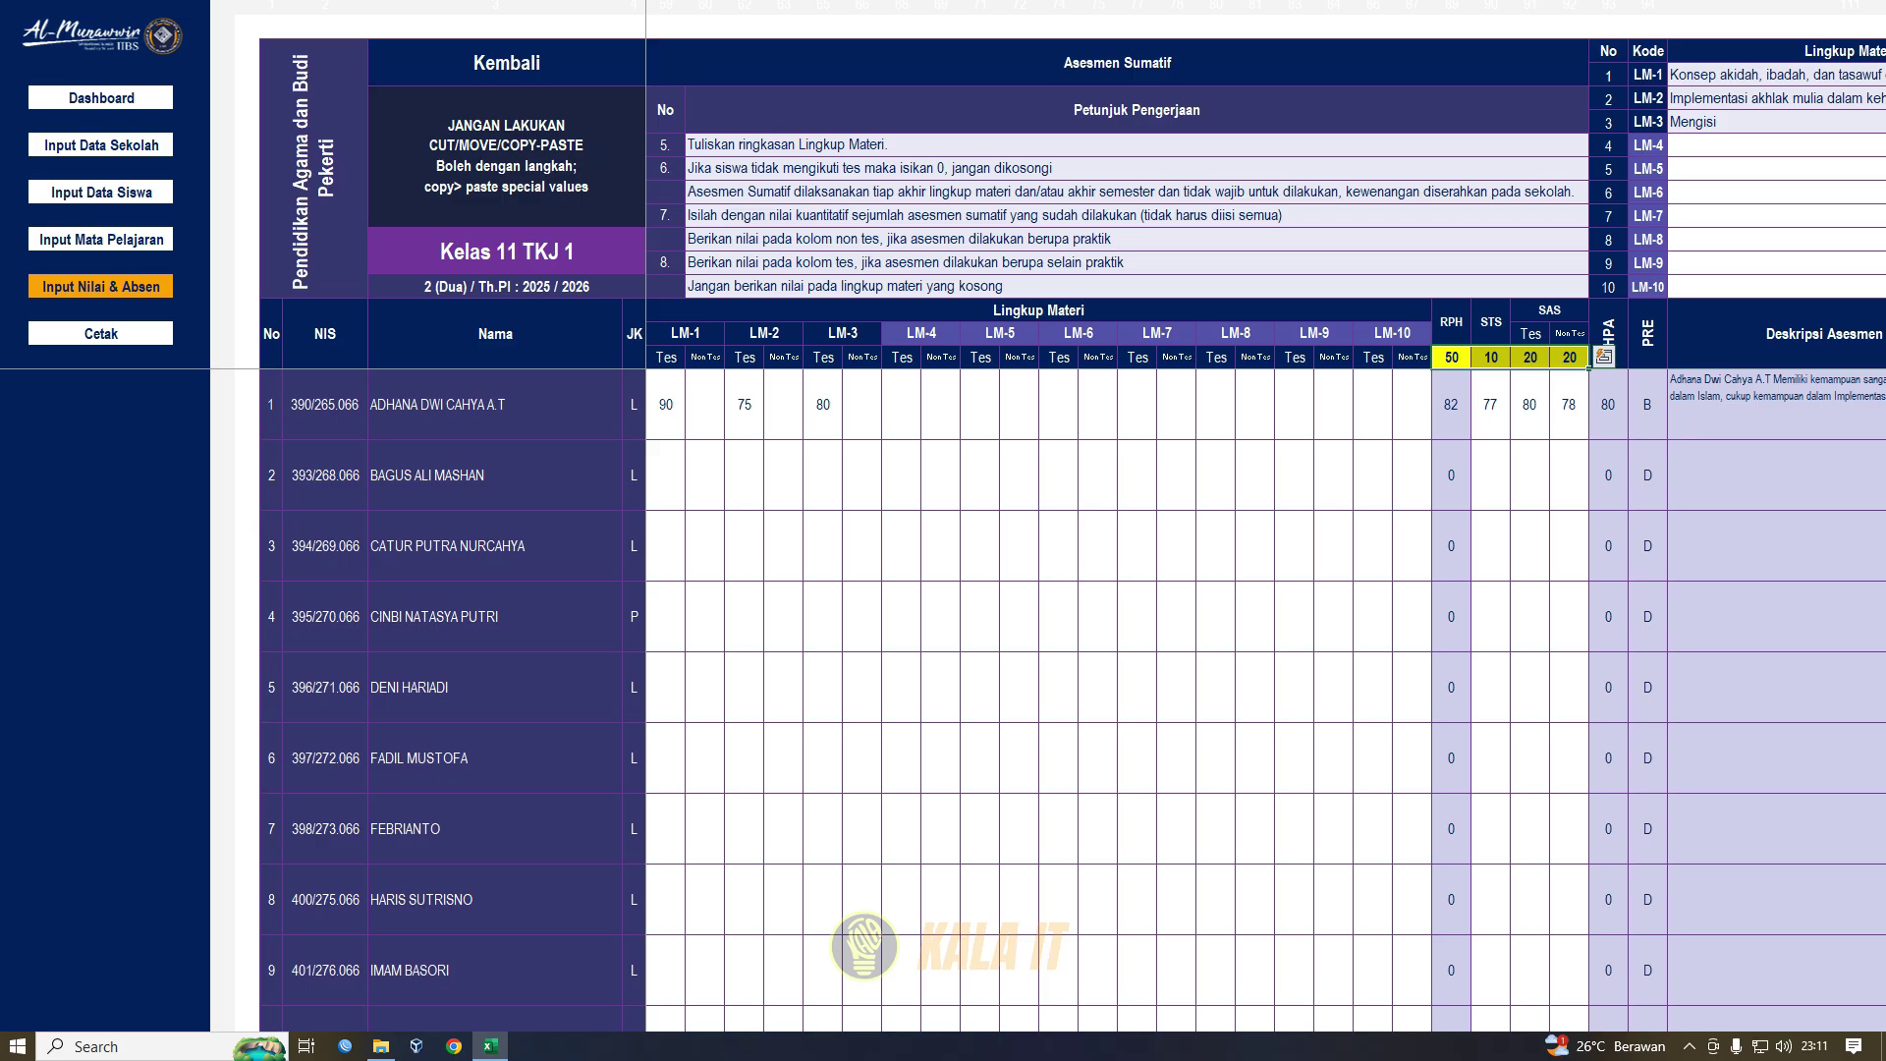
{"action": "left_click", "coordinate": [1452, 358]}
{"action": "left_click", "coordinate": [1491, 358]}
{"action": "left_click", "coordinate": [1530, 358]}
{"action": "left_click", "coordinate": [1569, 358]}
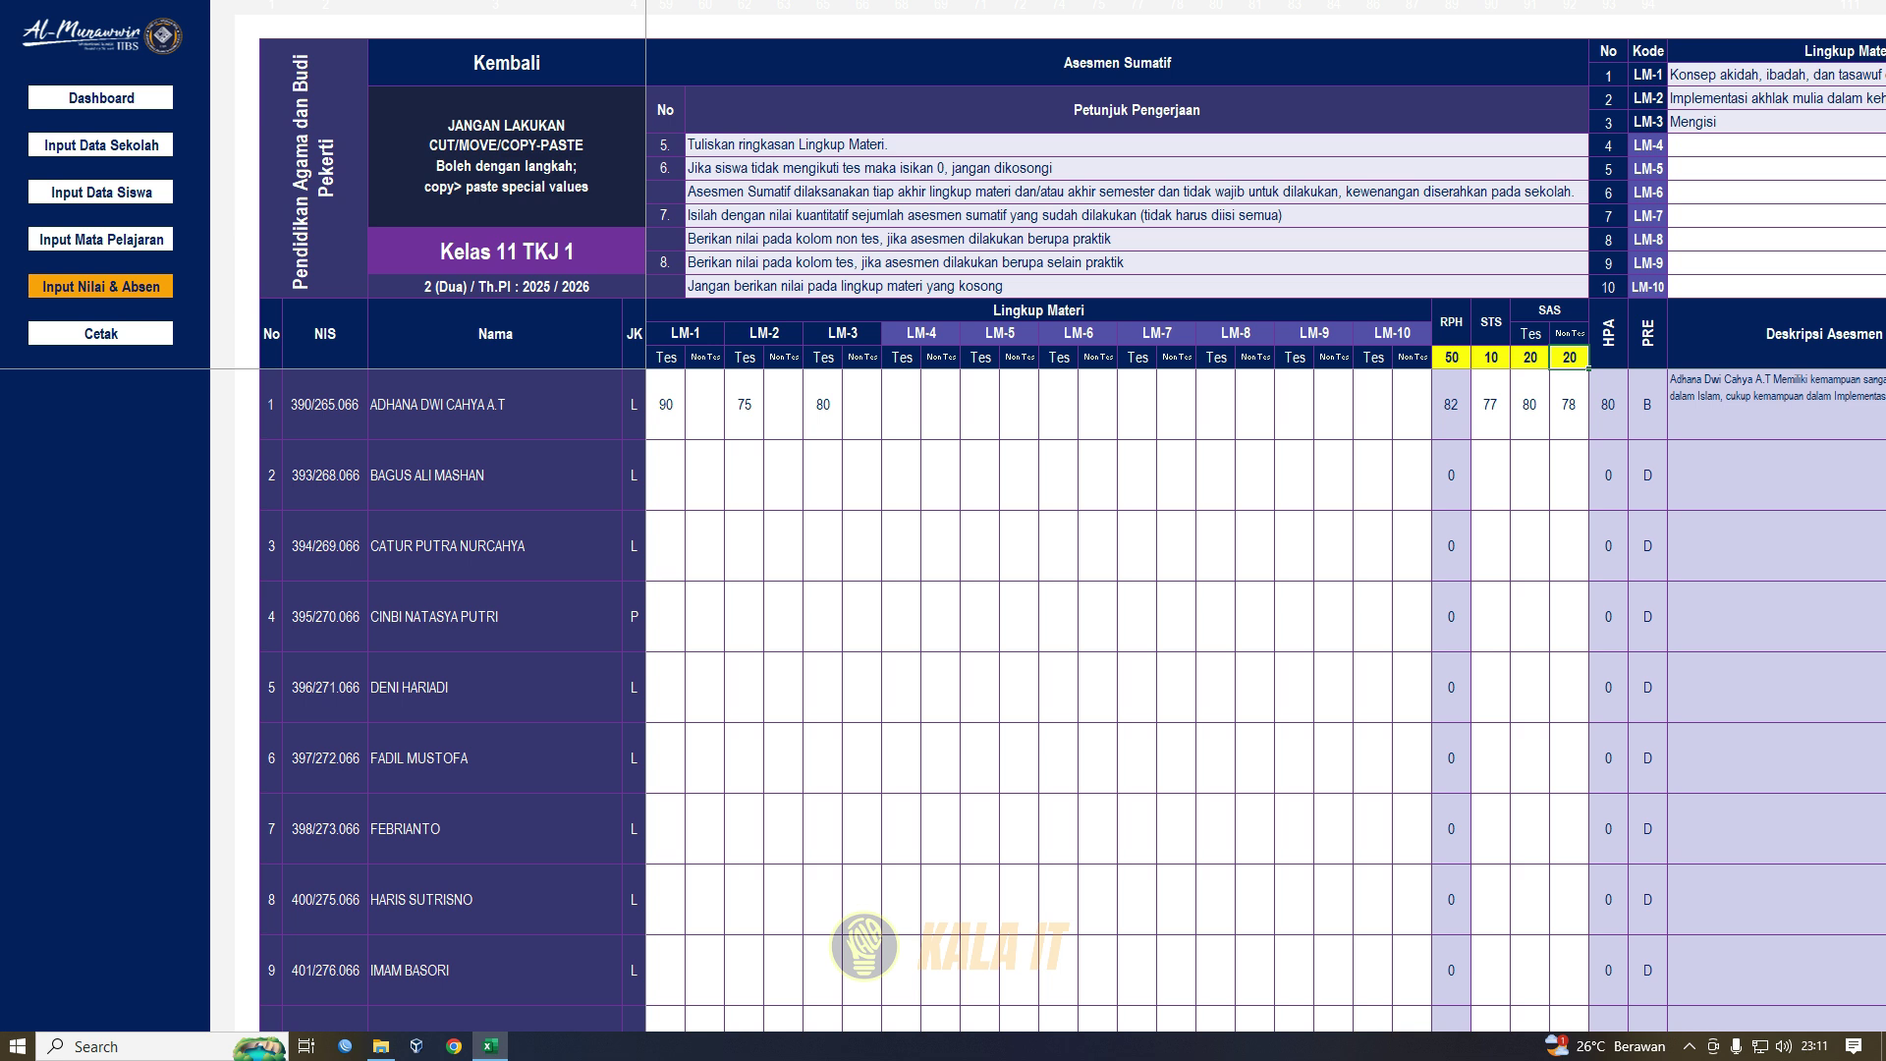
{"action": "left_click", "coordinate": [1451, 322]}
{"action": "left_click", "coordinate": [1491, 322]}
{"action": "left_click", "coordinate": [1549, 310]}
{"action": "left_click_drag", "start_coordinate": [1452, 358], "coordinate": [1569, 357]}
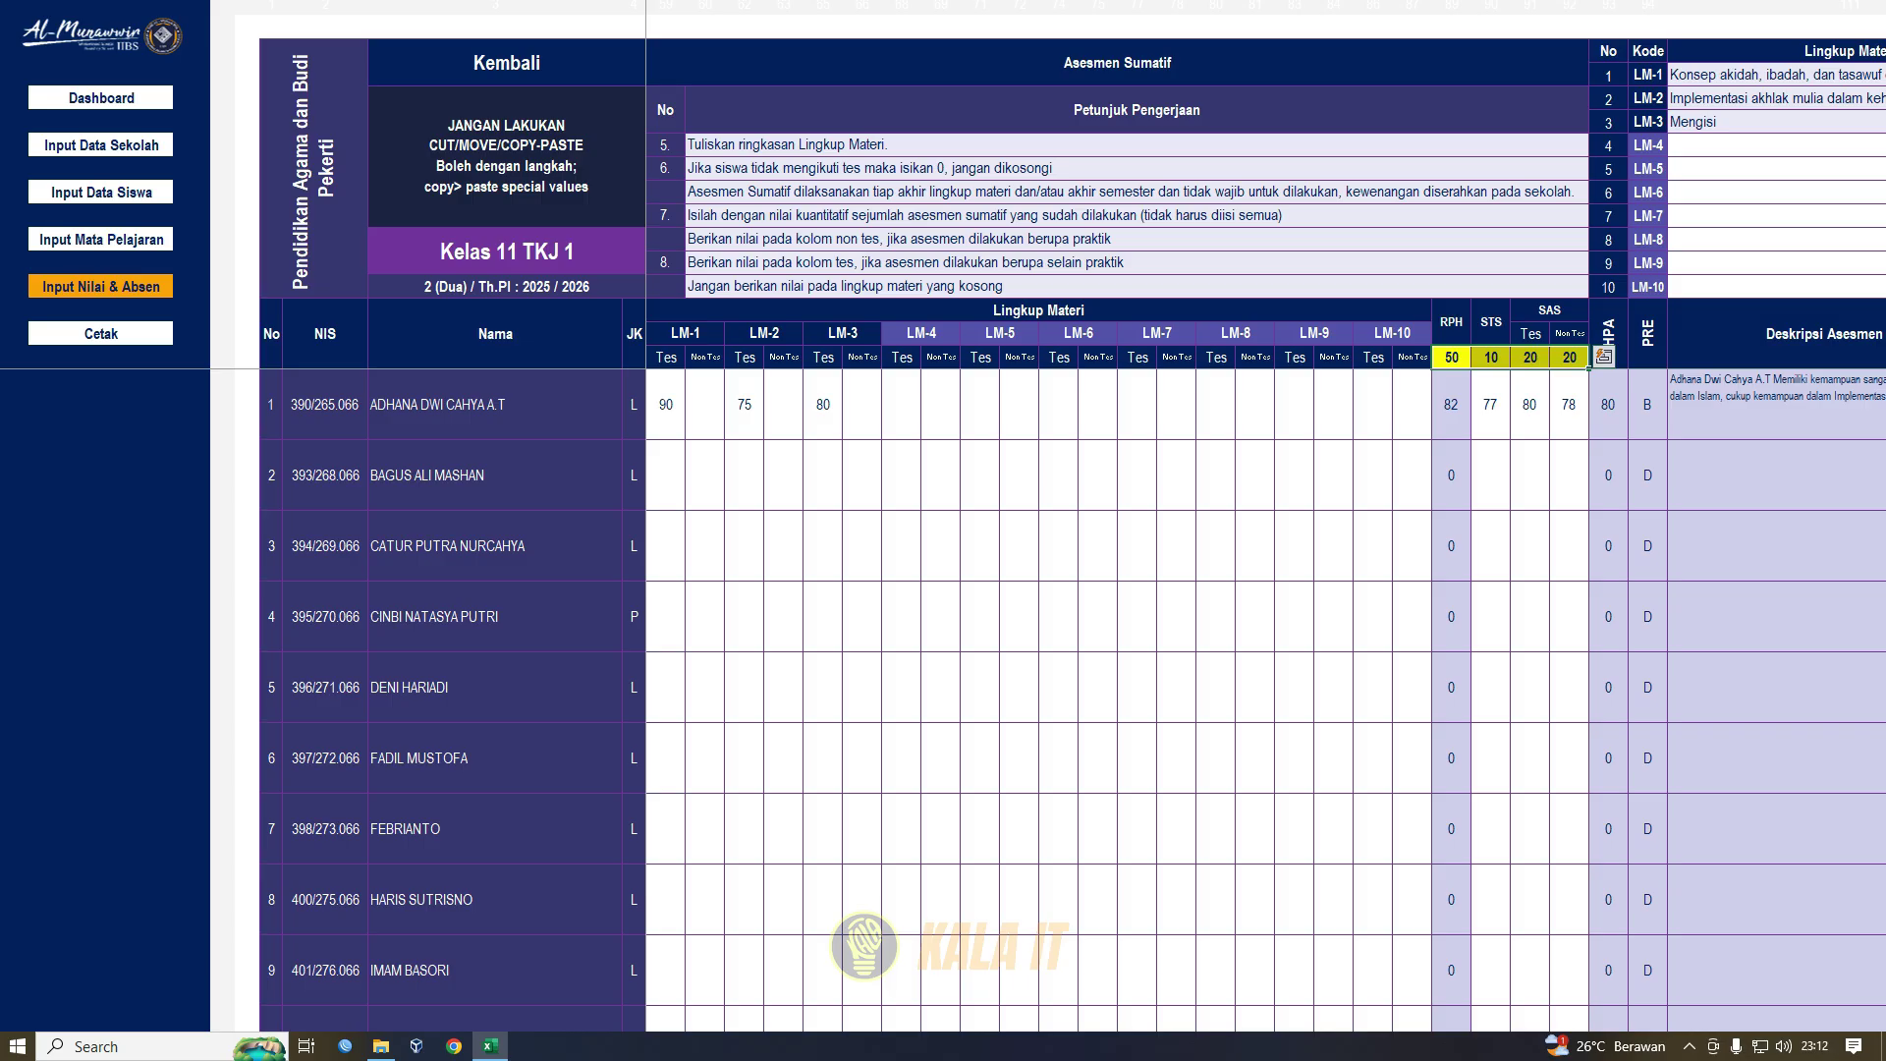
{"action": "left_click", "coordinate": [1451, 323]}
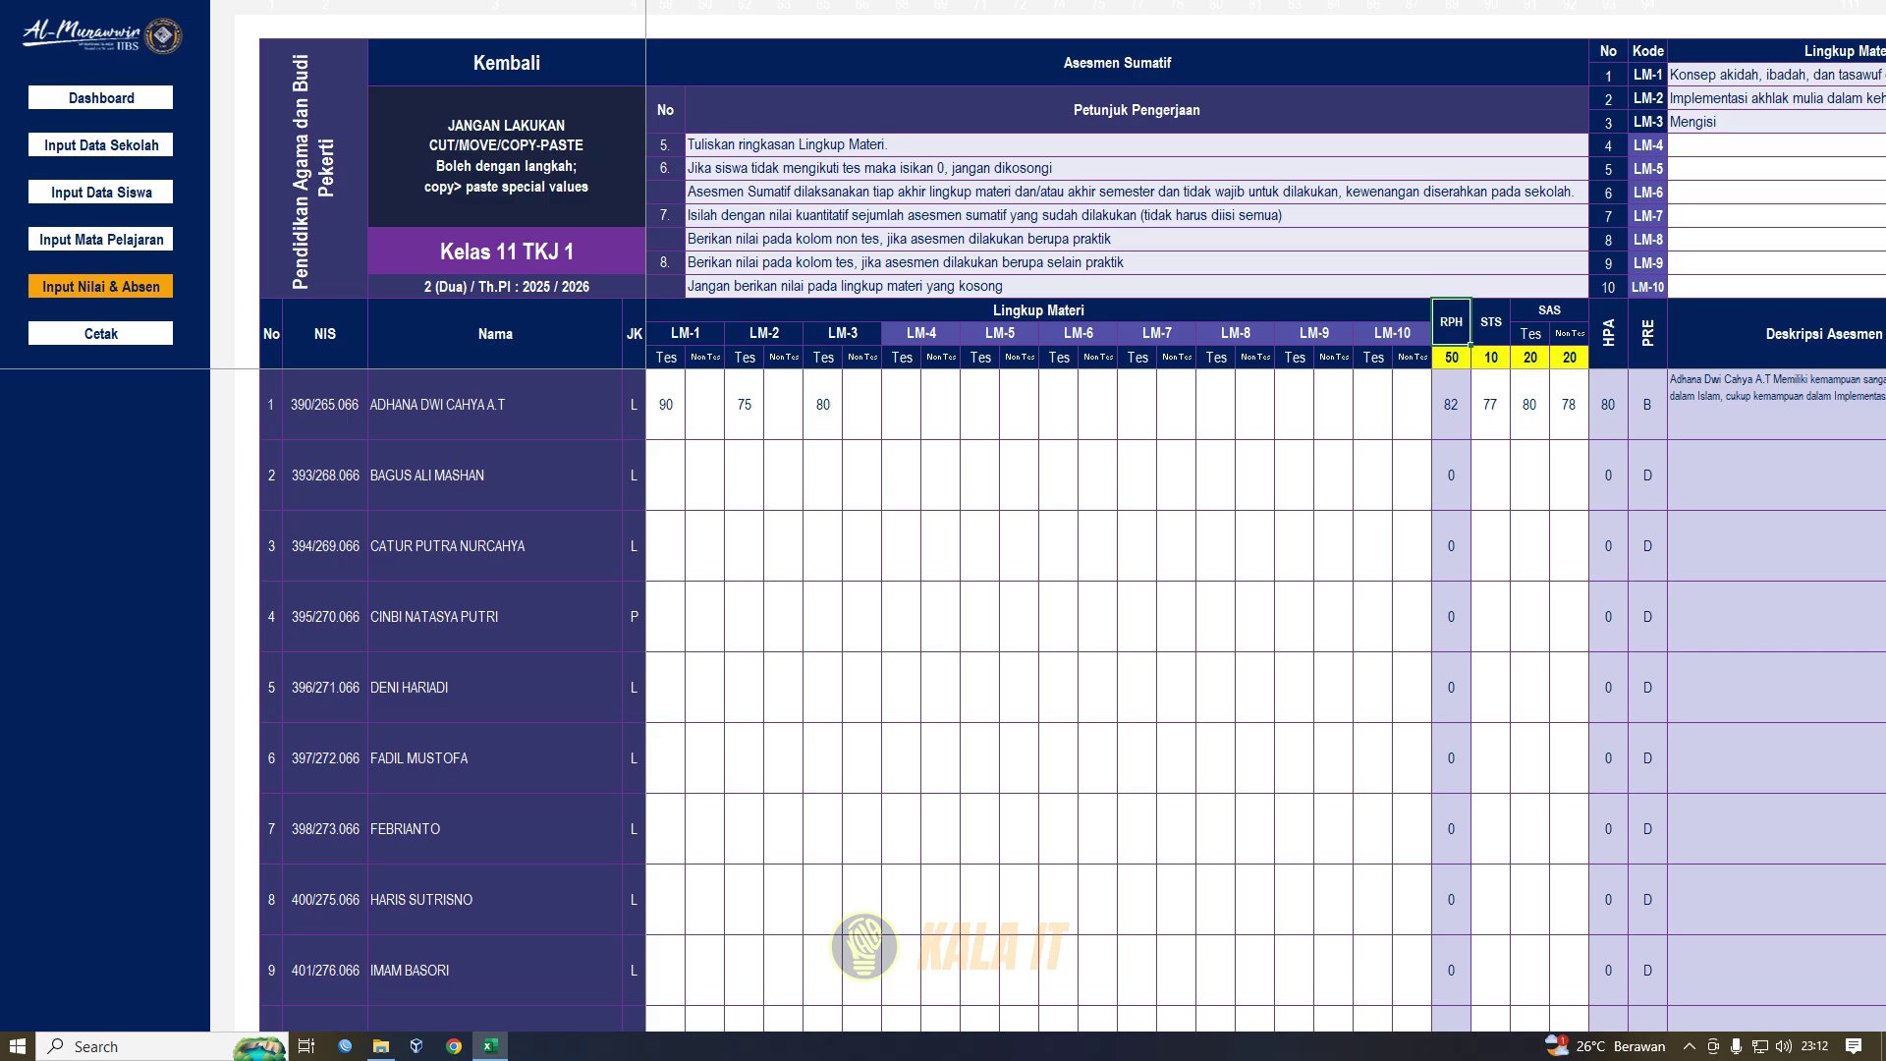
{"action": "left_click", "coordinate": [1452, 358]}
{"action": "left_click_drag", "start_coordinate": [667, 405], "coordinate": [1412, 405]}
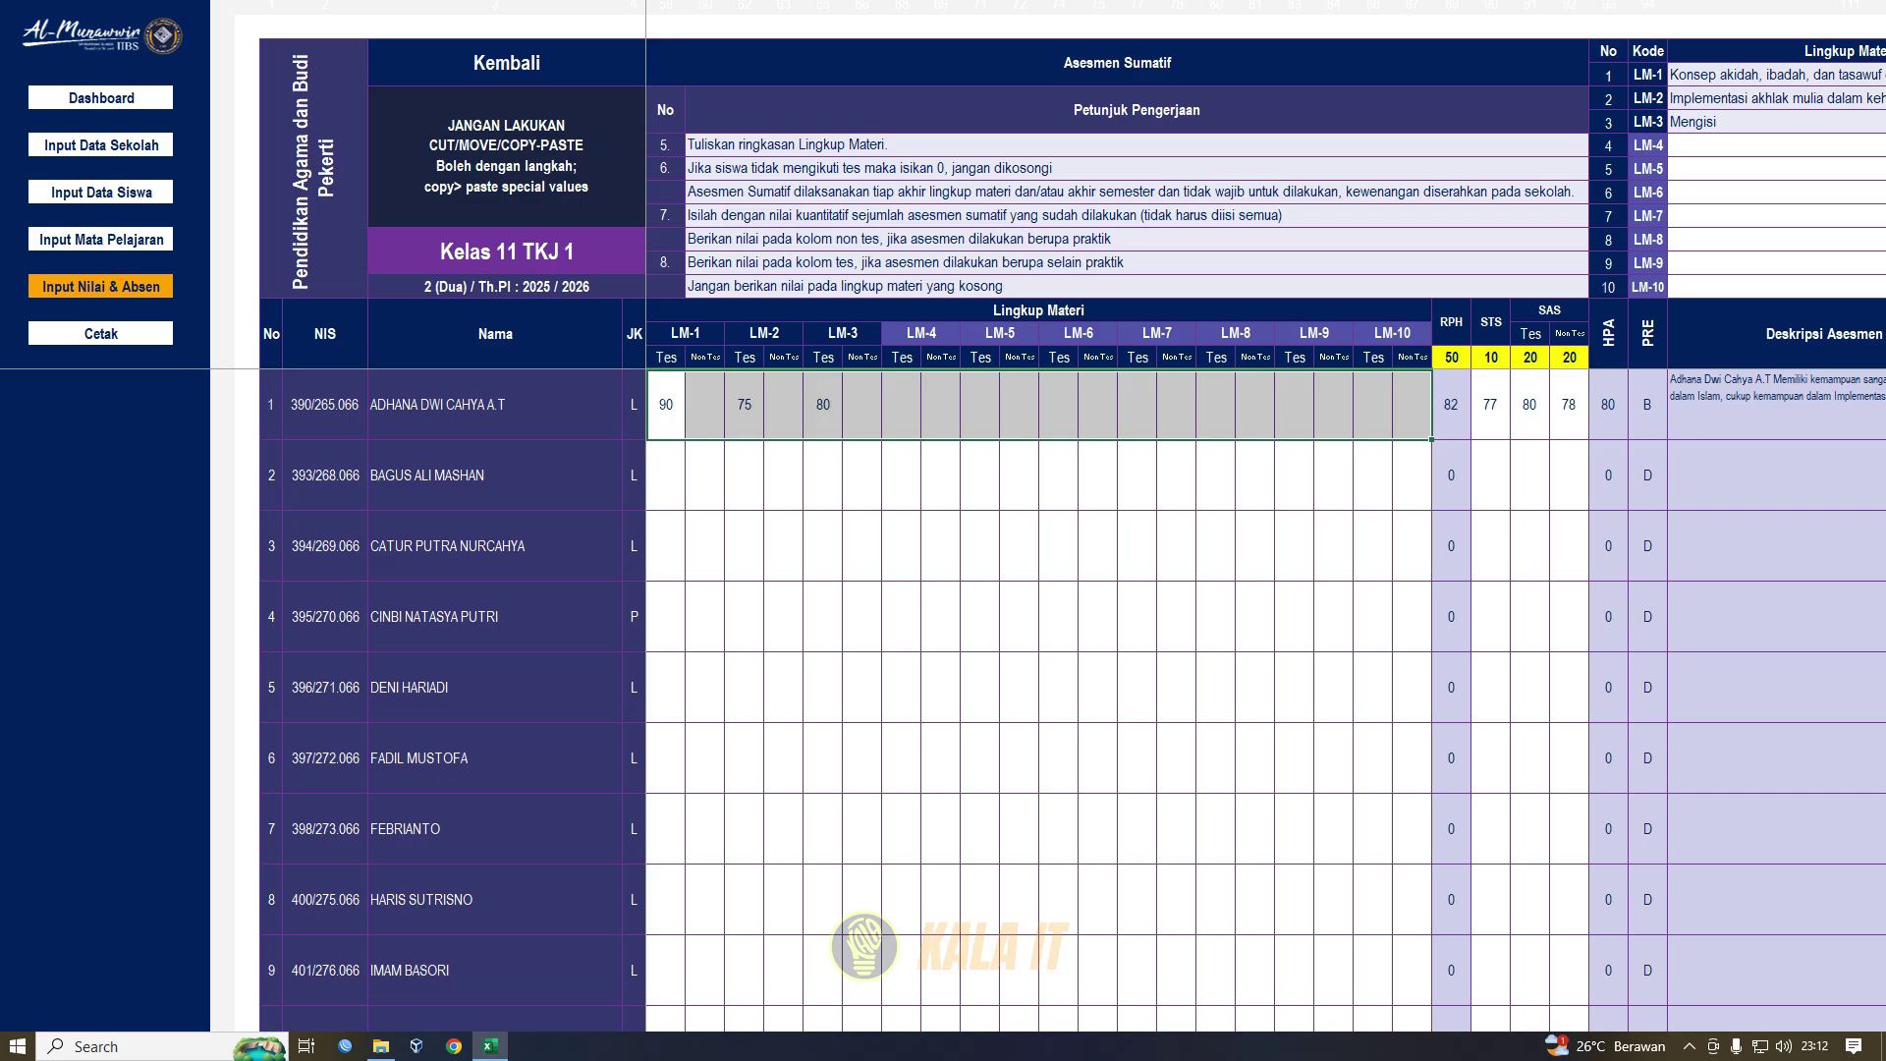
- Review student 1's RPH 82, STS 77 and SAS Tes 80 scores and the summative weight headers
{"action": "left_click", "coordinate": [1451, 405]}
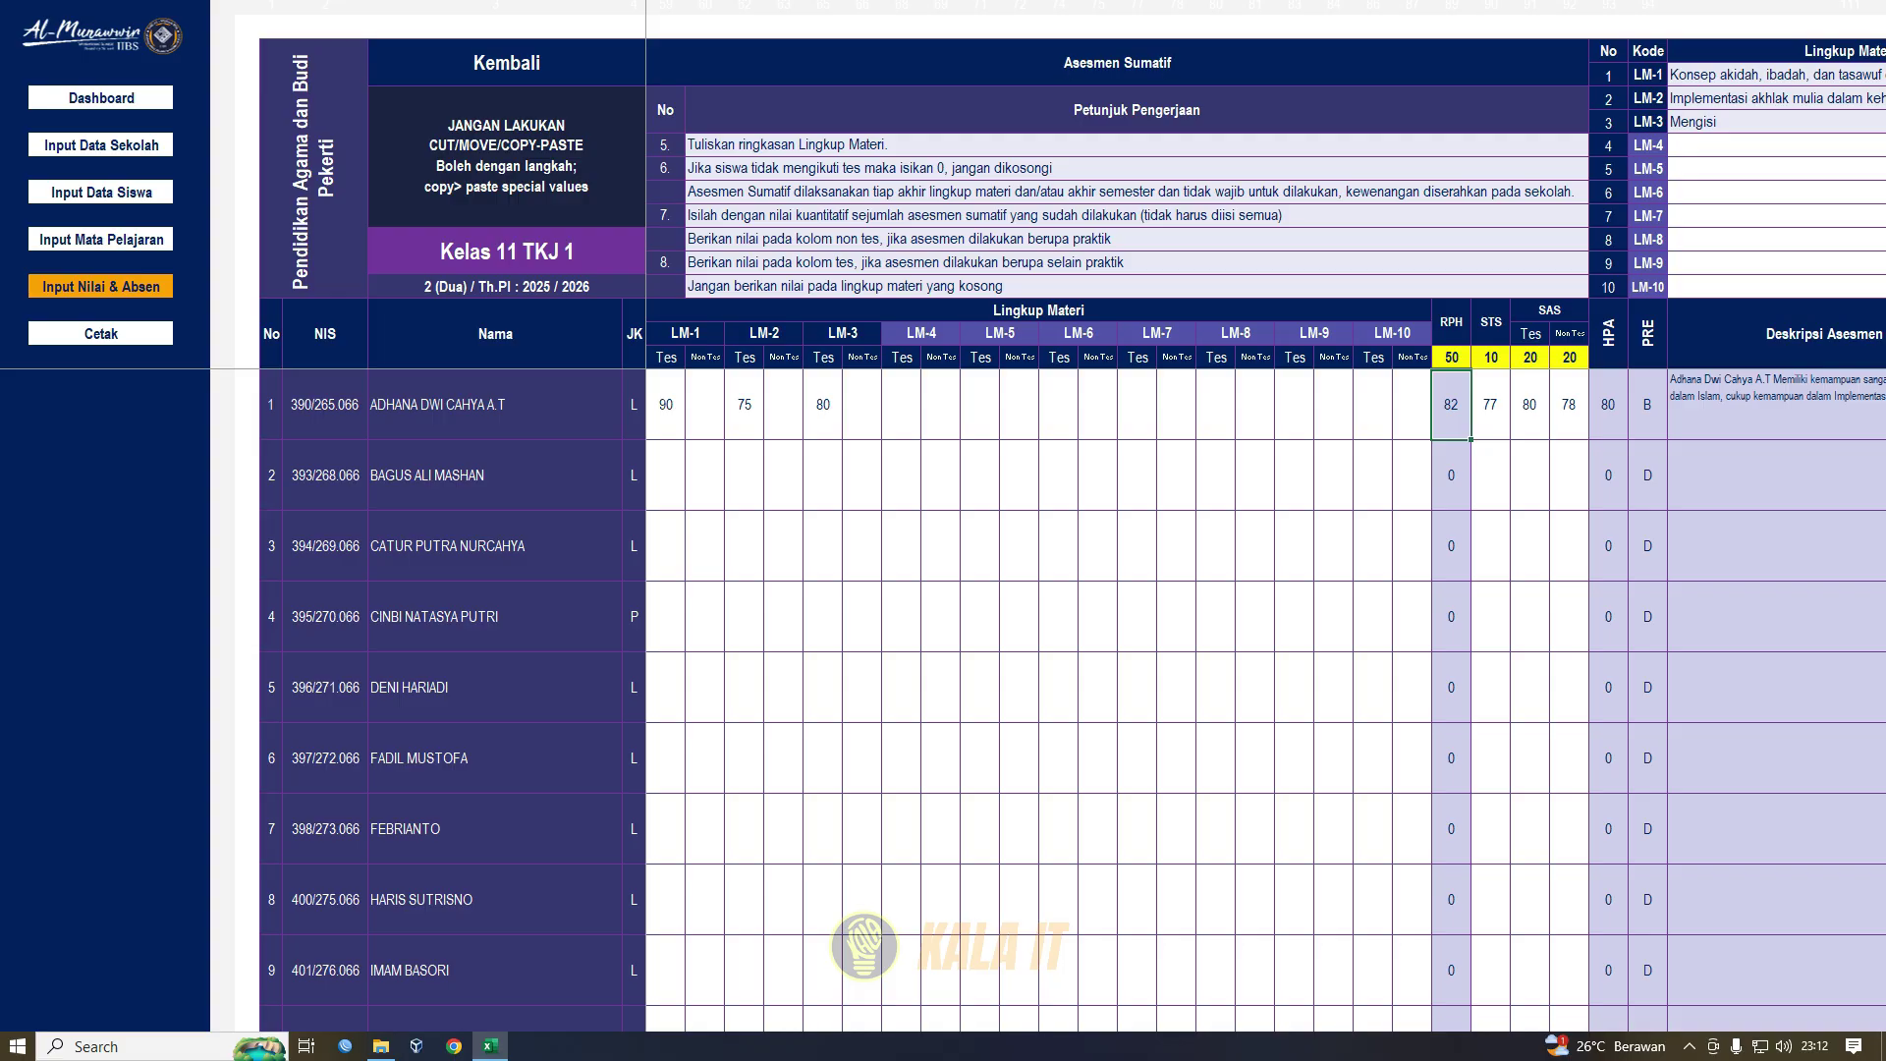
{"action": "left_click", "coordinate": [1490, 405]}
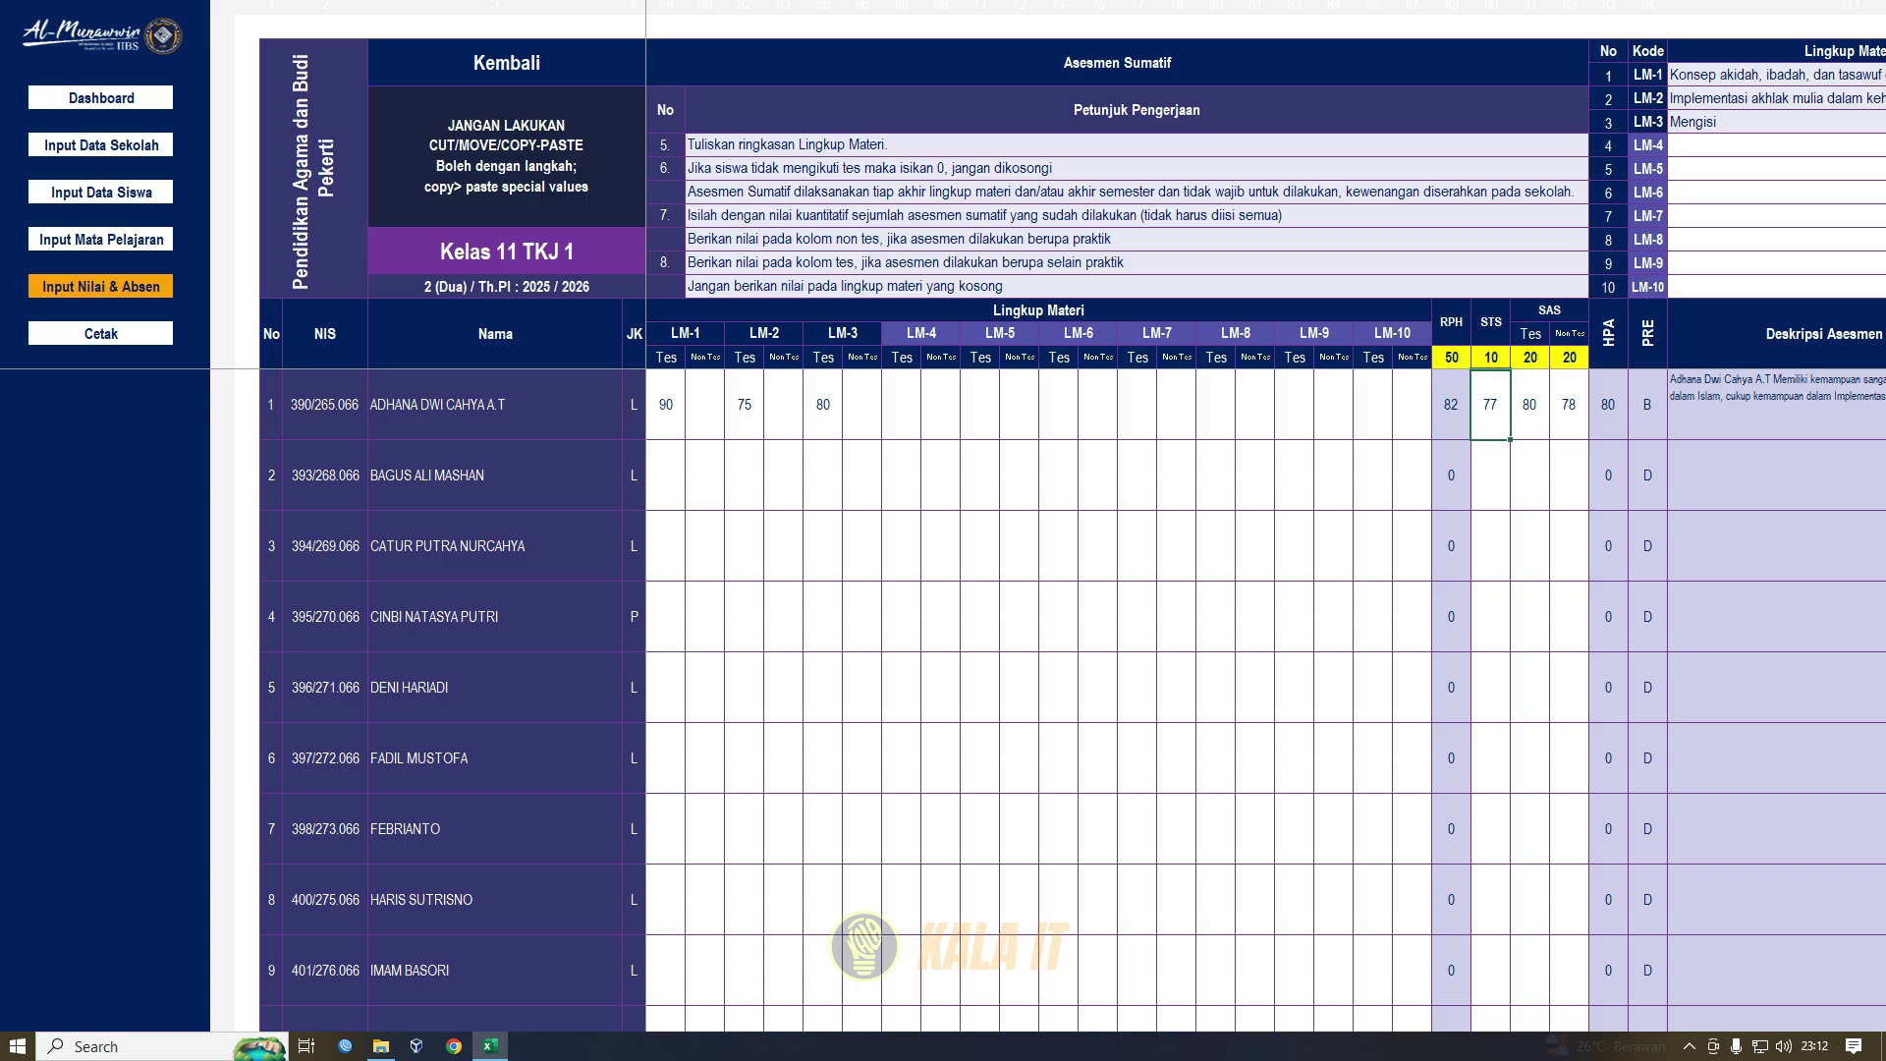
{"action": "left_click", "coordinate": [1530, 405]}
{"action": "left_click", "coordinate": [1490, 322]}
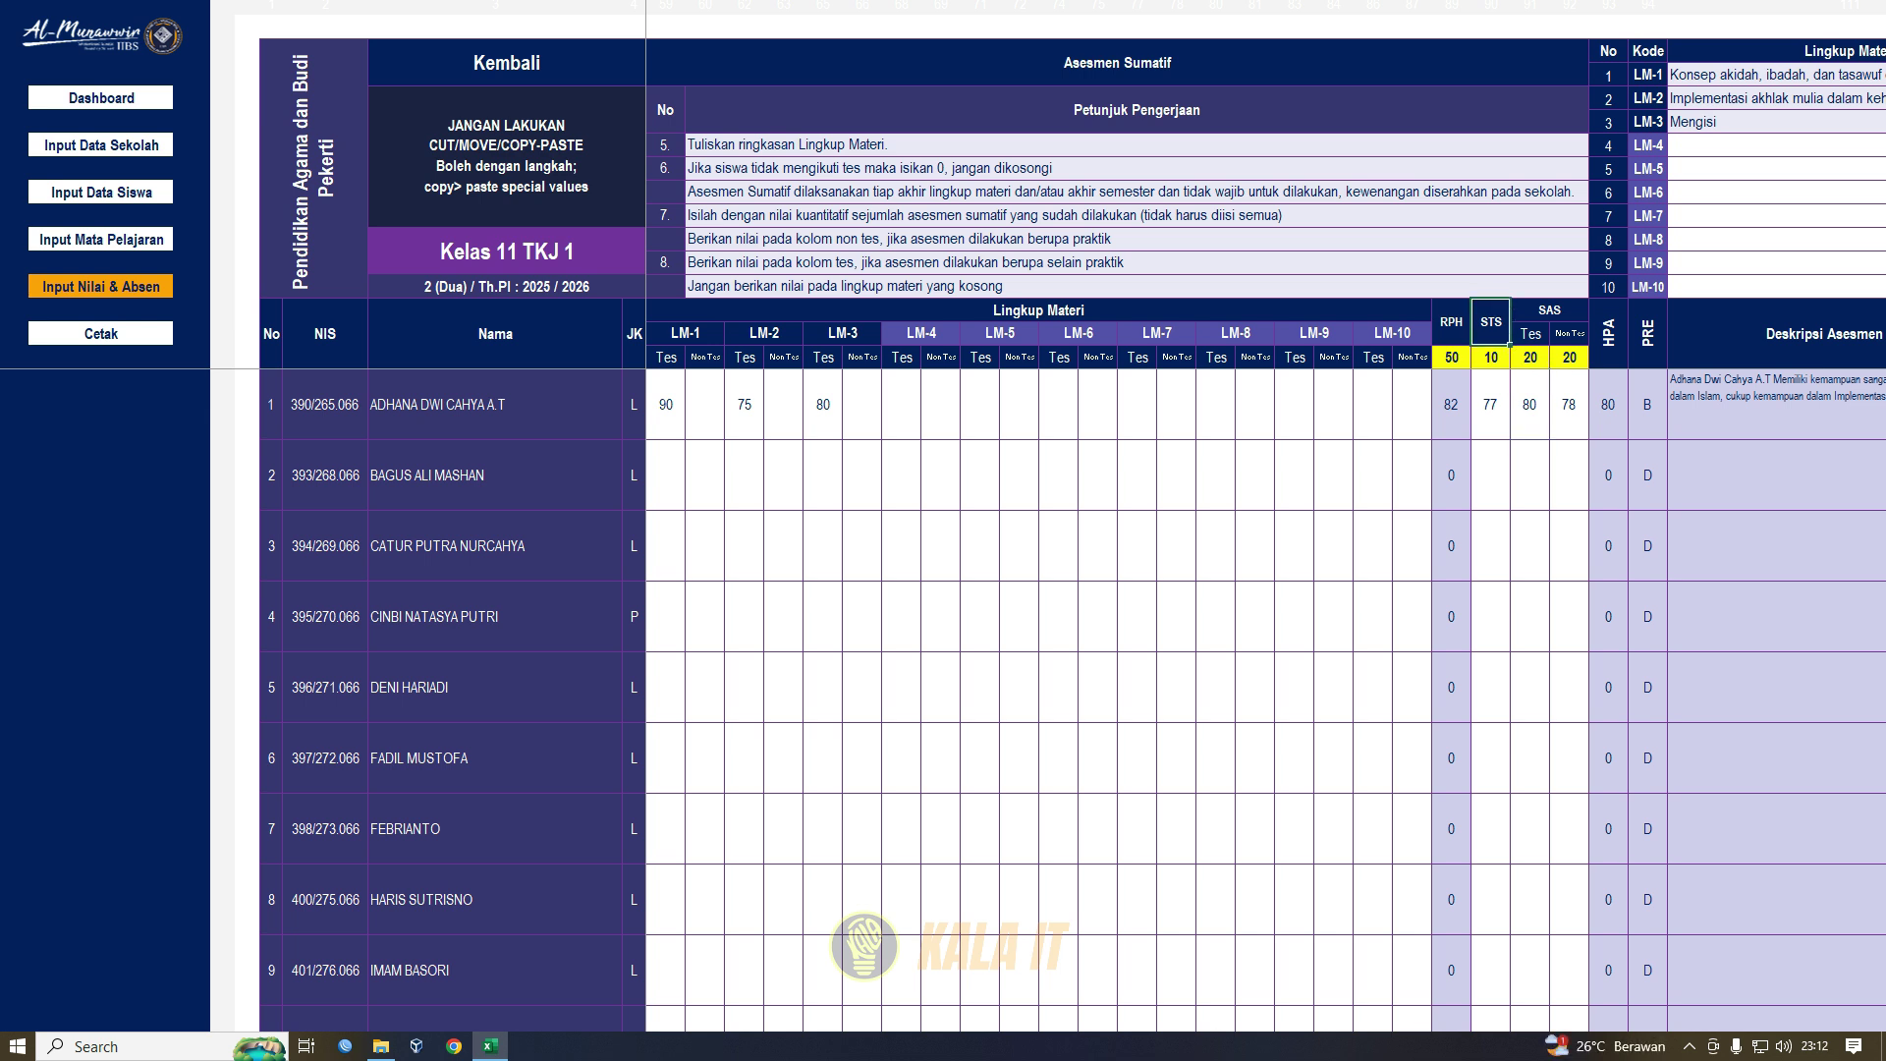
{"action": "left_click", "coordinate": [1549, 310]}
{"action": "key", "text": "Down"}
{"action": "key", "text": "Down"}
{"action": "key", "text": "Right"}
- Set weights STS 10 and SAS Tes 40, clear the SAS Non Tes weight and score 78, giving HPA 81
{"action": "left_click", "coordinate": [1491, 358]}
{"action": "type", "text": "10"}
{"action": "key", "text": "Tab"}
{"action": "type", "text": "40"}
{"action": "key", "text": "Tab"}
{"action": "key", "text": "BackSpace"}
{"action": "key", "text": "Return"}
{"action": "key", "text": "BackSpace"}
{"action": "key", "text": "Return"}
{"action": "left_click", "coordinate": [1608, 405]}
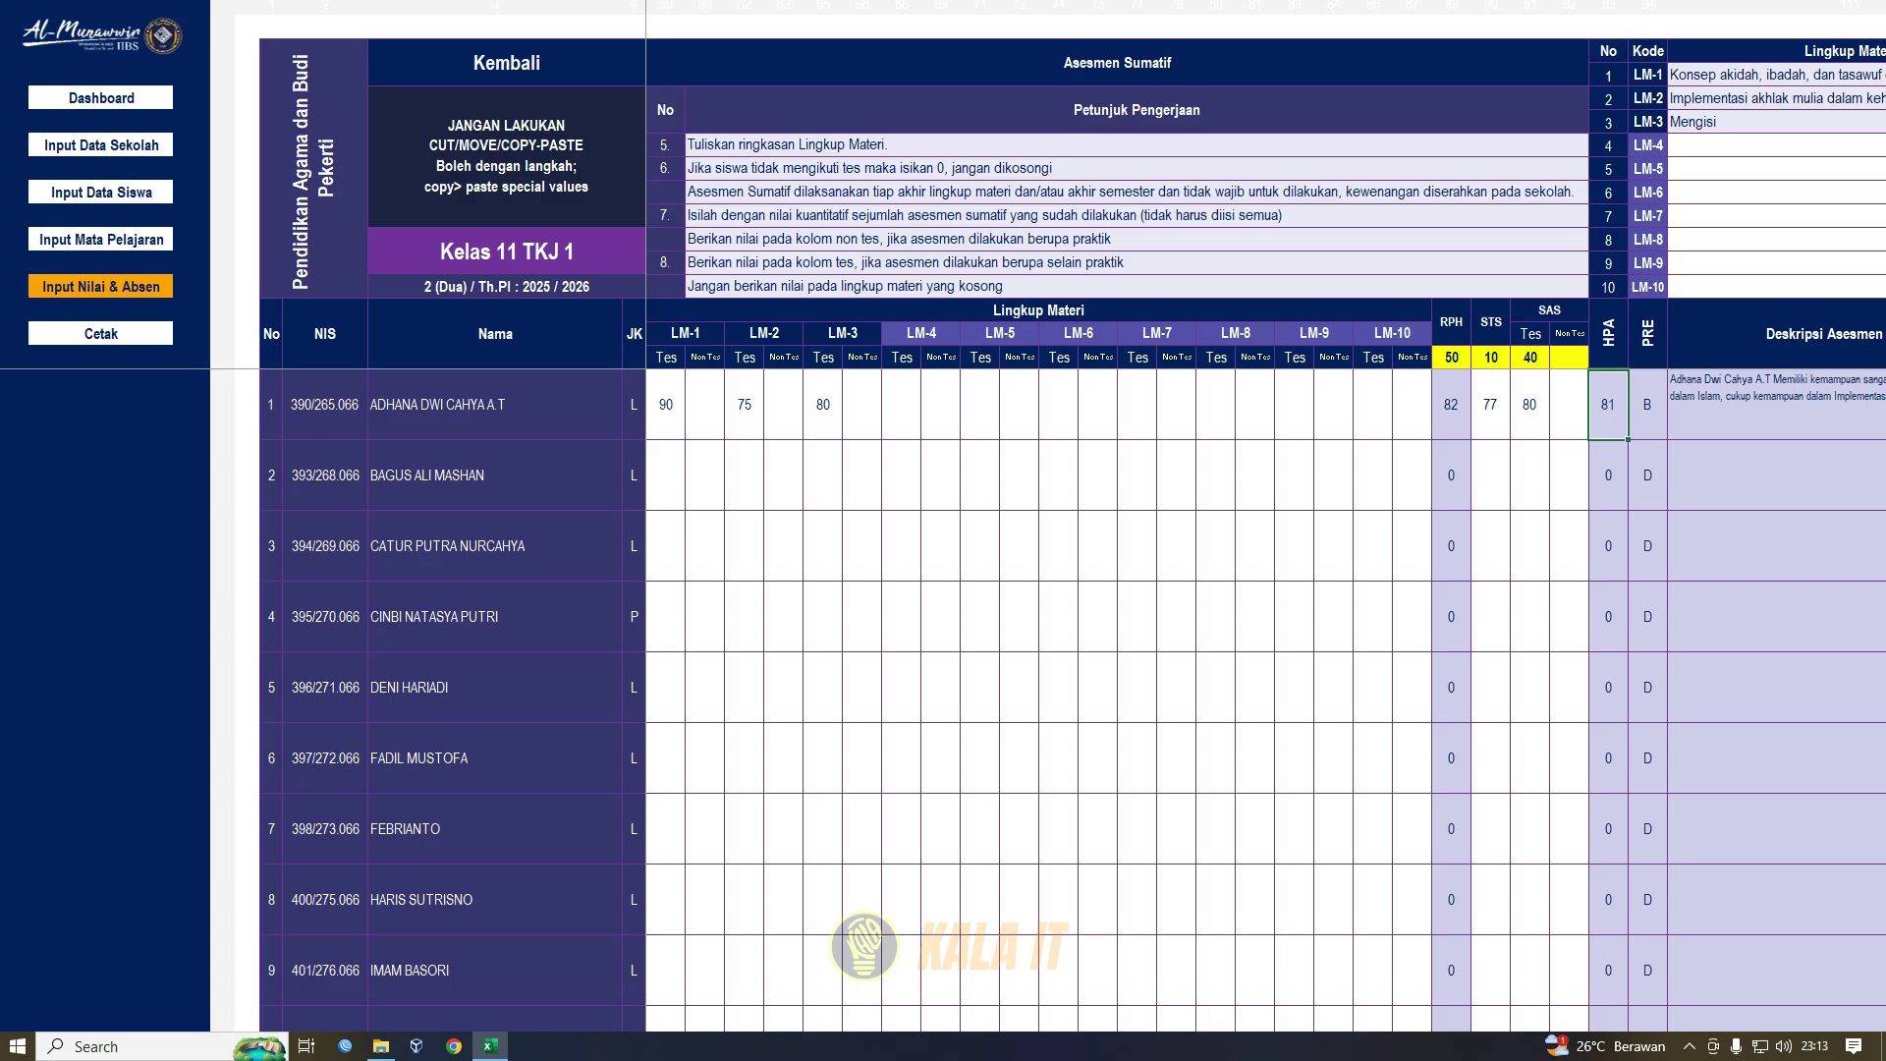
- Review student 1's PRE grade B, LM-1 to LM-10 scores and description, then go back via Kembali
{"action": "left_click", "coordinate": [1647, 405]}
{"action": "left_click", "coordinate": [1769, 405]}
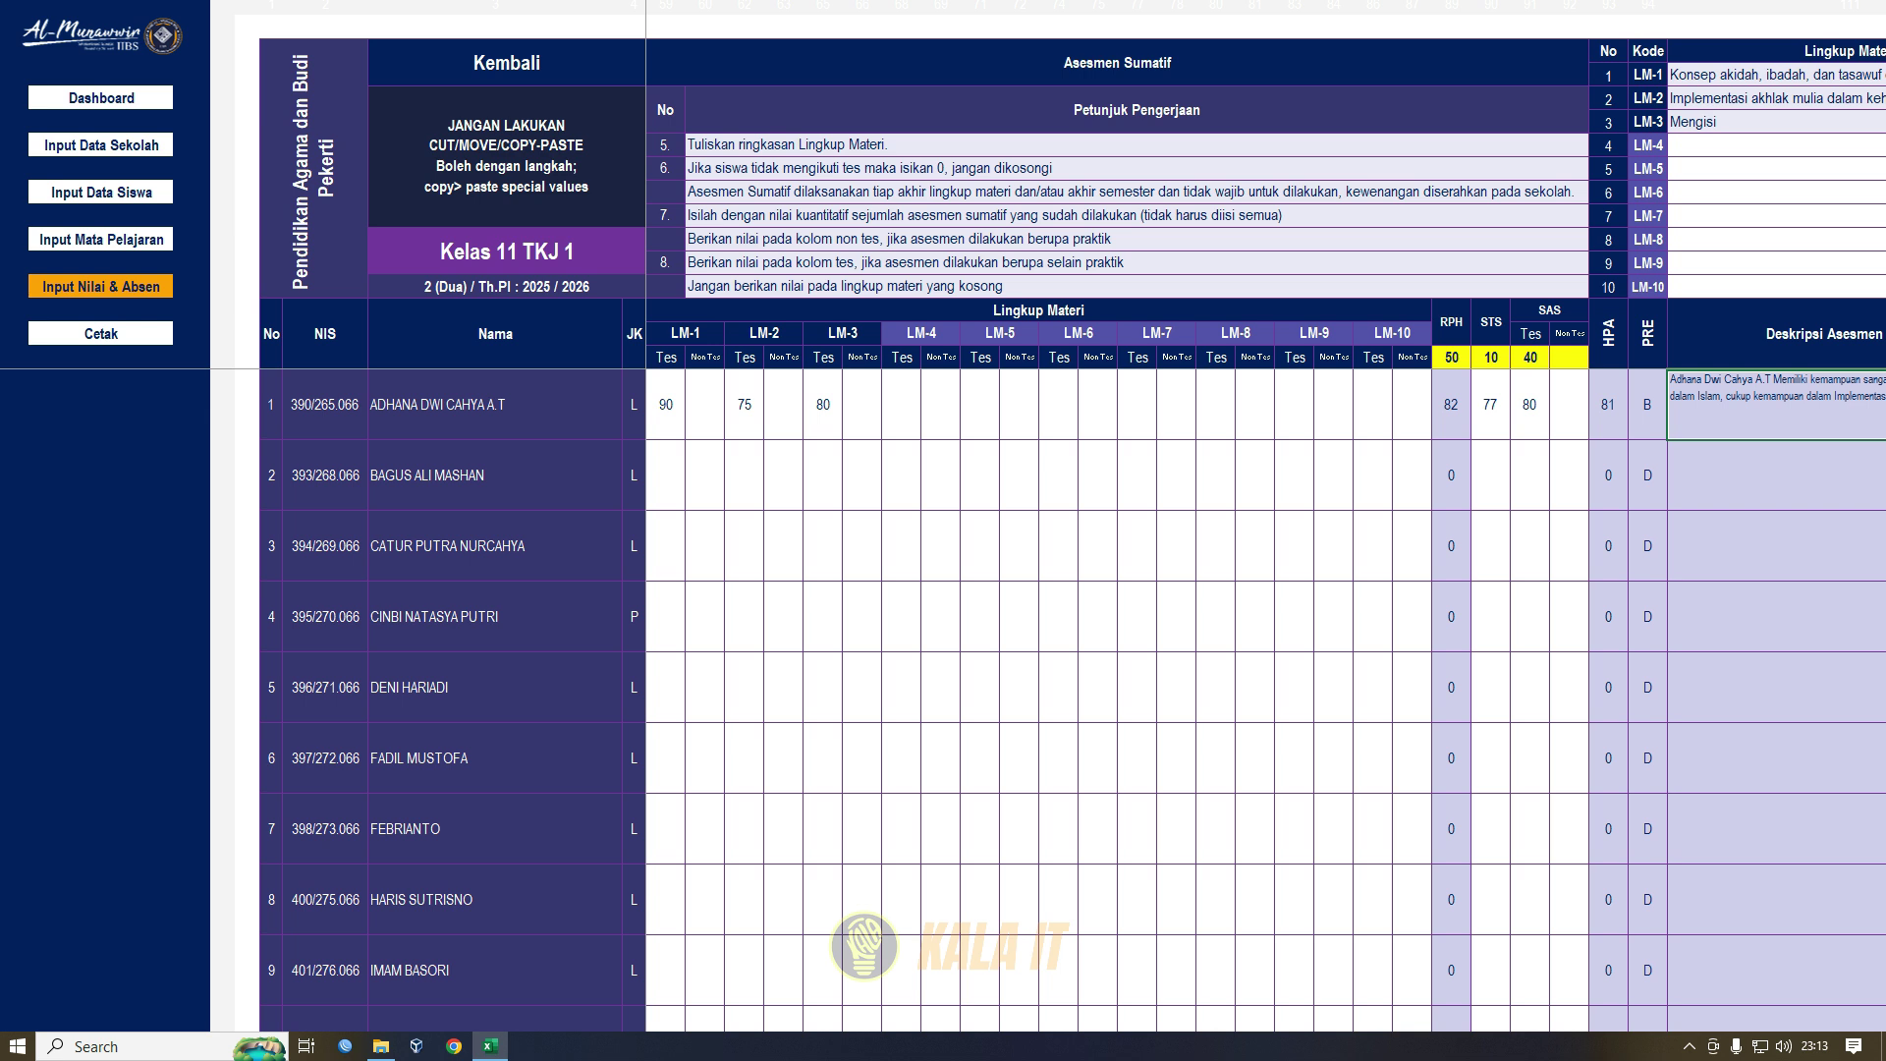
{"action": "left_click_drag", "start_coordinate": [666, 405], "coordinate": [1412, 405]}
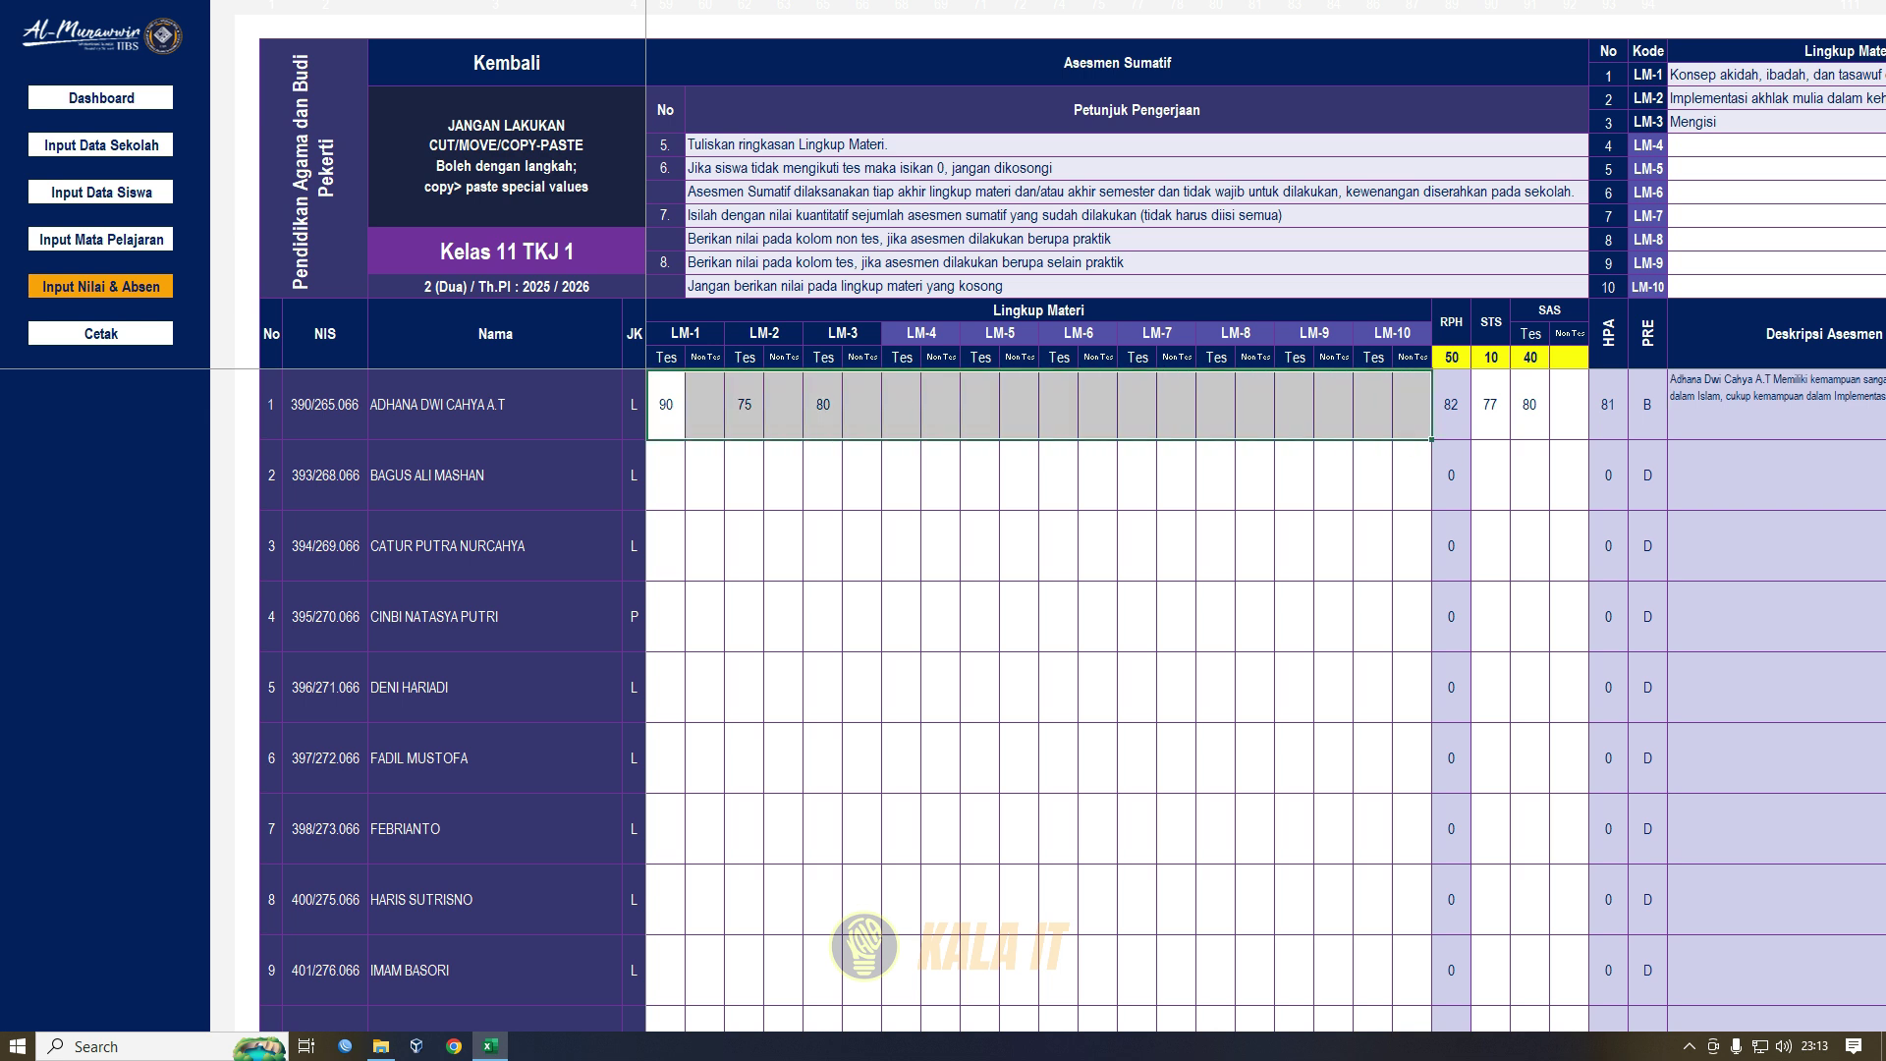
{"action": "left_click", "coordinate": [1777, 405]}
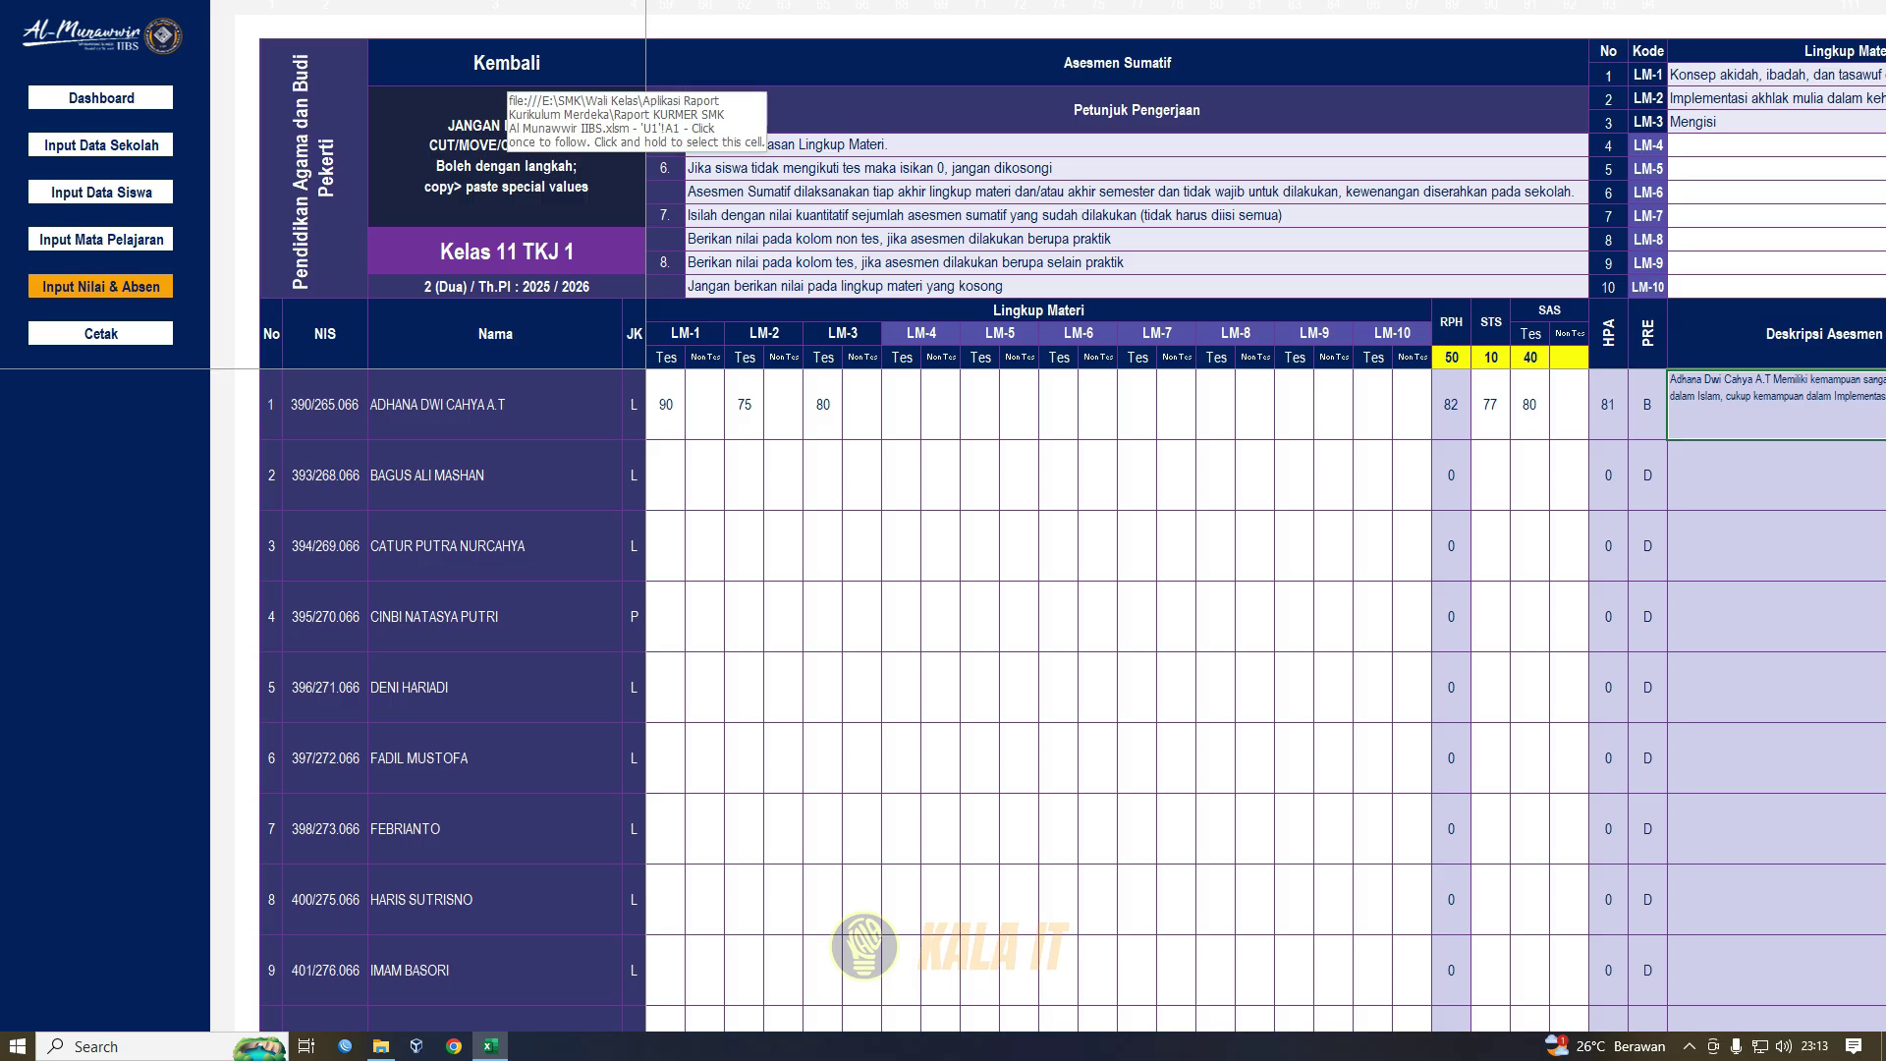
{"action": "left_click", "coordinate": [503, 69]}
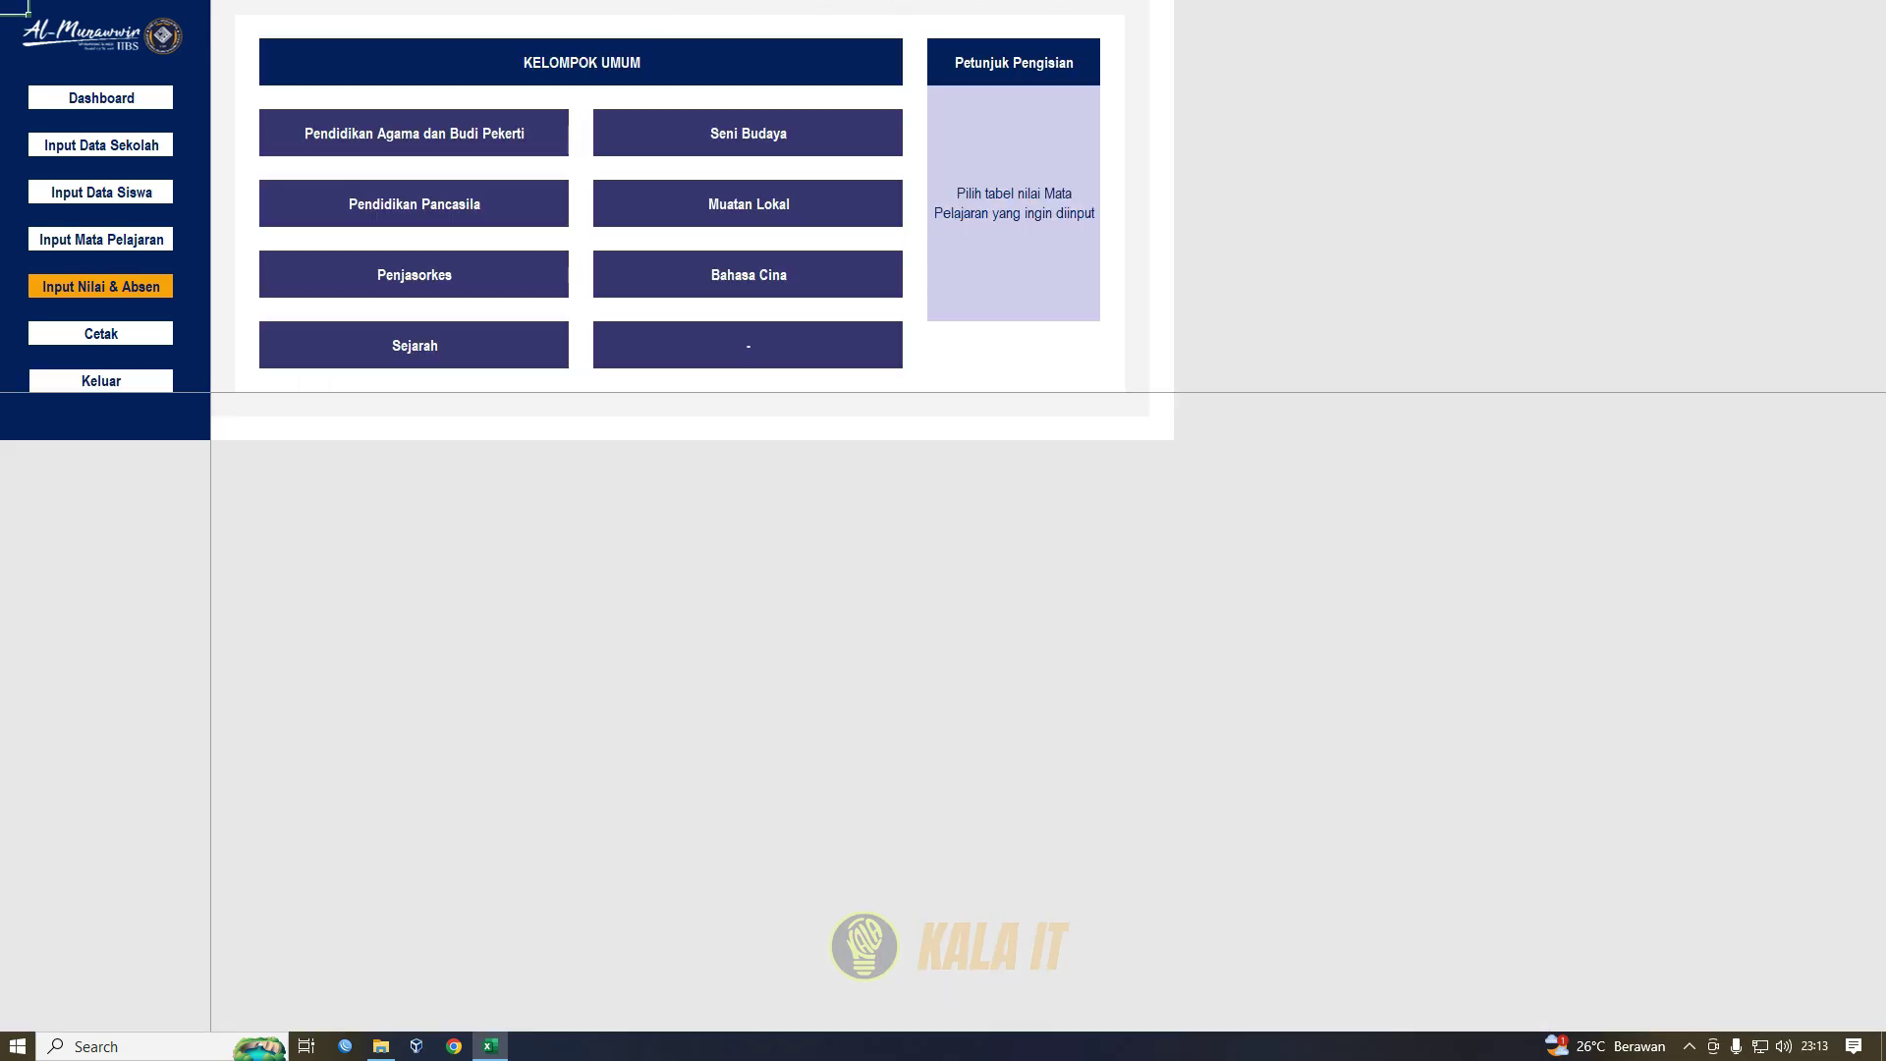
- Open the Ekstrakurikuler & Absensi DKN sheet and check student 1's S, I and A attendance counts
{"action": "left_click", "coordinate": [100, 286]}
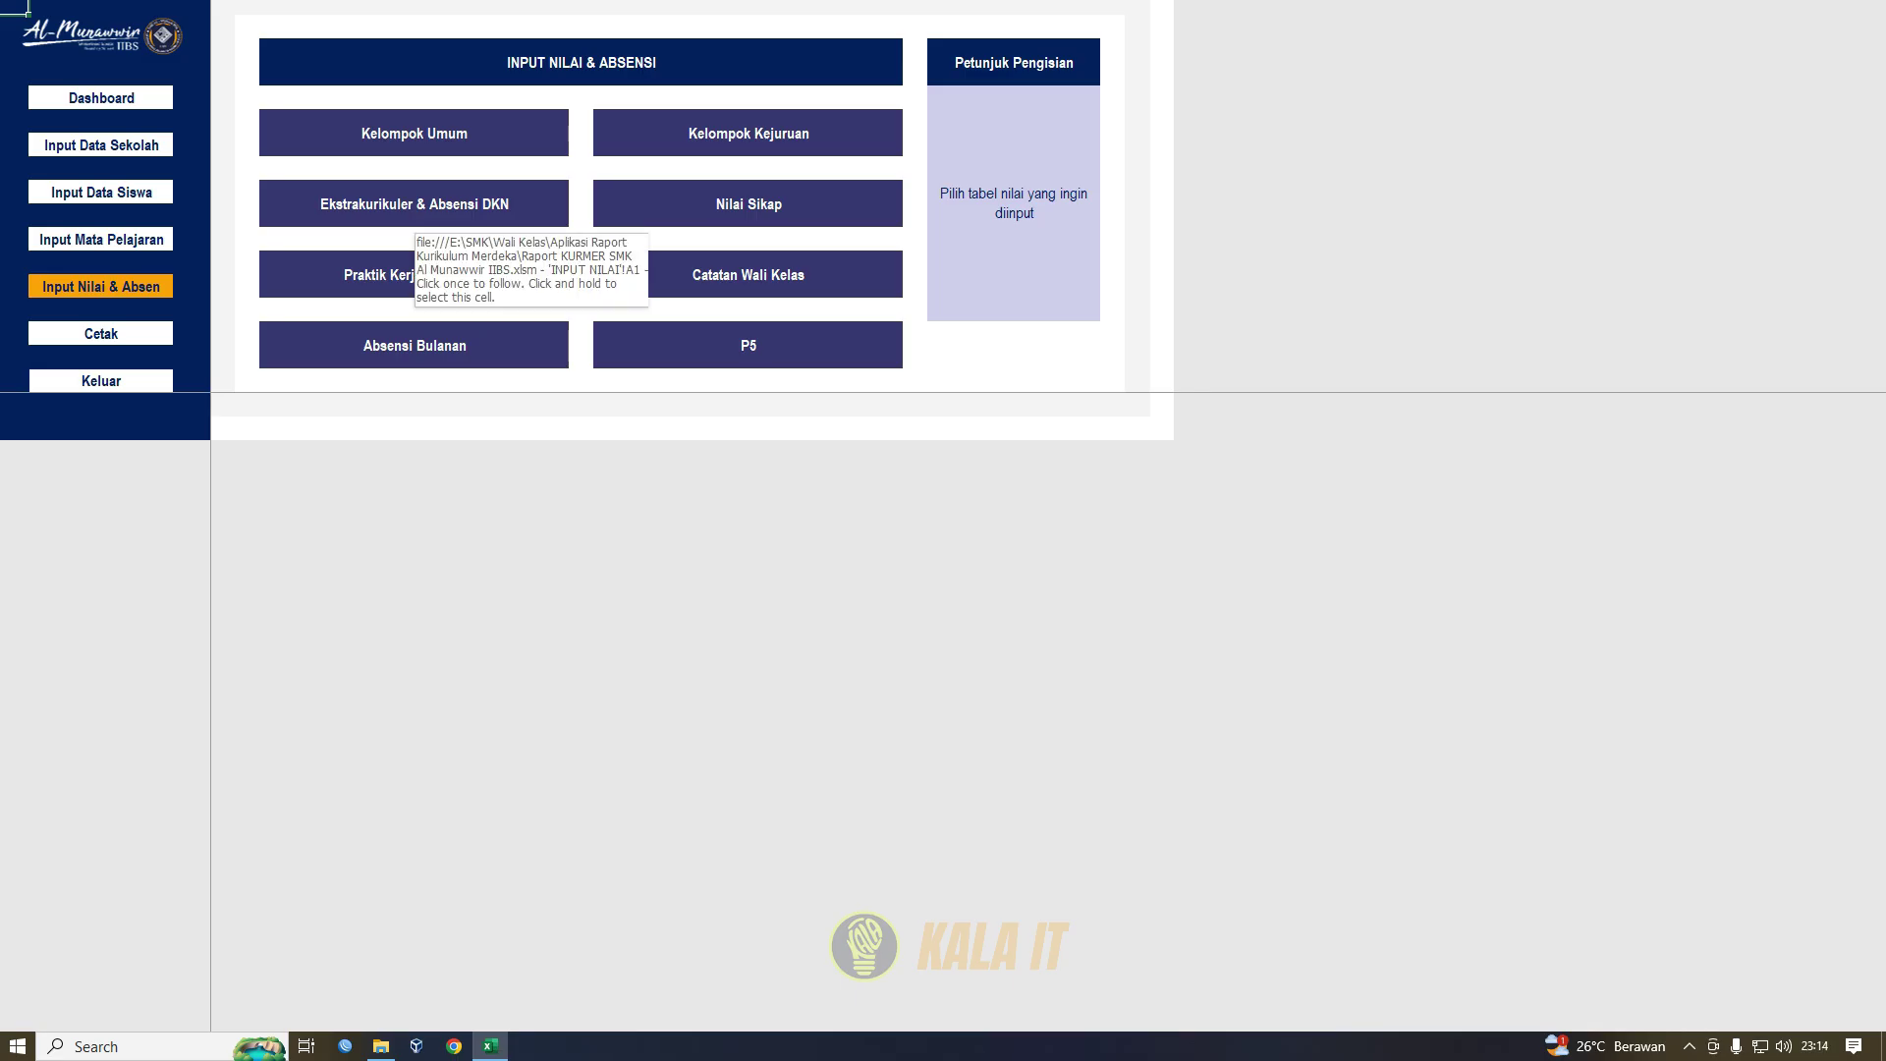
{"action": "left_click", "coordinate": [414, 211]}
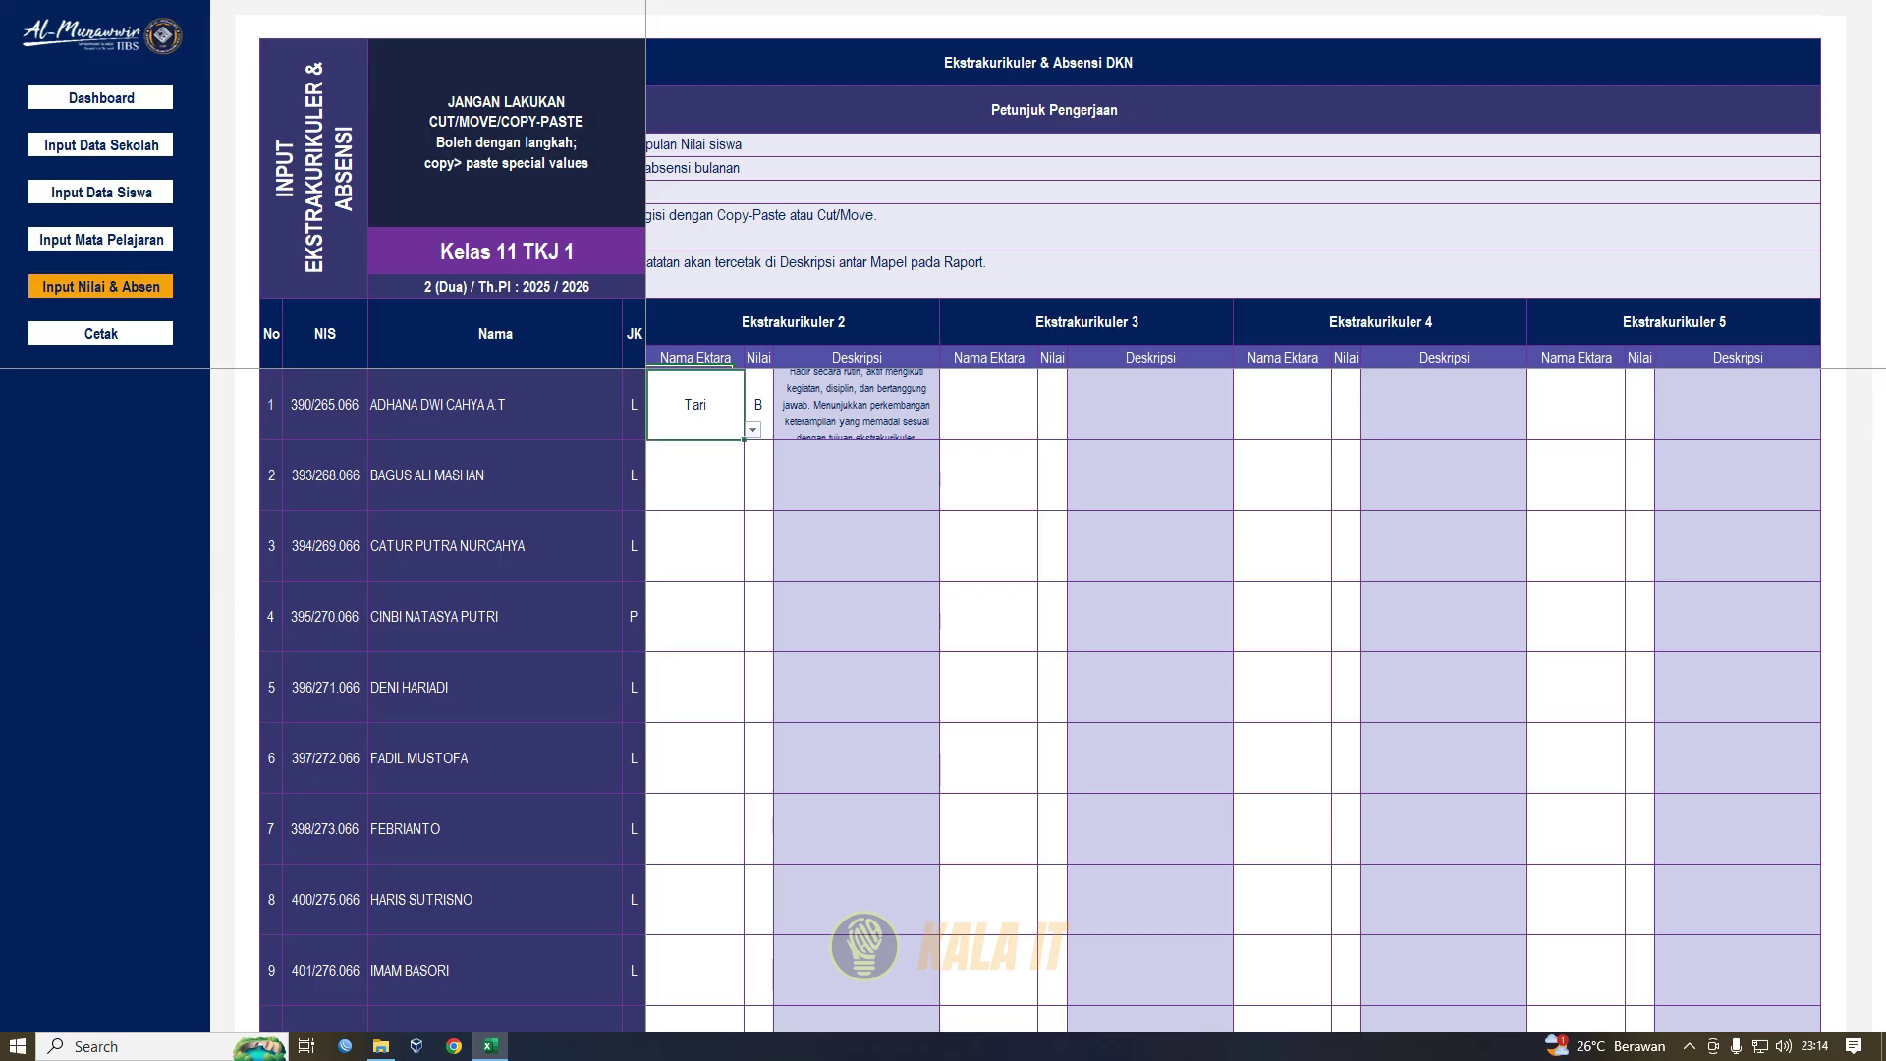
{"action": "left_click_drag", "start_coordinate": [694, 404], "coordinate": [560, 404]}
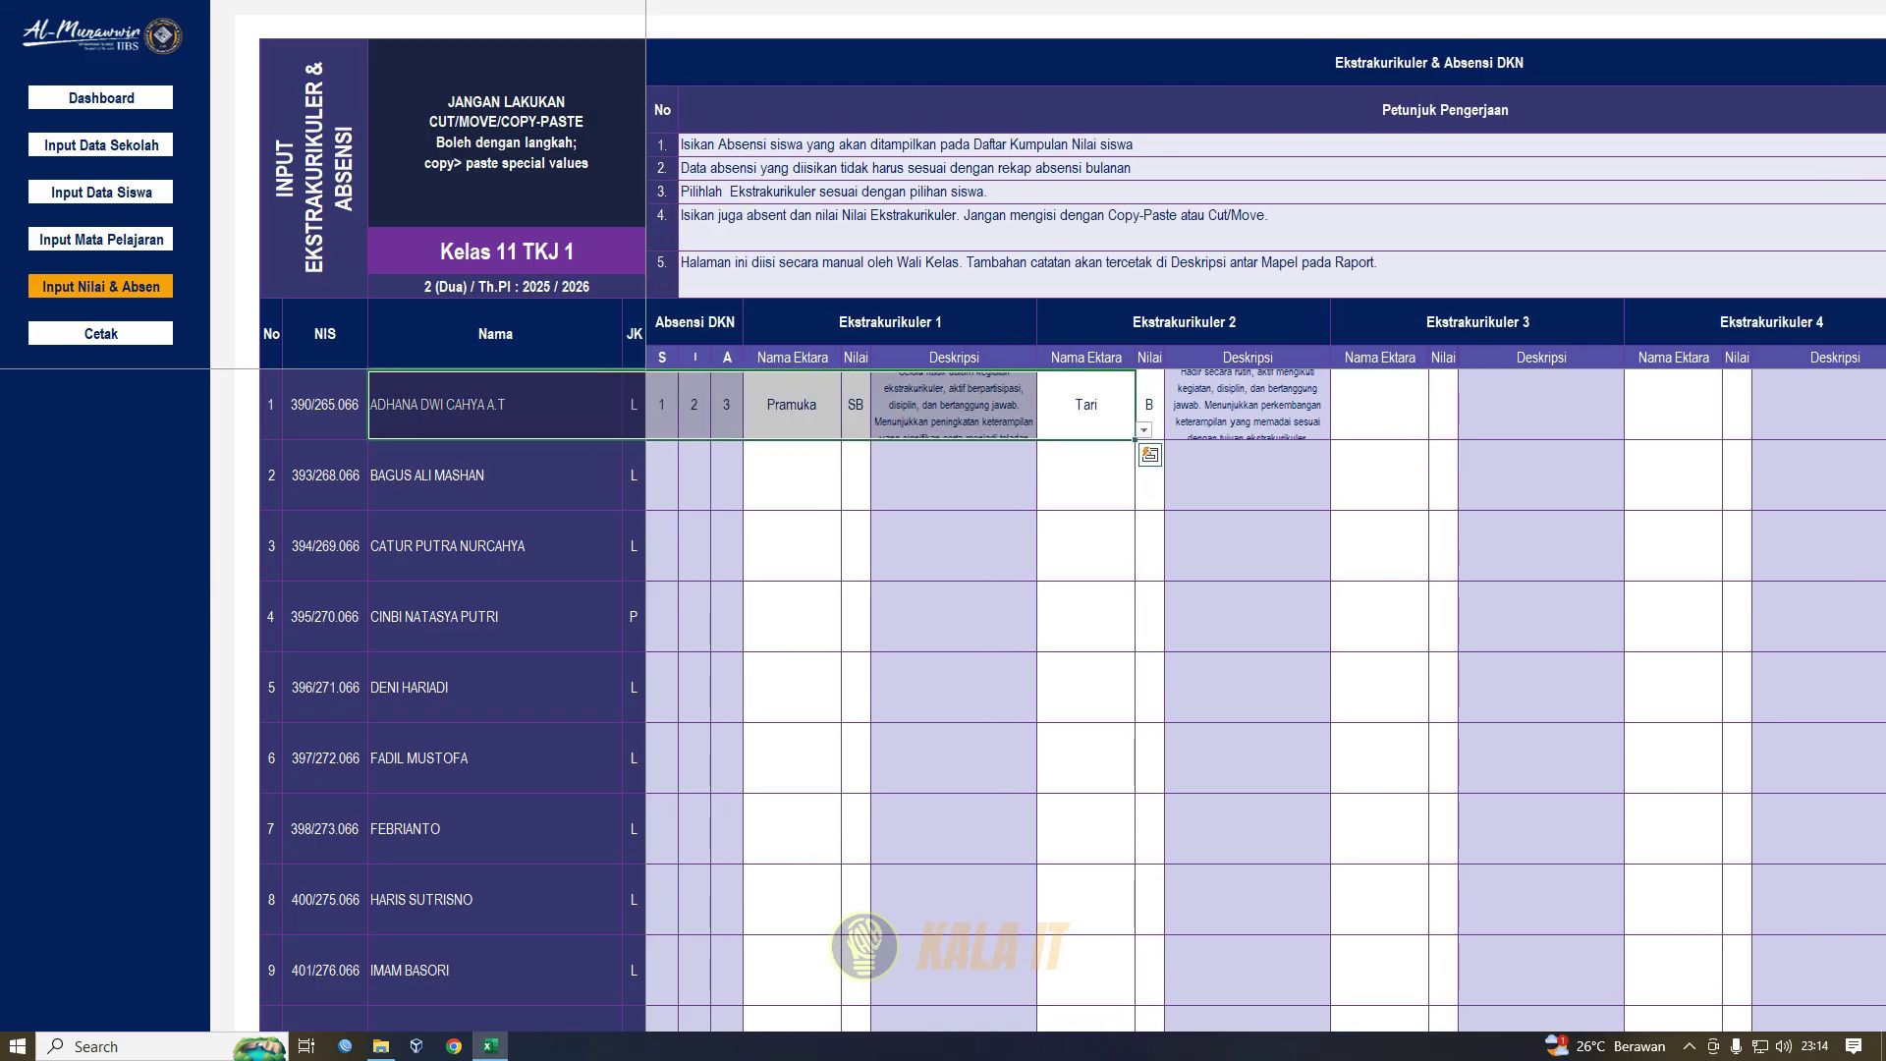
{"action": "left_click", "coordinate": [695, 322]}
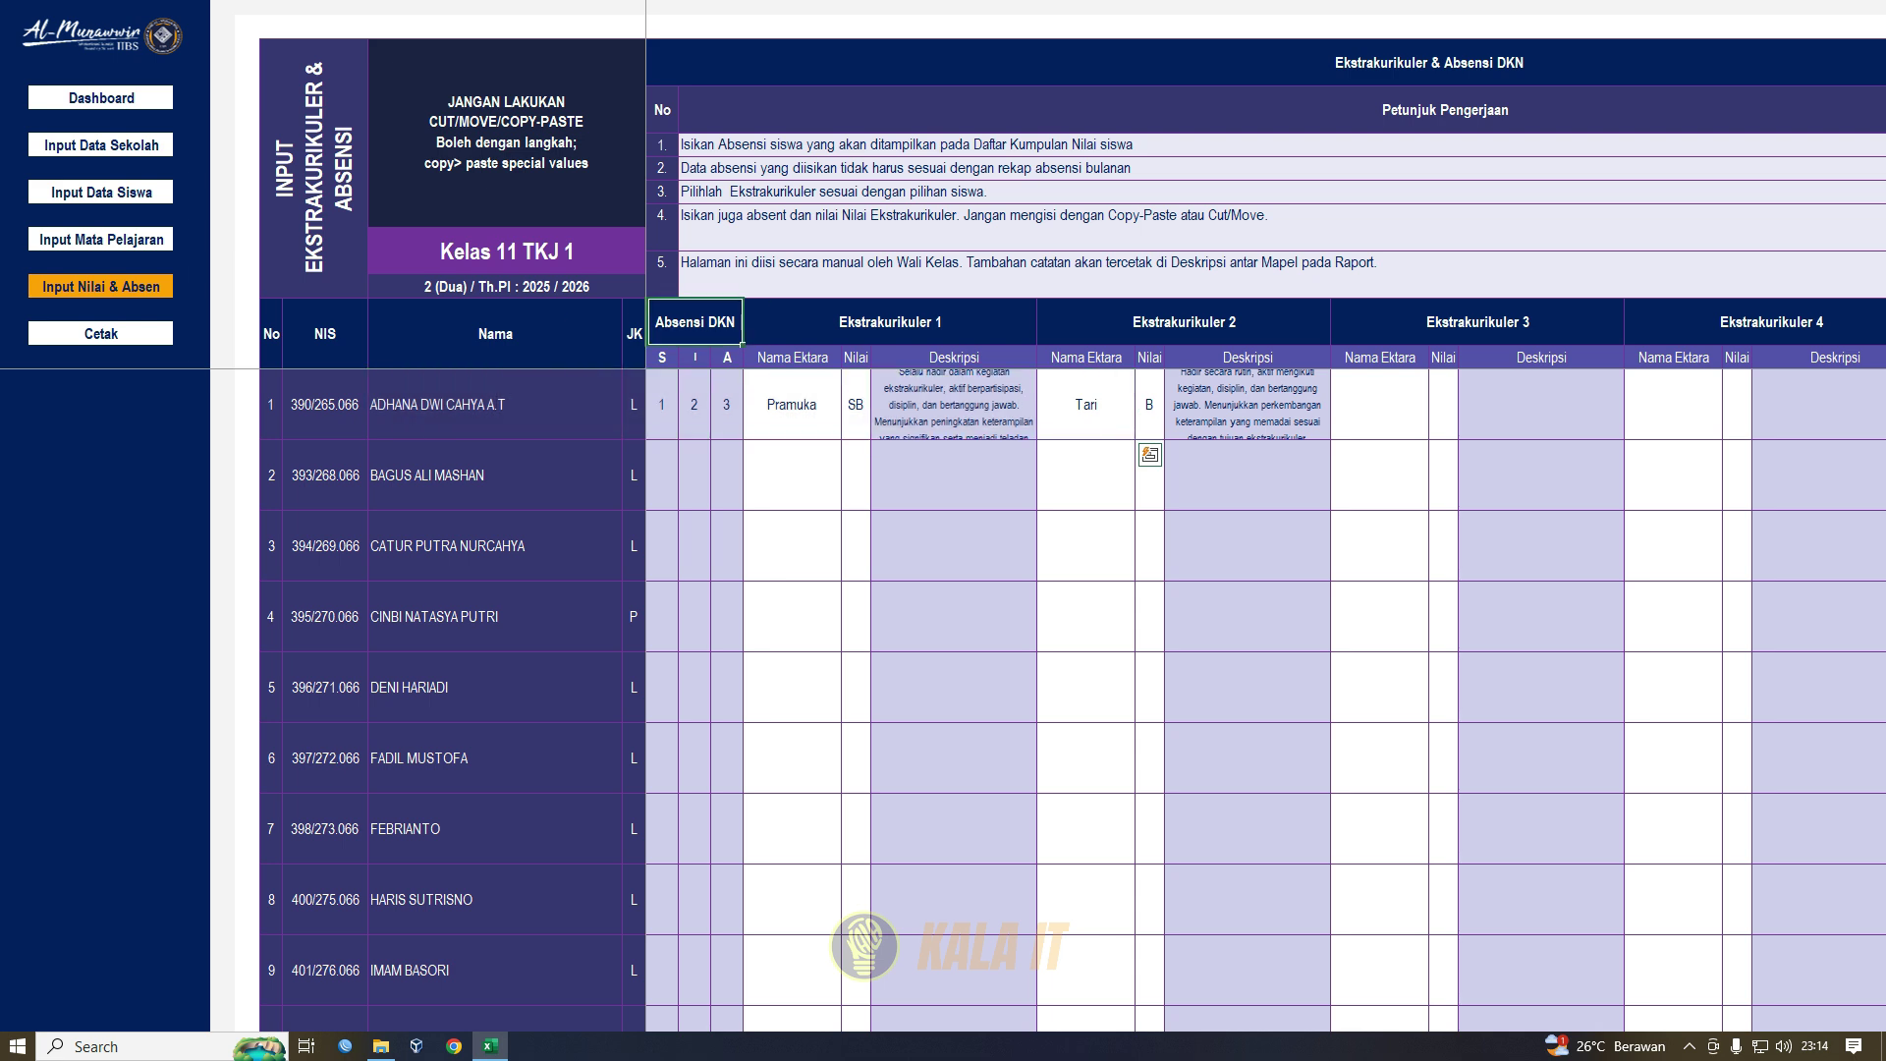
{"action": "left_click", "coordinate": [662, 405]}
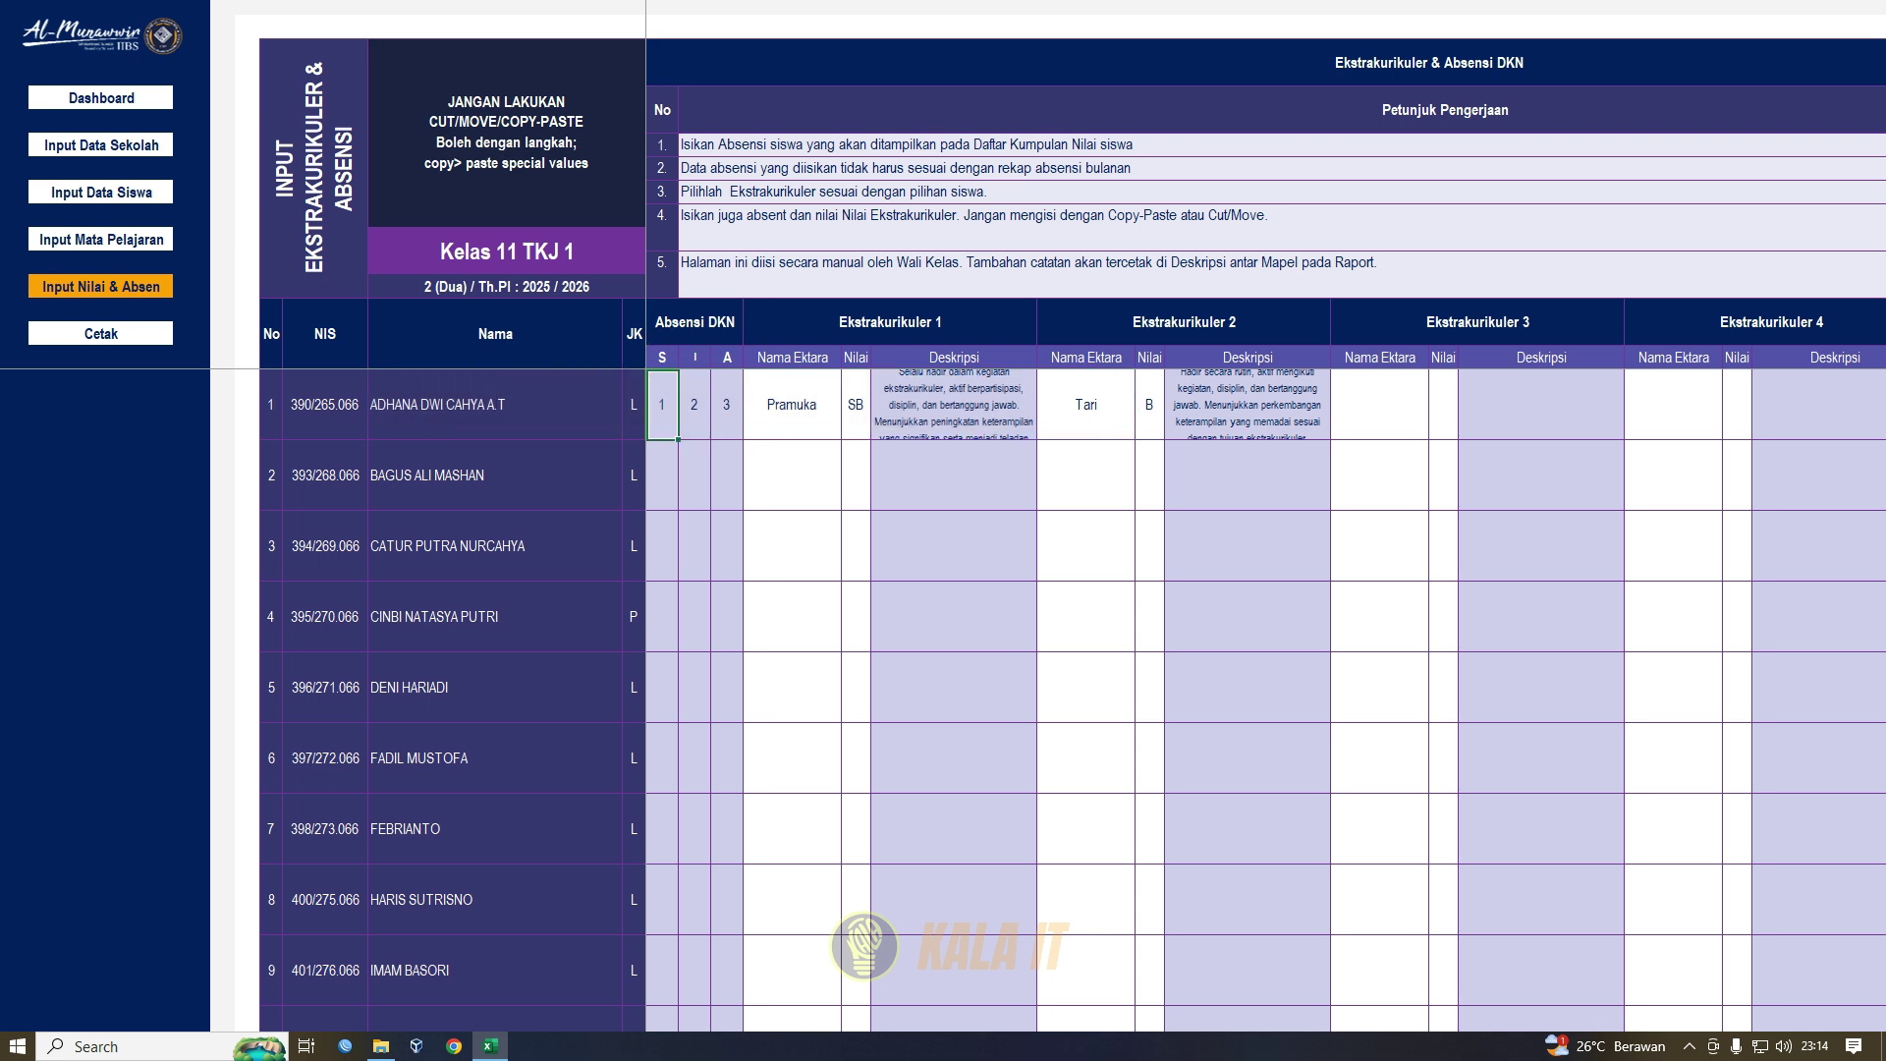
{"action": "left_click", "coordinate": [694, 404]}
{"action": "left_click", "coordinate": [727, 405]}
{"action": "left_click", "coordinate": [662, 405]}
- Review the Ekstrakurikuler 1–3 headers and student 1's Pramuka choice list, then switch to Input Mata Pelajaran
{"action": "left_click_drag", "start_coordinate": [891, 322], "coordinate": [1827, 323]}
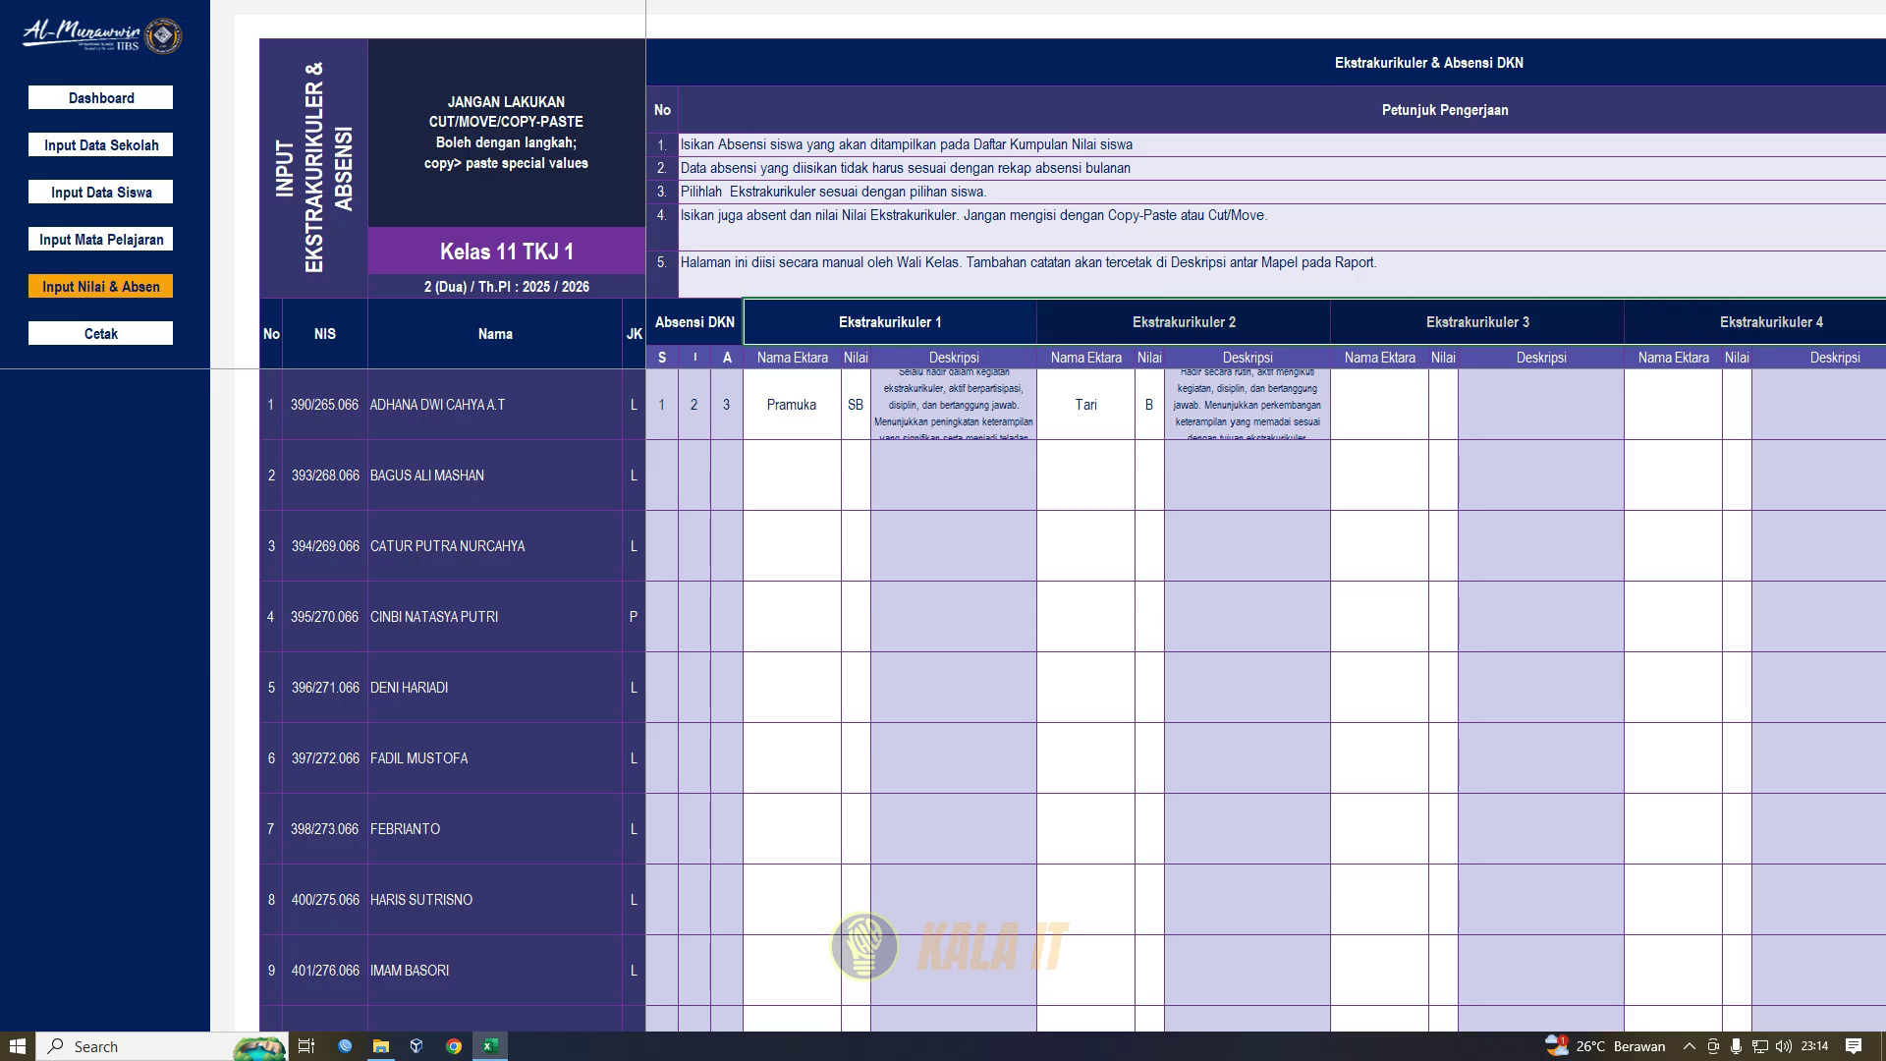
{"action": "left_click_drag", "start_coordinate": [1827, 323], "coordinate": [1883, 323]}
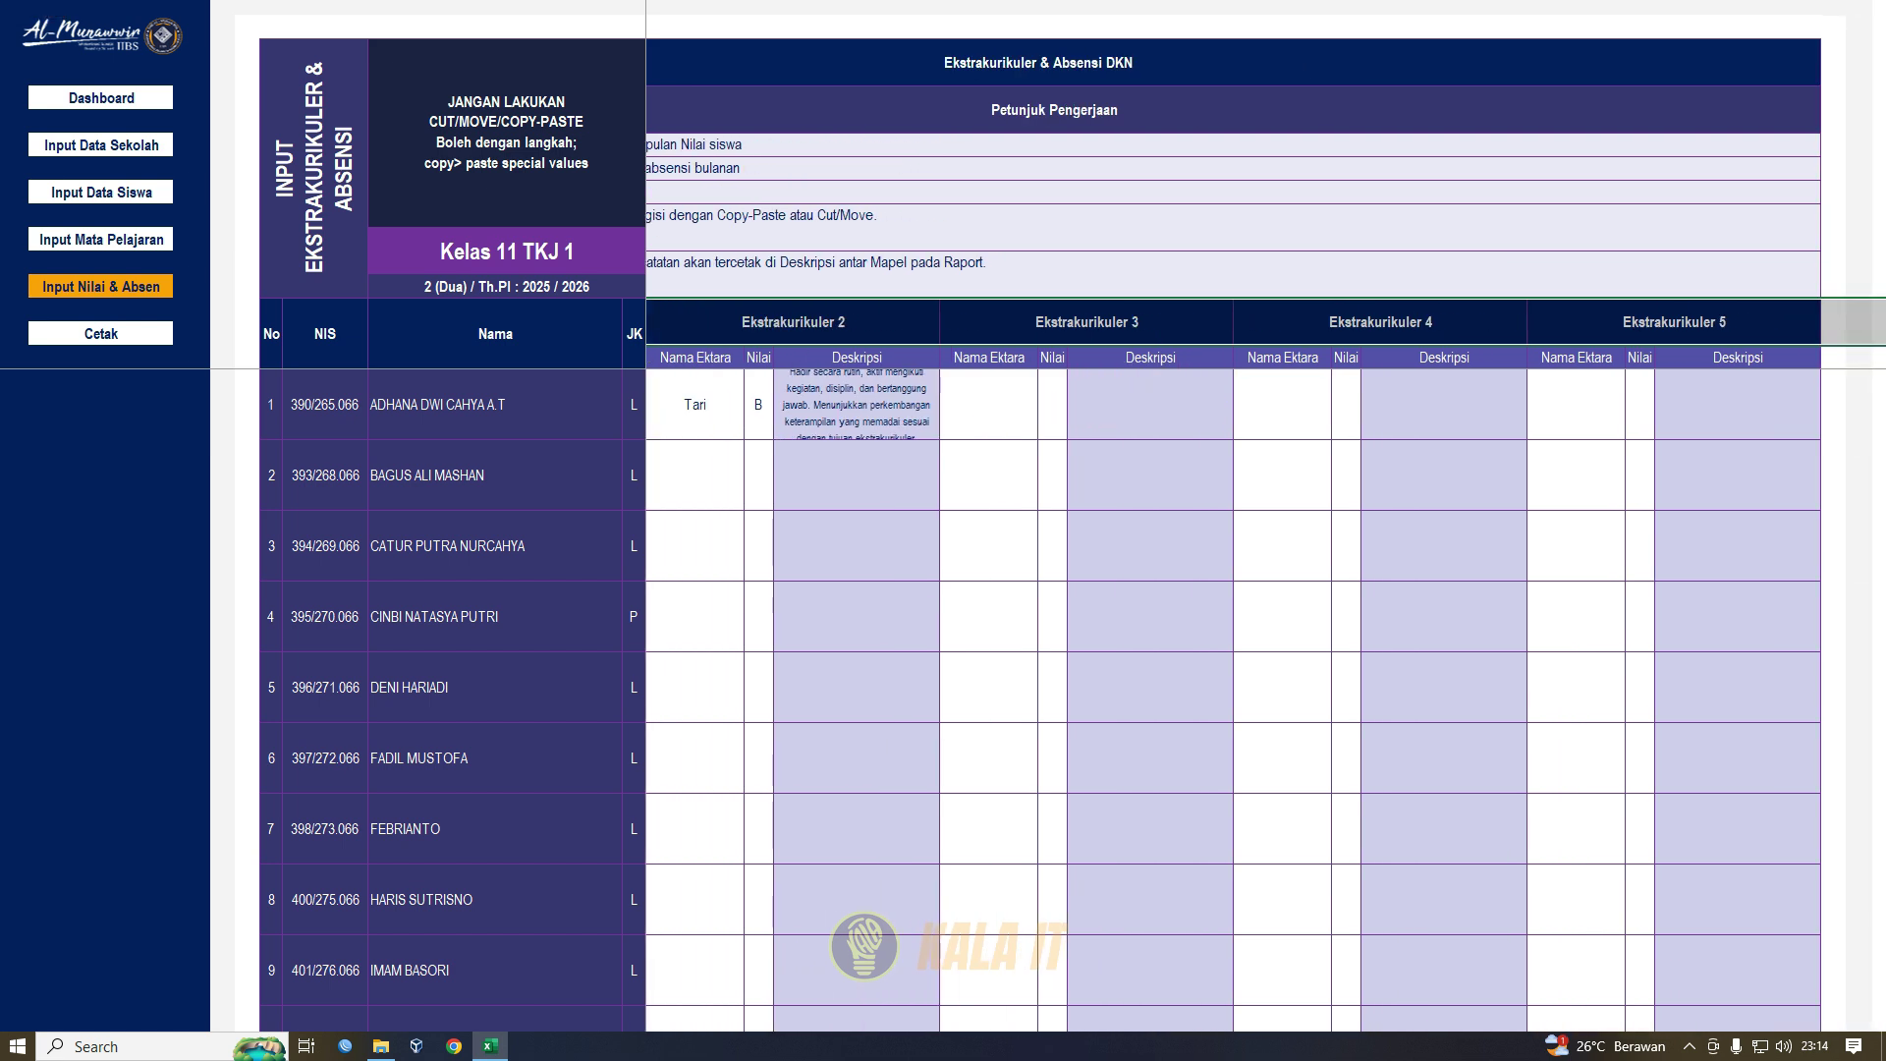
{"action": "left_click_drag", "start_coordinate": [1739, 405], "coordinate": [633, 507]}
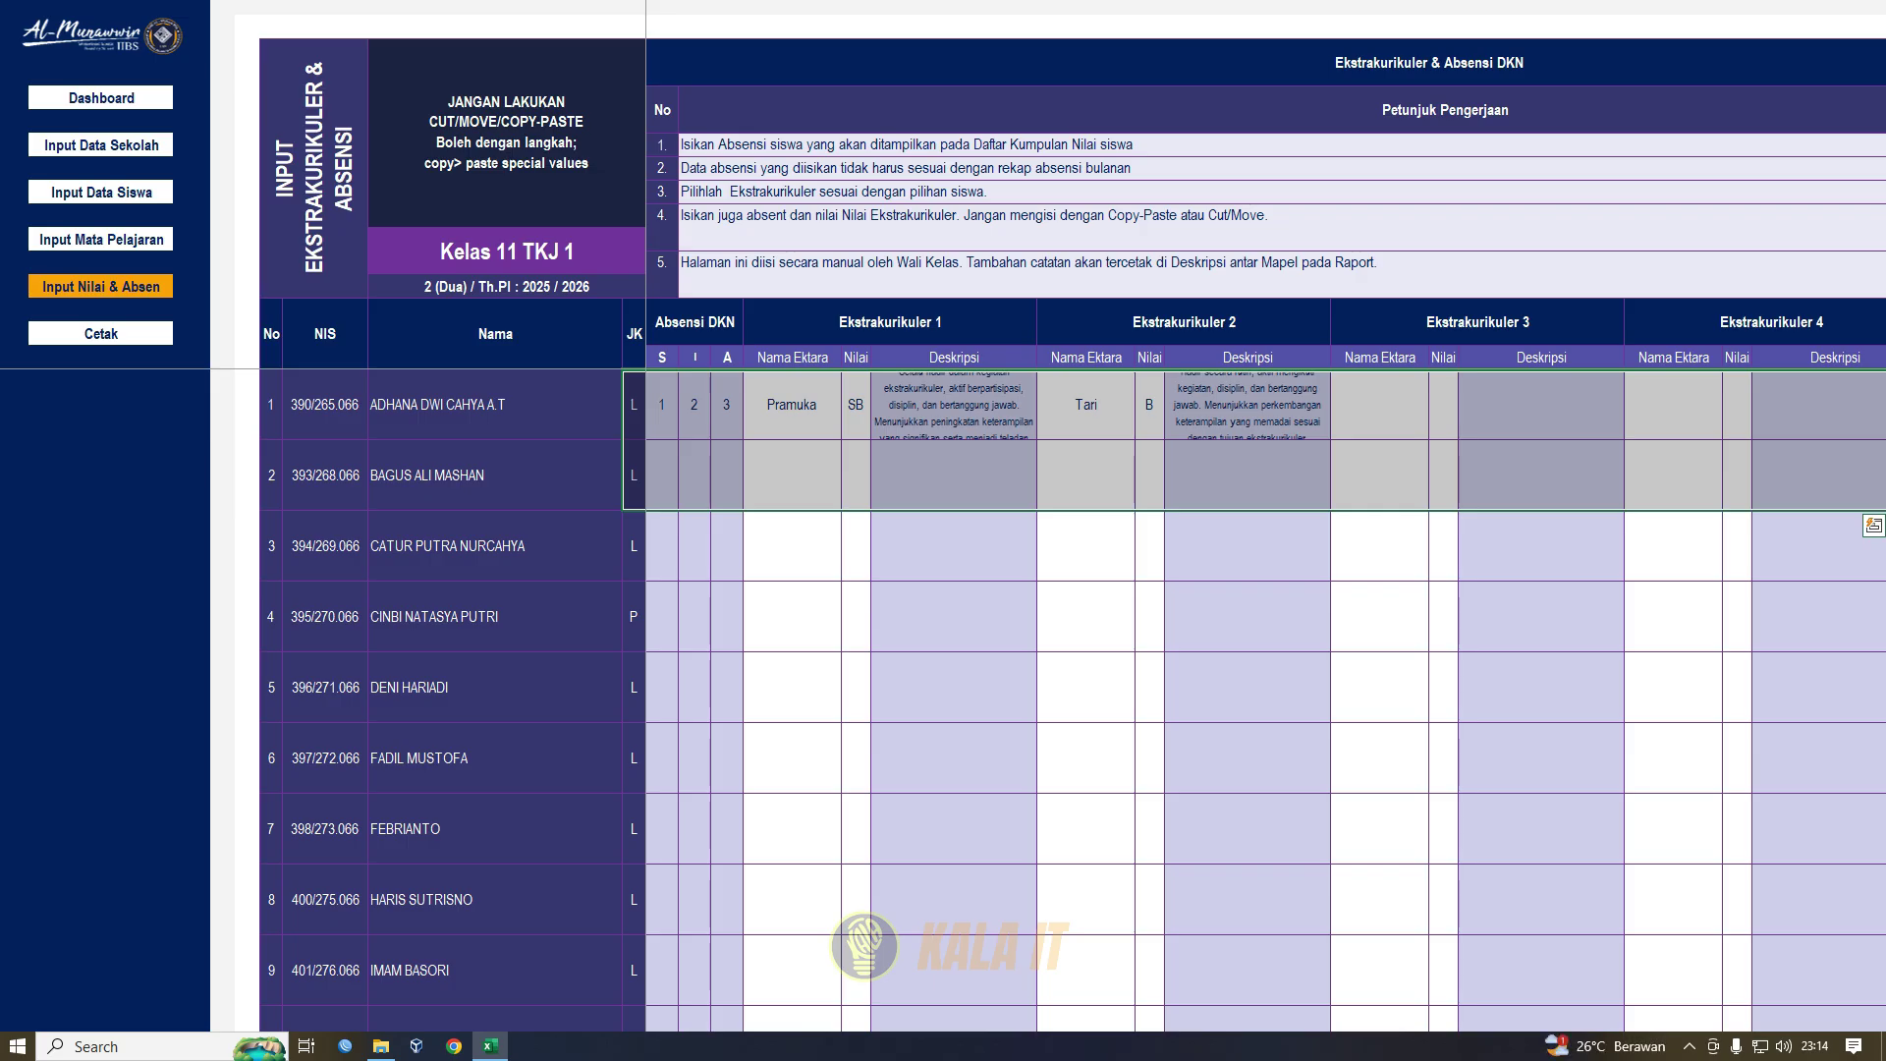
{"action": "left_click", "coordinate": [794, 405]}
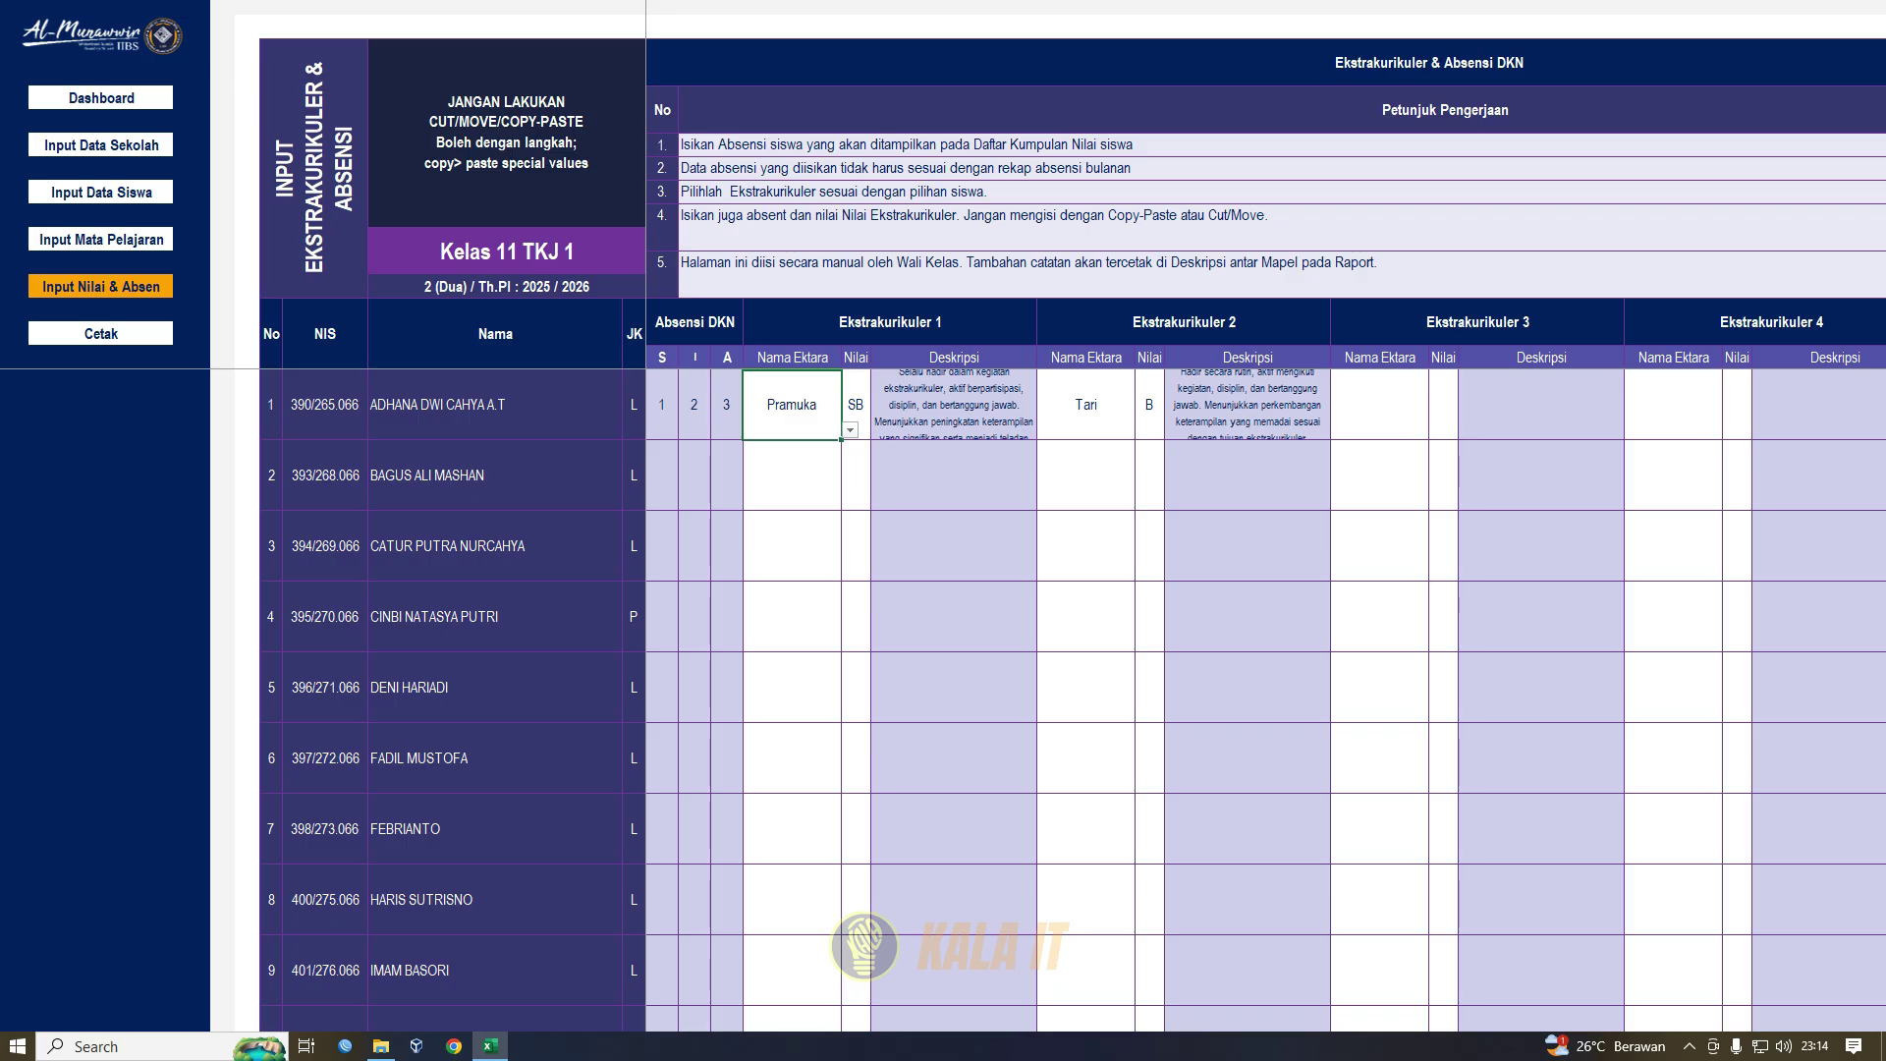
{"action": "left_click", "coordinate": [850, 430]}
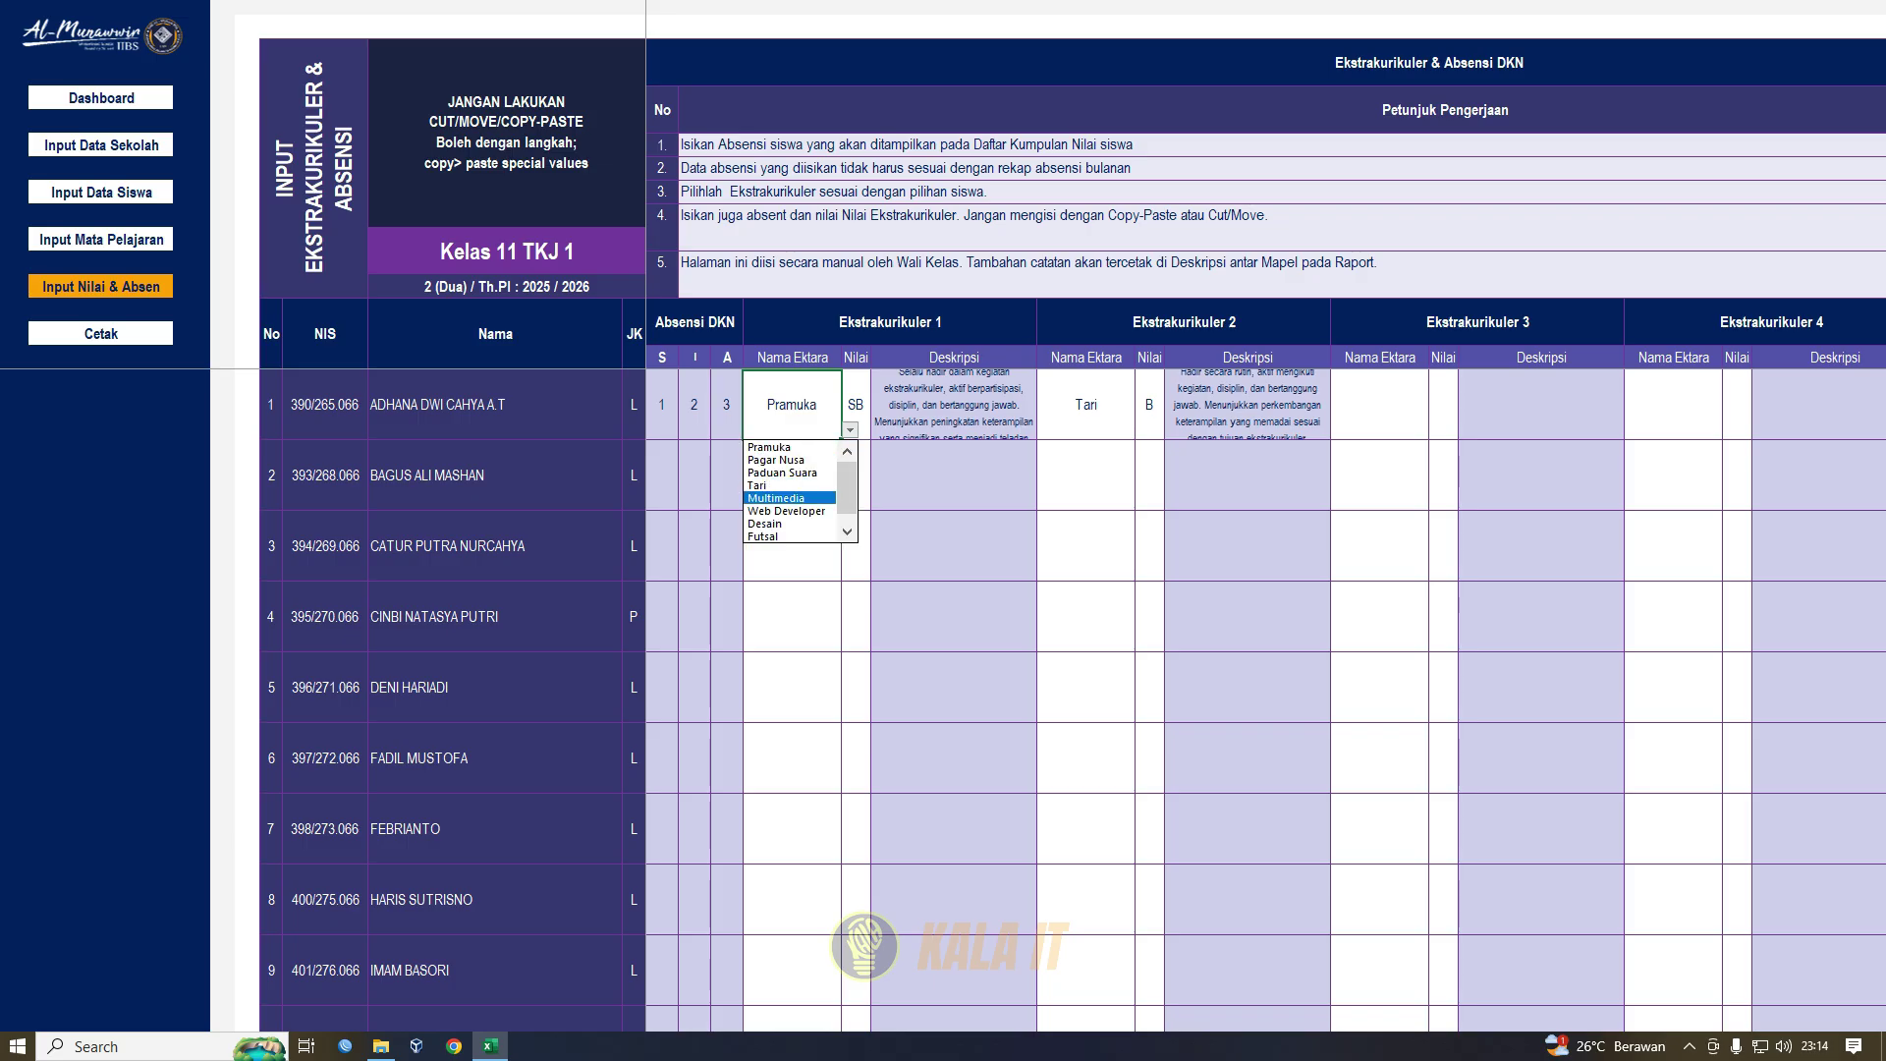
{"action": "left_click_drag", "start_coordinate": [847, 486], "coordinate": [847, 494]}
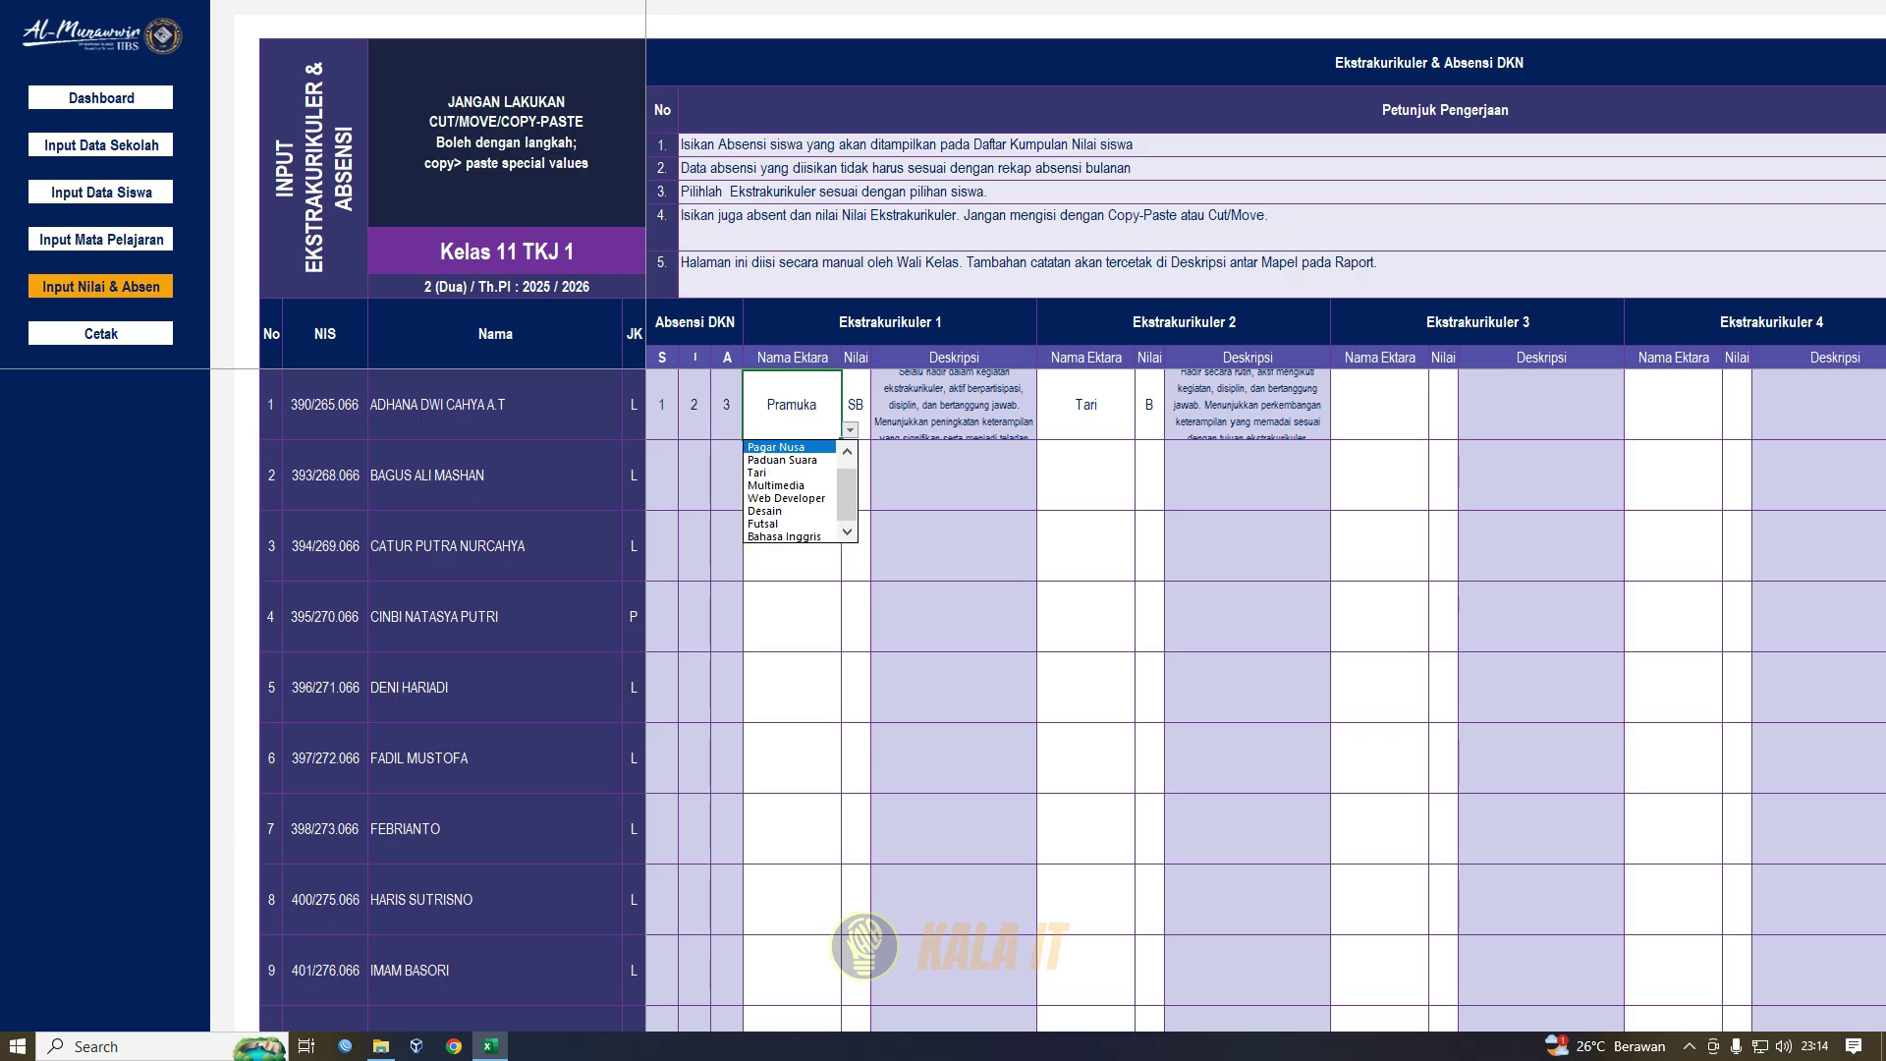
{"action": "left_click", "coordinate": [101, 238]}
{"action": "left_click", "coordinate": [101, 239]}
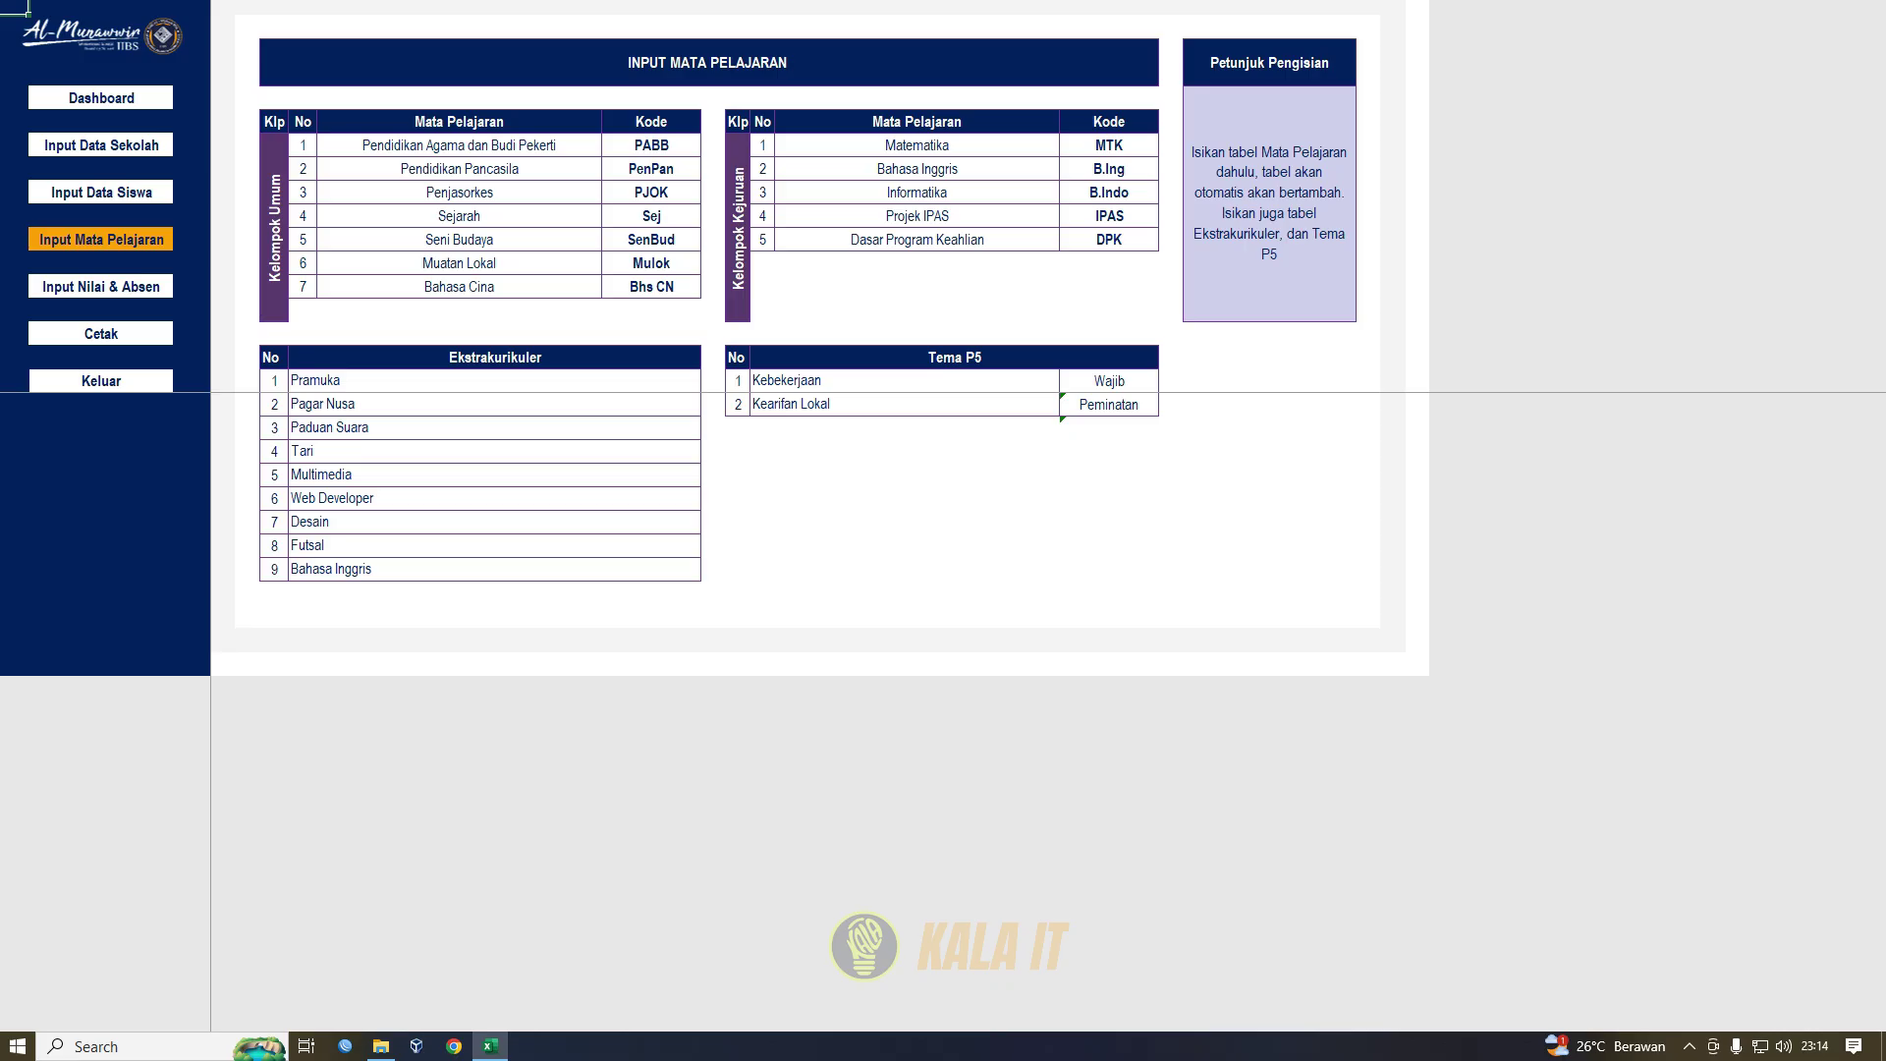
- Select the extracurricular names Pramuka to Bahasa Inggris and glance at the PKL internship sheet
{"action": "left_click_drag", "start_coordinate": [693, 381], "coordinate": [701, 580]}
{"action": "left_click", "coordinate": [102, 286]}
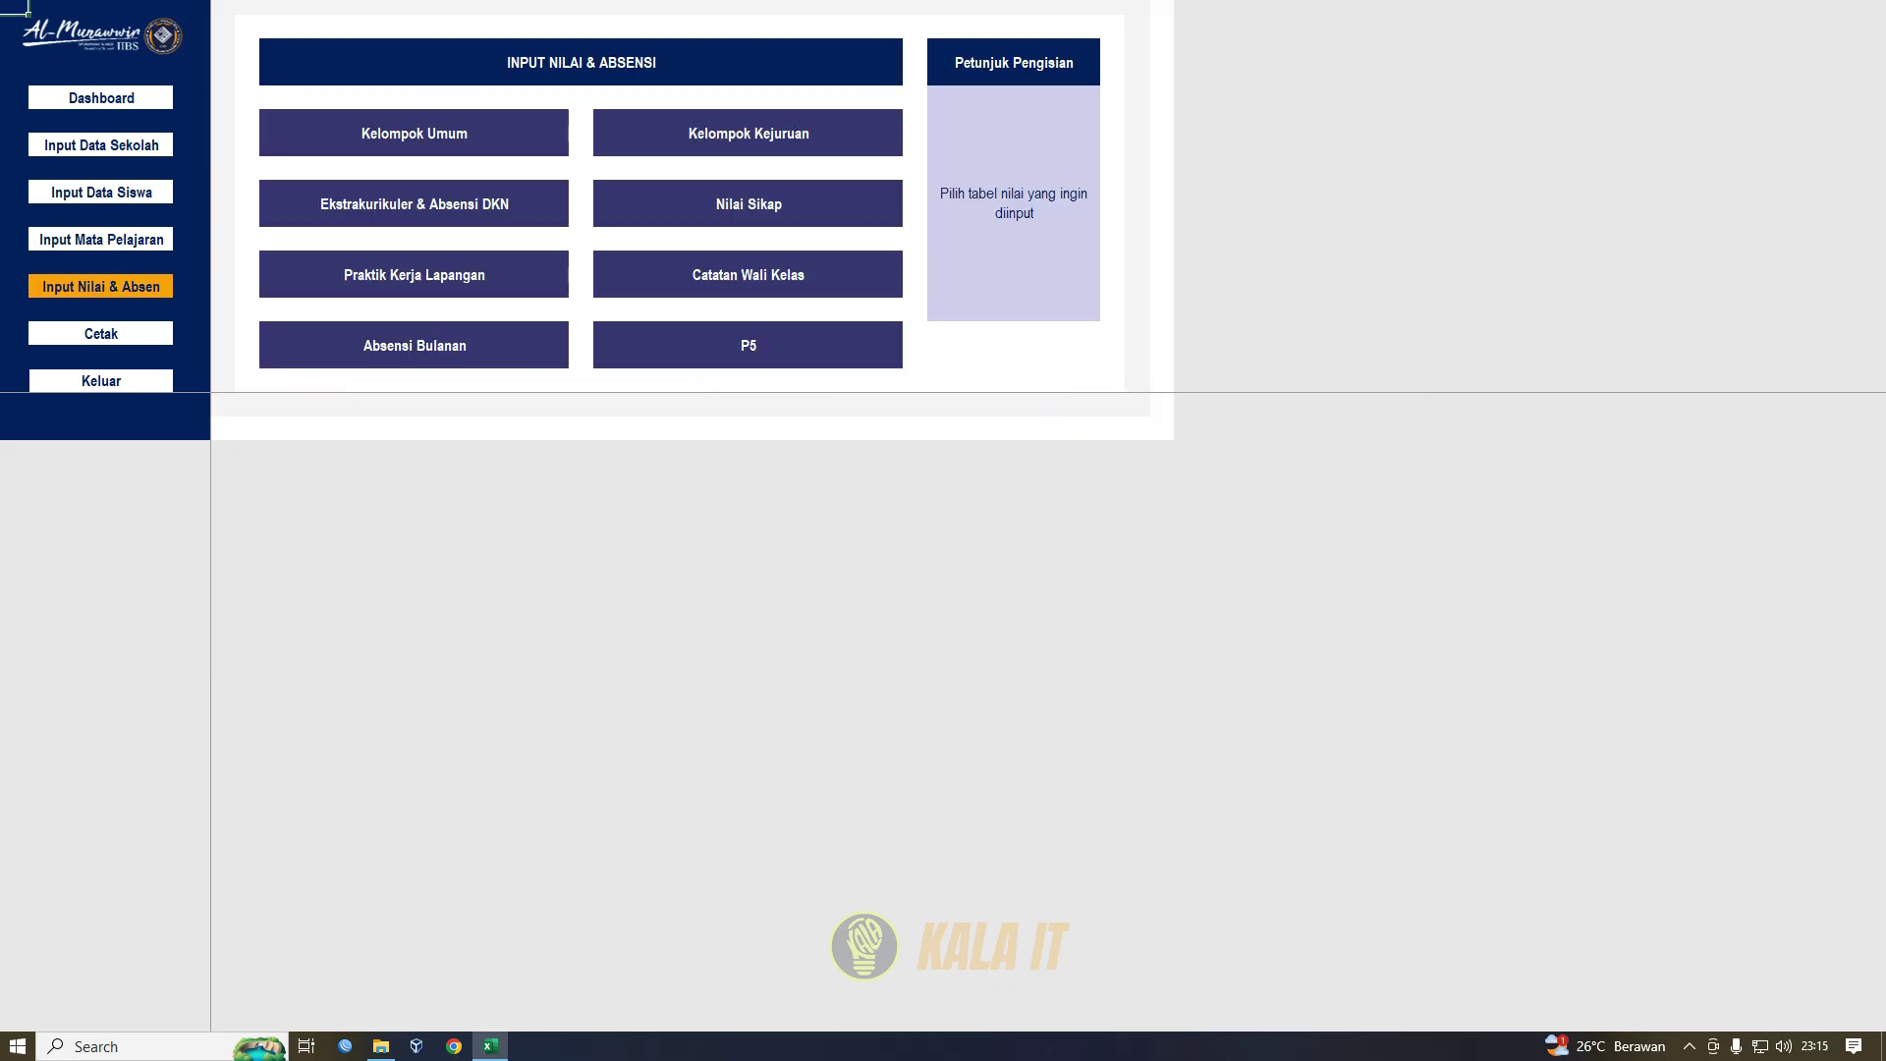
{"action": "left_click", "coordinate": [413, 280]}
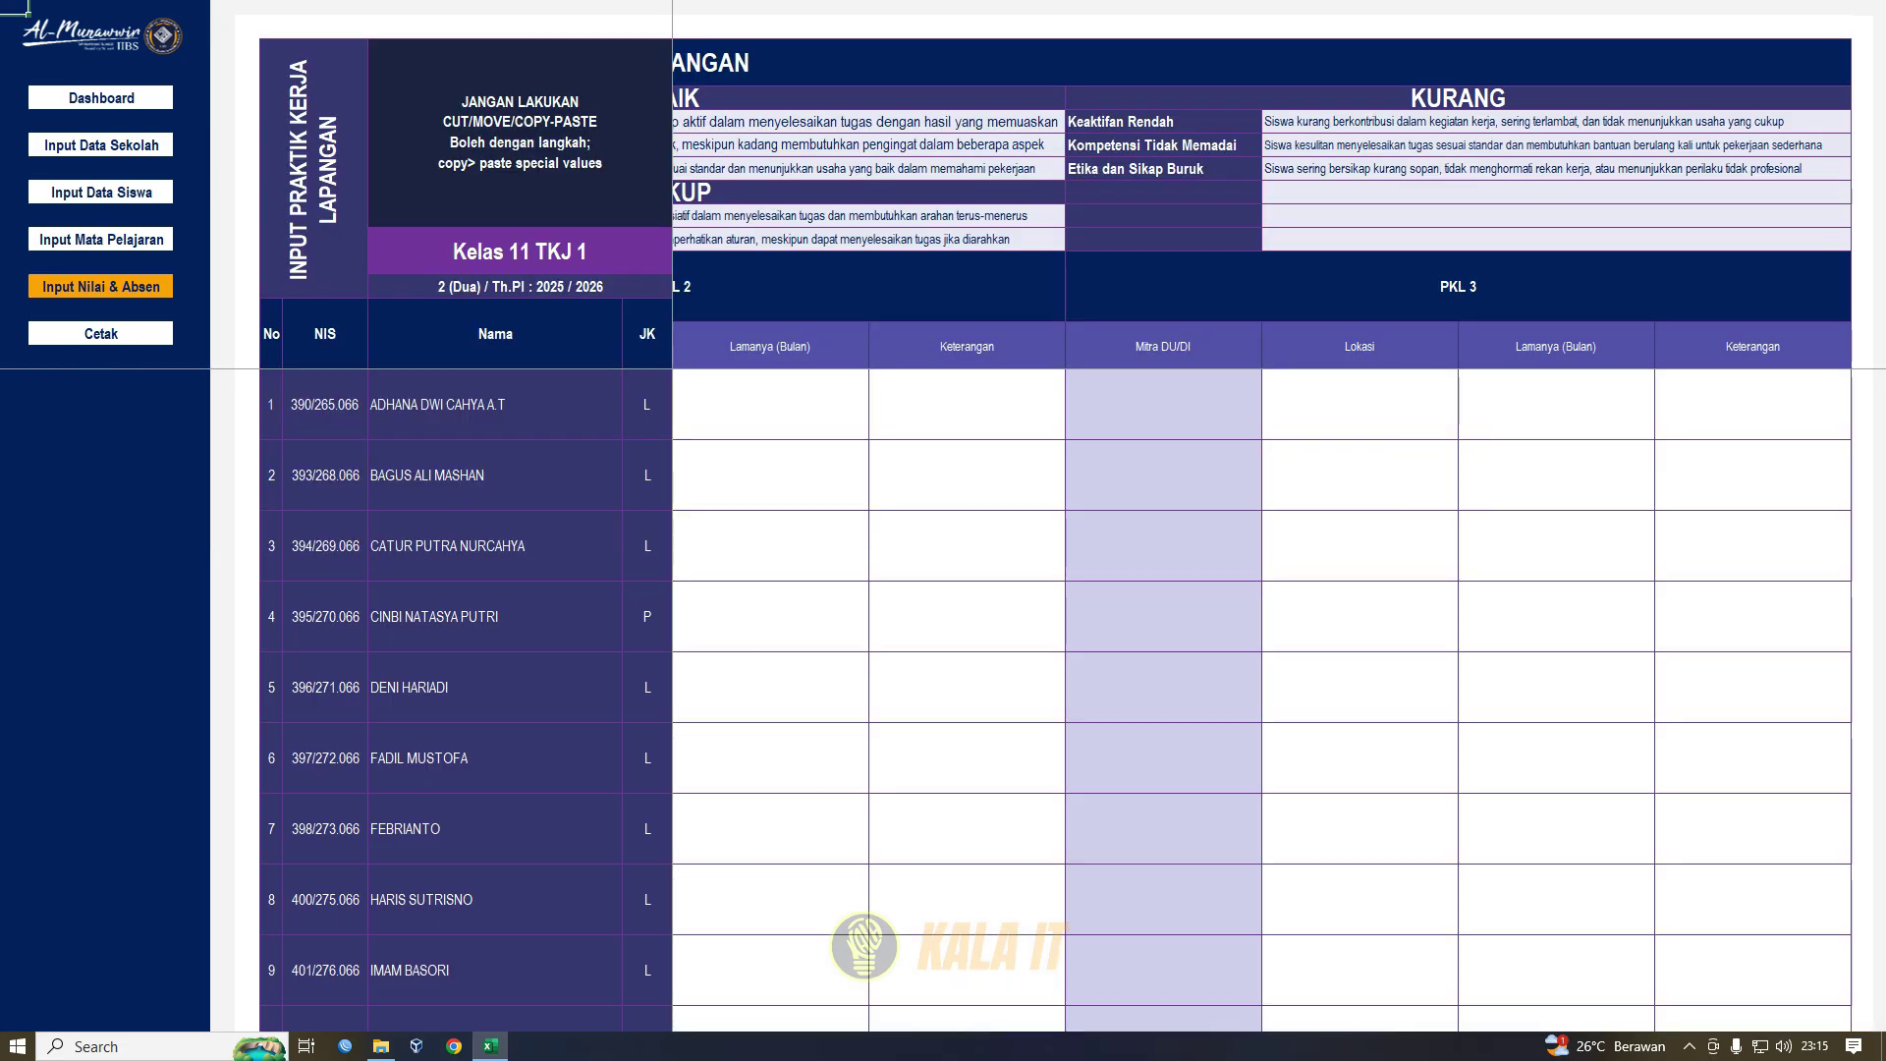
{"action": "left_click", "coordinate": [101, 286]}
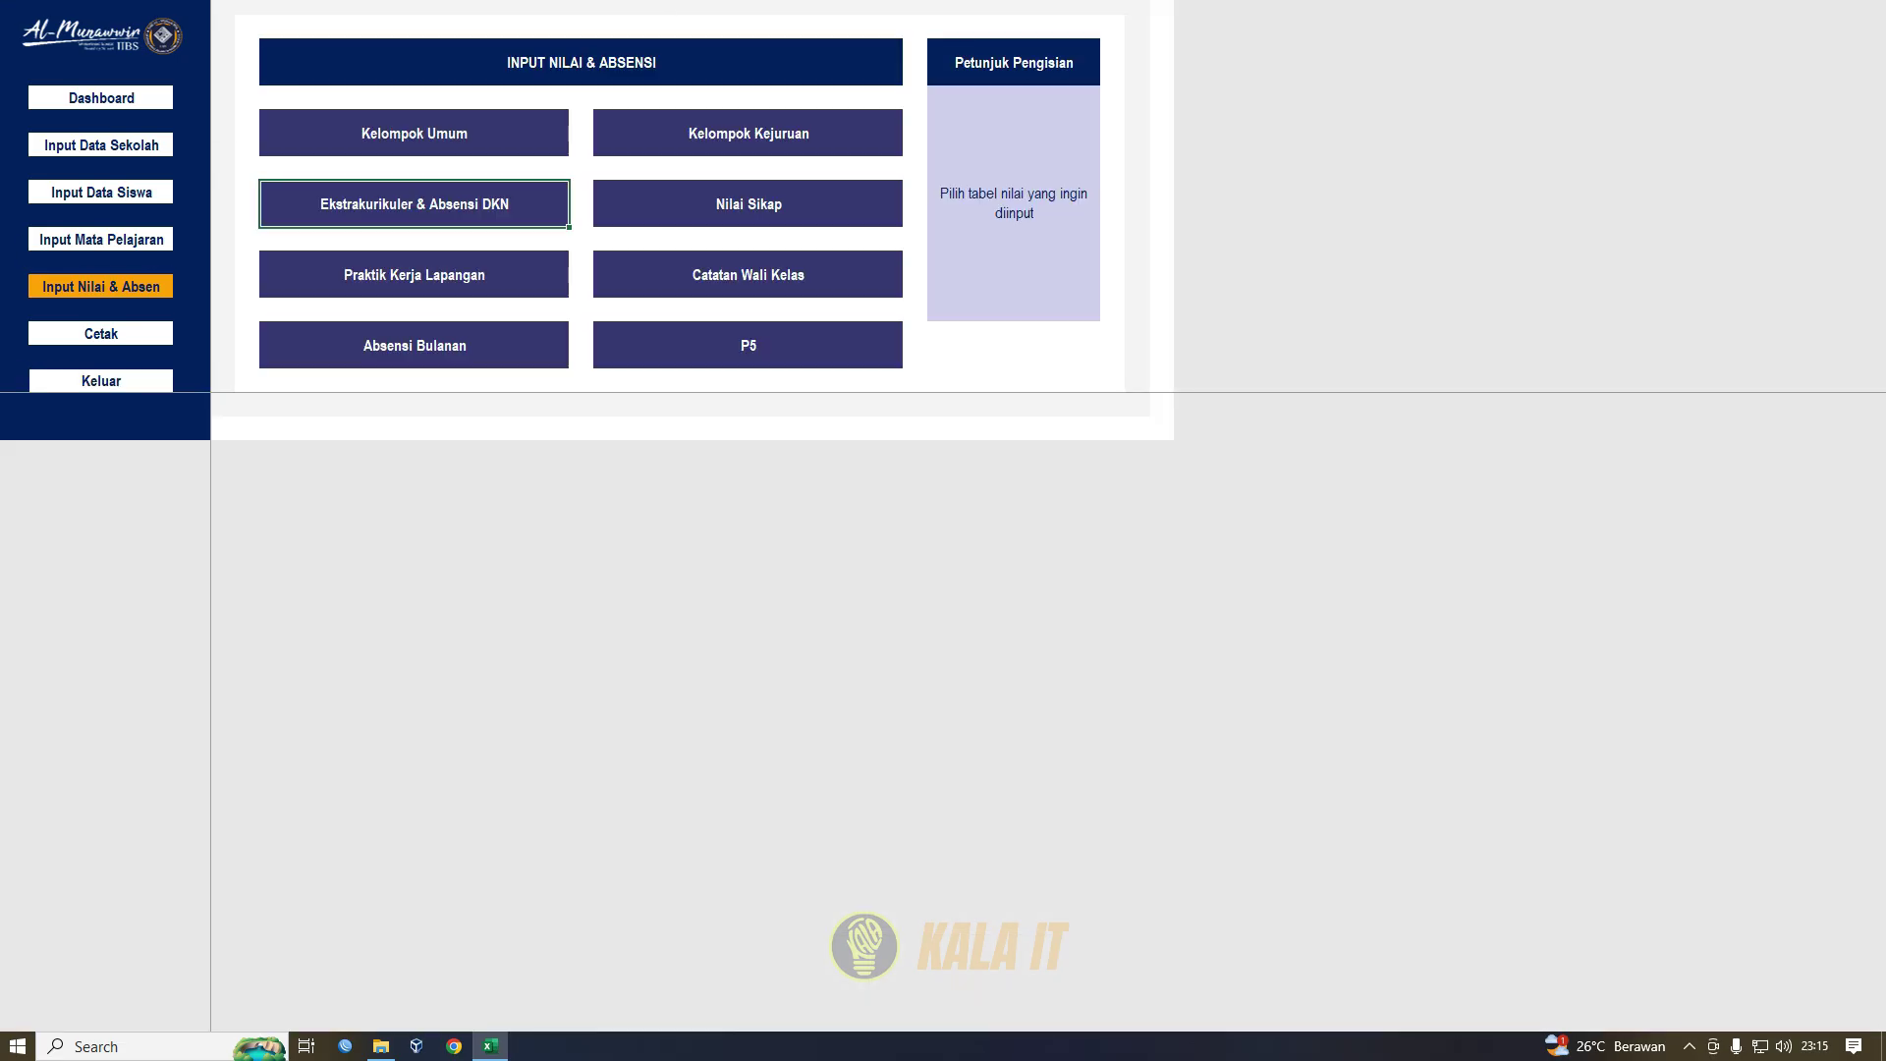
- On the Ekstrakurikuler & Absensi DKN sheet, keep student 1's Pramuka grade at SB and review the row
{"action": "left_click", "coordinate": [413, 198]}
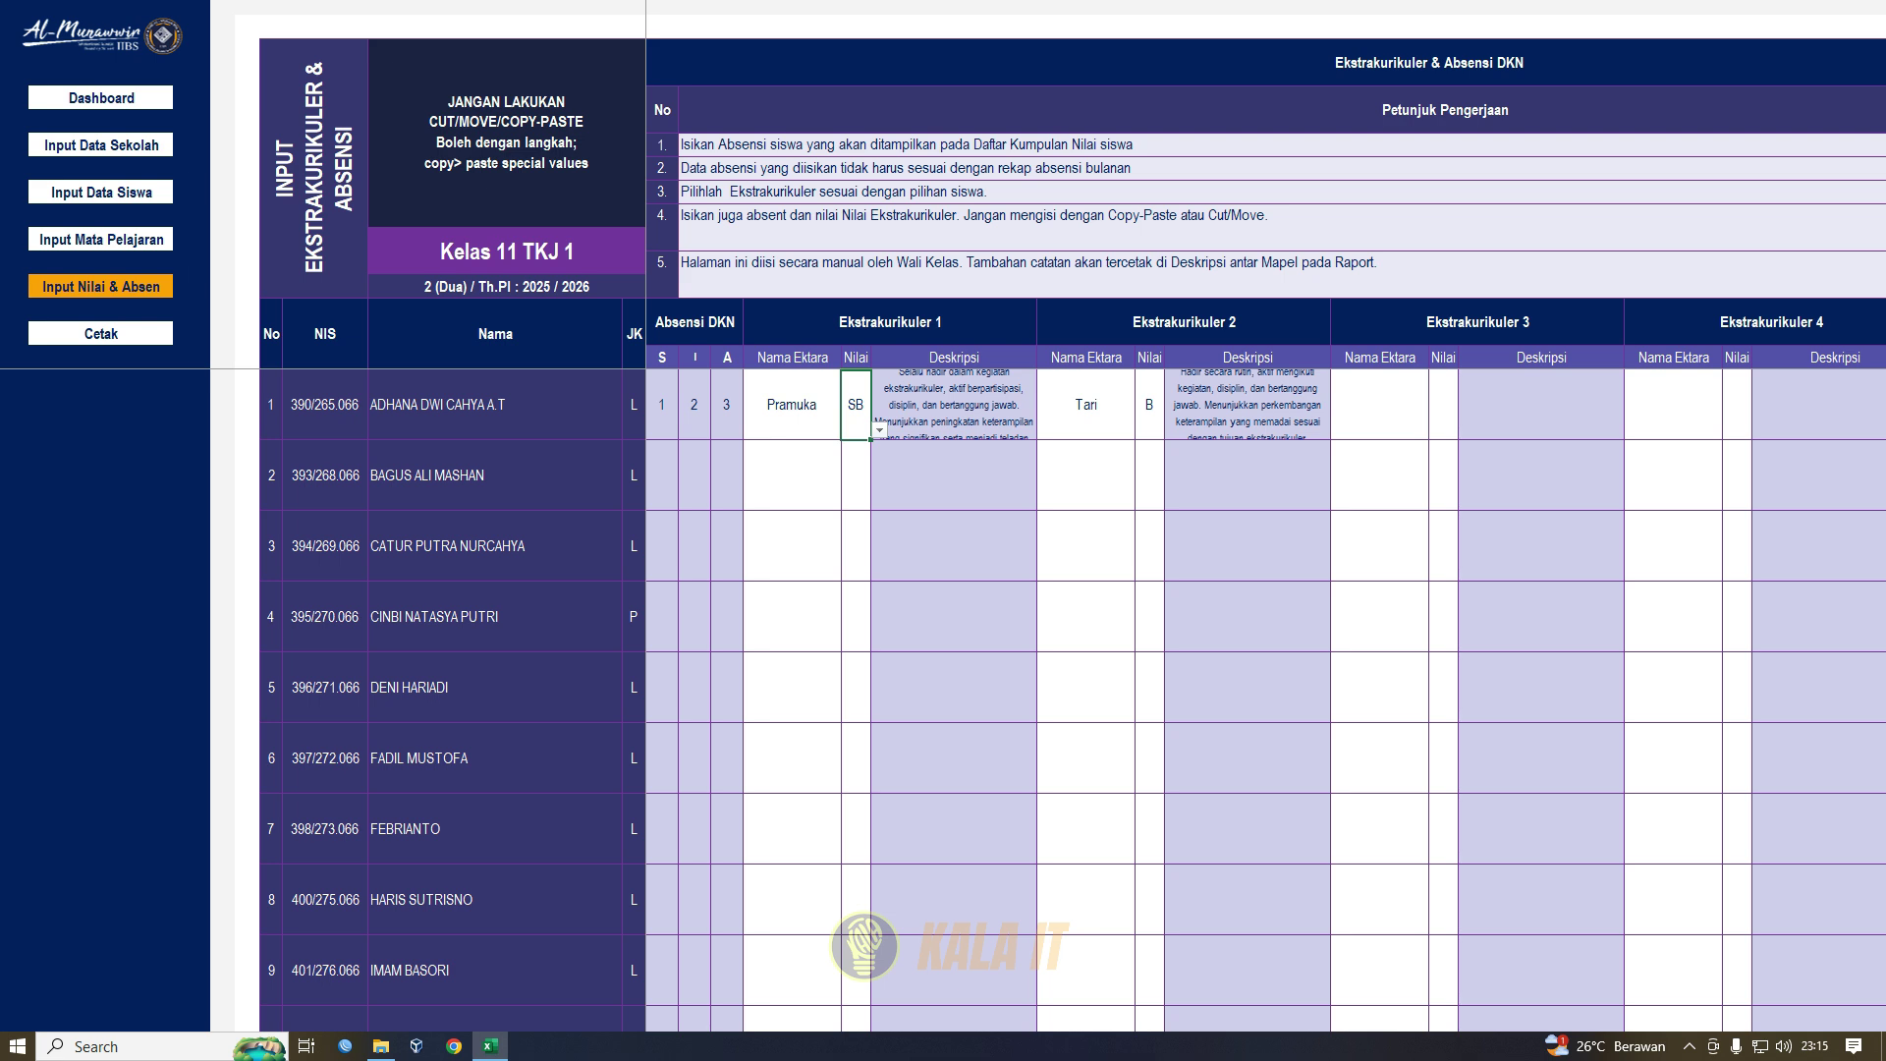
{"action": "left_click", "coordinate": [880, 431]}
{"action": "key", "text": "Down"}
{"action": "key", "text": "Down"}
{"action": "key", "text": "Down"}
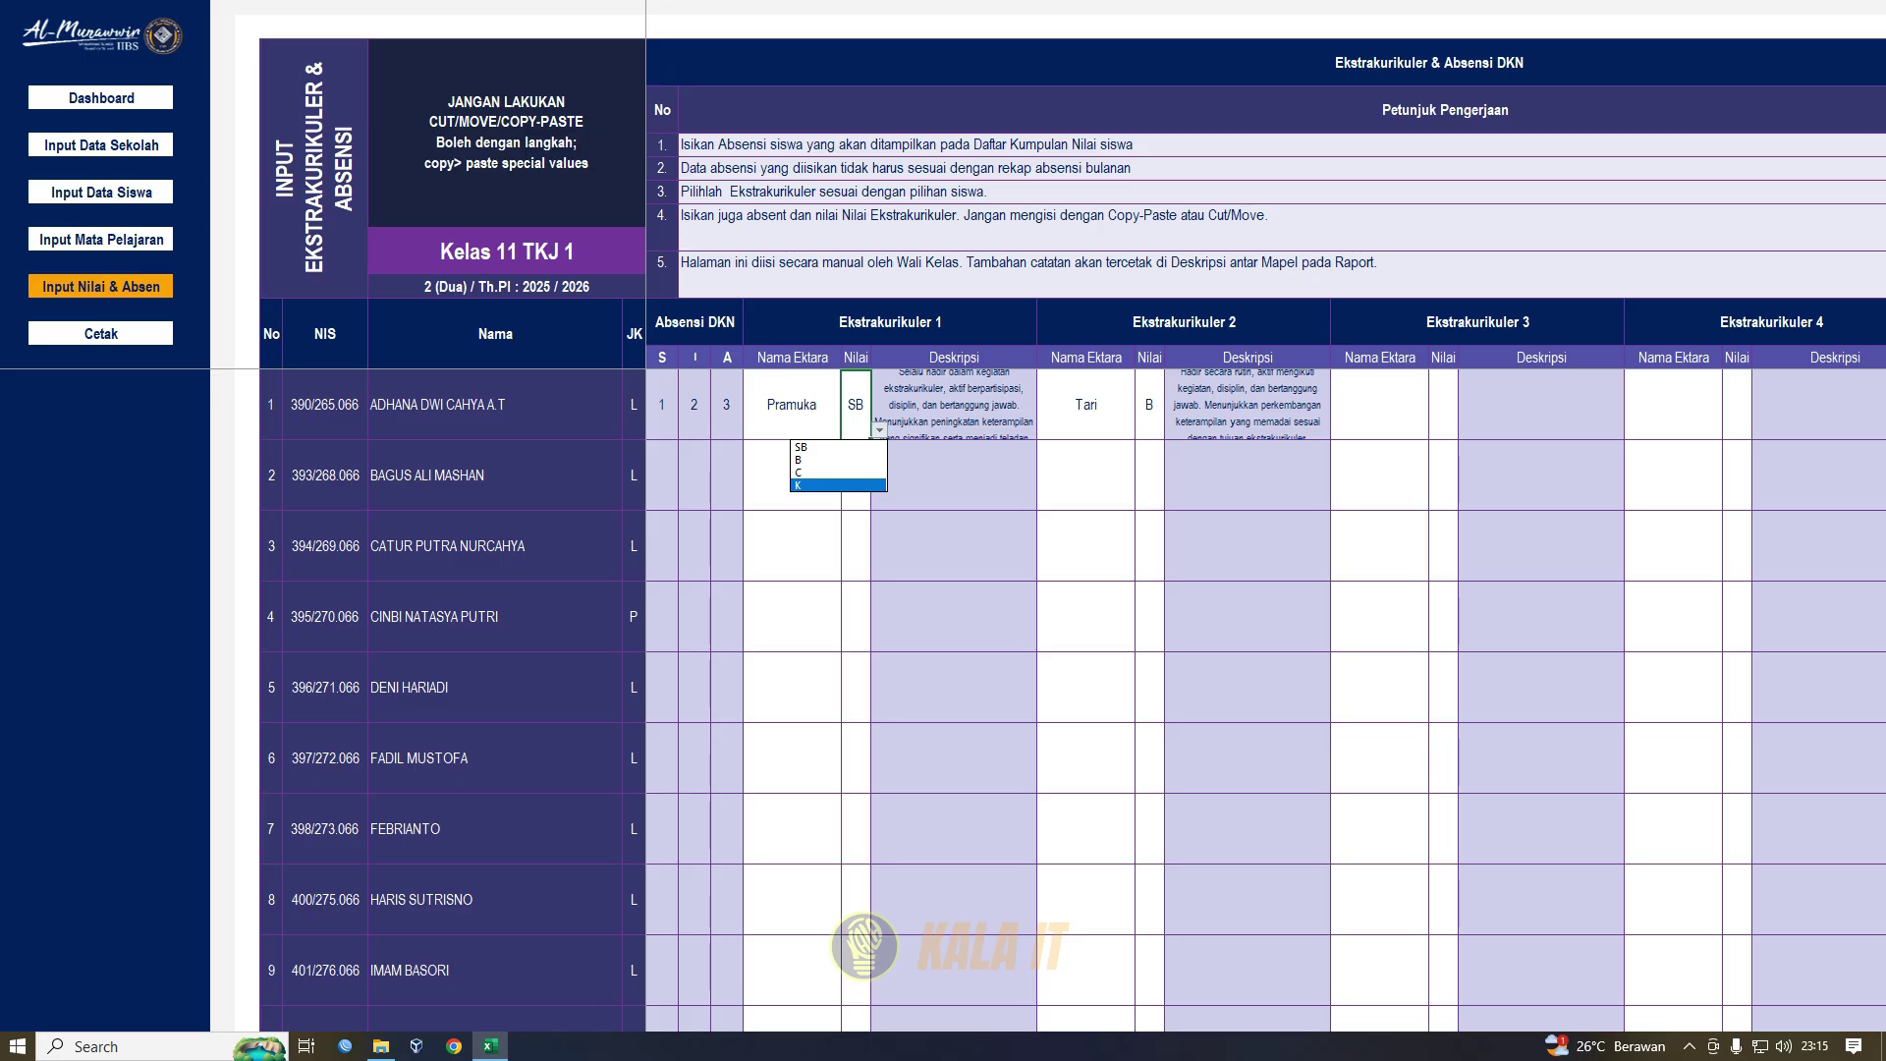
{"action": "key", "text": "Up"}
{"action": "key", "text": "Up"}
{"action": "key", "text": "Up"}
{"action": "key", "text": "Return"}
{"action": "key", "text": "Right"}
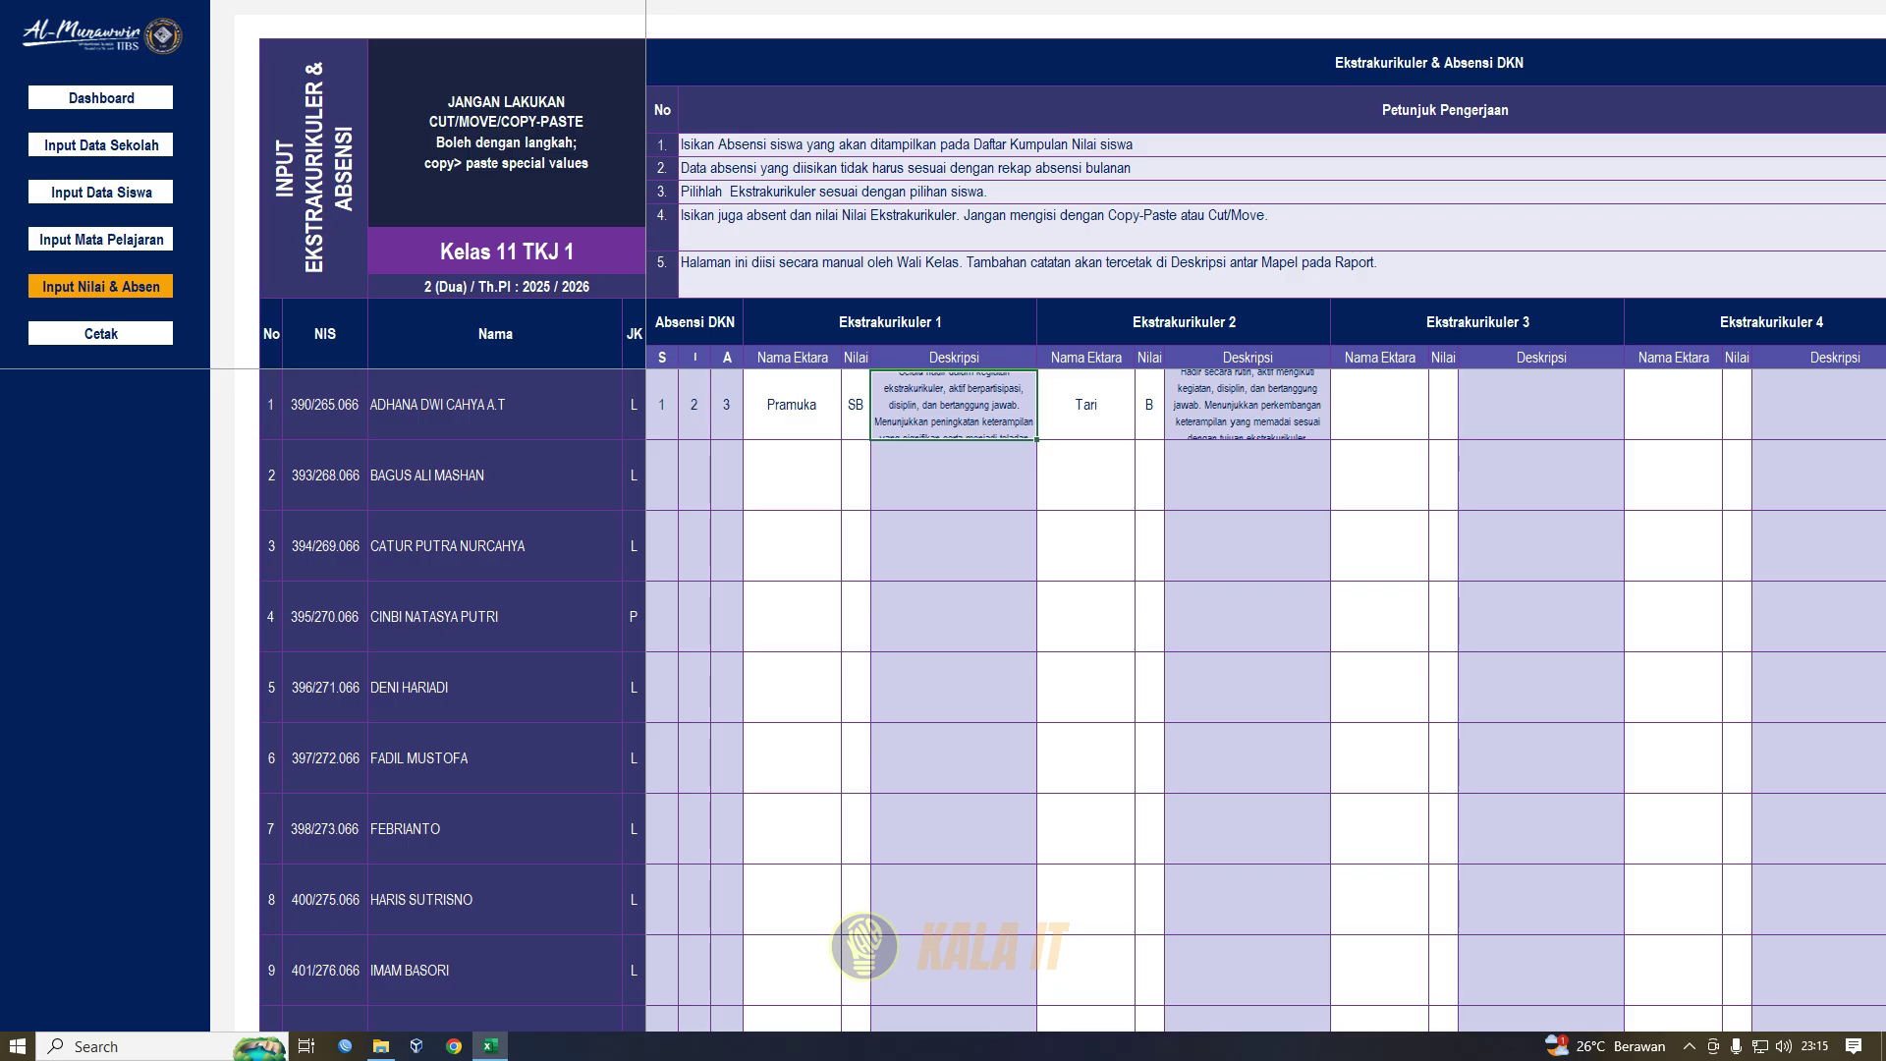
{"action": "key", "text": "Right"}
{"action": "key", "text": "shift+Right"}
{"action": "key", "text": "shift+Right"}
{"action": "key", "text": "shift+Right"}
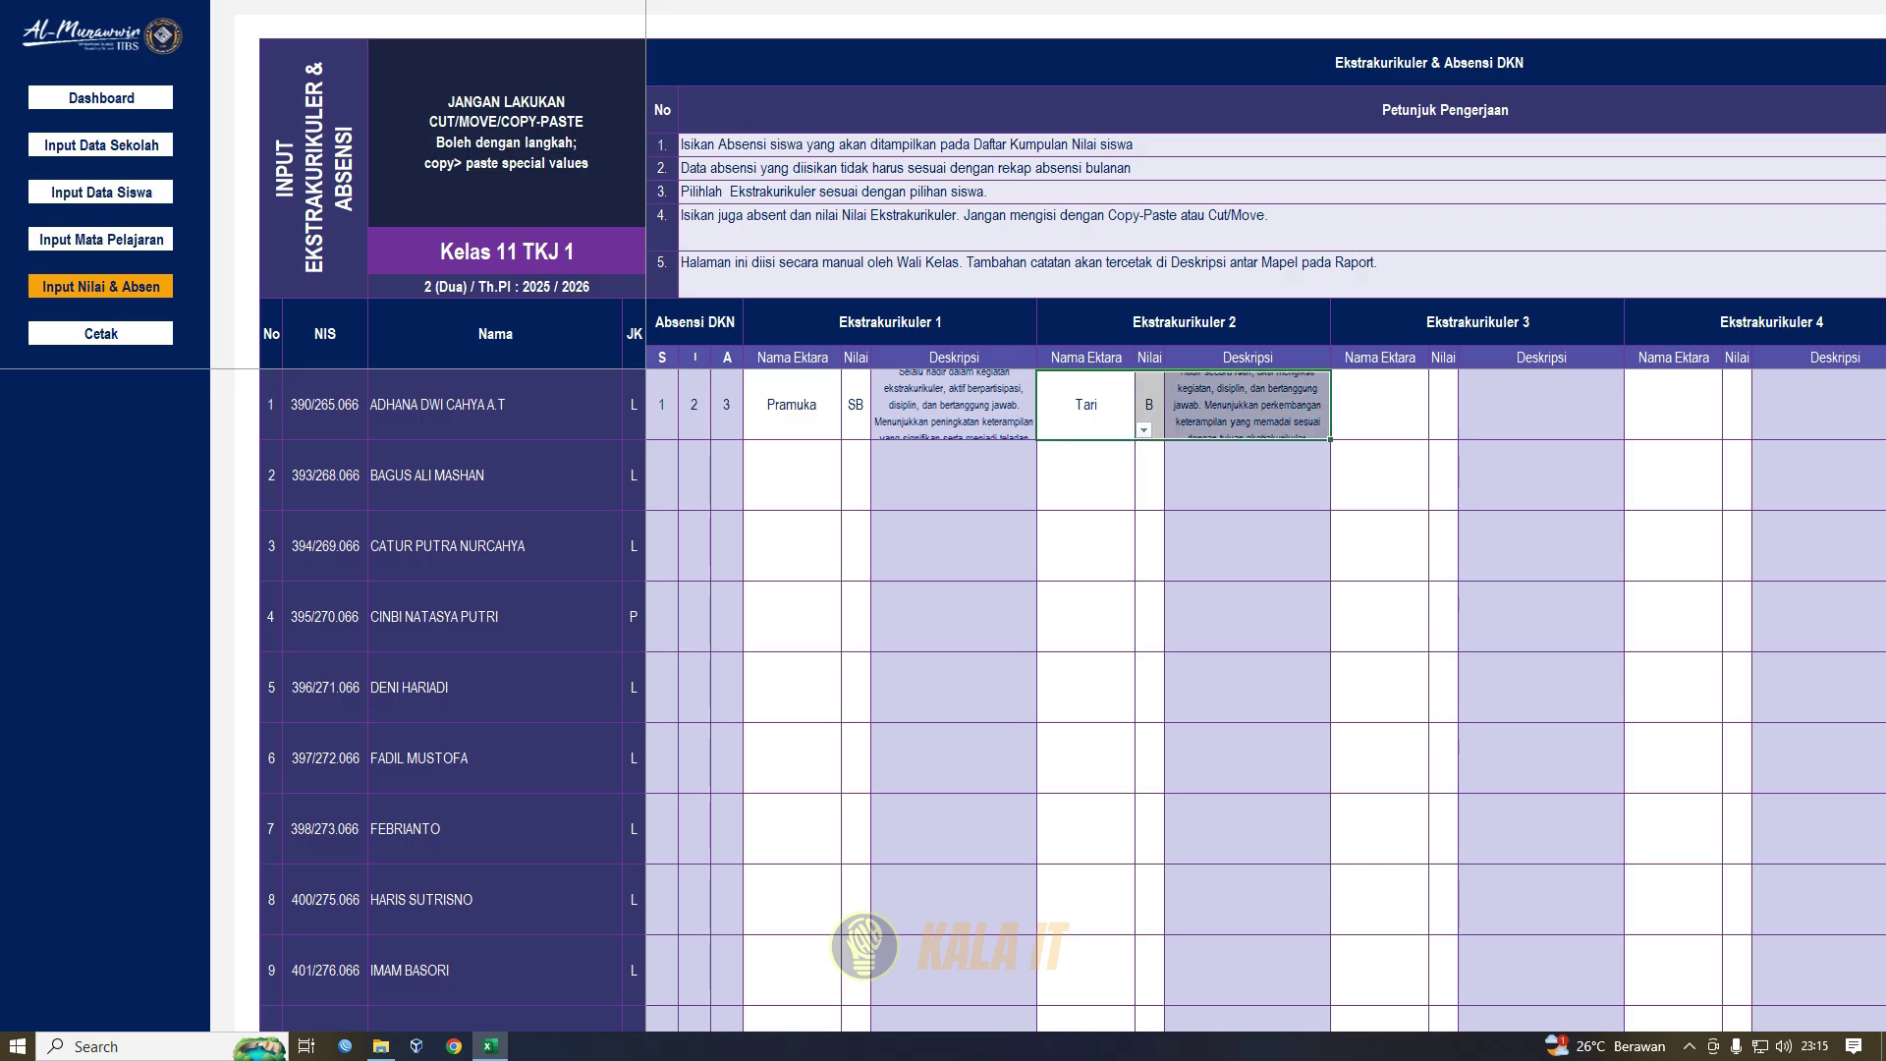
{"action": "key", "text": "shift+Right"}
{"action": "key", "text": "shift+Right"}
{"action": "key", "text": "shift+Right"}
{"action": "key", "text": "shift+Right"}
{"action": "key", "text": "shift+Right"}
{"action": "key", "text": "shift+Right"}
{"action": "key", "text": "shift+Right"}
{"action": "key", "text": "shift+Right"}
{"action": "key", "text": "shift+Right"}
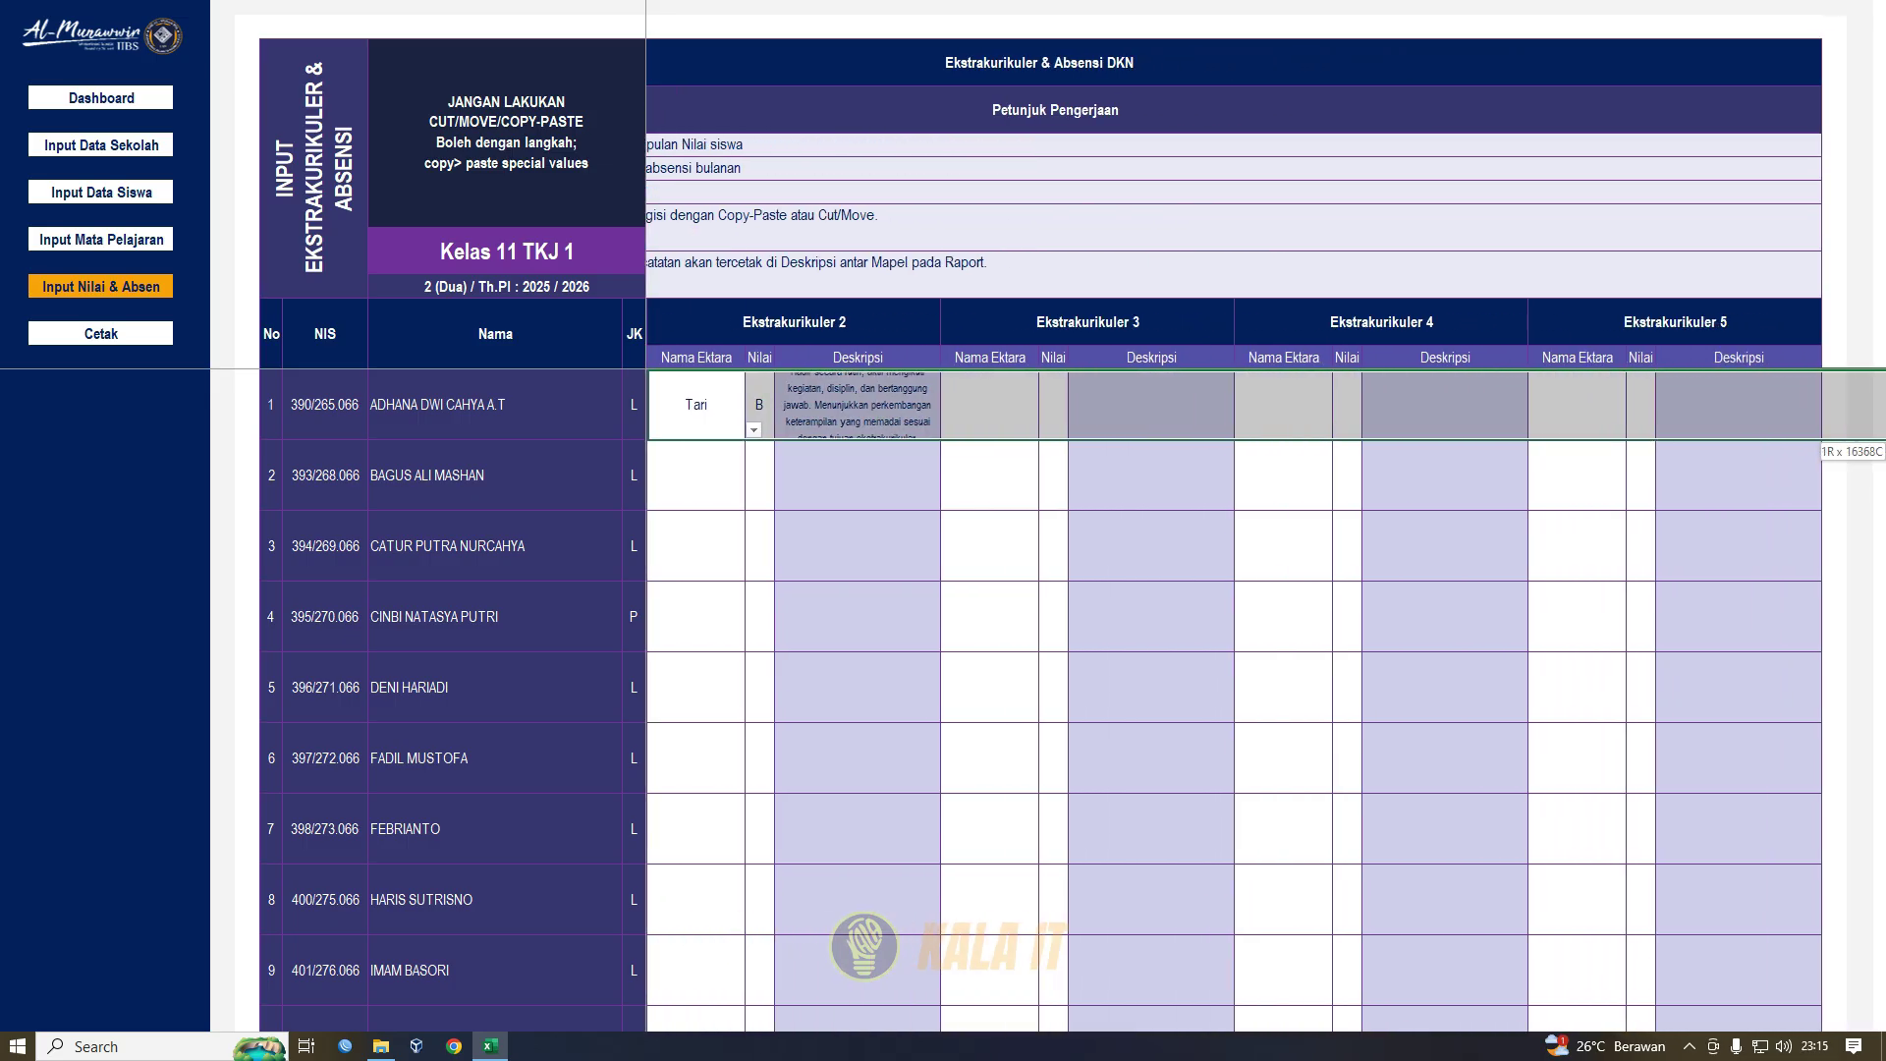
{"action": "key", "text": "Left"}
{"action": "key", "text": "Left"}
{"action": "key", "text": "Left"}
{"action": "key", "text": "Left"}
{"action": "key", "text": "Left"}
{"action": "key", "text": "Left"}
{"action": "key", "text": "Left"}
{"action": "key", "text": "Left"}
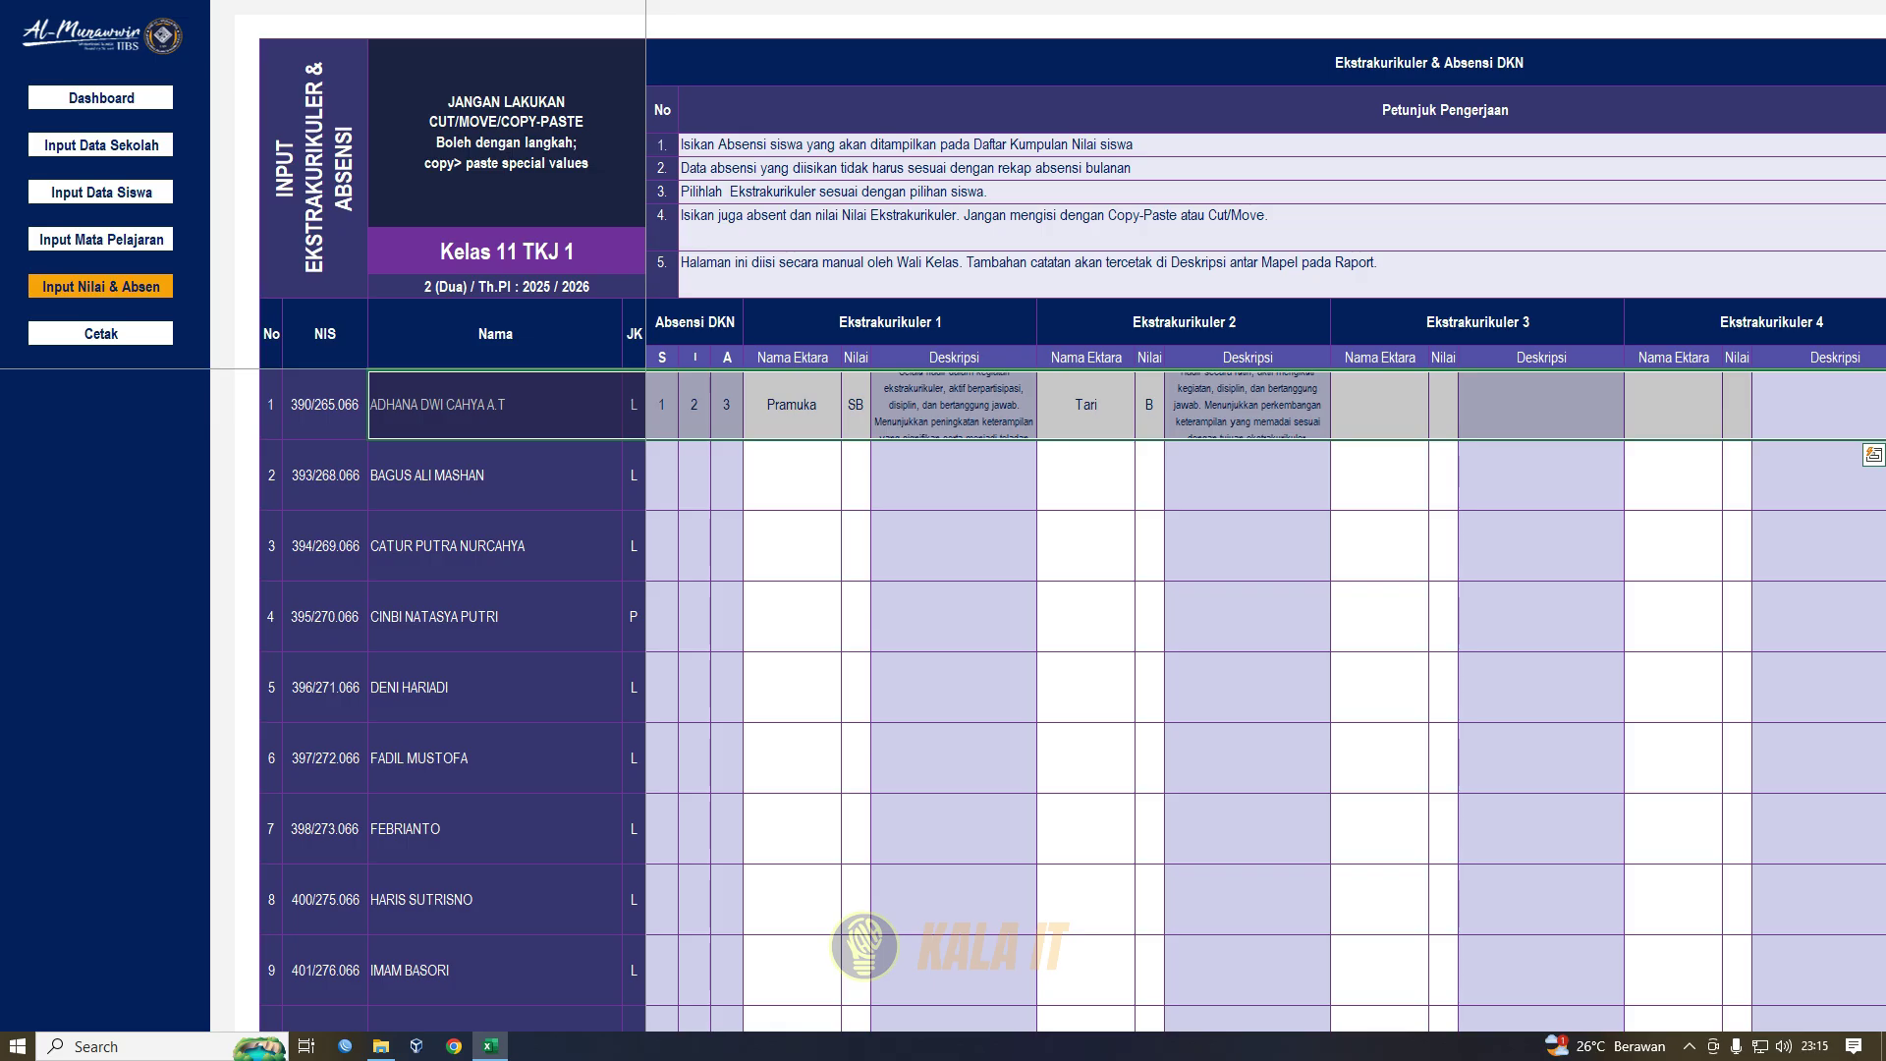
{"action": "left_click", "coordinate": [101, 287]}
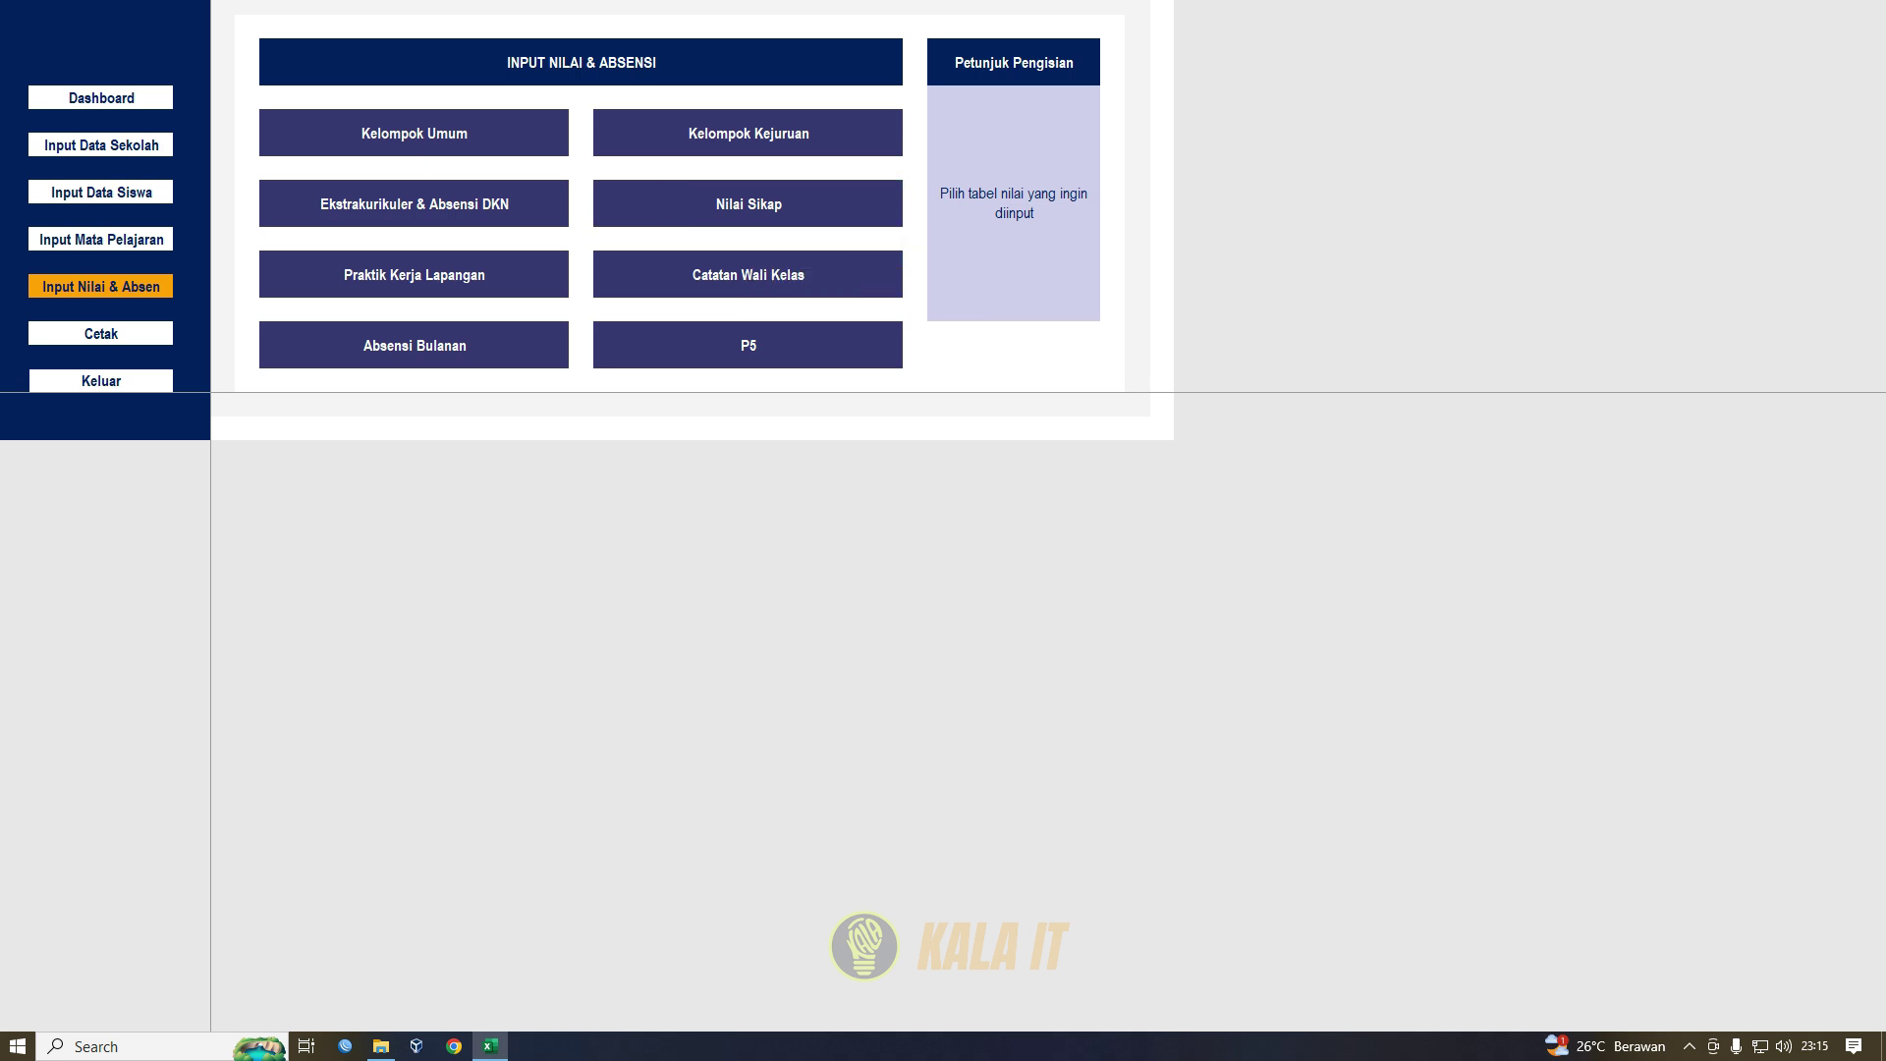
- Paste the attitude data into the Nilai Sikap sheet and confirm student 1's spiritual predicate SB
{"action": "left_click", "coordinate": [745, 206]}
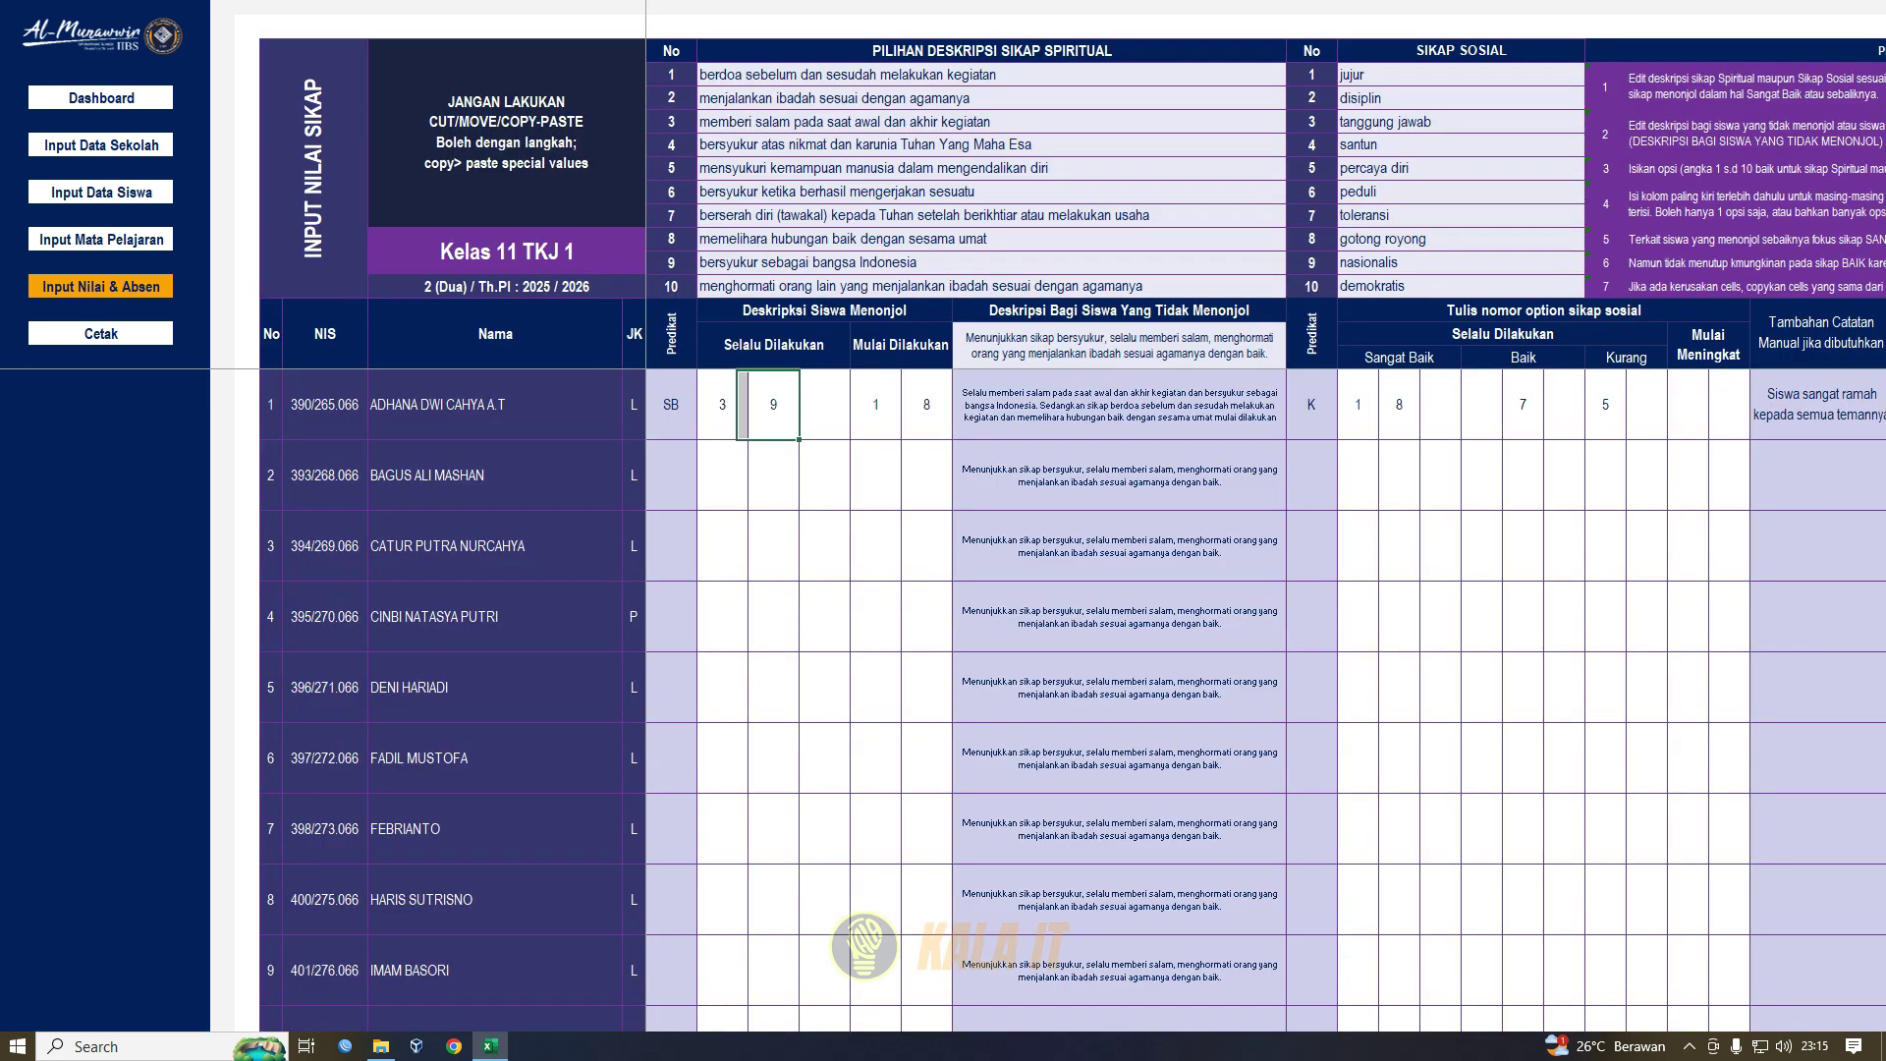
{"action": "key", "text": "ctrl+v"}
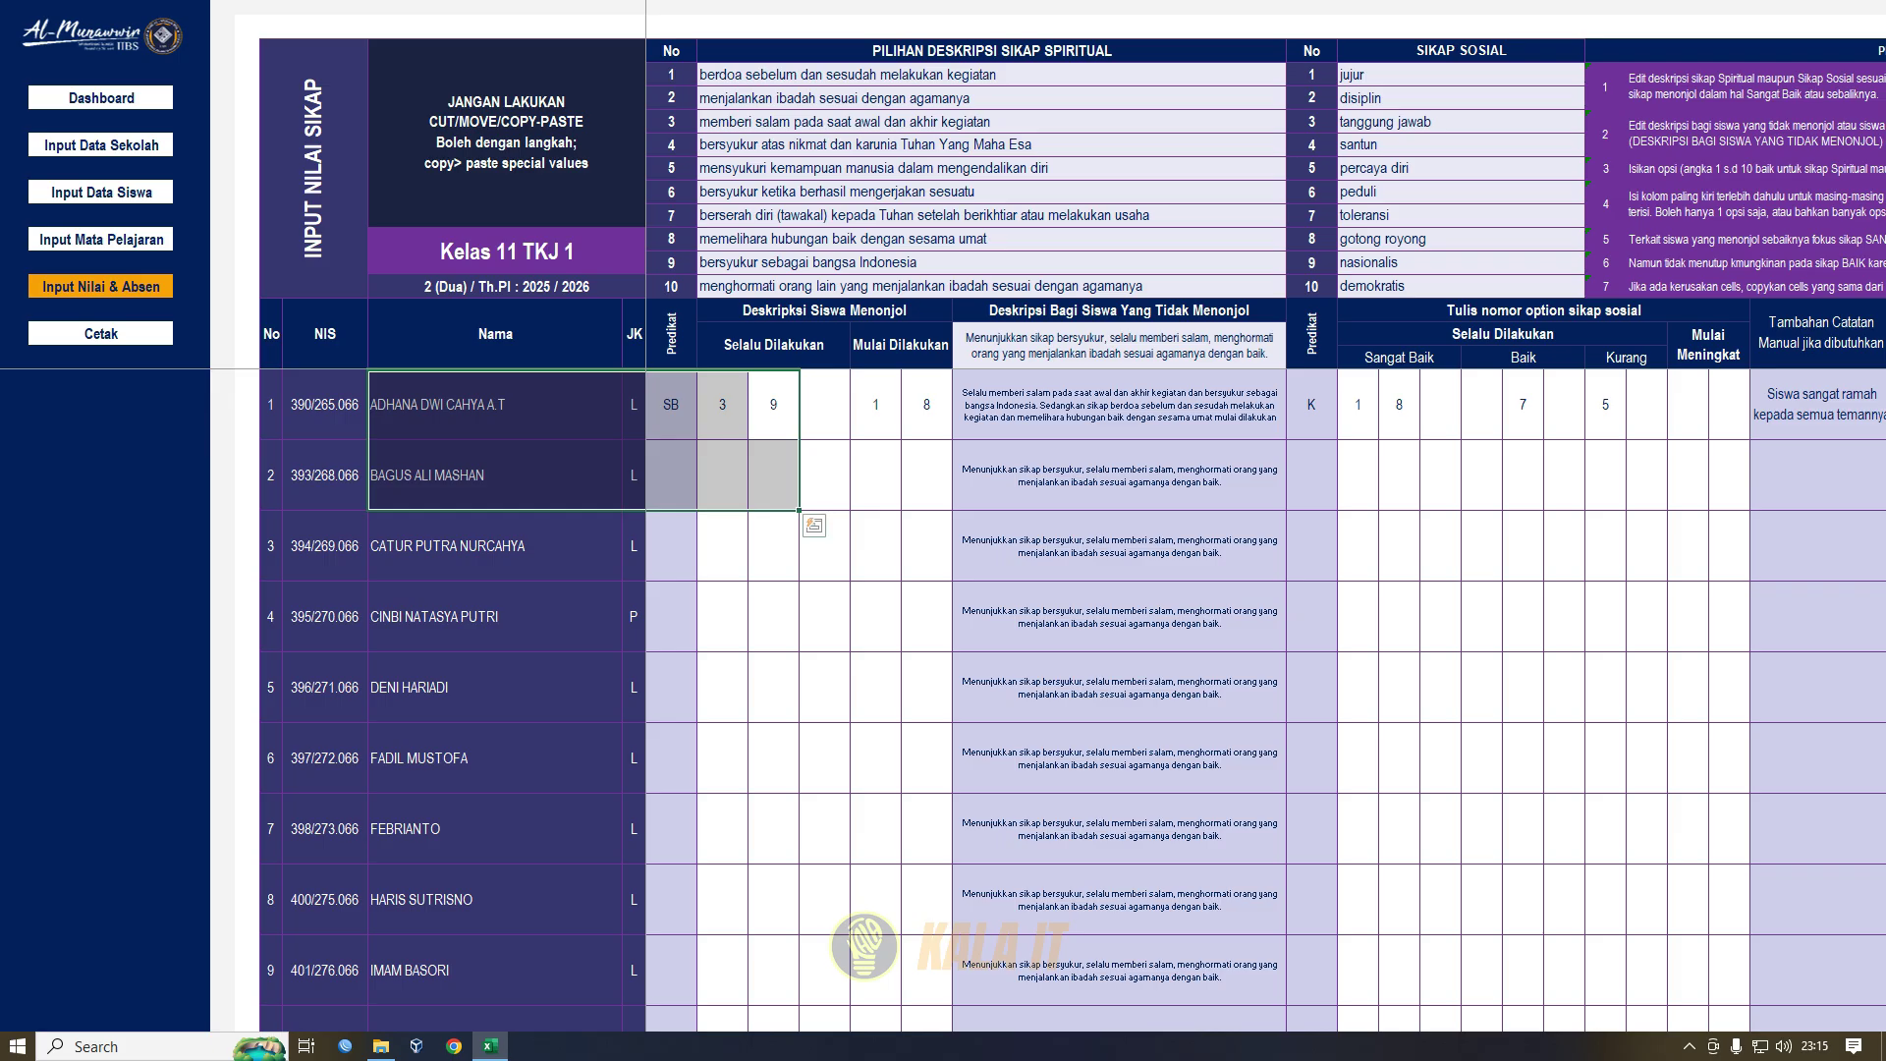
{"action": "left_click", "coordinate": [824, 405]}
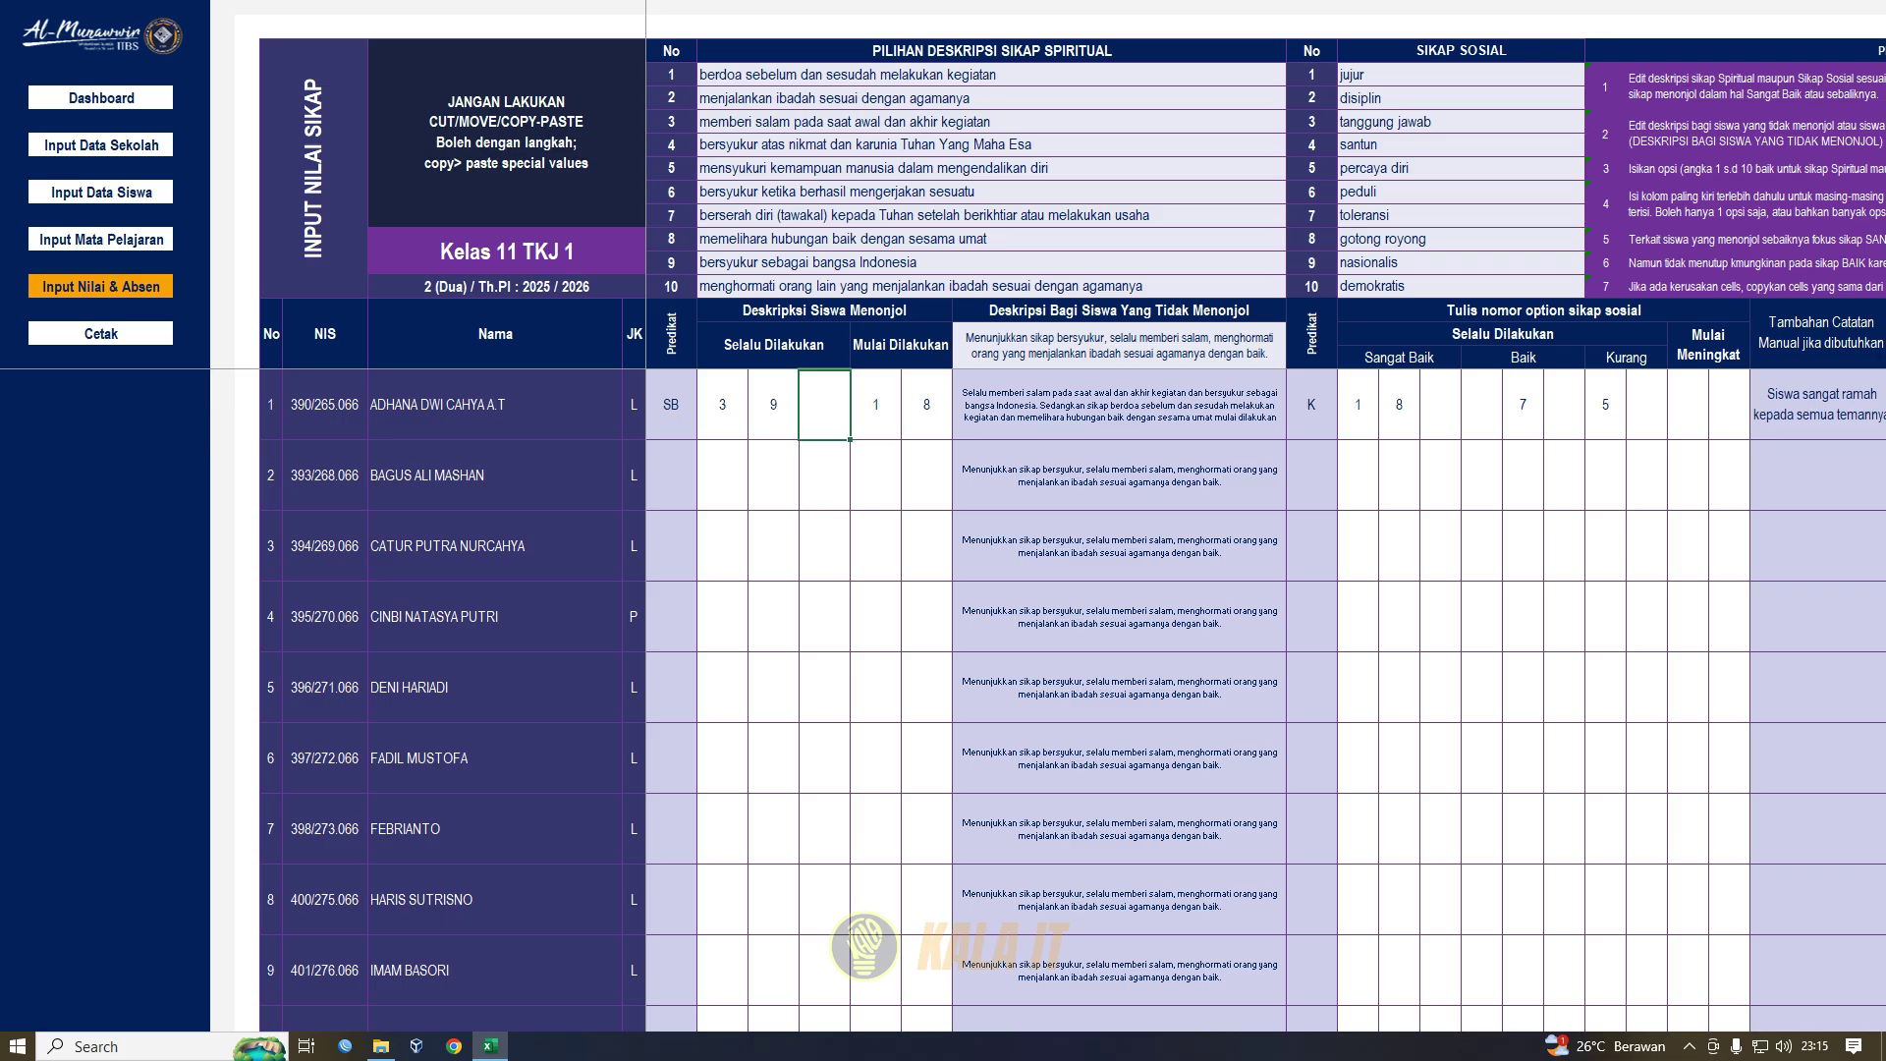
{"action": "left_click", "coordinate": [671, 334]}
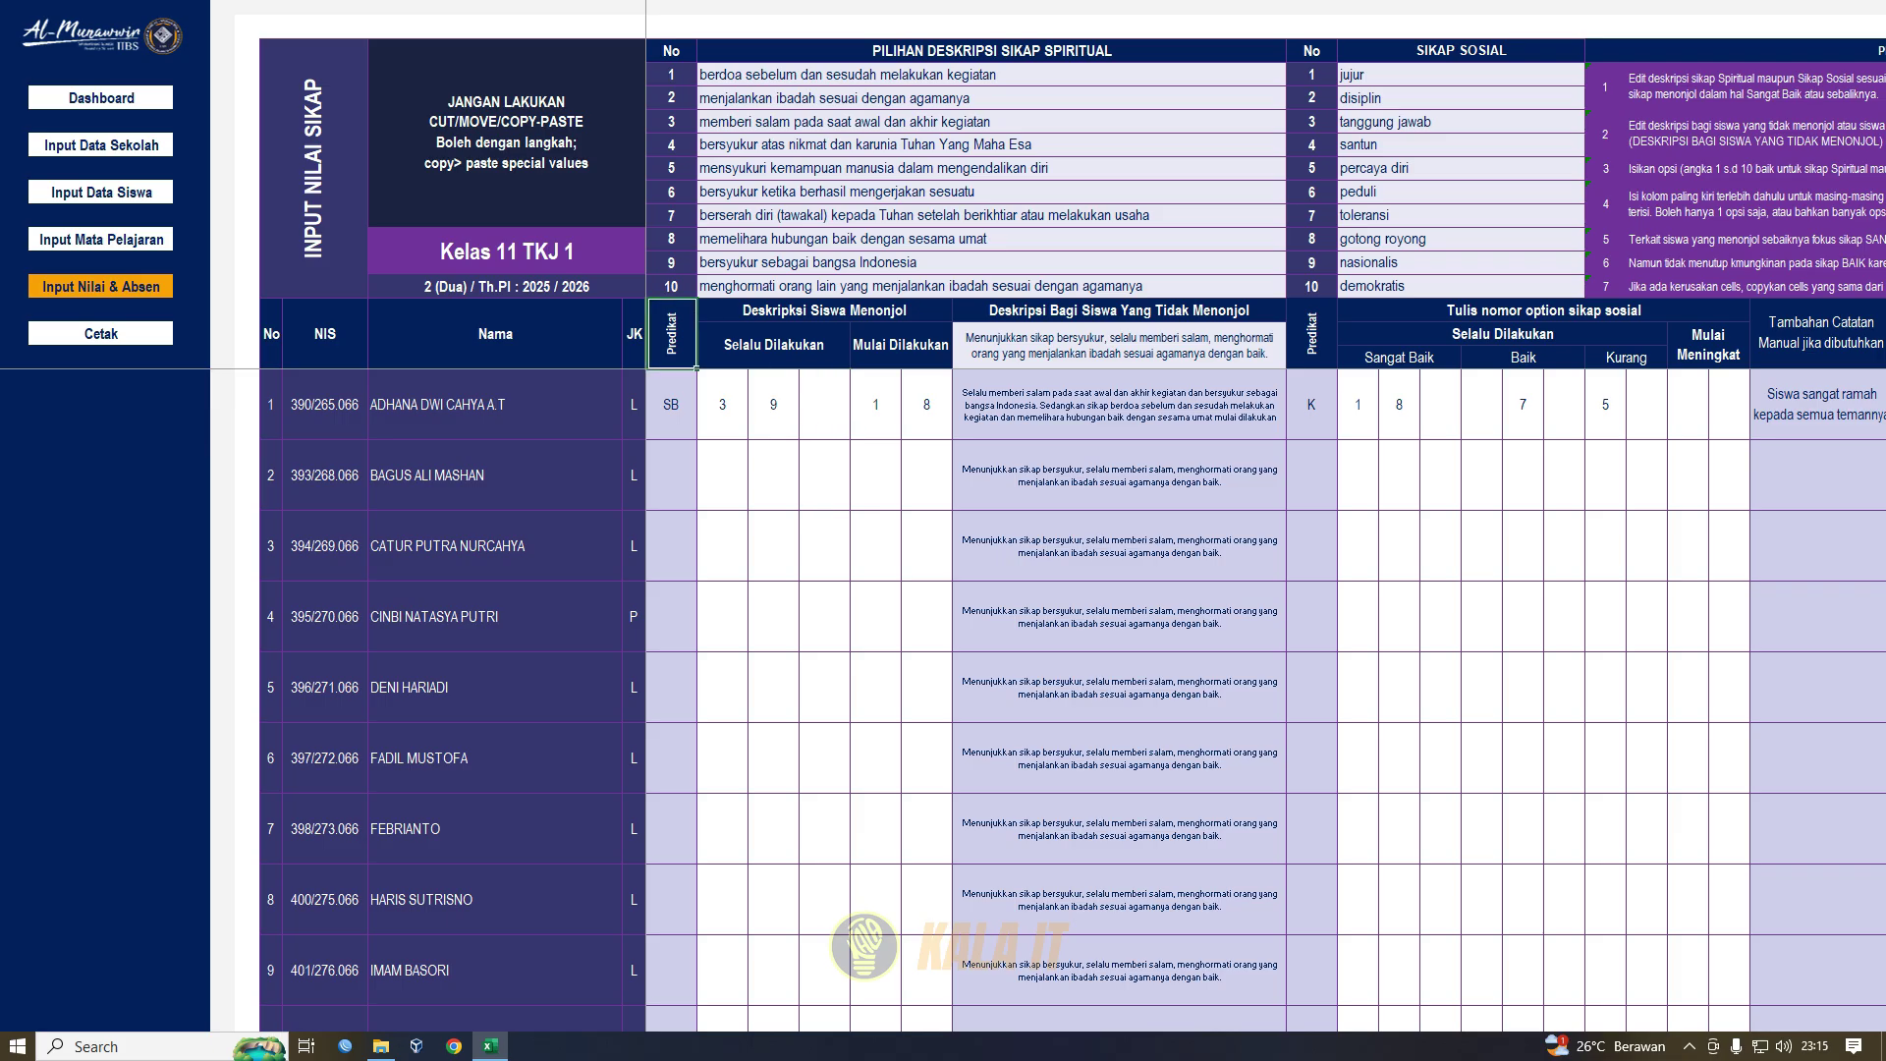
{"action": "left_click", "coordinate": [671, 405]}
{"action": "left_click", "coordinate": [992, 51]}
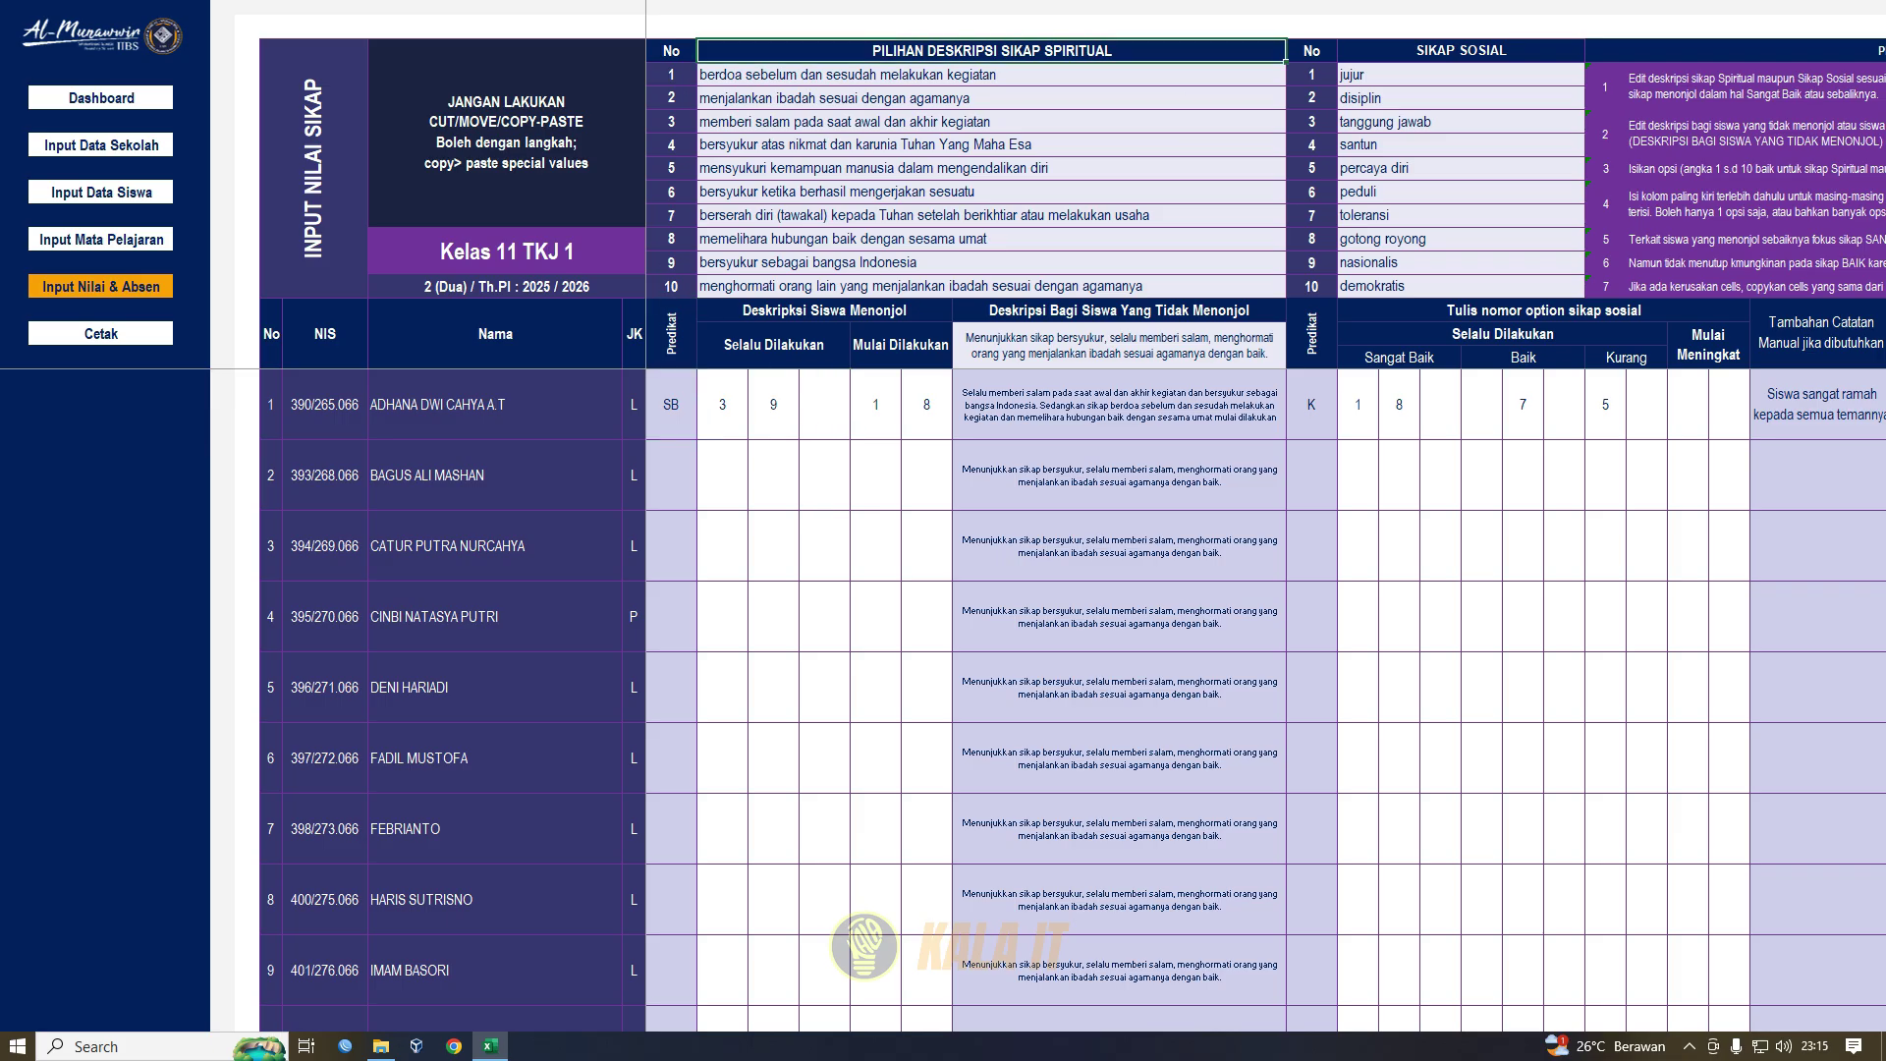
{"action": "left_click", "coordinate": [671, 334]}
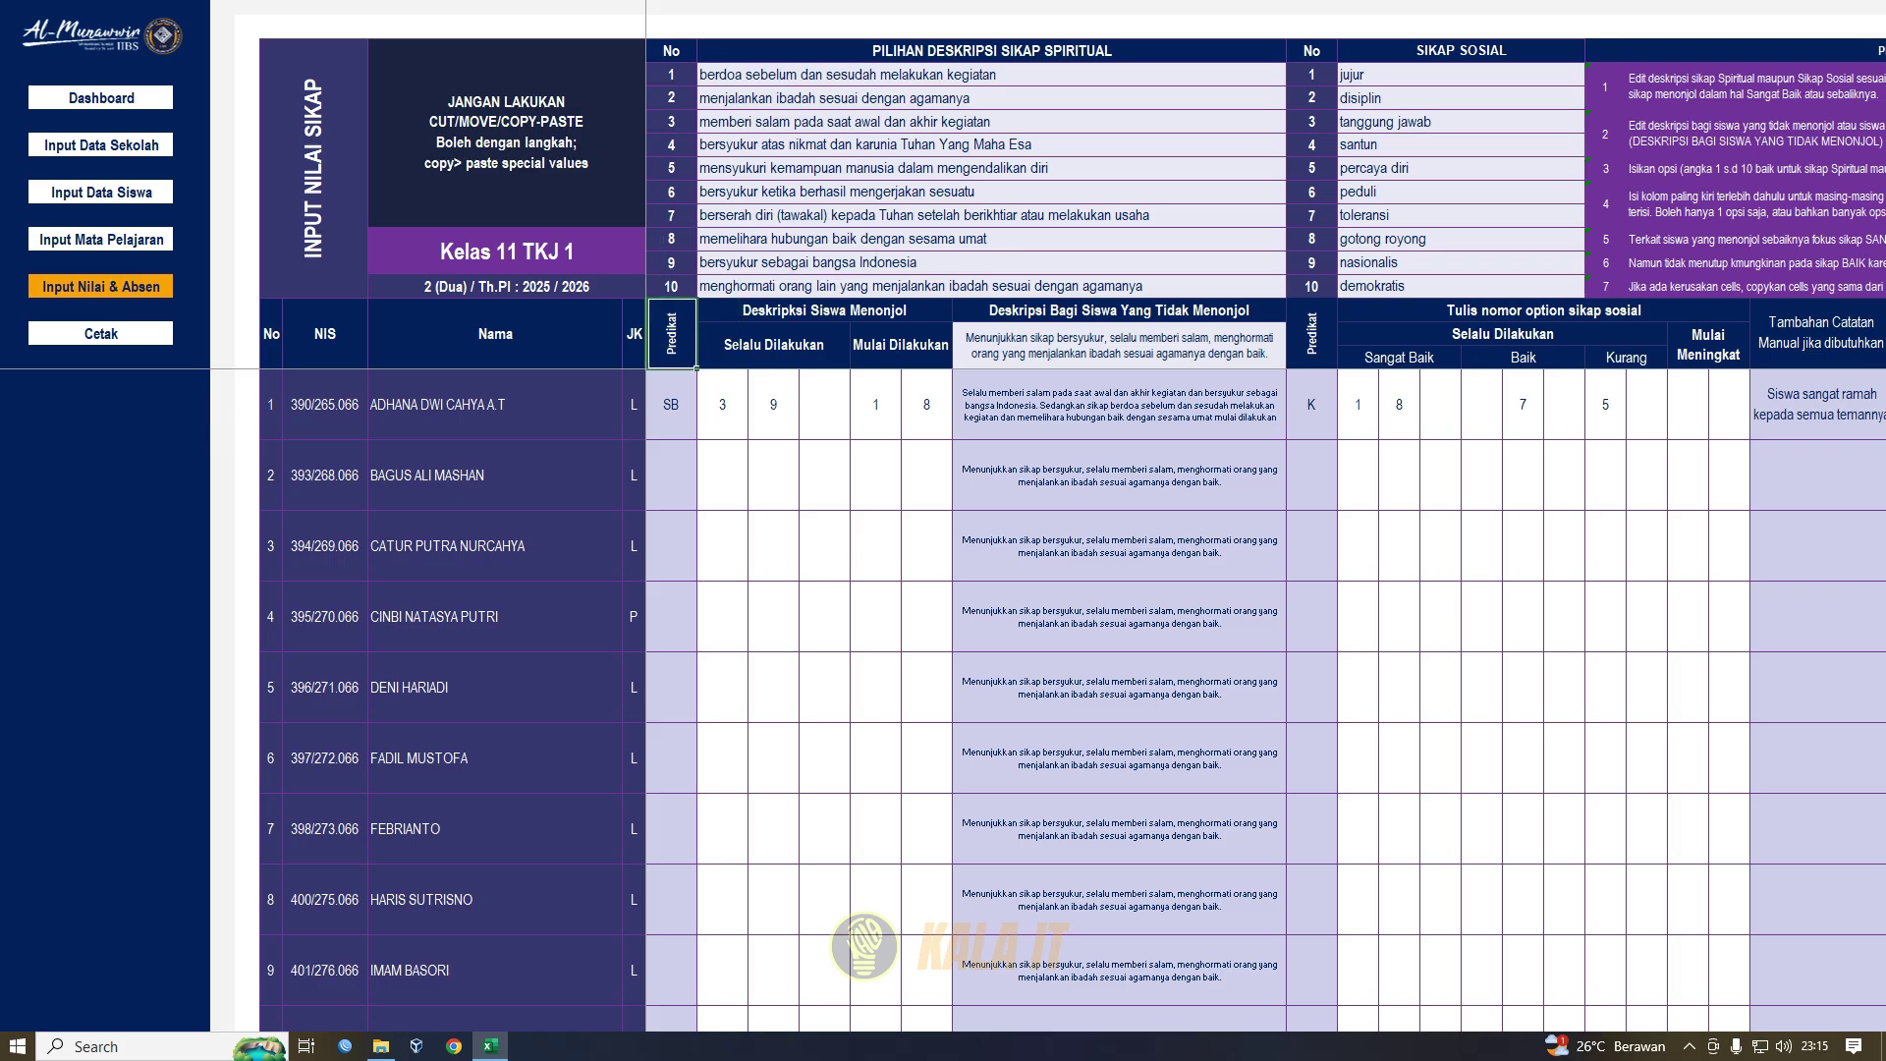
{"action": "left_click", "coordinate": [671, 405]}
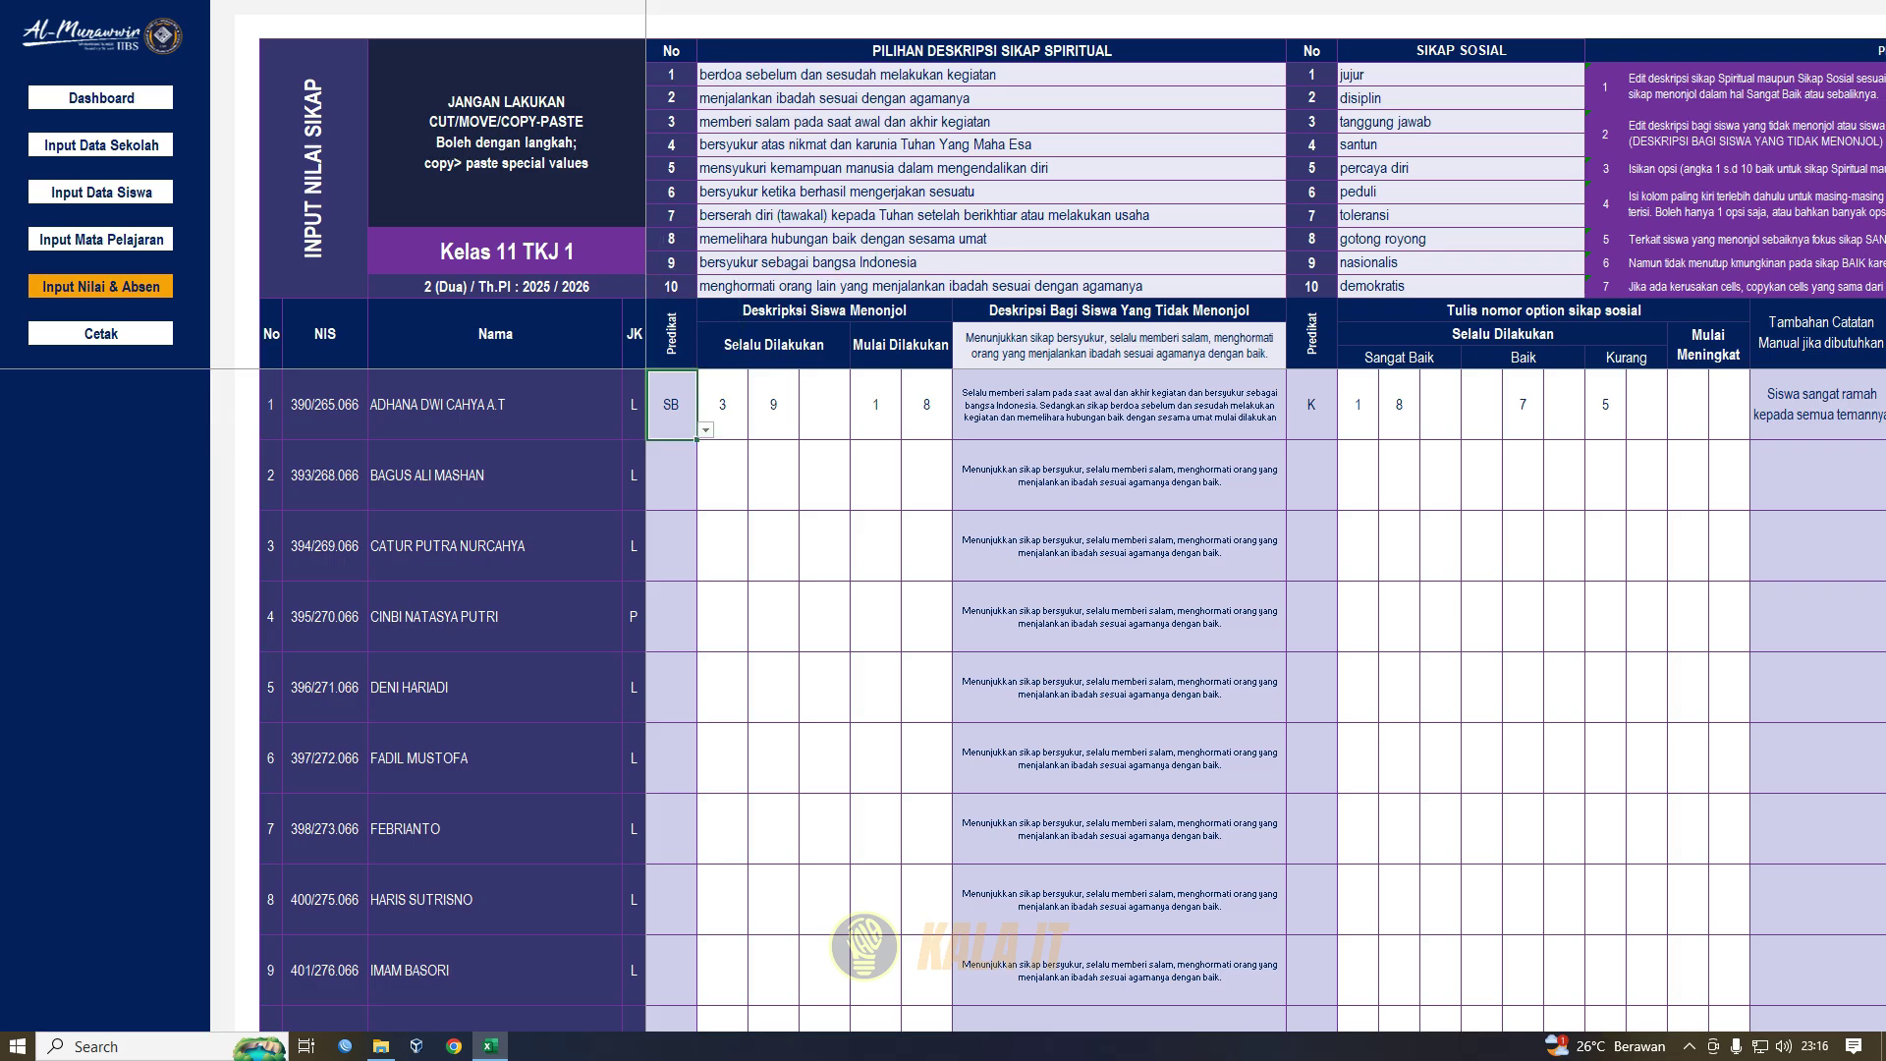
{"action": "left_click", "coordinate": [705, 430]}
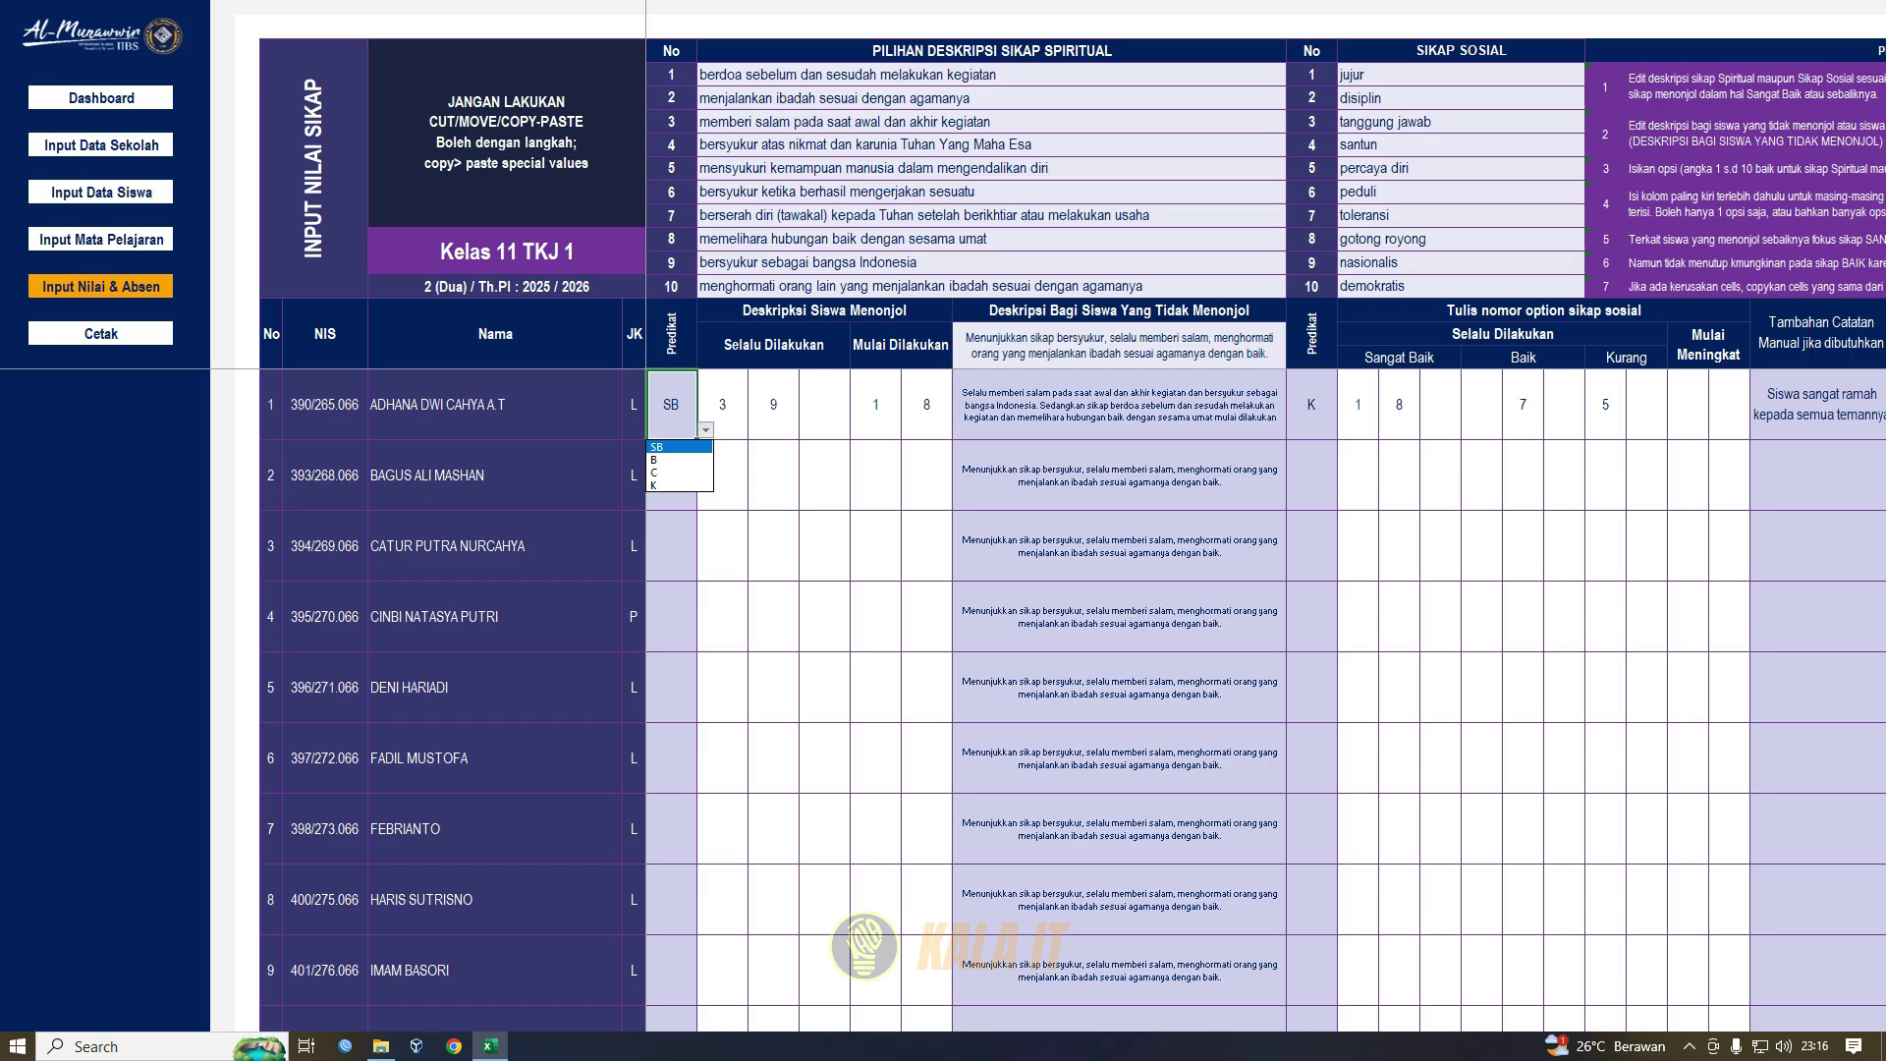
{"action": "key", "text": "Escape"}
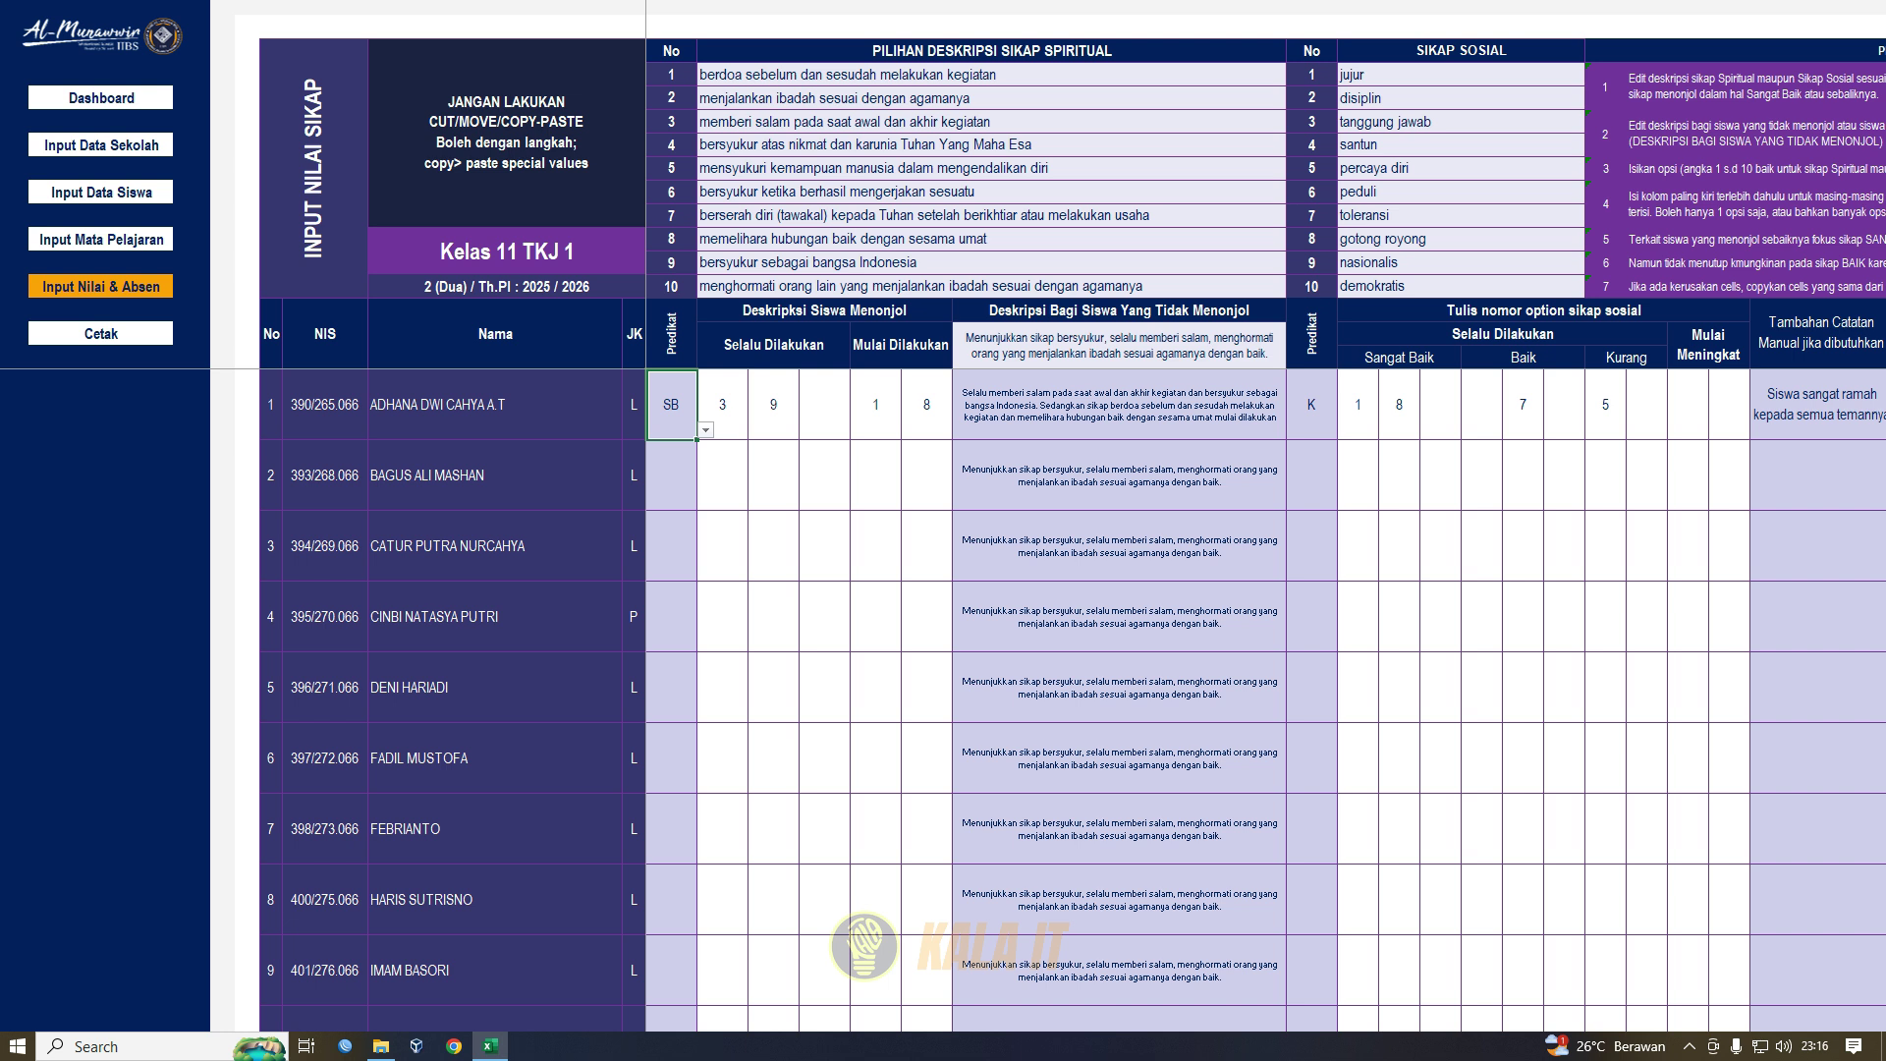
- Compare student 1's spiritual option 3 against the option 3 and 5 texts and the generated description
{"action": "left_click", "coordinate": [722, 405]}
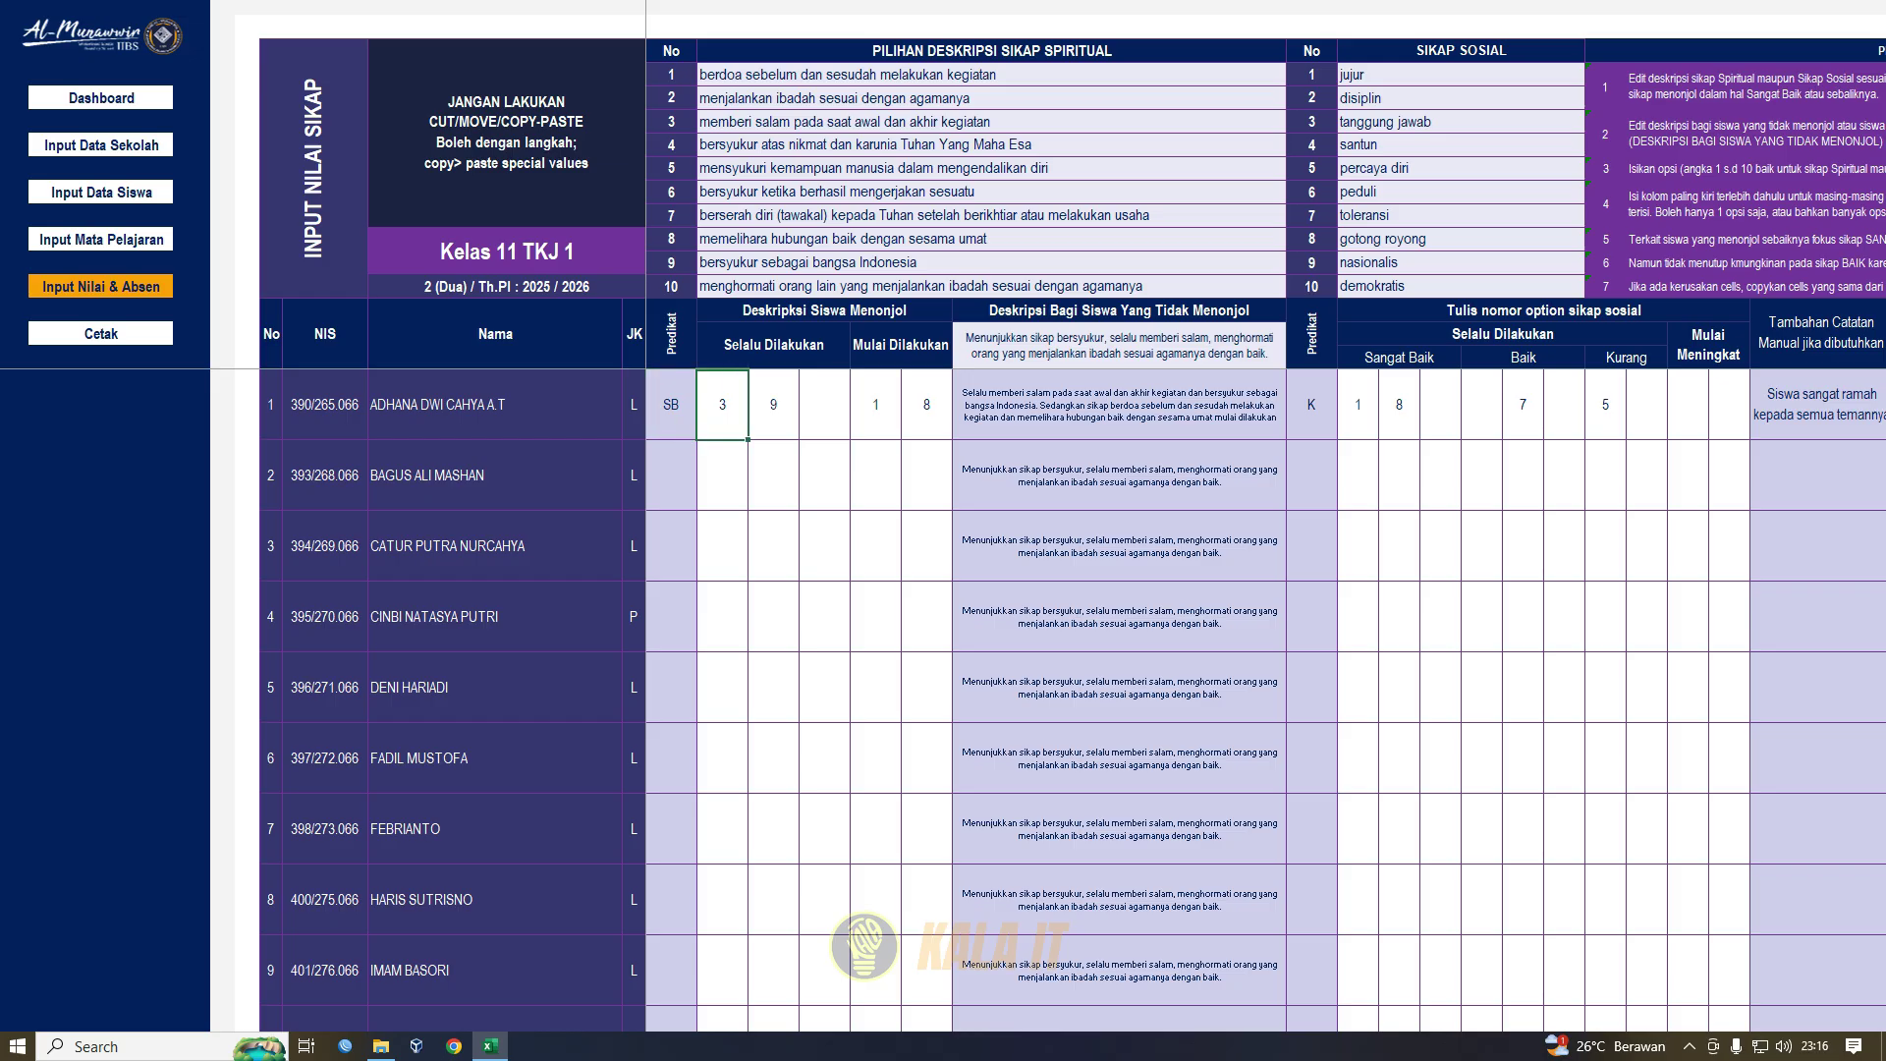
{"action": "left_click", "coordinate": [845, 122]}
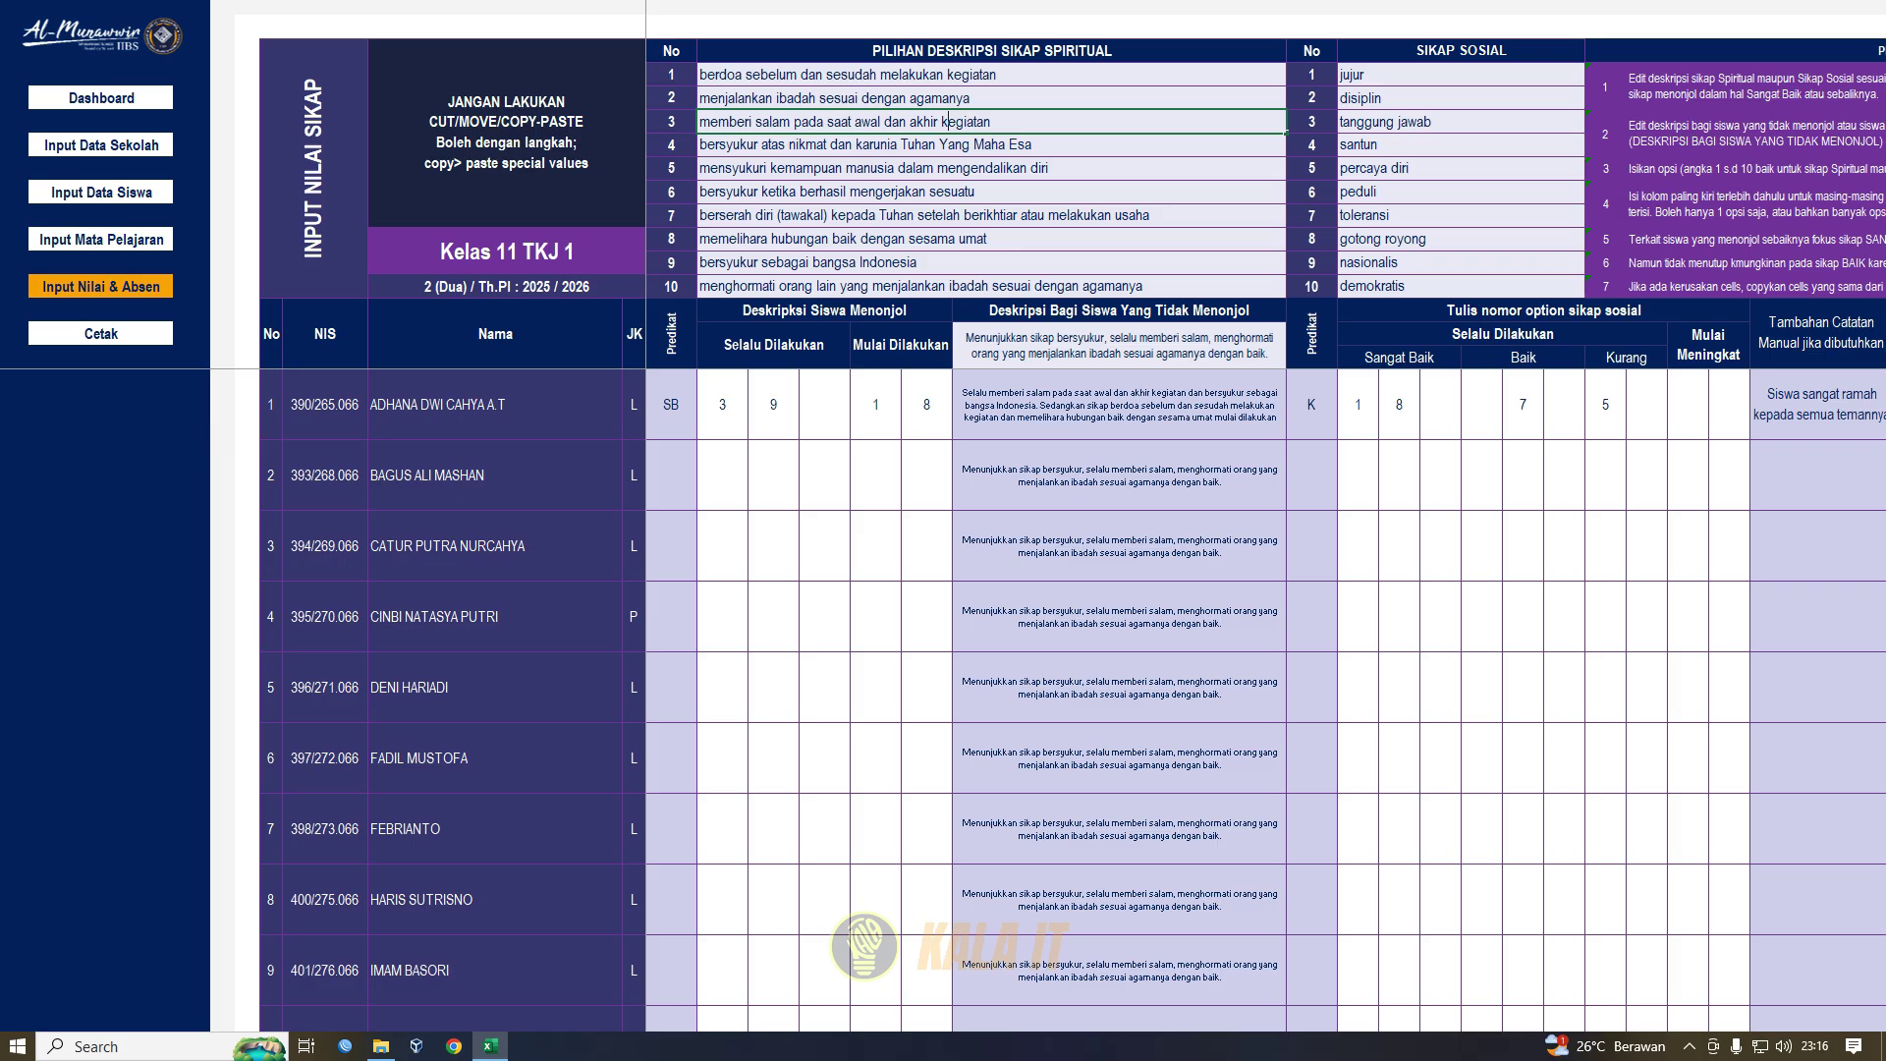
{"action": "left_click_drag", "start_coordinate": [991, 122], "coordinate": [700, 122]}
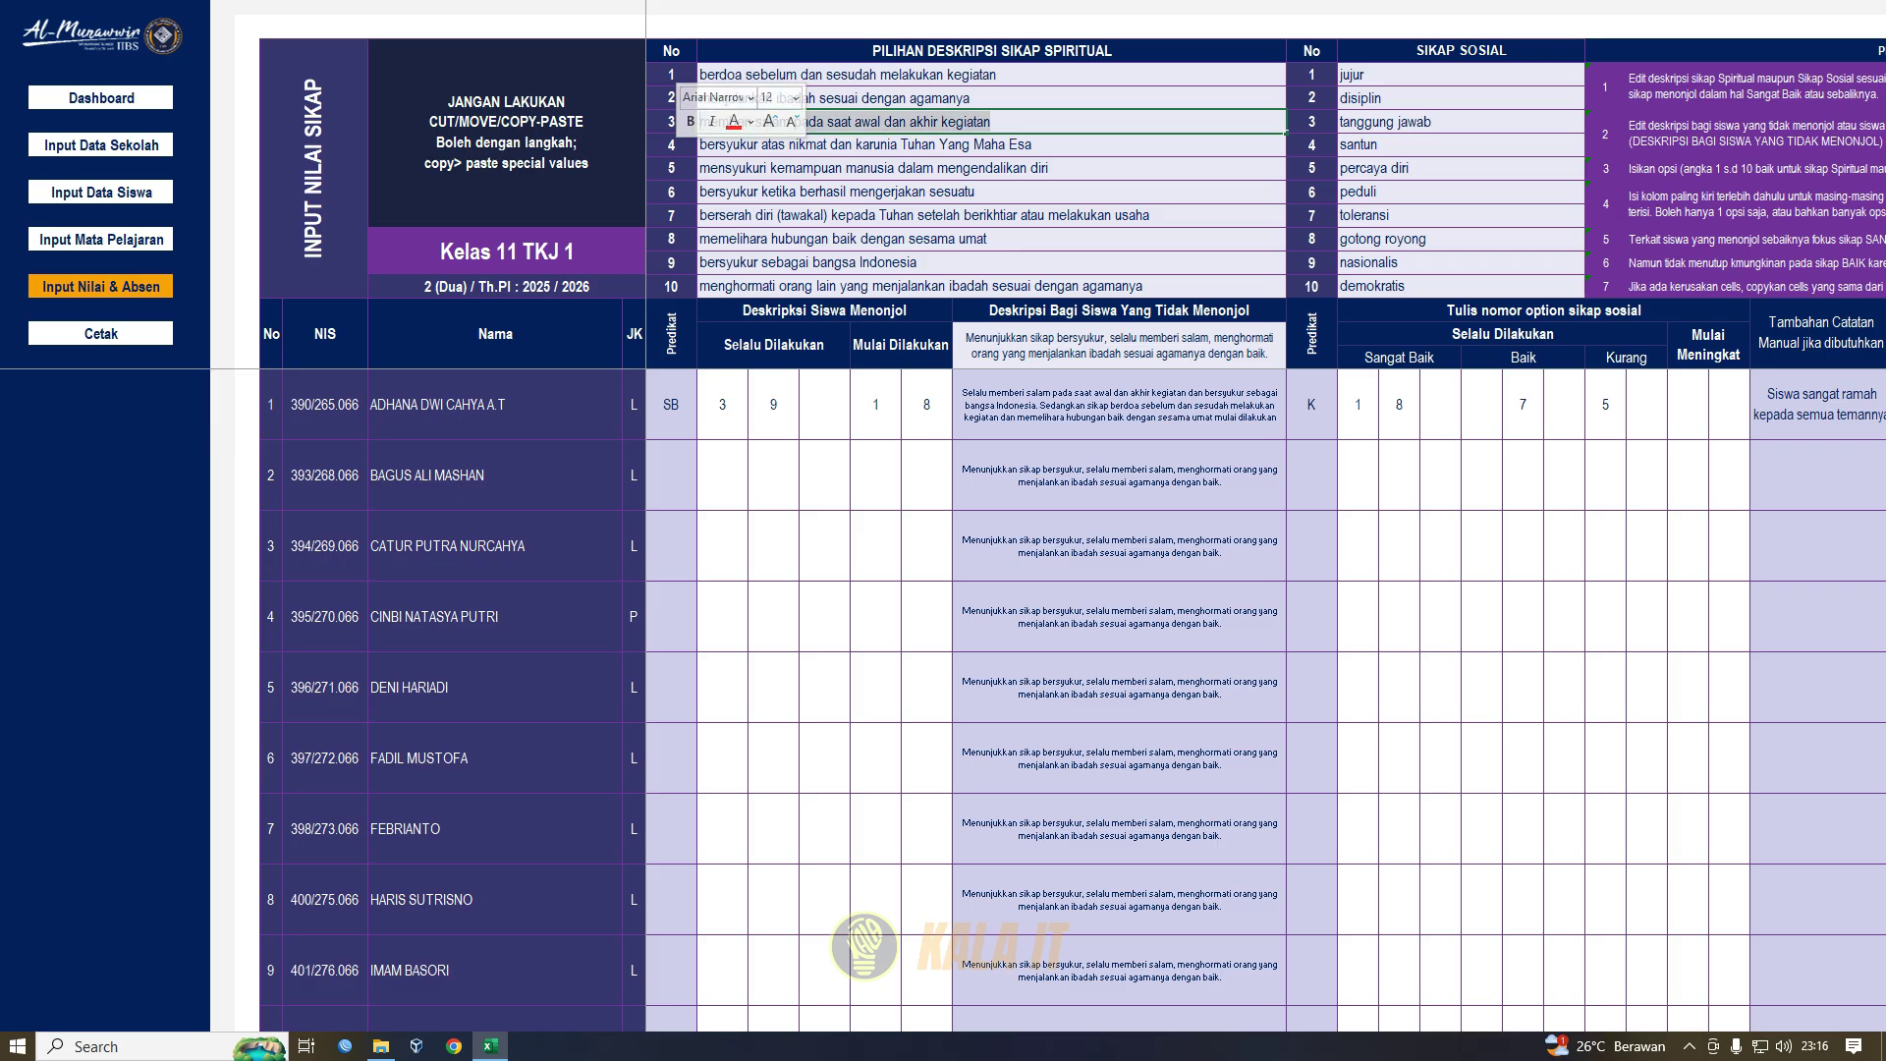
{"action": "left_click", "coordinate": [845, 168]}
{"action": "left_click", "coordinate": [723, 405]}
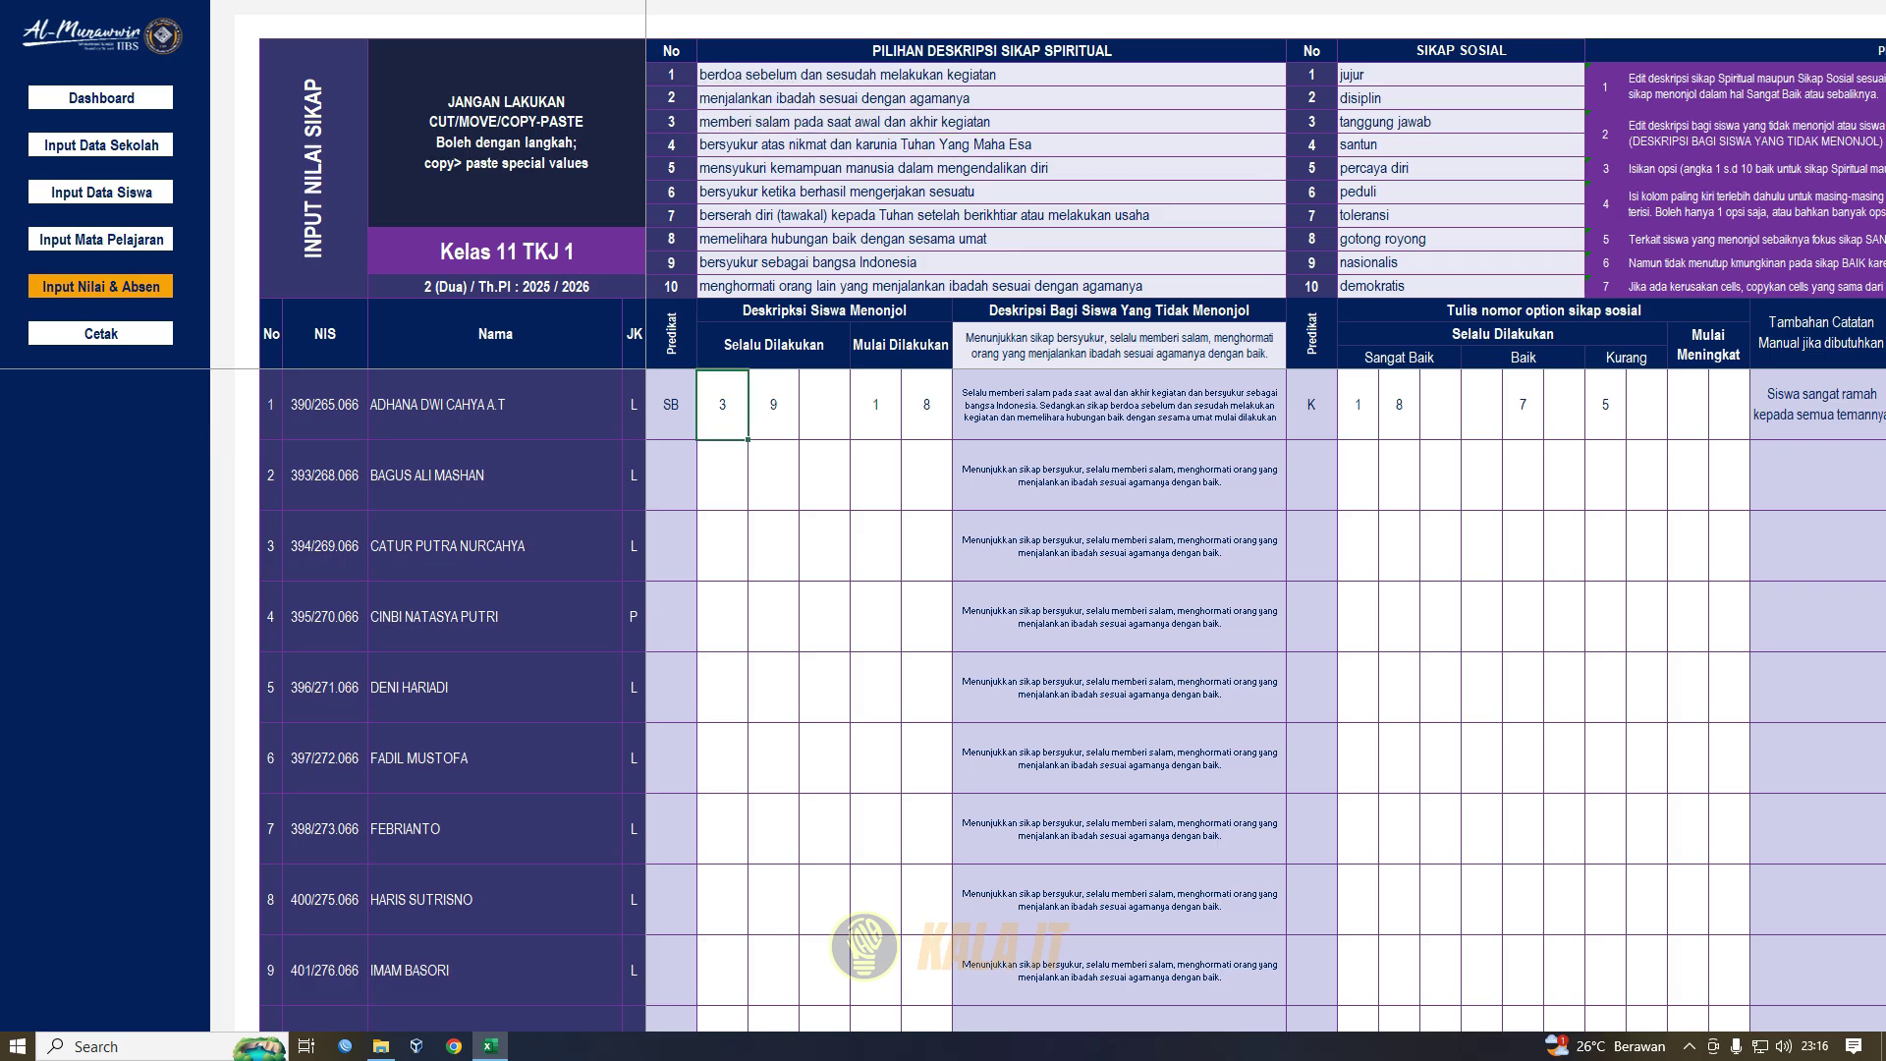
{"action": "left_click", "coordinate": [1119, 405]}
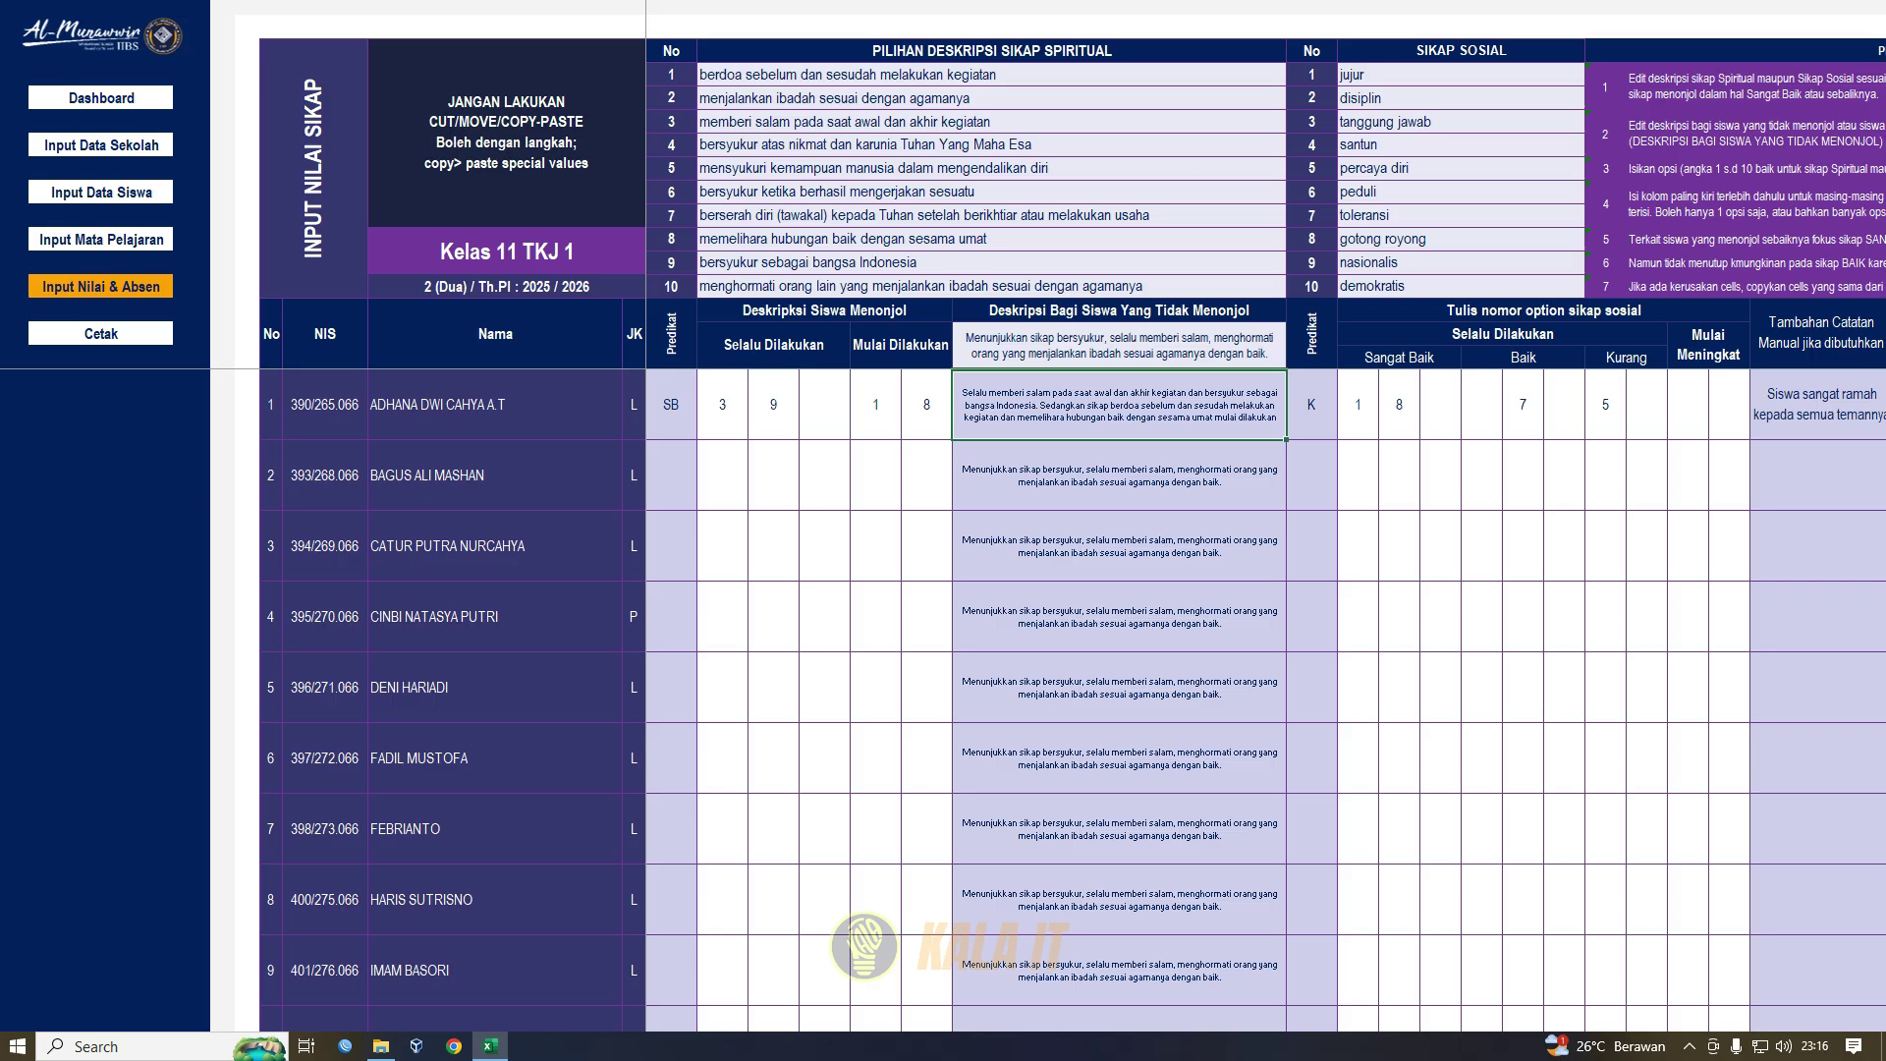
{"action": "key", "text": "F2"}
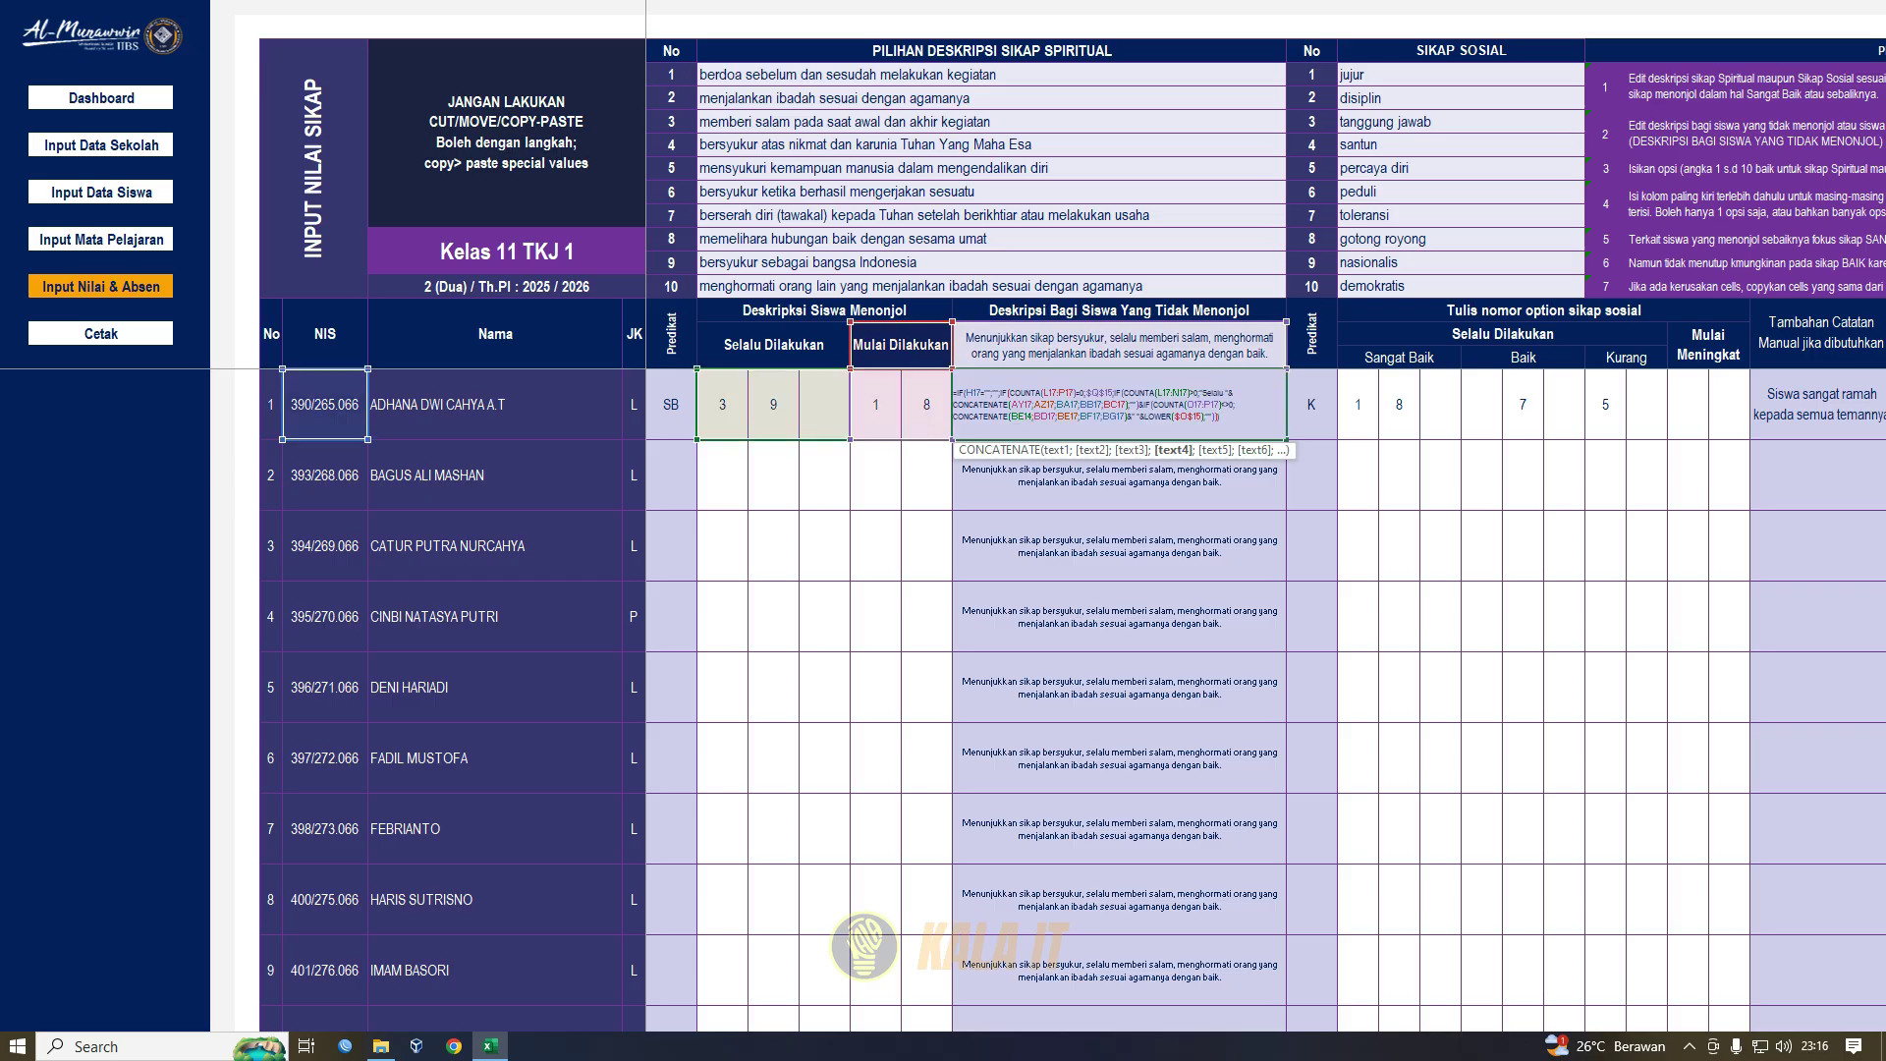
{"action": "key", "text": "Return"}
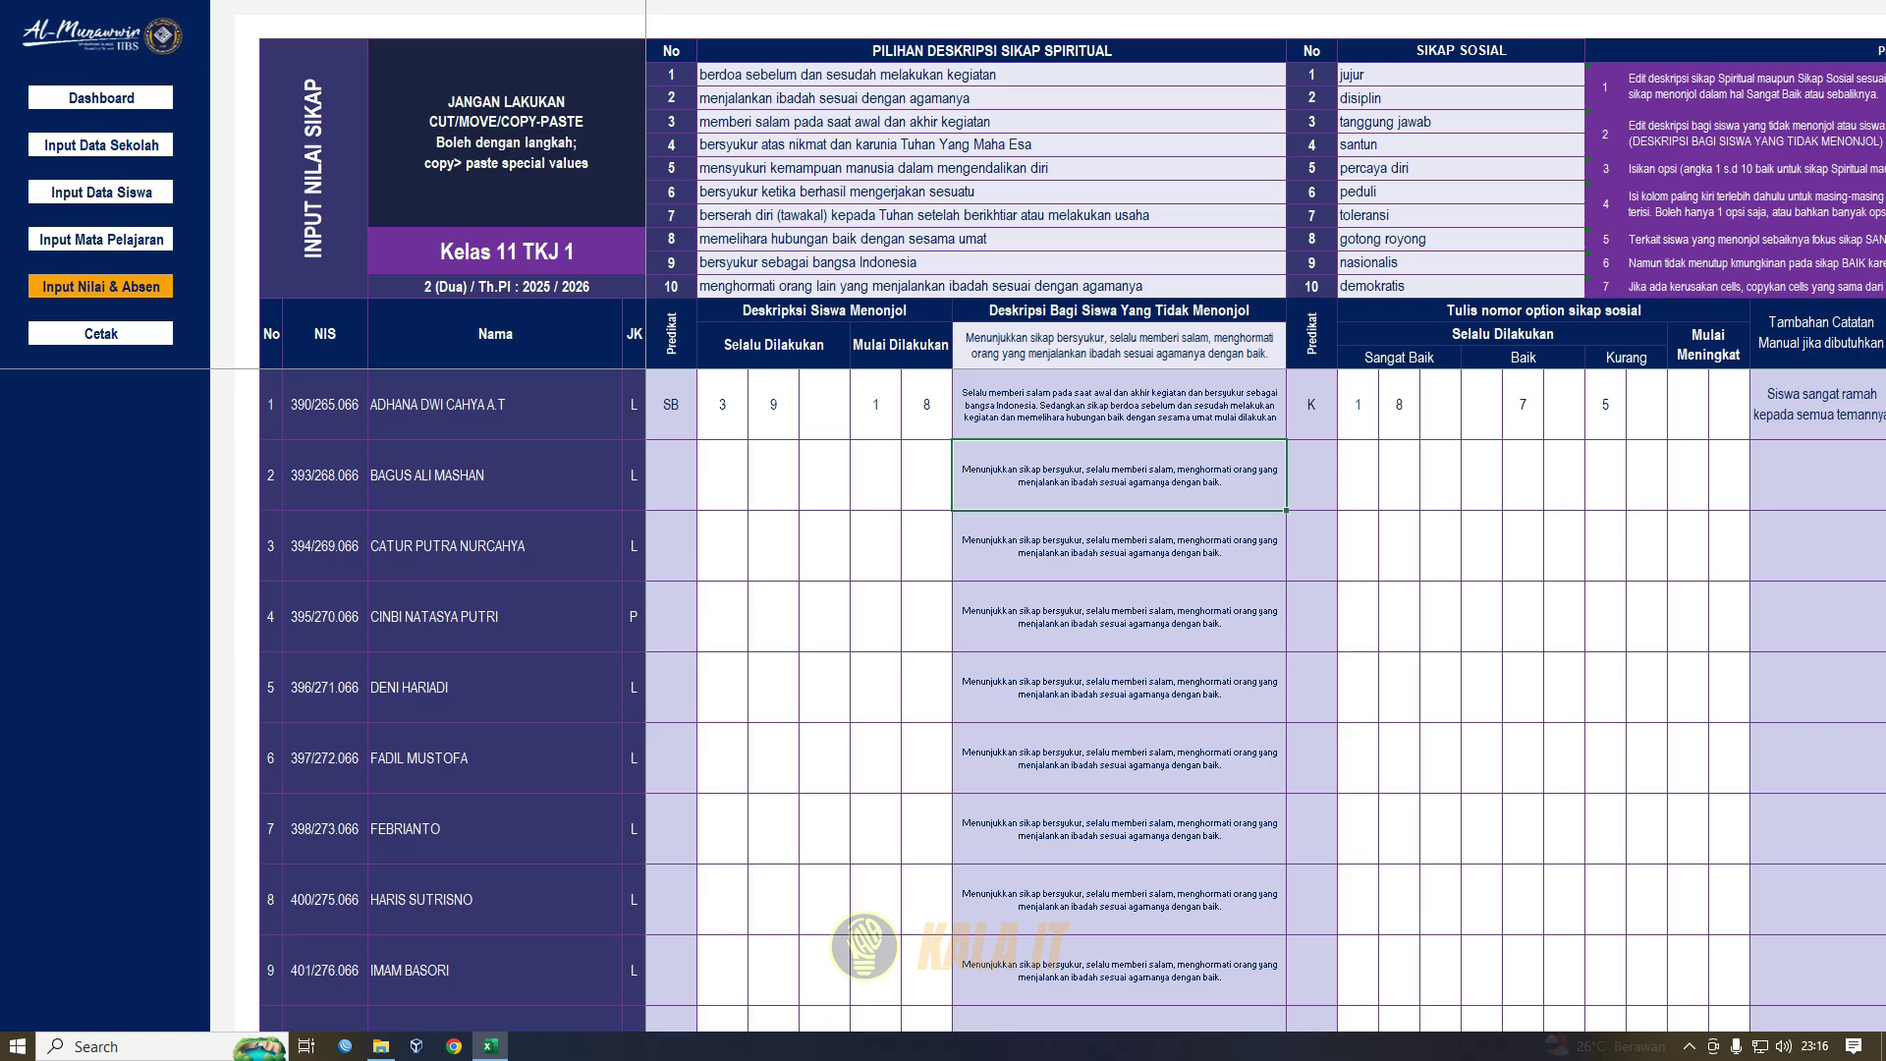
{"action": "left_click", "coordinate": [1119, 346]}
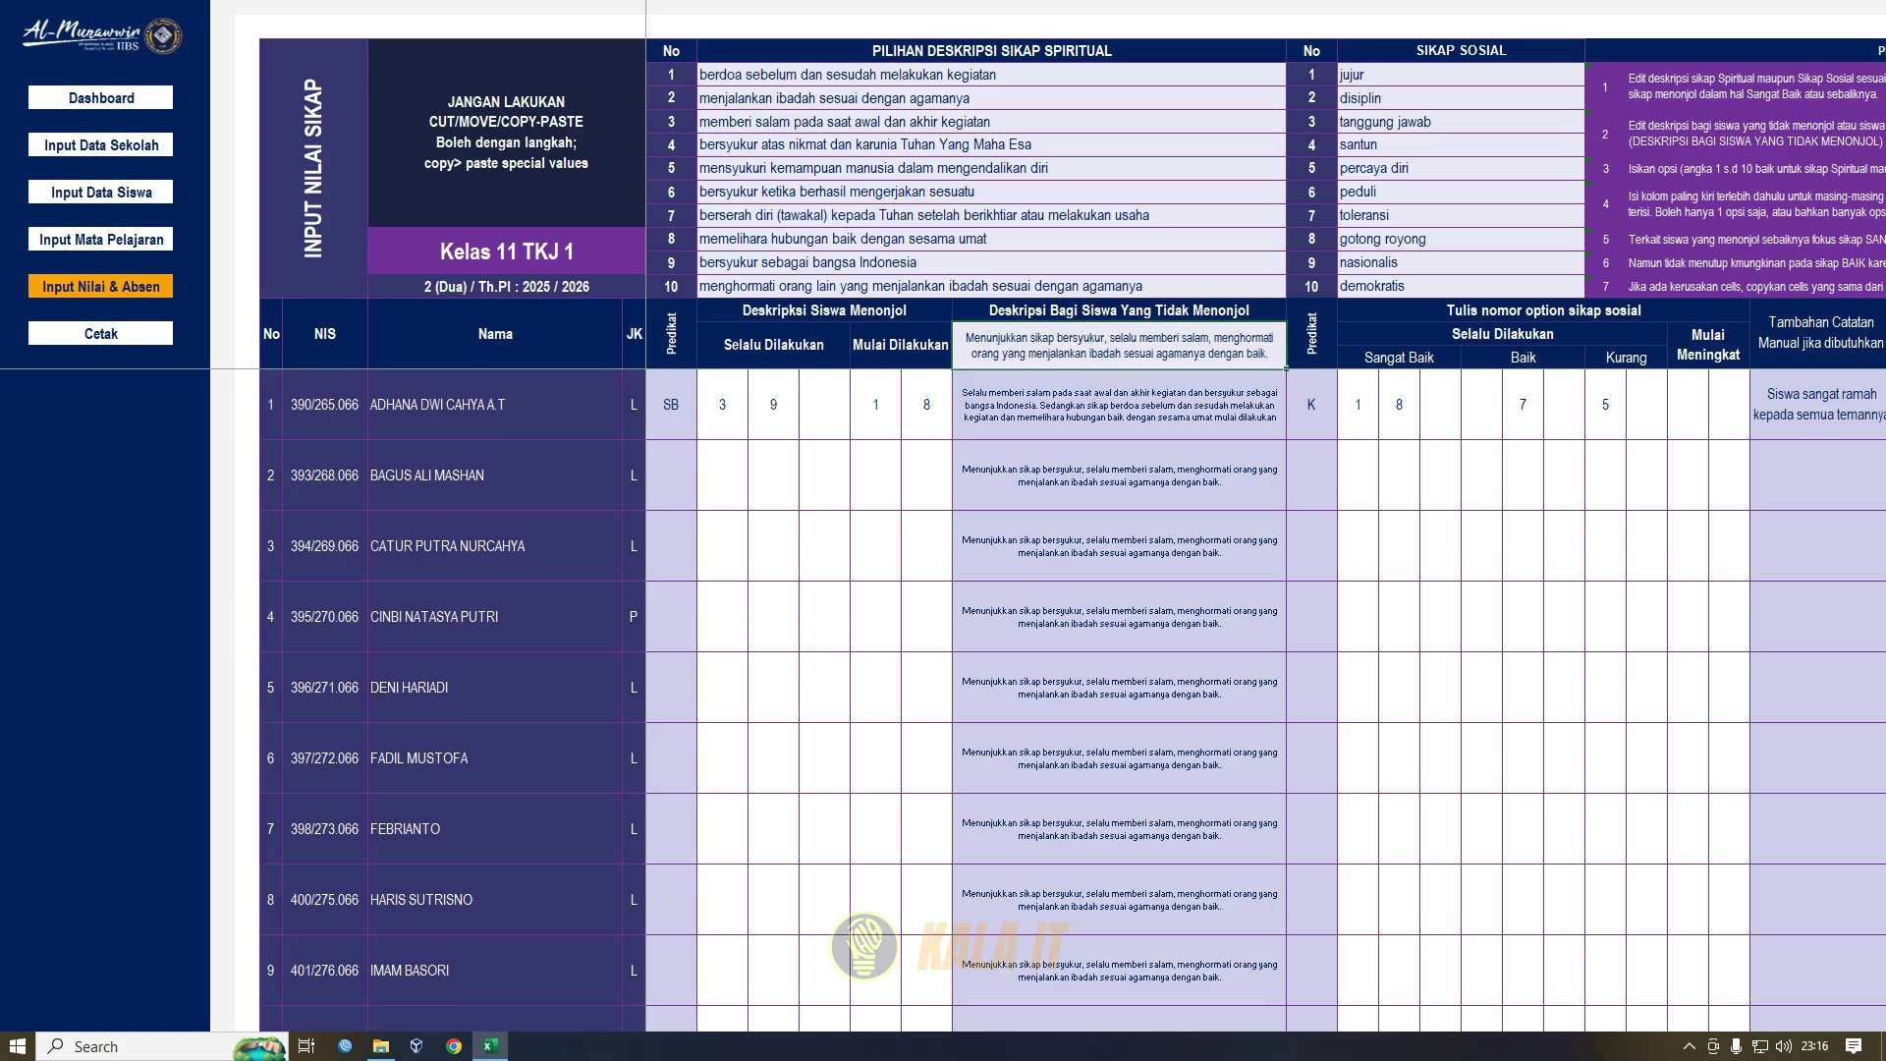
{"action": "key", "text": "F2"}
{"action": "left_click_drag", "start_coordinate": [966, 337], "coordinate": [1270, 353]}
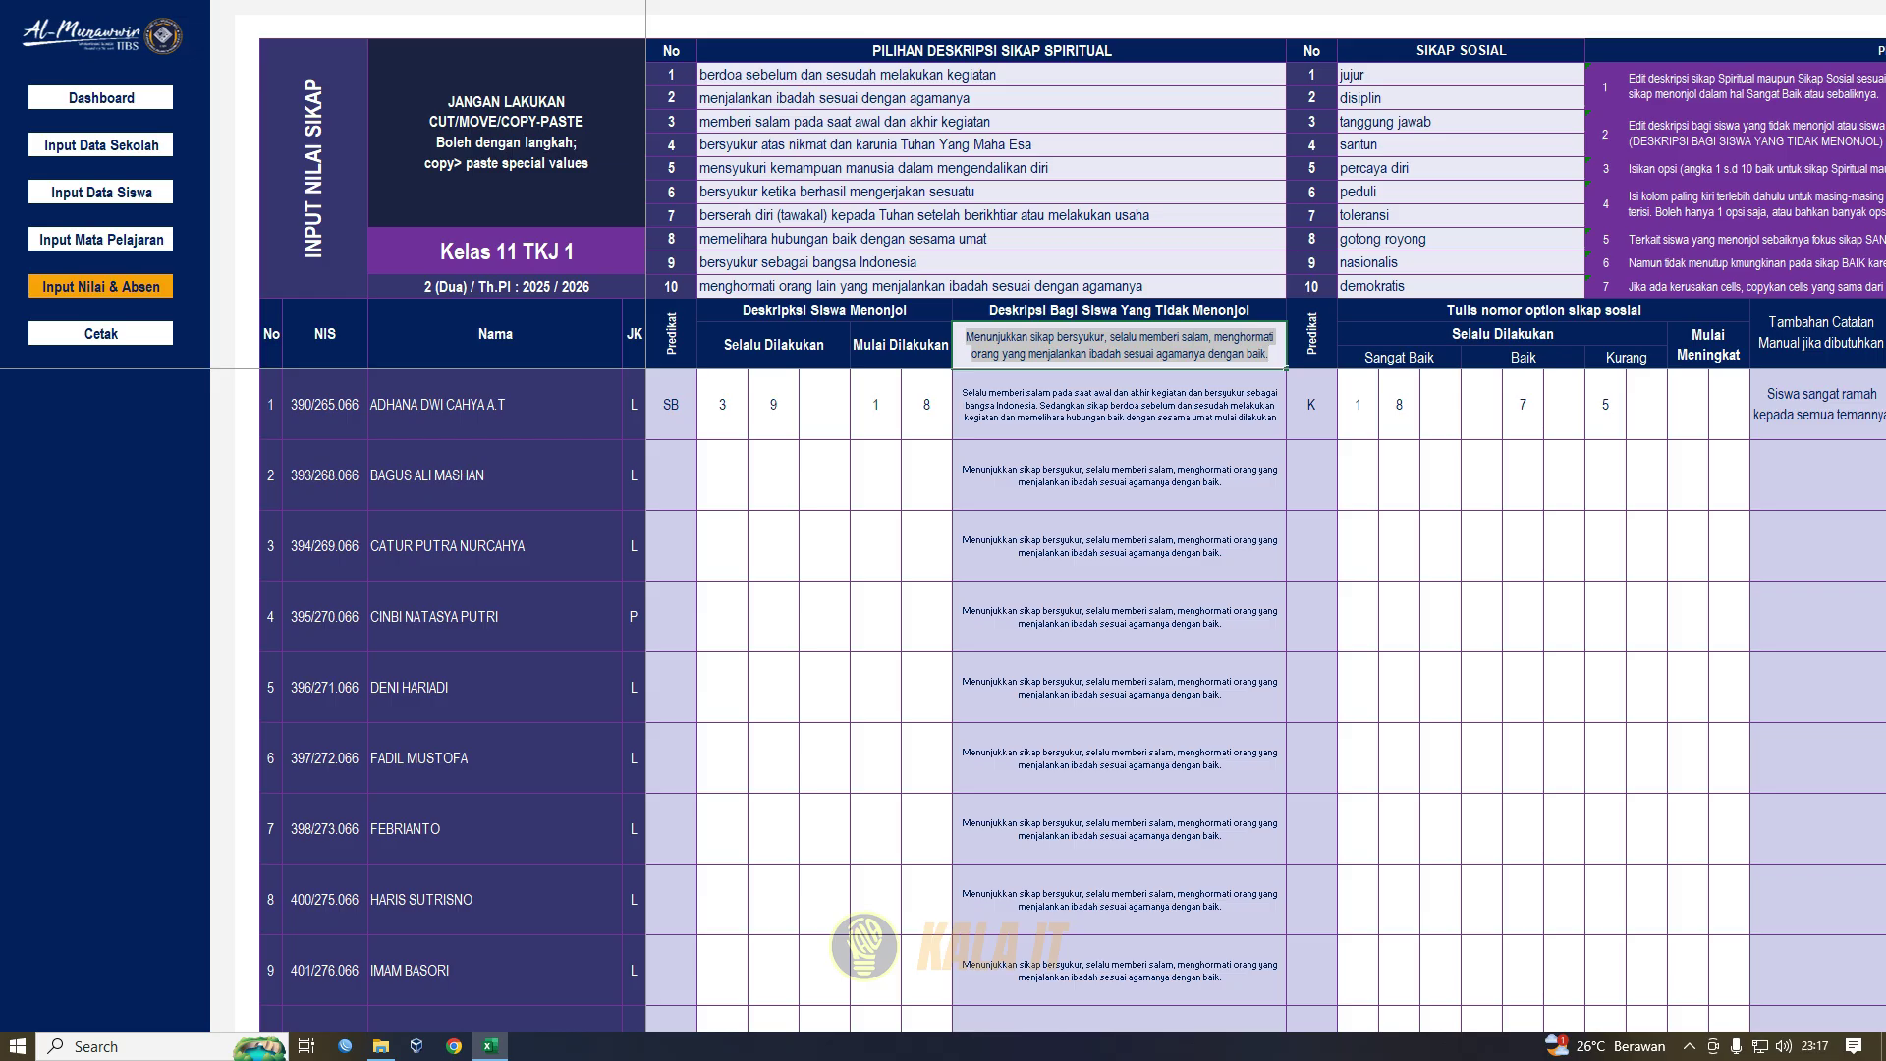
{"action": "key", "text": "Return"}
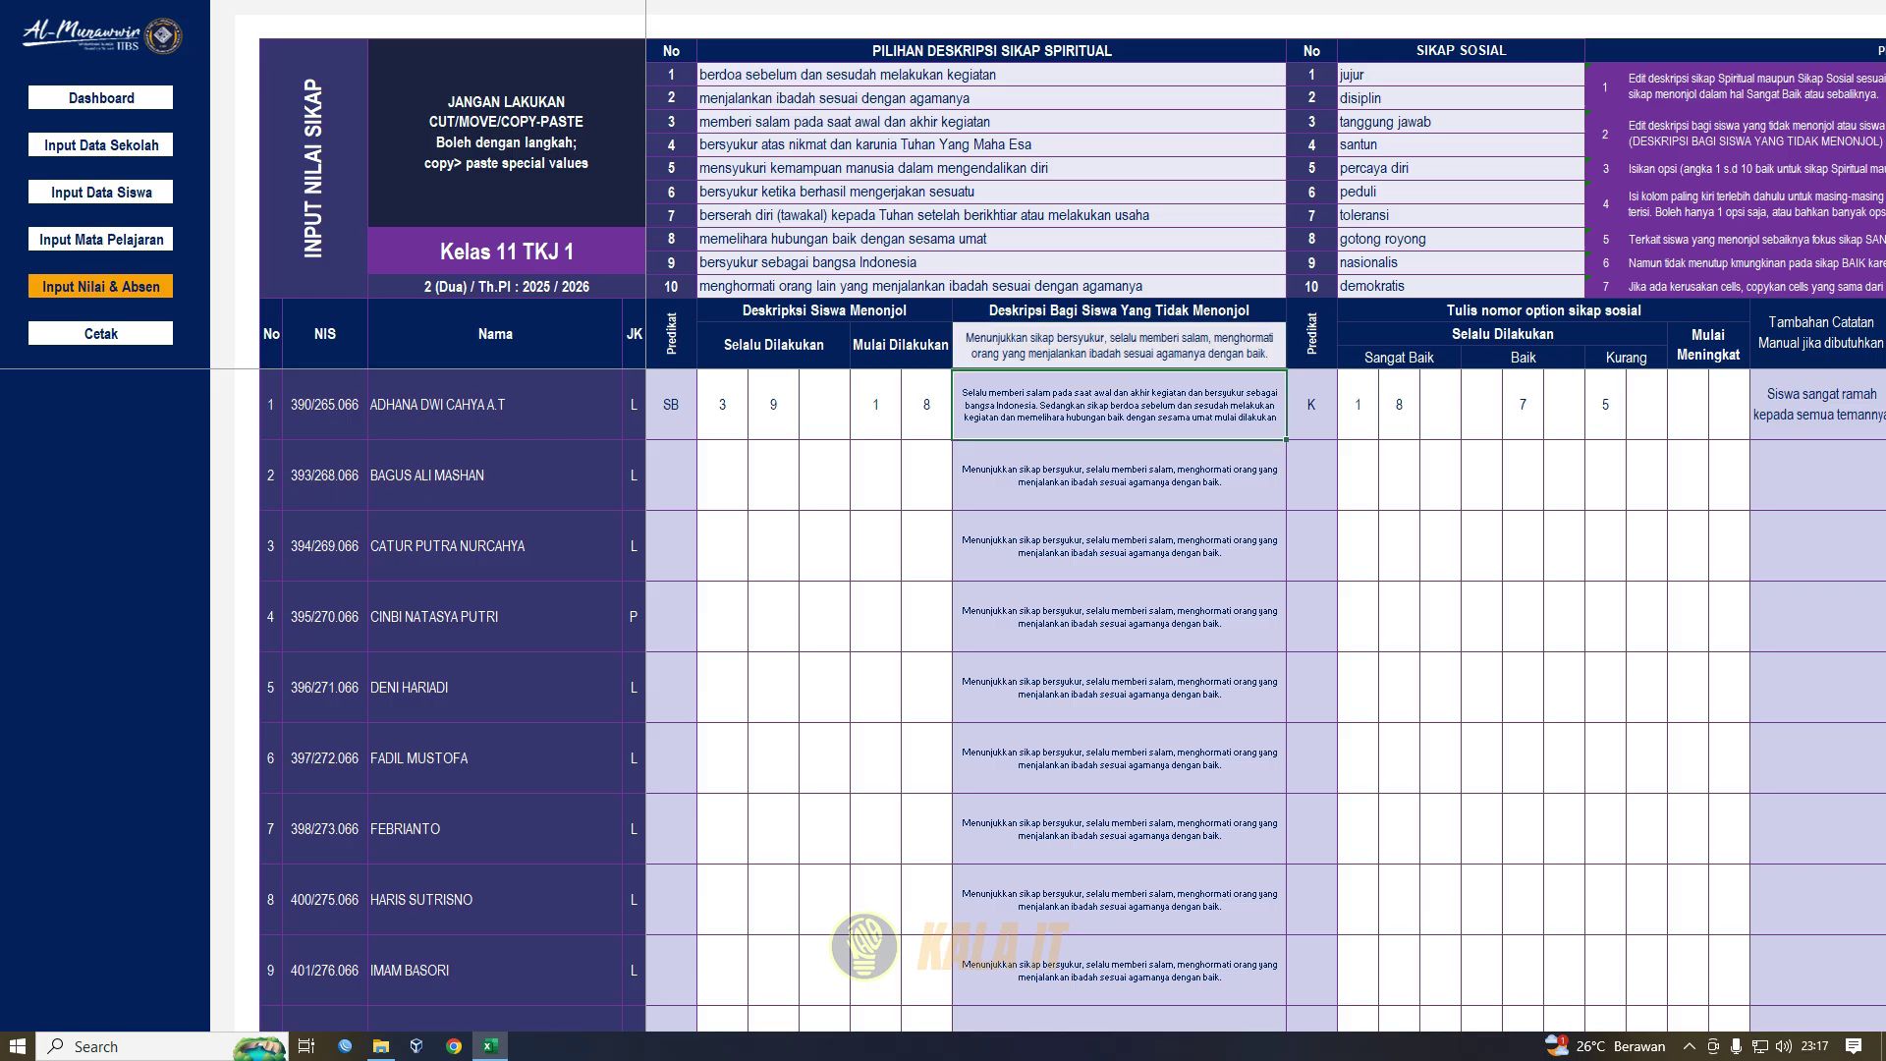
{"action": "left_click_drag", "start_coordinate": [1481, 406], "coordinate": [1883, 417]}
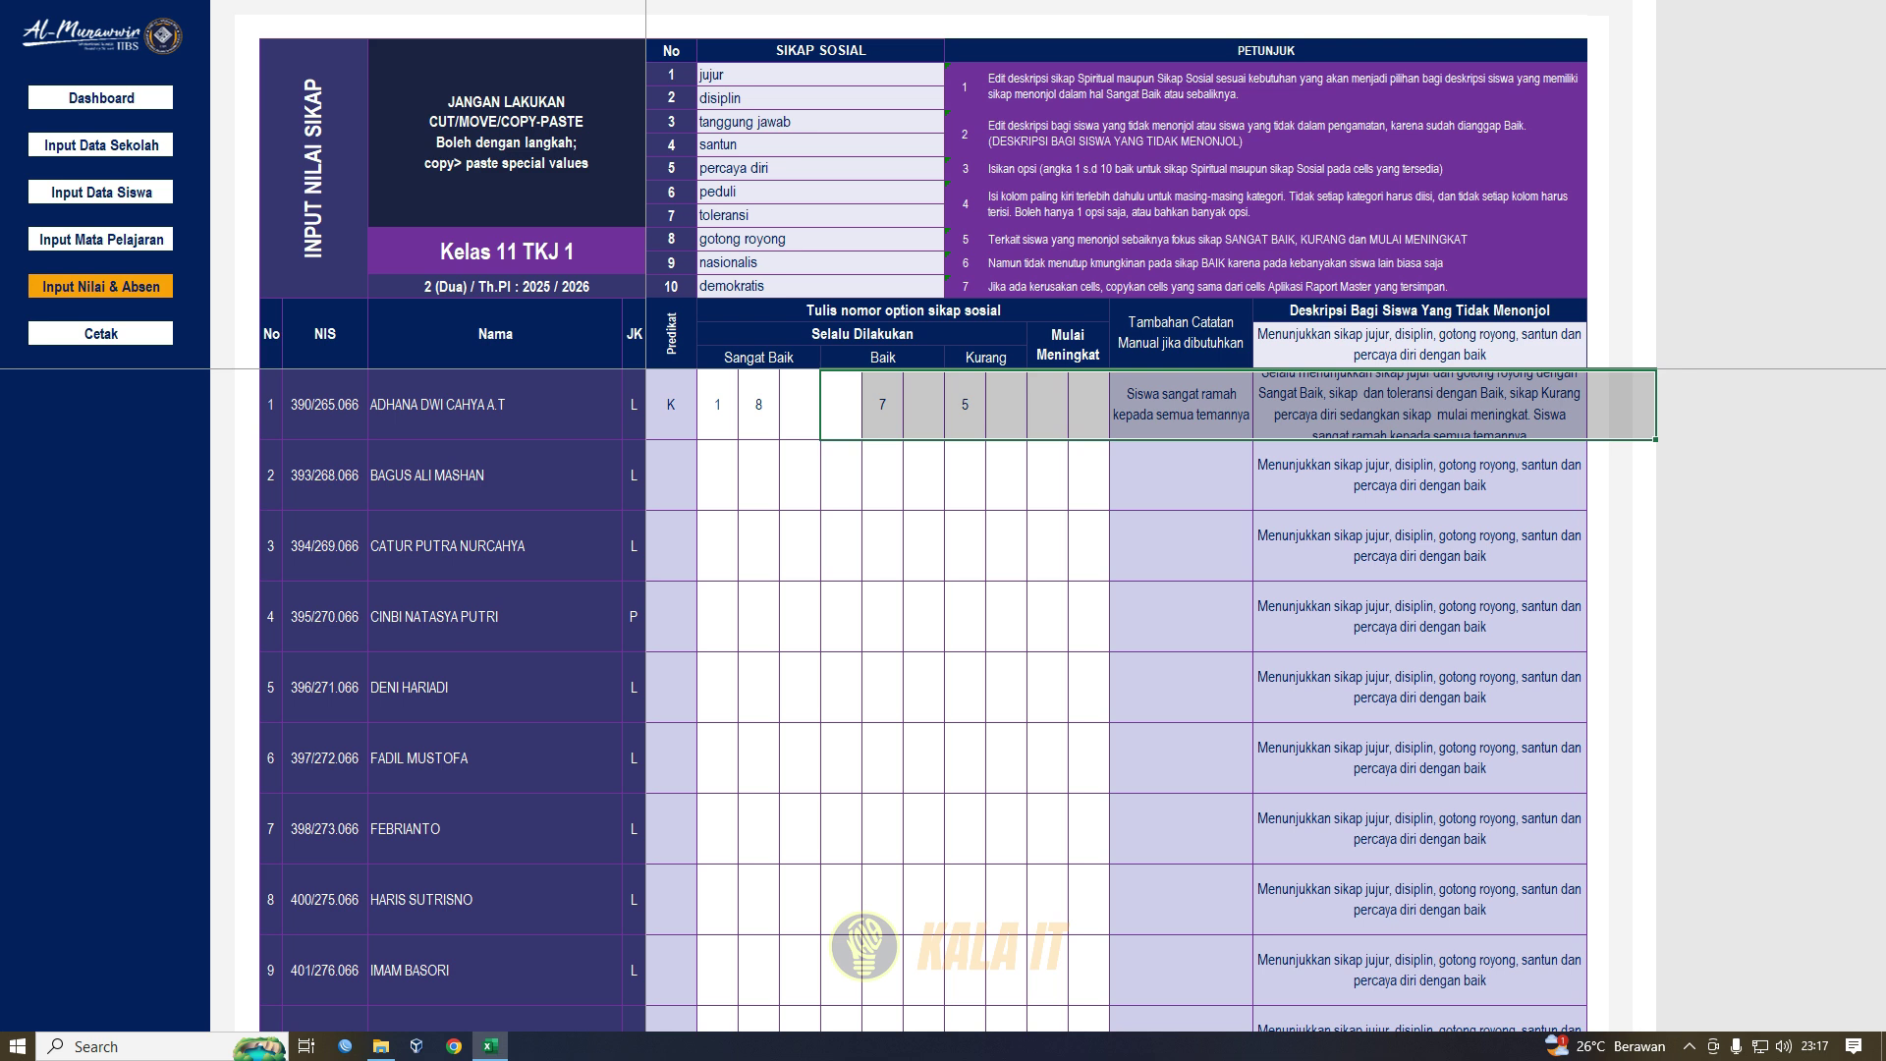
{"action": "left_click", "coordinate": [717, 405]}
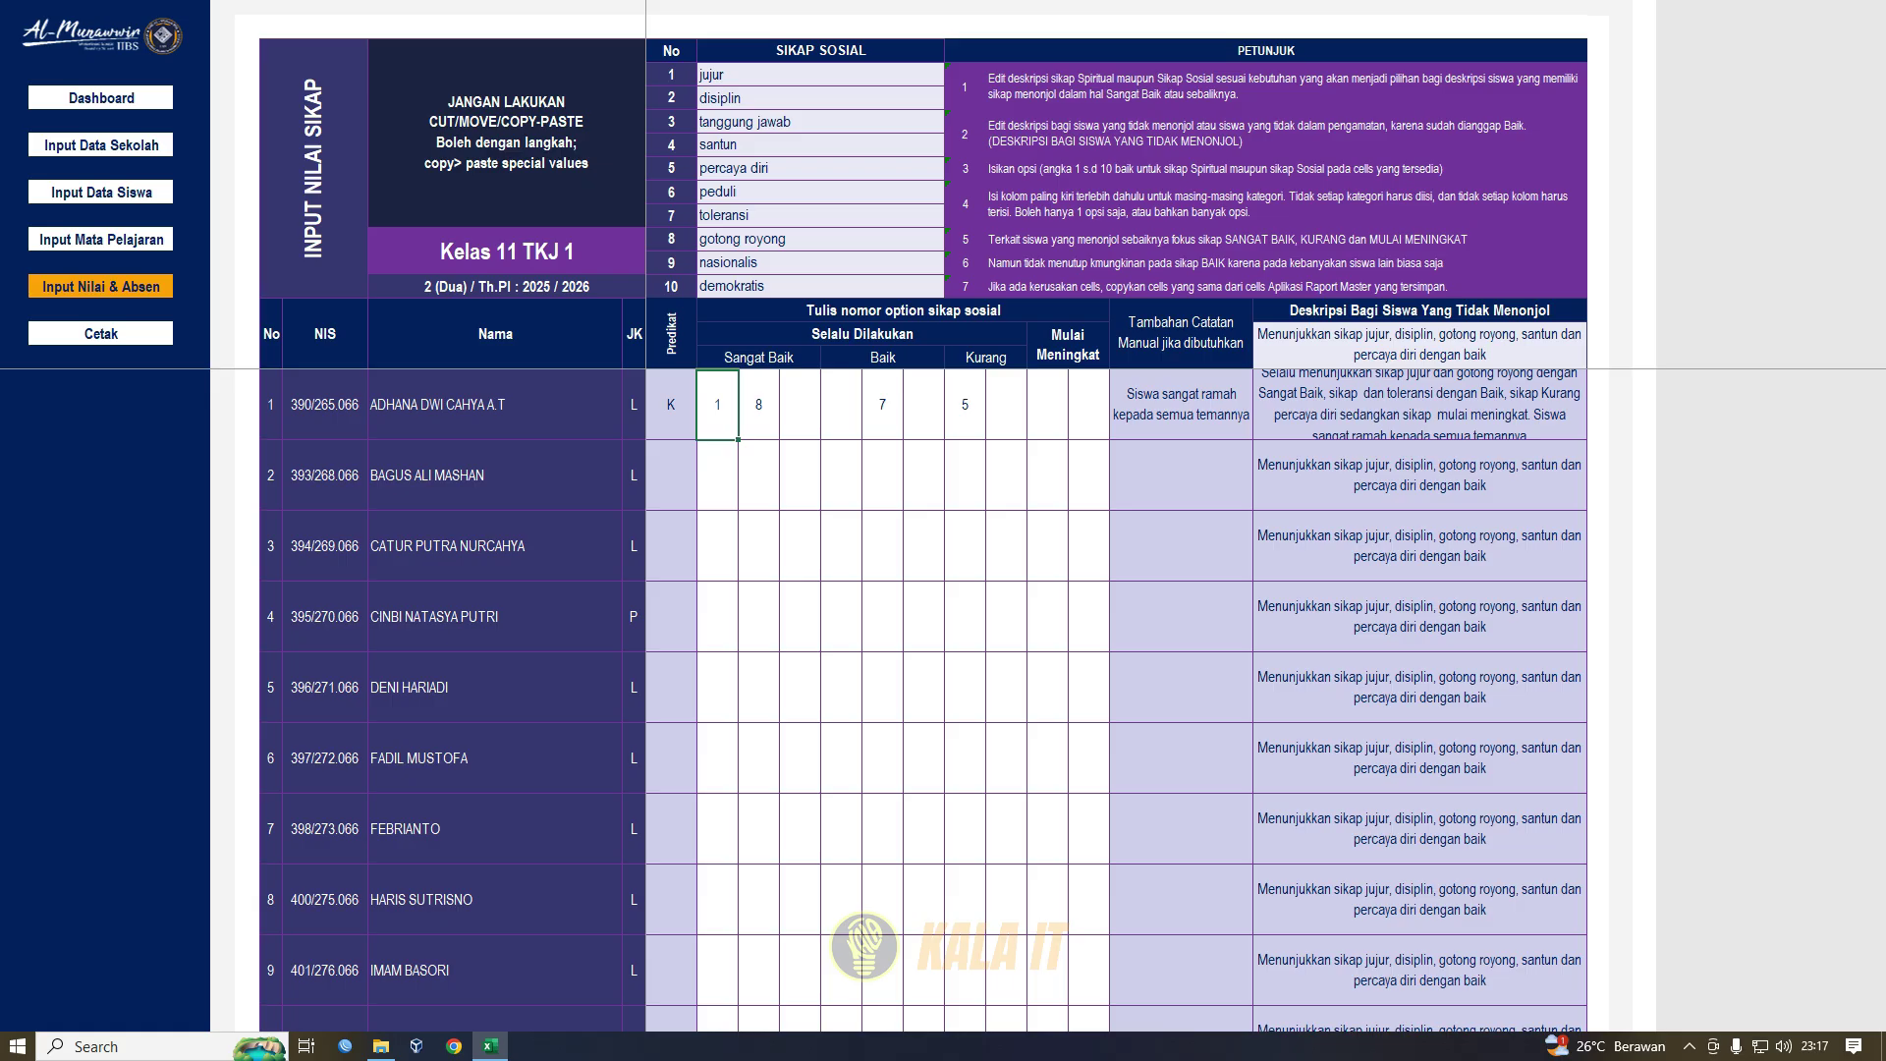
{"action": "left_click", "coordinate": [746, 74]}
{"action": "left_click", "coordinate": [672, 74]}
{"action": "left_click", "coordinate": [746, 98]}
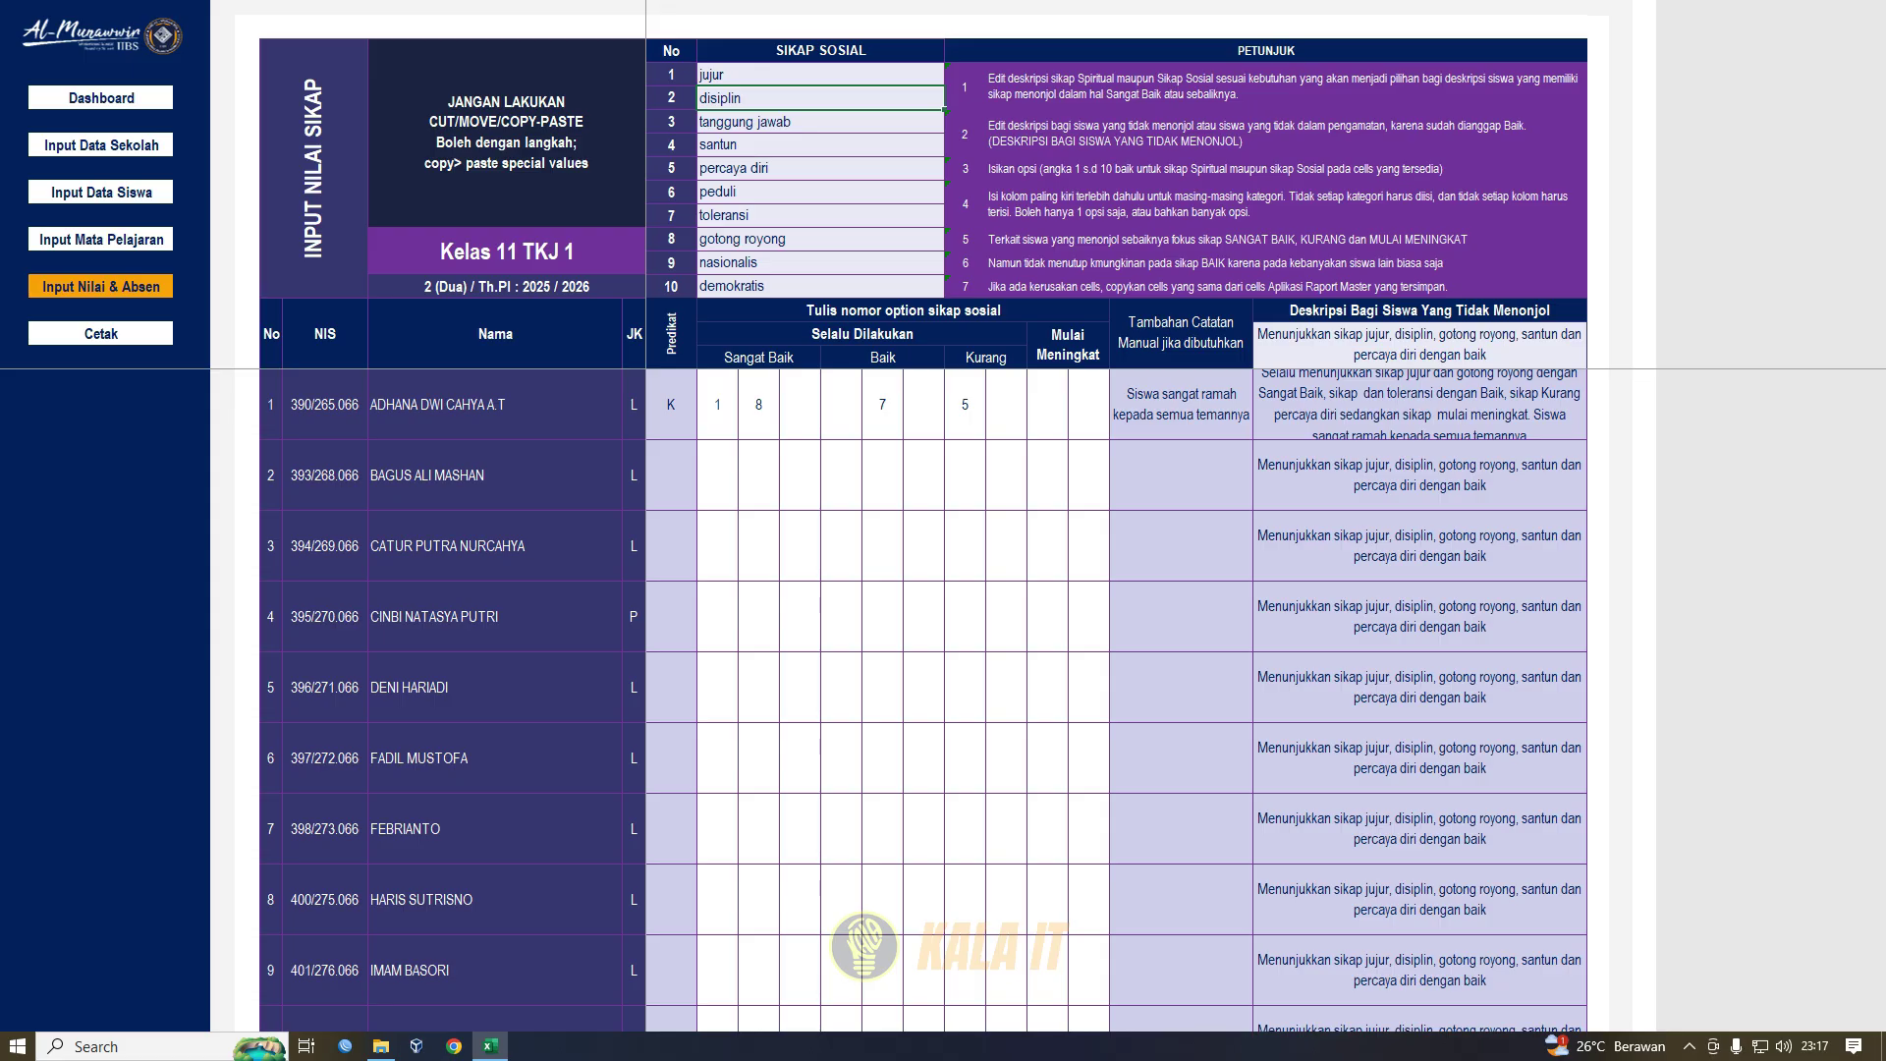
{"action": "left_click", "coordinate": [1181, 334]}
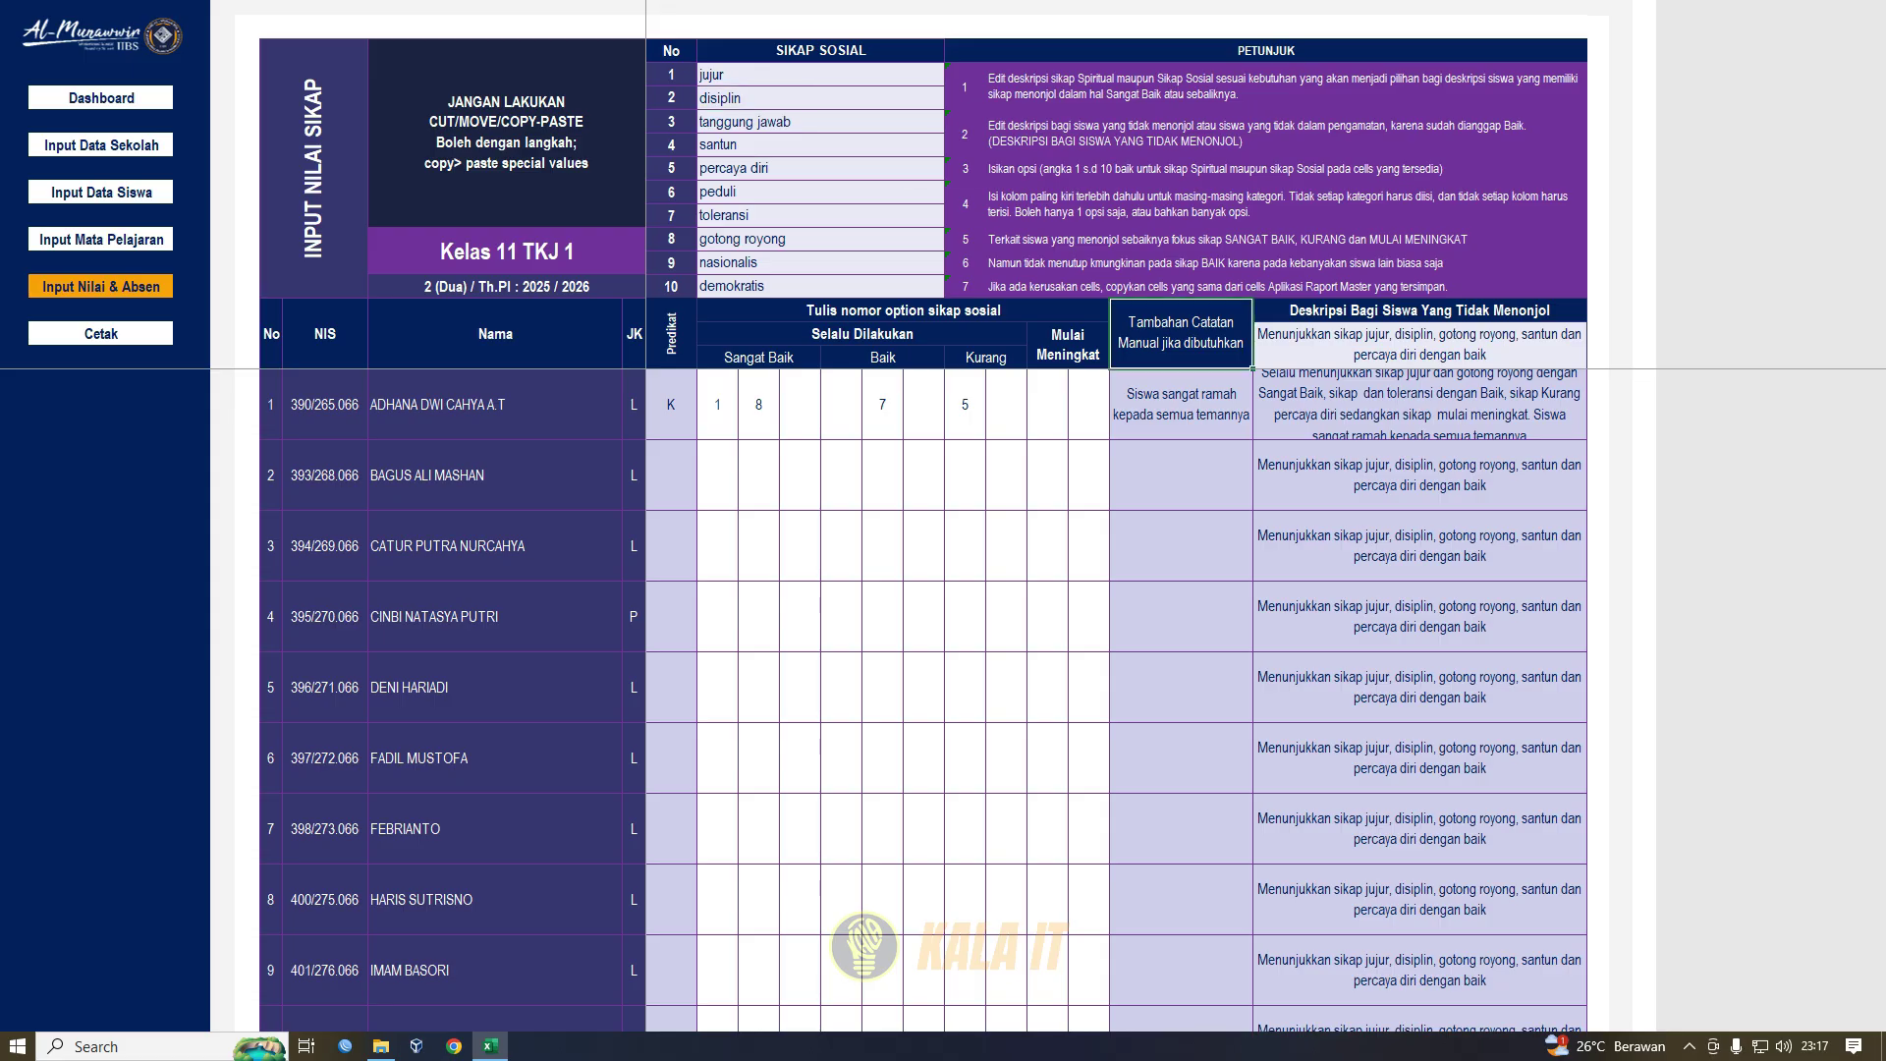
{"action": "left_click", "coordinate": [1181, 405]}
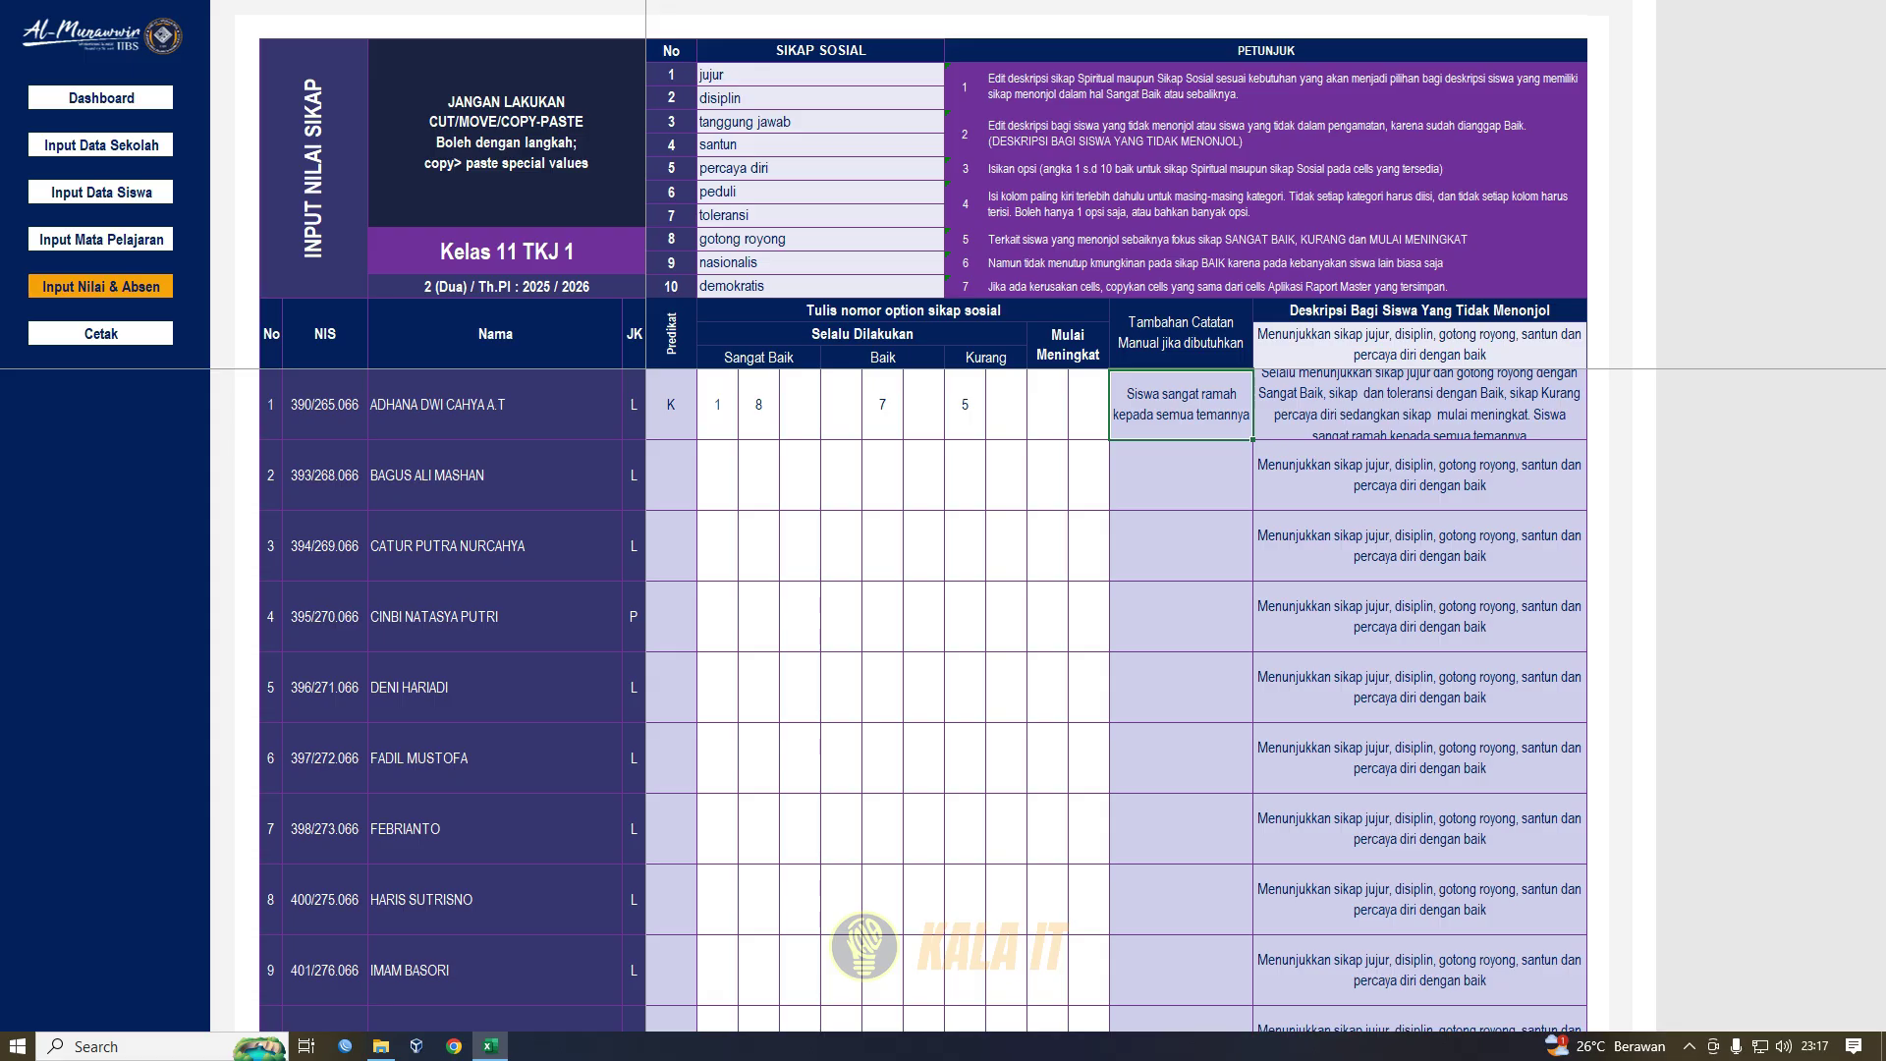
{"action": "left_click_drag", "start_coordinate": [1089, 476], "coordinate": [248, 478]}
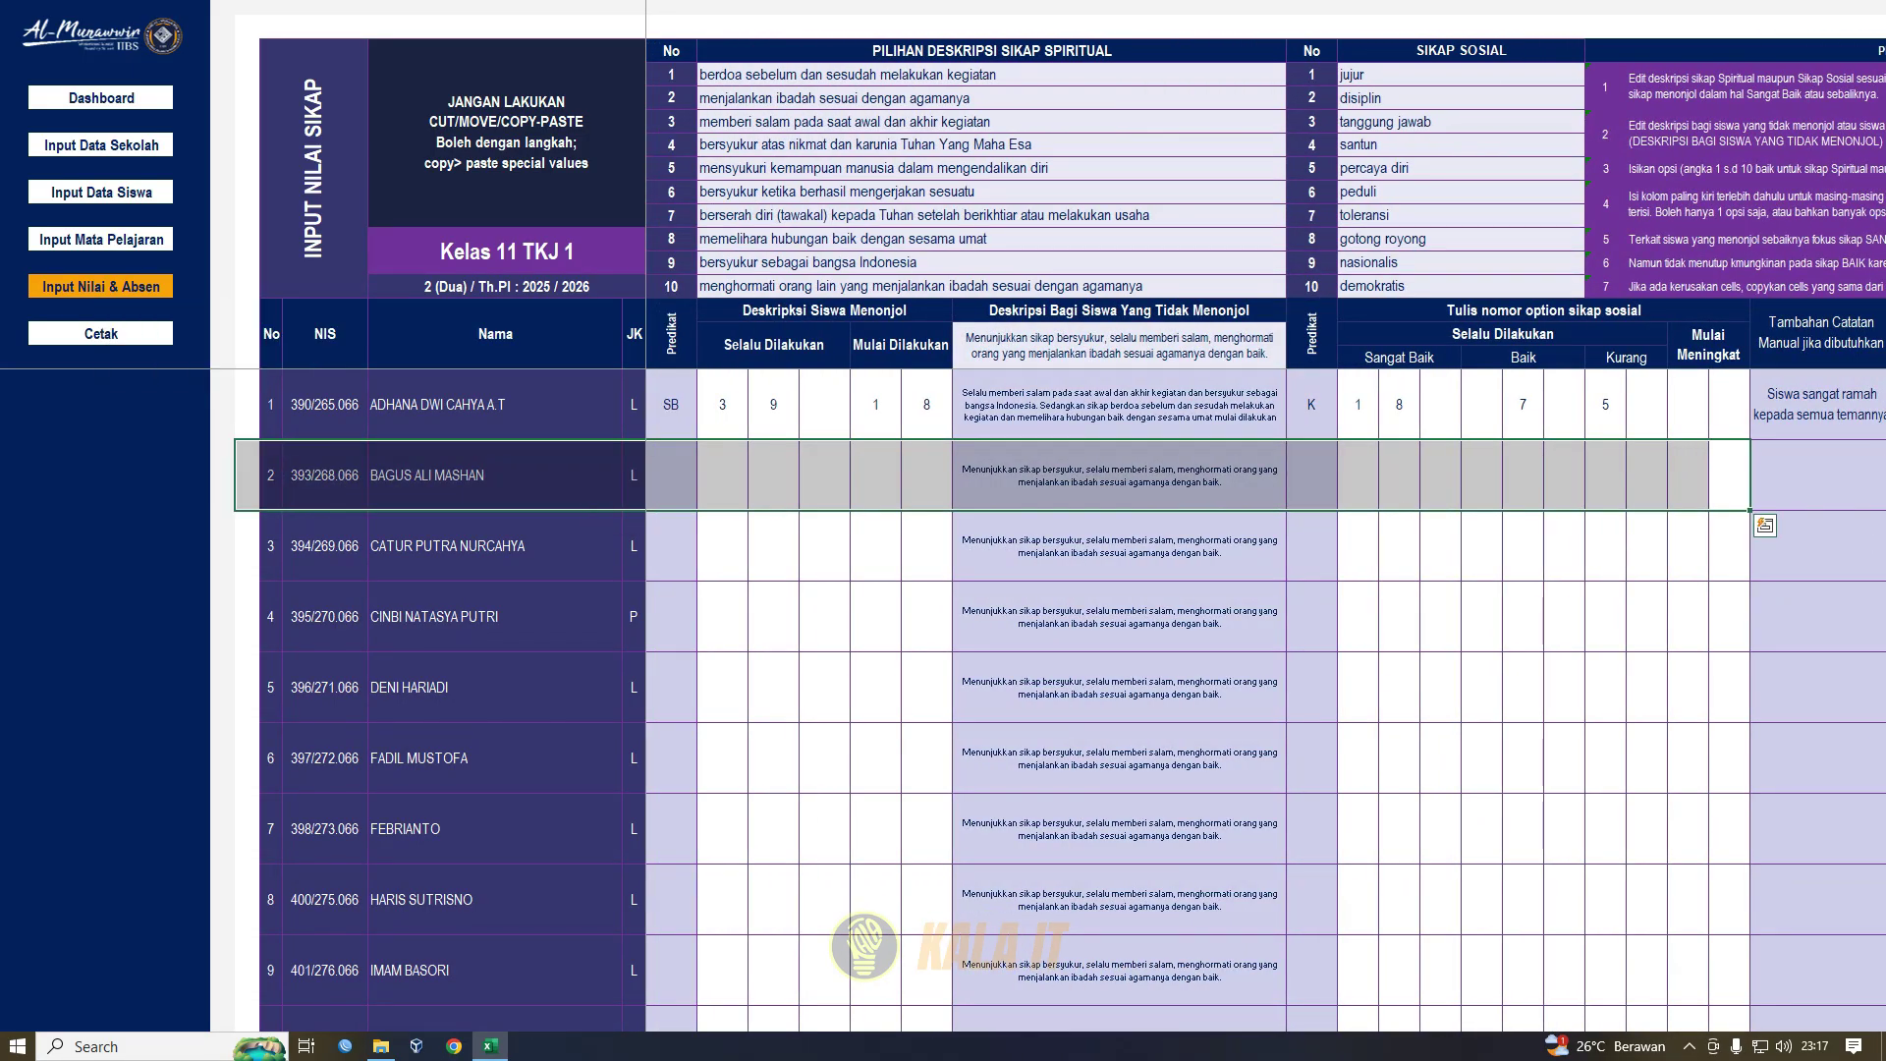
- Open Praktik Kerja Lapangan and scroll to student 1's PKL 1 partner entry, Inet Media
{"action": "left_click", "coordinate": [100, 287]}
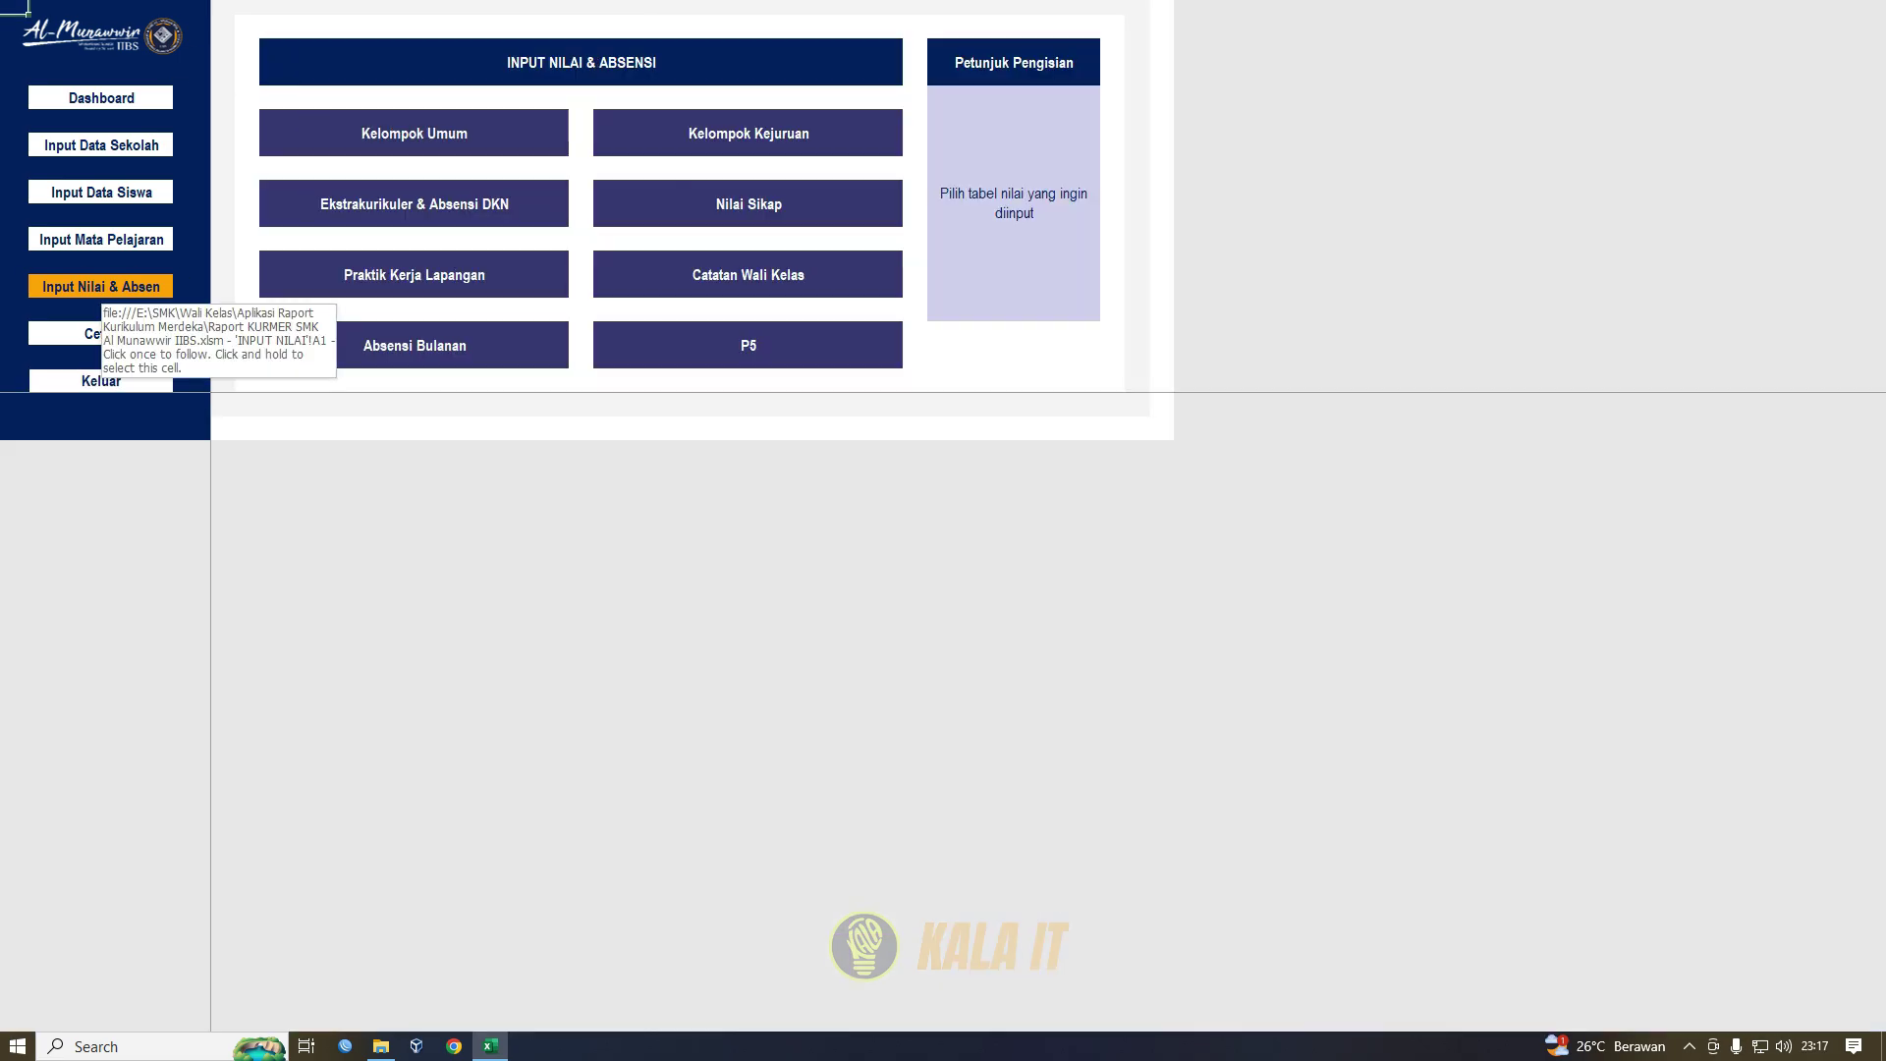
{"action": "left_click", "coordinate": [413, 274]}
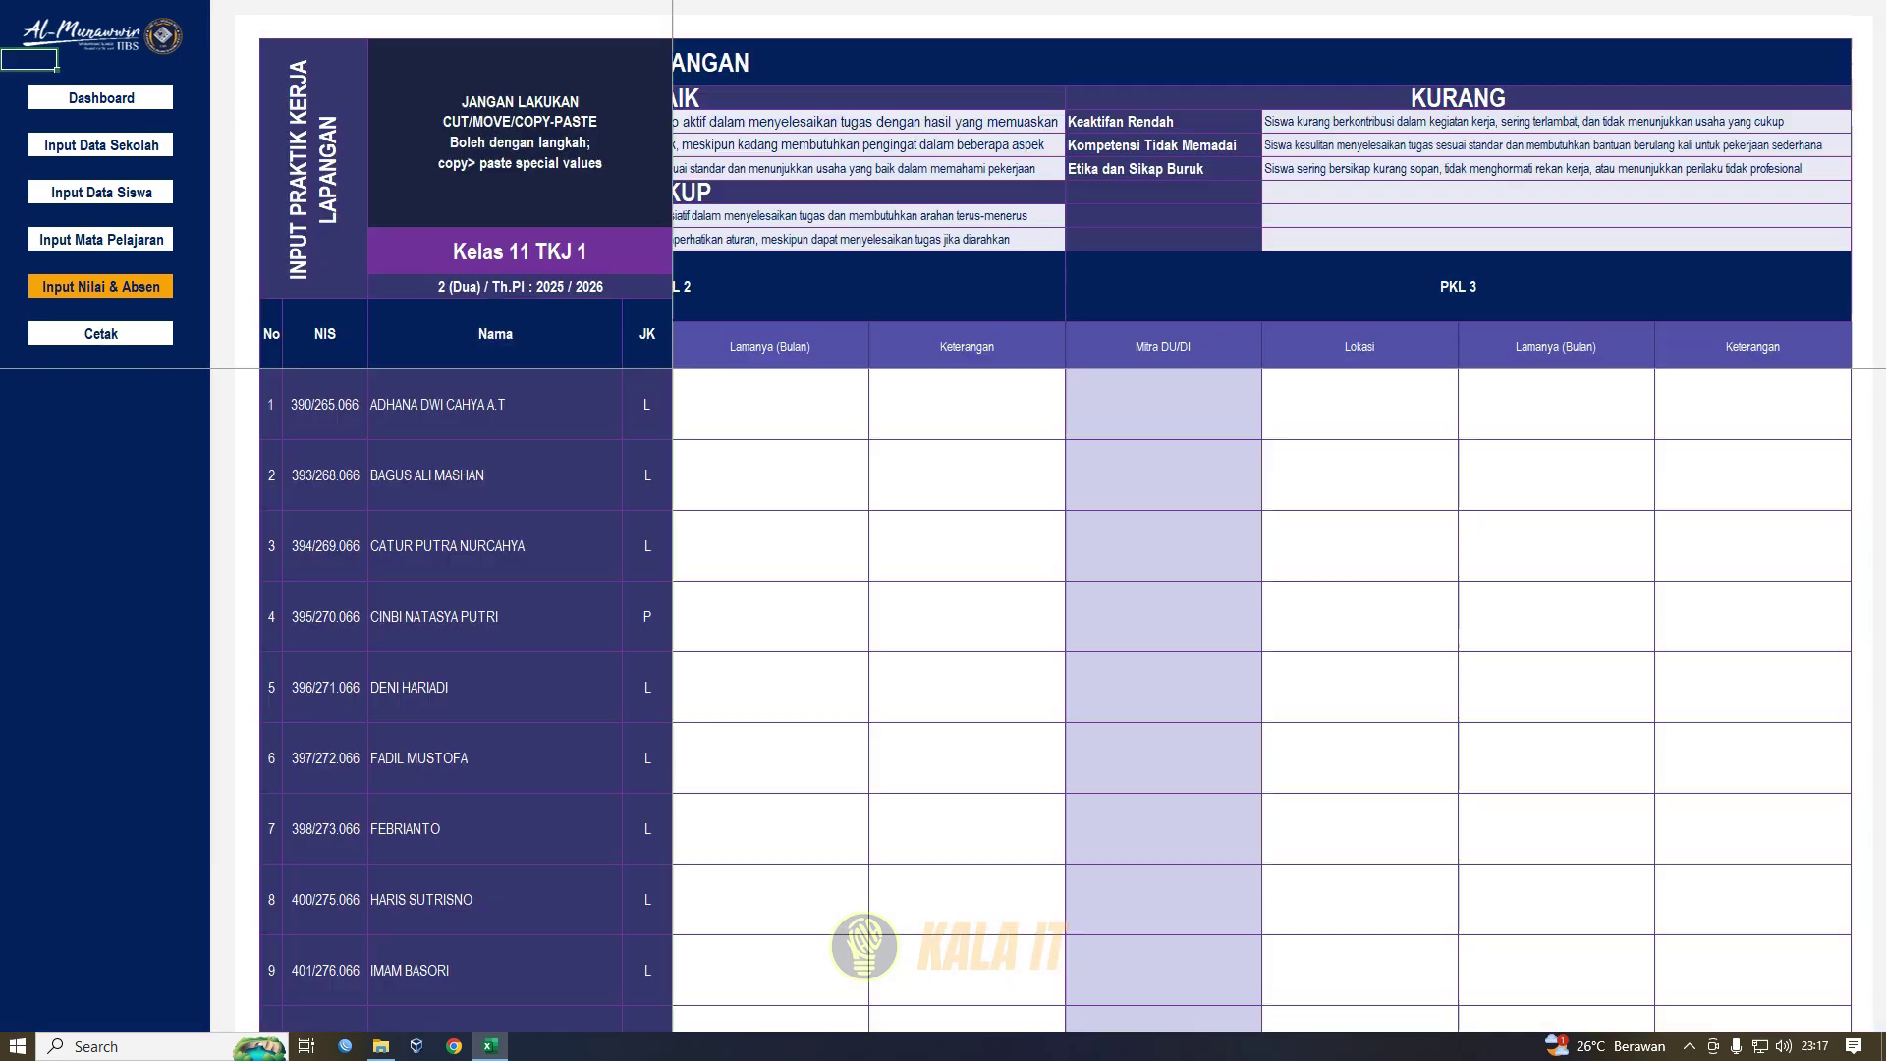
{"action": "left_click", "coordinate": [771, 405]}
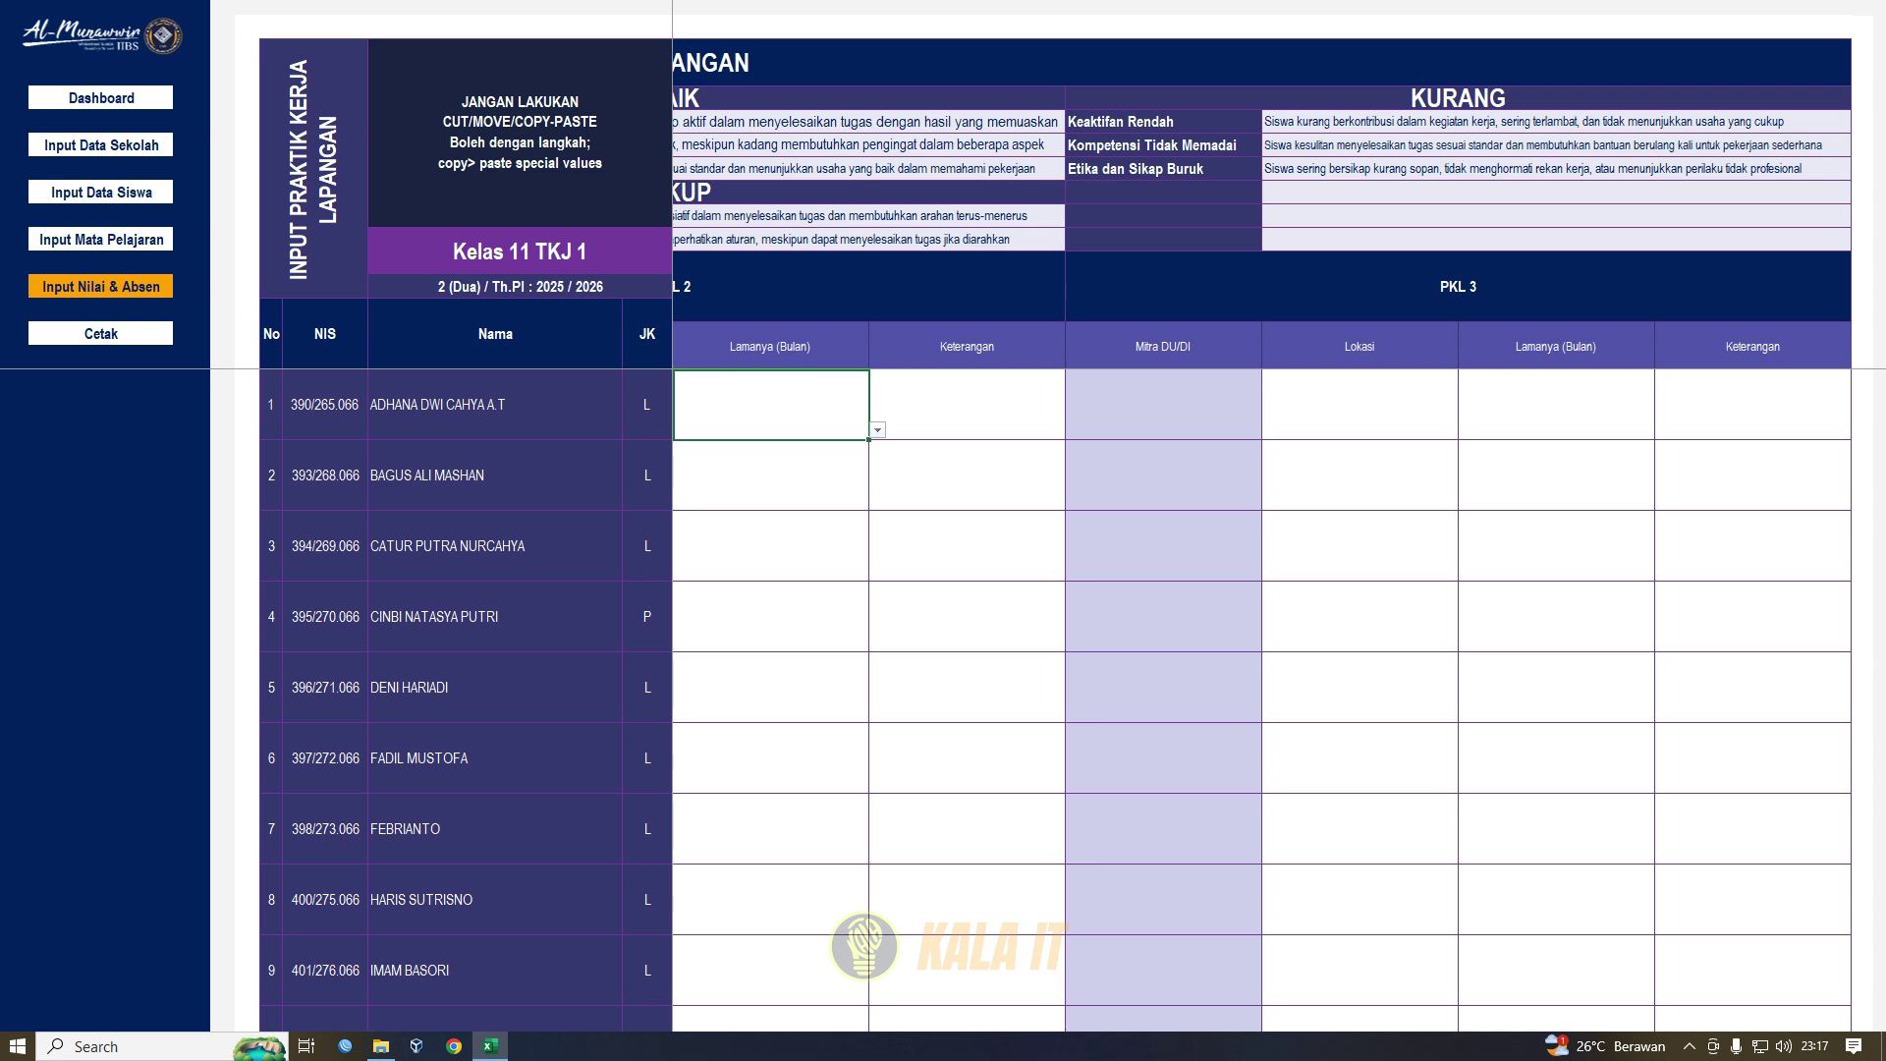
{"action": "left_click_drag", "start_coordinate": [771, 405], "coordinate": [648, 405]}
{"action": "left_click", "coordinate": [772, 405]}
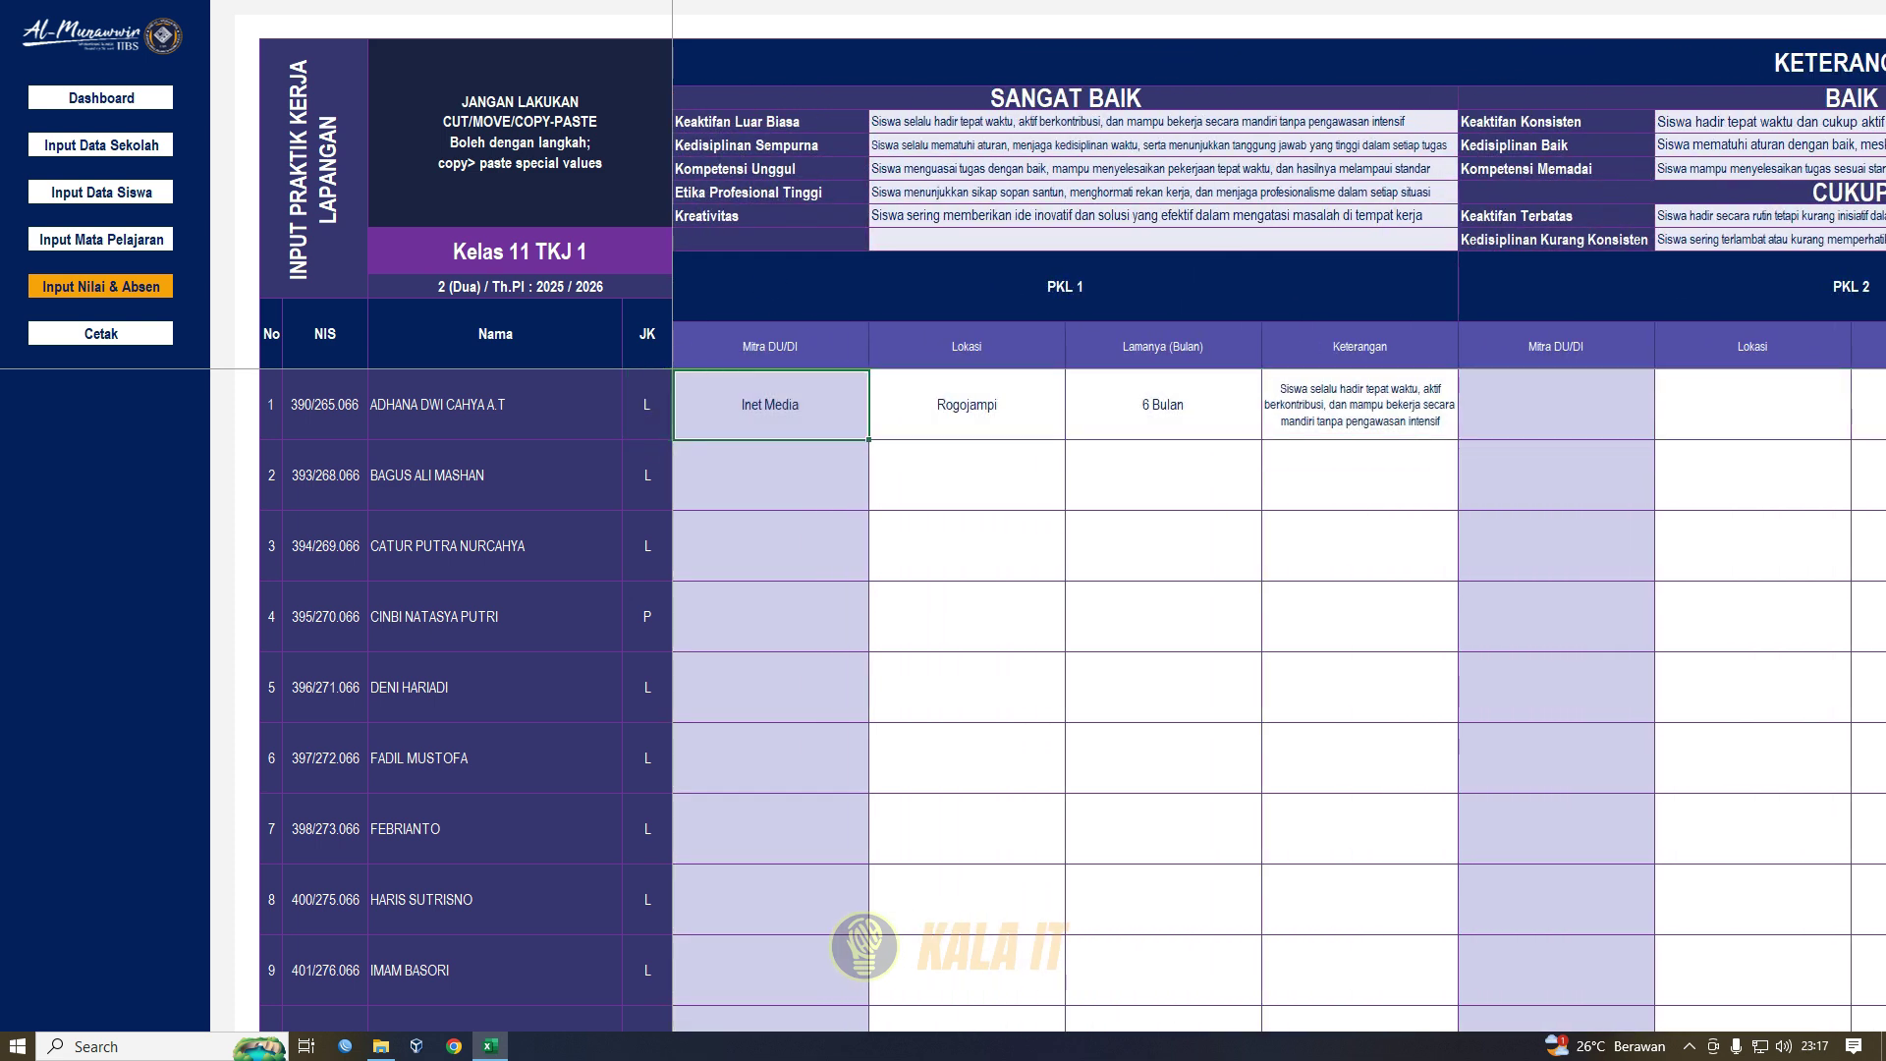
{"action": "left_click_drag", "start_coordinate": [1163, 287], "coordinate": [668, 287]}
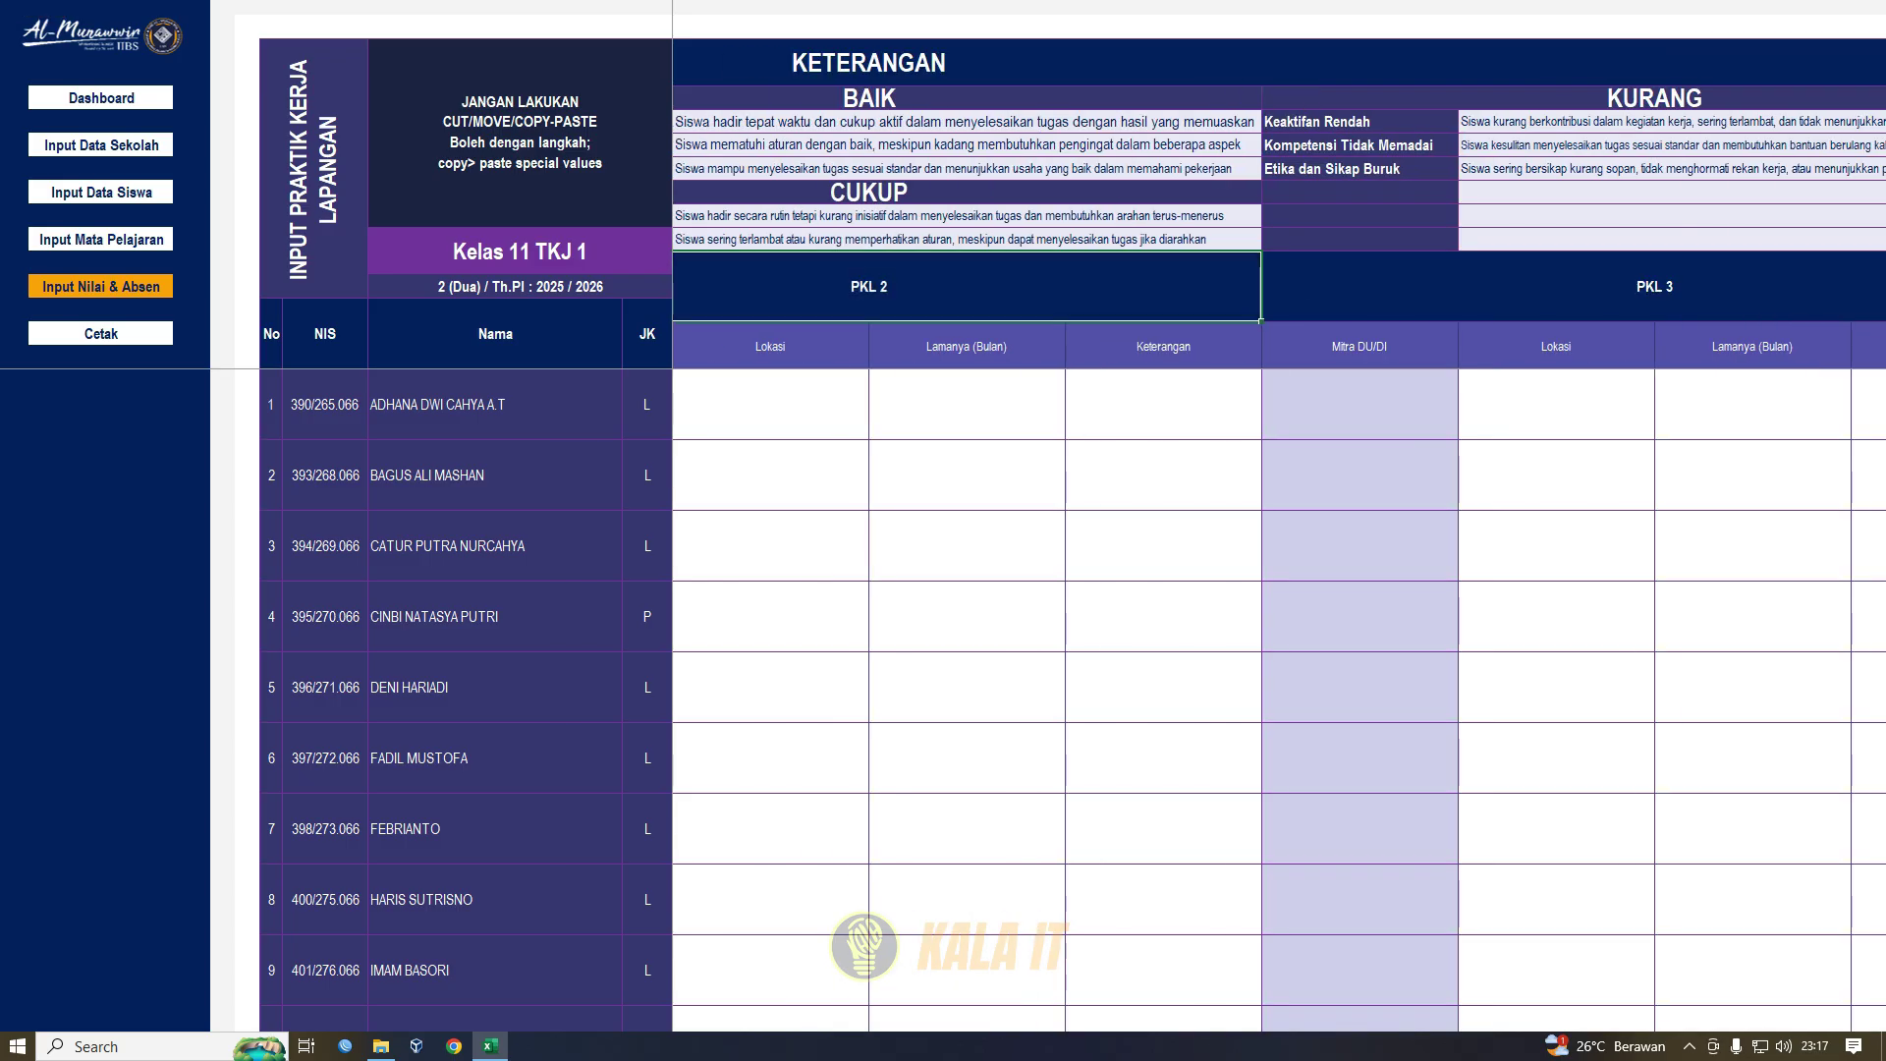
{"action": "key", "text": "Left"}
{"action": "key", "text": "Left"}
{"action": "left_click", "coordinate": [1065, 287]}
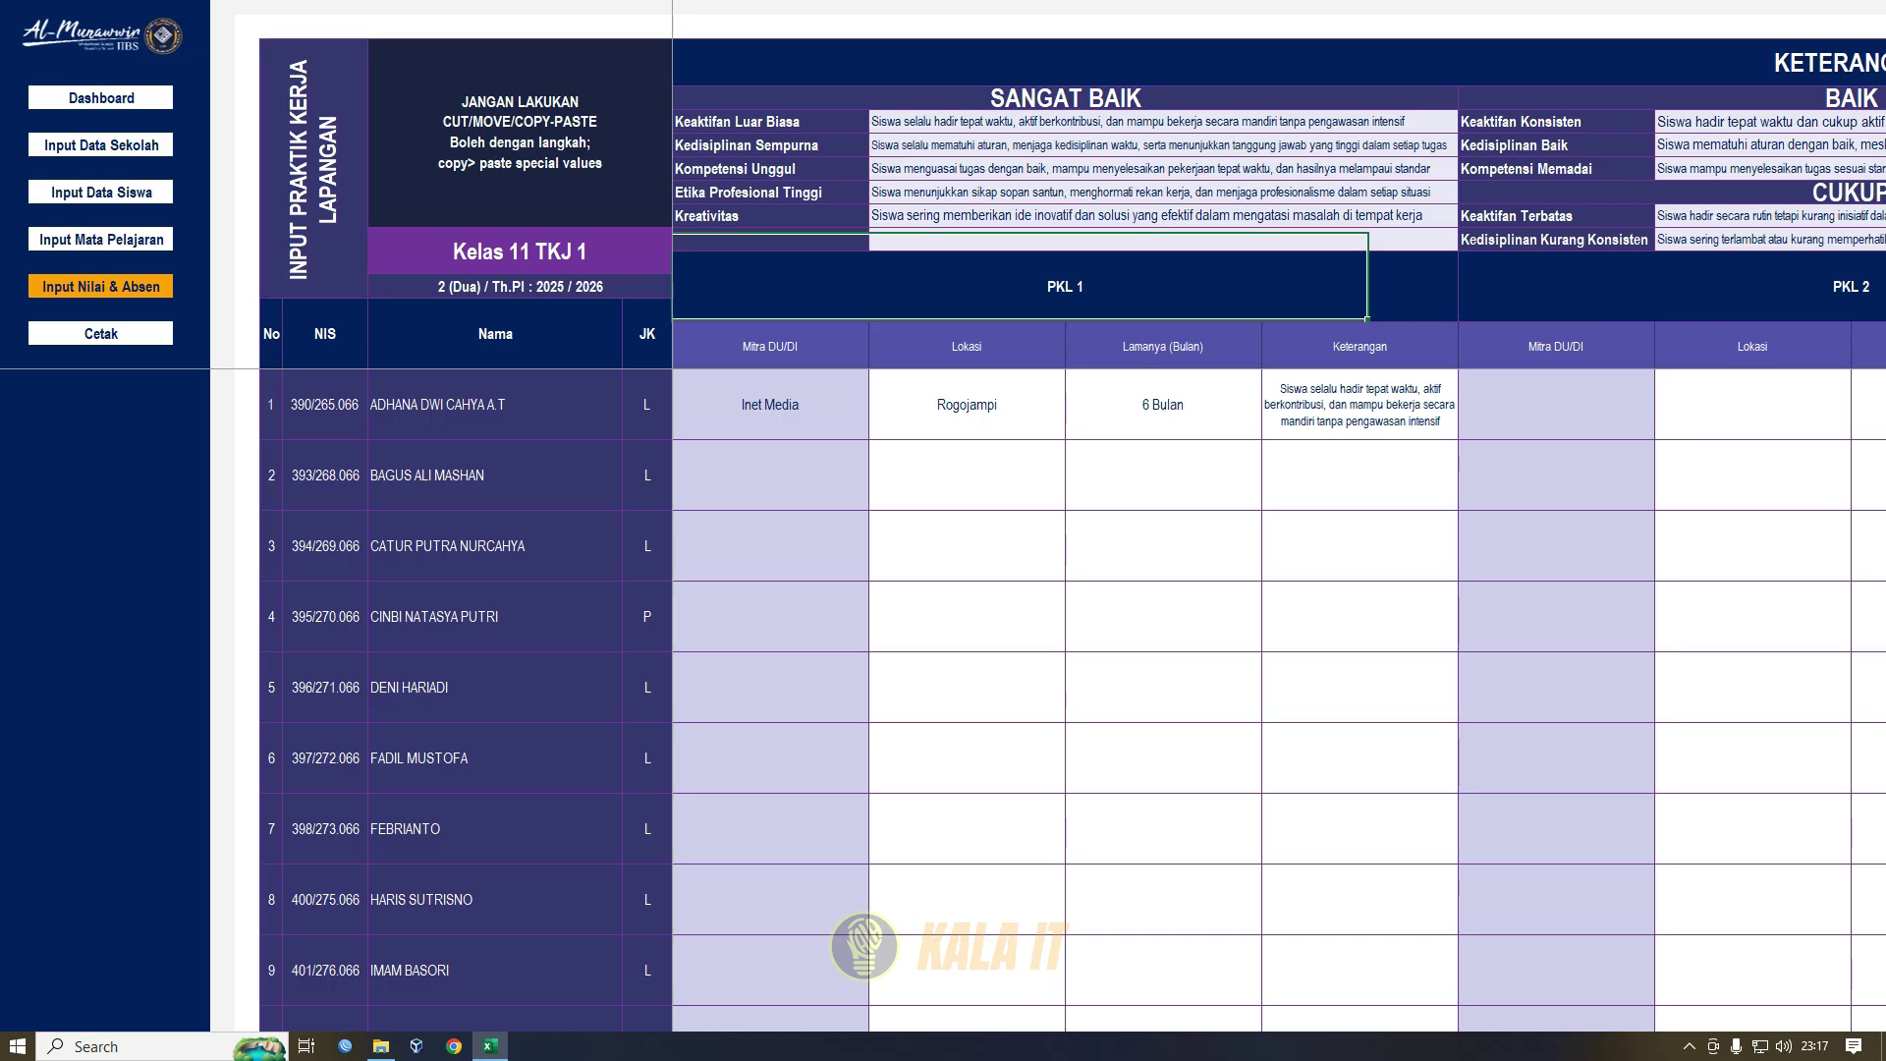
{"action": "left_click", "coordinate": [771, 404]}
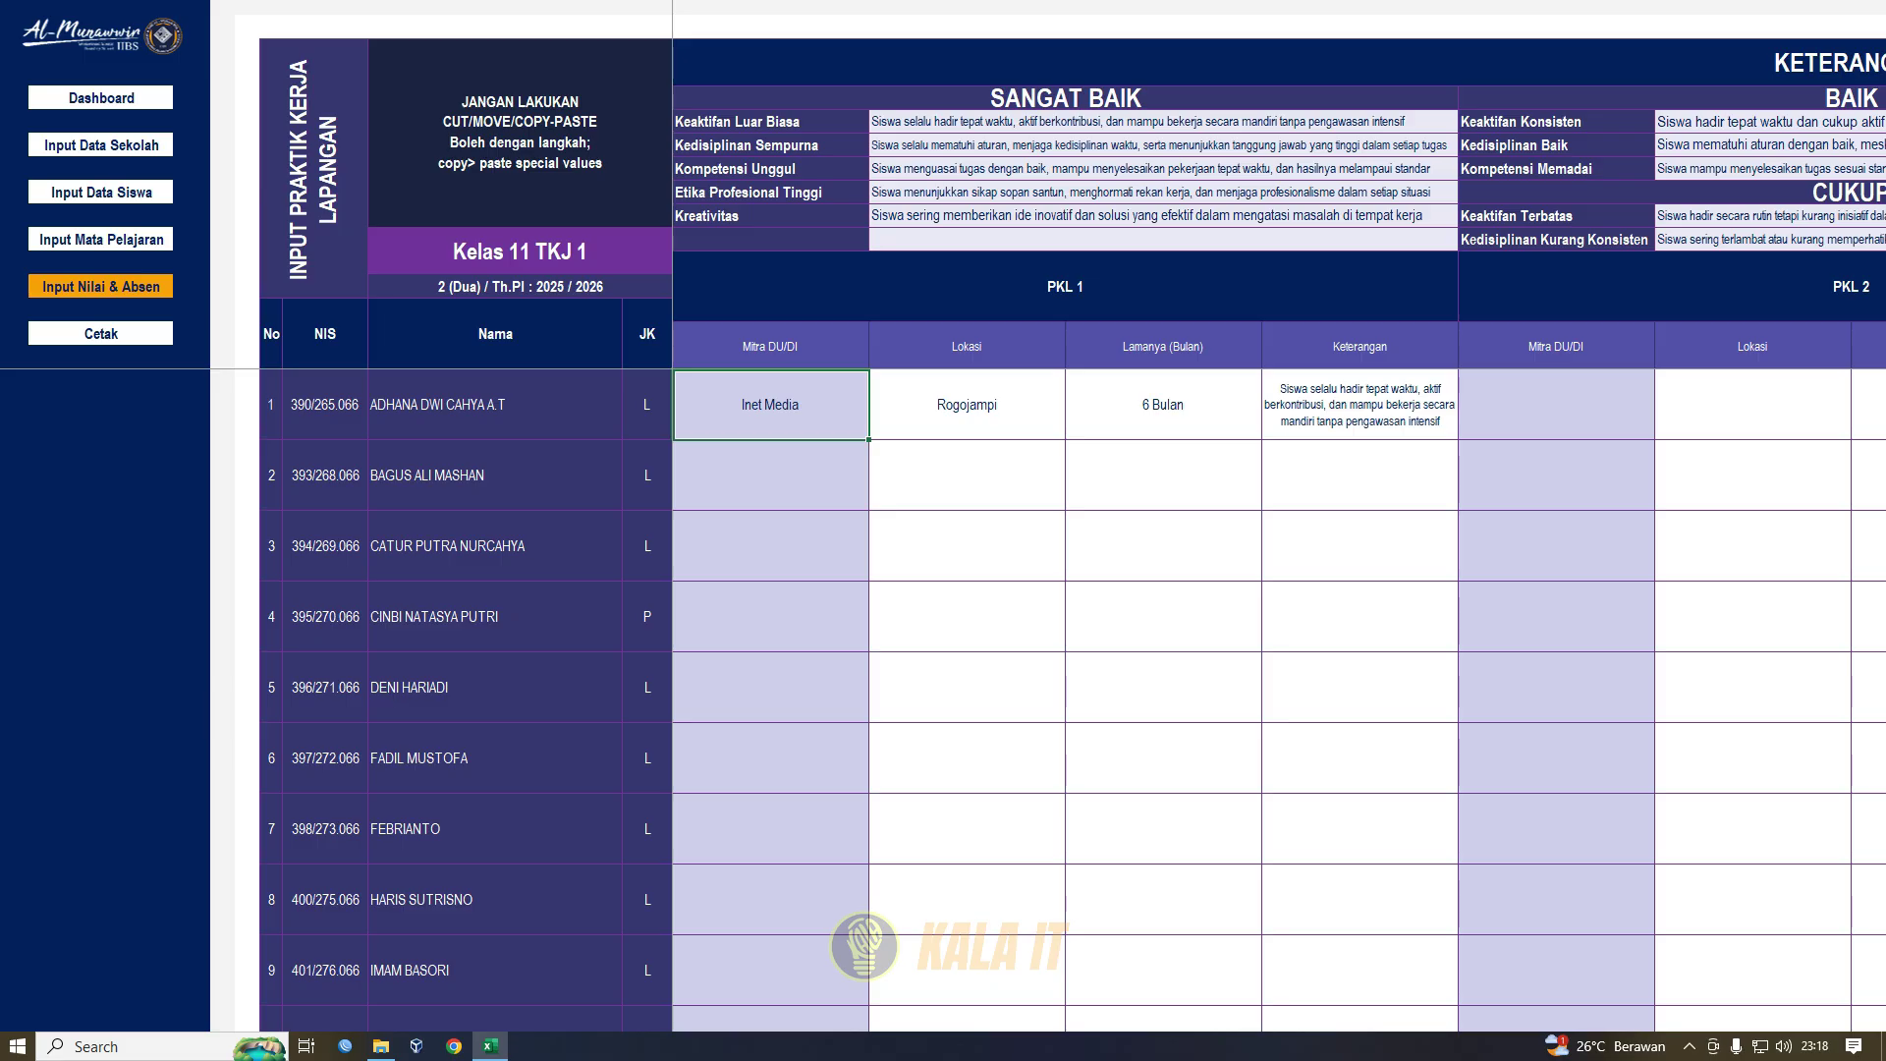
- Check student 1's PKL 1 location Rogojampi and leave the duration at 6 Bulan
{"action": "left_click", "coordinate": [967, 405]}
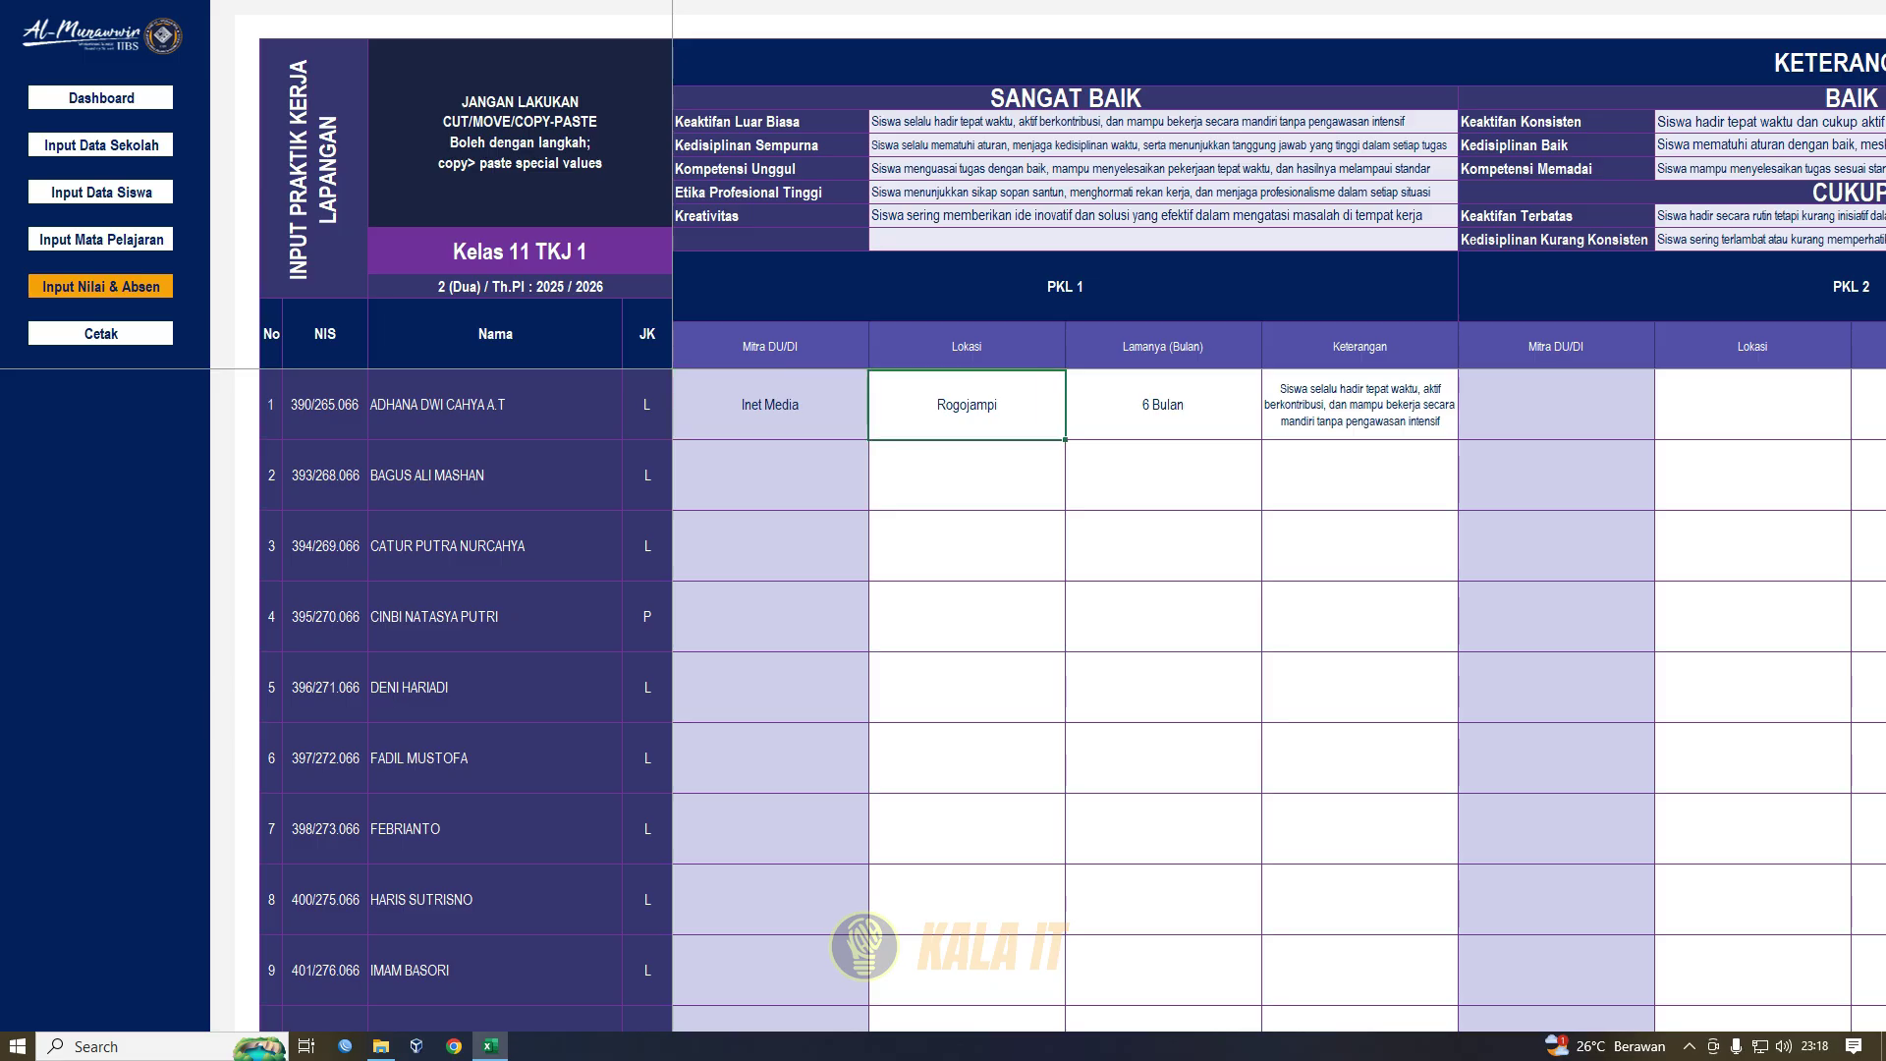
{"action": "left_click", "coordinate": [1163, 405]}
{"action": "left_click", "coordinate": [1271, 430]}
{"action": "key", "text": "Up"}
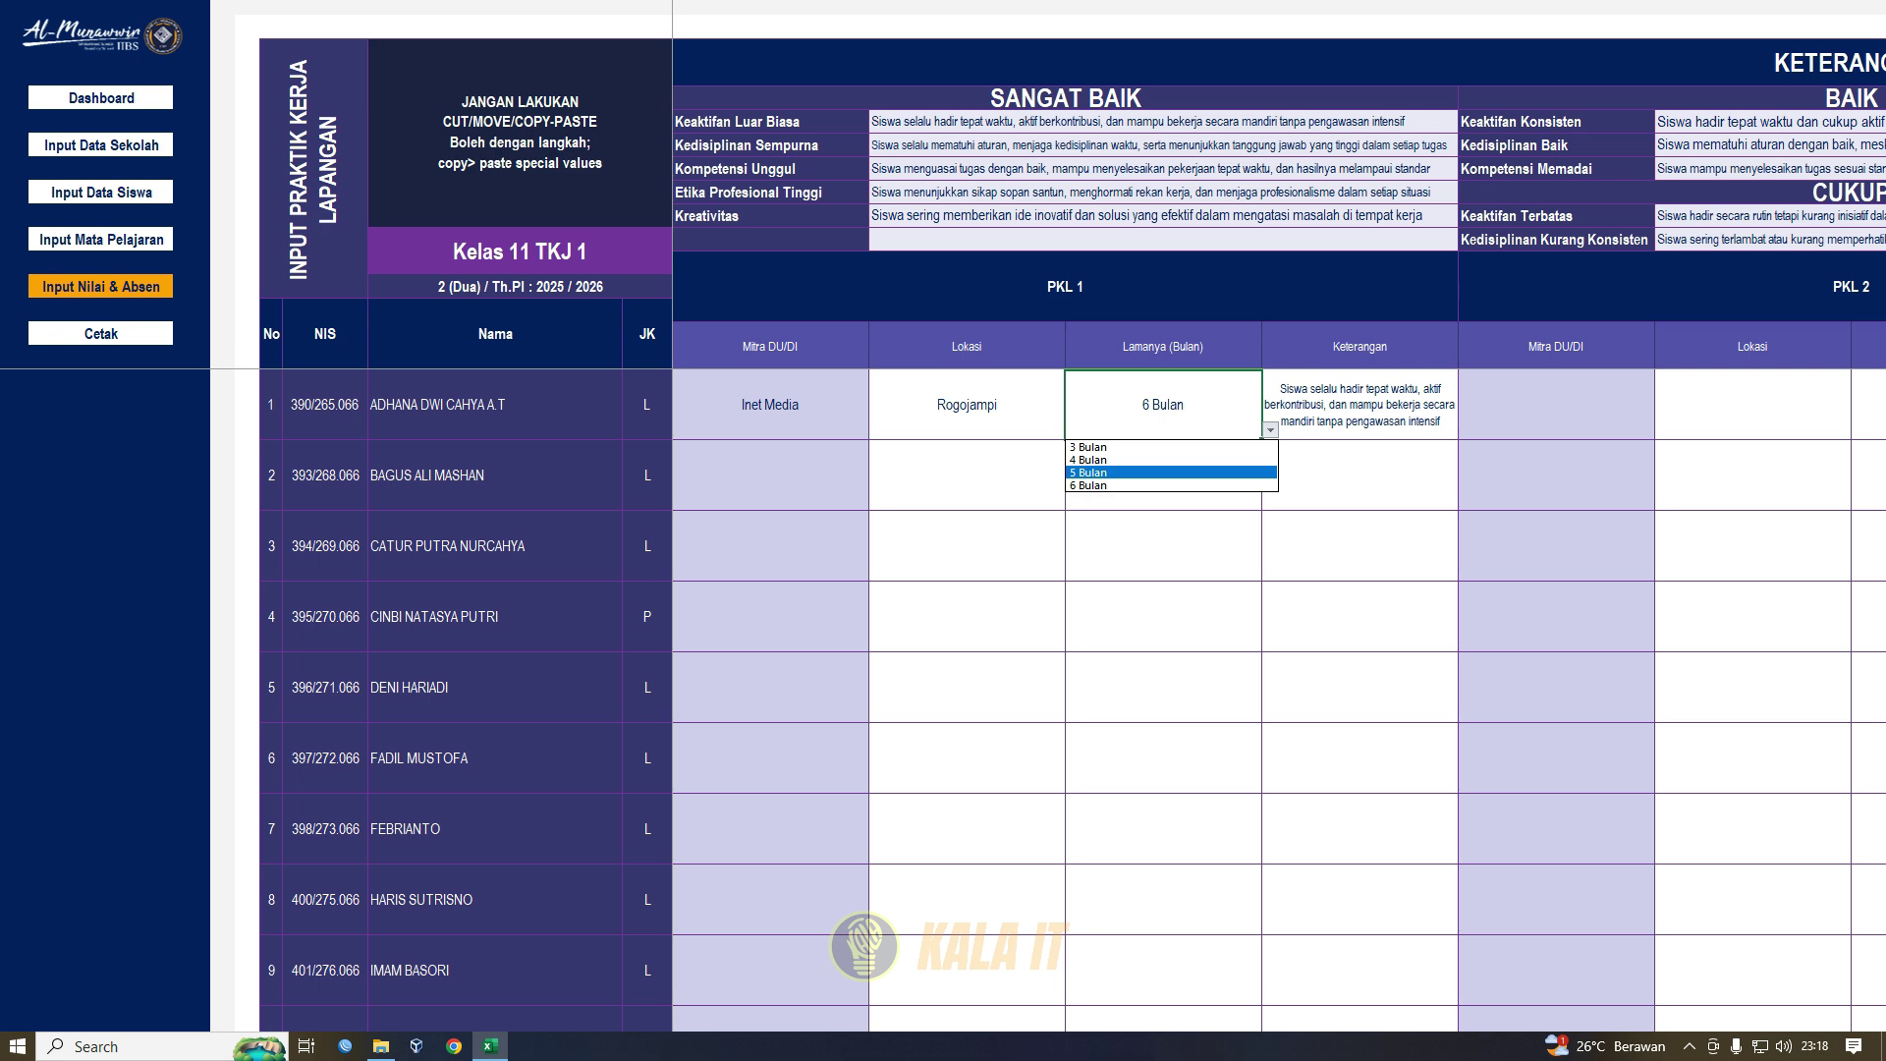
{"action": "key", "text": "Escape"}
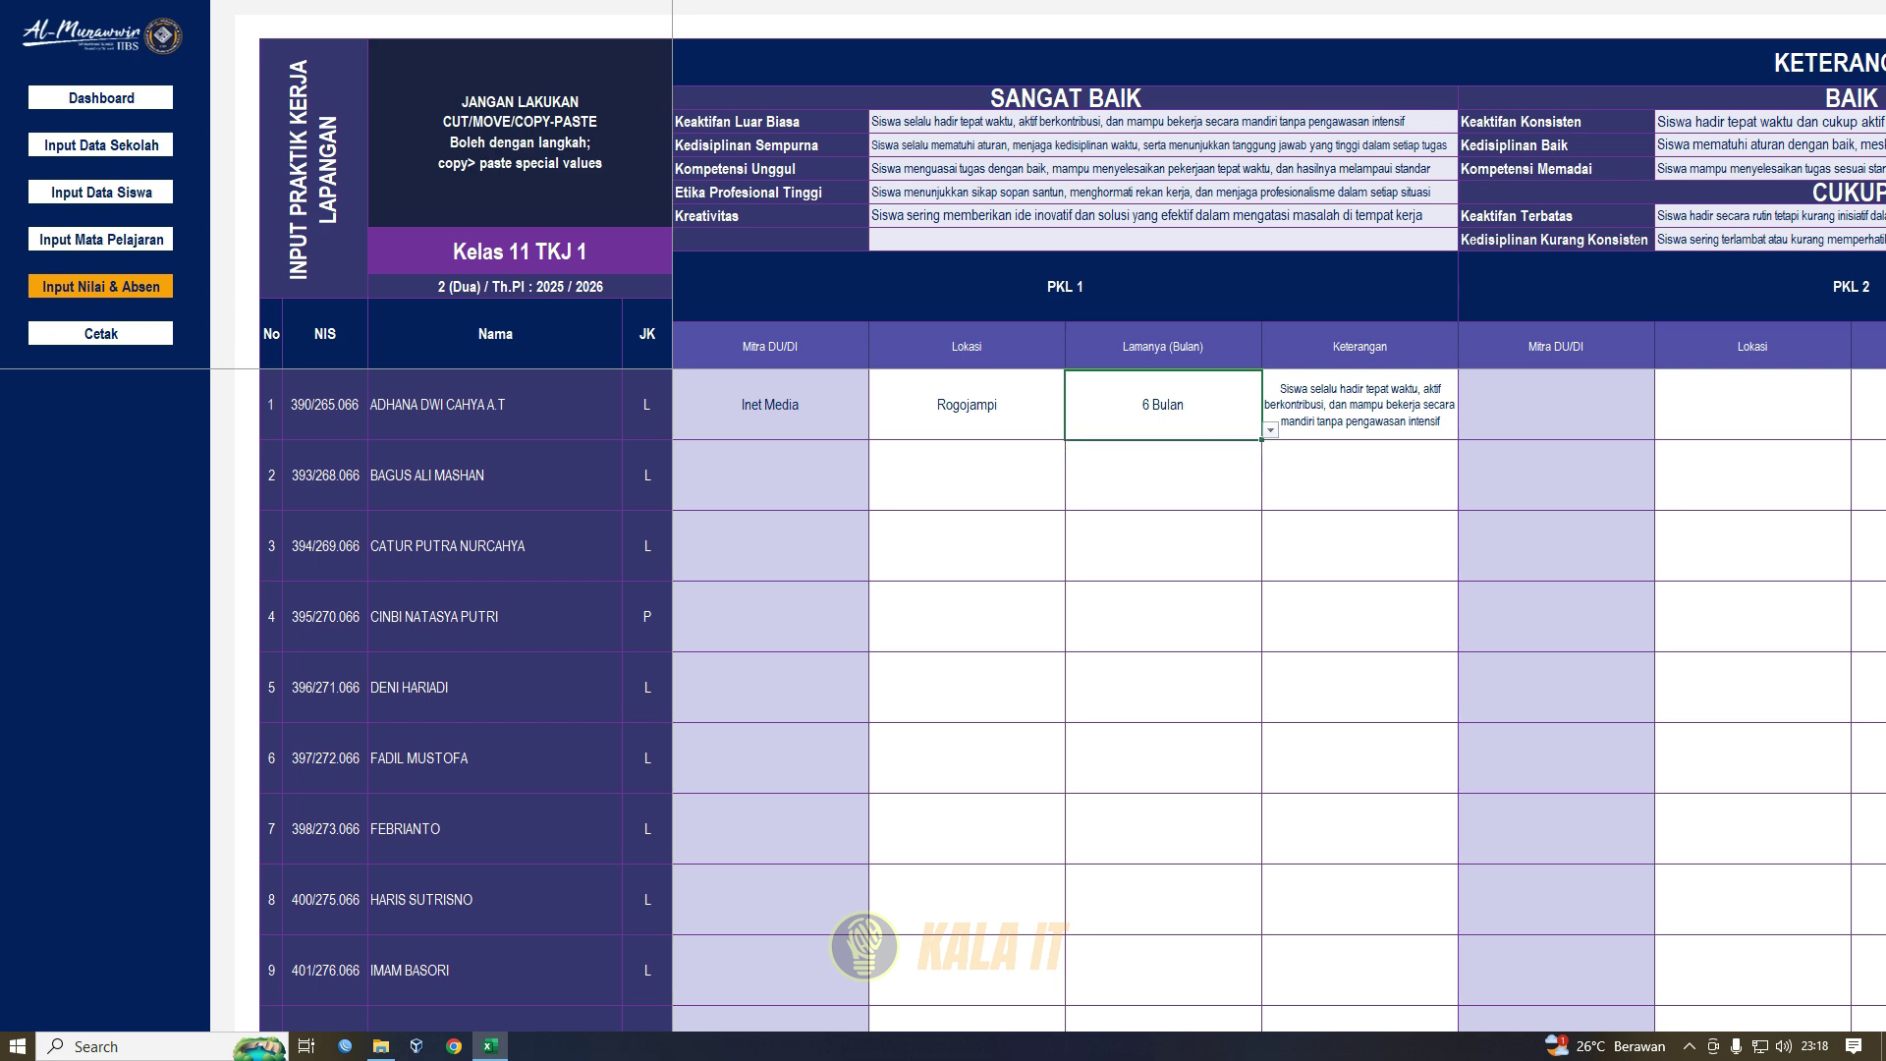
- Review the PKL Keterangan choices and description references without changes, then return to the menu
{"action": "left_click", "coordinate": [1359, 405]}
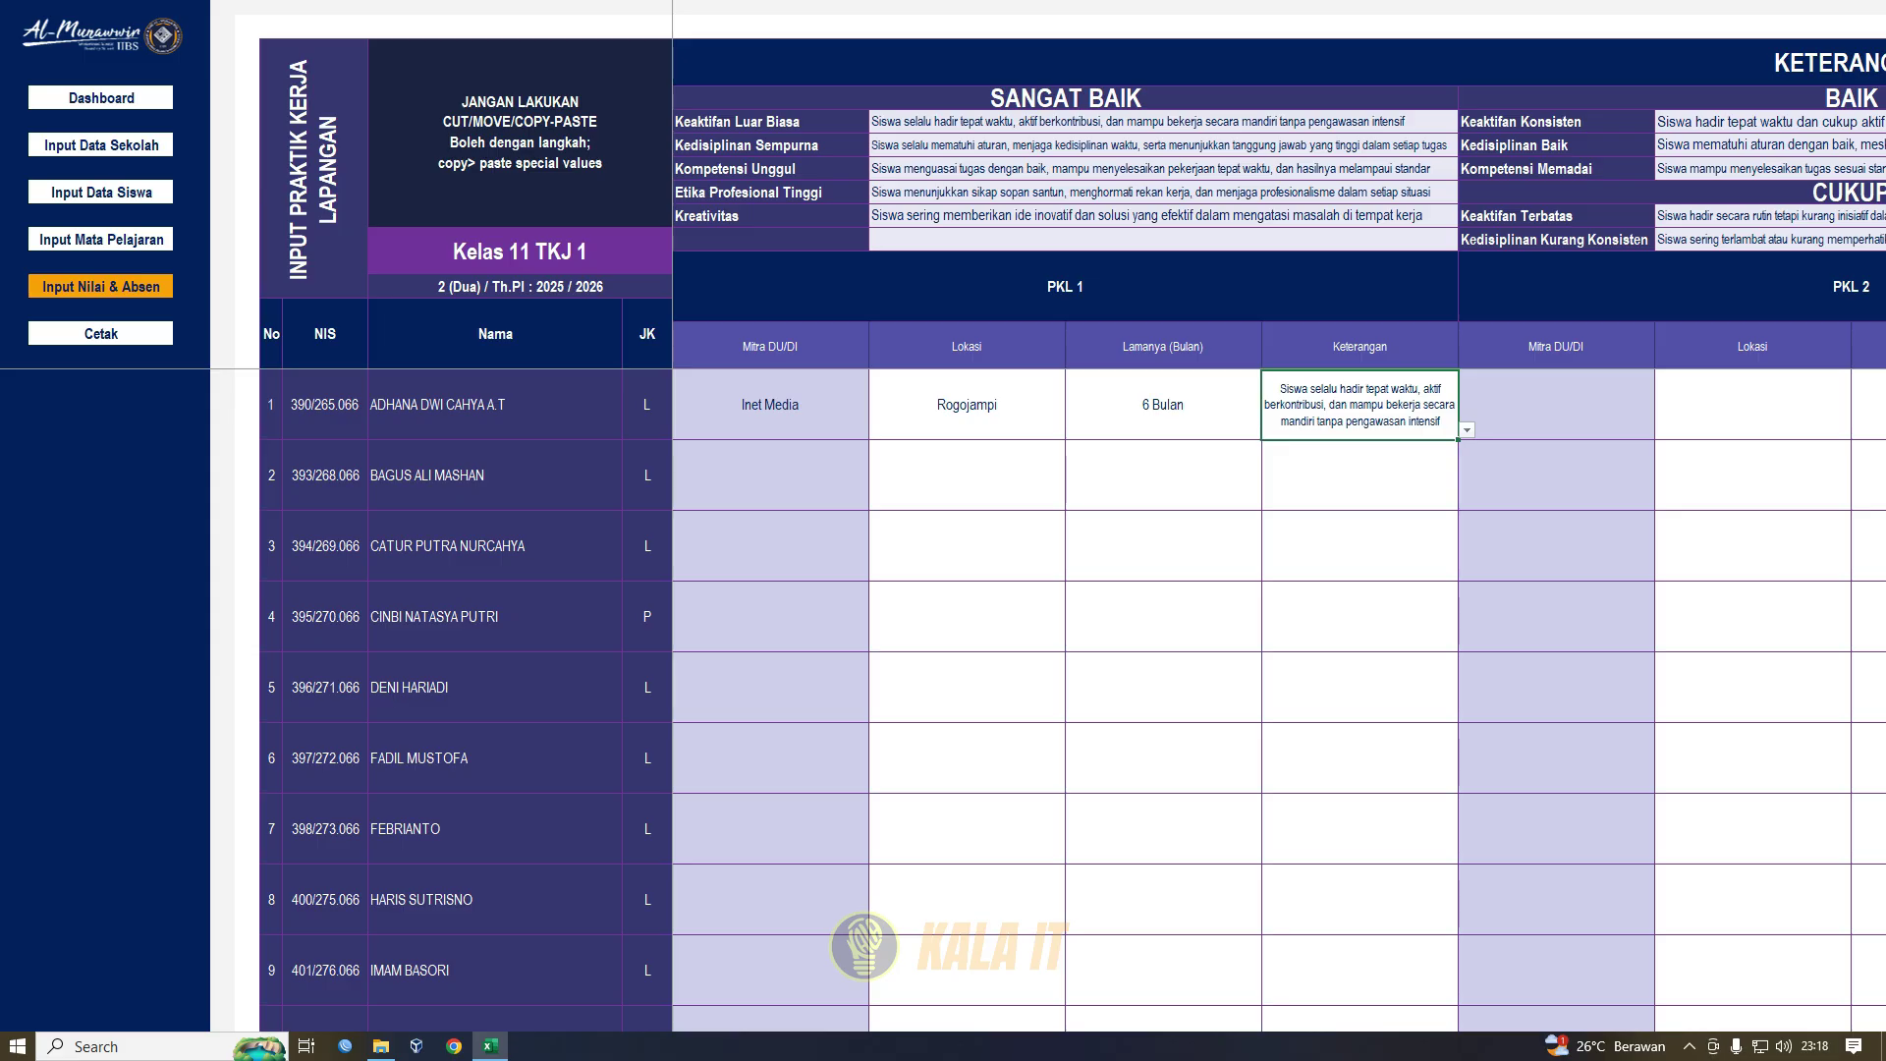
{"action": "key", "text": "alt+Down"}
{"action": "key", "text": "Down"}
{"action": "key", "text": "Down"}
{"action": "key", "text": "Down"}
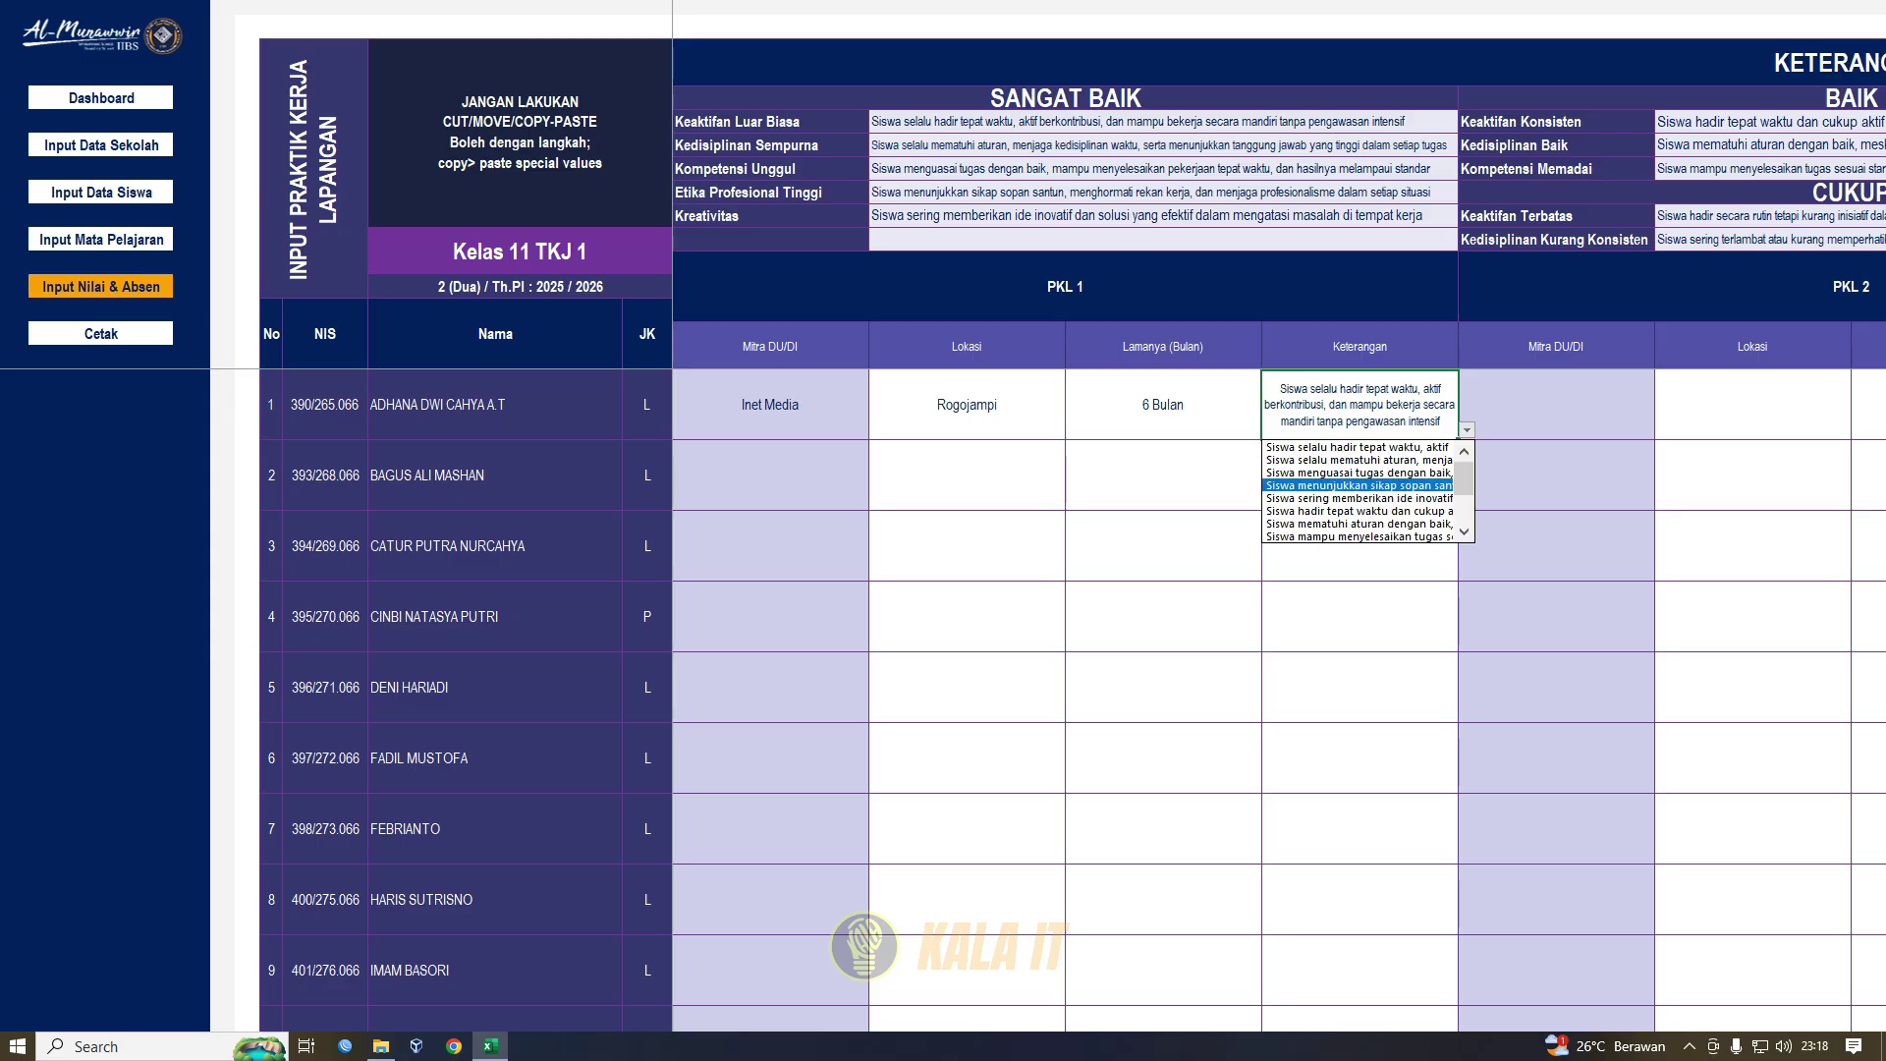
{"action": "key", "text": "Escape"}
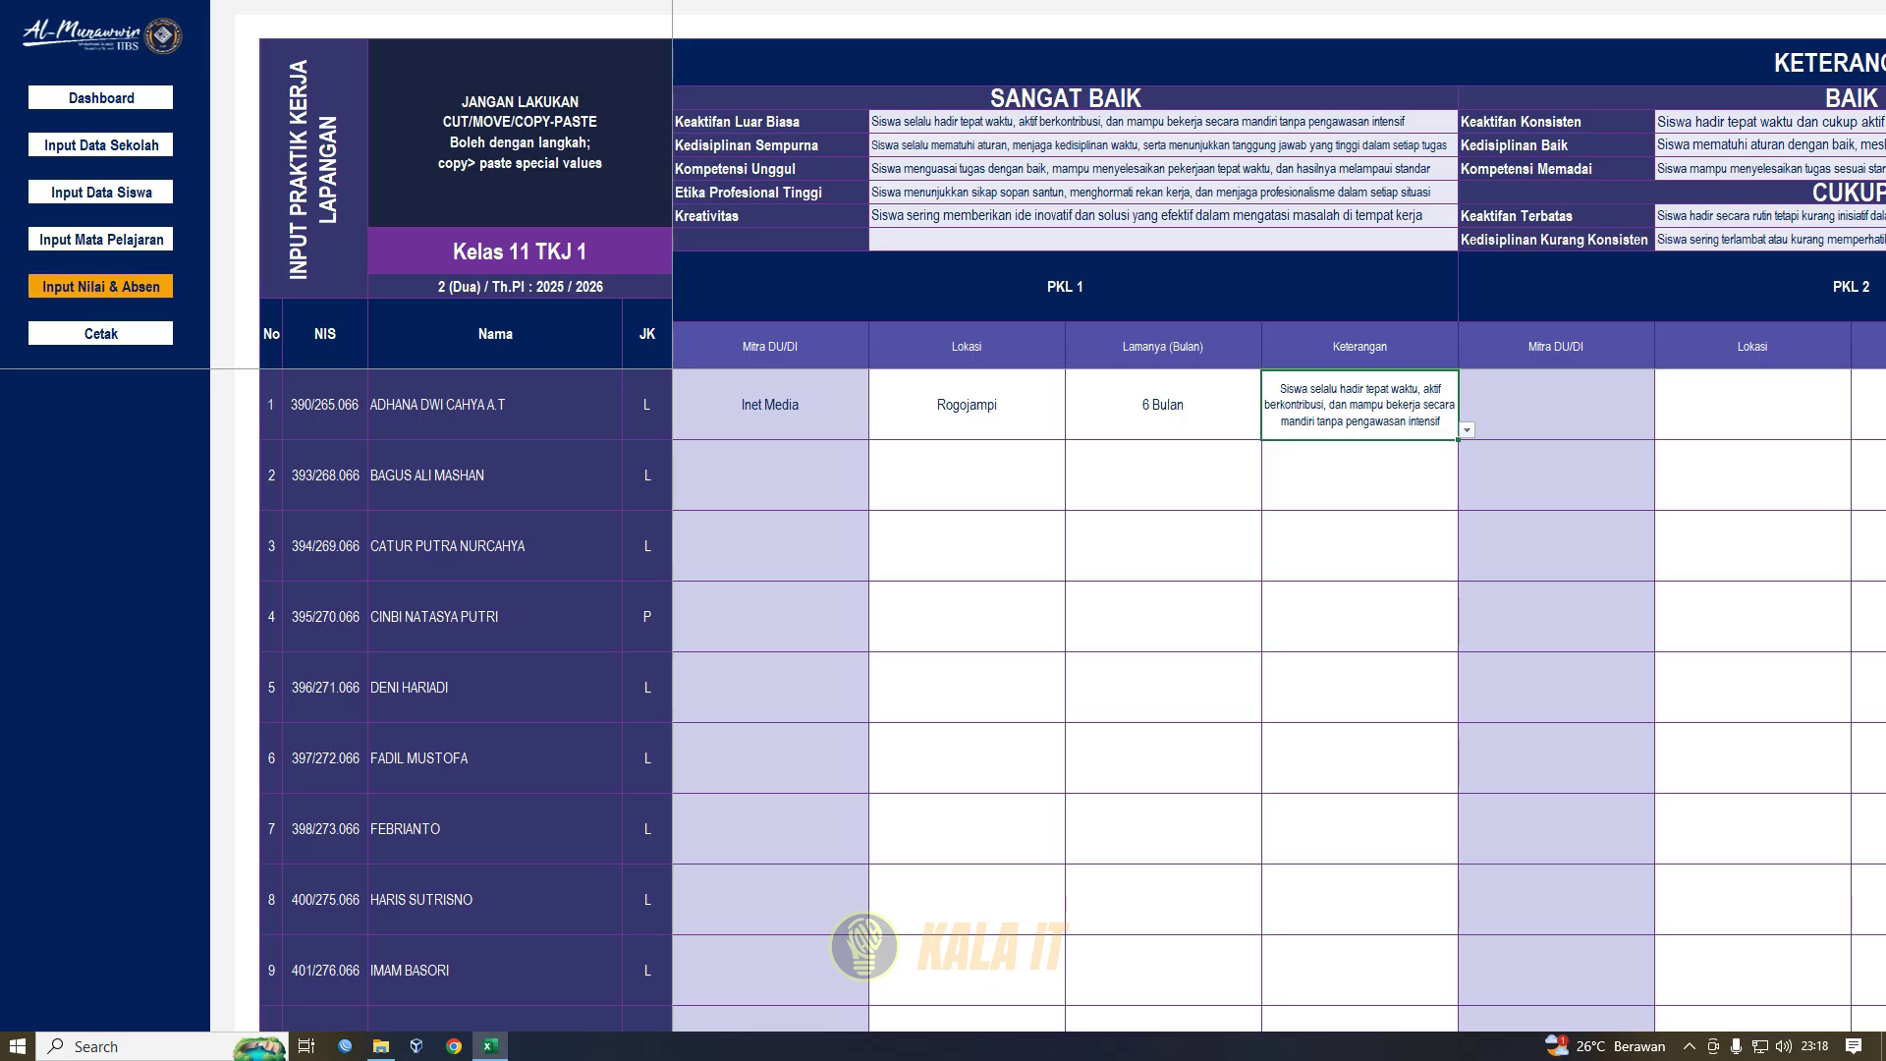
{"action": "left_click", "coordinate": [1672, 193]}
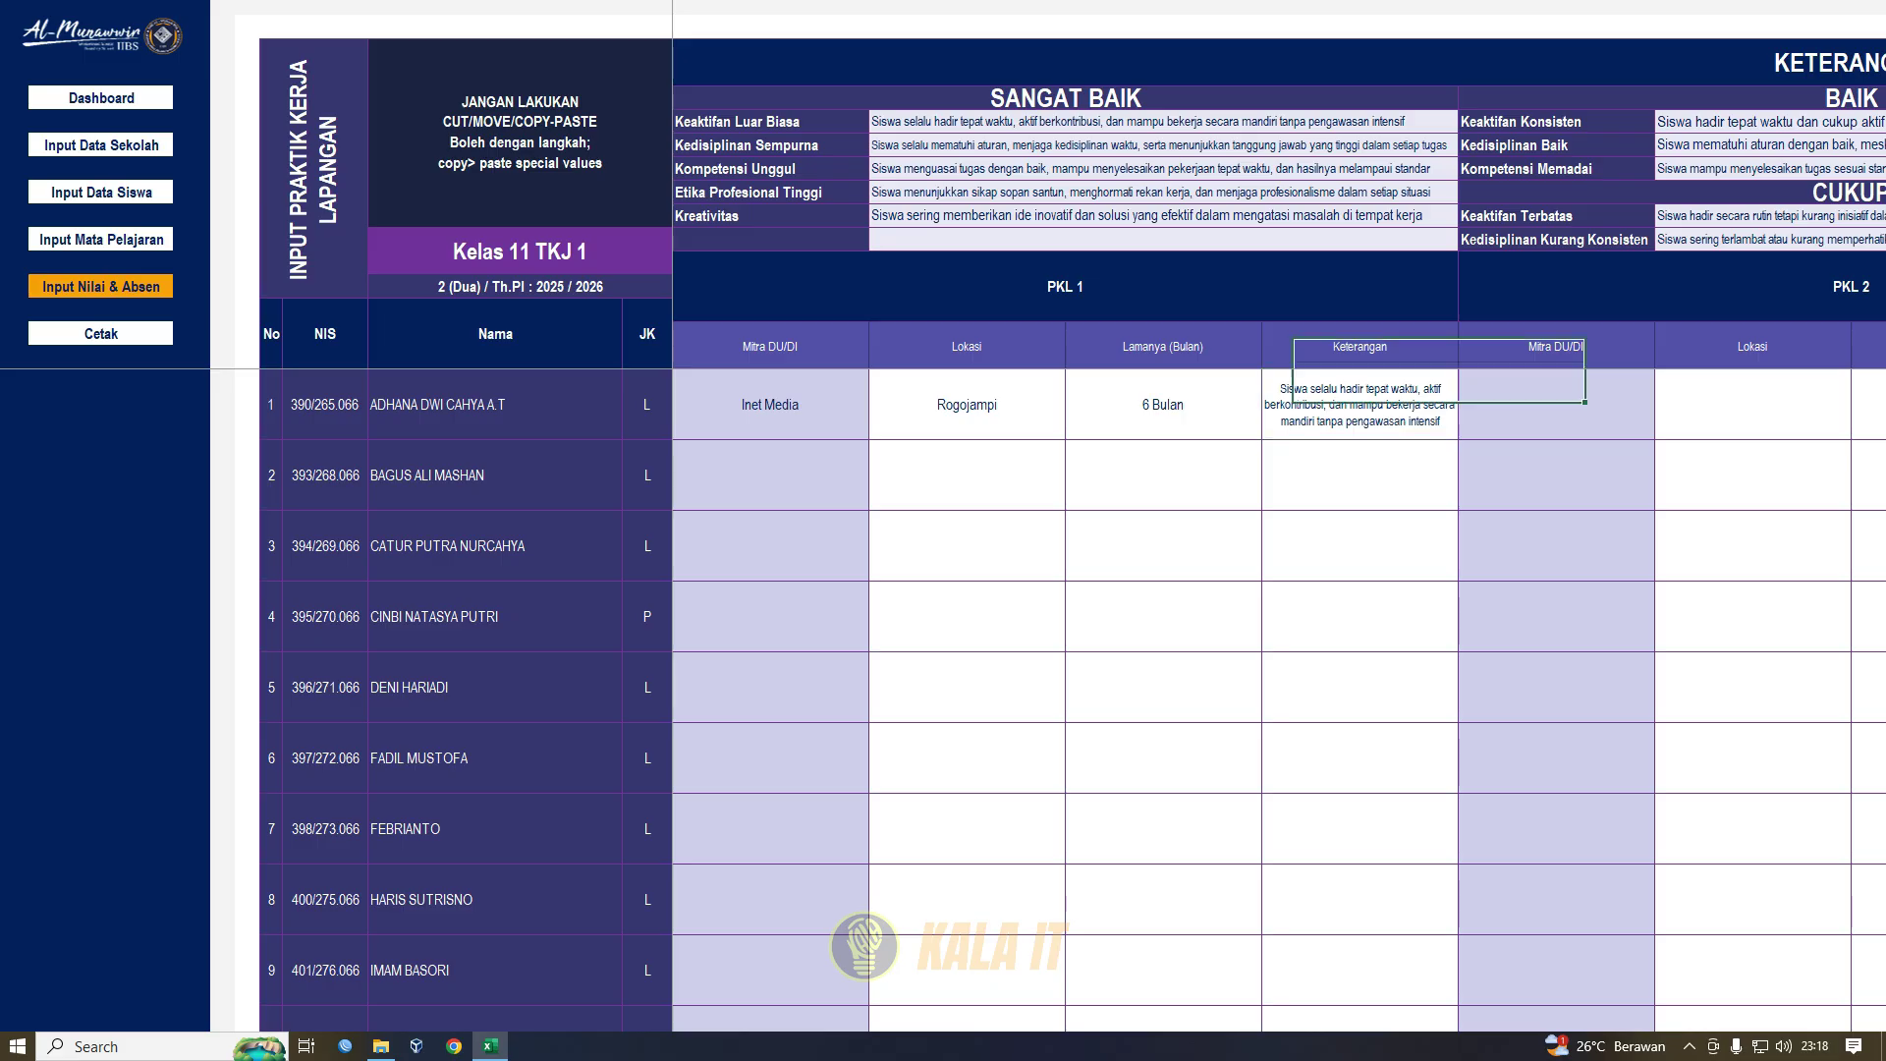
{"action": "key", "text": "Right"}
{"action": "key", "text": "Right"}
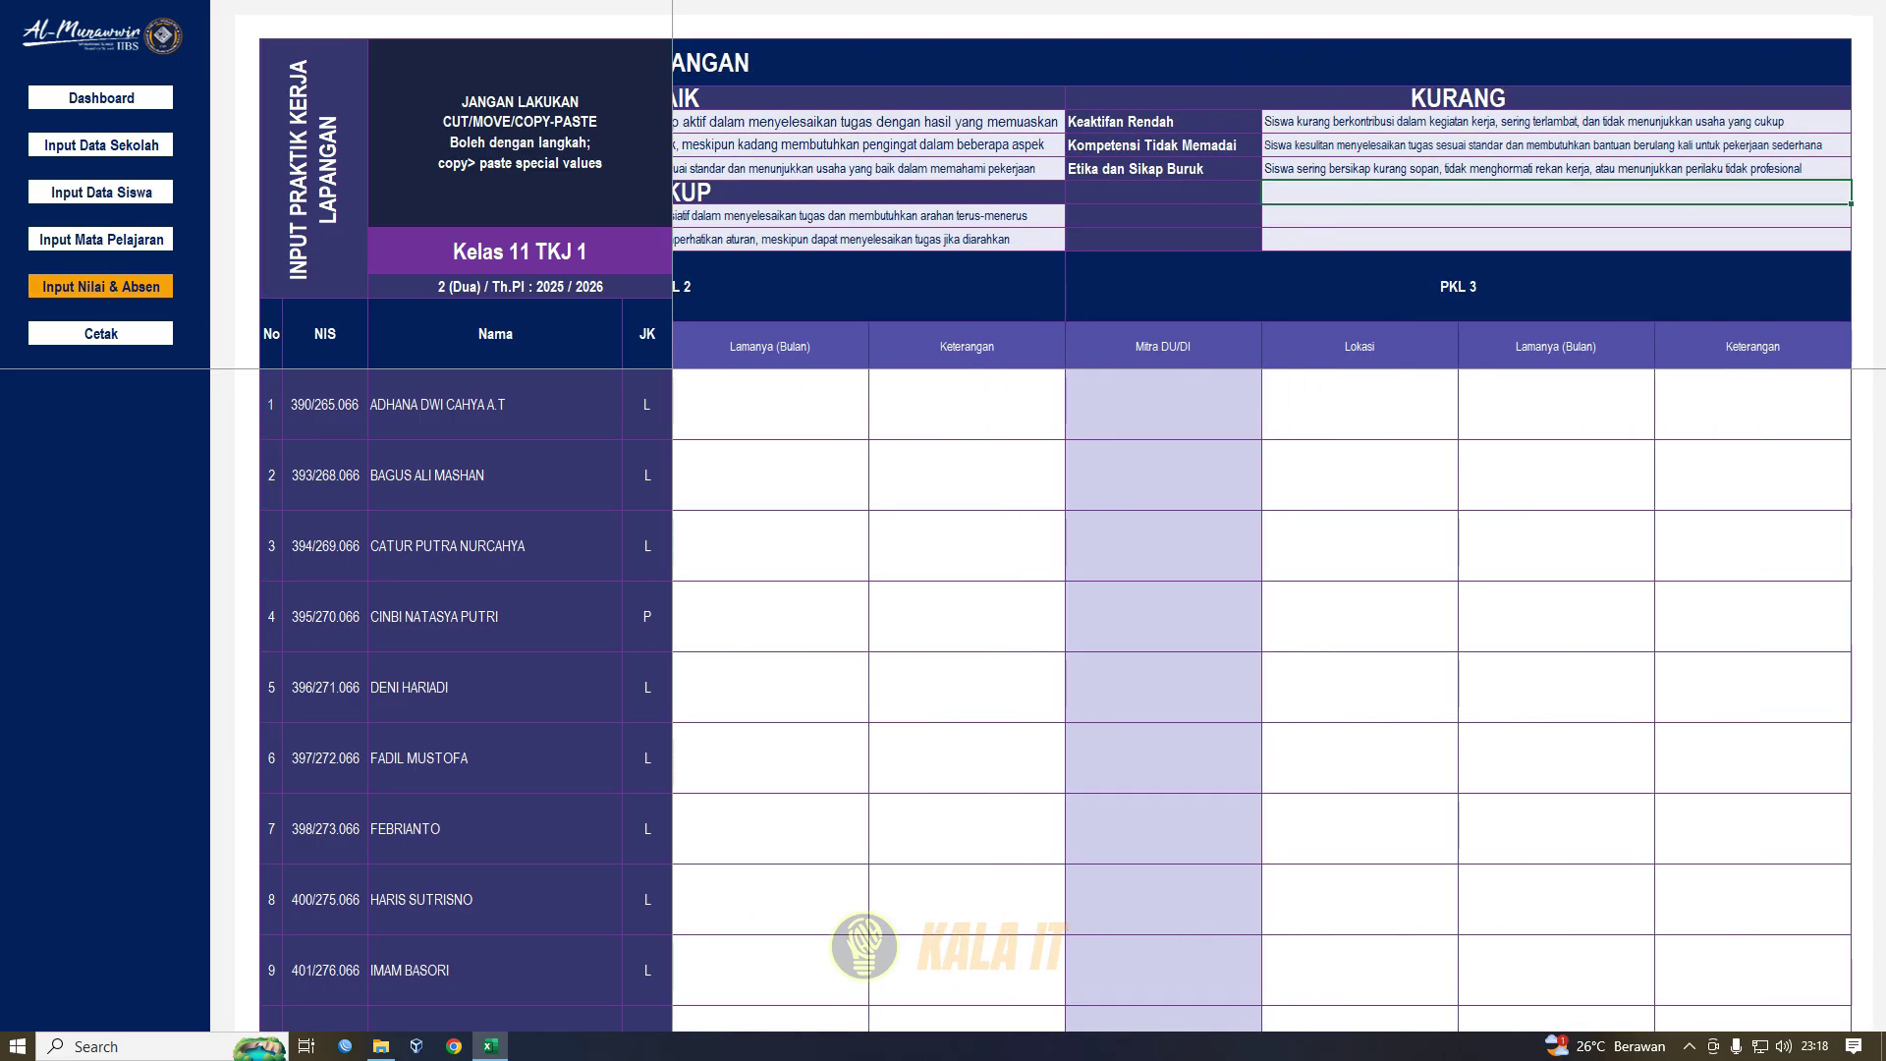
{"action": "left_click_drag", "start_coordinate": [1523, 122], "coordinate": [590, 169]}
{"action": "left_click", "coordinate": [1360, 405]}
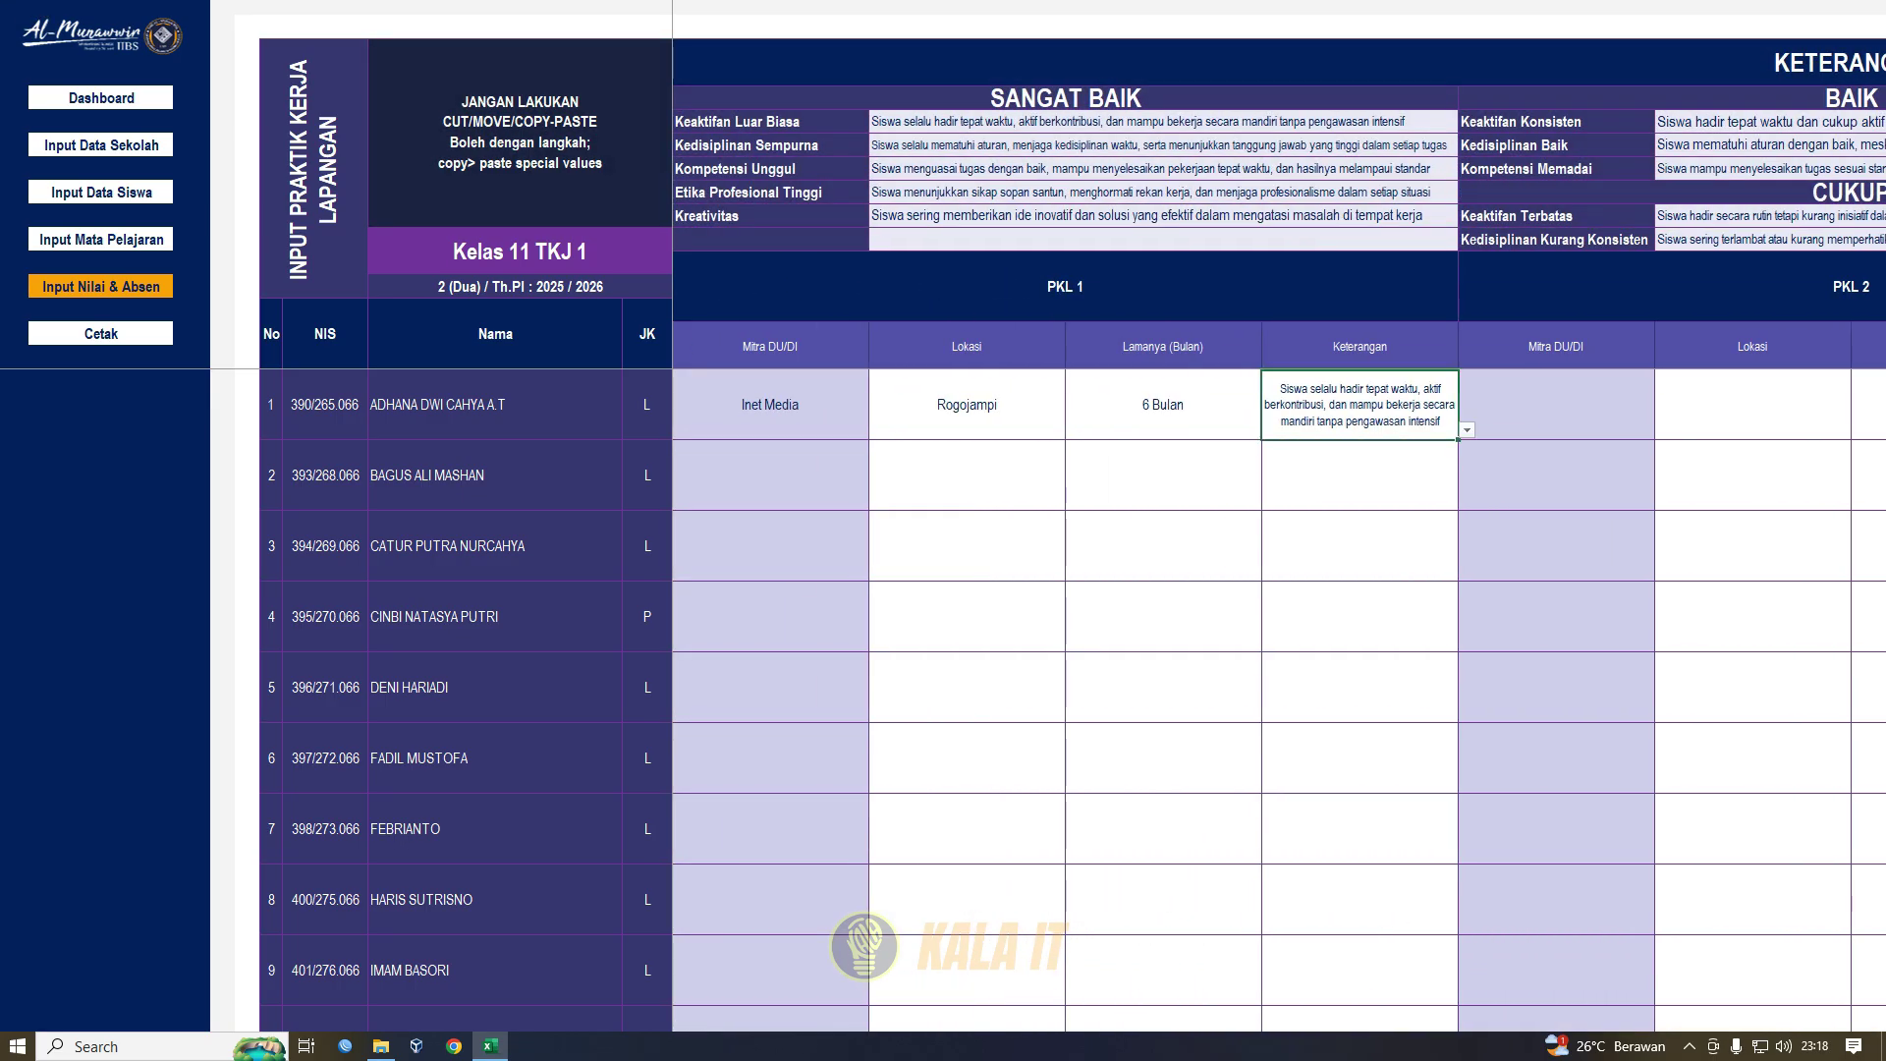
{"action": "left_click", "coordinate": [1467, 430]}
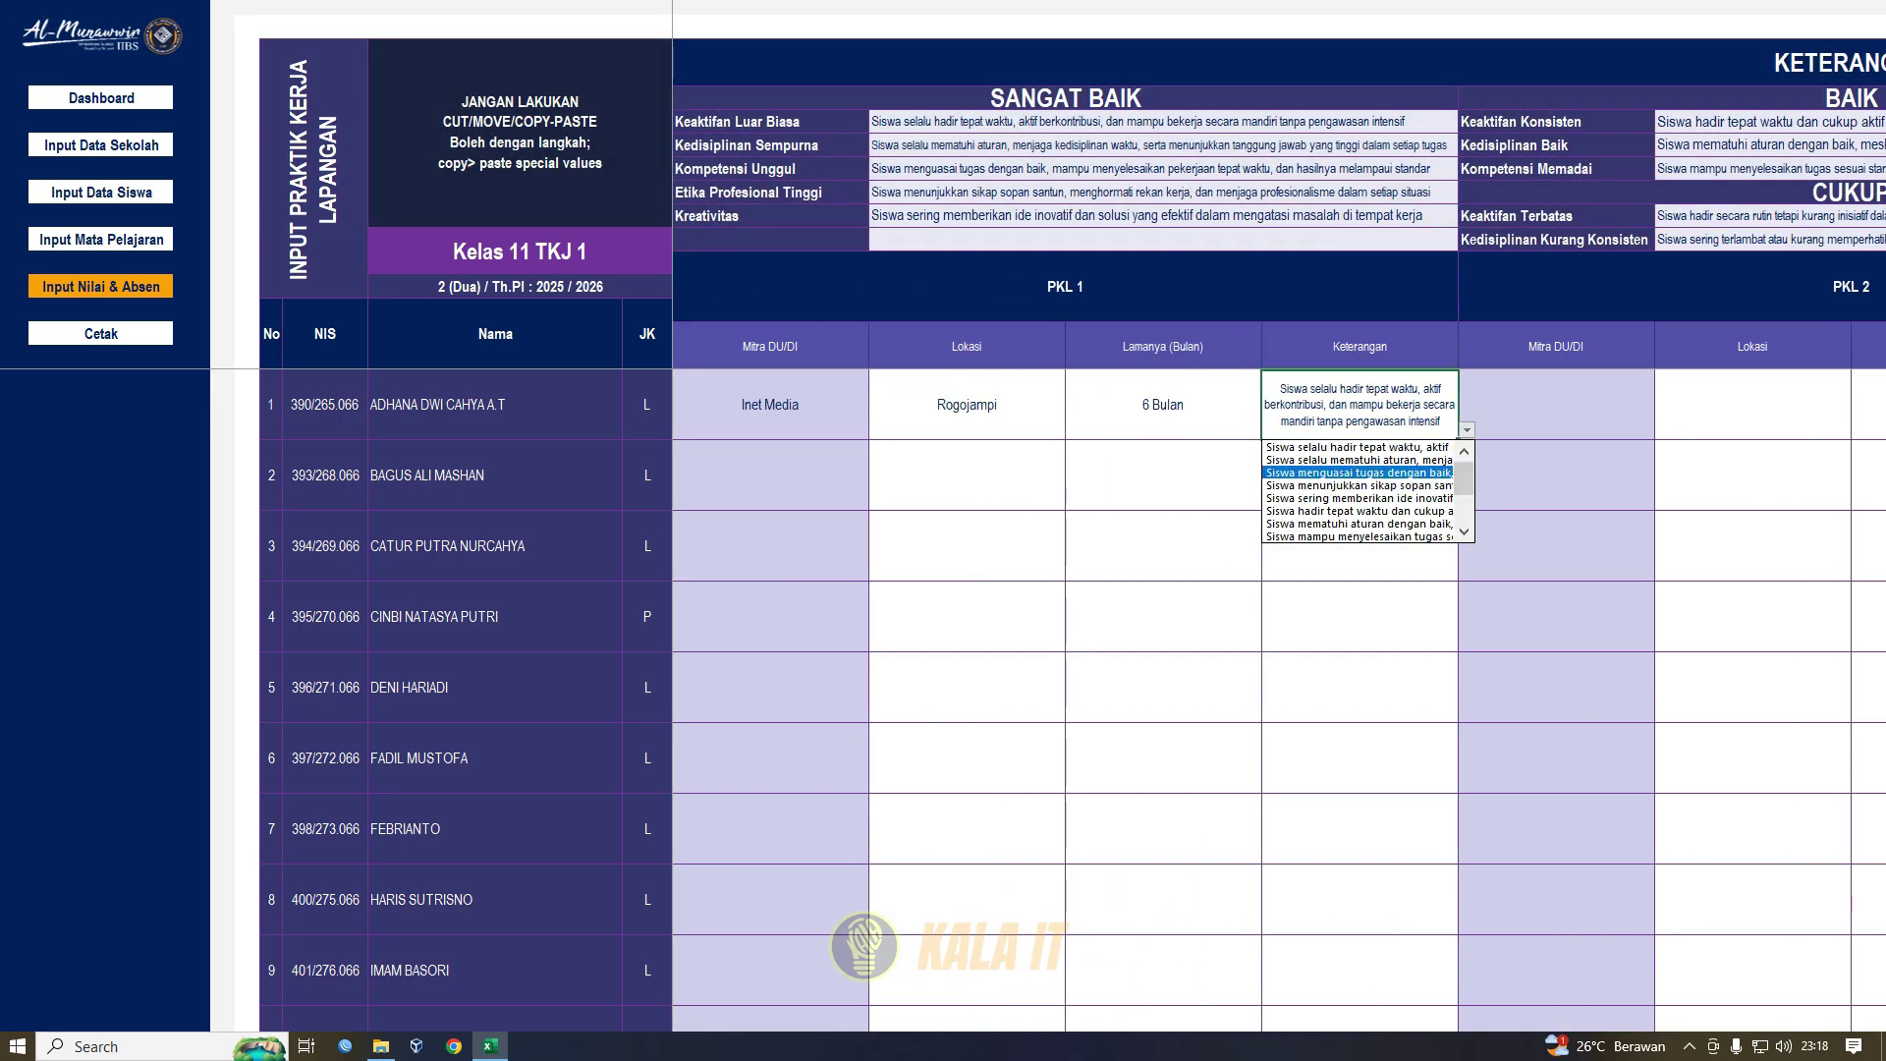
{"action": "left_click", "coordinate": [1467, 431]}
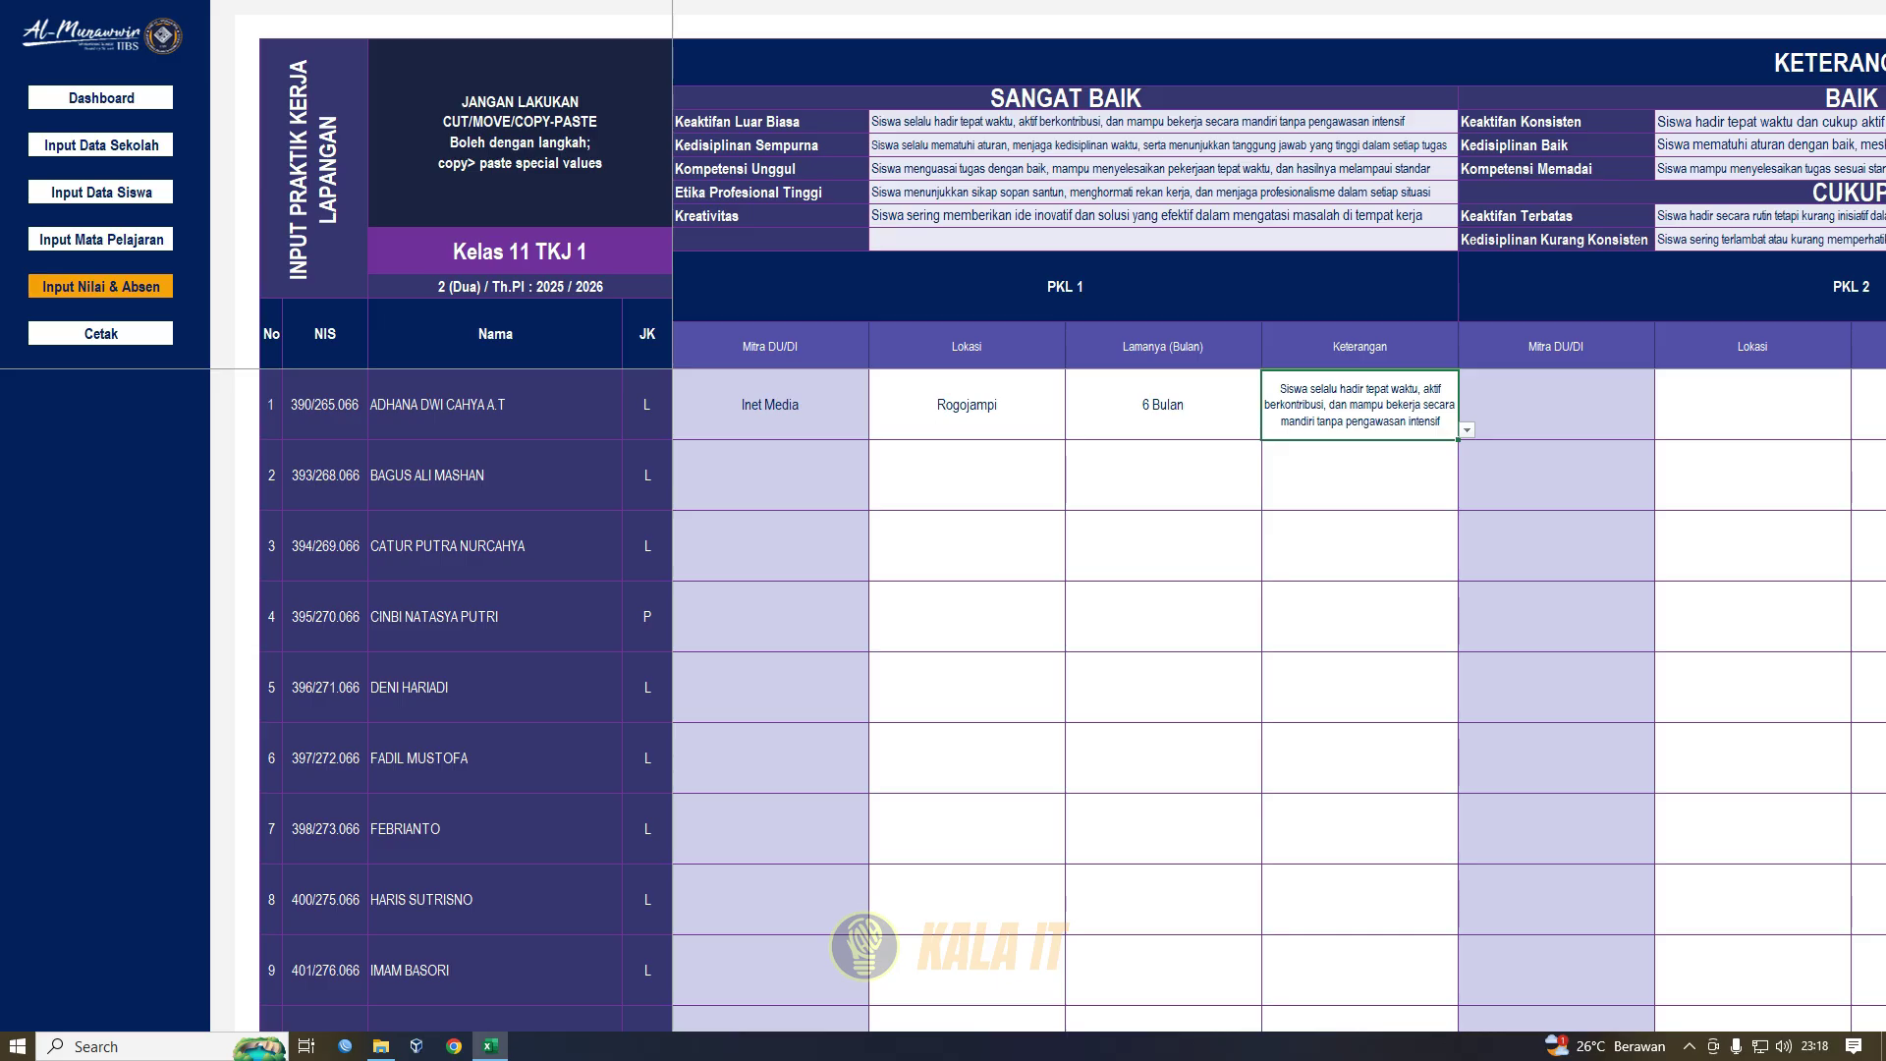
{"action": "left_click", "coordinate": [101, 287]}
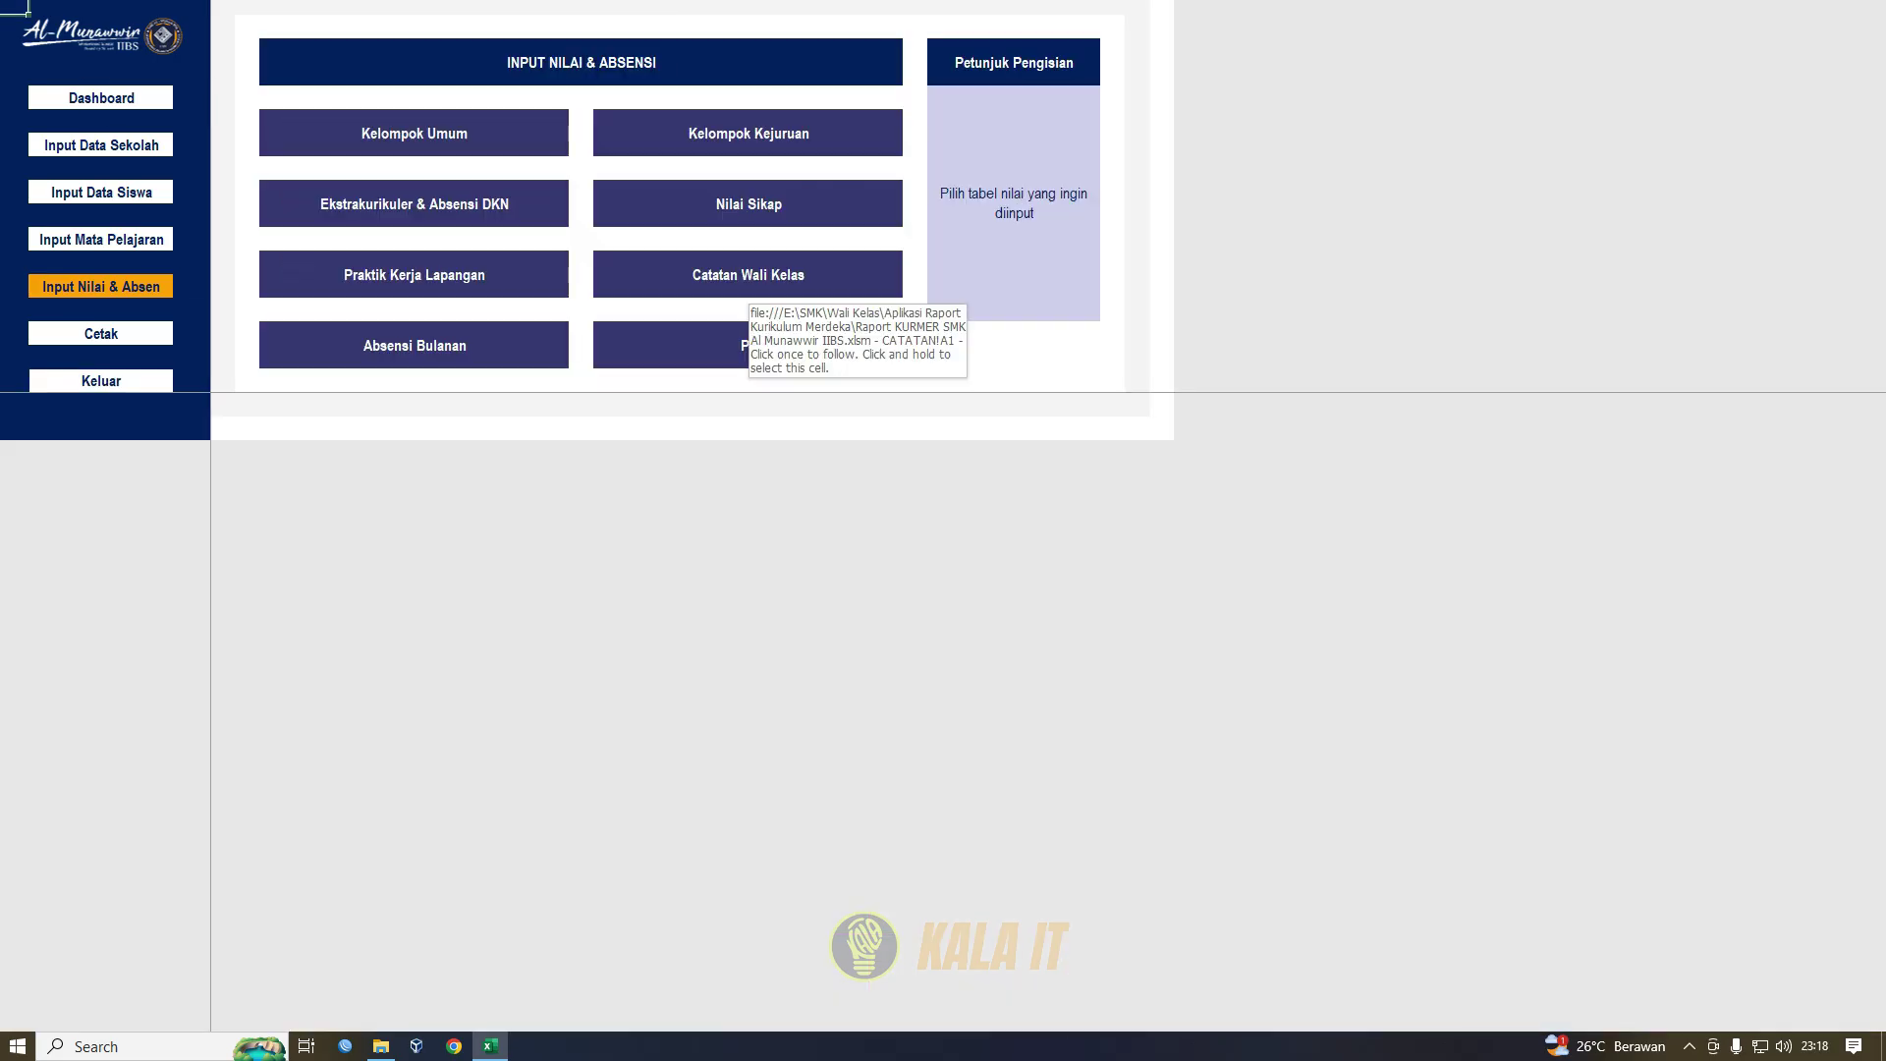
- On the Catatan Wali Kelas sheet, switch the ranking setting to TDK and back to YA
{"action": "left_click", "coordinate": [747, 283]}
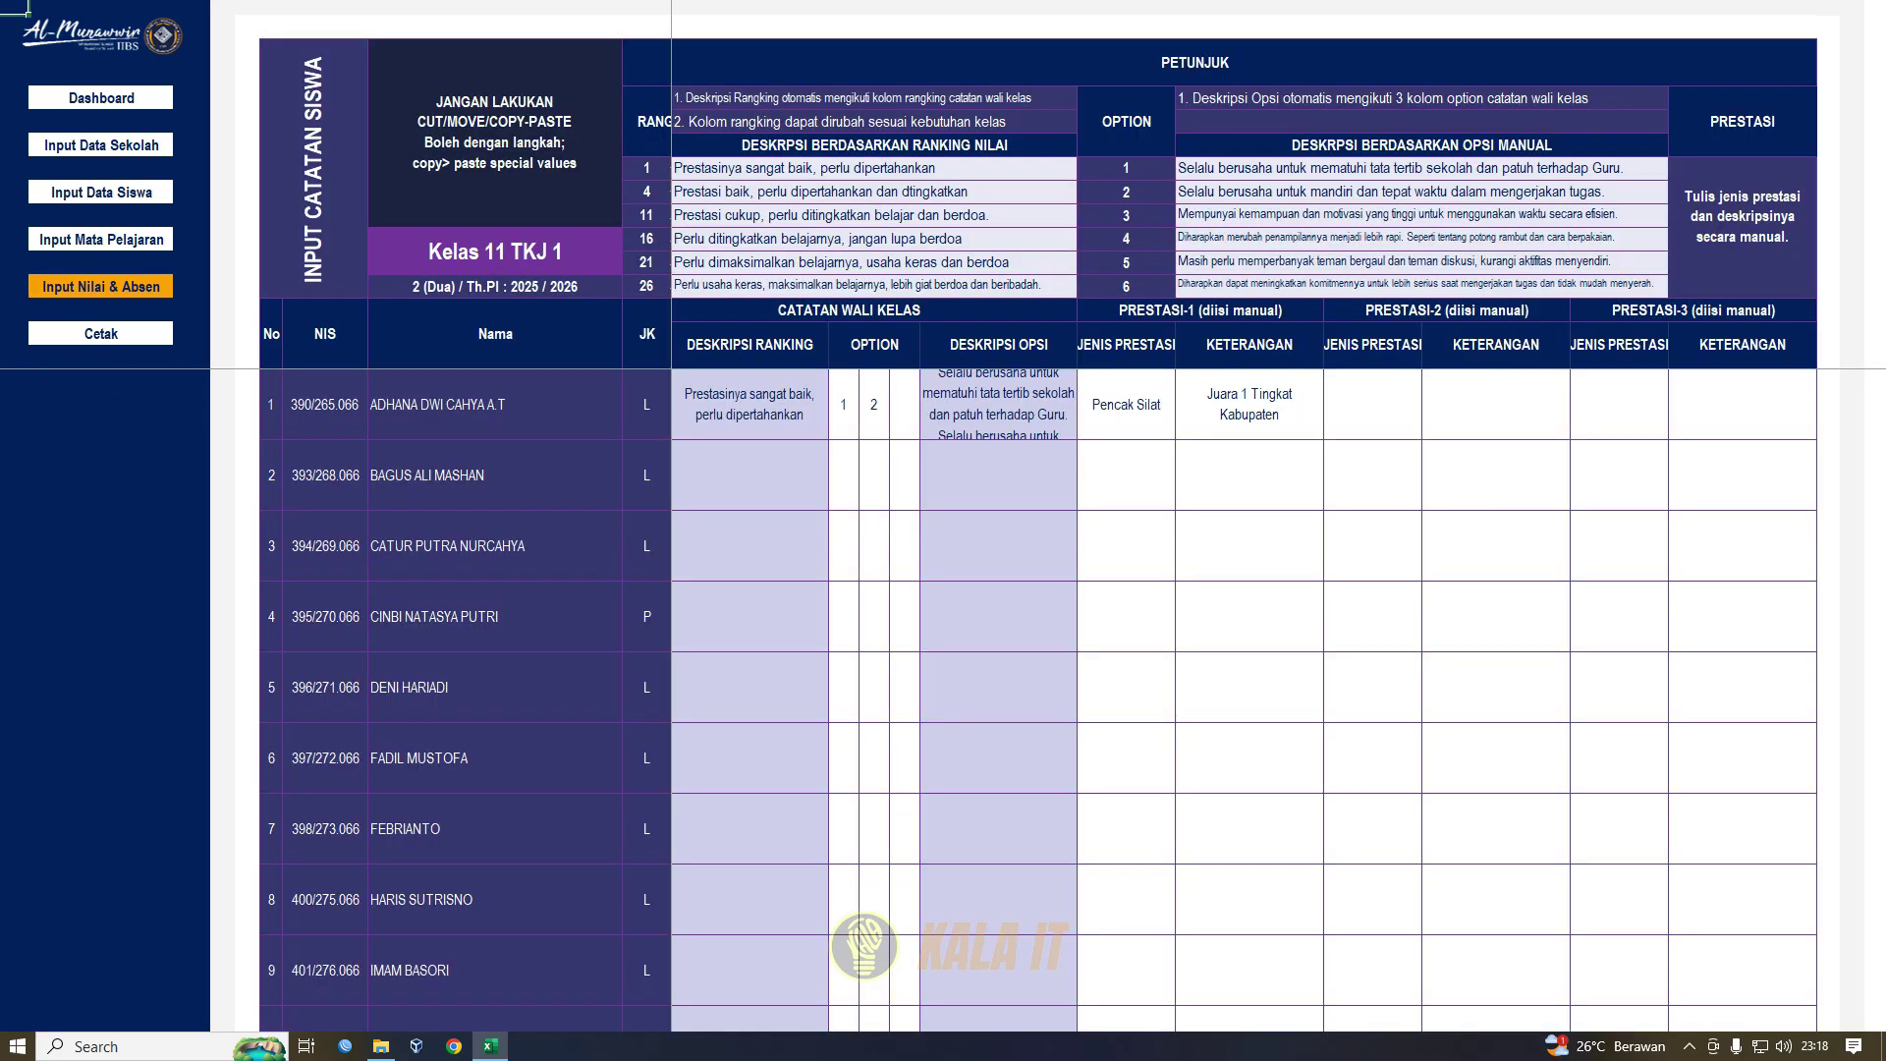
{"action": "left_click_drag", "start_coordinate": [495, 405], "coordinate": [752, 404]}
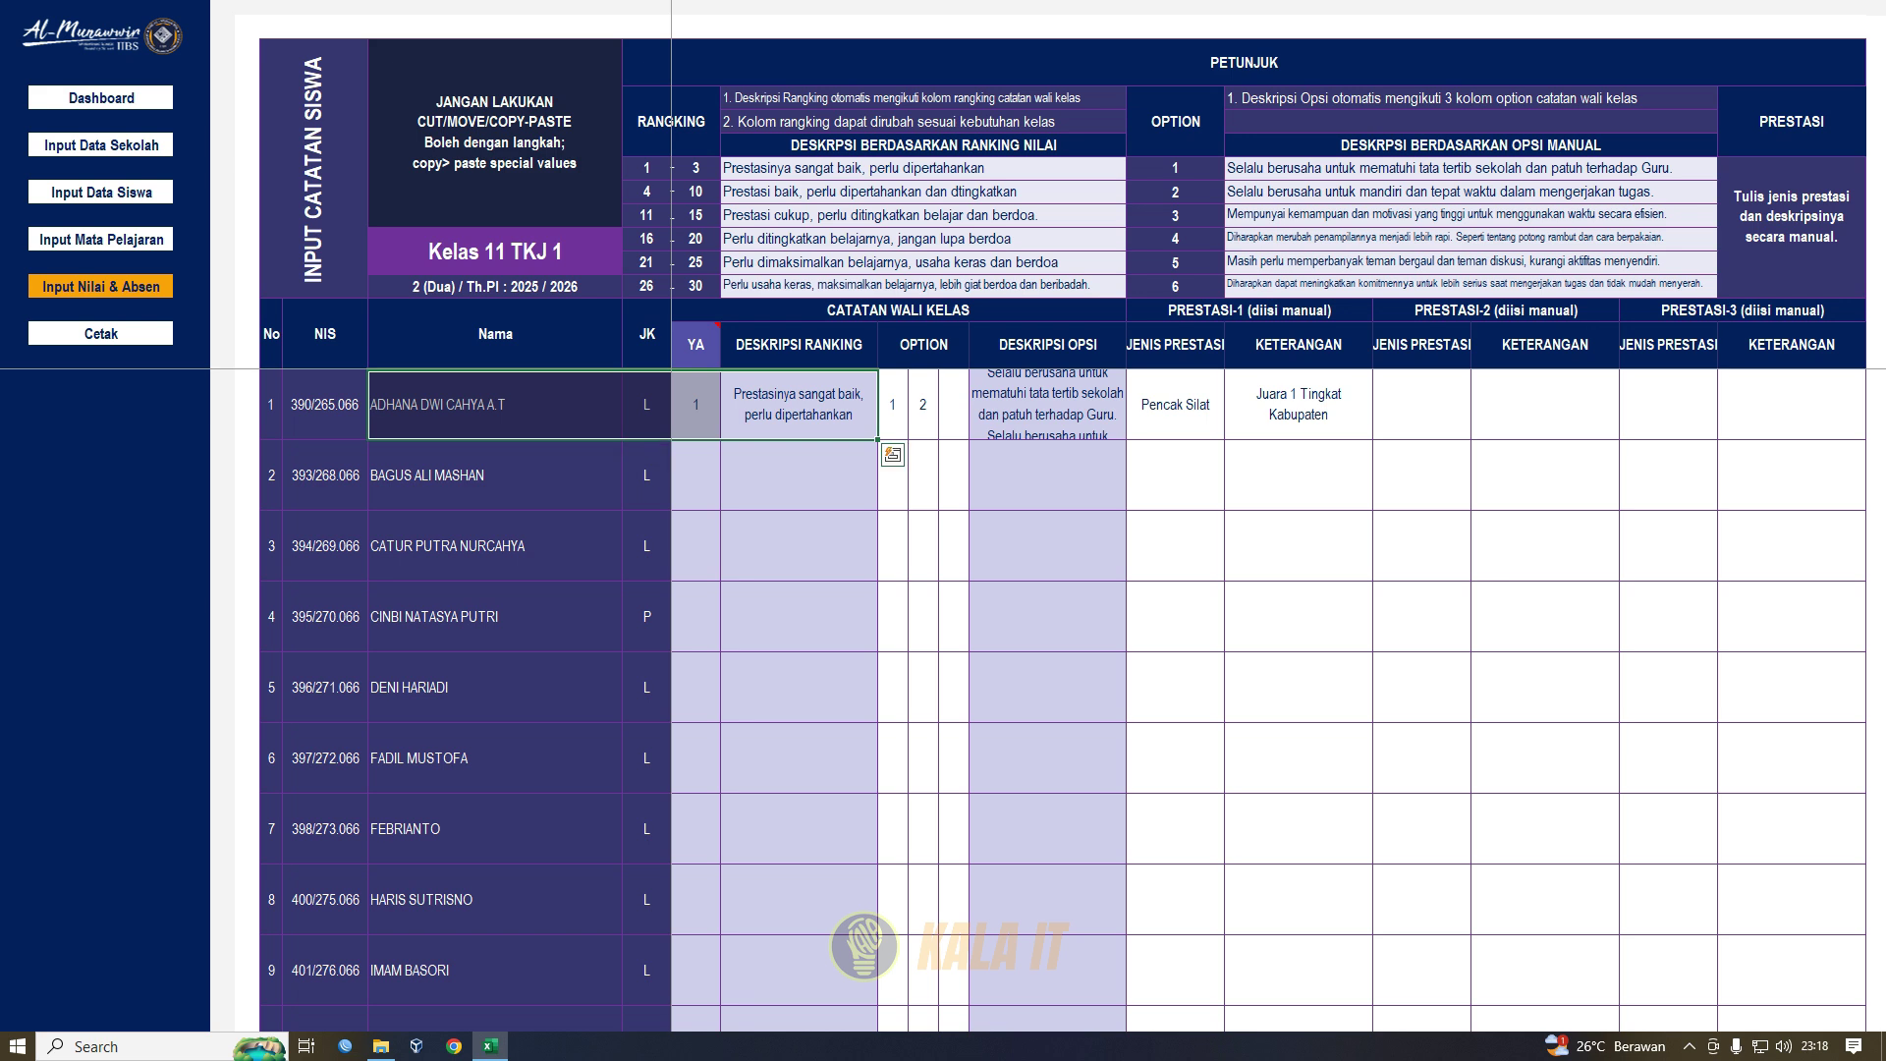
{"action": "left_click", "coordinate": [697, 405]}
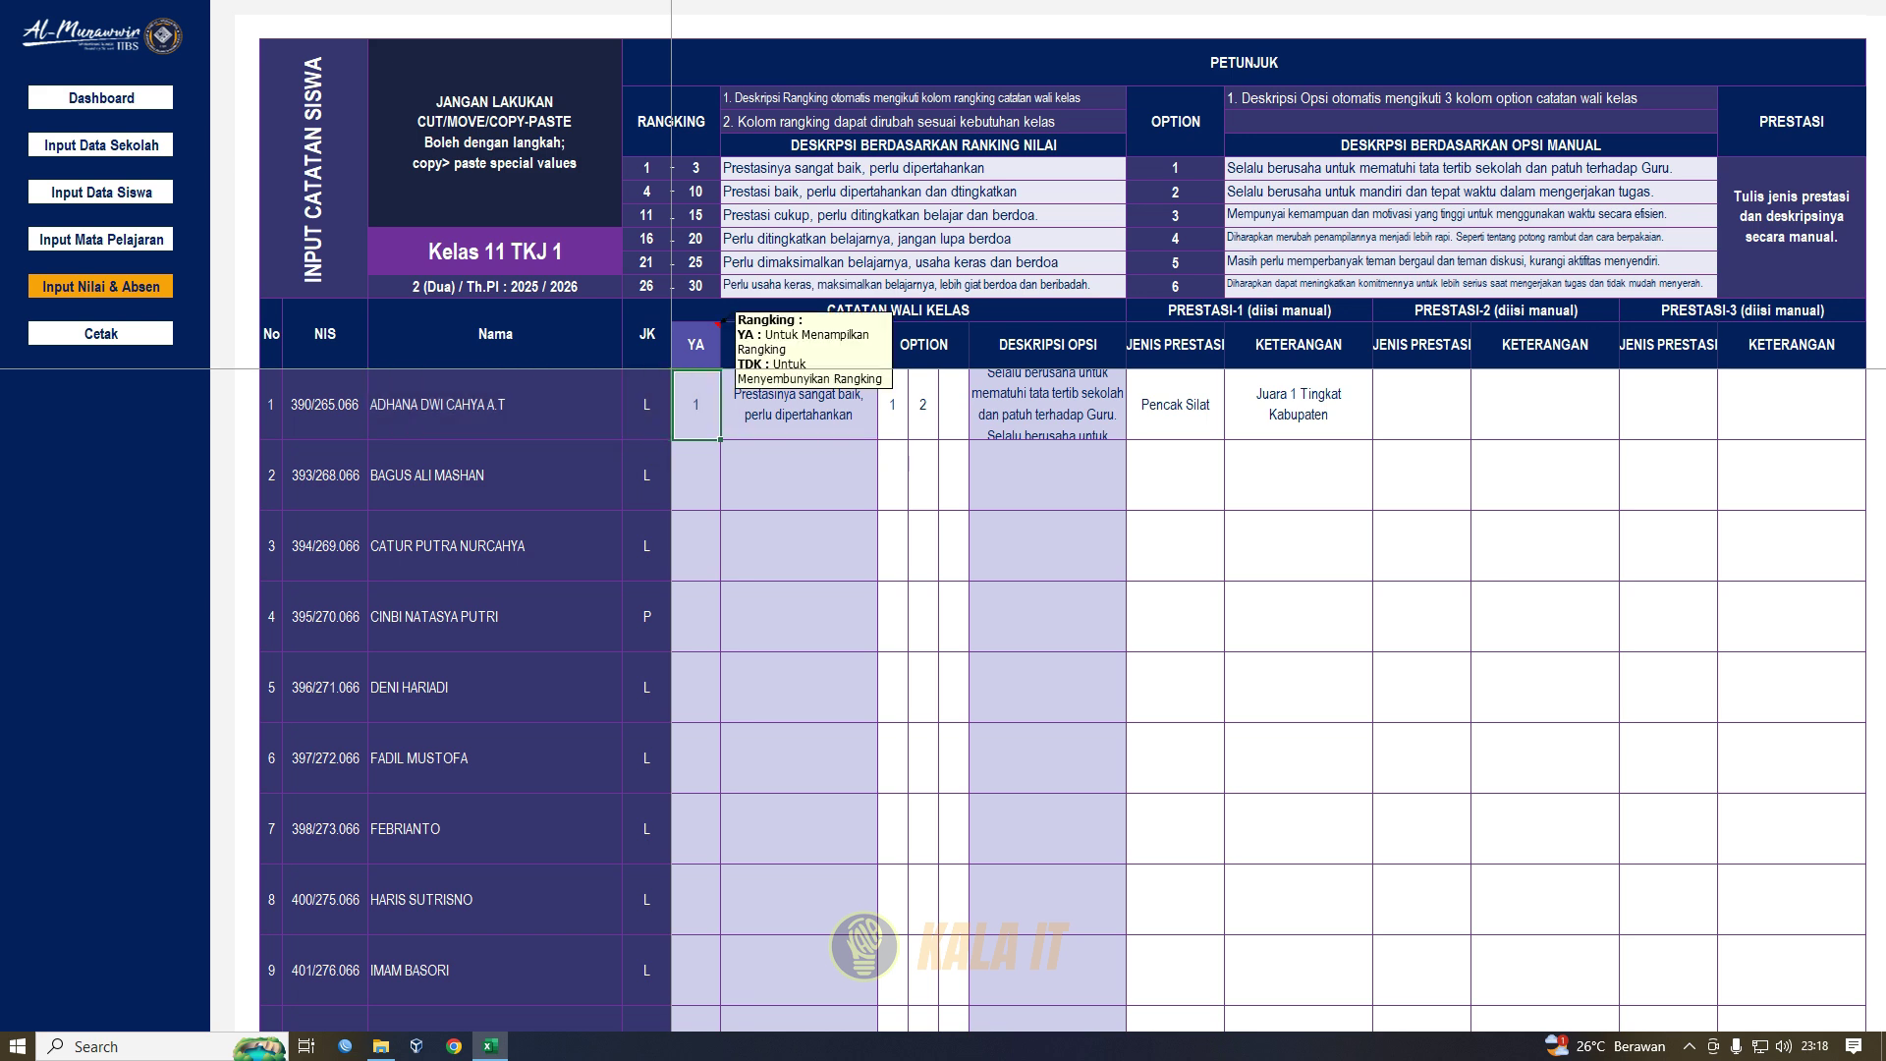
{"action": "left_click", "coordinate": [697, 345]}
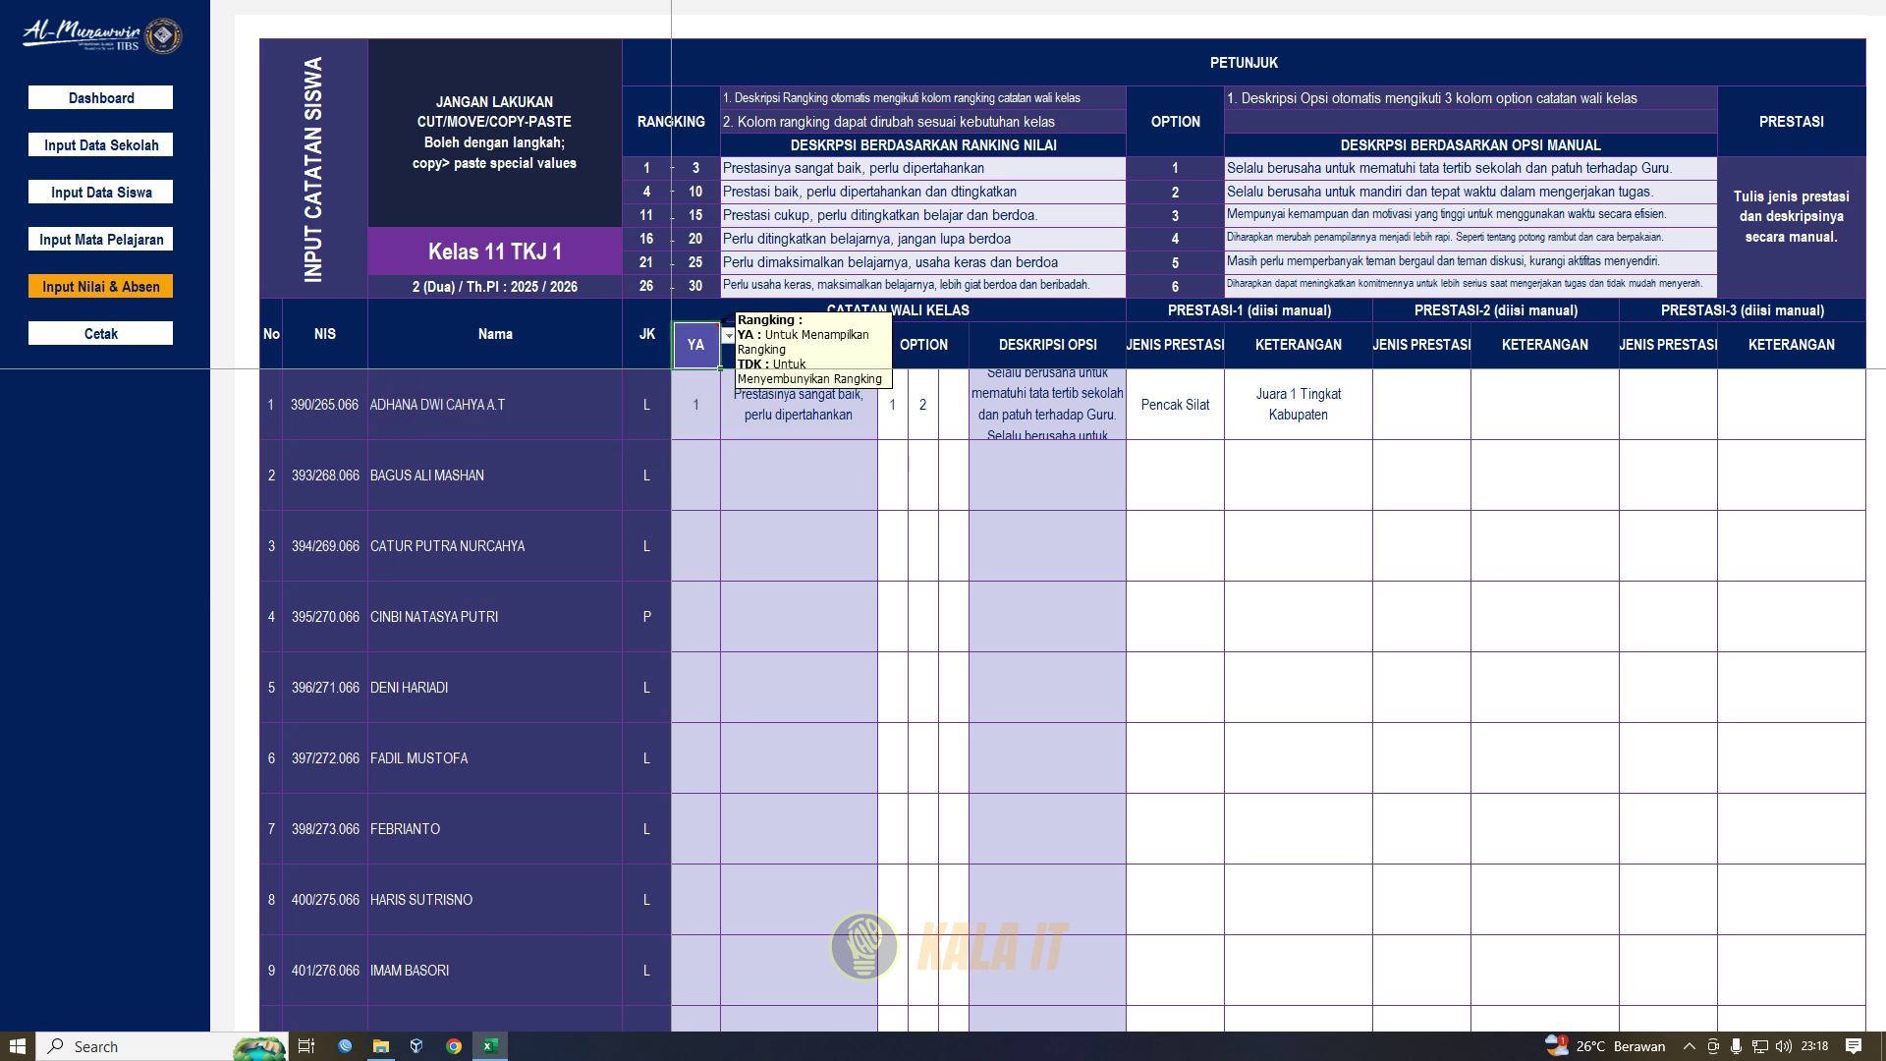
{"action": "left_click", "coordinate": [729, 336]}
{"action": "left_click", "coordinate": [700, 365]}
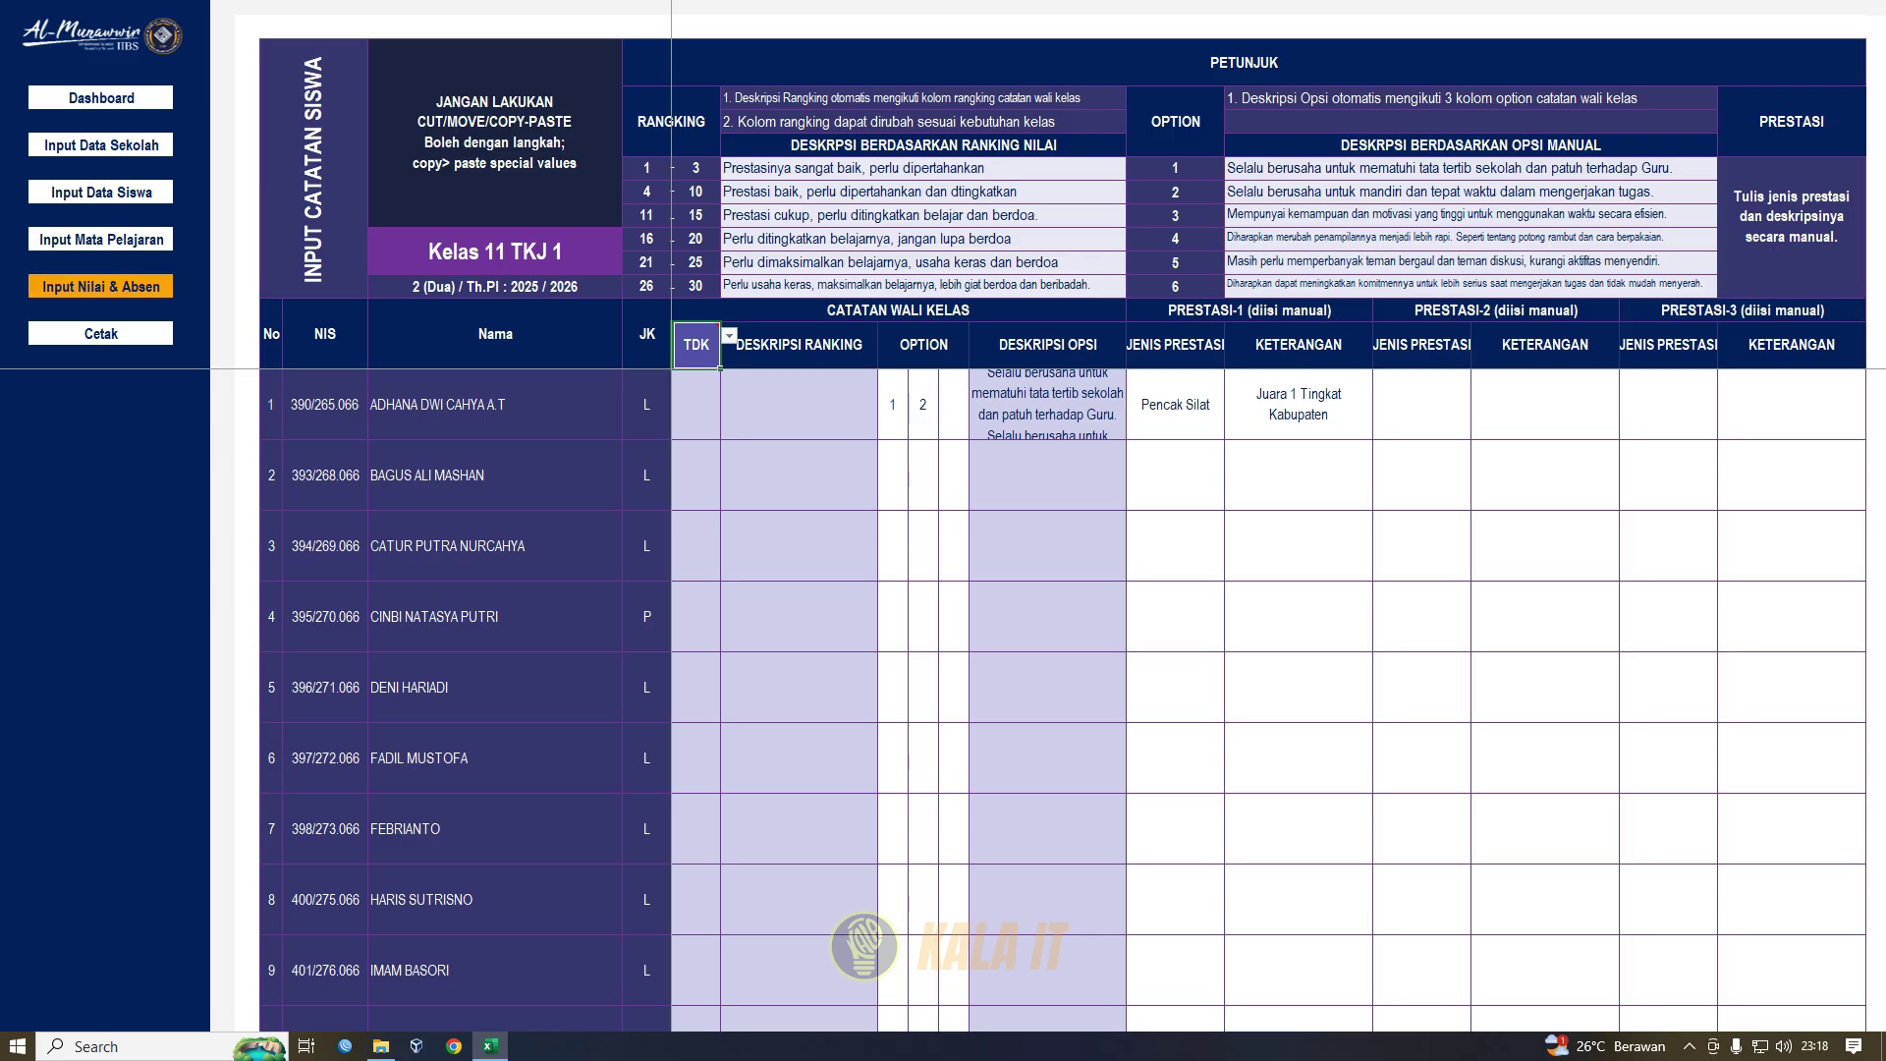
{"action": "left_click", "coordinate": [729, 336]}
{"action": "left_click", "coordinate": [673, 366]}
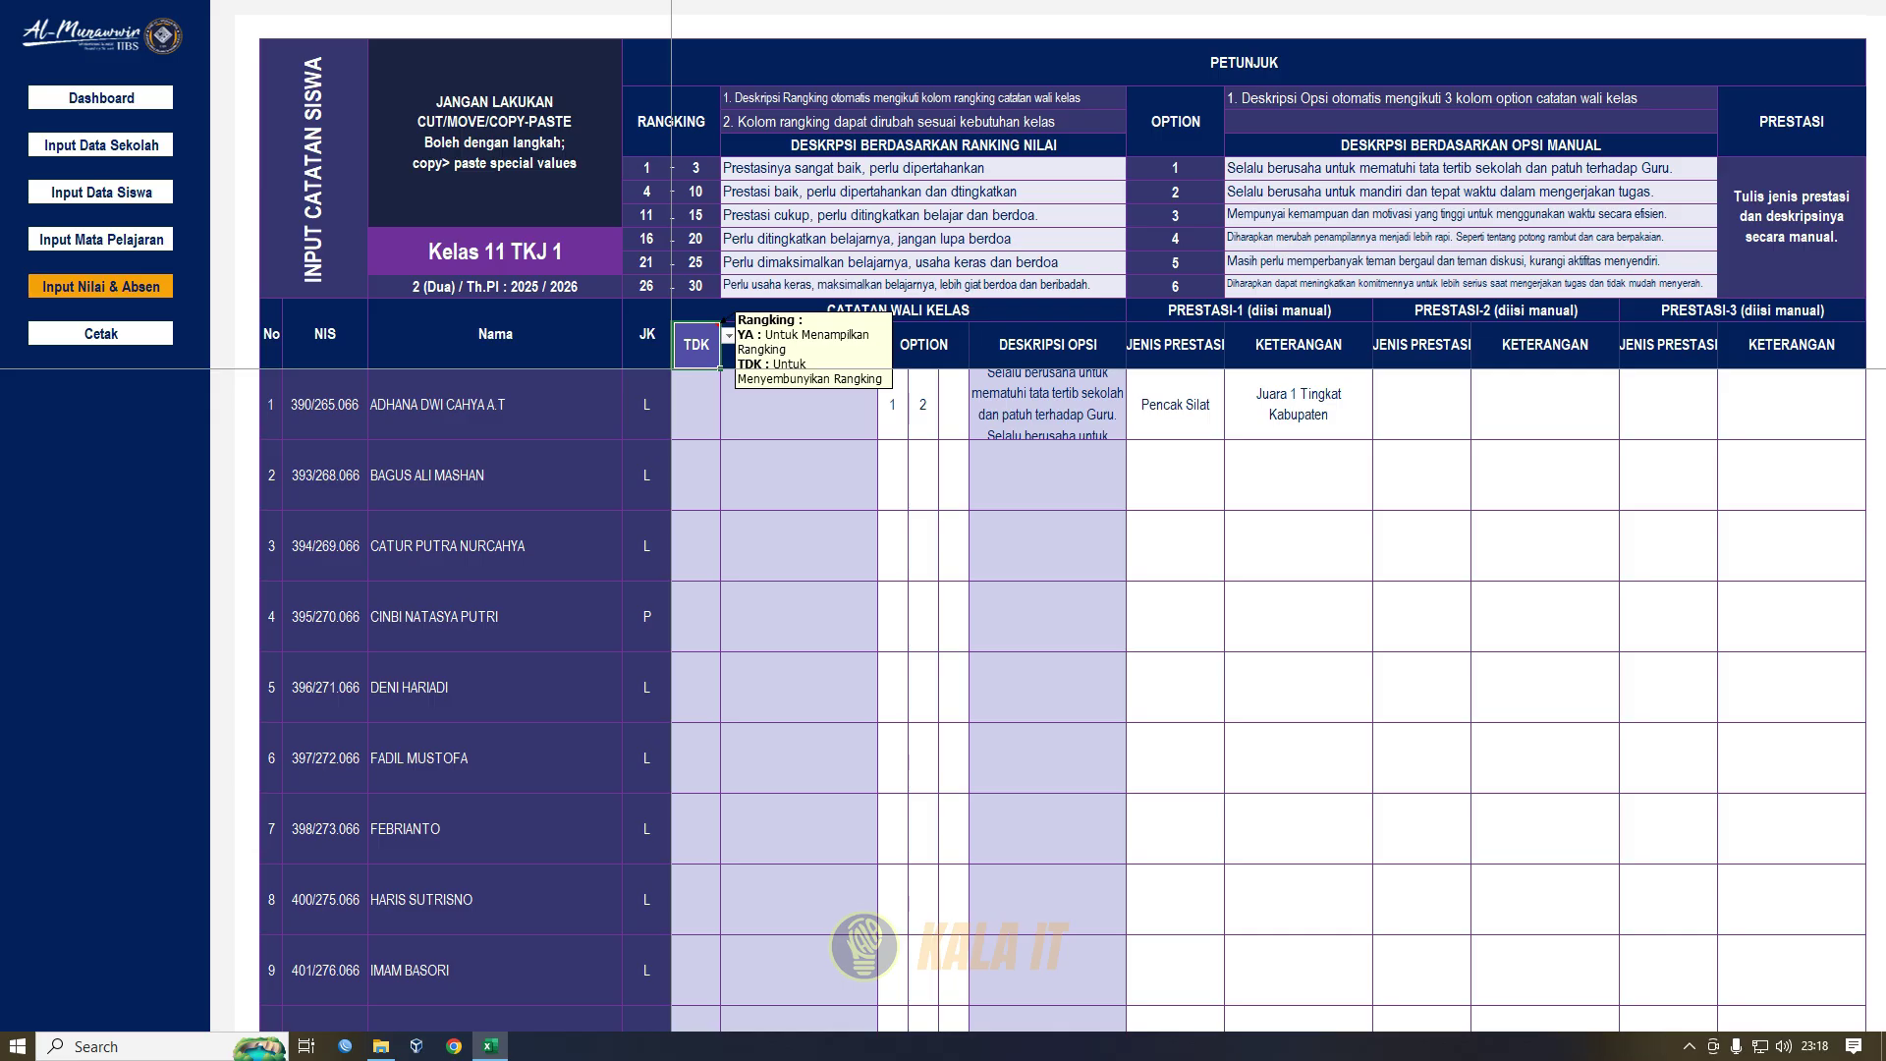
{"action": "left_click", "coordinate": [729, 336]}
{"action": "left_click", "coordinate": [696, 352]}
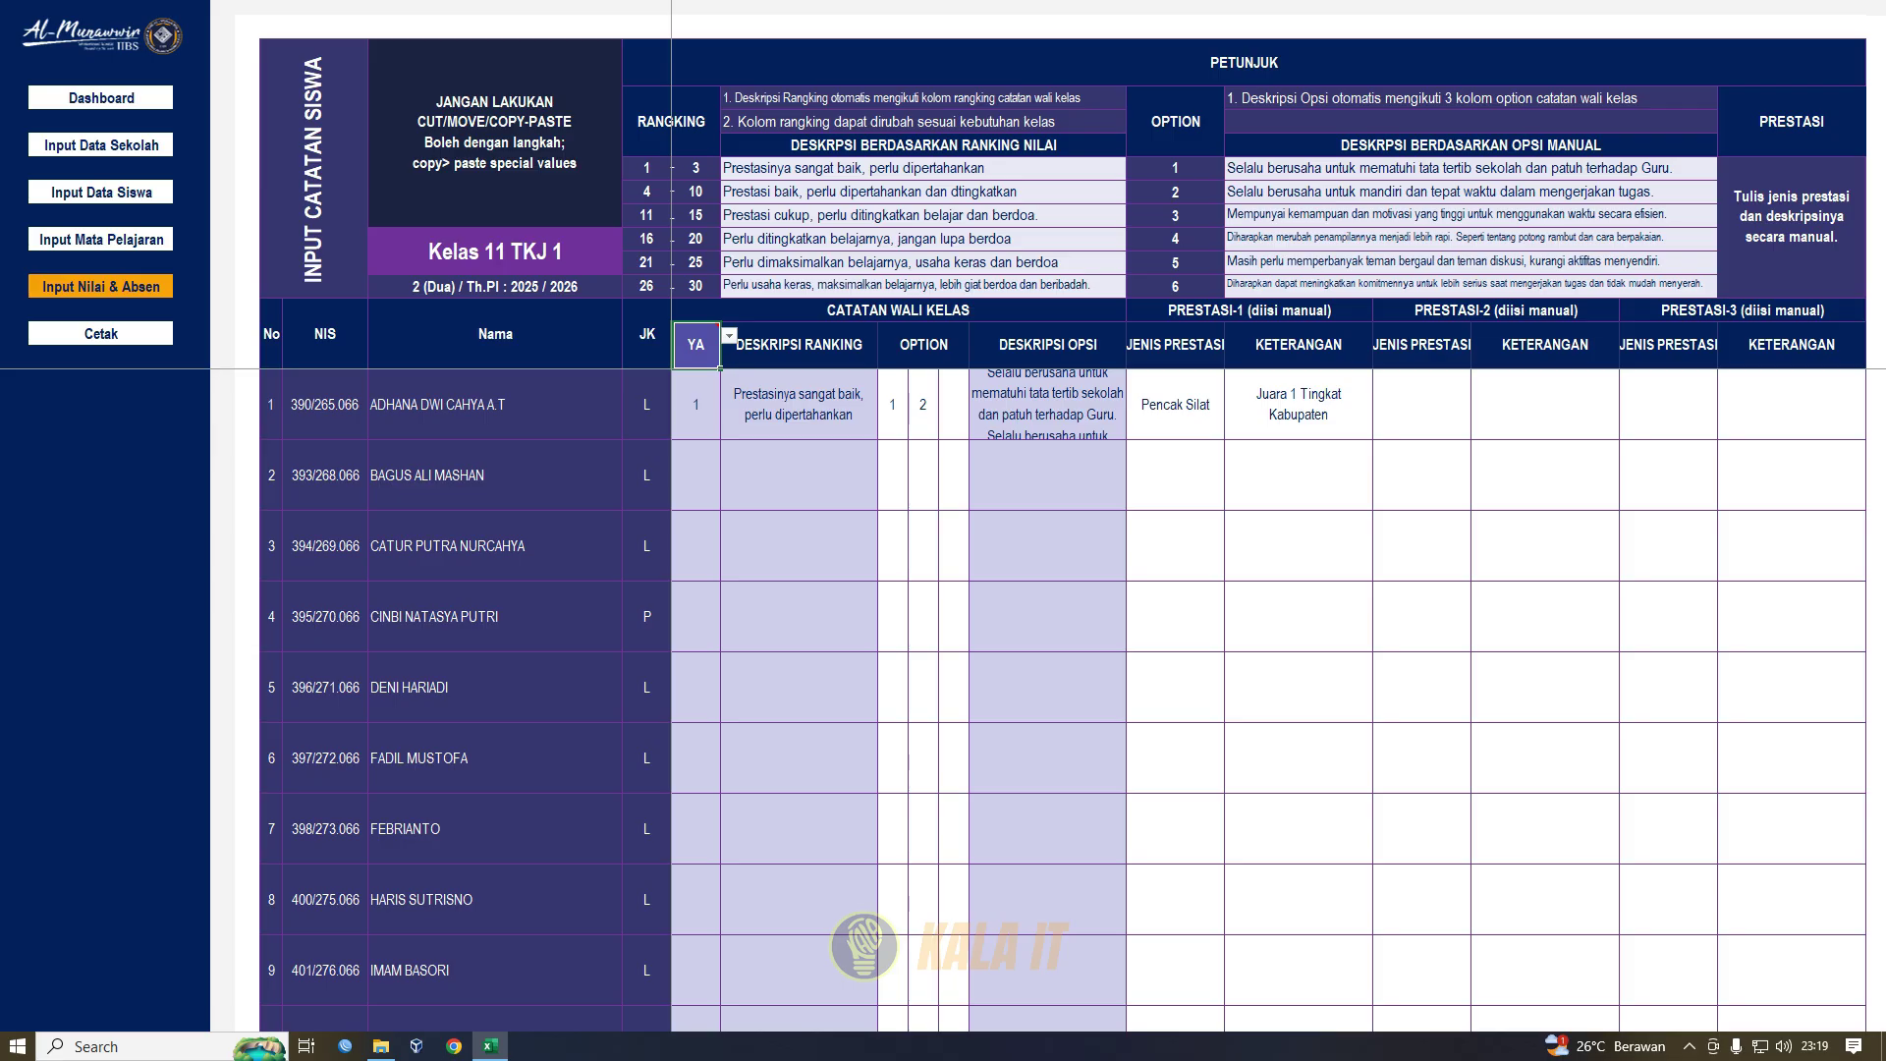
- Review the first student's three OPTION cells against the guide's option descriptions 1 to 6
{"action": "left_click", "coordinate": [923, 345]}
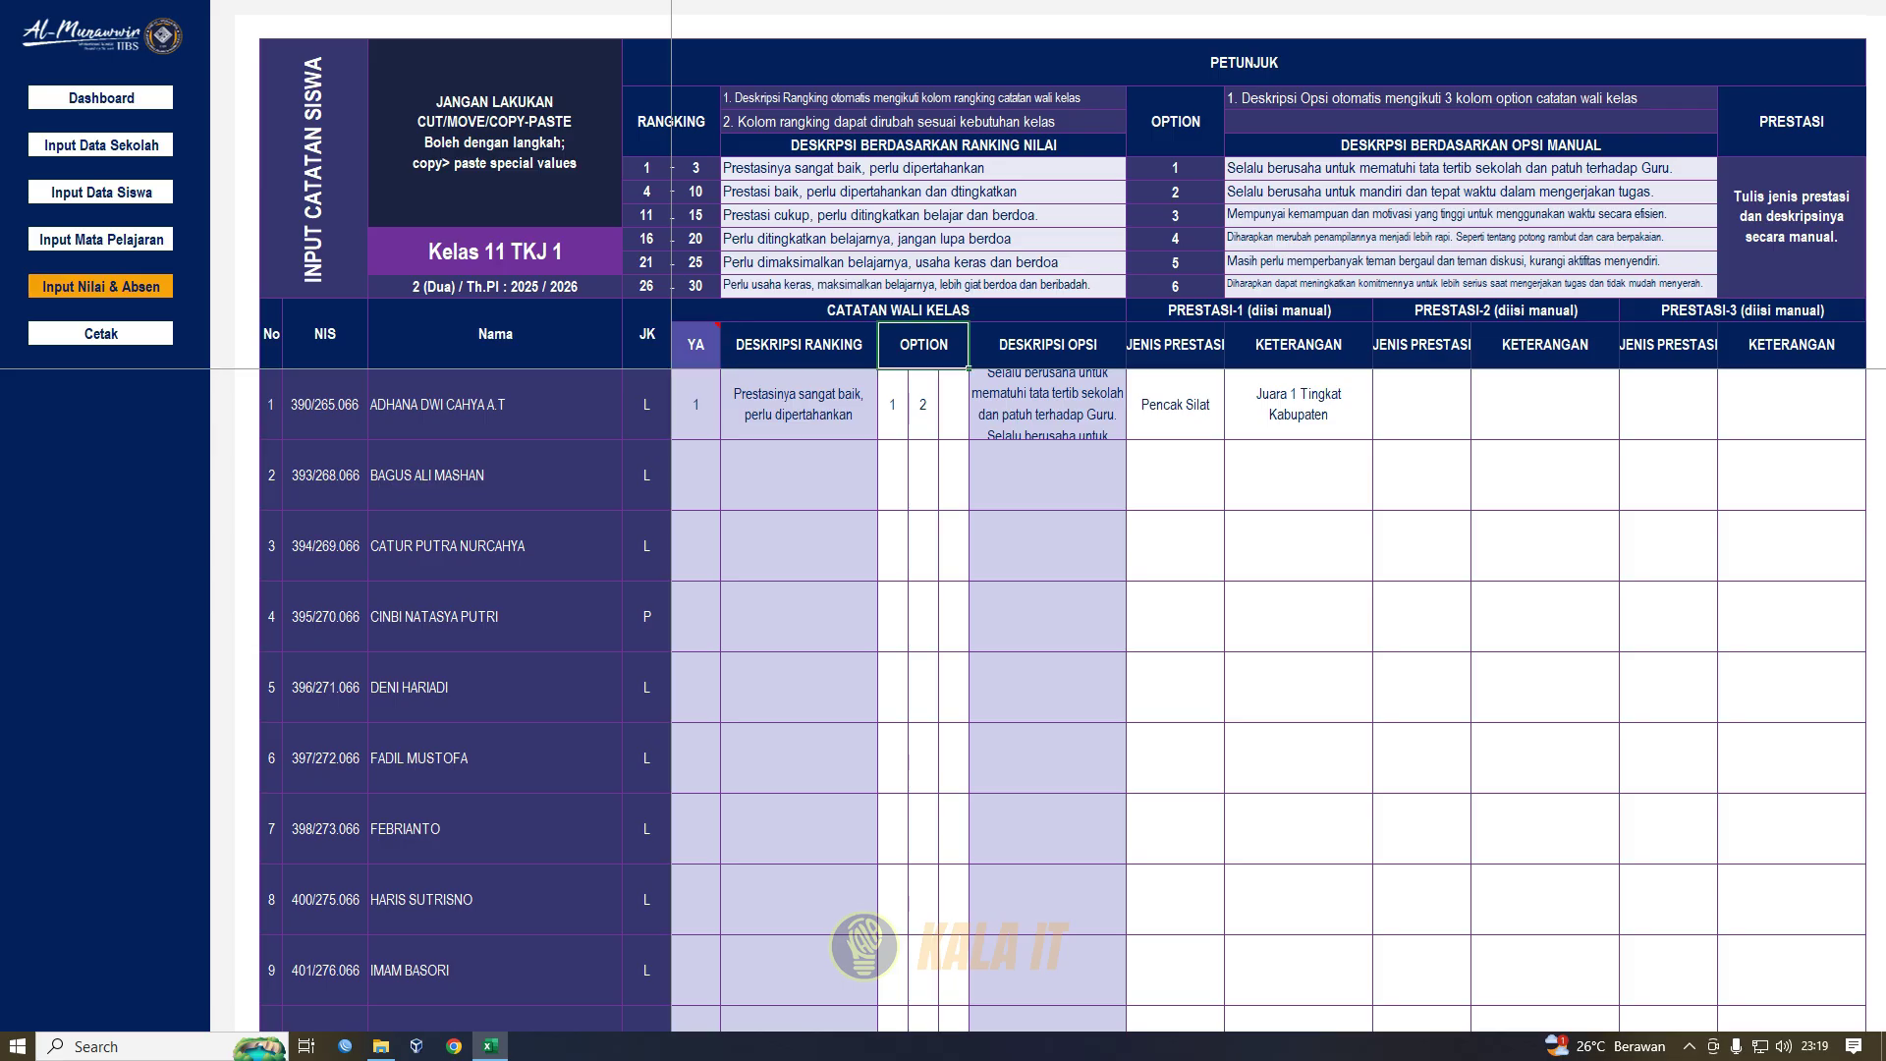
{"action": "left_click", "coordinate": [892, 404]}
{"action": "left_click", "coordinate": [924, 405]}
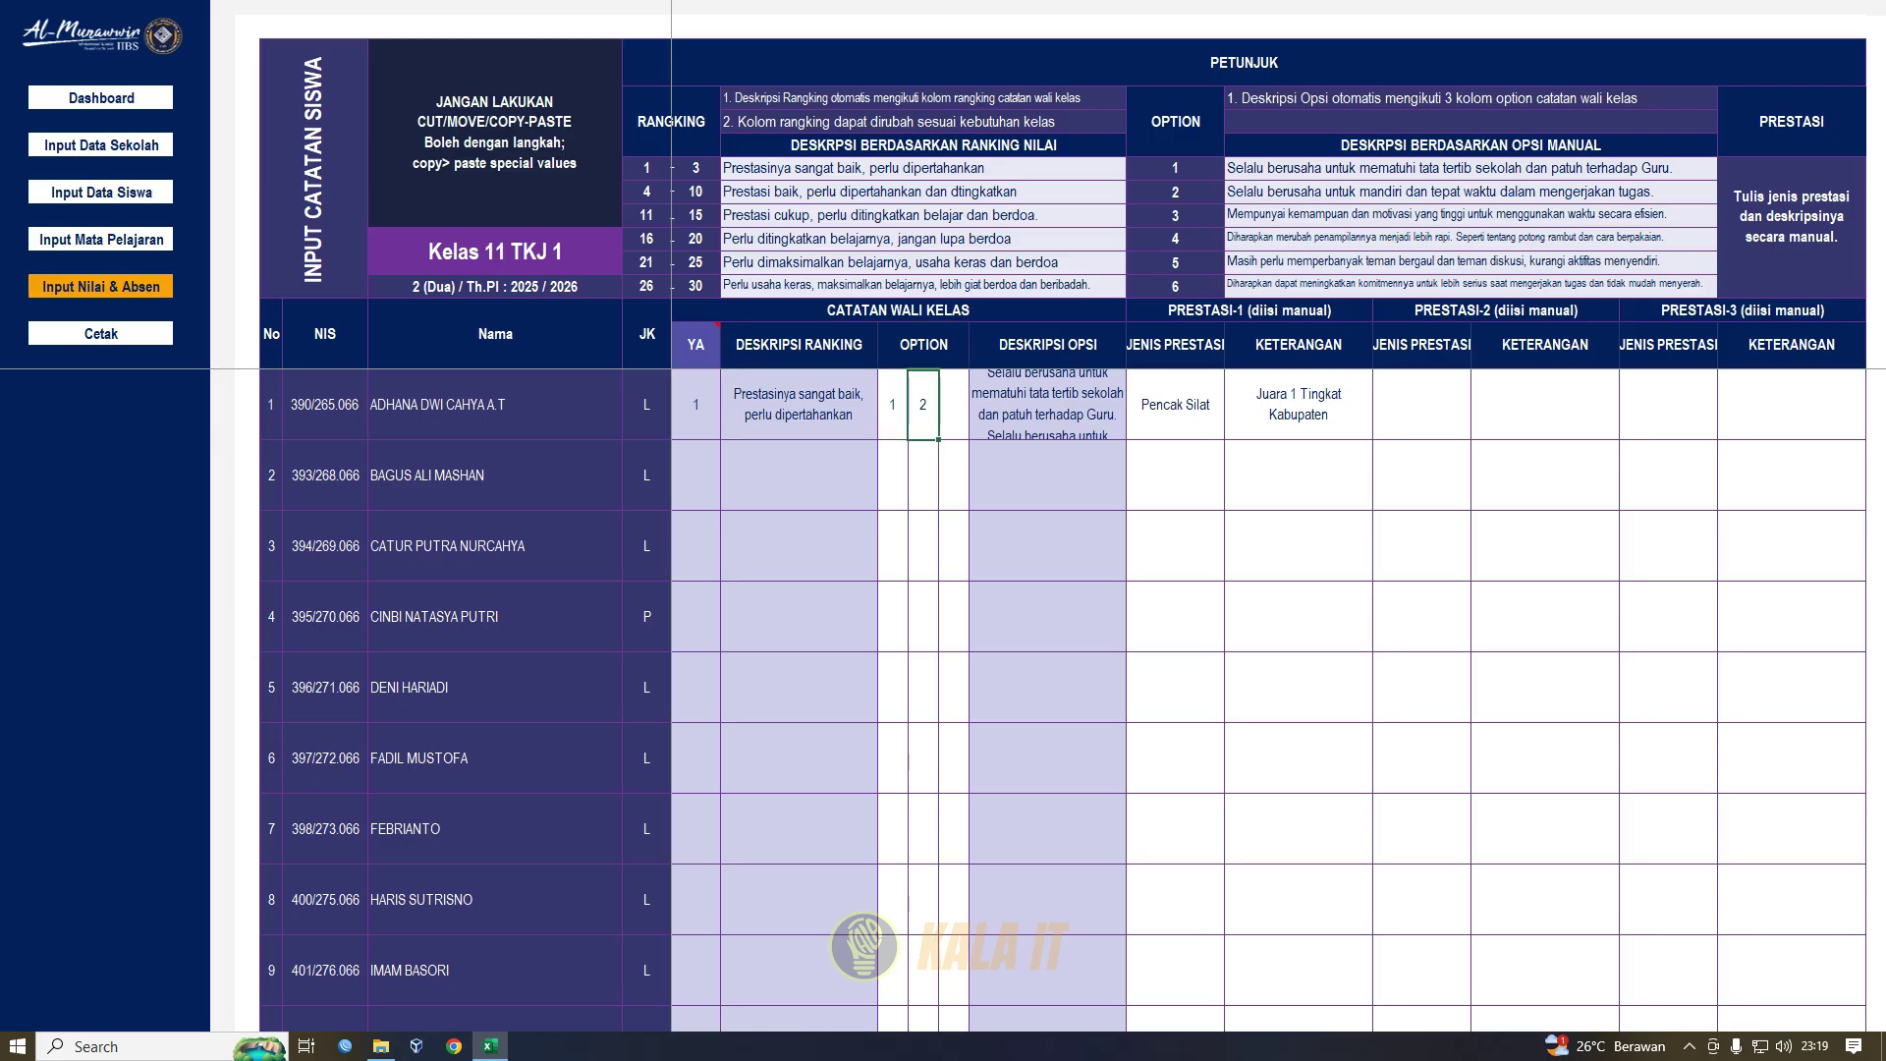
{"action": "left_click_drag", "start_coordinate": [892, 405], "coordinate": [954, 405]}
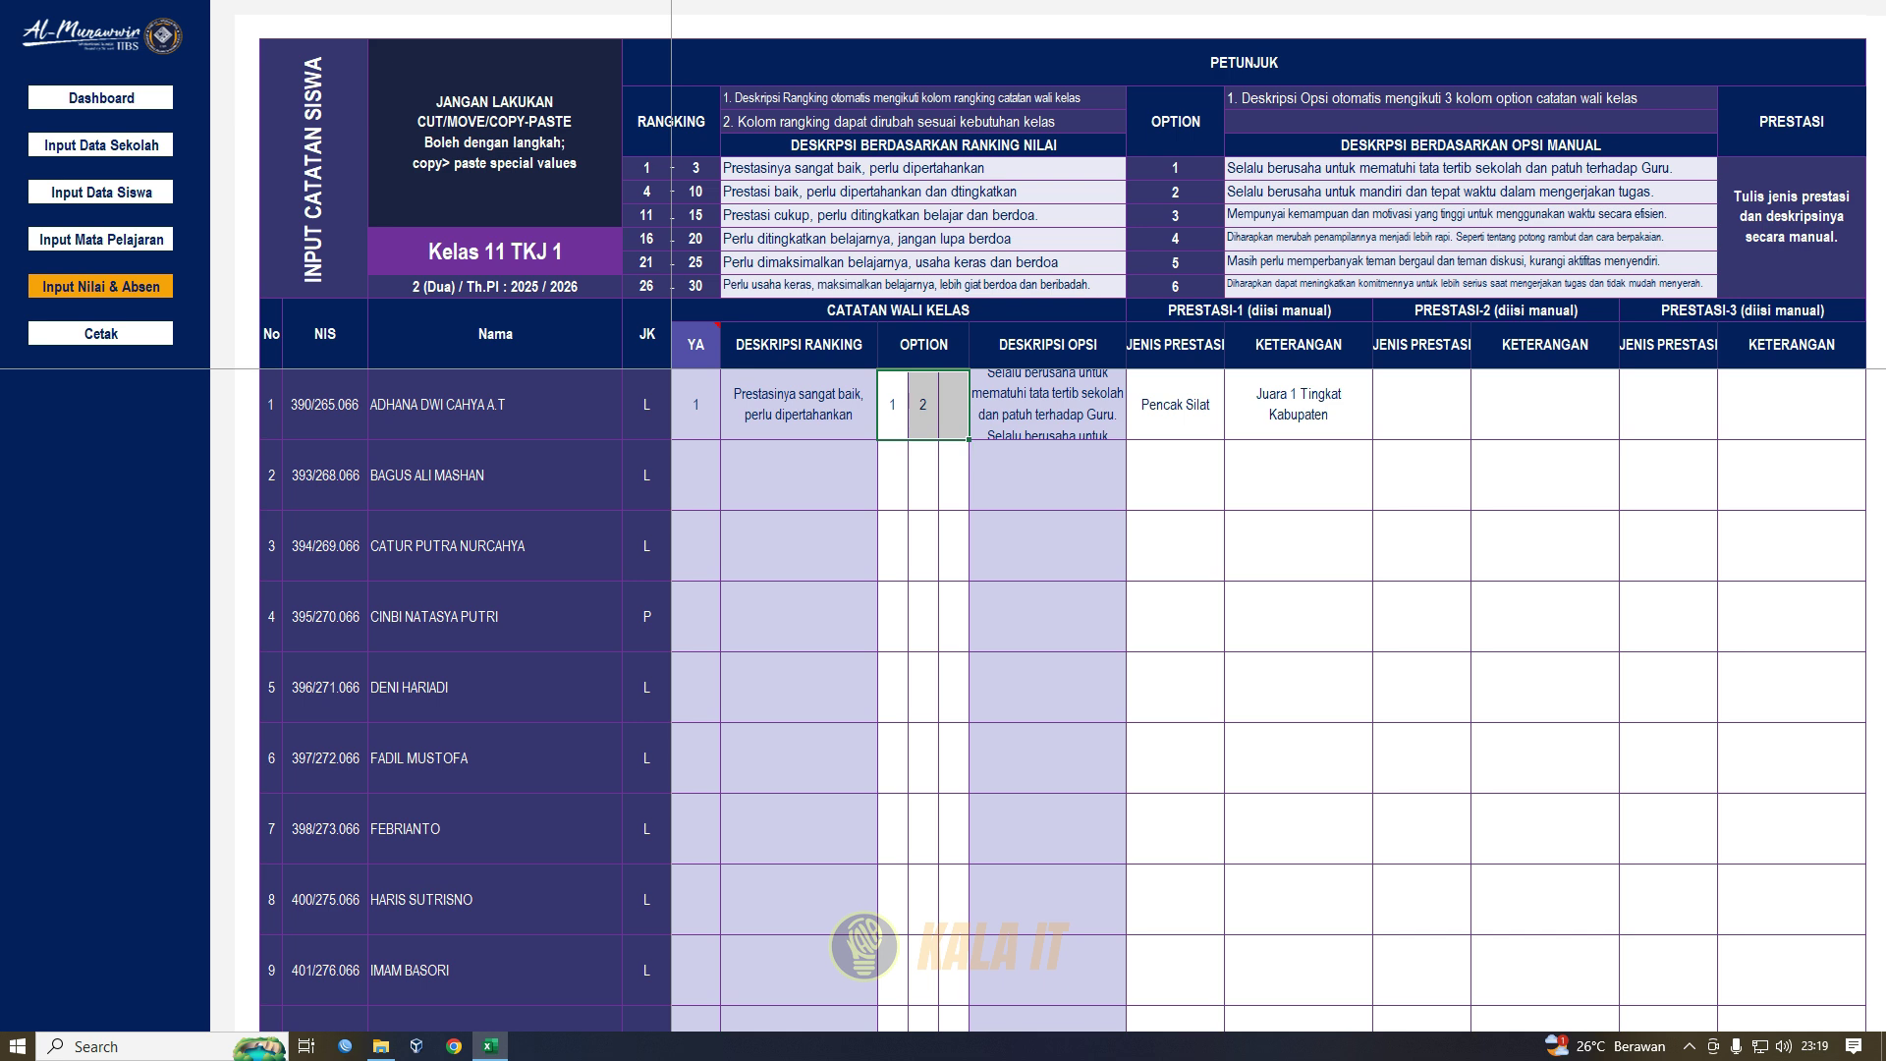
{"action": "left_click", "coordinate": [1471, 168]}
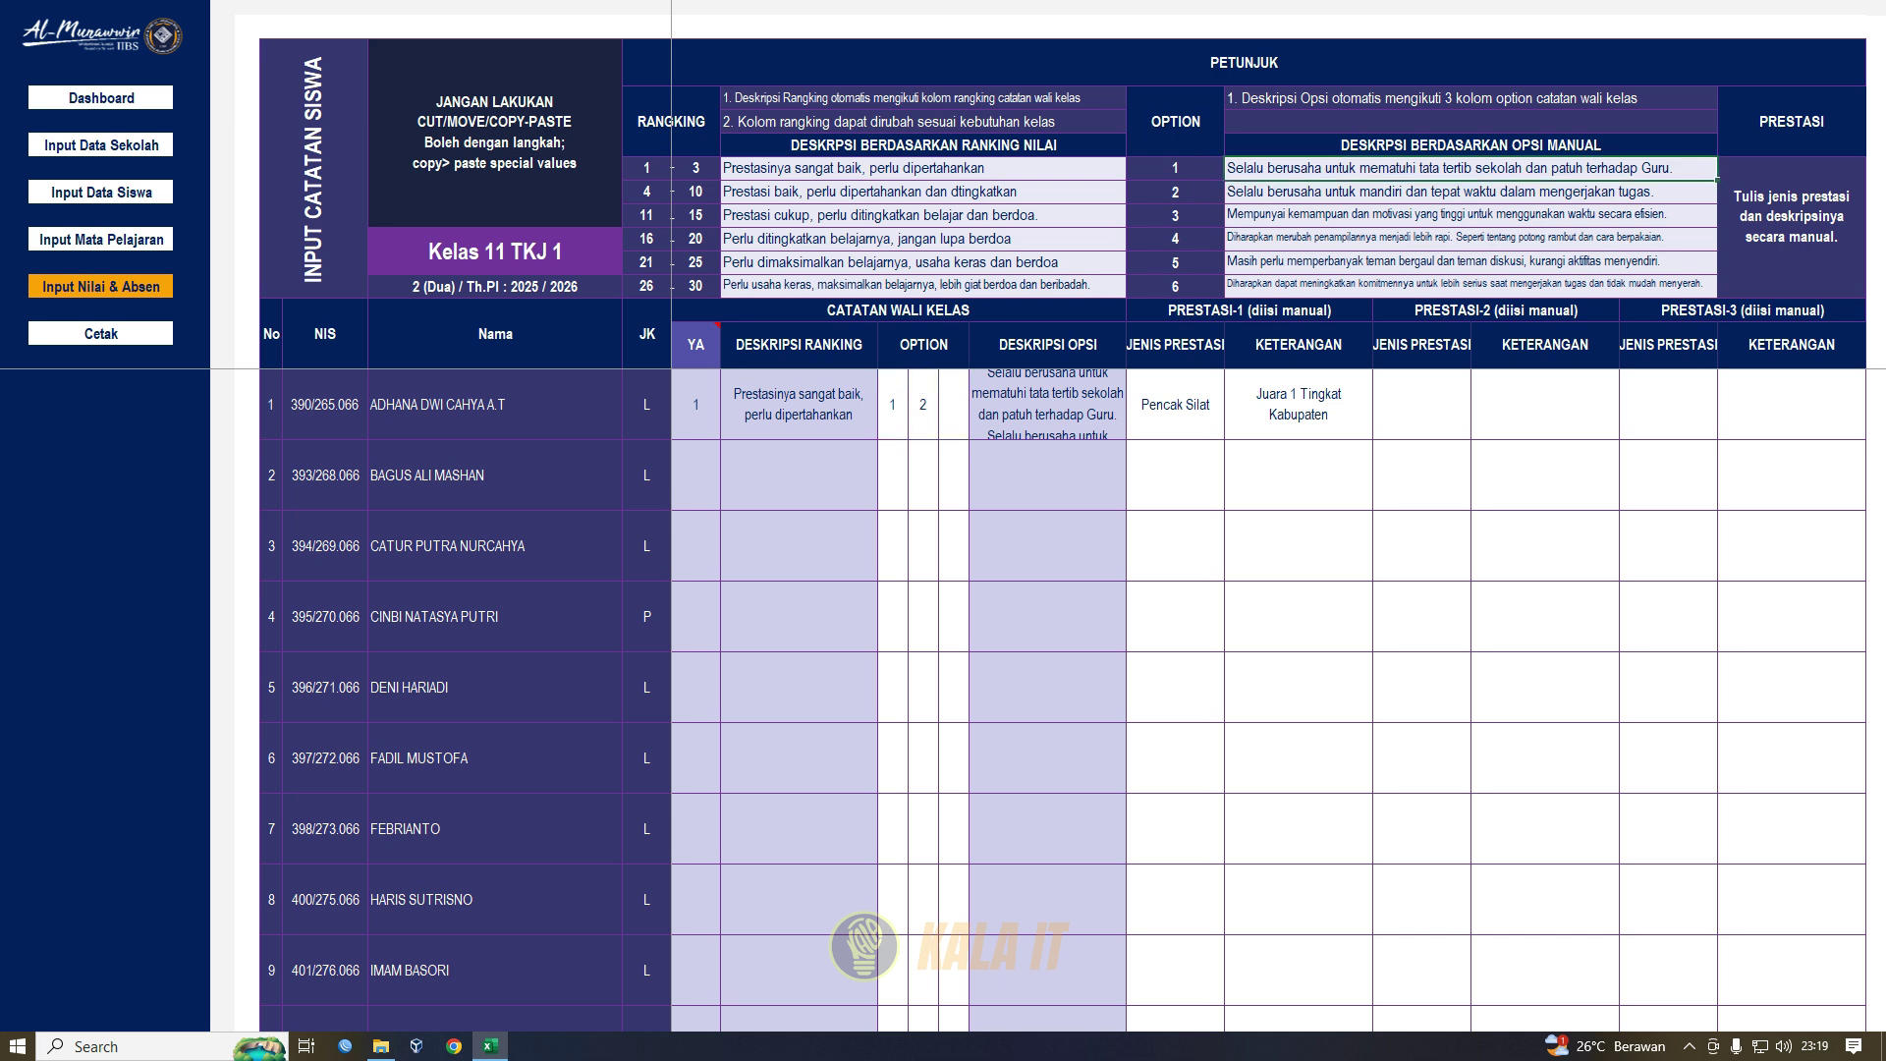
{"action": "mouse_move", "coordinate": [1470, 168]}
{"action": "left_mouse_down"}
{"action": "mouse_move", "coordinate": [1471, 286]}
{"action": "mouse_move", "coordinate": [1471, 168]}
{"action": "left_mouse_up"}
- Change the first student's first homeroom note option to 5, after briefly entering 6
{"action": "left_click", "coordinate": [893, 405]}
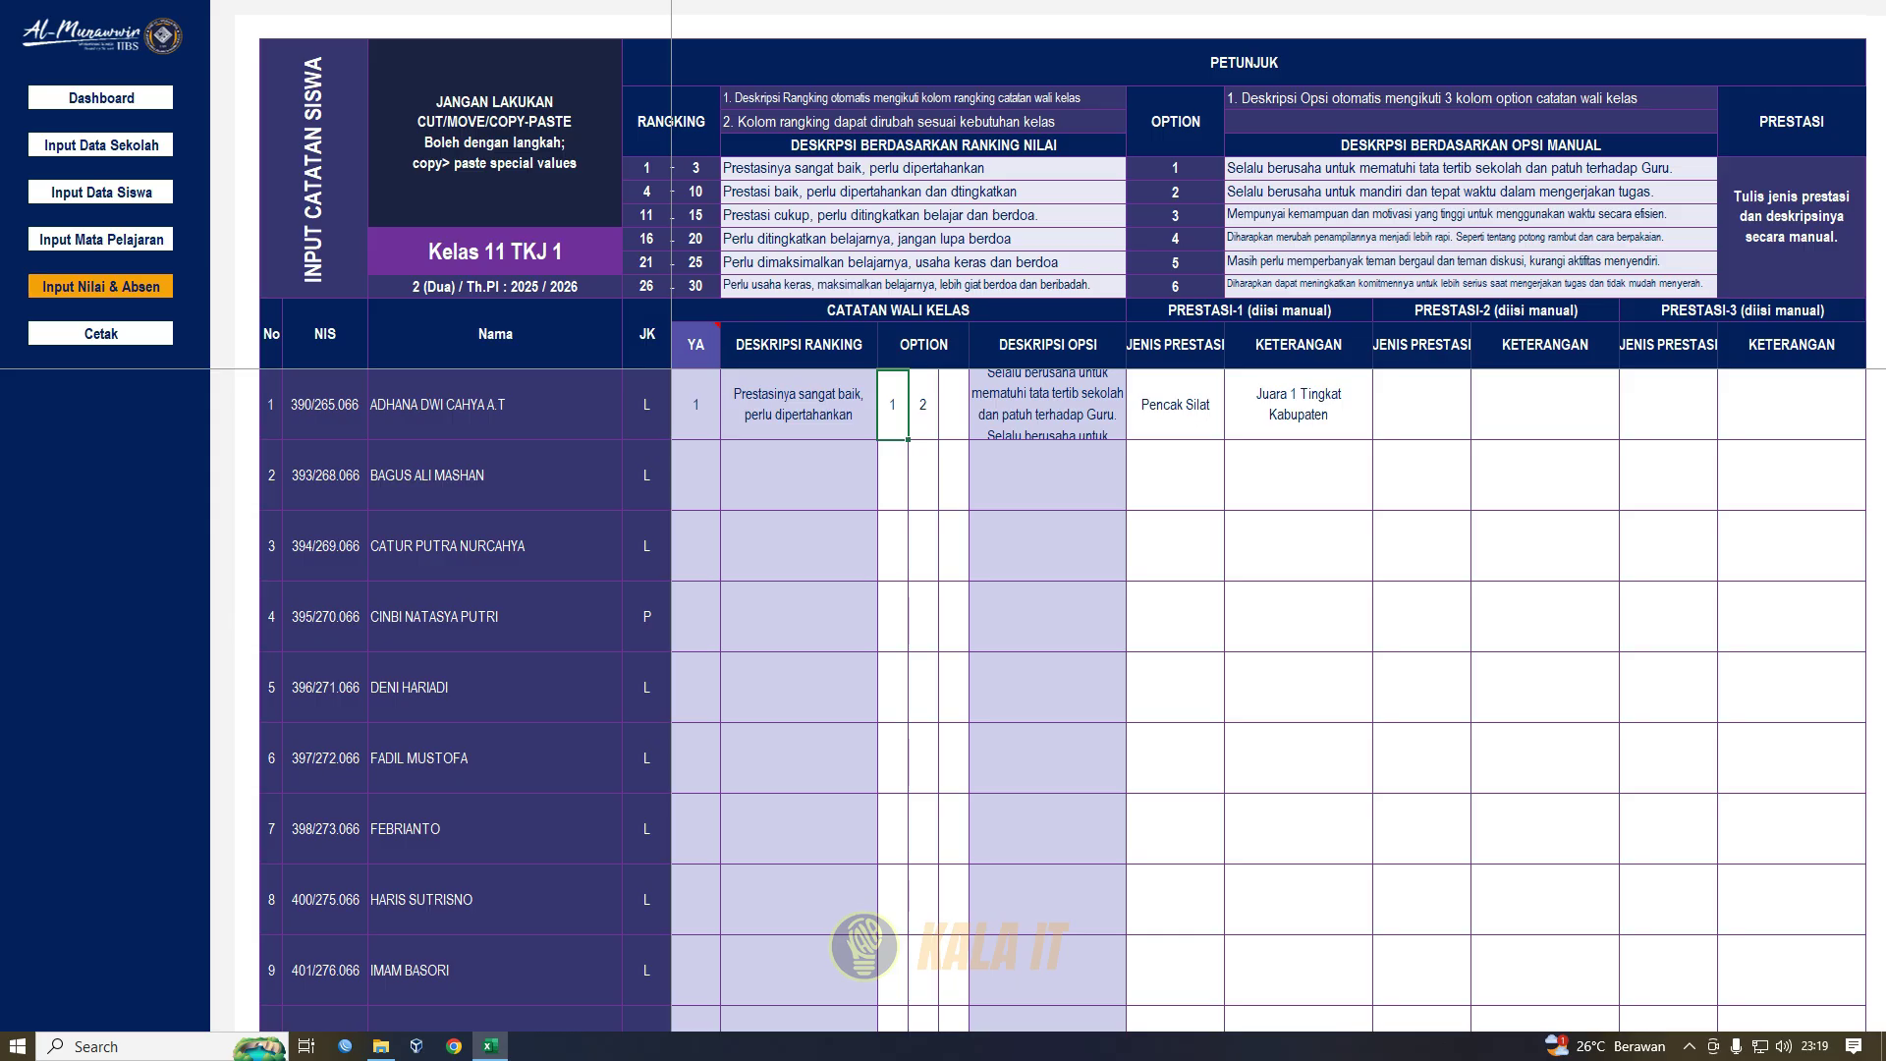
{"action": "type", "text": "6"}
{"action": "left_click", "coordinate": [954, 475]}
{"action": "left_click", "coordinate": [892, 405]}
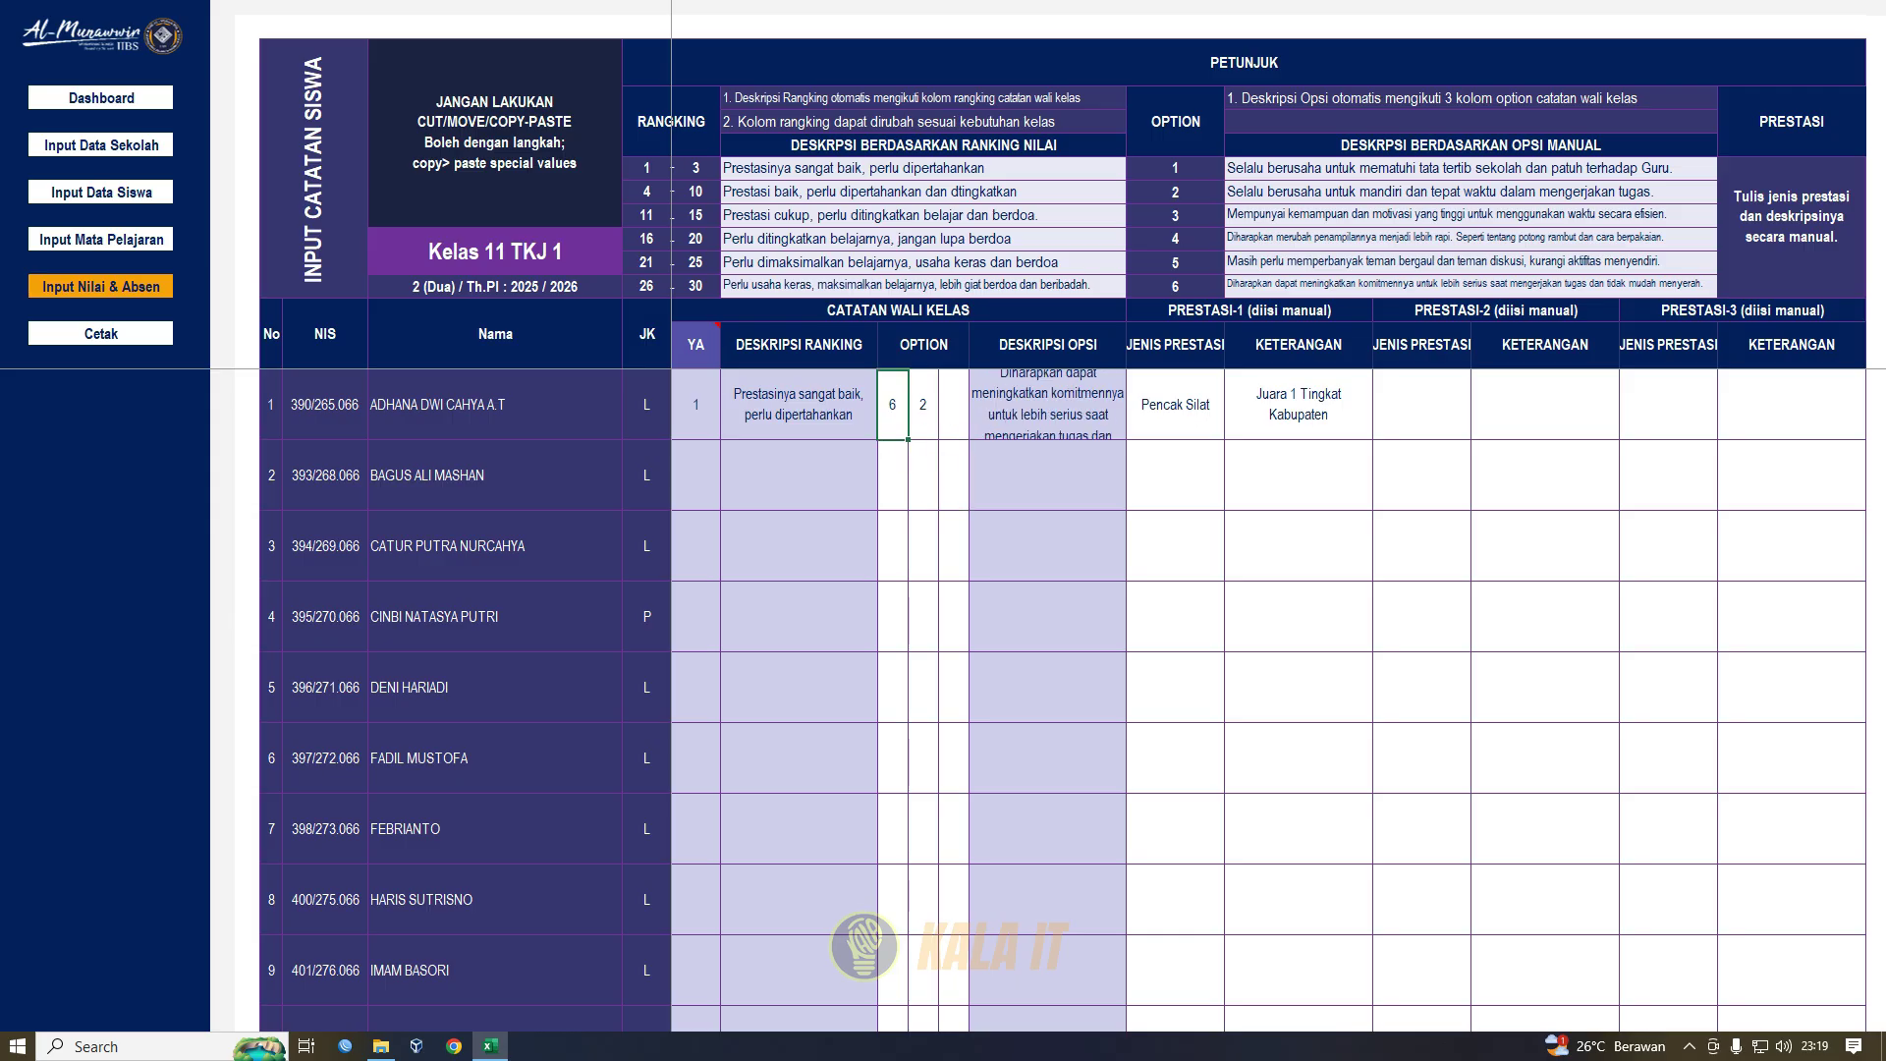
{"action": "type", "text": "5"}
{"action": "left_click", "coordinate": [924, 475]}
- Check the guide descriptions for options 5 and 2 and the three PRESTASI headings
{"action": "left_click", "coordinate": [1470, 263]}
{"action": "left_click", "coordinate": [1471, 192]}
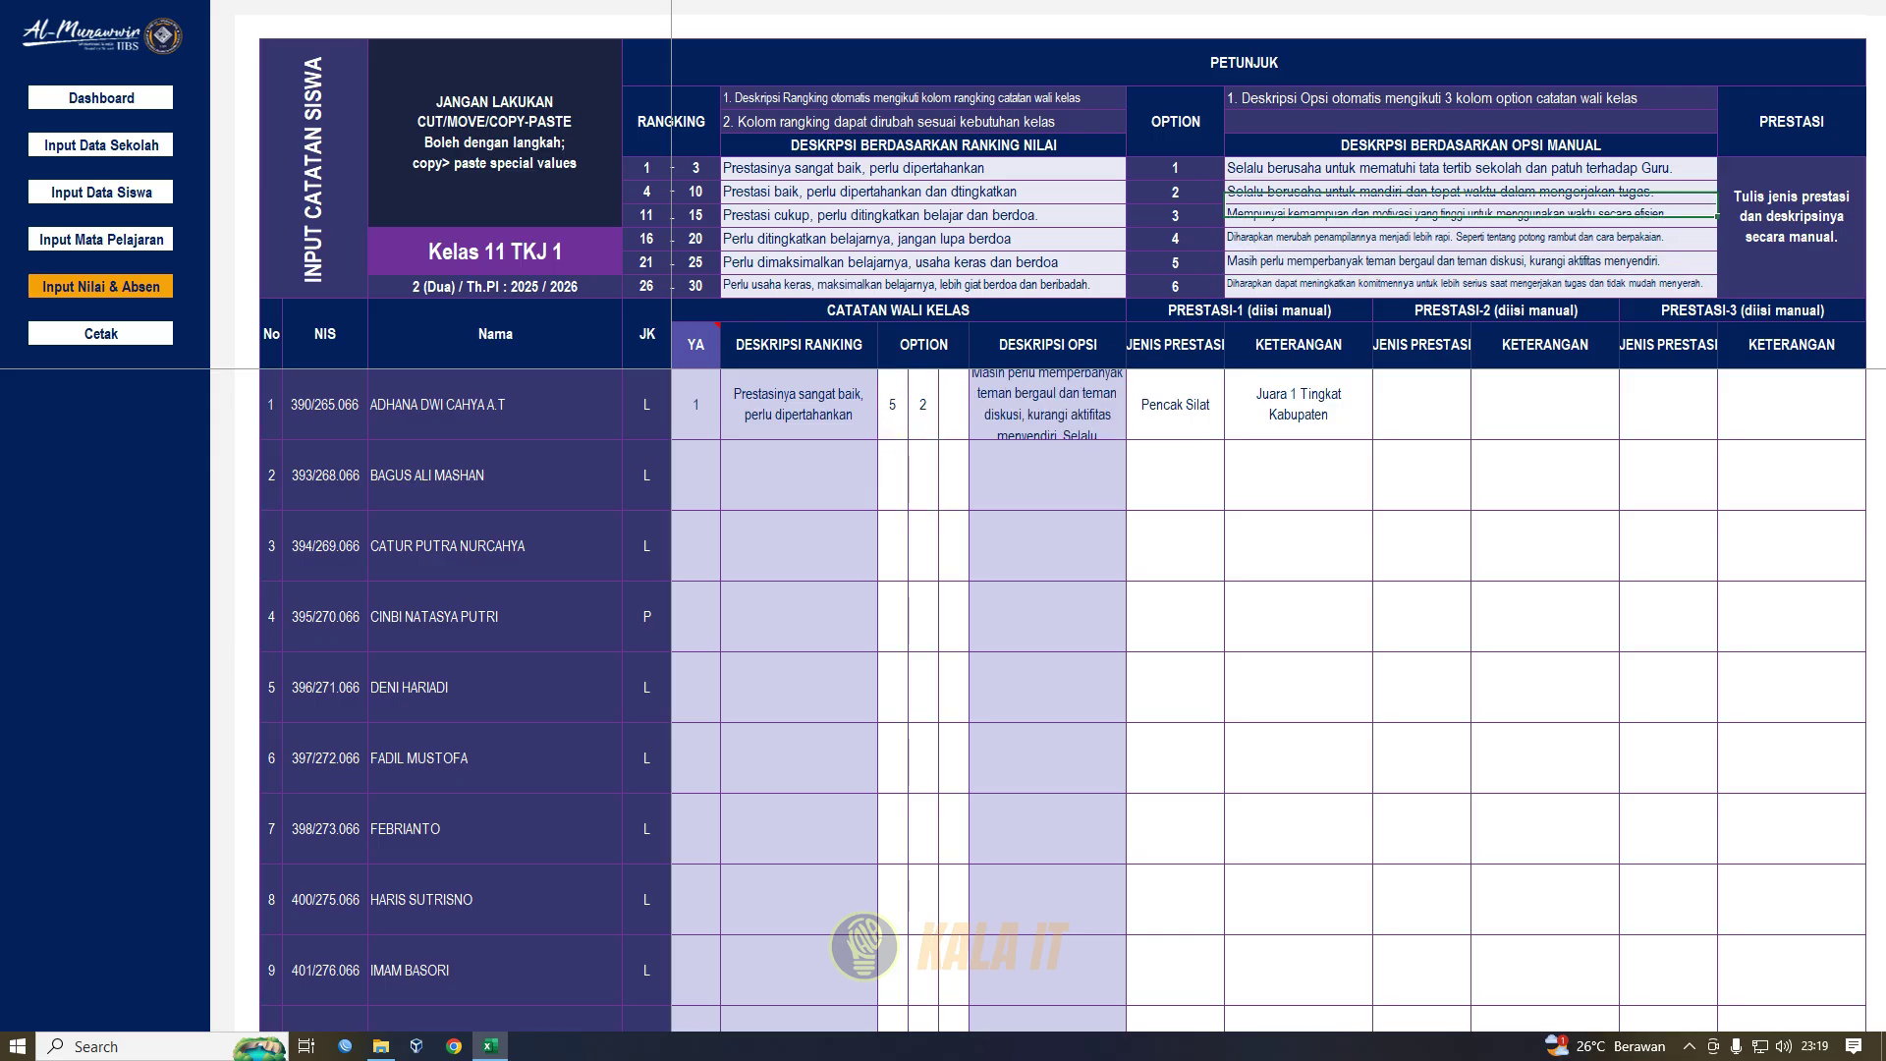
{"action": "left_click_drag", "start_coordinate": [1471, 169], "coordinate": [1471, 285]}
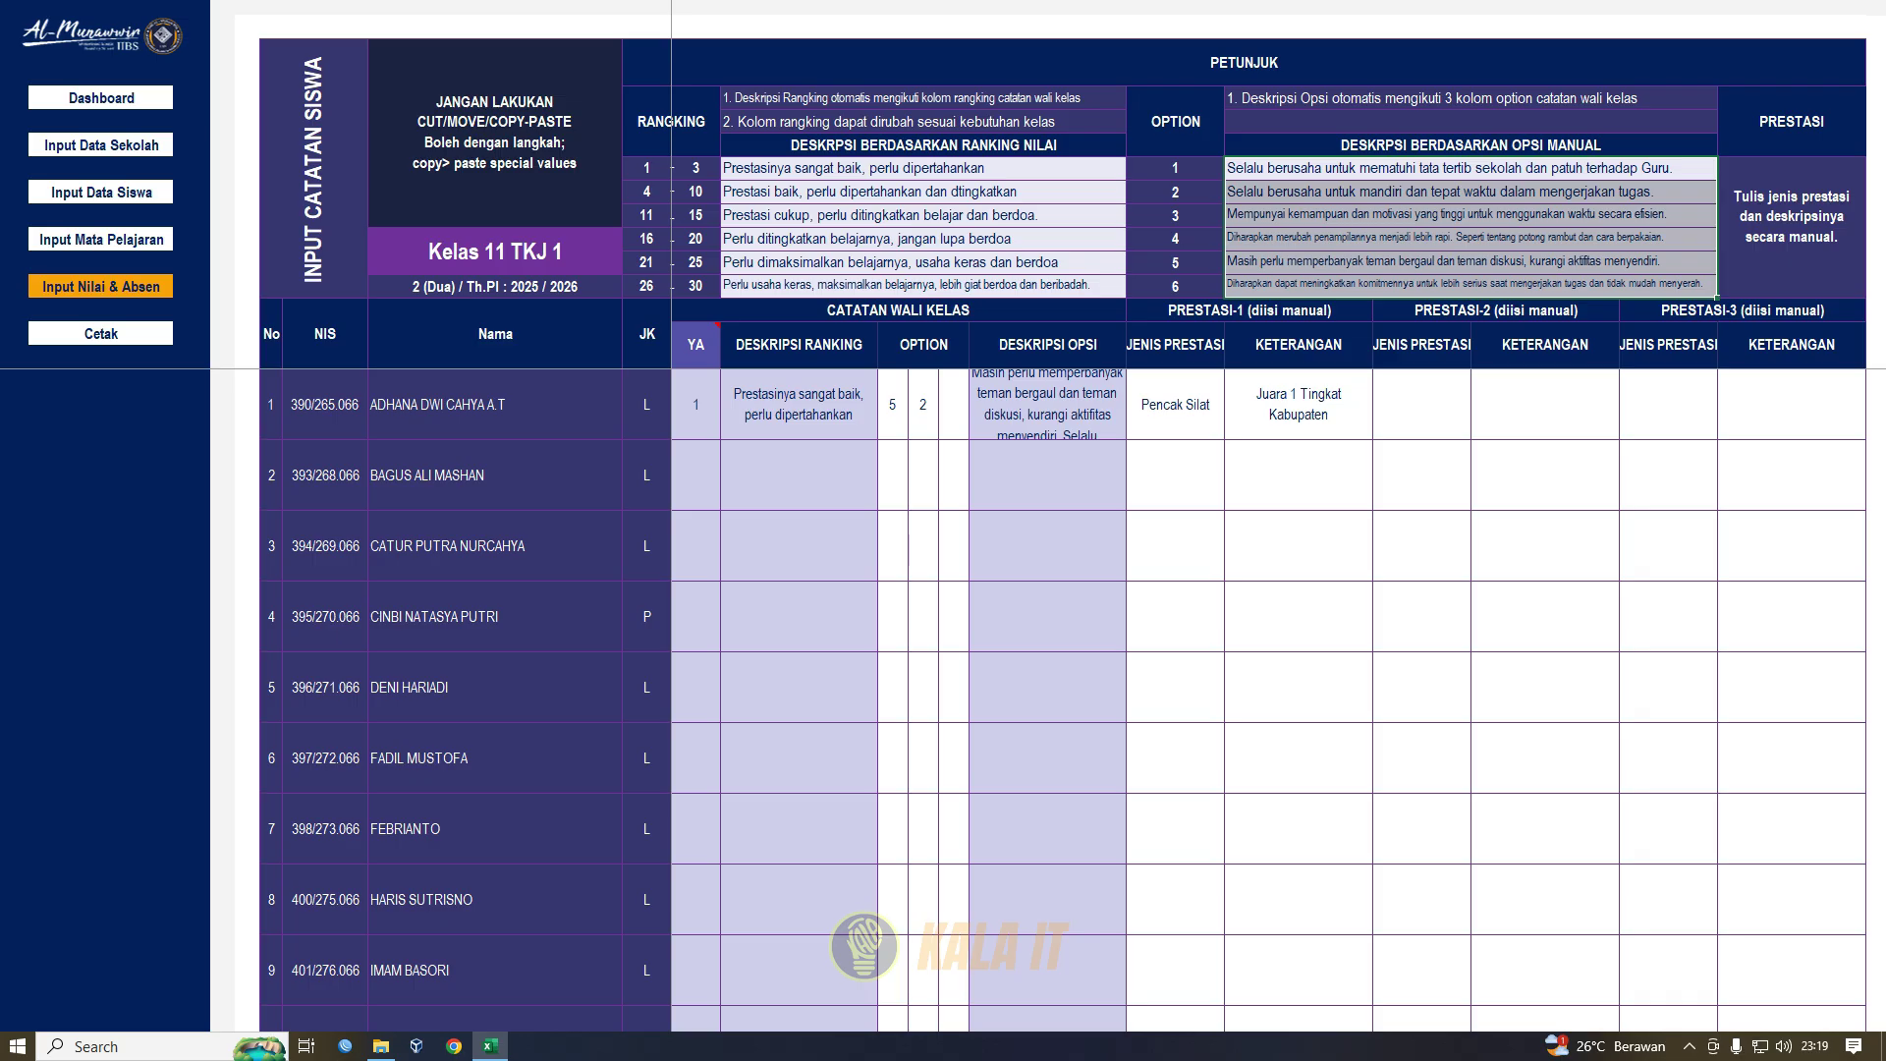
{"action": "left_click_drag", "start_coordinate": [1250, 310], "coordinate": [1792, 345]}
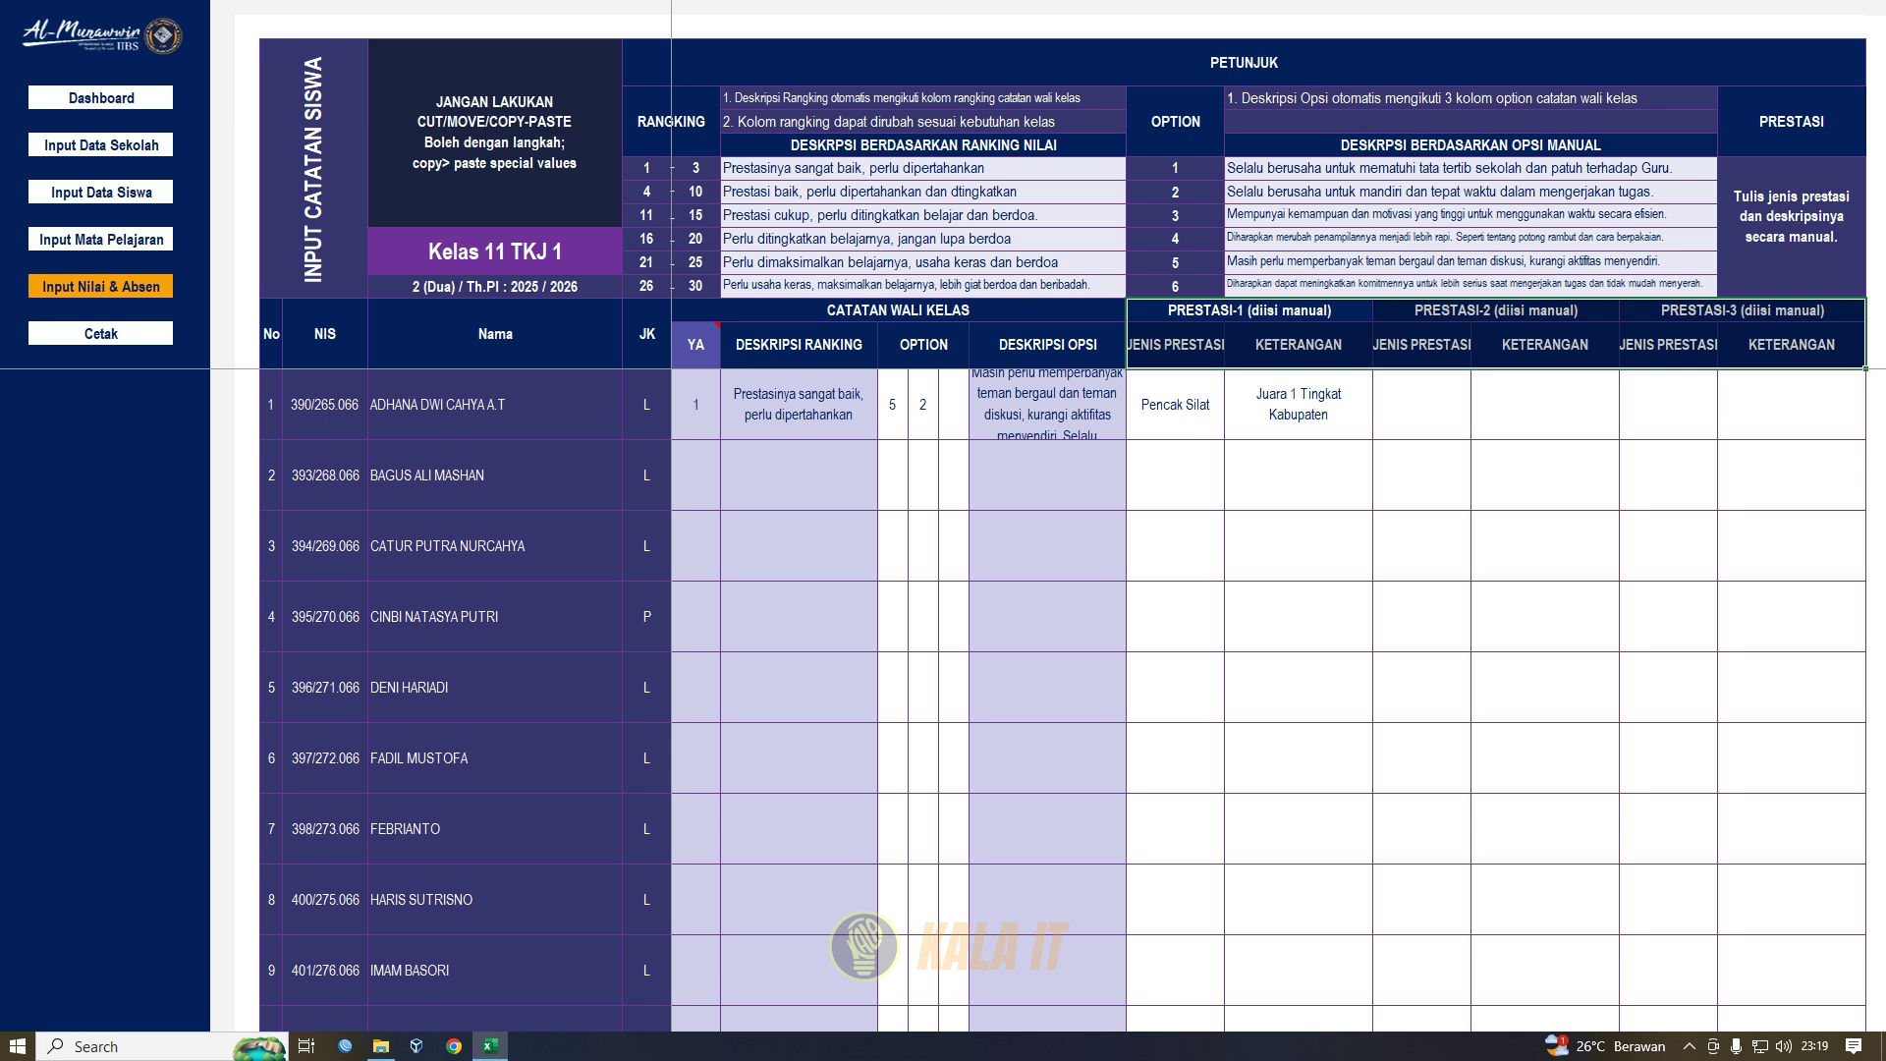
- Check the Pencak Silat, Juara 1 Tingkat Kabupaten achievement, then go back via 'Input Nilai & Absen'
{"action": "left_click", "coordinate": [1298, 405]}
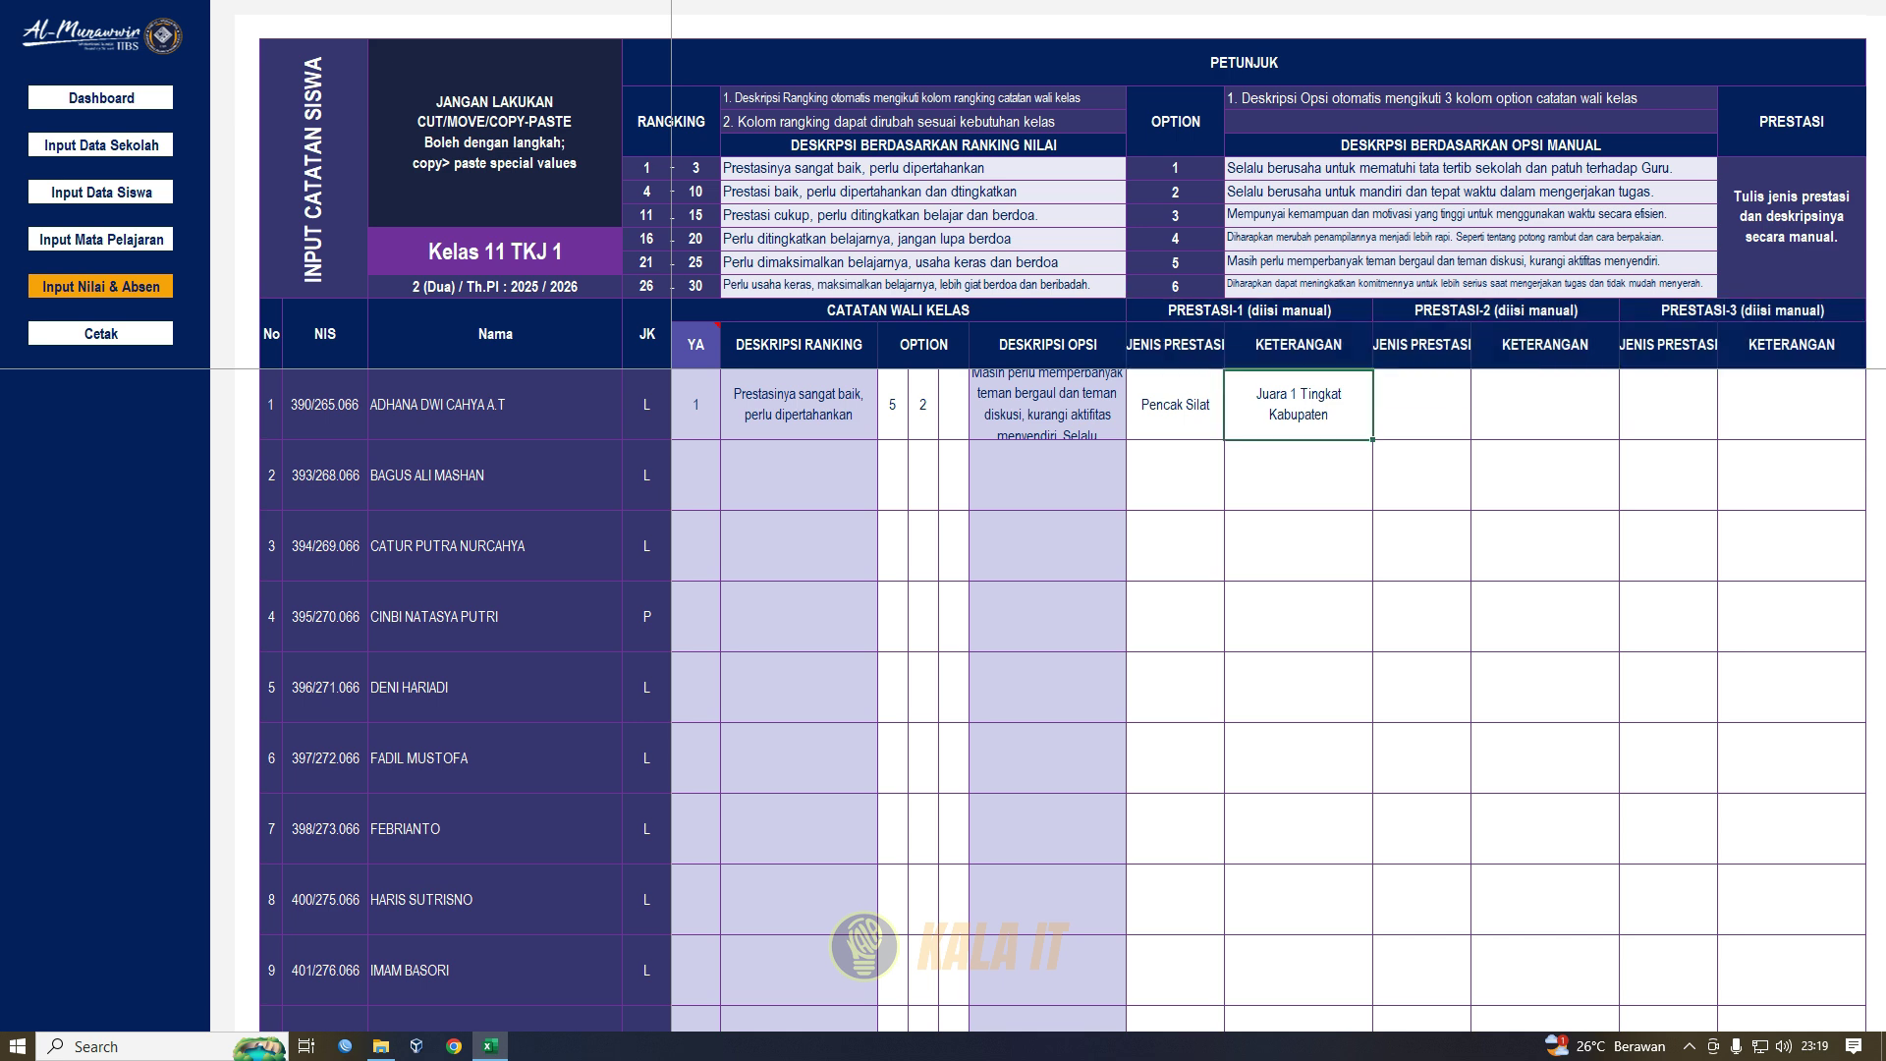
{"action": "left_click", "coordinate": [1175, 405]}
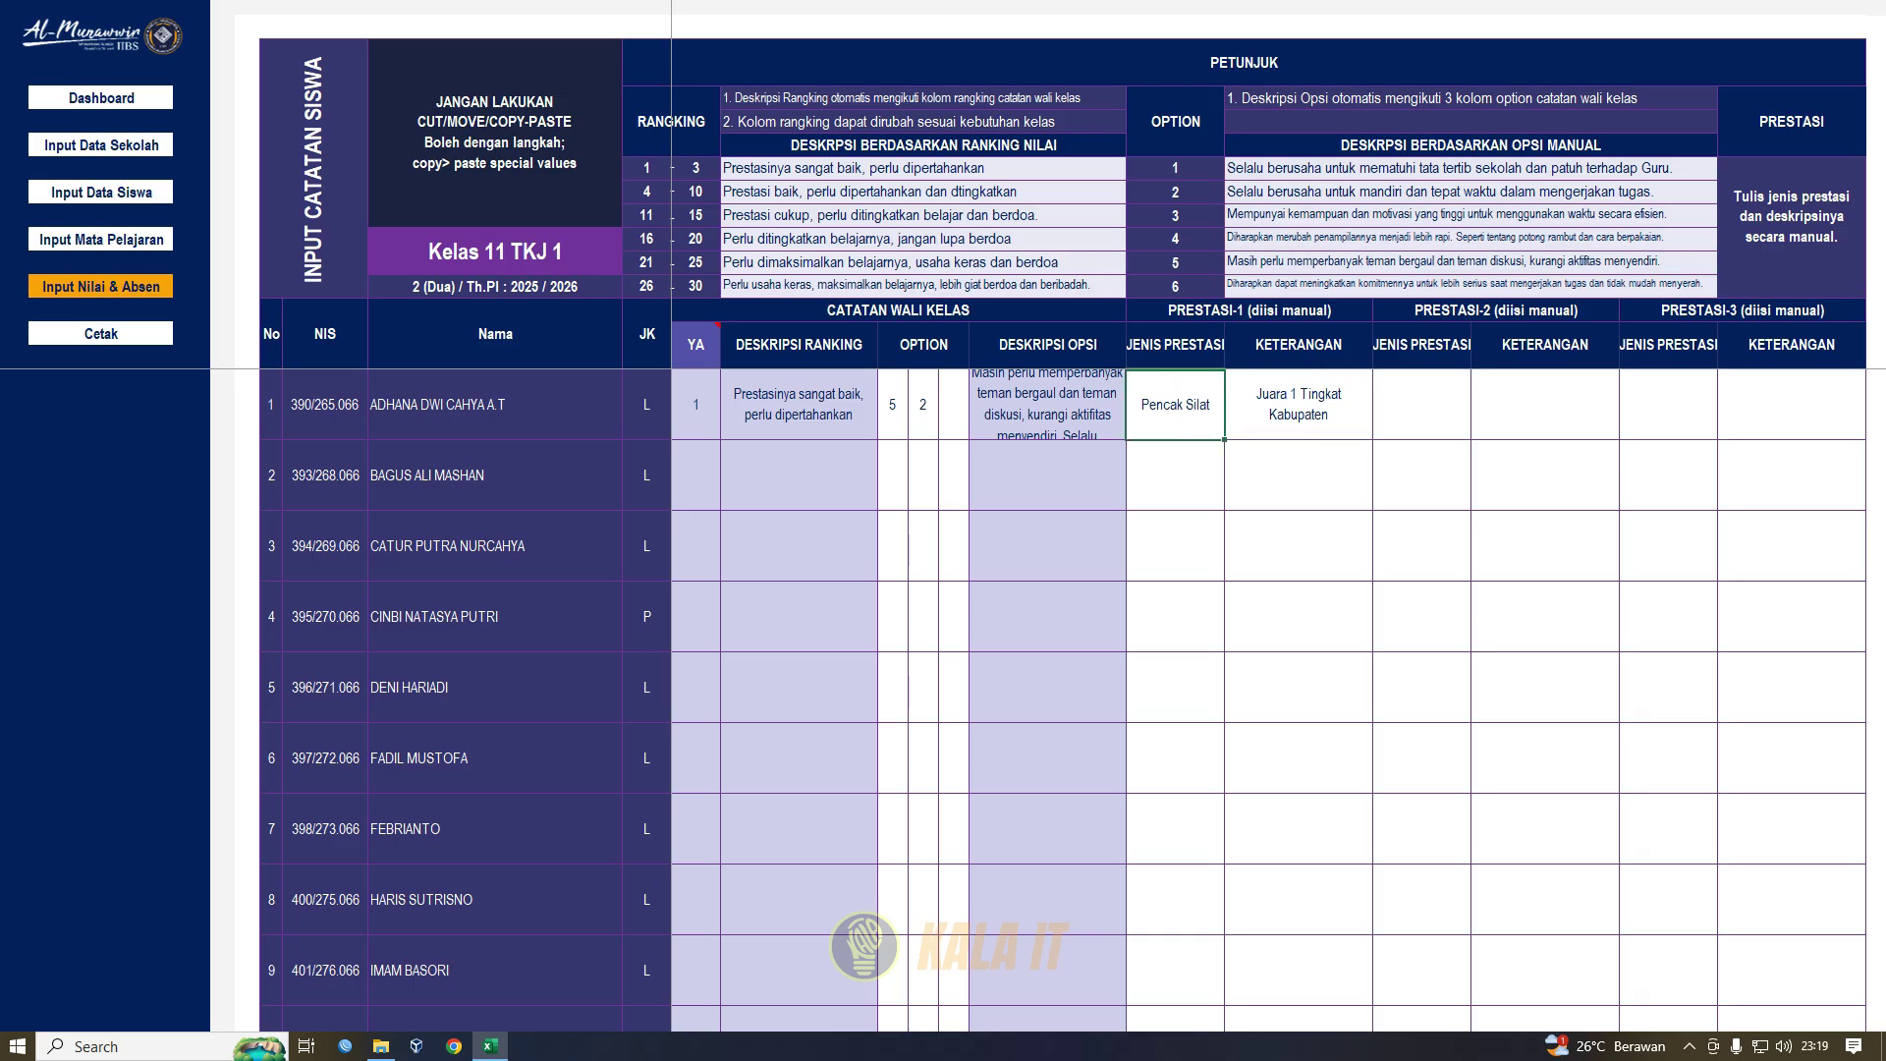
{"action": "left_click", "coordinate": [1298, 405]}
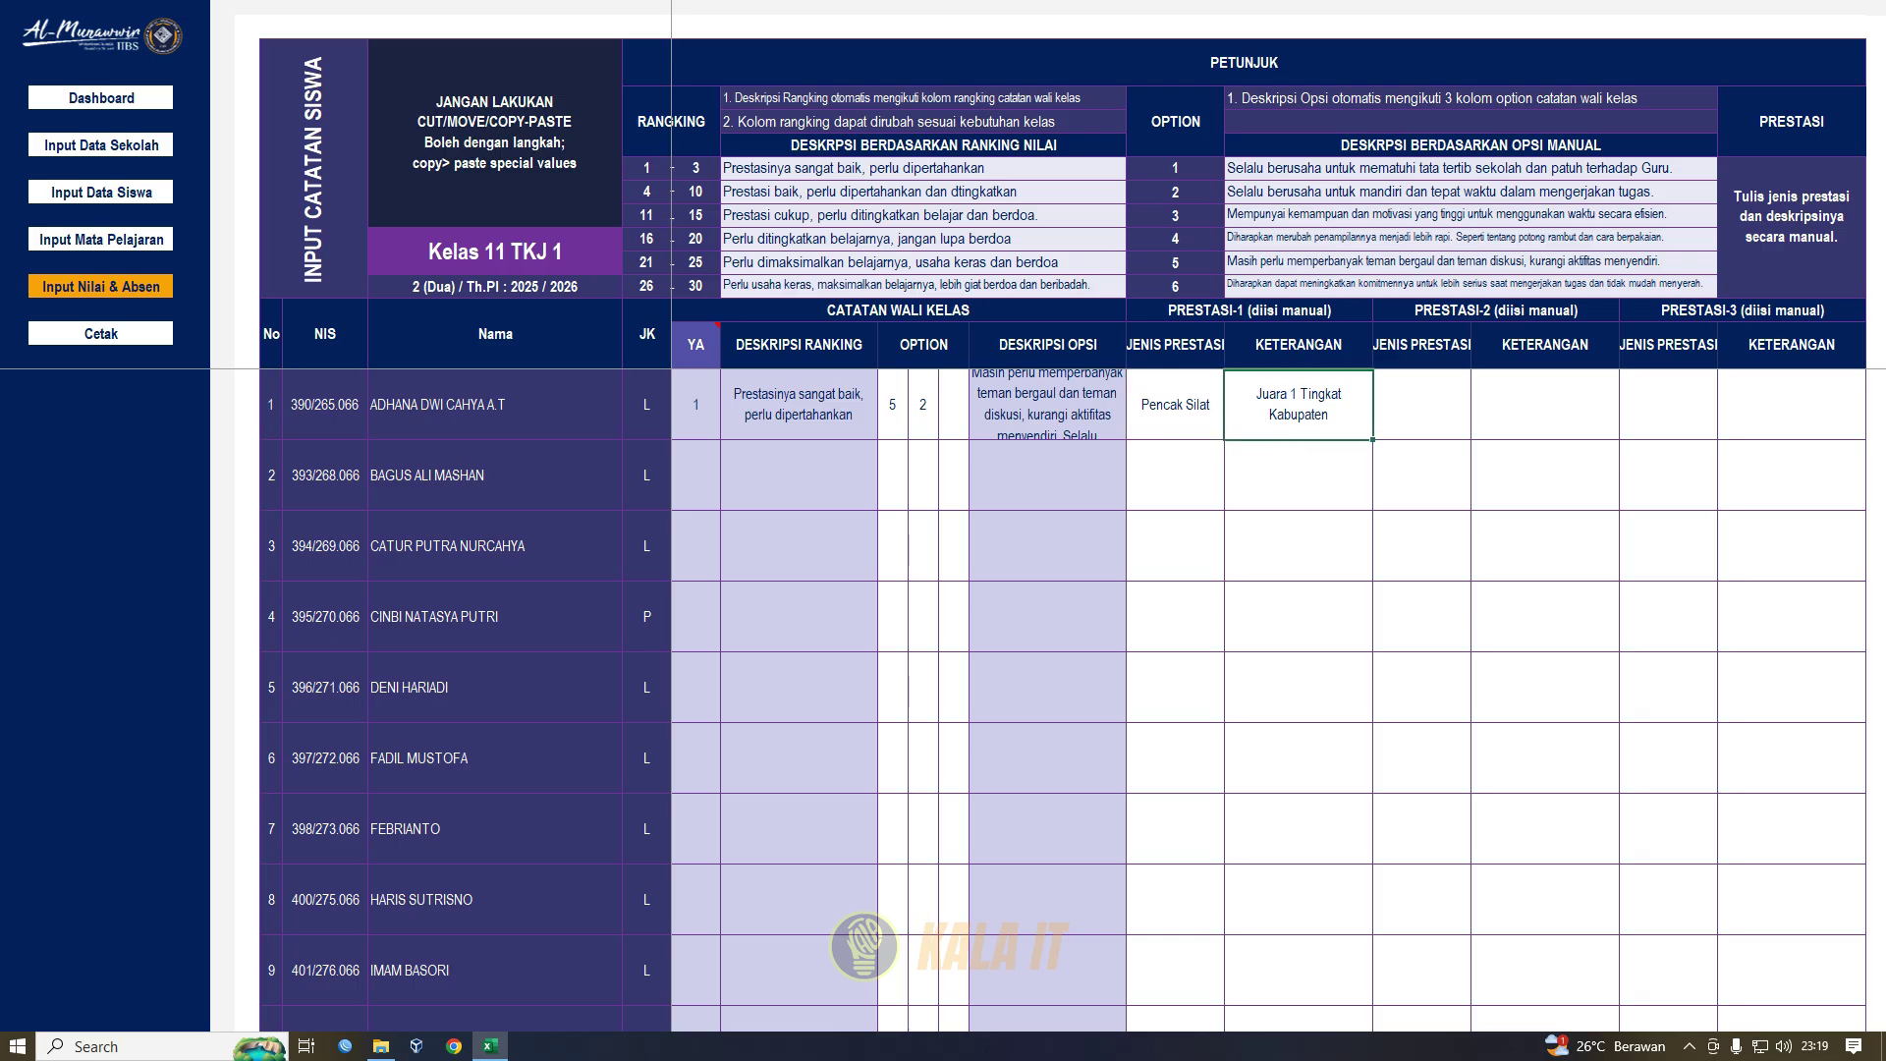
{"action": "left_click", "coordinate": [1298, 476]}
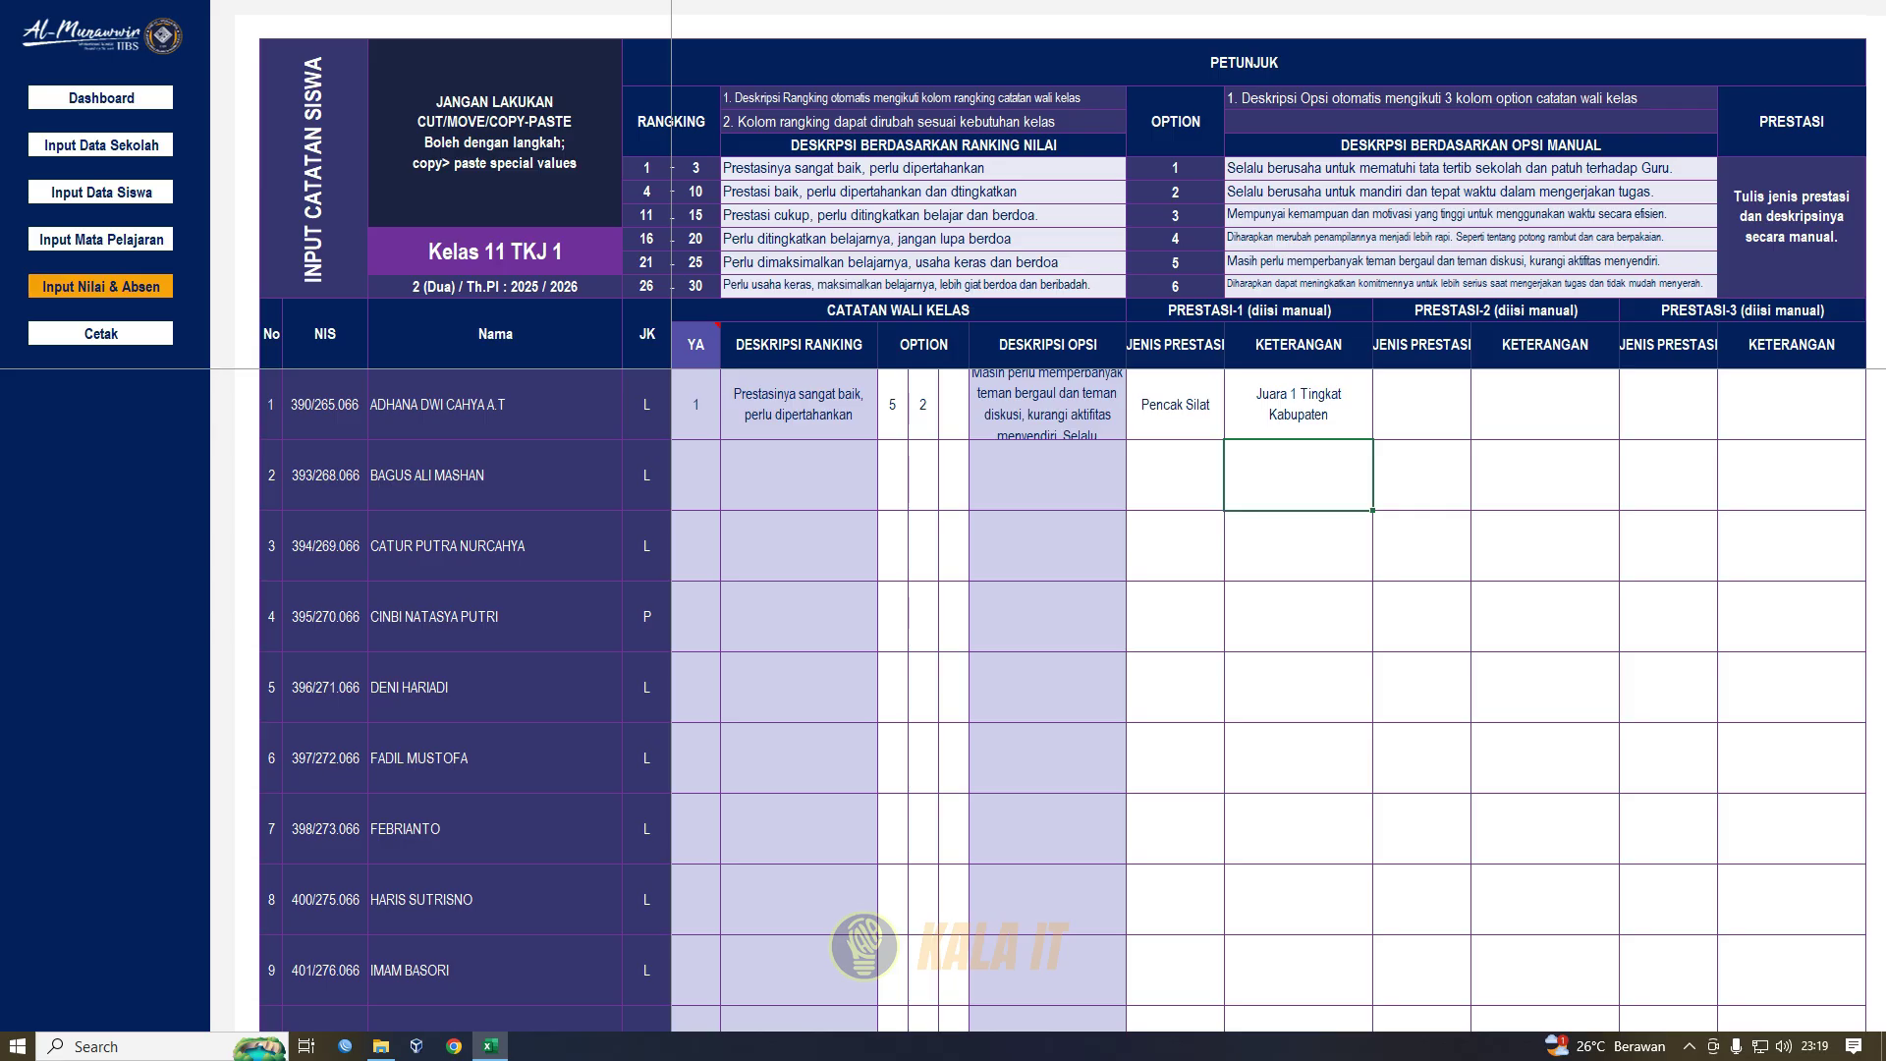
{"action": "left_click", "coordinate": [100, 286]}
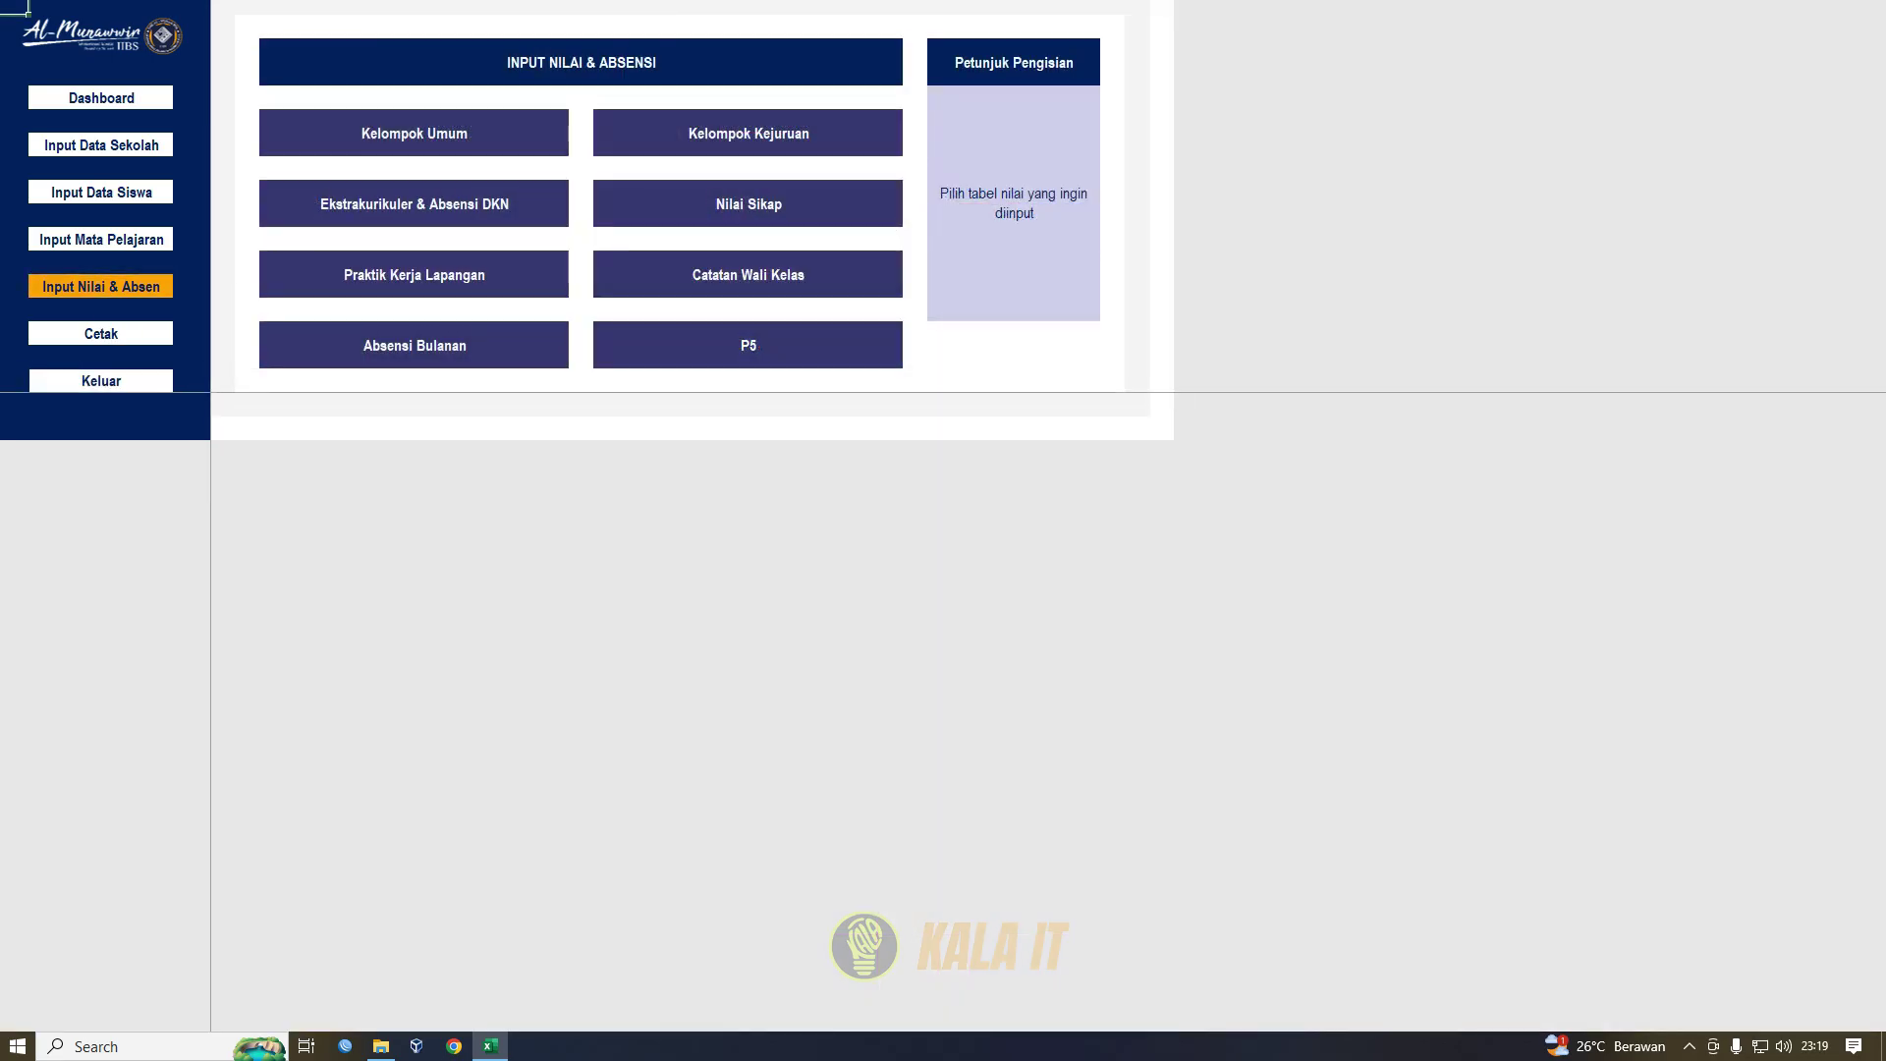
- Open Absensi Bulanan and select the Januari–Juni effective days block (23, 26, 25, 18, 24, 24)
{"action": "left_click", "coordinate": [412, 359]}
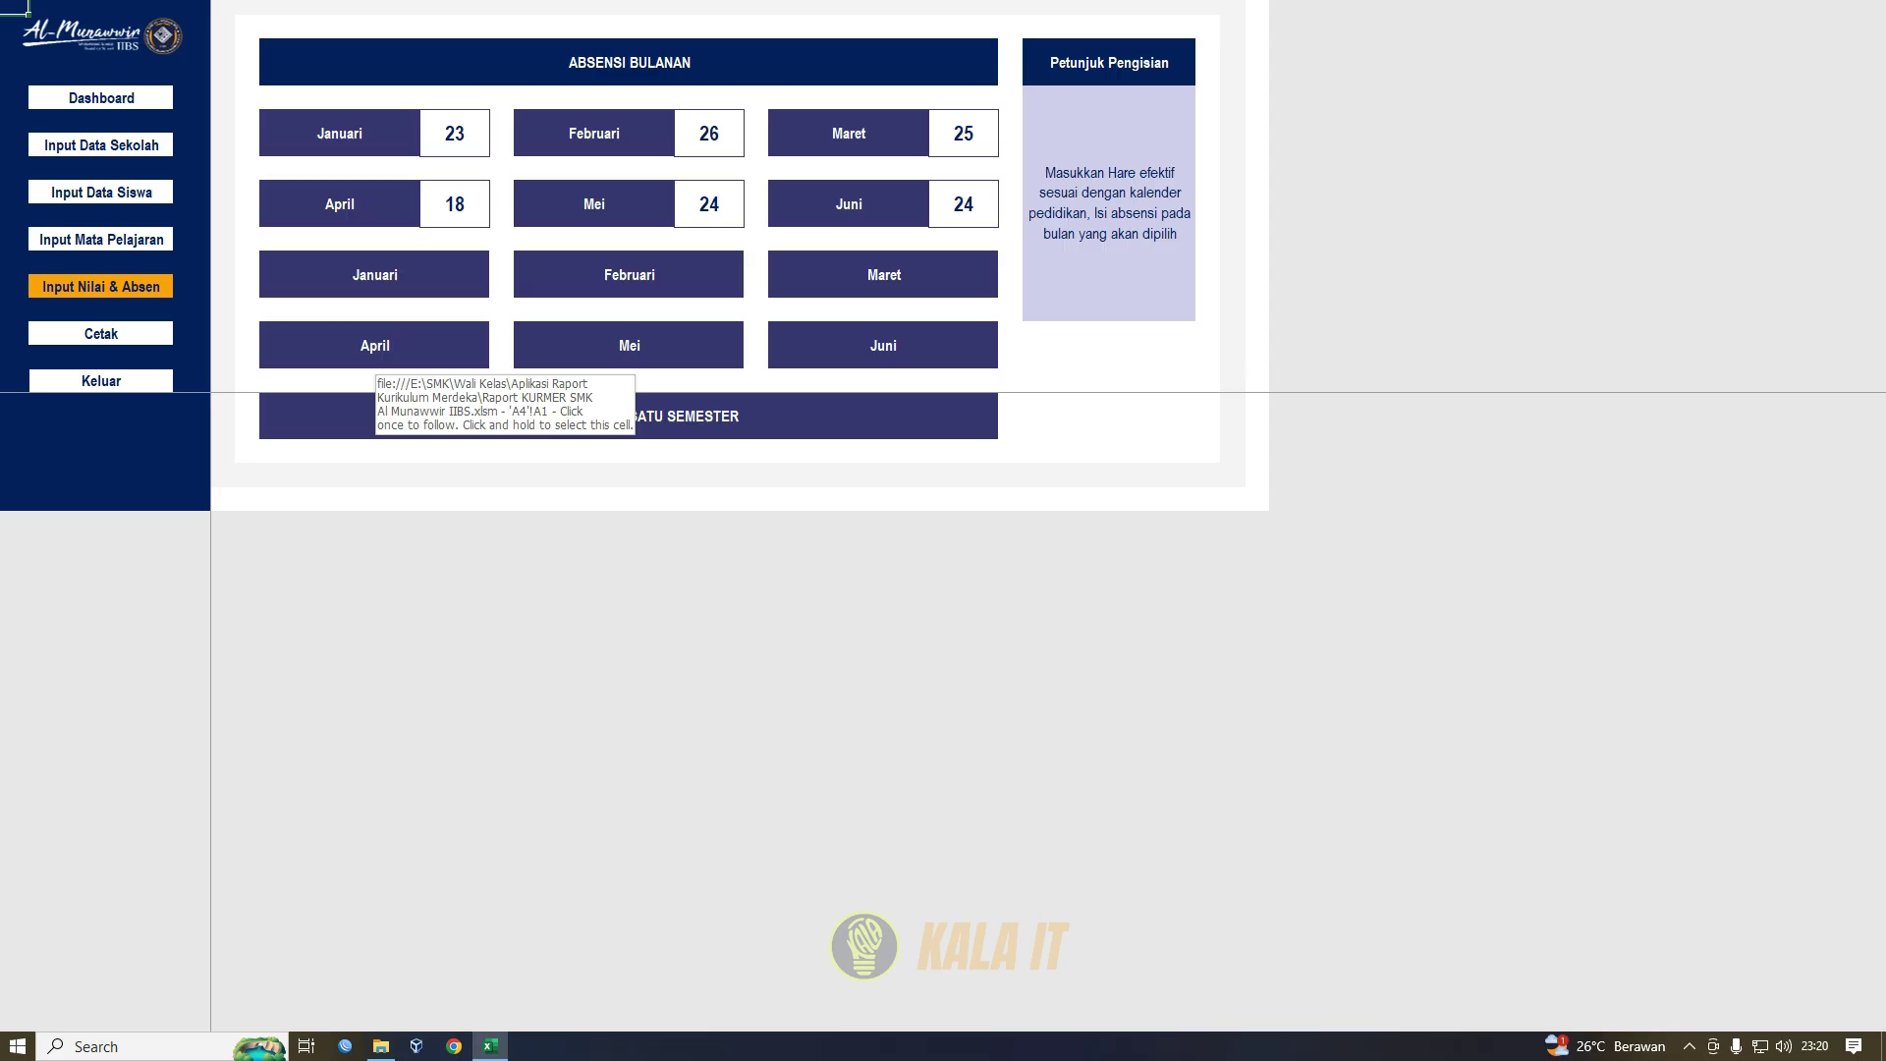
{"action": "mouse_move", "coordinate": [375, 275]}
{"action": "left_mouse_down"}
{"action": "mouse_move", "coordinate": [629, 345]}
{"action": "mouse_move", "coordinate": [884, 346]}
{"action": "left_mouse_up"}
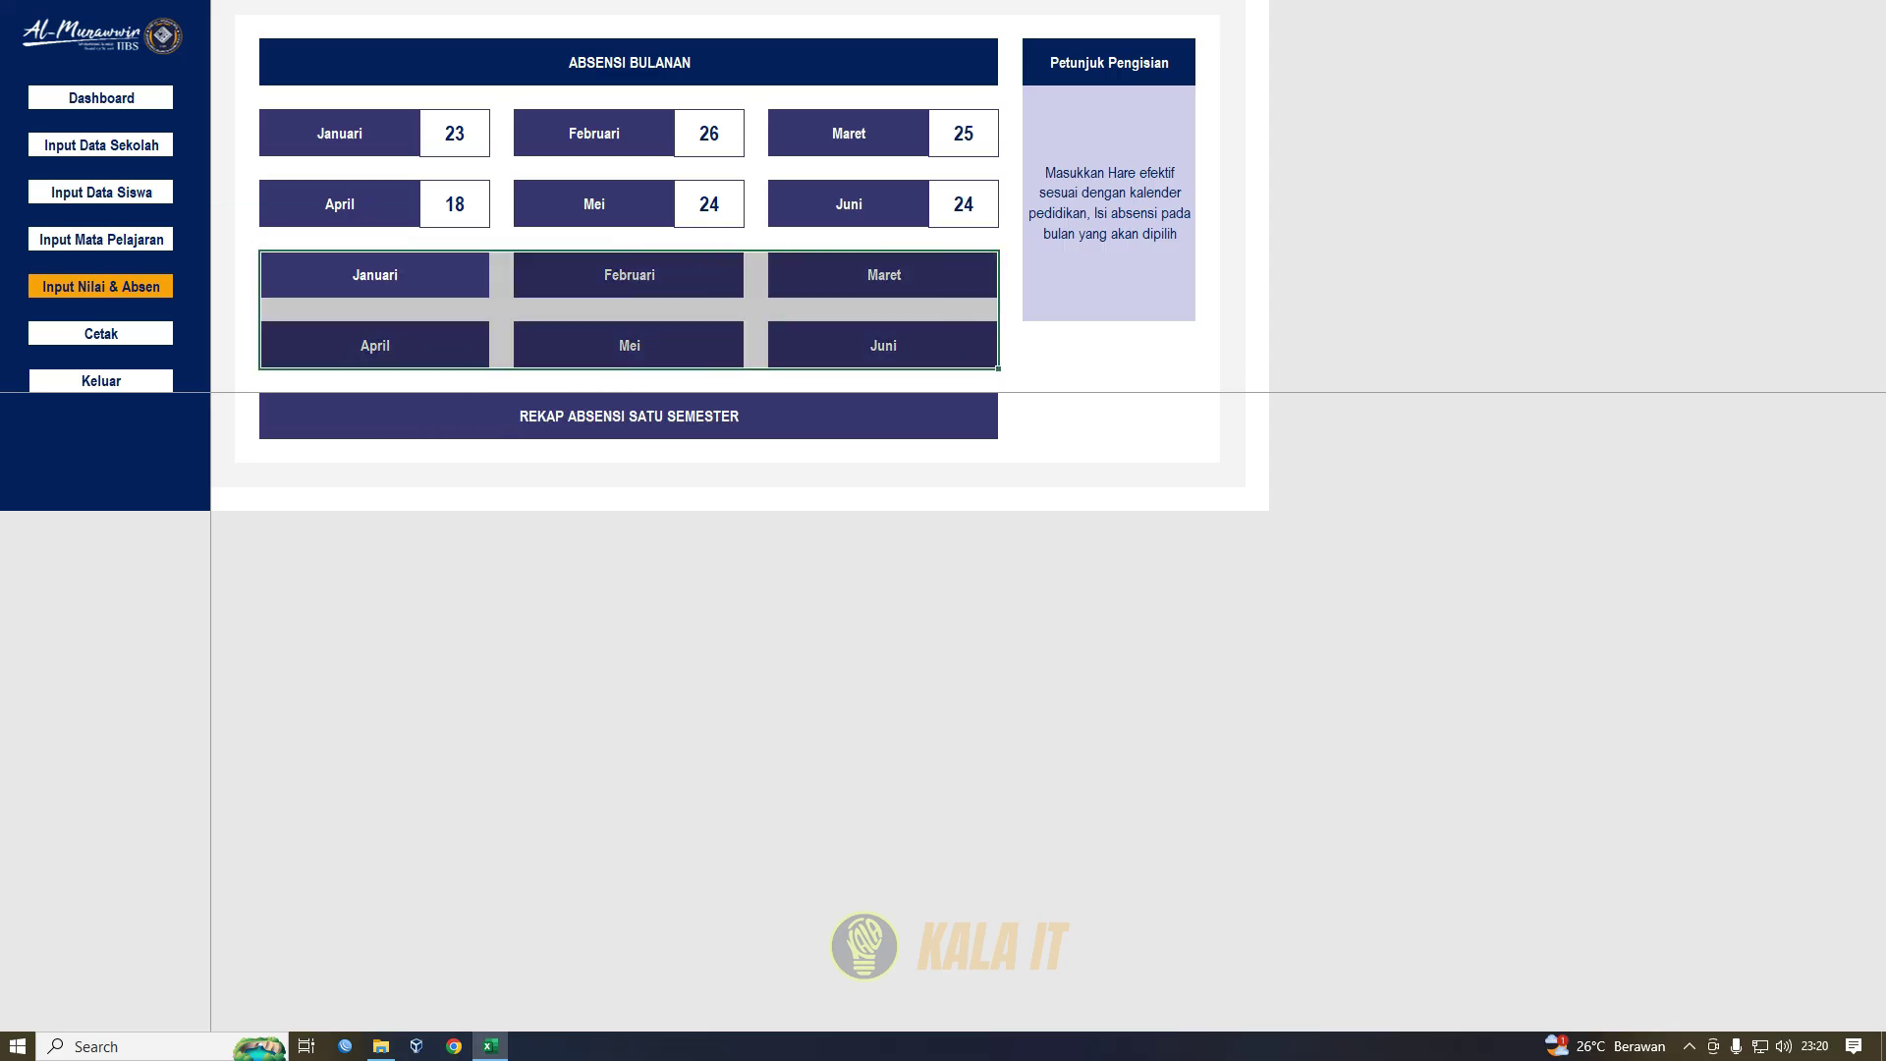
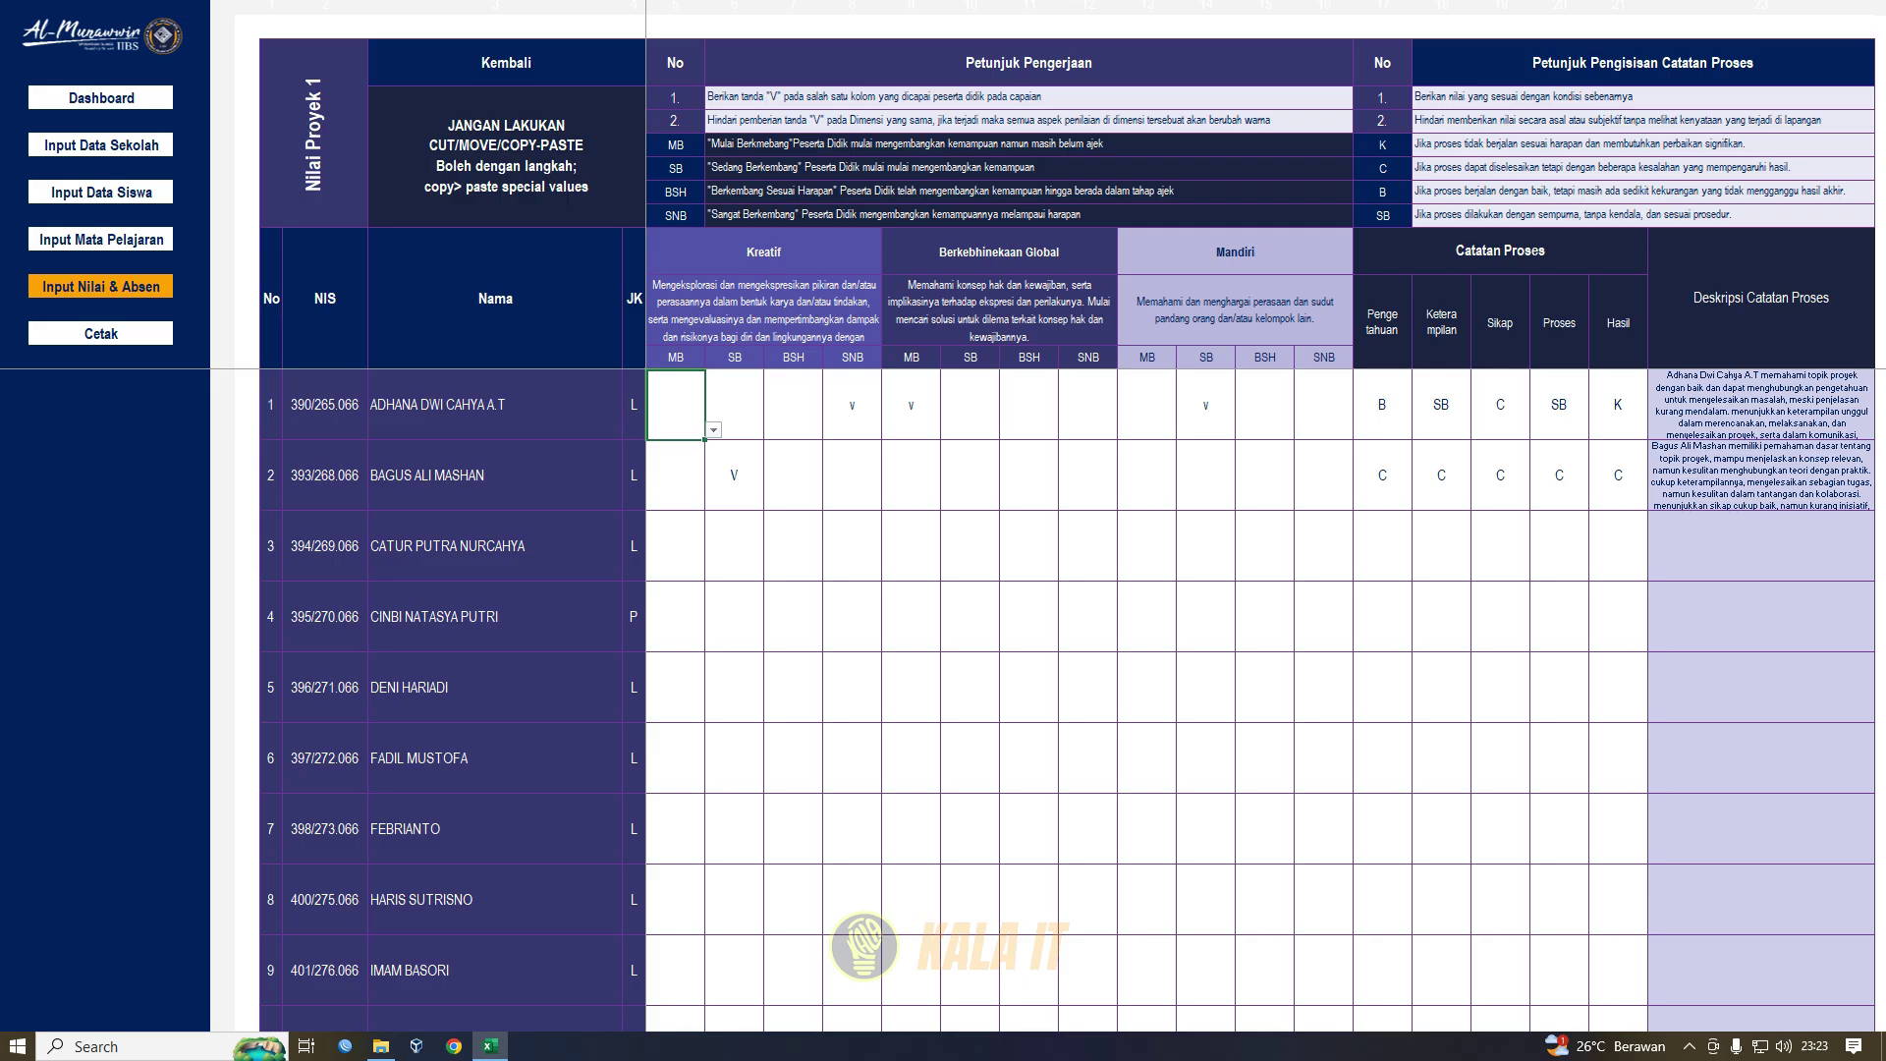
{"action": "left_click", "coordinate": [733, 405]}
{"action": "left_click_drag", "start_coordinate": [675, 405], "coordinate": [852, 405]}
{"action": "left_click", "coordinate": [793, 405]}
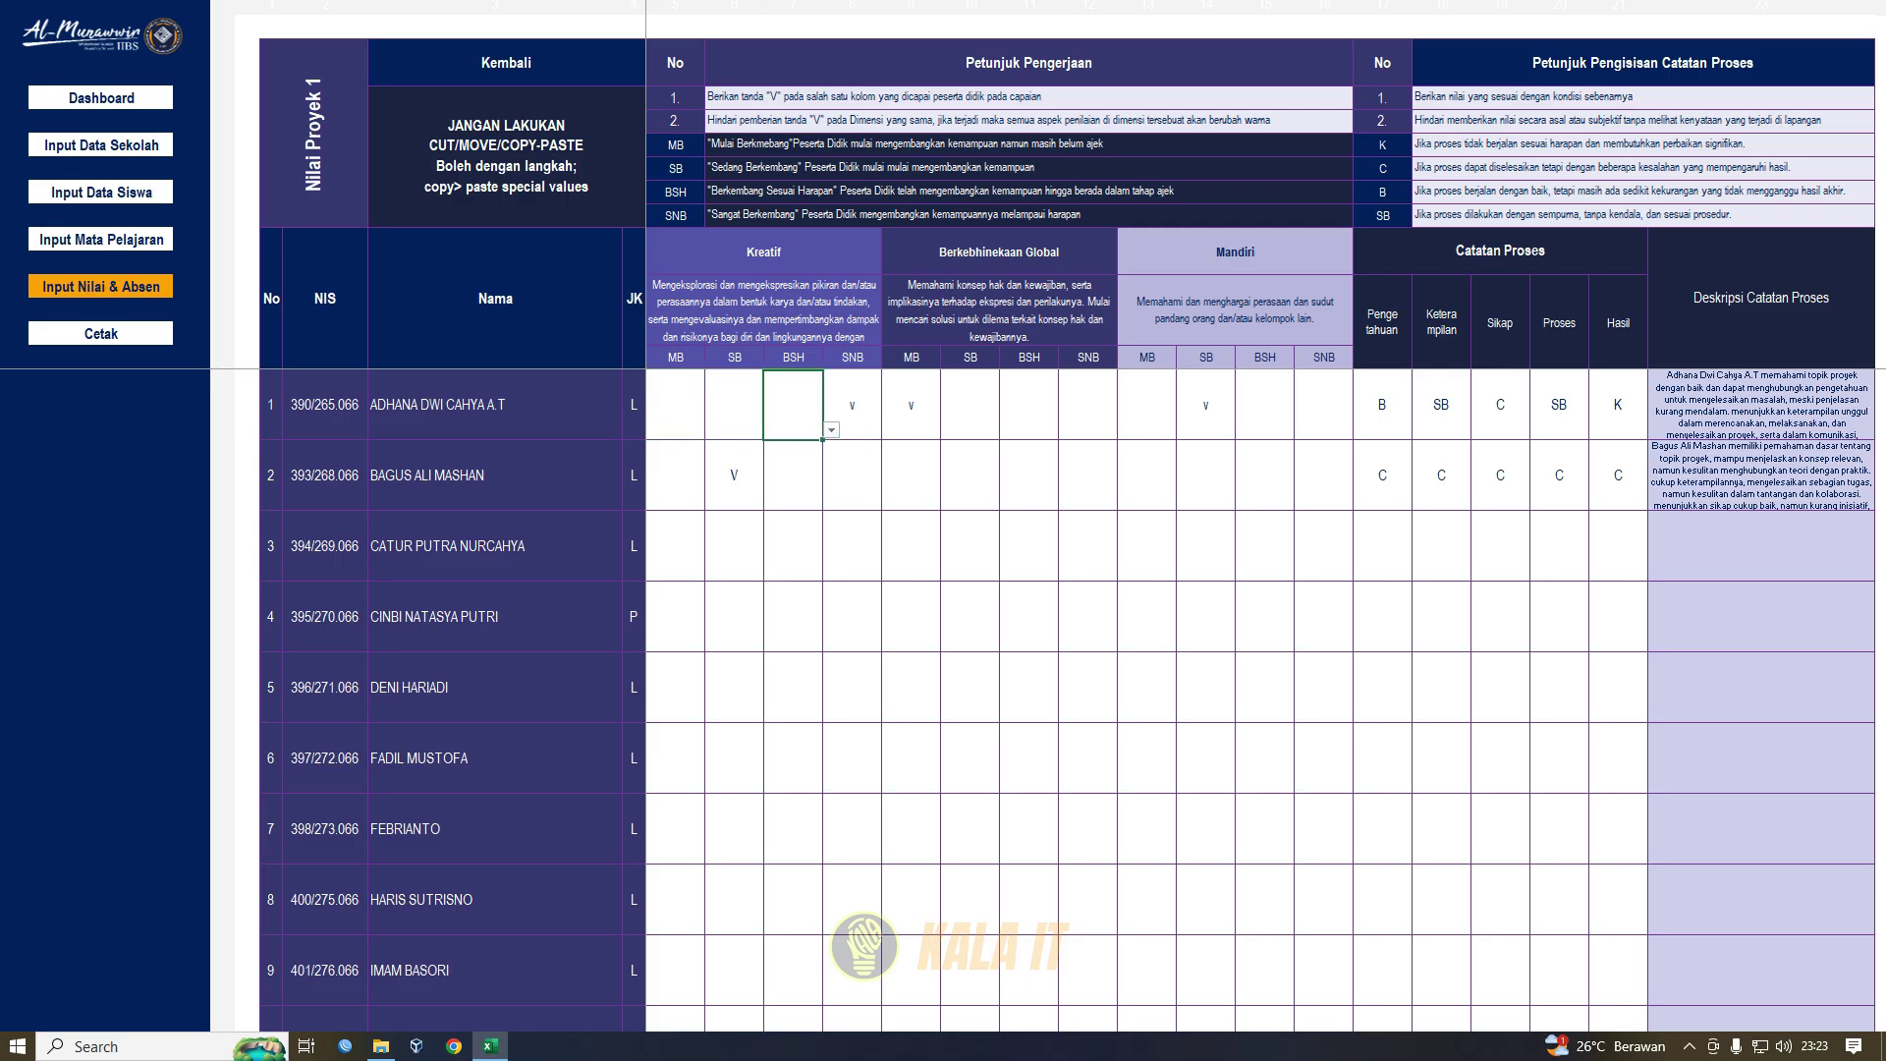
{"action": "left_click", "coordinate": [495, 405]}
{"action": "left_click", "coordinate": [675, 405]}
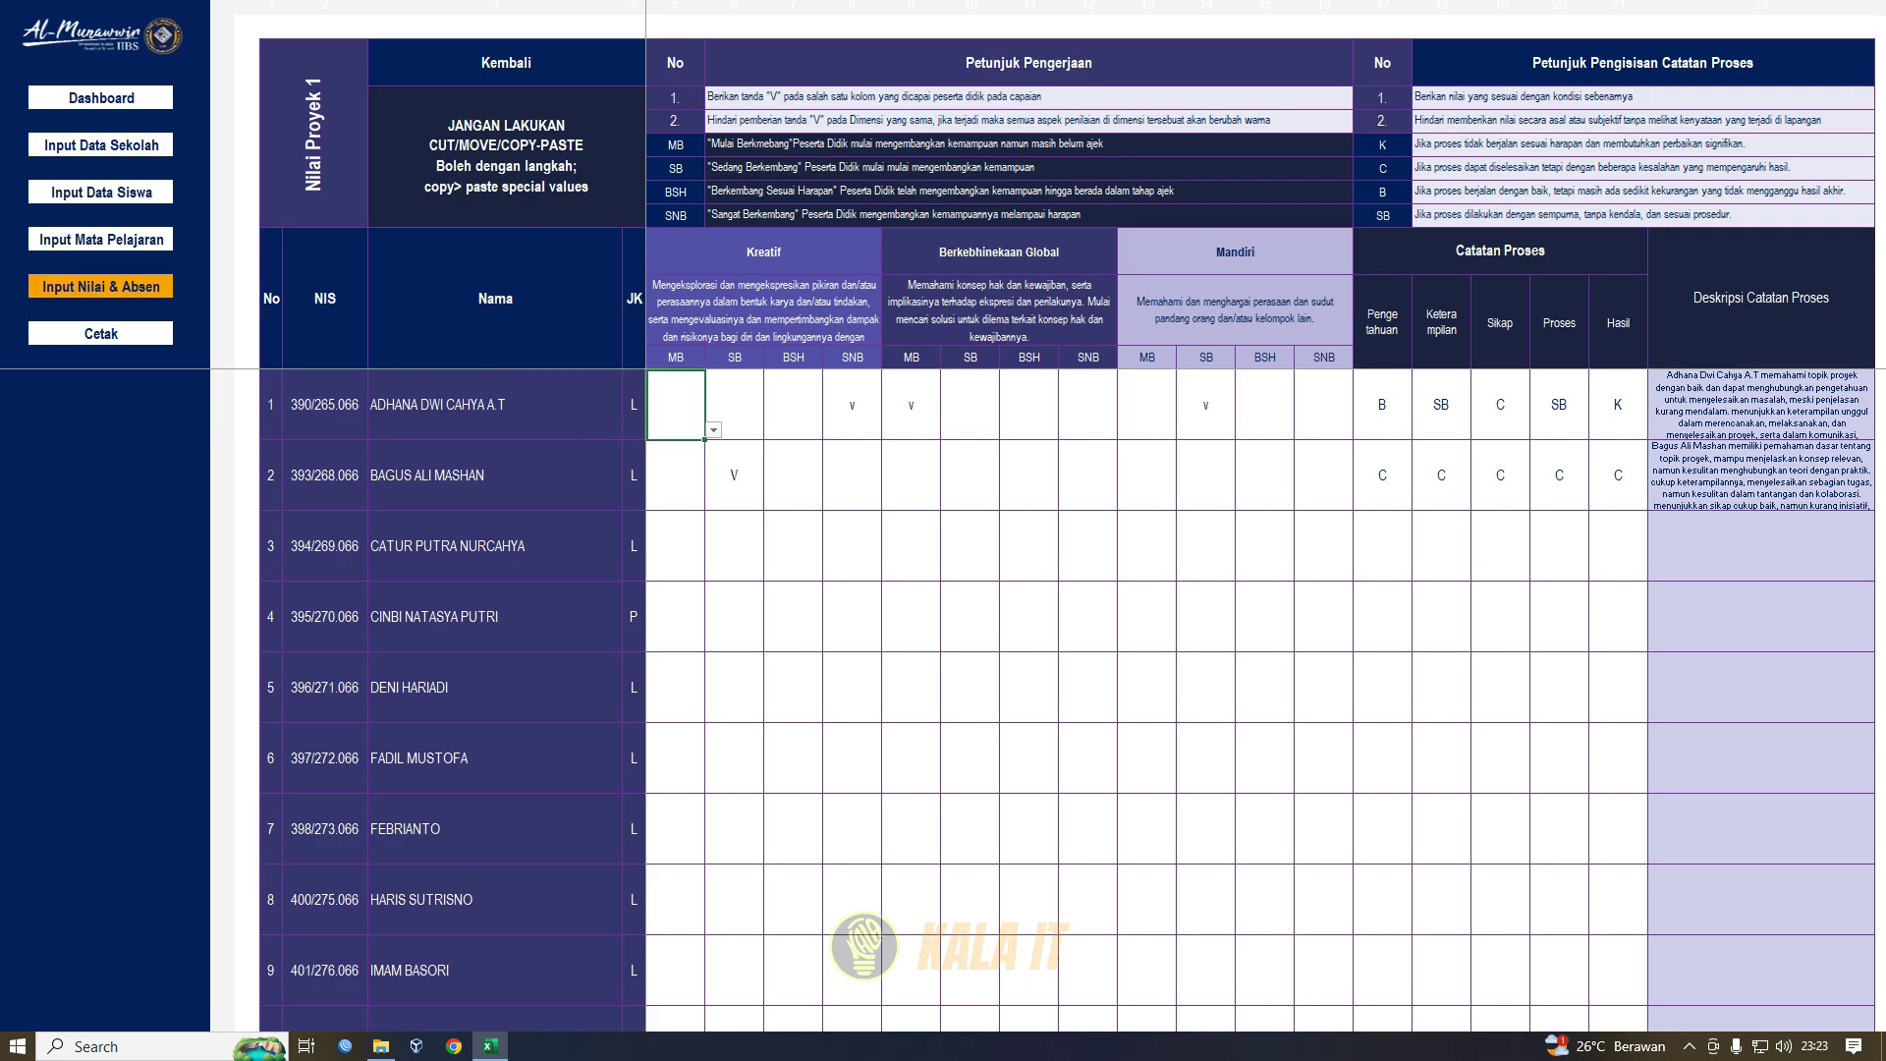
{"action": "left_click", "coordinate": [763, 253]}
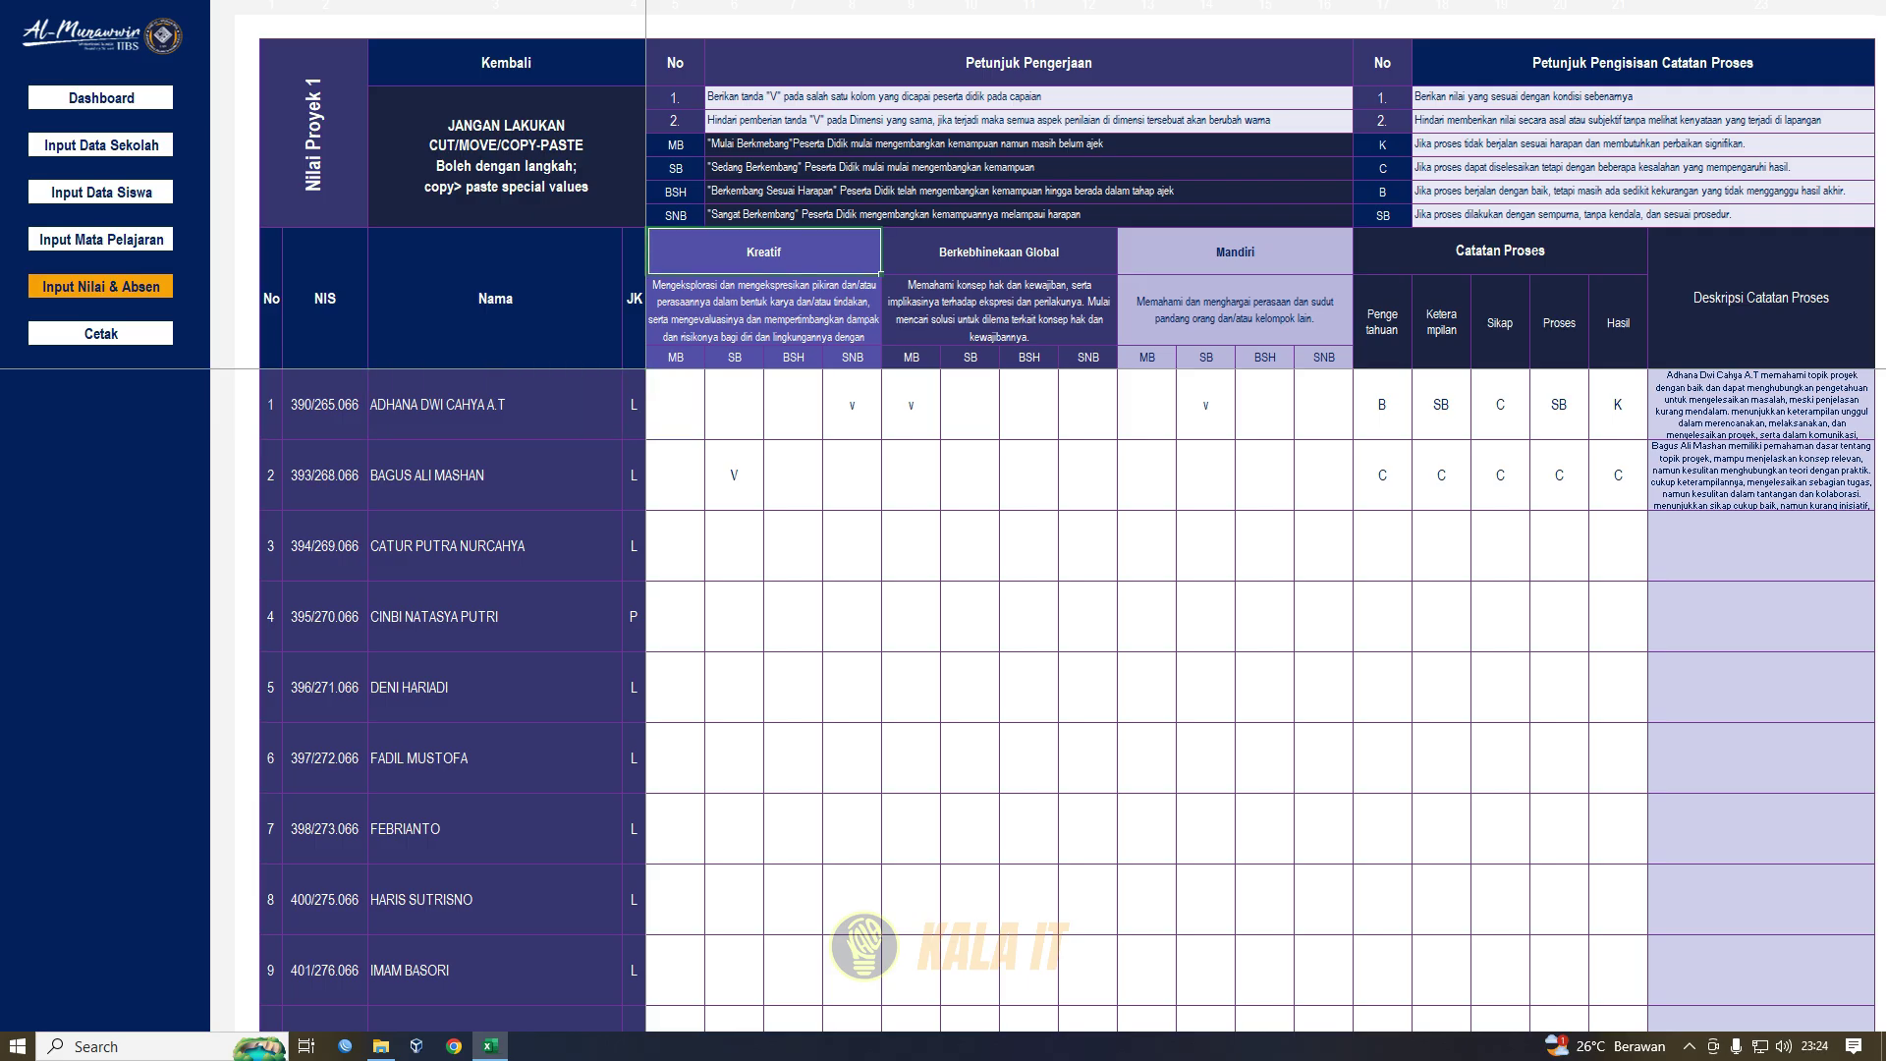
{"action": "left_click", "coordinate": [675, 405]}
{"action": "left_click", "coordinate": [852, 405]}
{"action": "left_click", "coordinate": [793, 404]}
{"action": "left_click", "coordinate": [734, 405]}
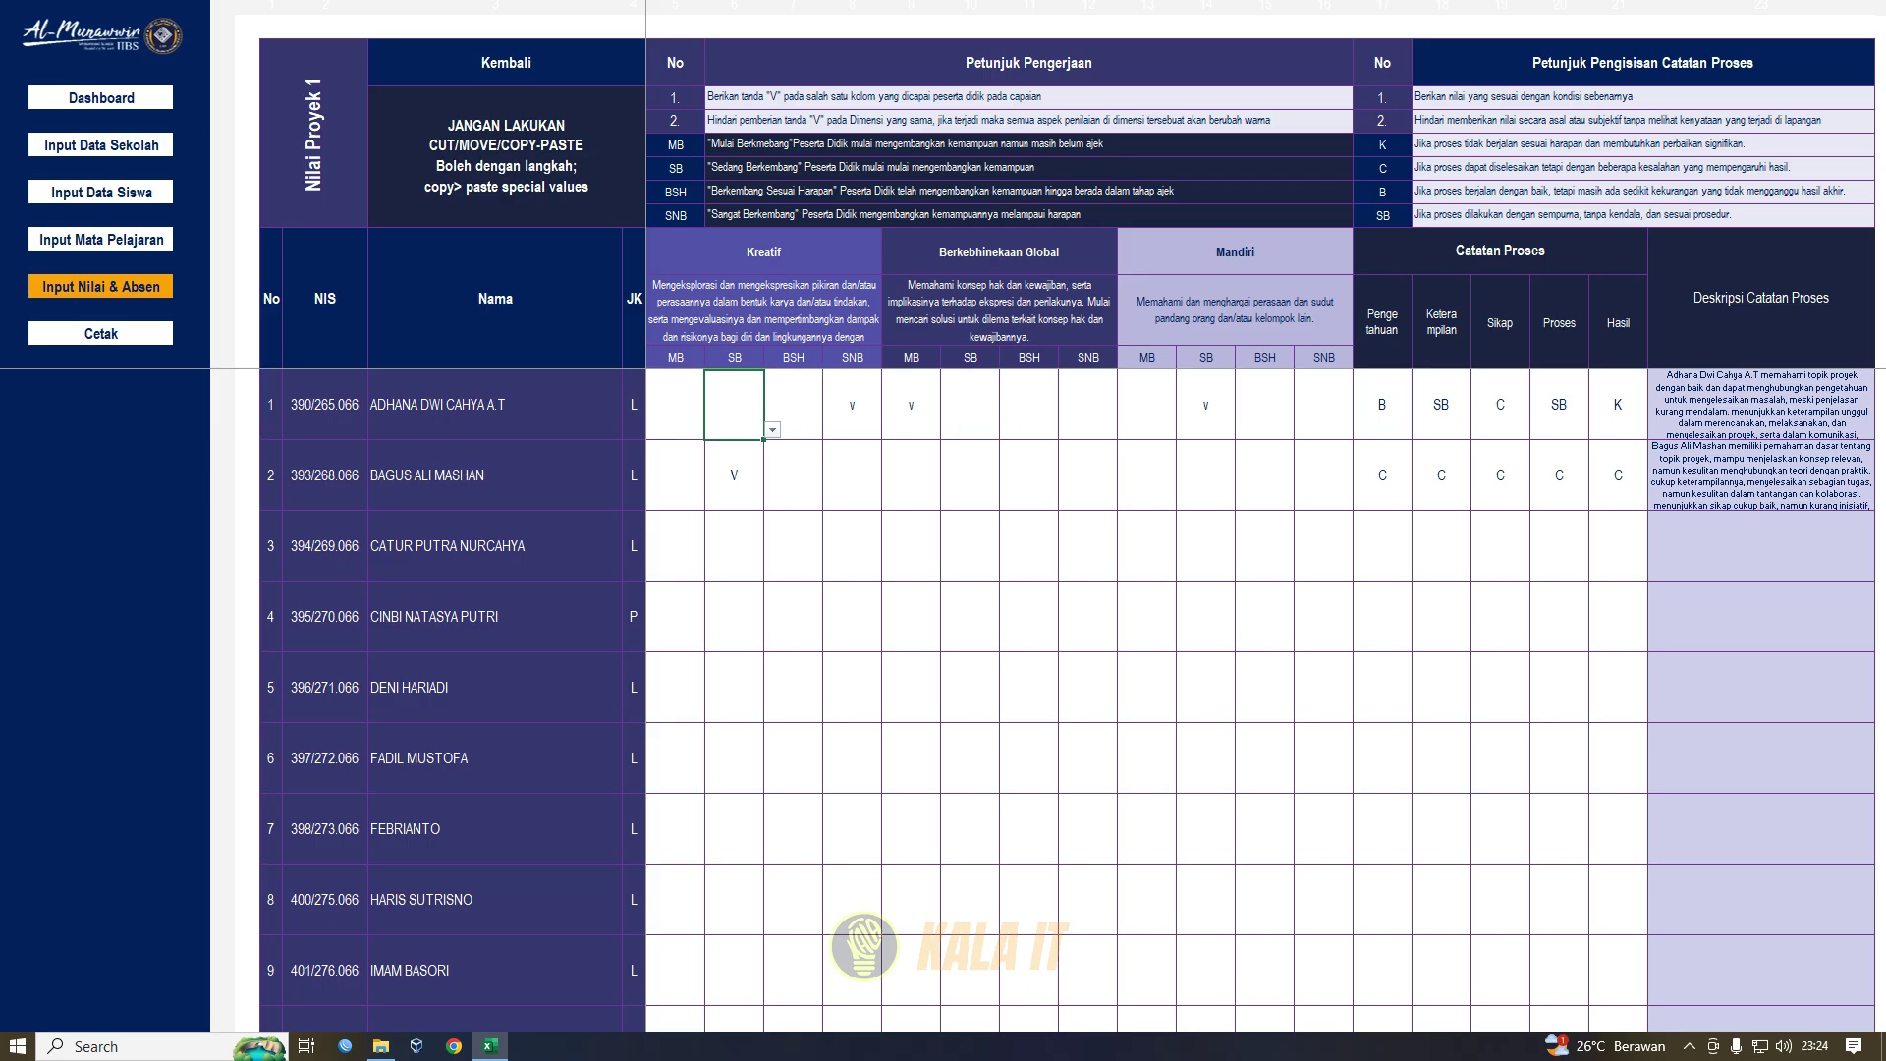
{"action": "left_click", "coordinate": [675, 405]}
{"action": "left_click", "coordinate": [675, 358]}
{"action": "left_click", "coordinate": [734, 357]}
{"action": "left_click", "coordinate": [852, 357]}
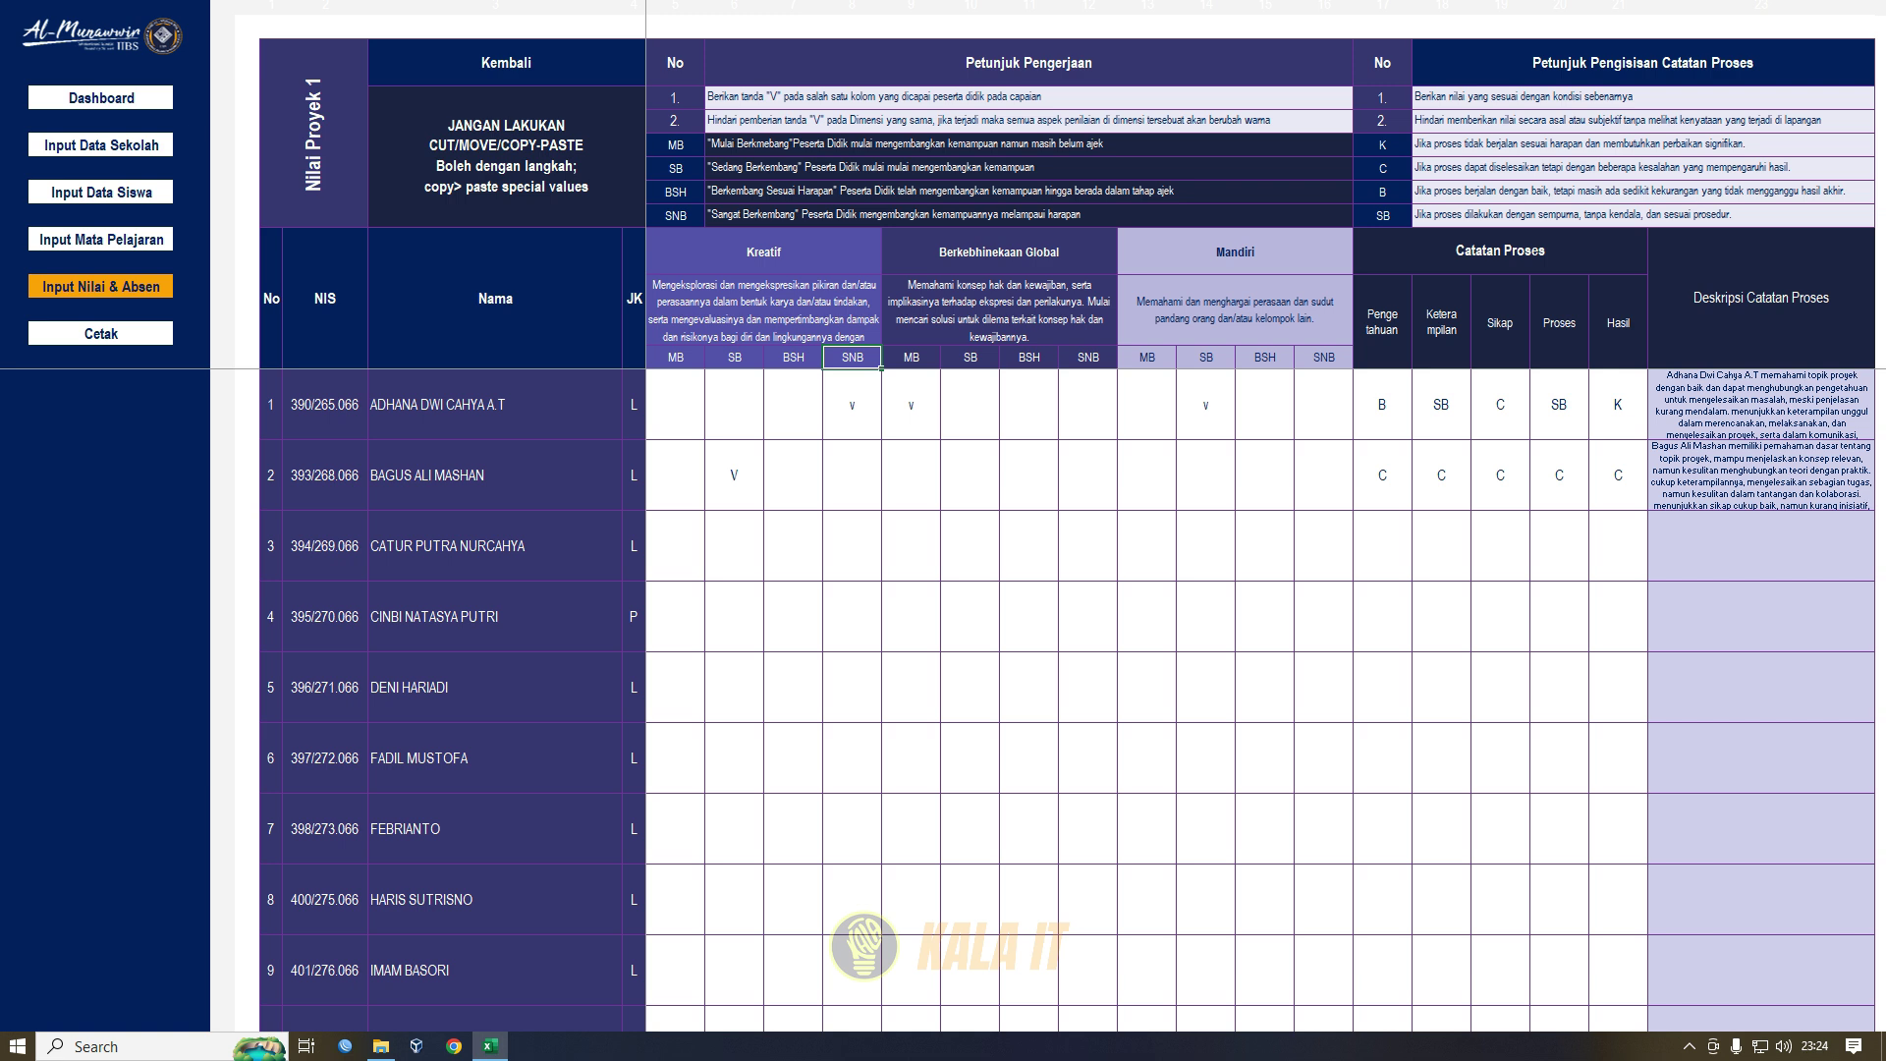
{"action": "left_click", "coordinate": [675, 358]}
{"action": "left_click", "coordinate": [734, 358]}
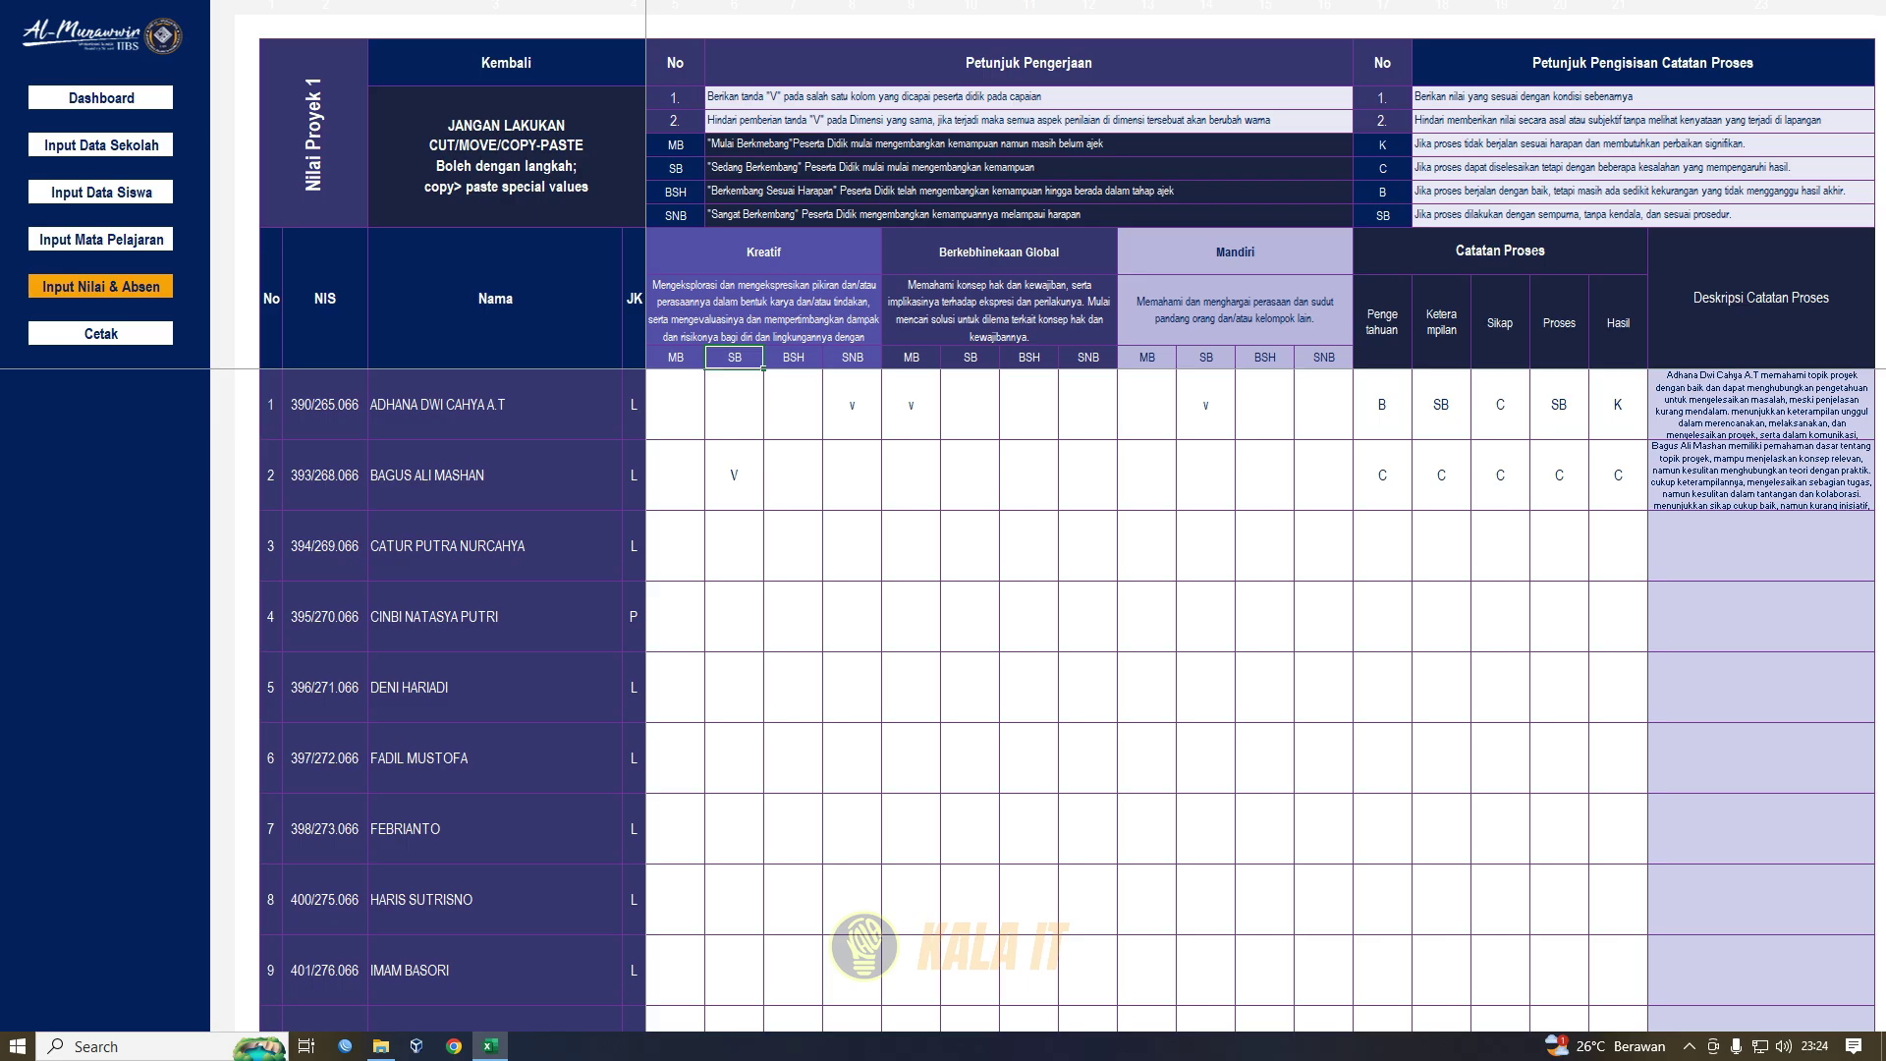
{"action": "left_click", "coordinate": [793, 357]}
{"action": "left_click", "coordinate": [851, 358]}
{"action": "left_click_drag", "start_coordinate": [851, 405], "coordinate": [675, 405]}
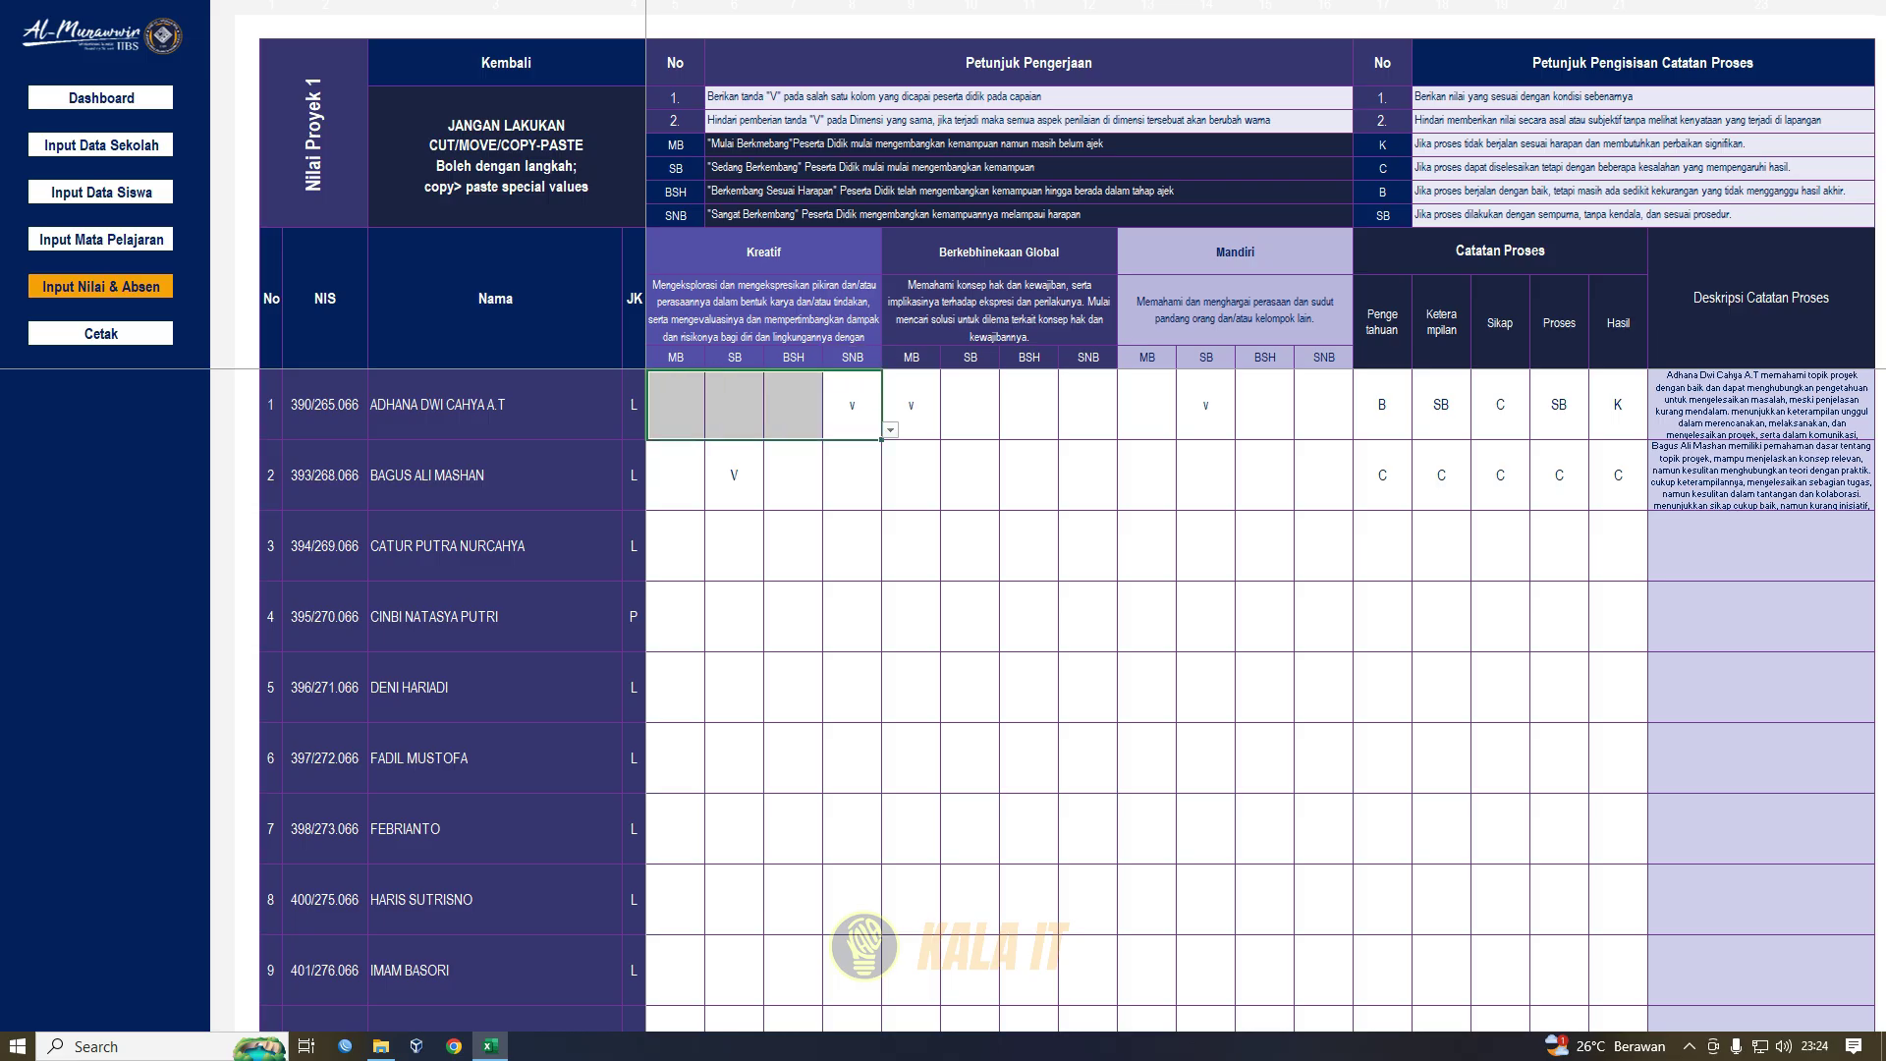
{"action": "left_click", "coordinate": [792, 405]}
{"action": "left_click", "coordinate": [852, 405]}
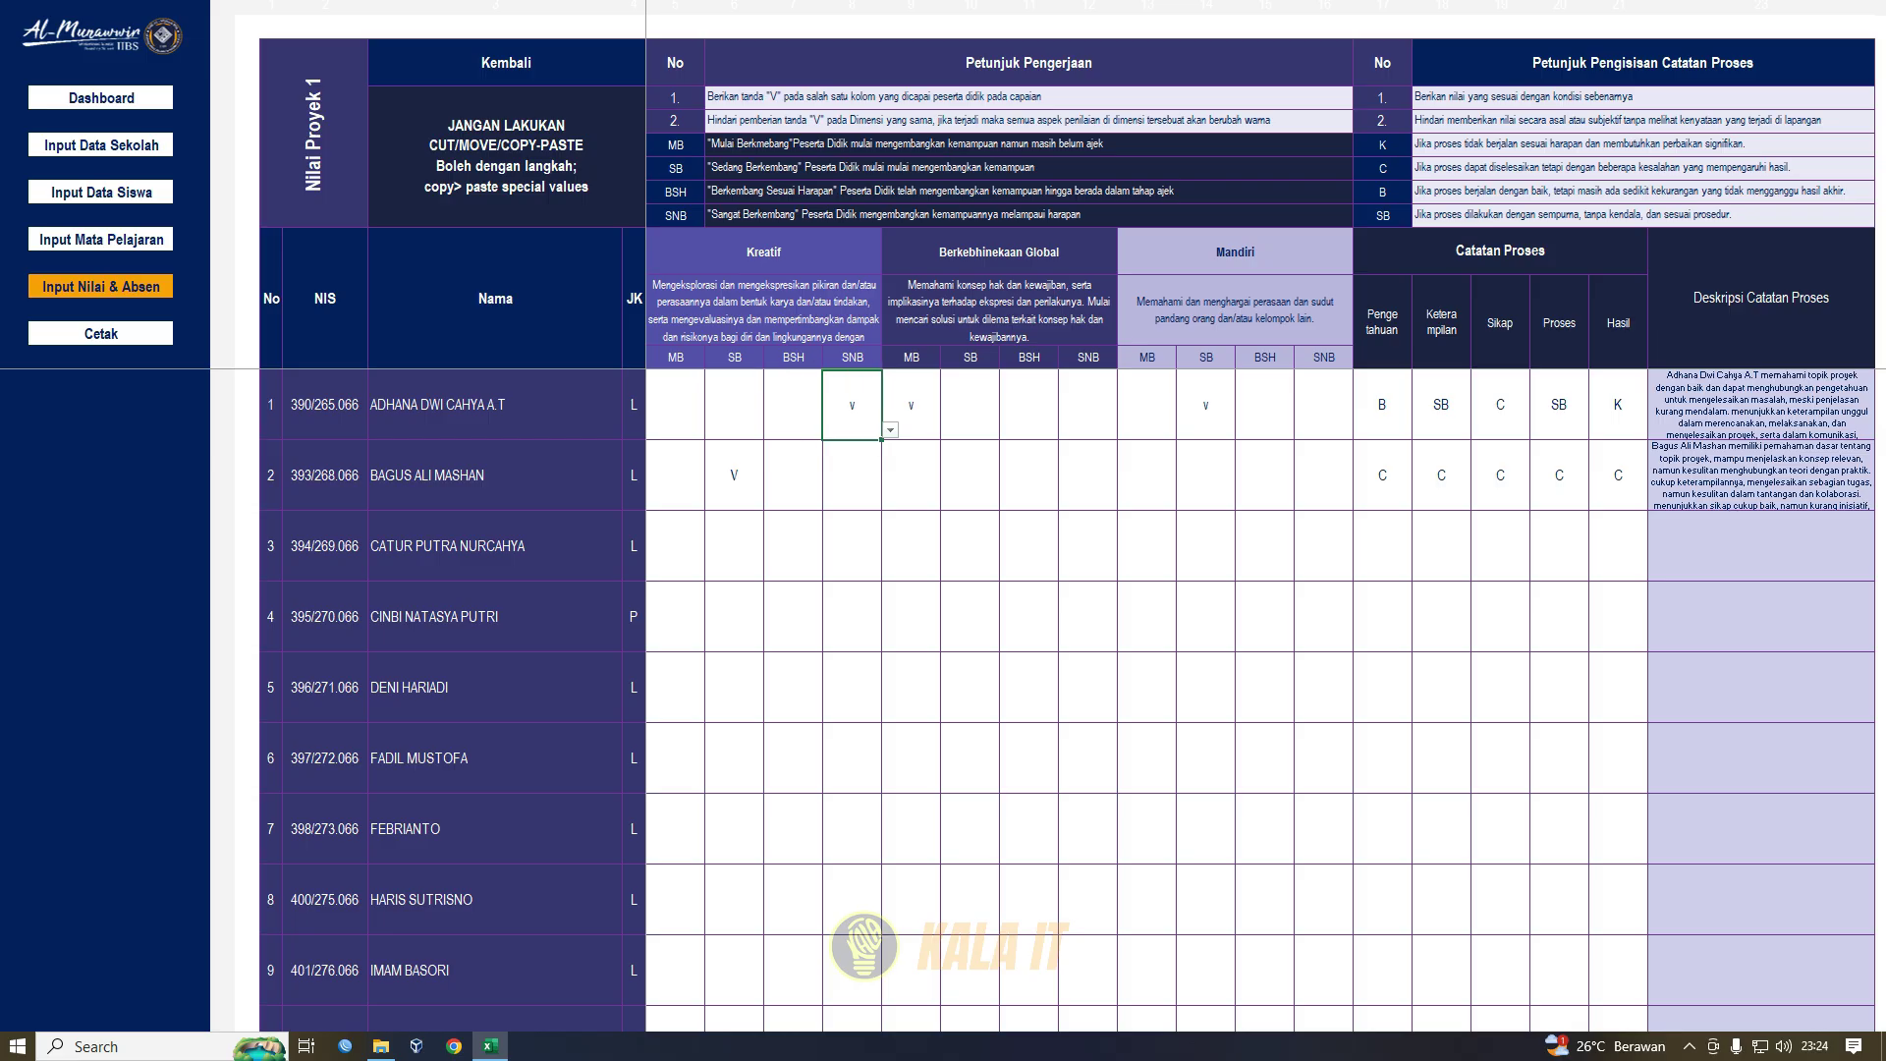
{"action": "left_click", "coordinate": [763, 253]}
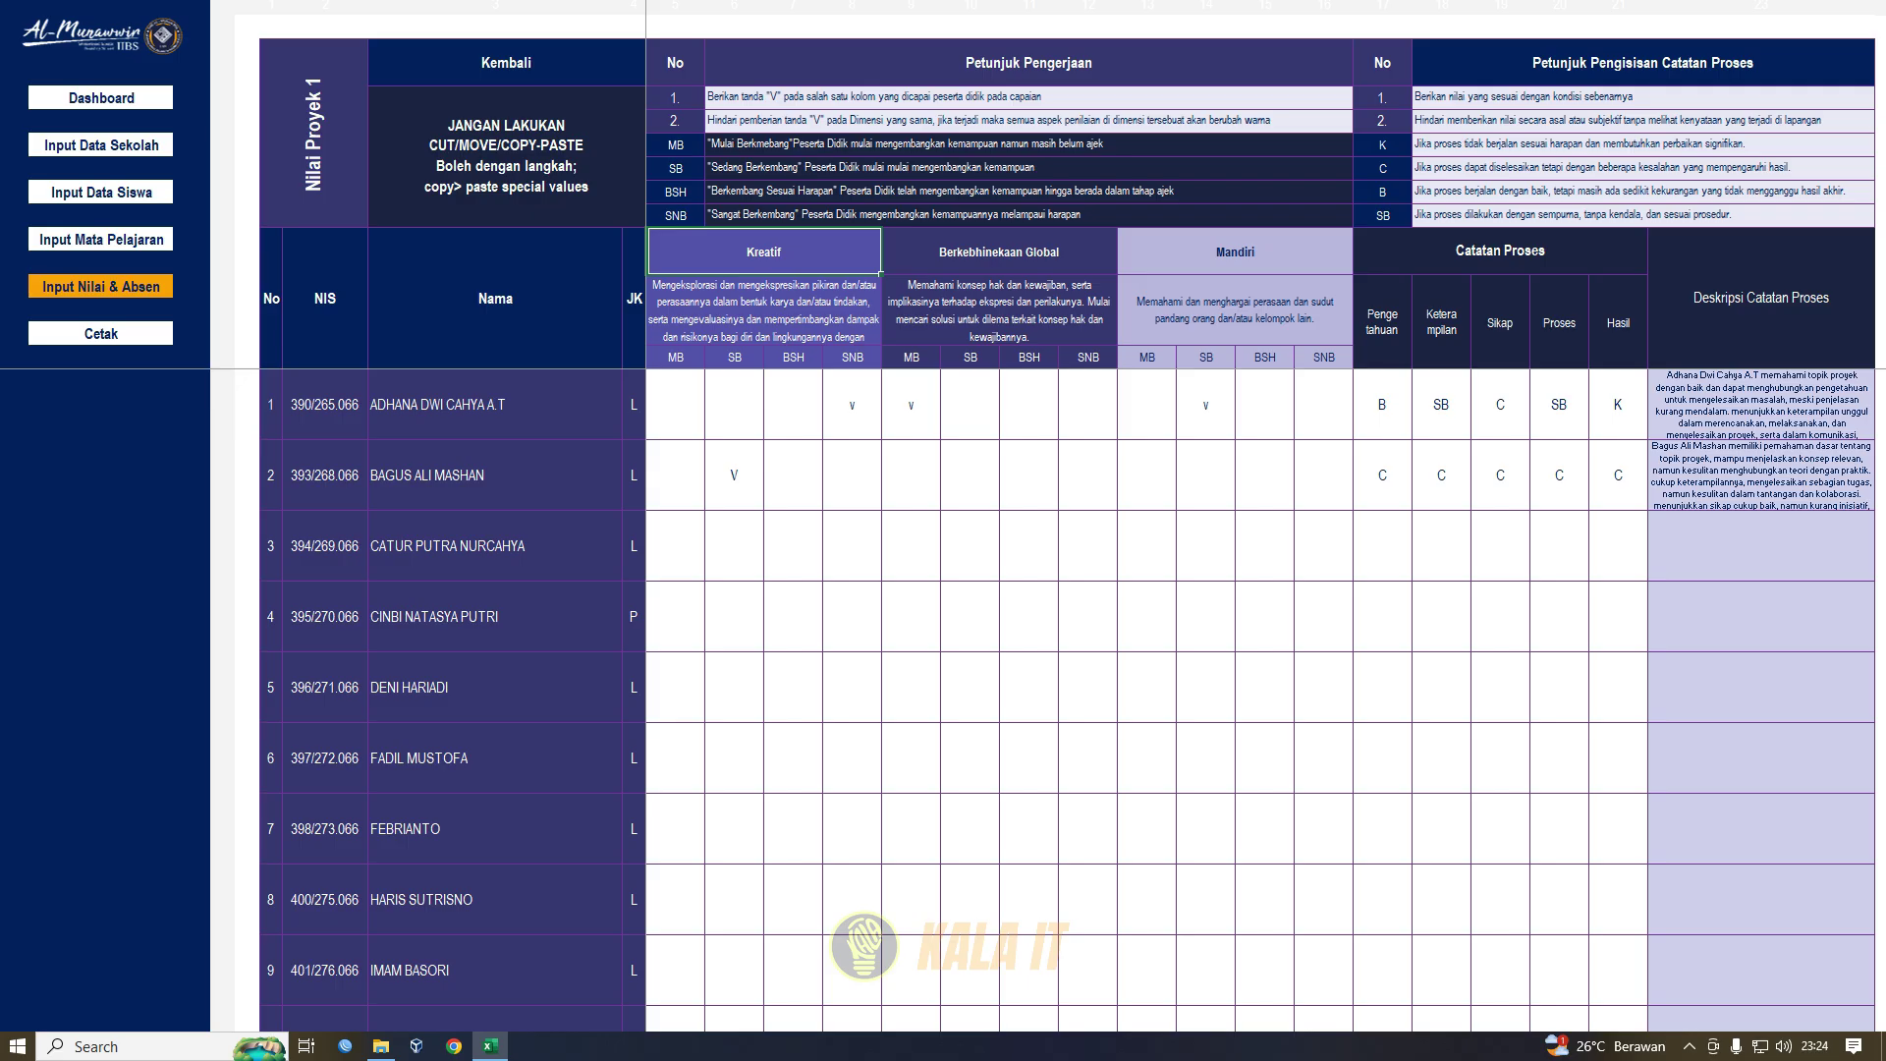
{"action": "left_click", "coordinate": [793, 405]}
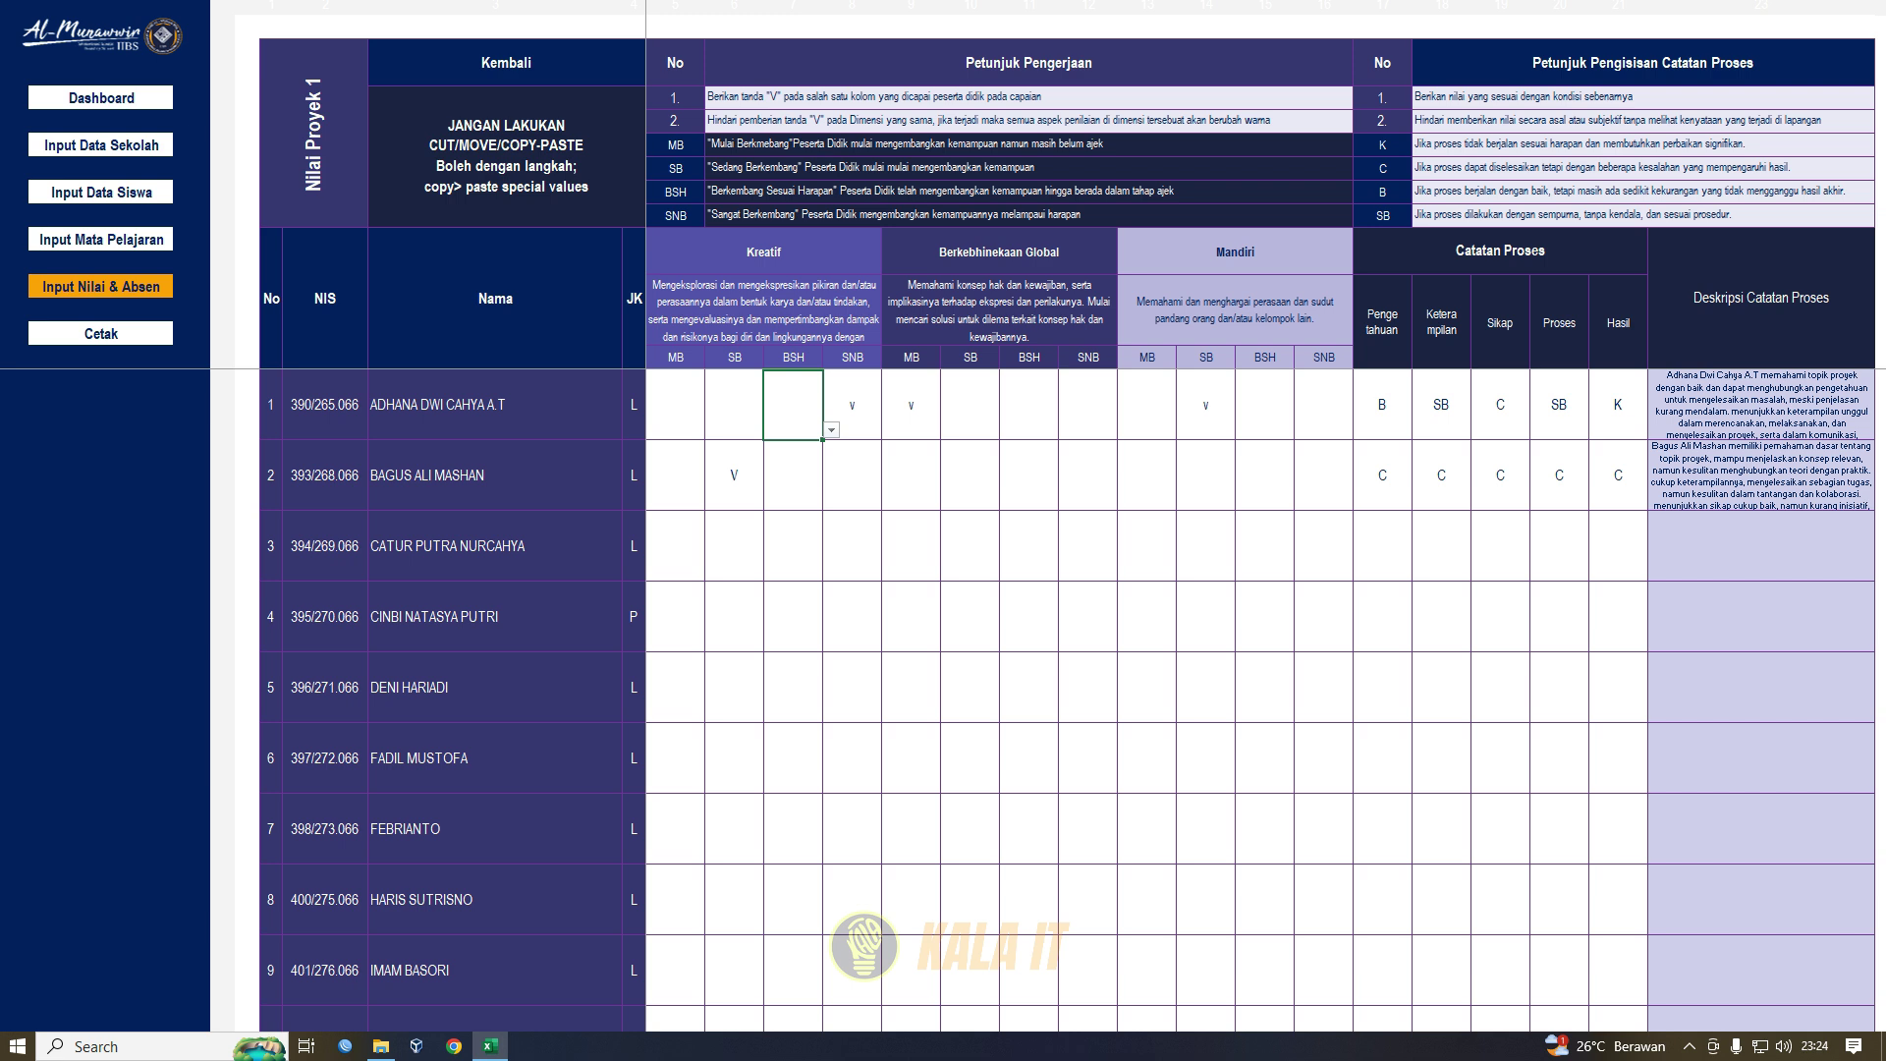
{"action": "type", "text": "v"}
{"action": "key", "text": "Return"}
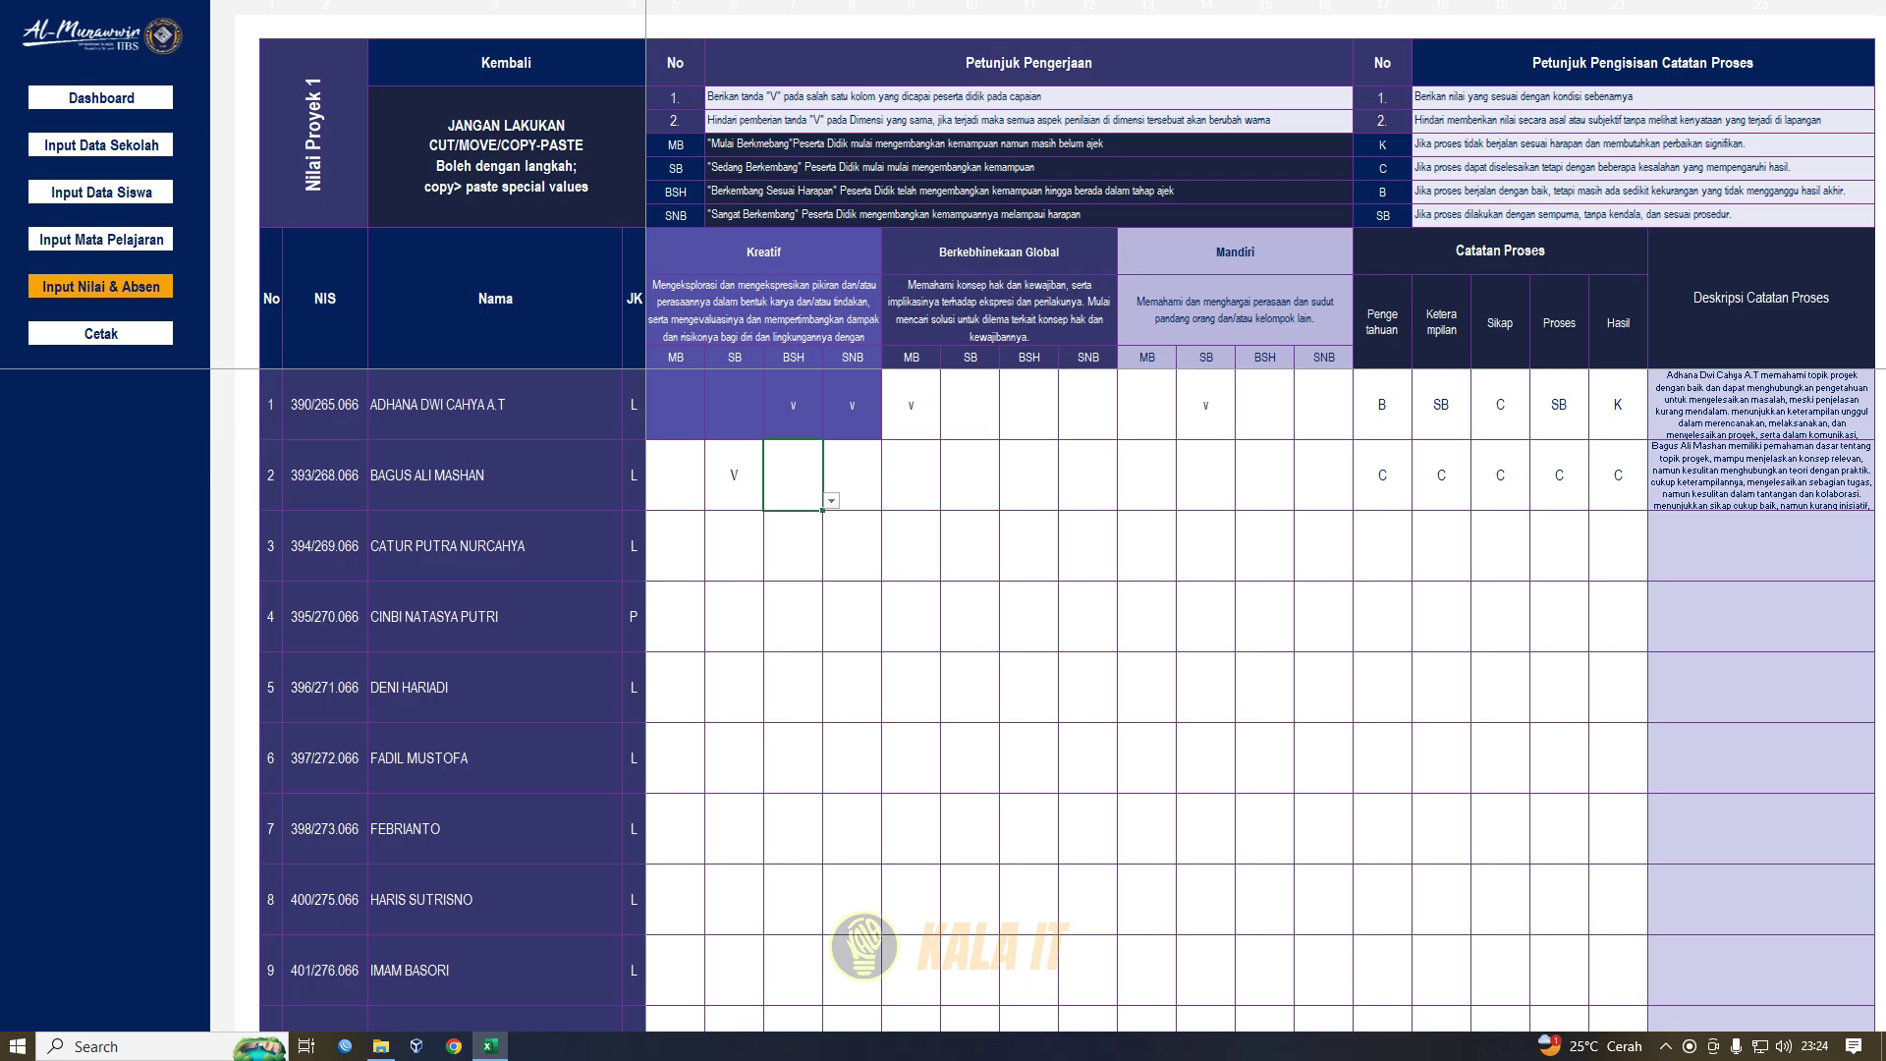
{"action": "left_click", "coordinate": [793, 405]}
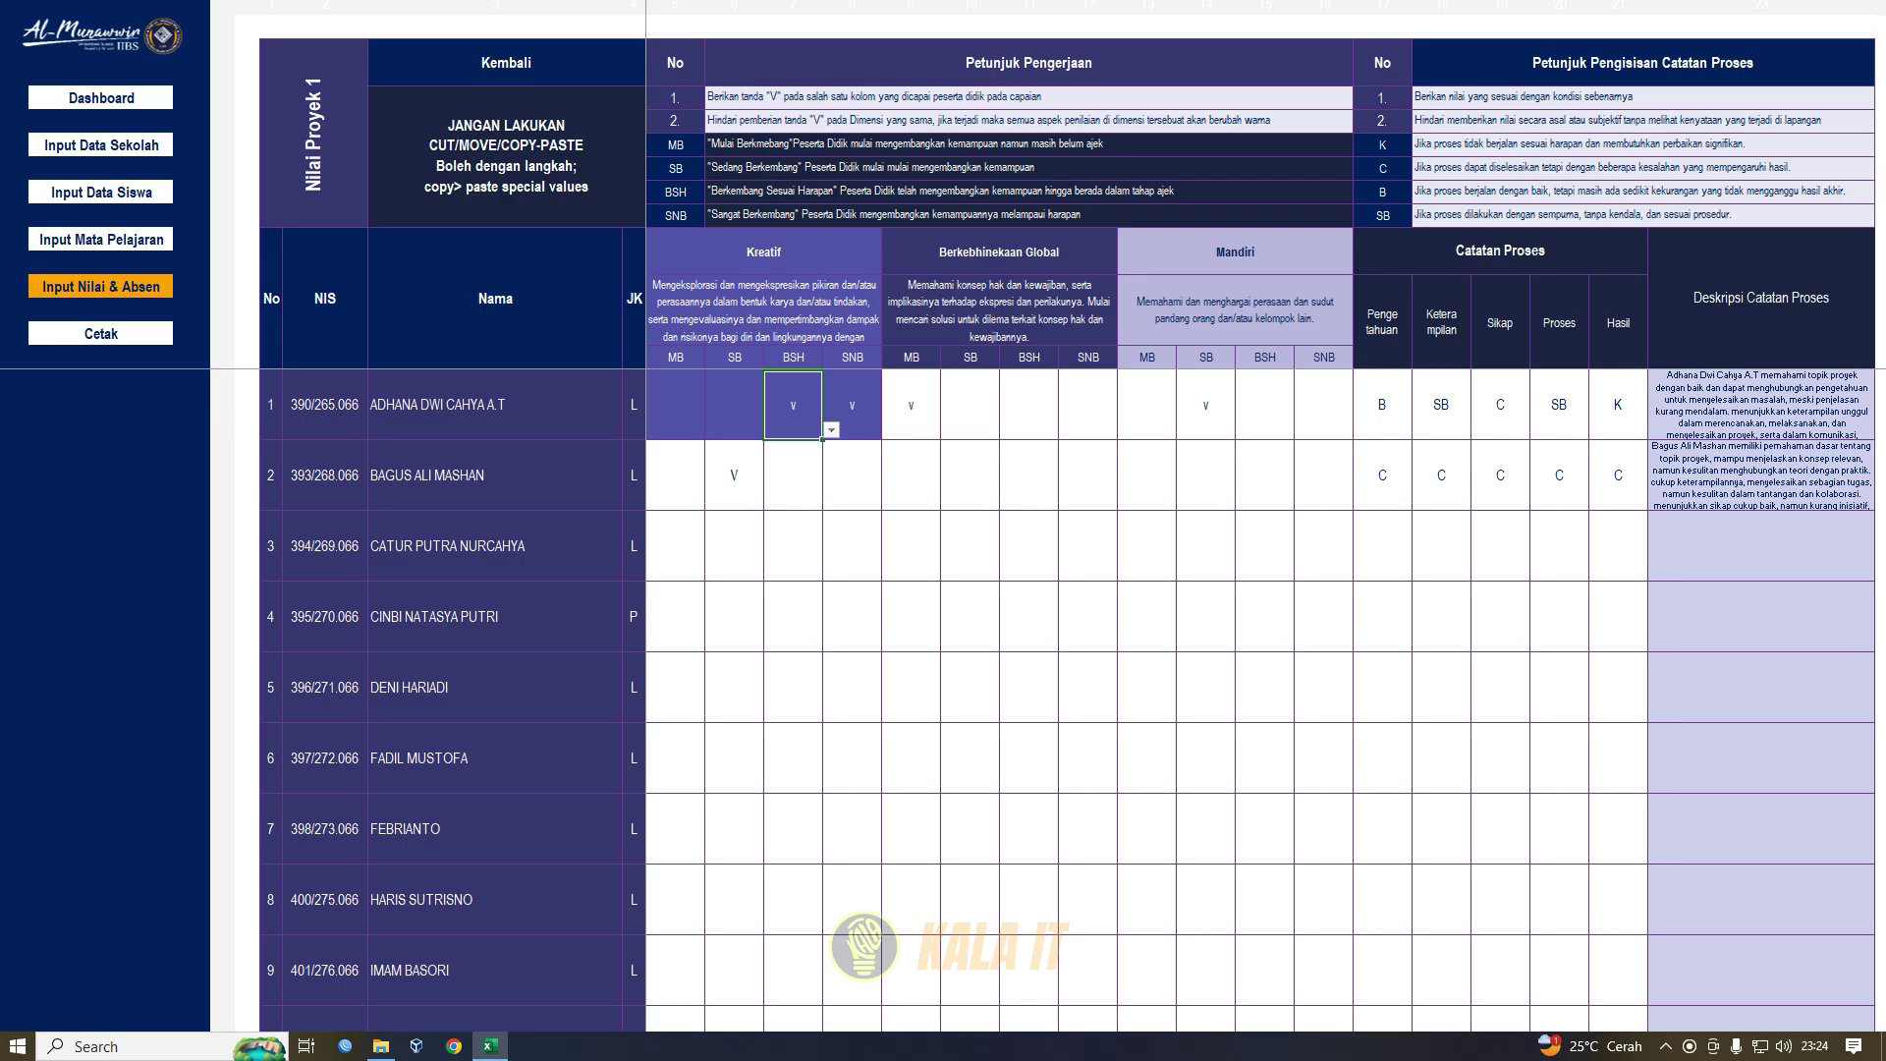
{"action": "key", "text": "Delete"}
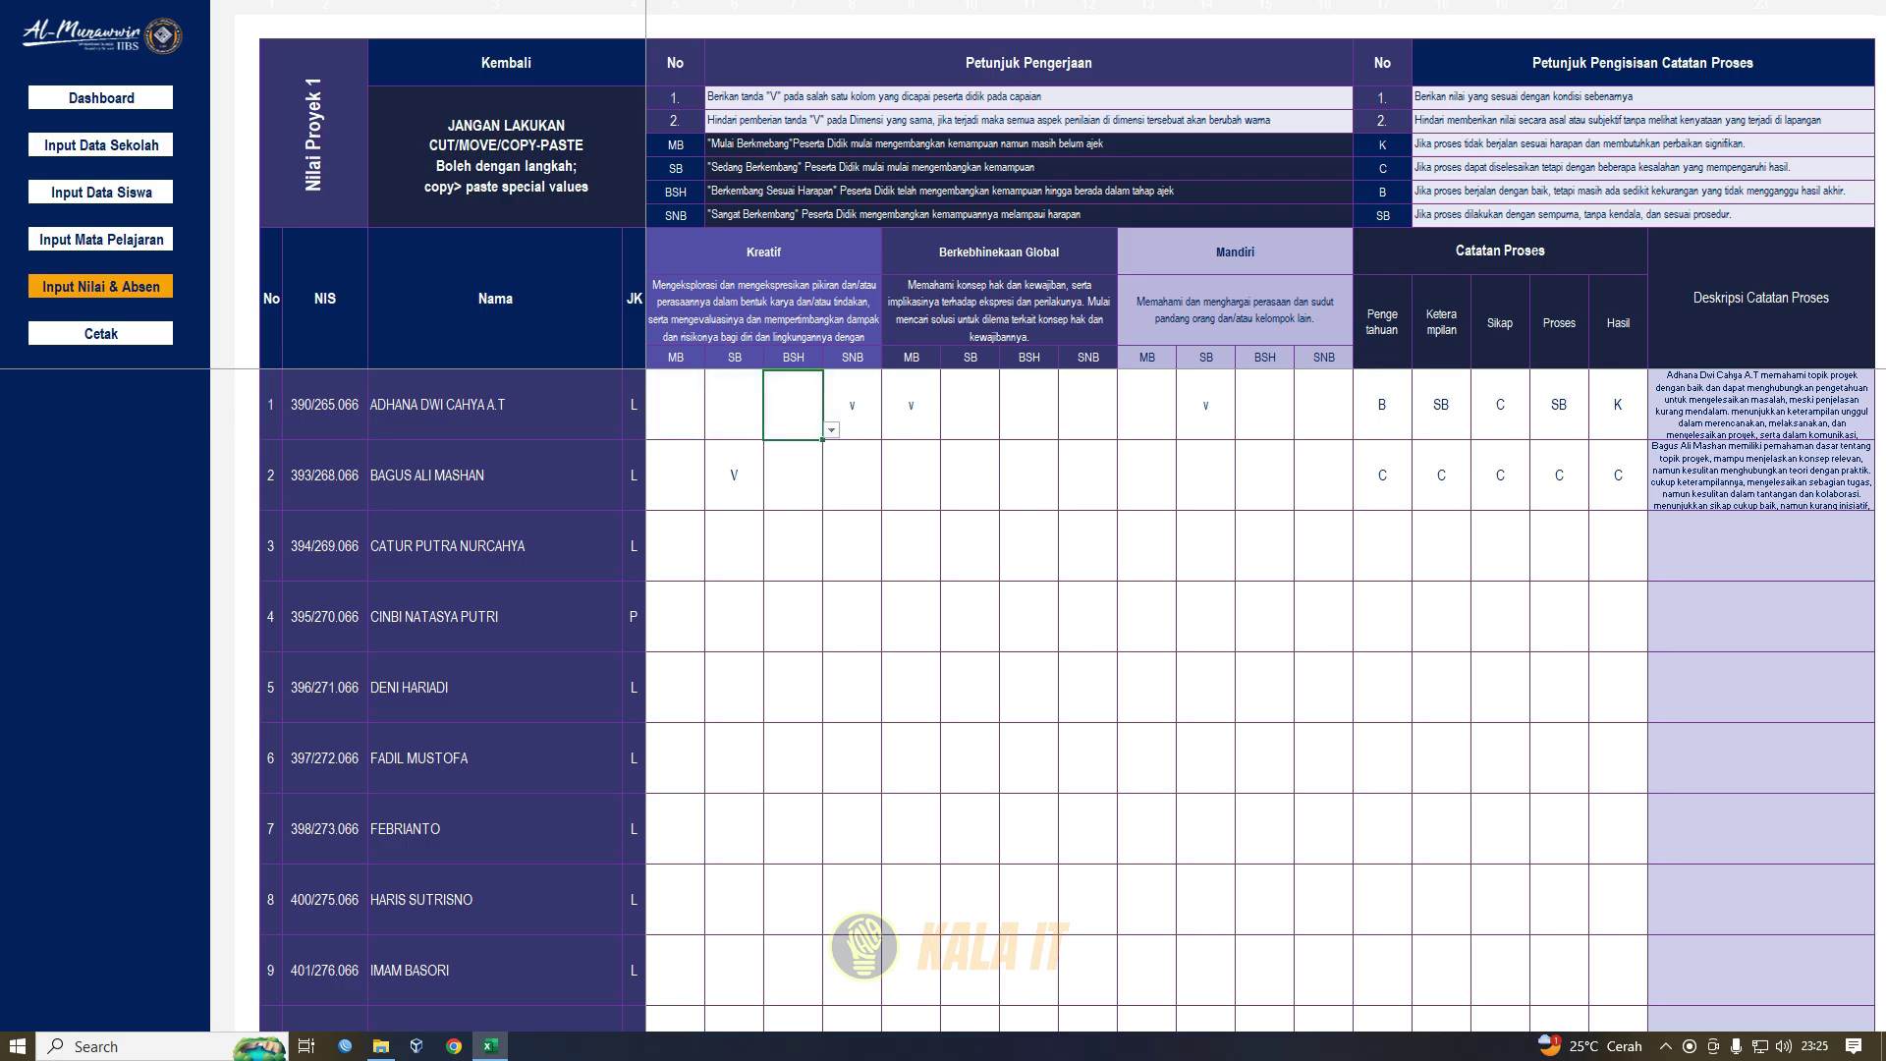
{"action": "left_click_drag", "start_coordinate": [675, 405], "coordinate": [1324, 405]}
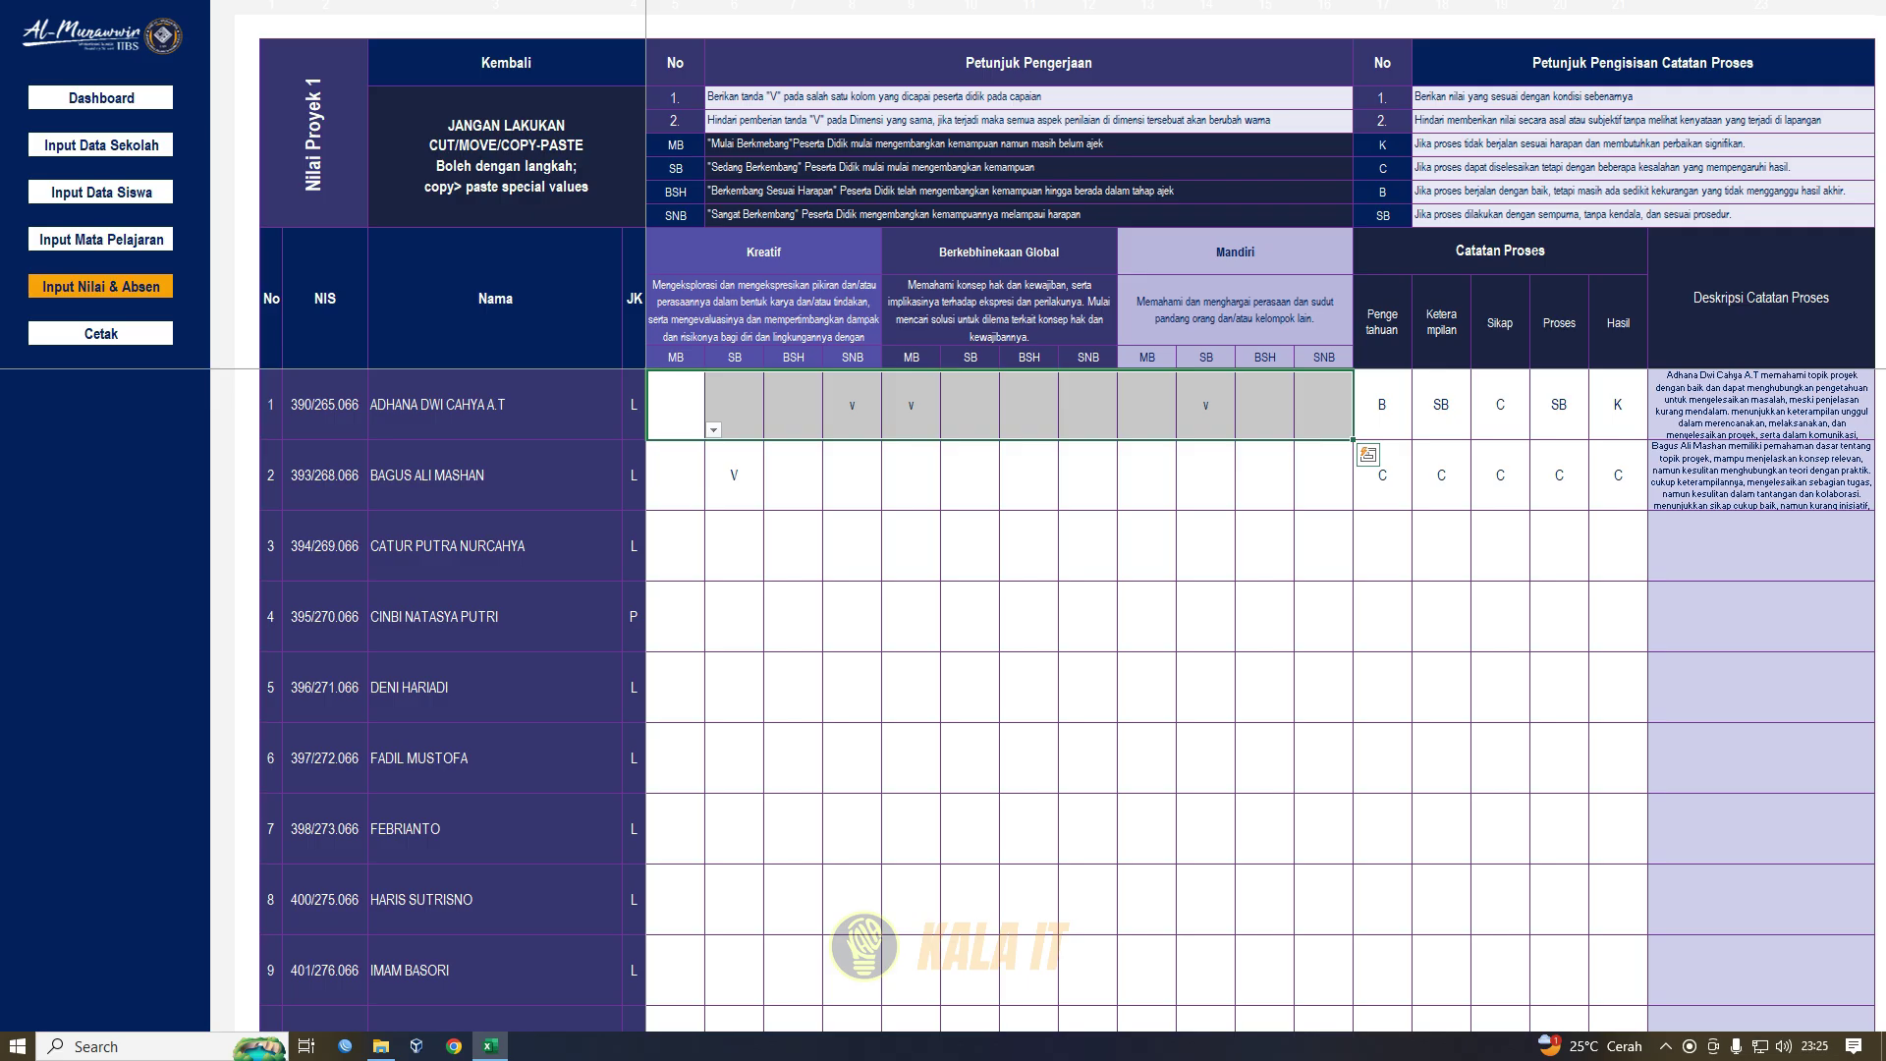
- Point out the Pengetahuan, Keterampilan, Sikap, Proses and Hasil process-note headings
{"action": "left_click", "coordinate": [1383, 322]}
{"action": "left_click", "coordinate": [1442, 323]}
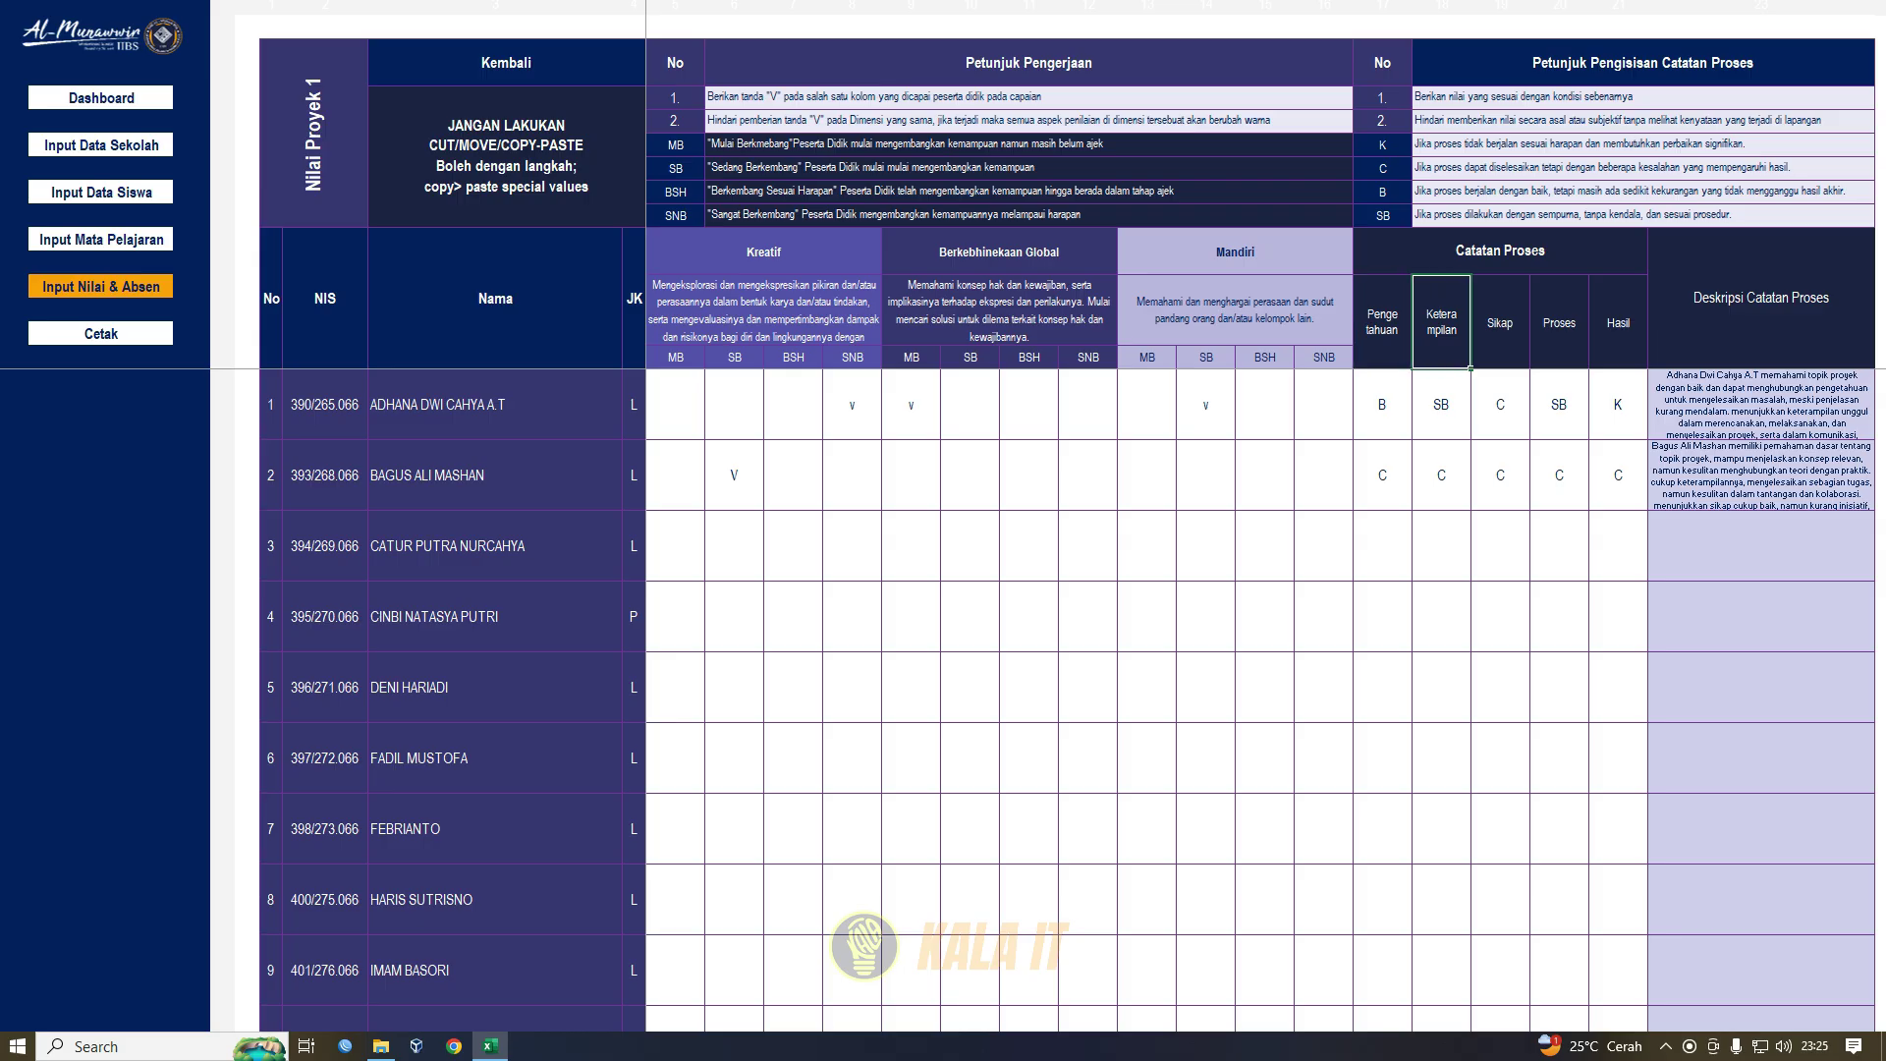
{"action": "left_click", "coordinate": [1500, 323]}
{"action": "left_click", "coordinate": [1559, 322]}
{"action": "left_click", "coordinate": [1618, 322]}
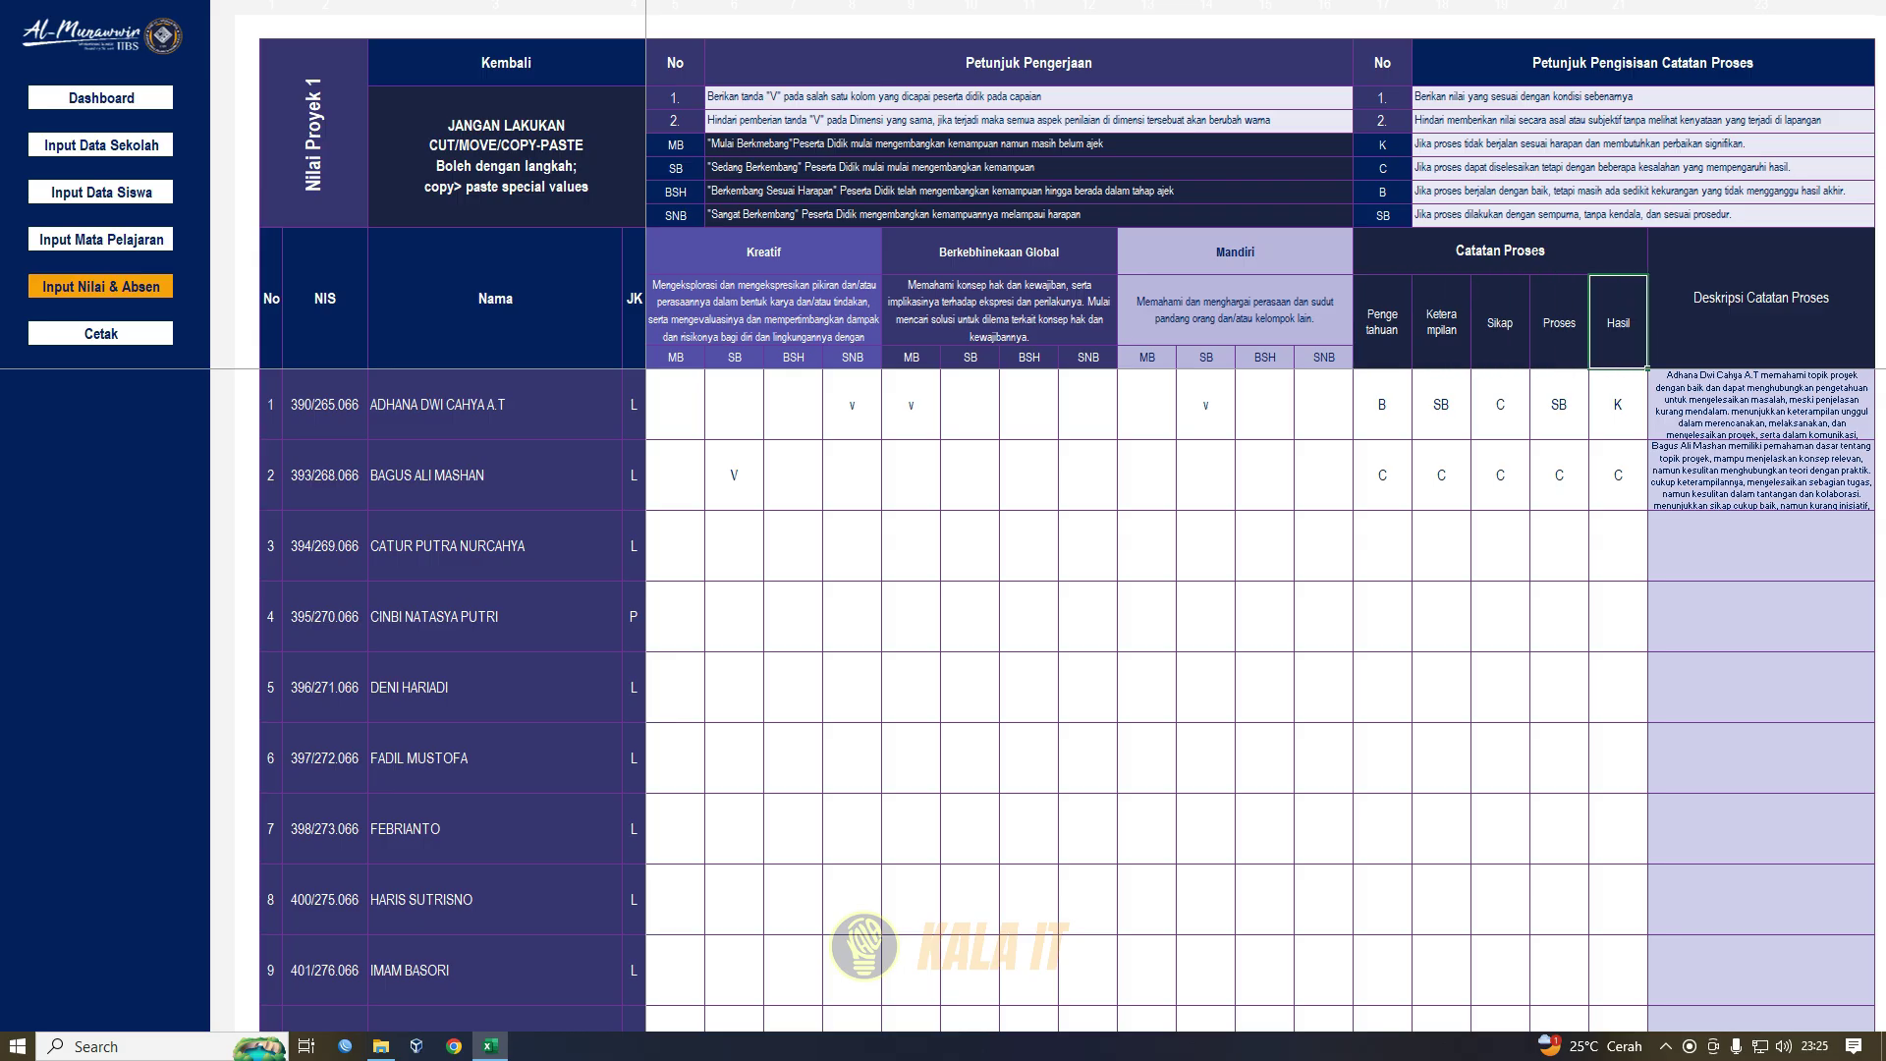
- Show the allowed grades for the first student's Pengetahuan grade B, keeping B, and return to Input Nilai & Absen
{"action": "left_click", "coordinate": [1382, 404]}
{"action": "left_click", "coordinate": [1421, 431]}
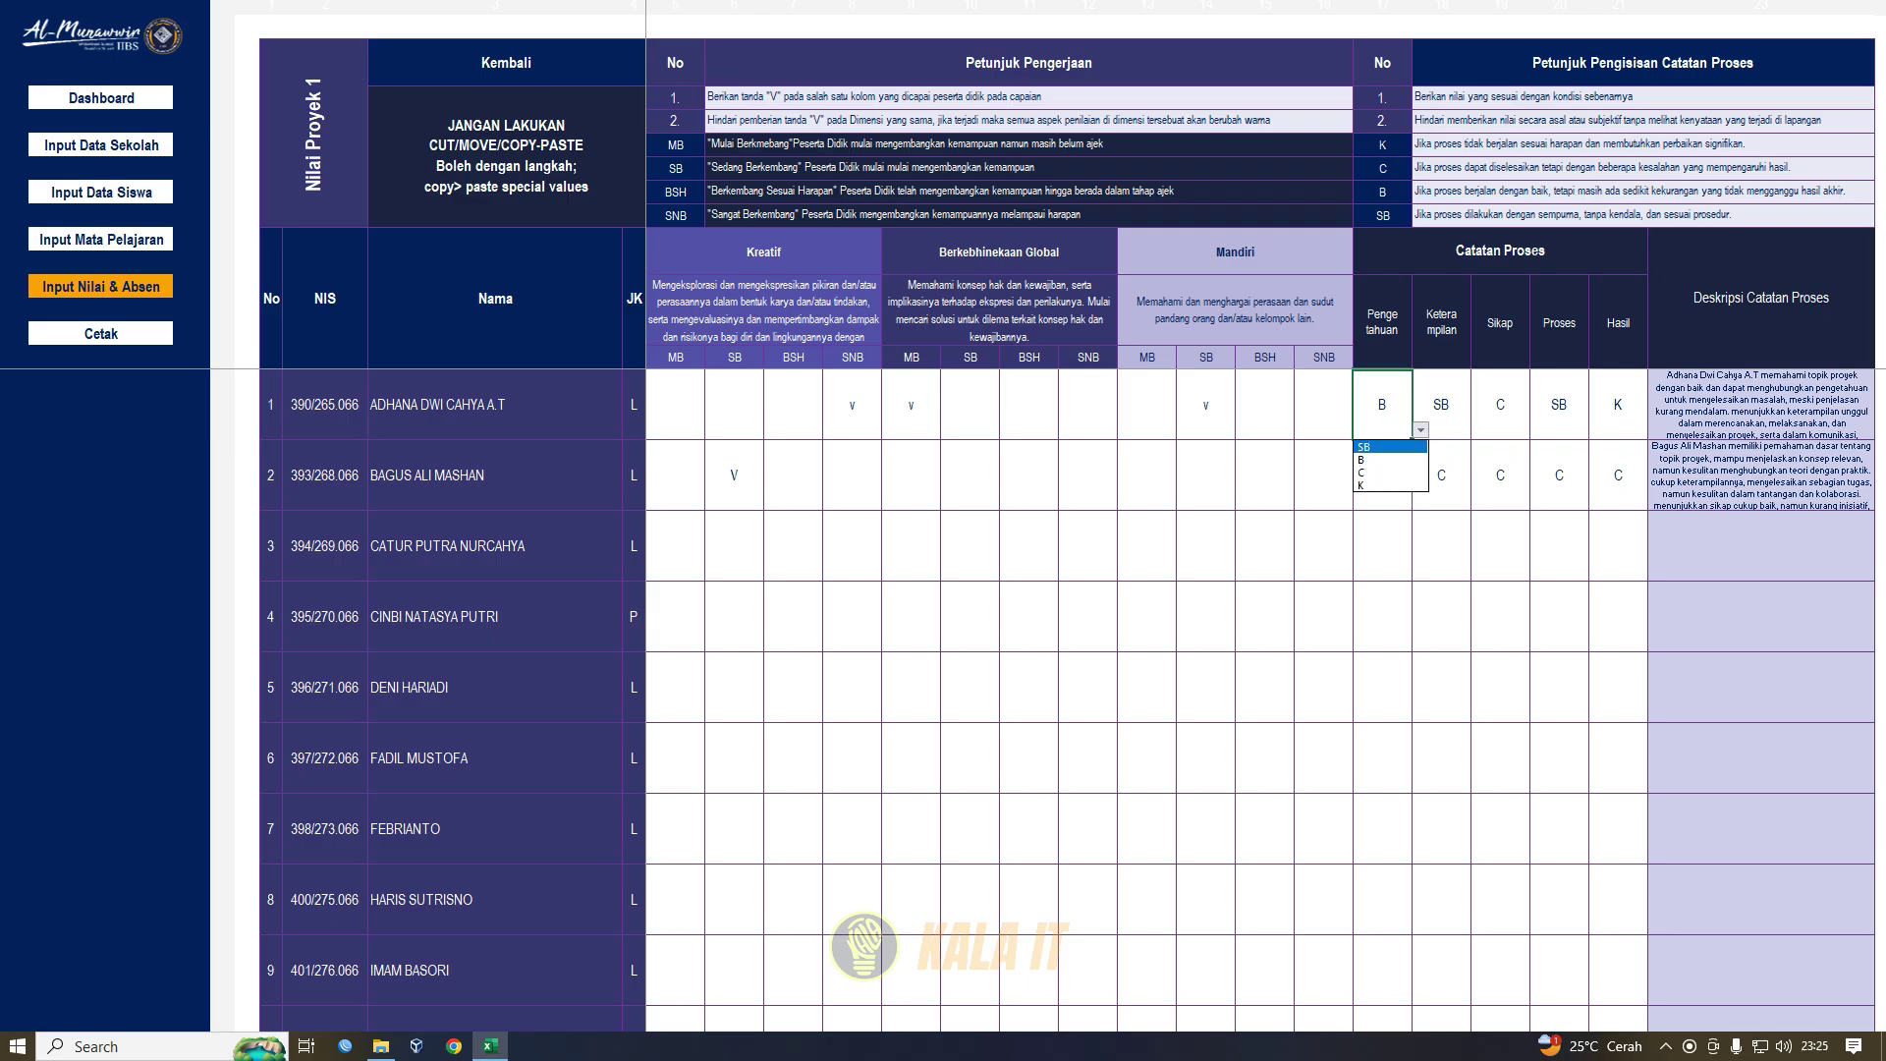
{"action": "left_click", "coordinate": [1420, 431]}
{"action": "left_click", "coordinate": [1762, 299]}
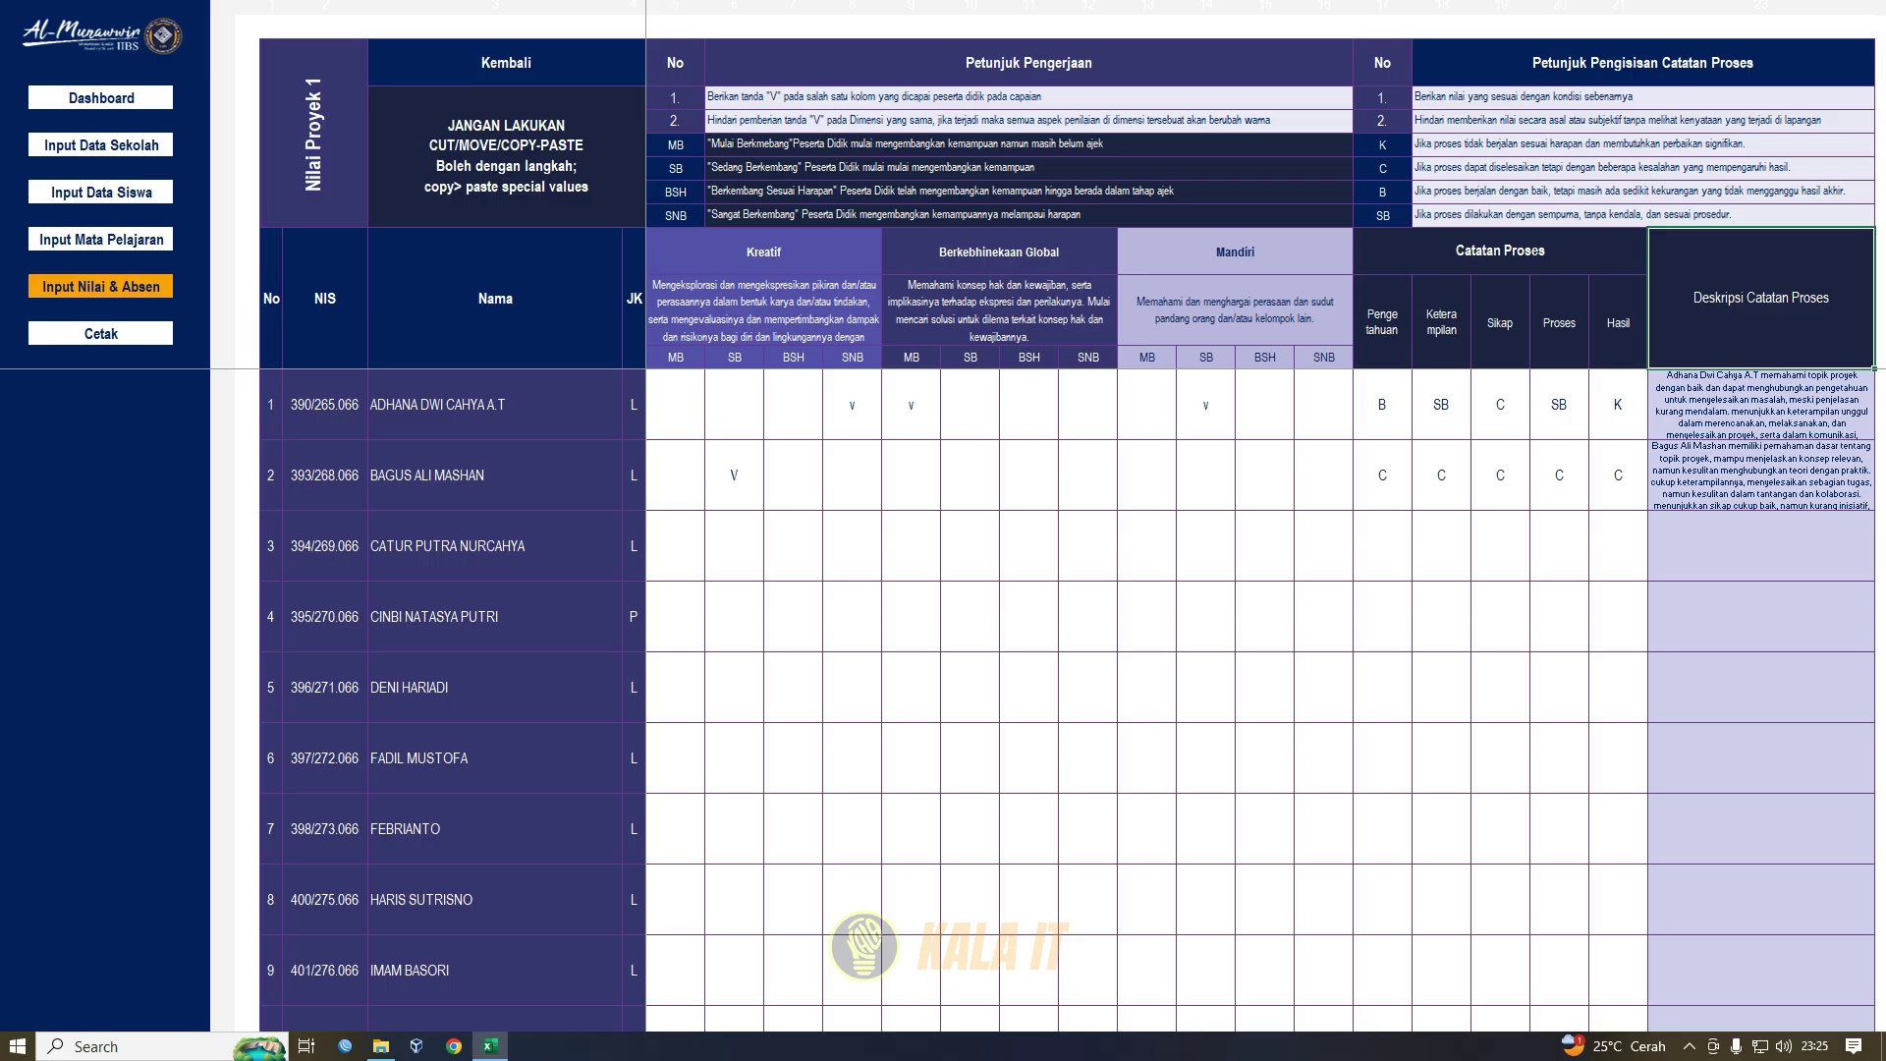
{"action": "left_click", "coordinate": [101, 287]}
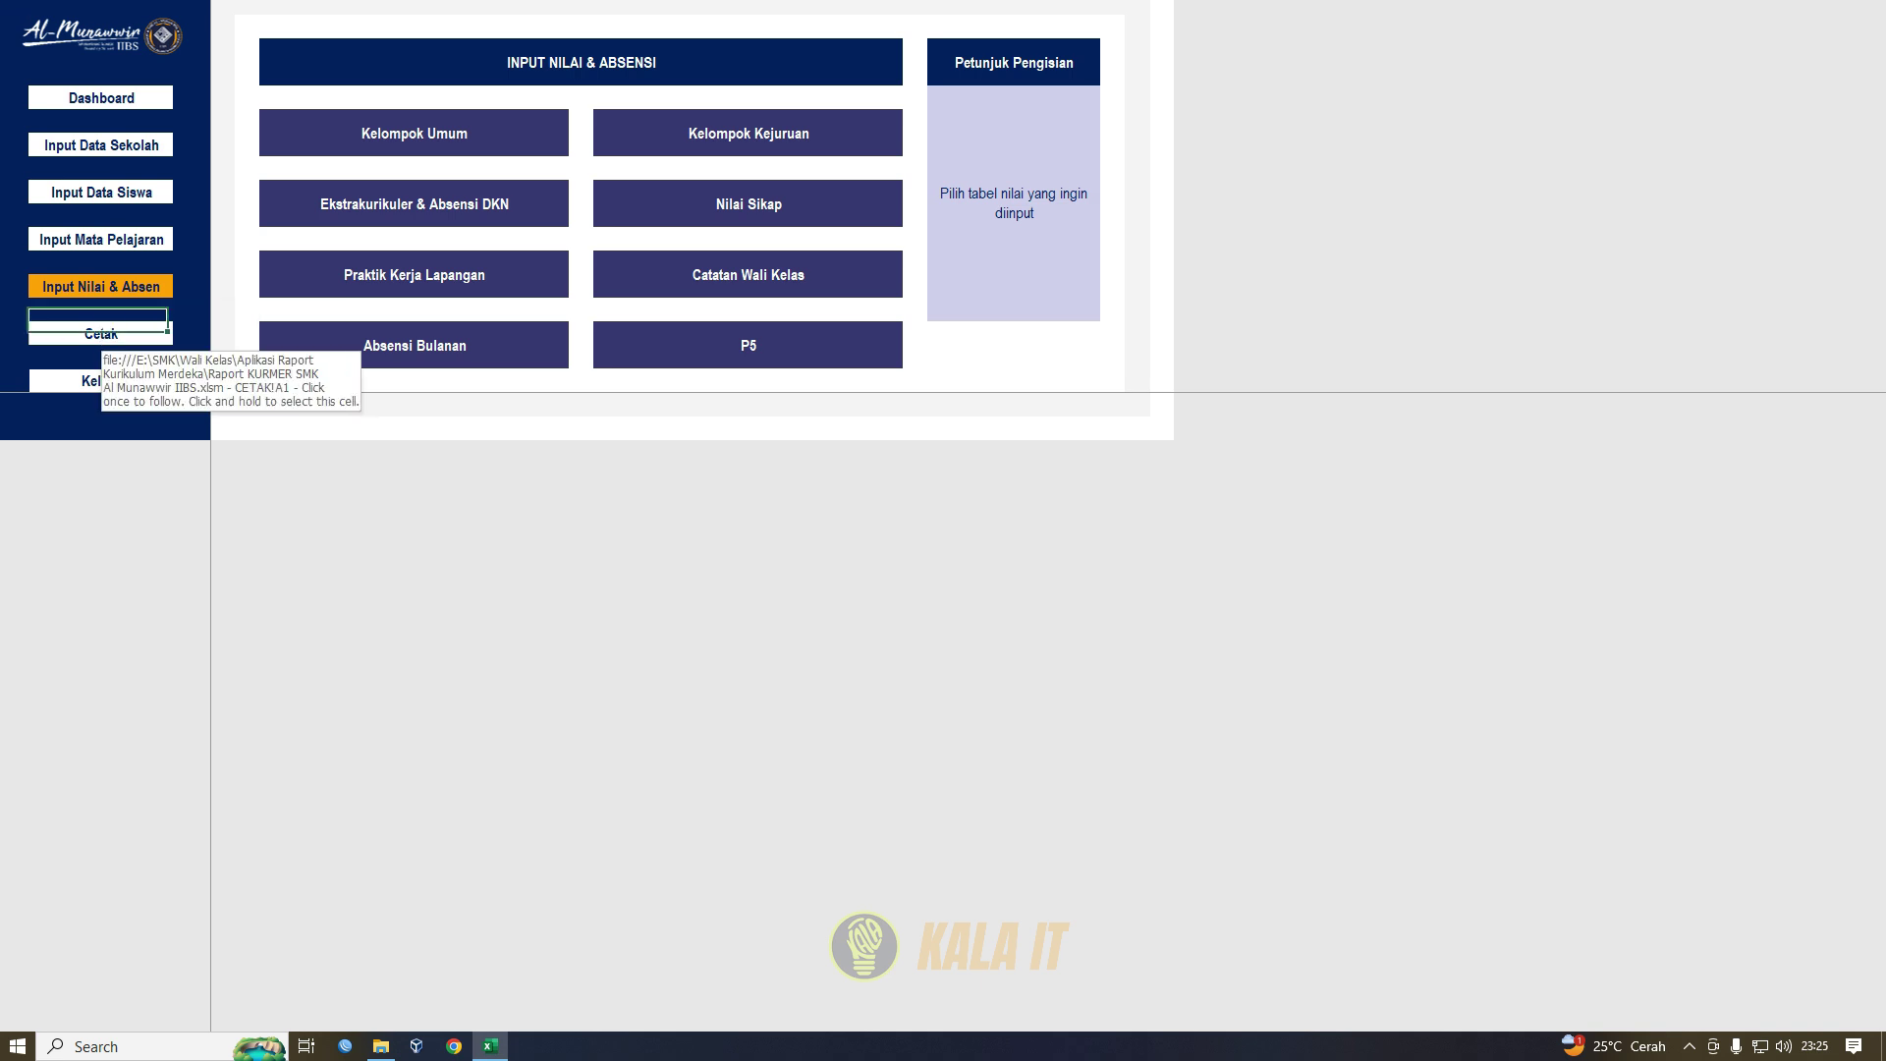
- Open the Sampul Raport cover page from the CETAK print menu
{"action": "left_click", "coordinate": [102, 334]}
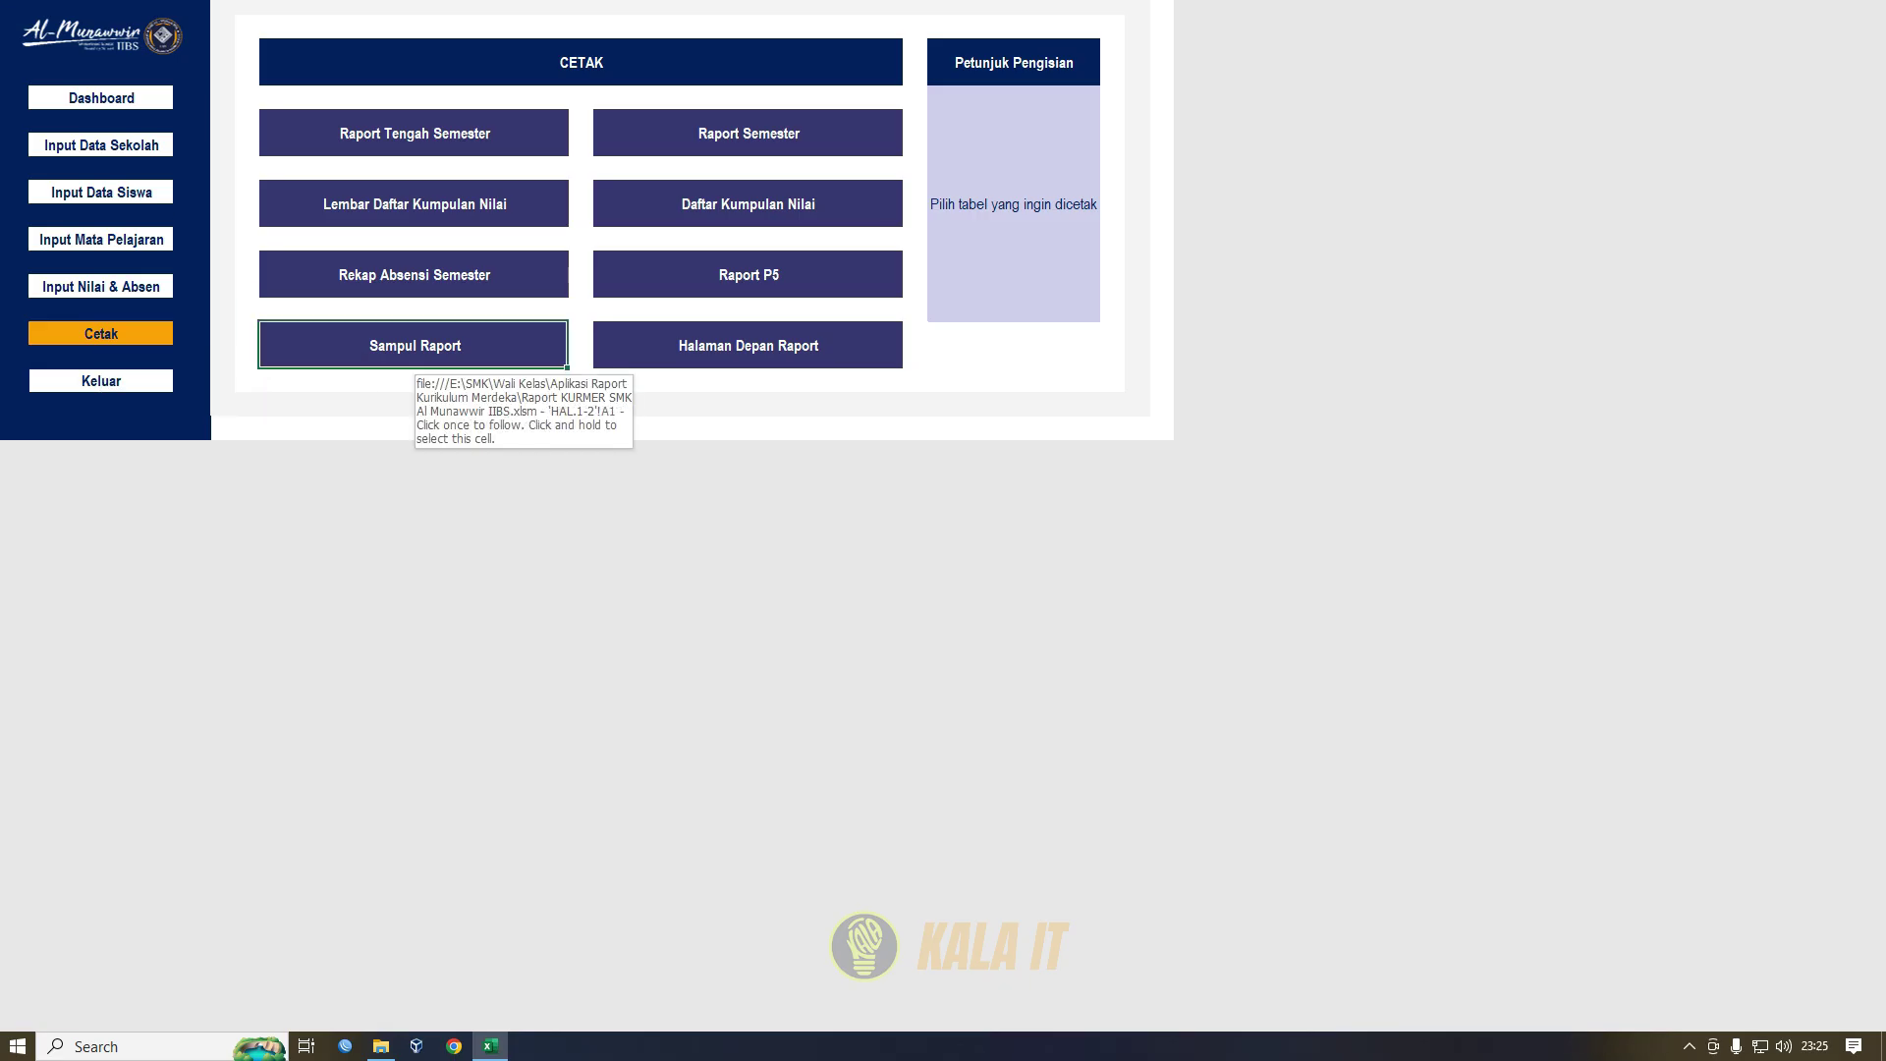
{"action": "left_click", "coordinate": [413, 354]}
{"action": "scroll", "coordinate": [1108, 712], "scroll_direction": "down", "scroll_amount": 1}
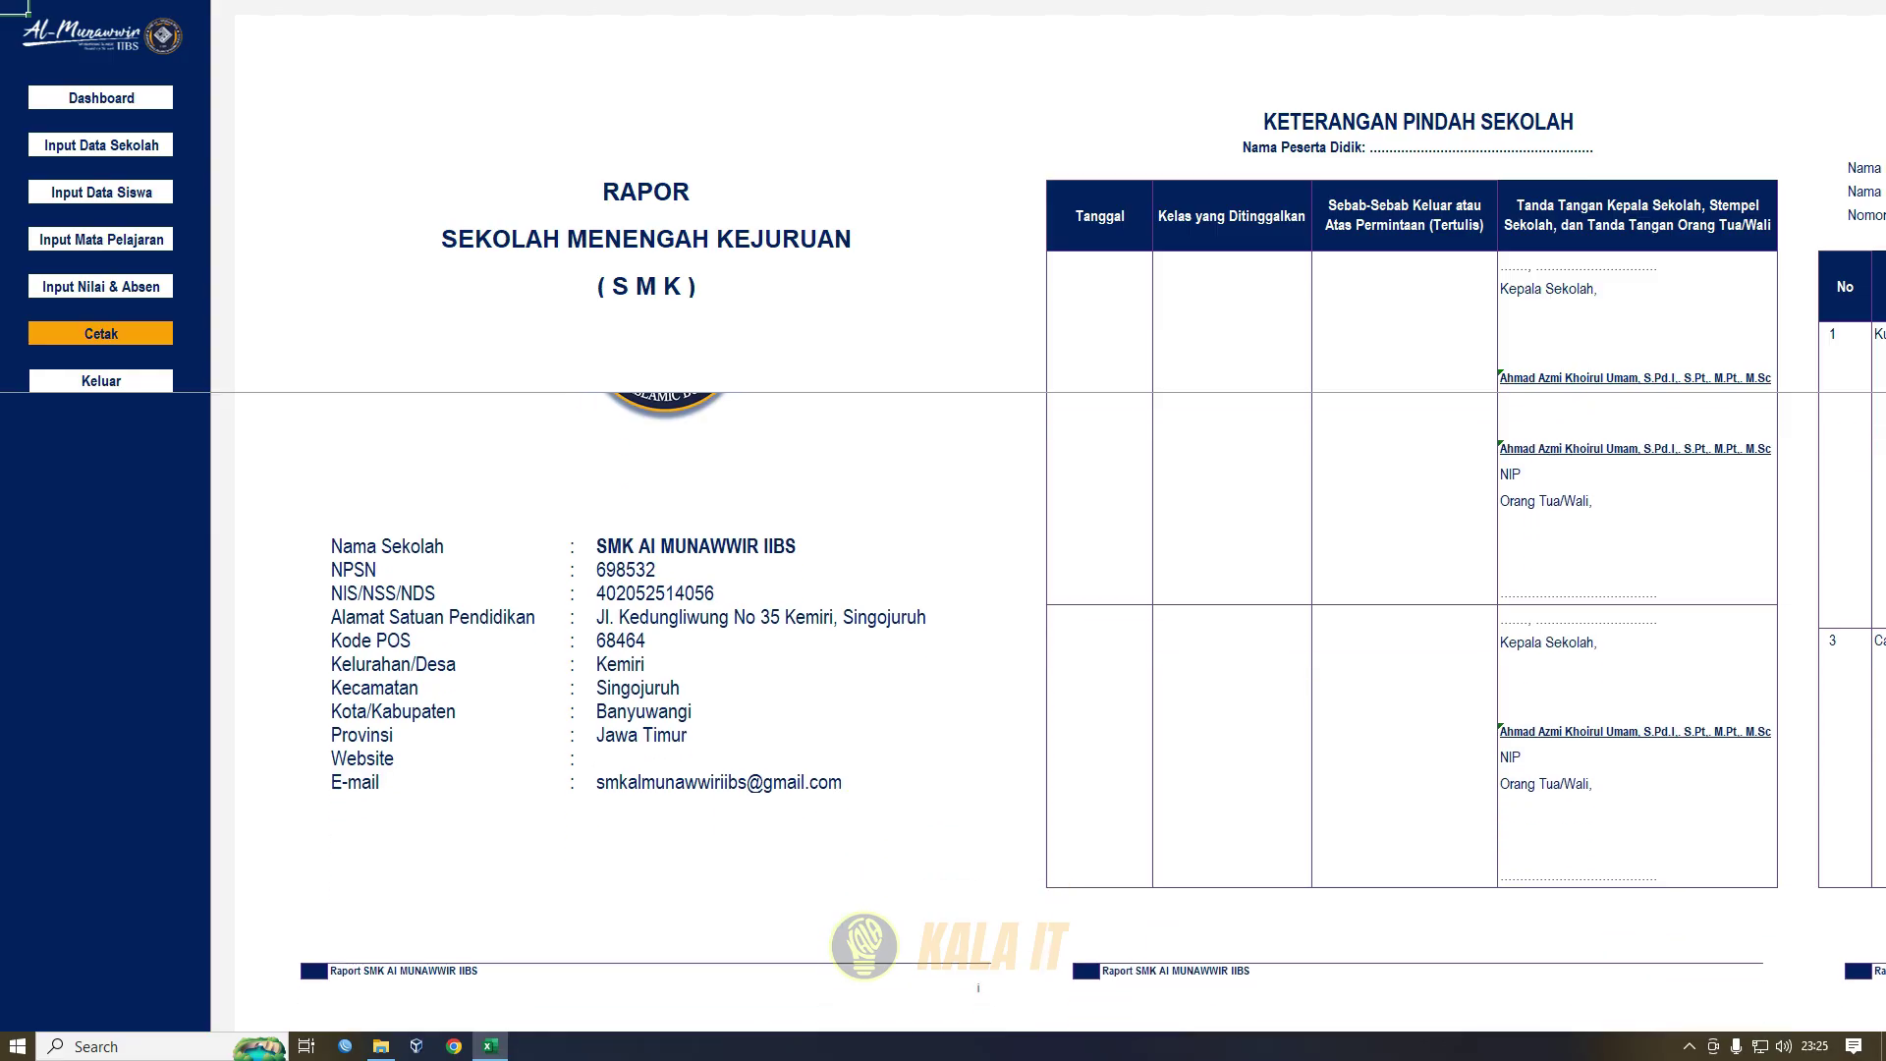
- Preview all cover-report pages for printing, through CATATAN PRESTASI, then close the preview
{"action": "key", "text": "ctrl+p"}
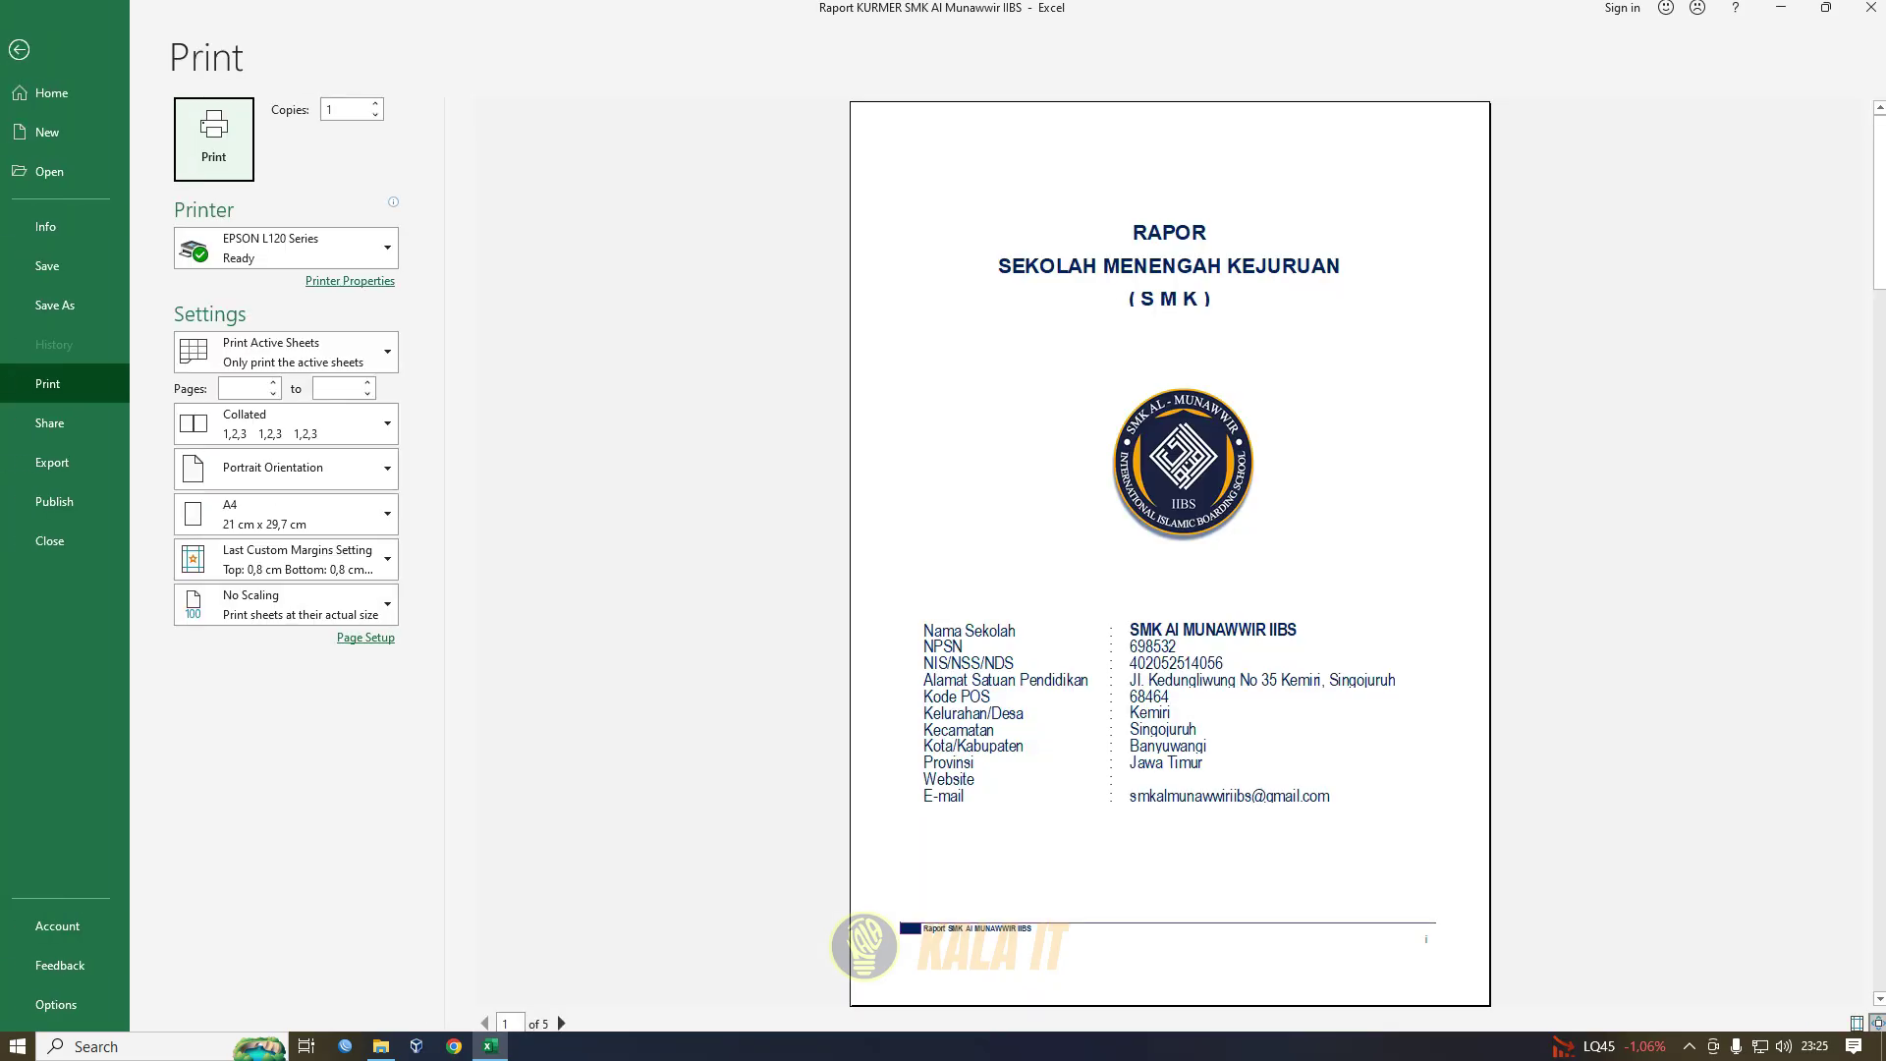
{"action": "left_click", "coordinate": [561, 1023]}
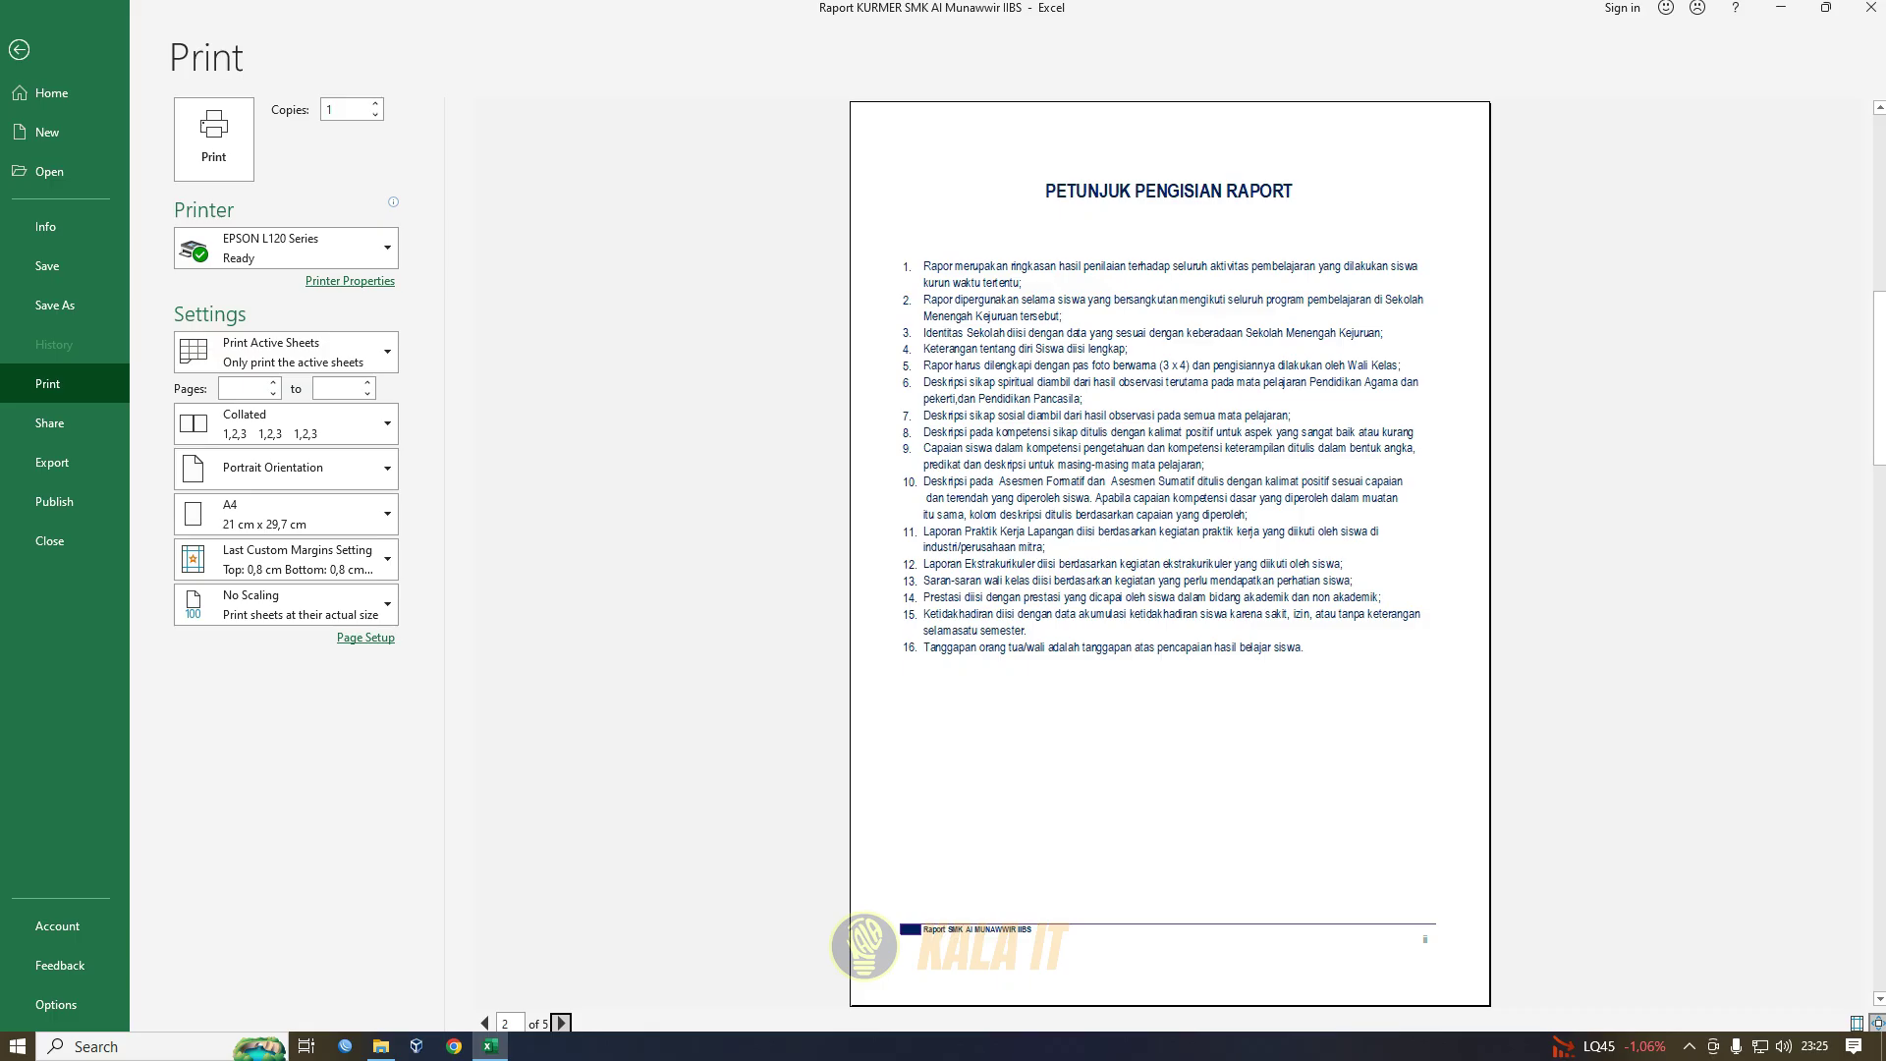
{"action": "left_click", "coordinate": [561, 1023]}
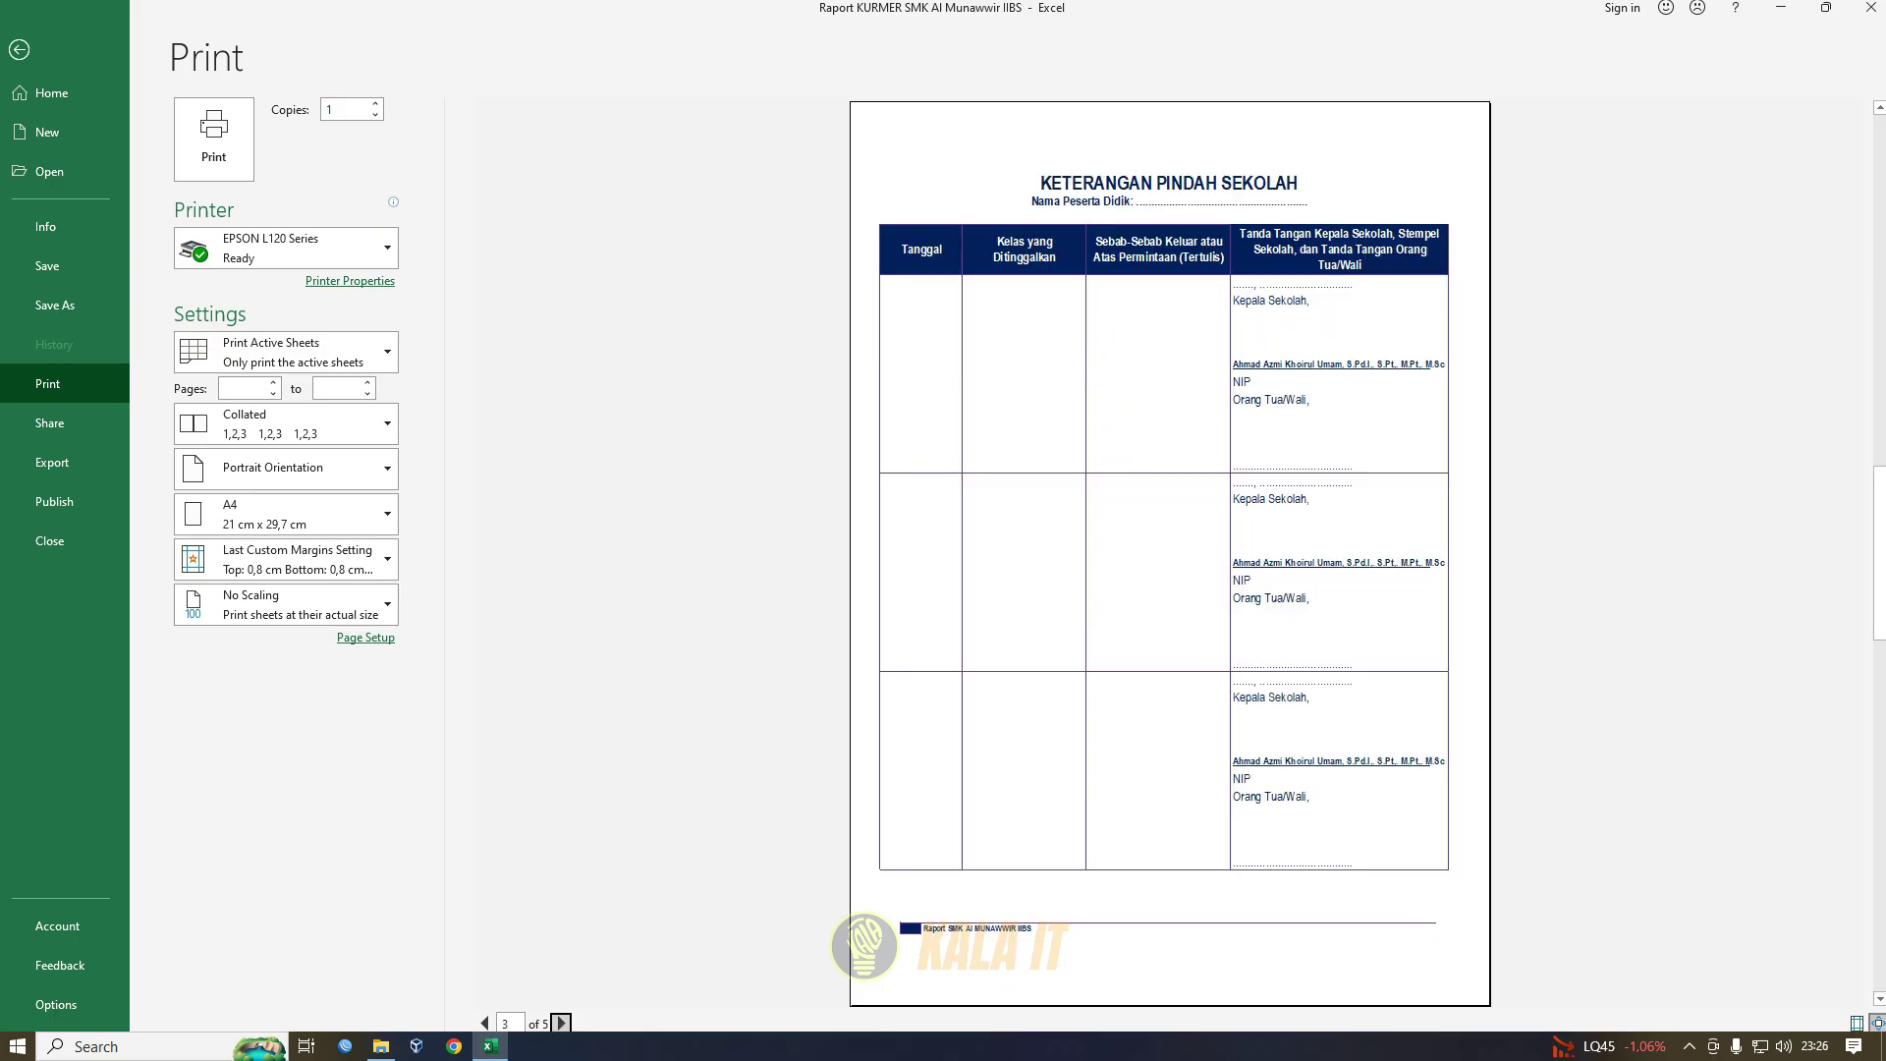
{"action": "left_click", "coordinate": [561, 1022]}
{"action": "left_click", "coordinate": [561, 1023]}
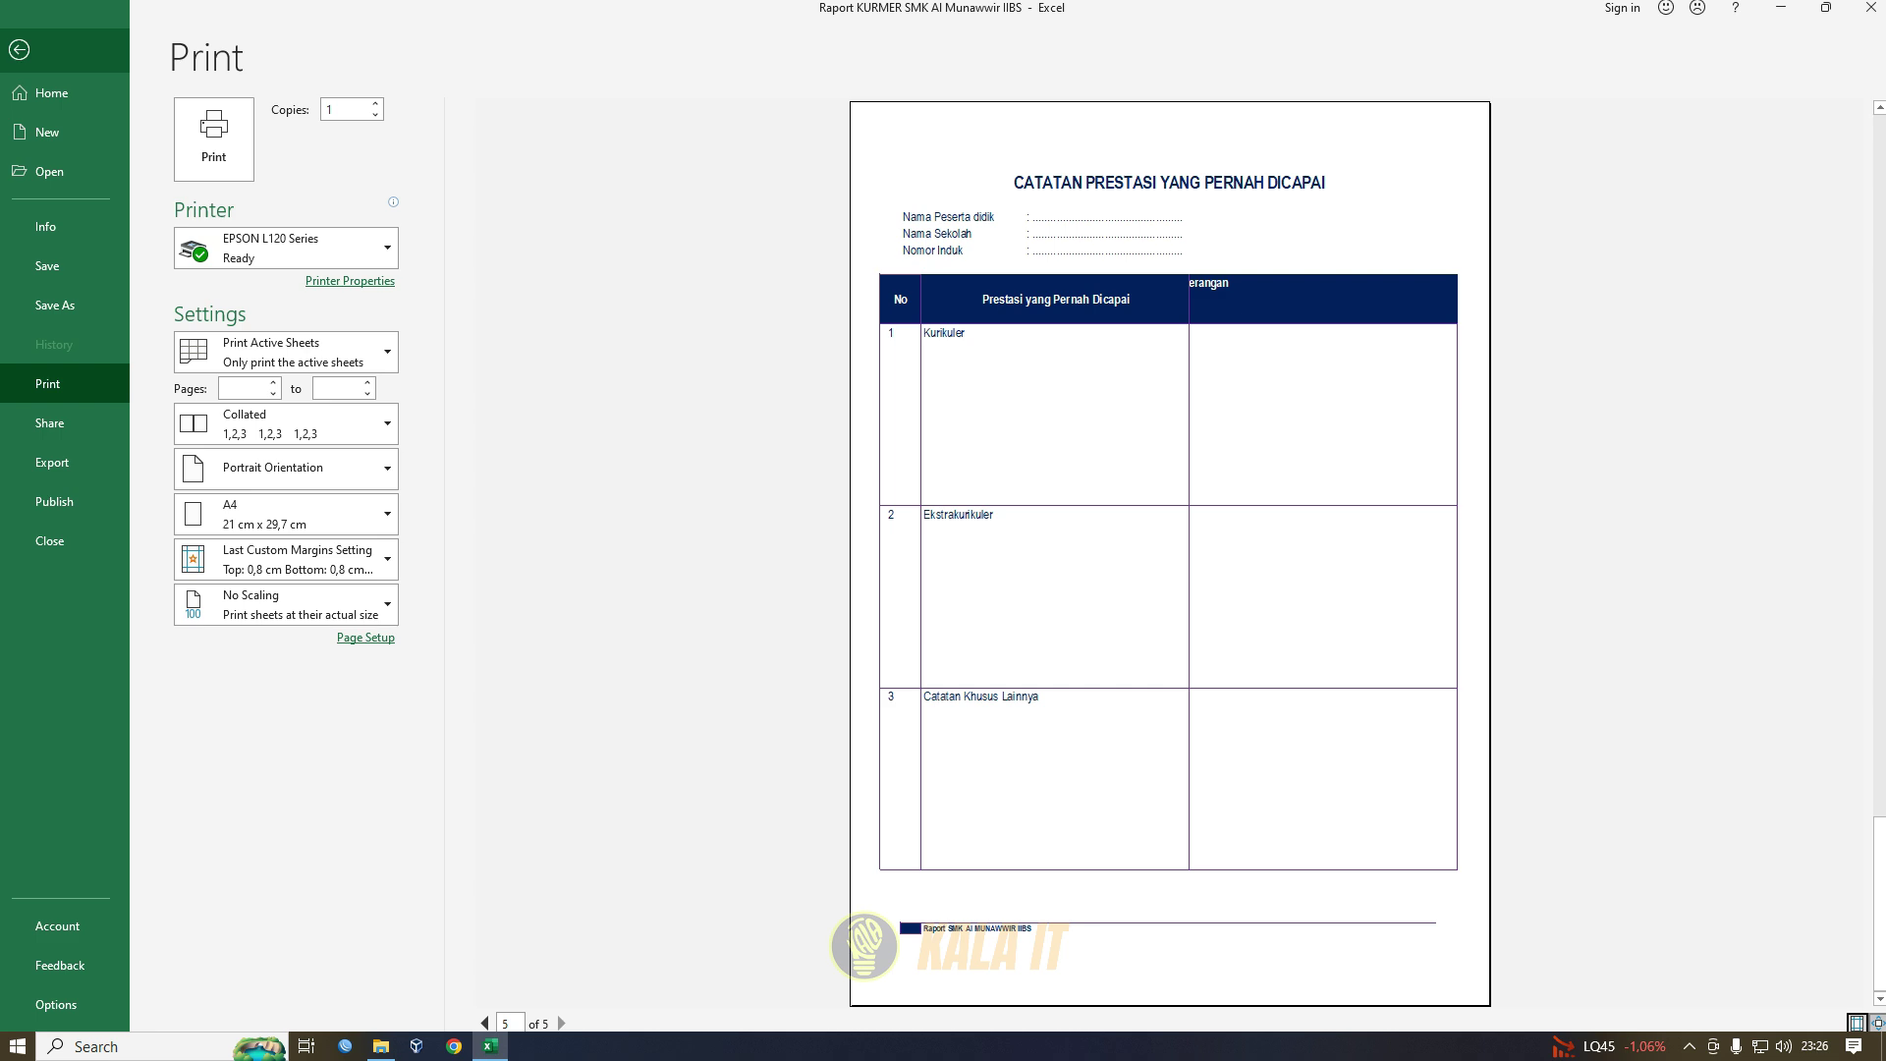
{"action": "left_click", "coordinate": [20, 50]}
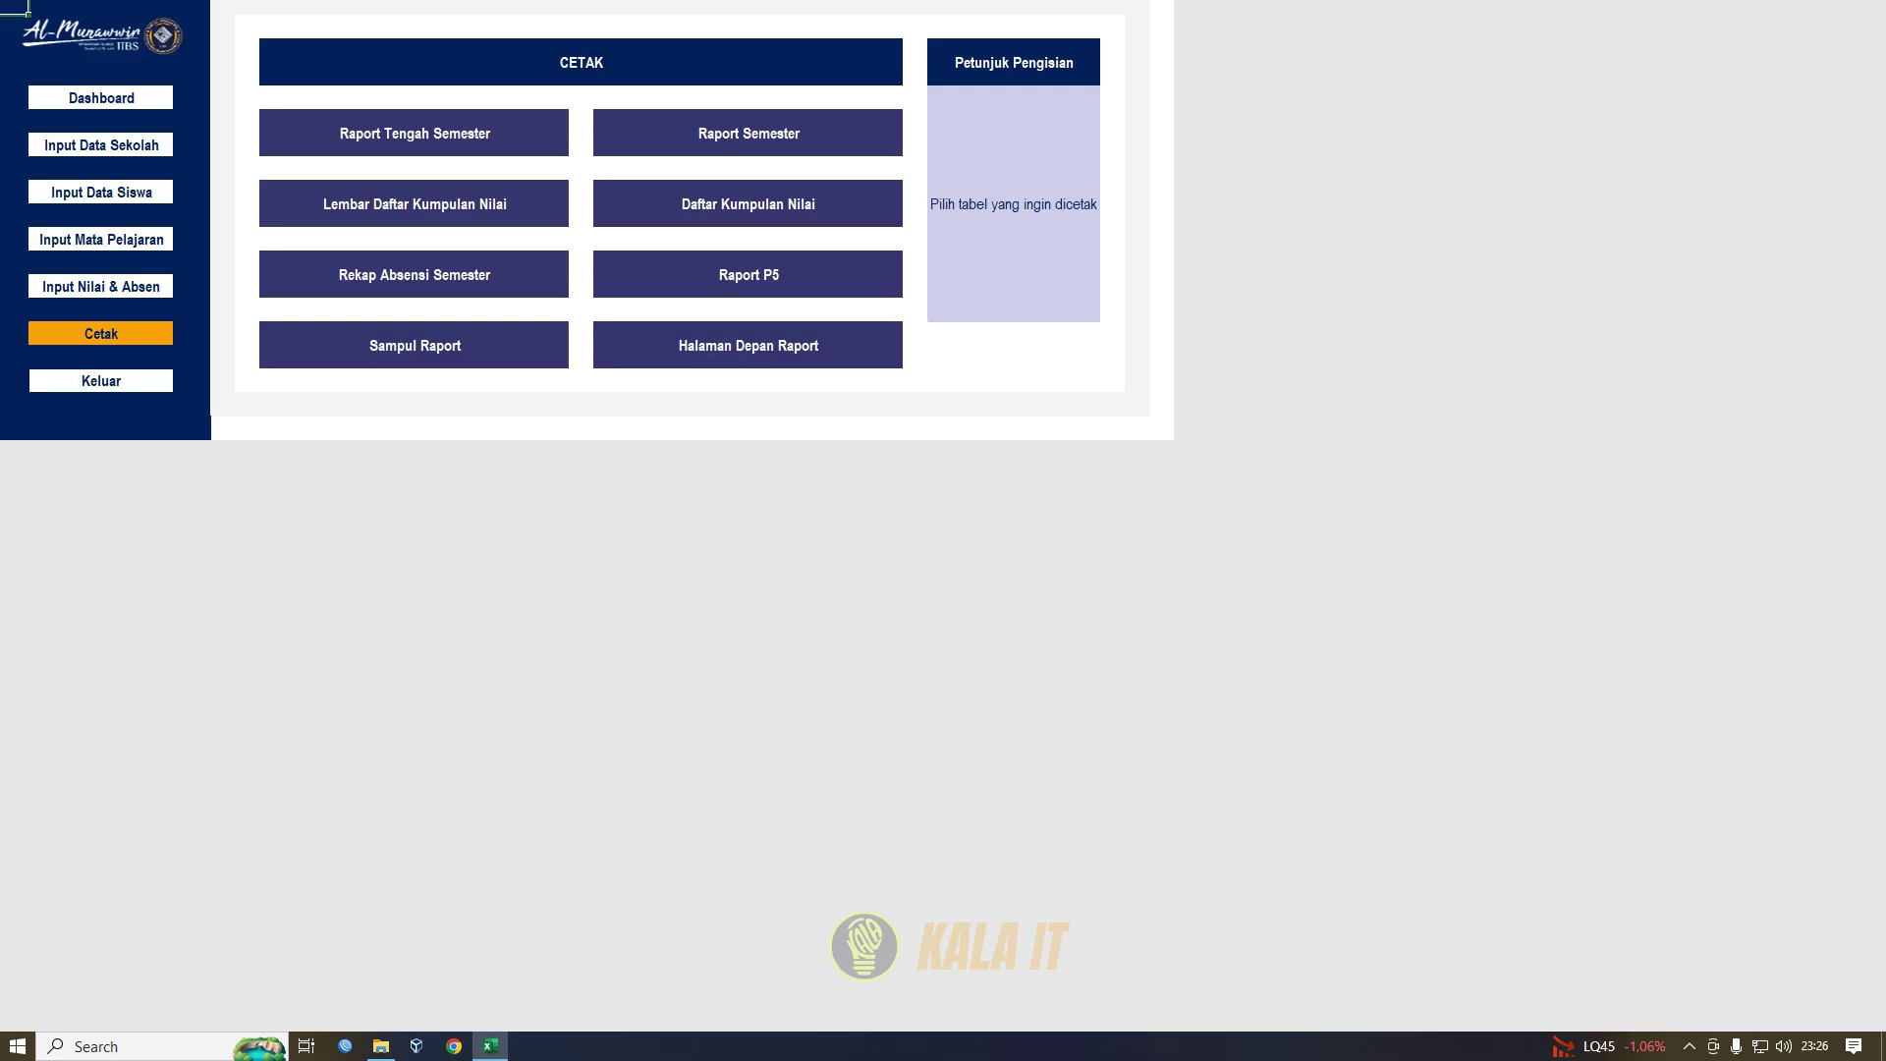
{"action": "left_click", "coordinate": [749, 346]}
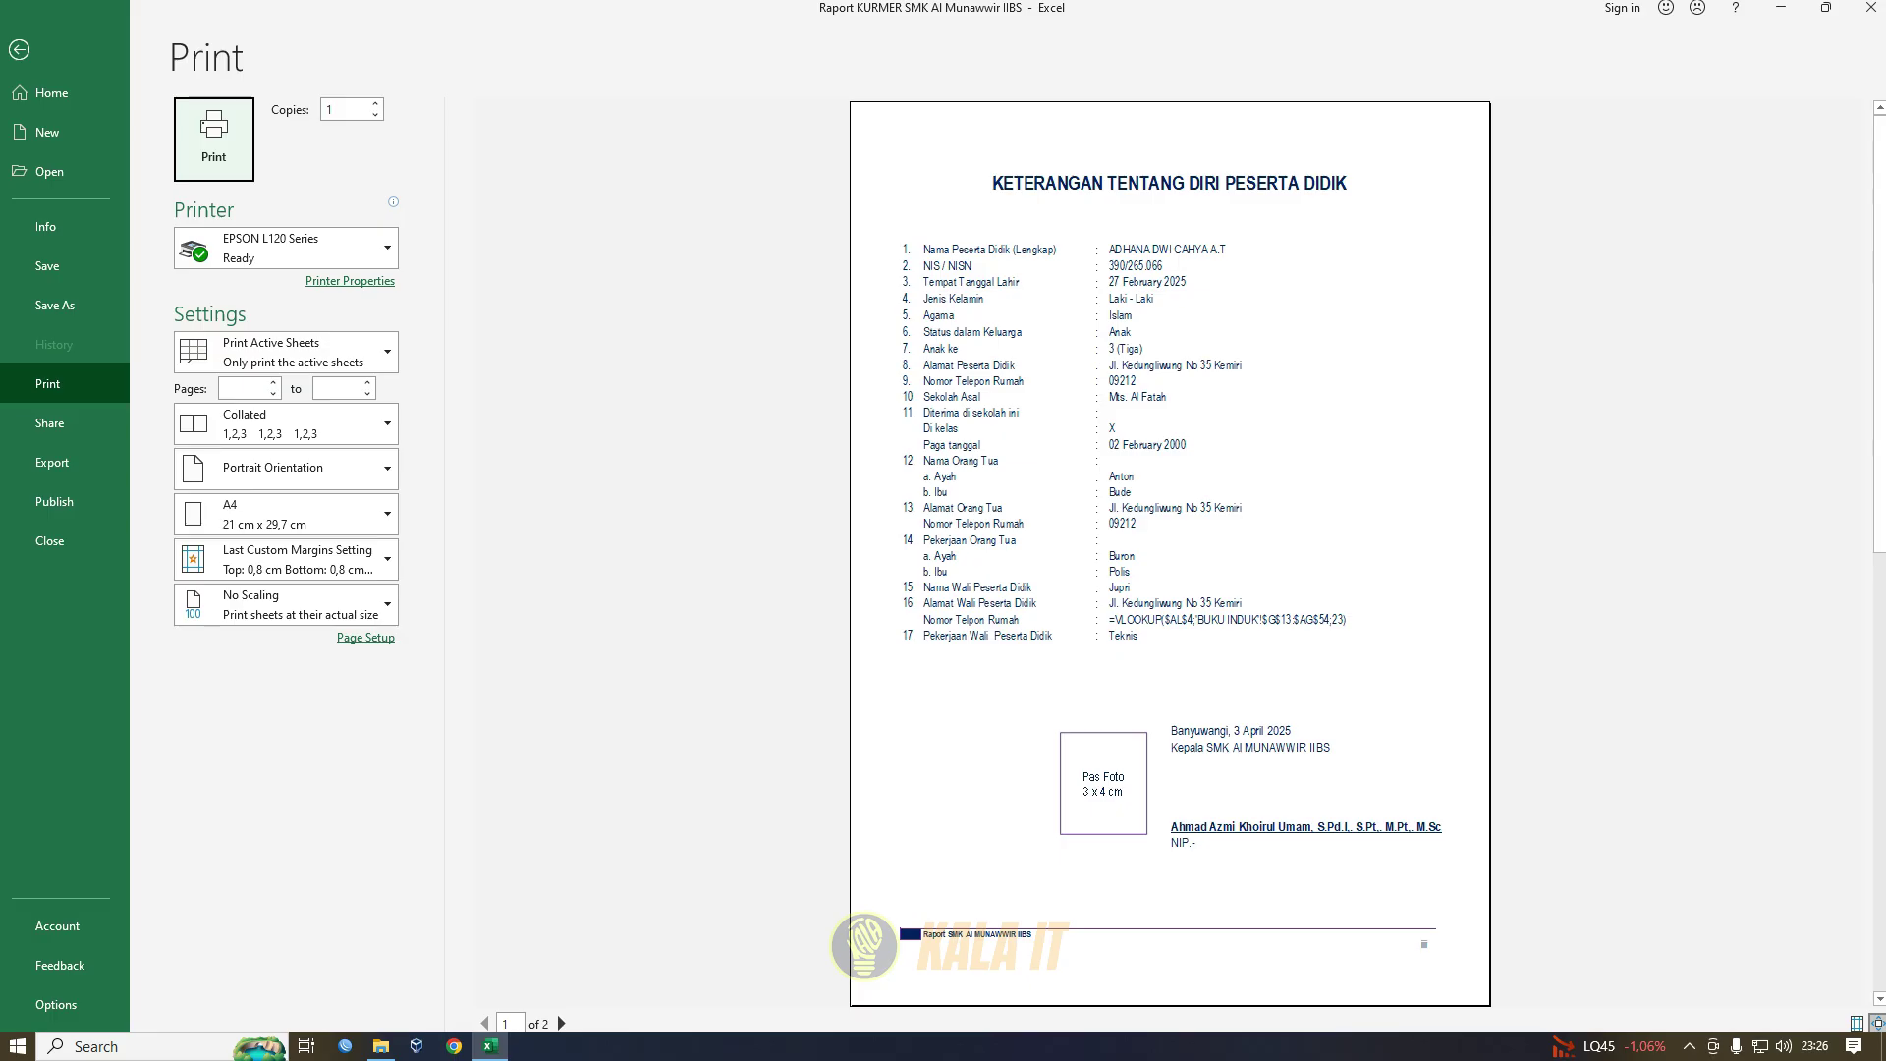
{"action": "left_click", "coordinate": [561, 1022]}
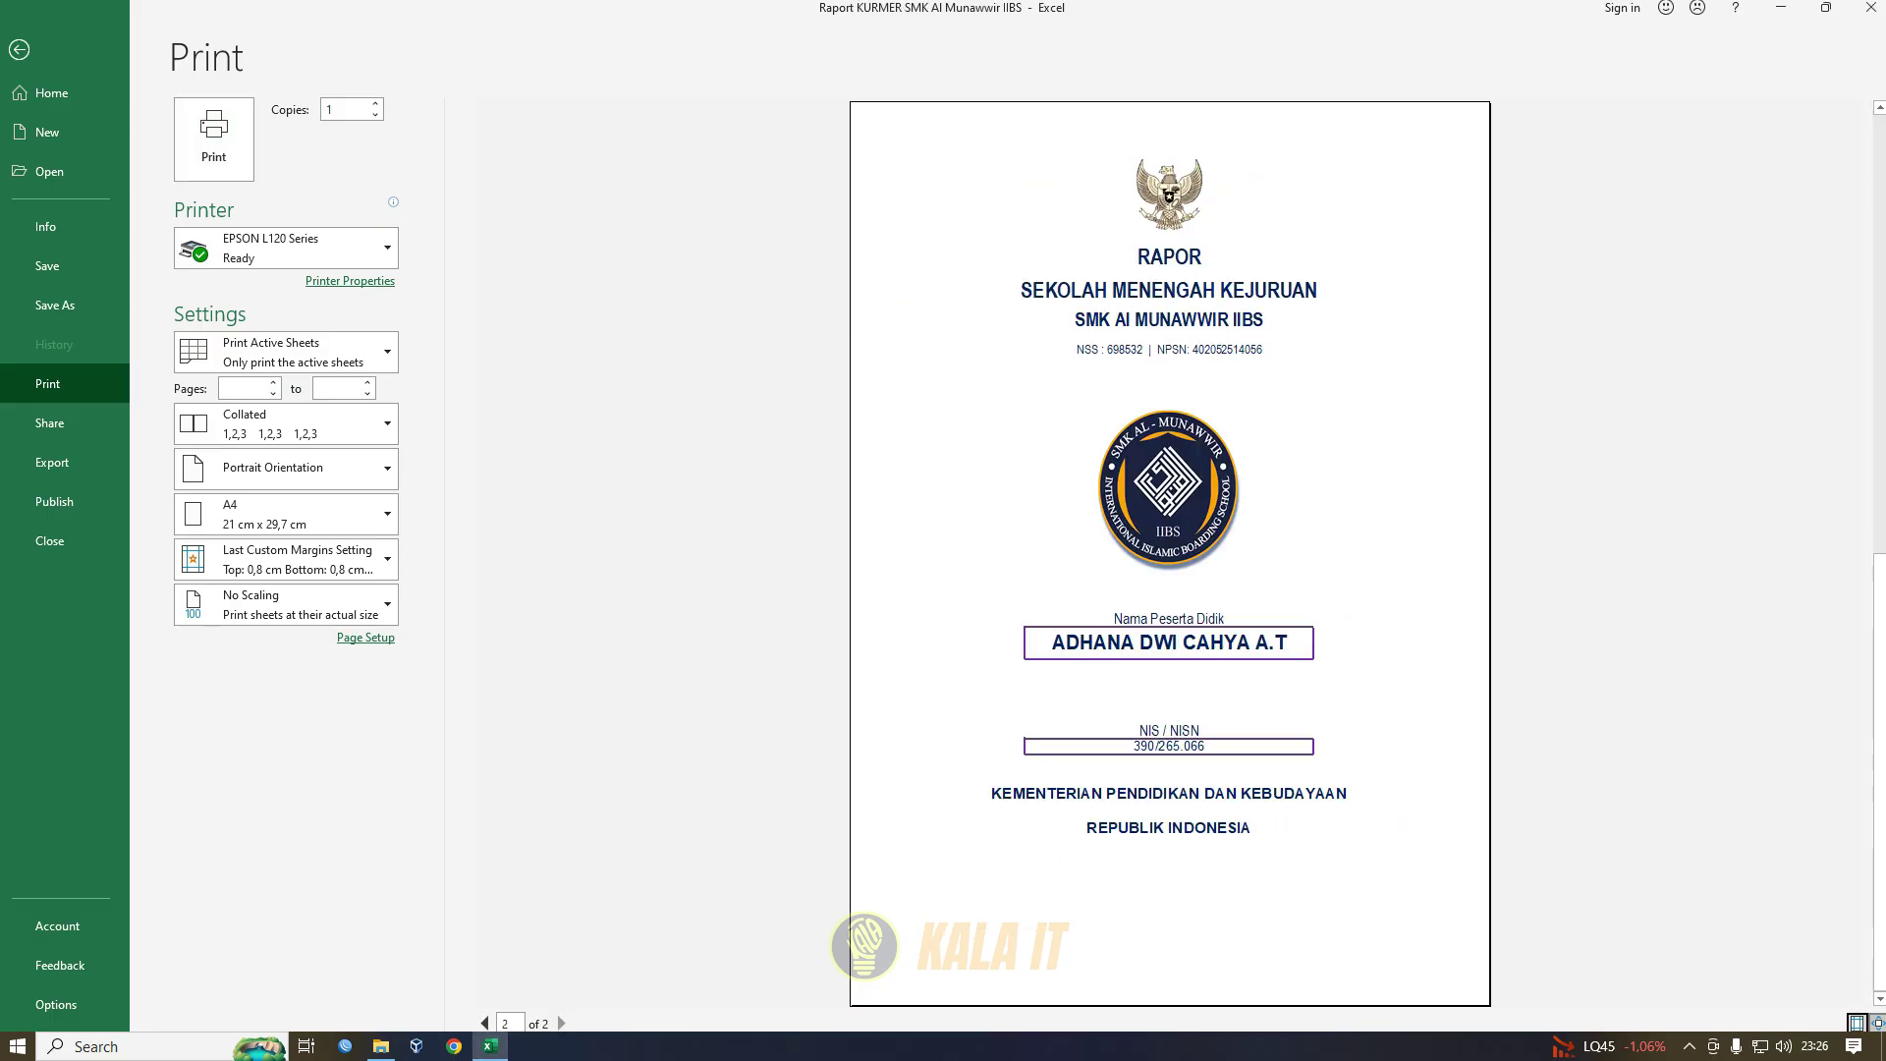
{"action": "left_click", "coordinate": [486, 1022]}
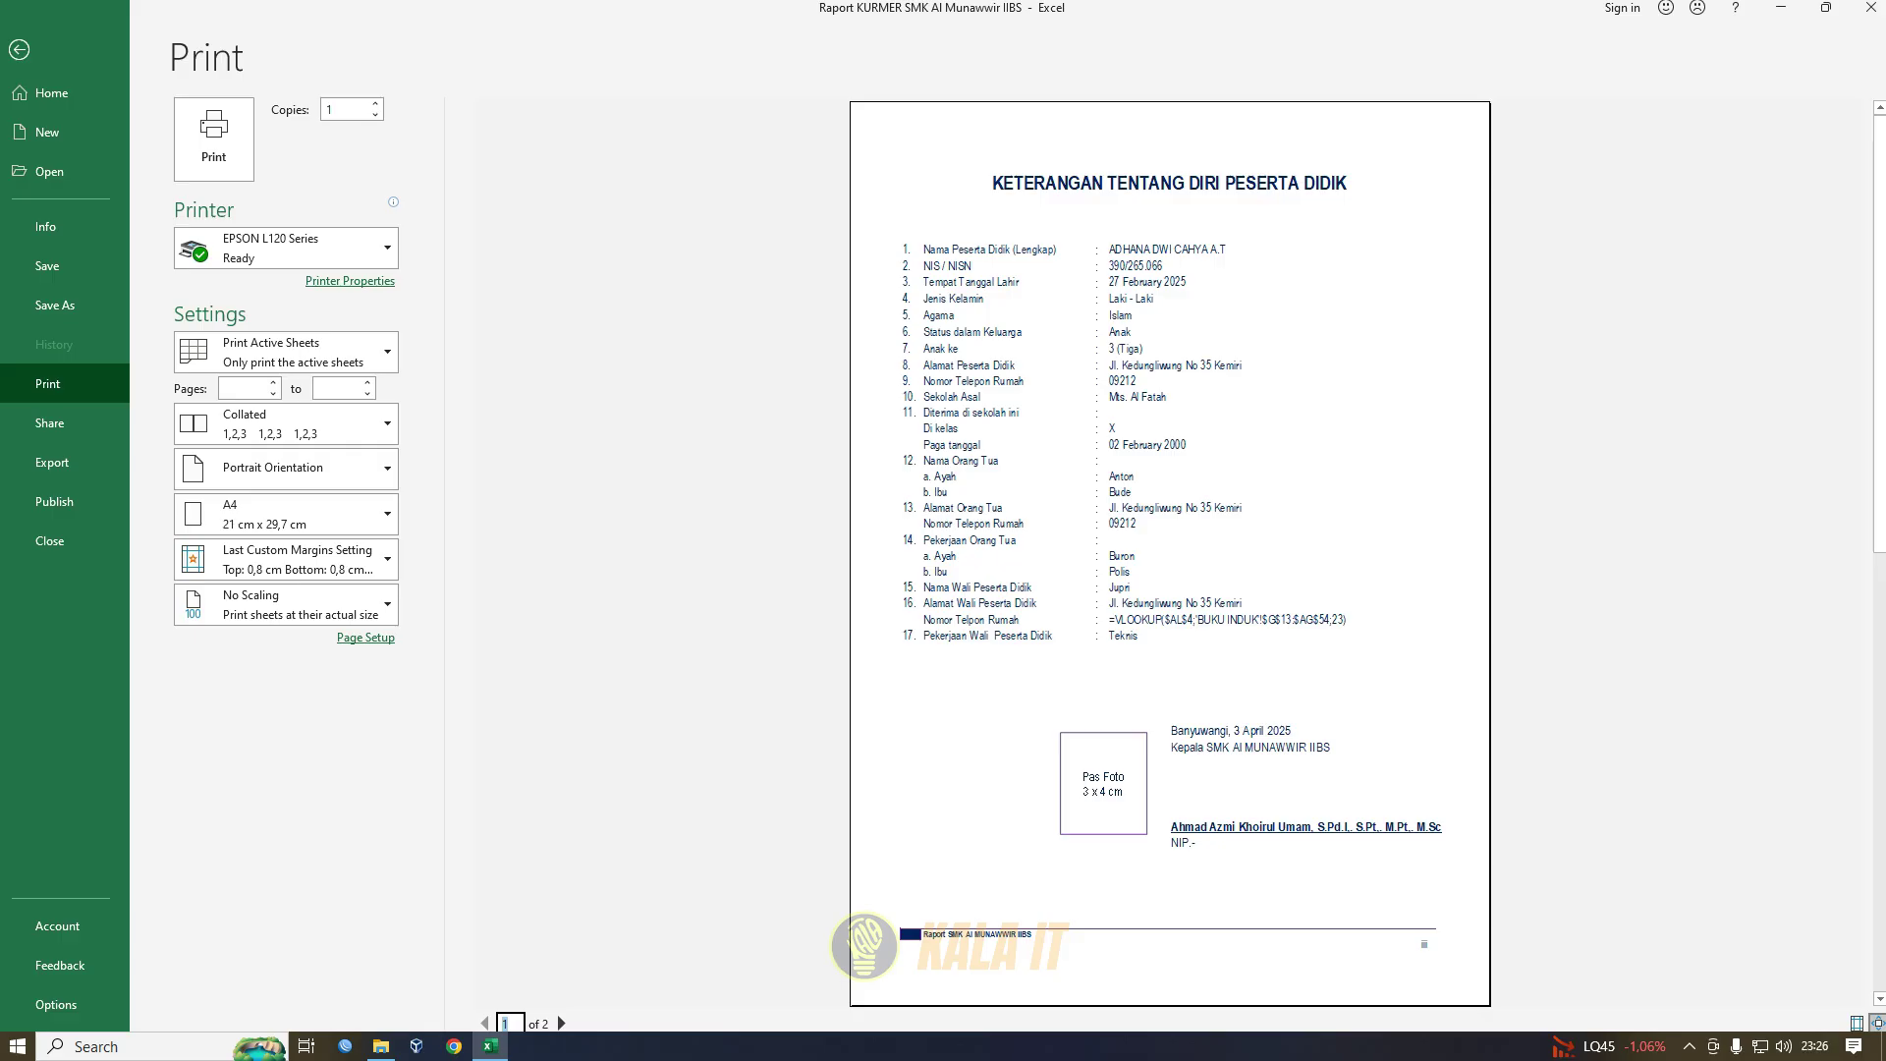
{"action": "left_click", "coordinate": [19, 49]}
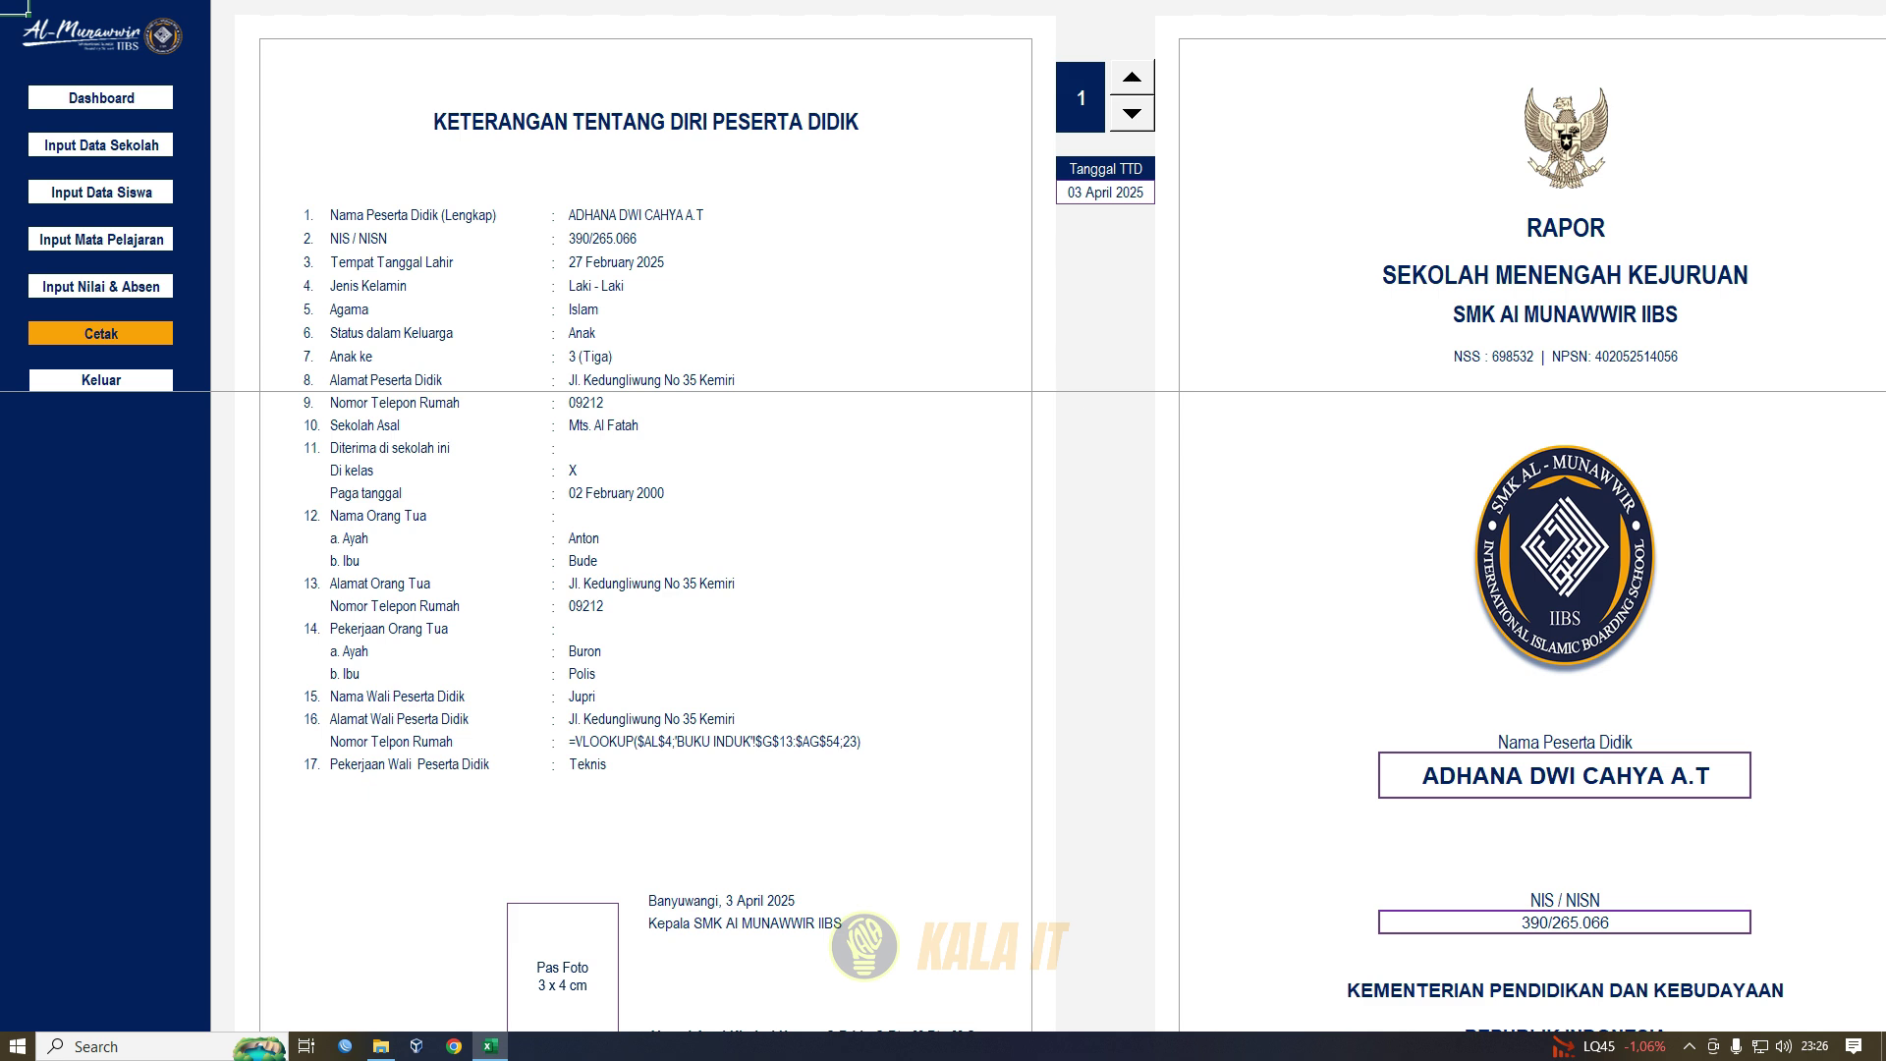
{"action": "left_click", "coordinate": [98, 334]}
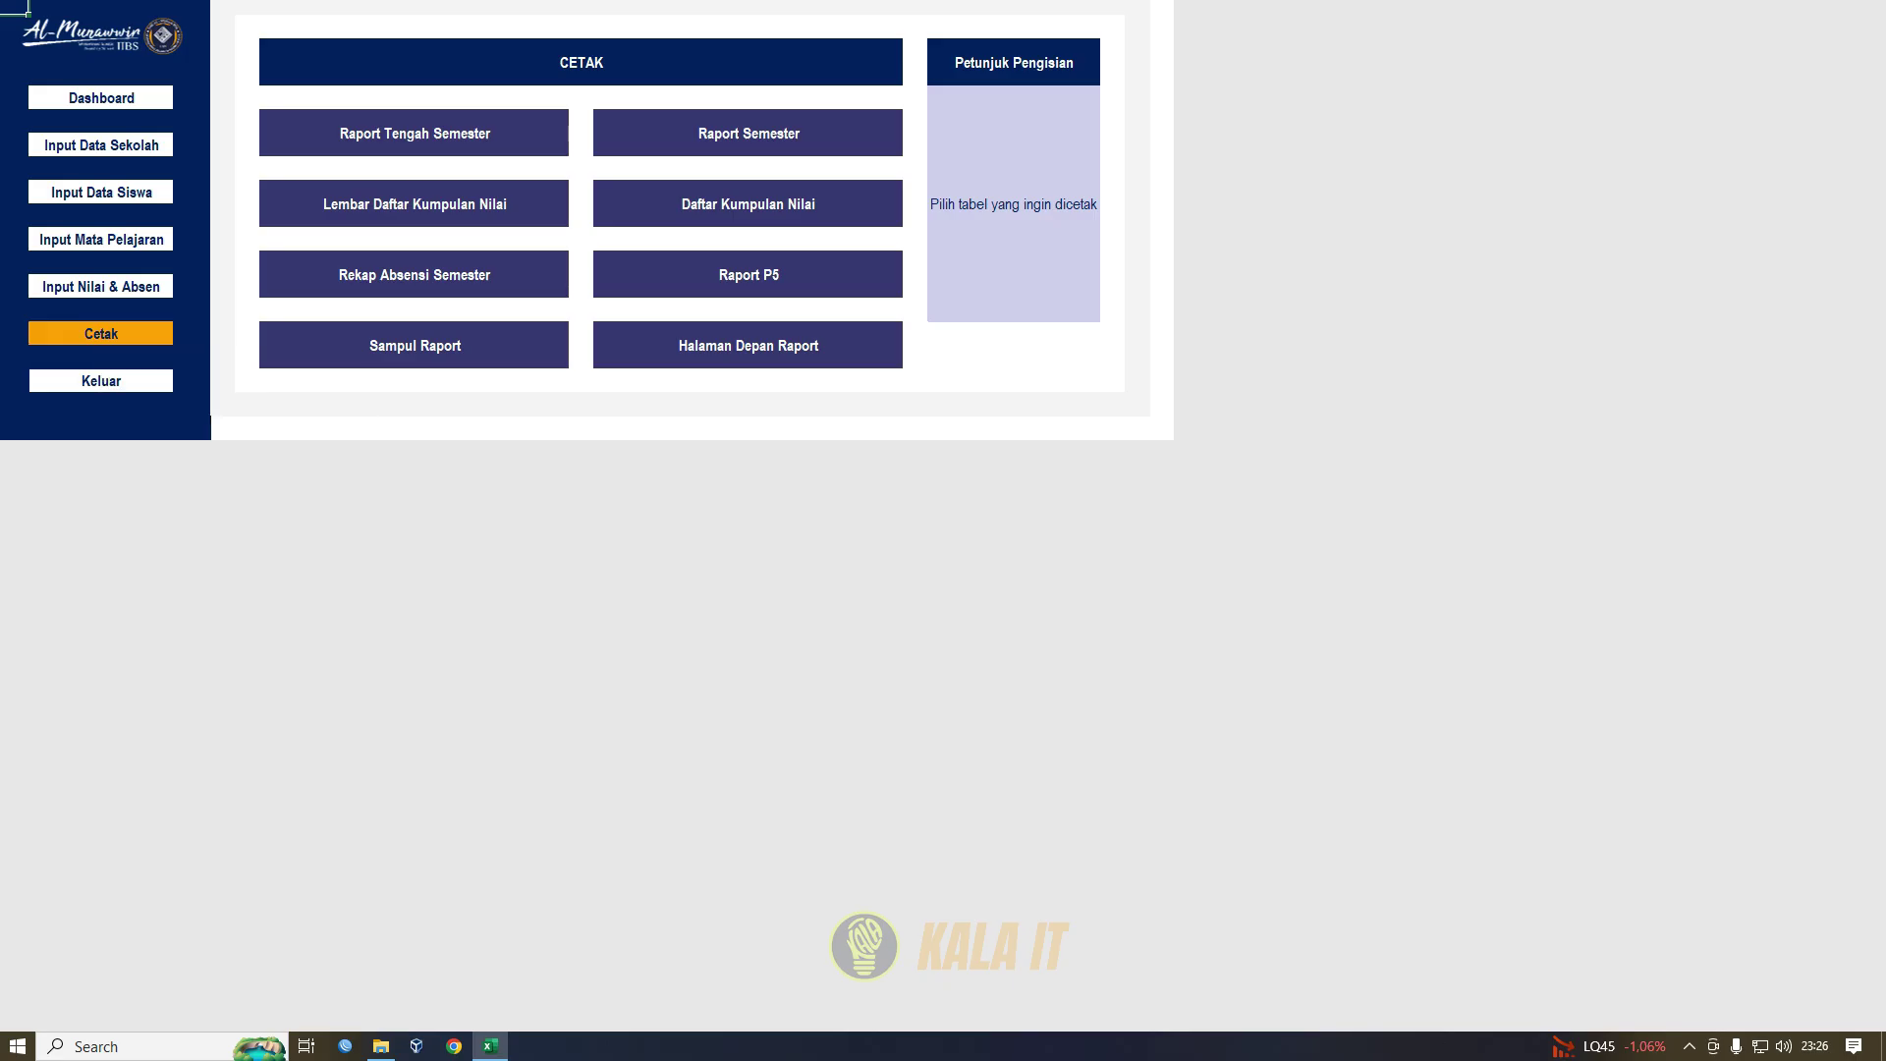
- Open Raport Tengah Semester and preview its two print pages
{"action": "left_click", "coordinate": [415, 138]}
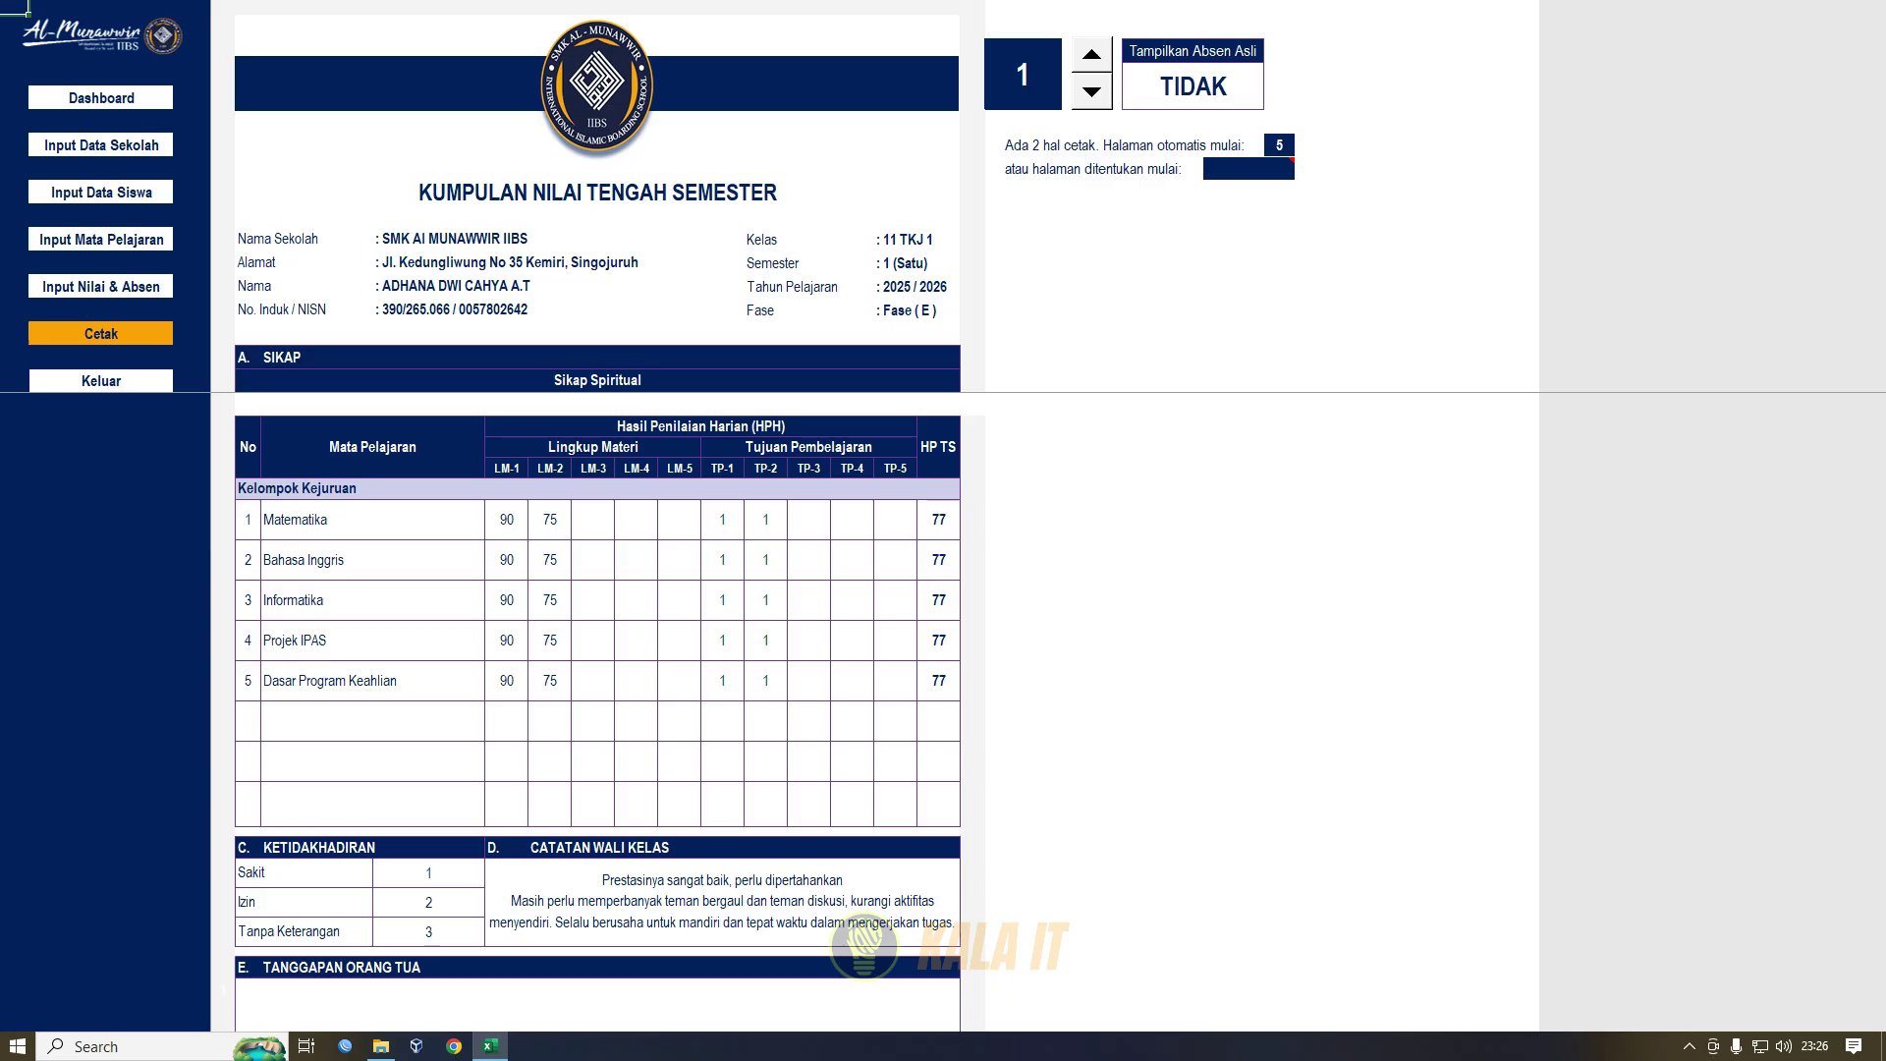
{"action": "key", "text": "ctrl+p"}
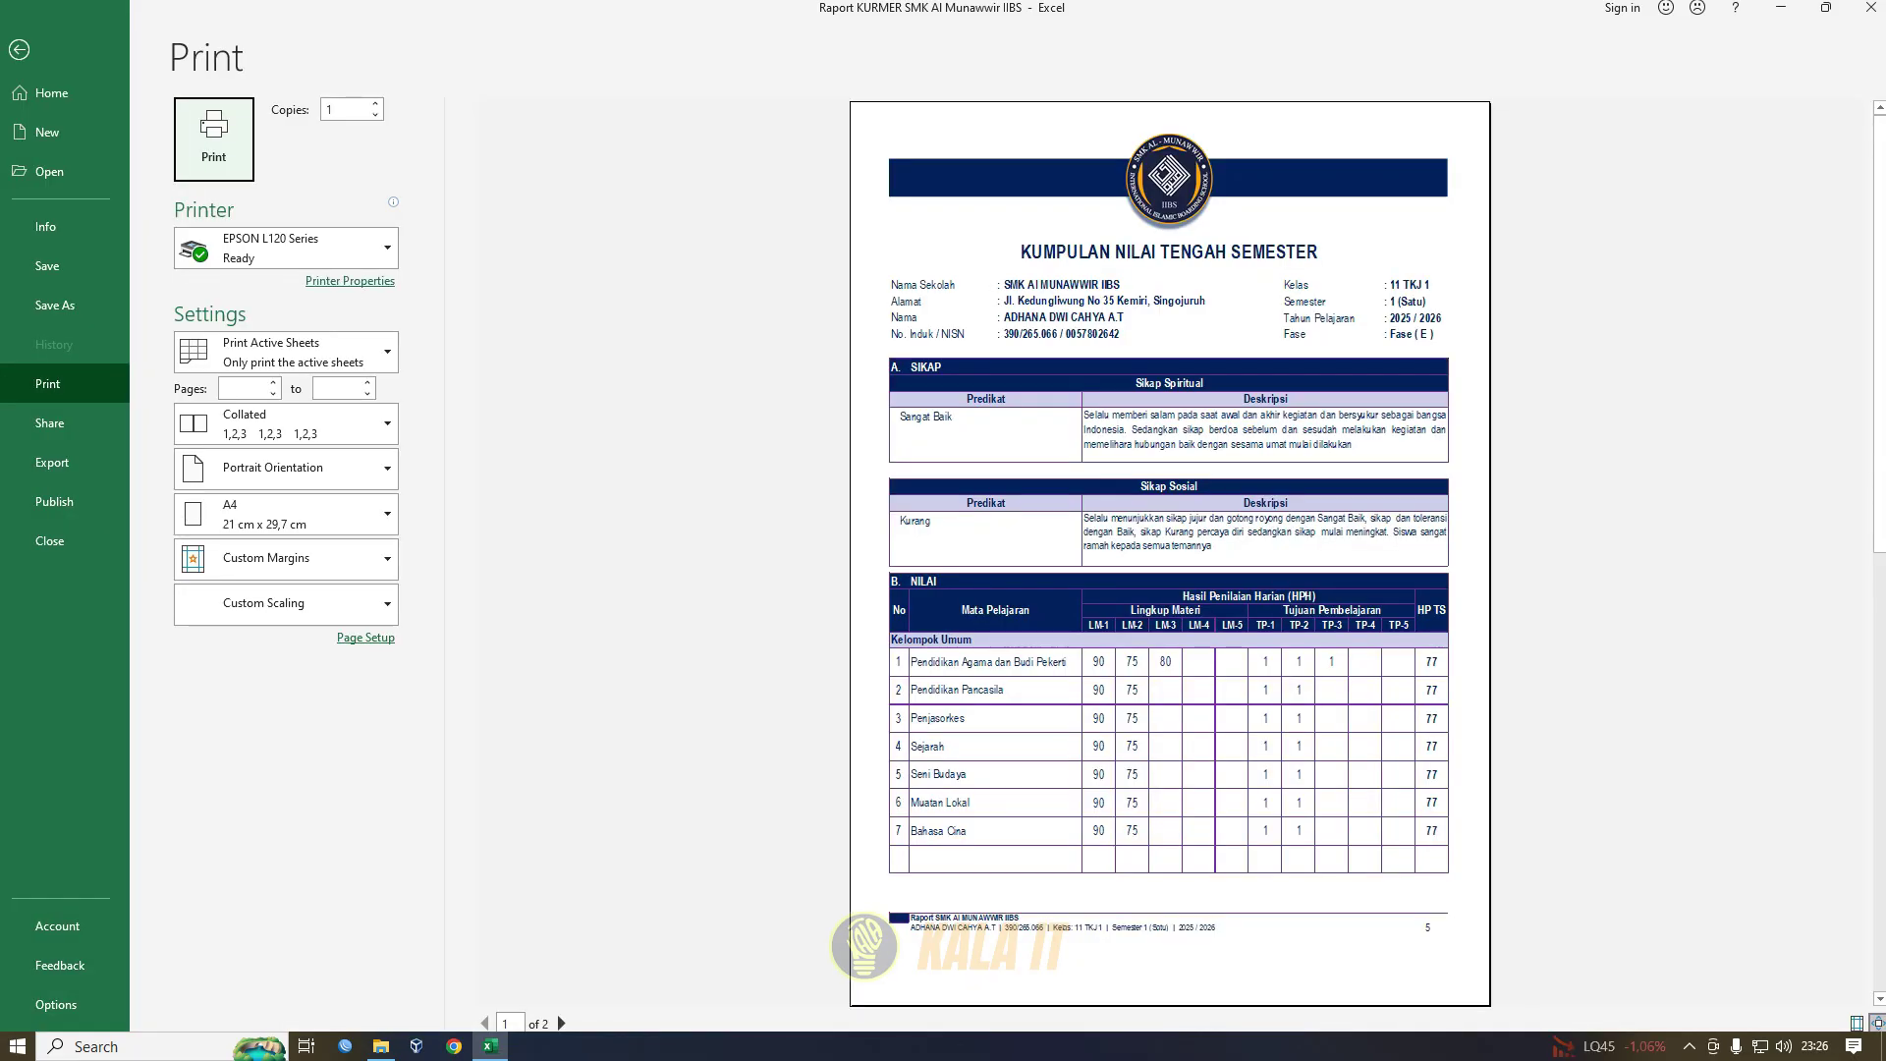
{"action": "left_click", "coordinate": [561, 1023]}
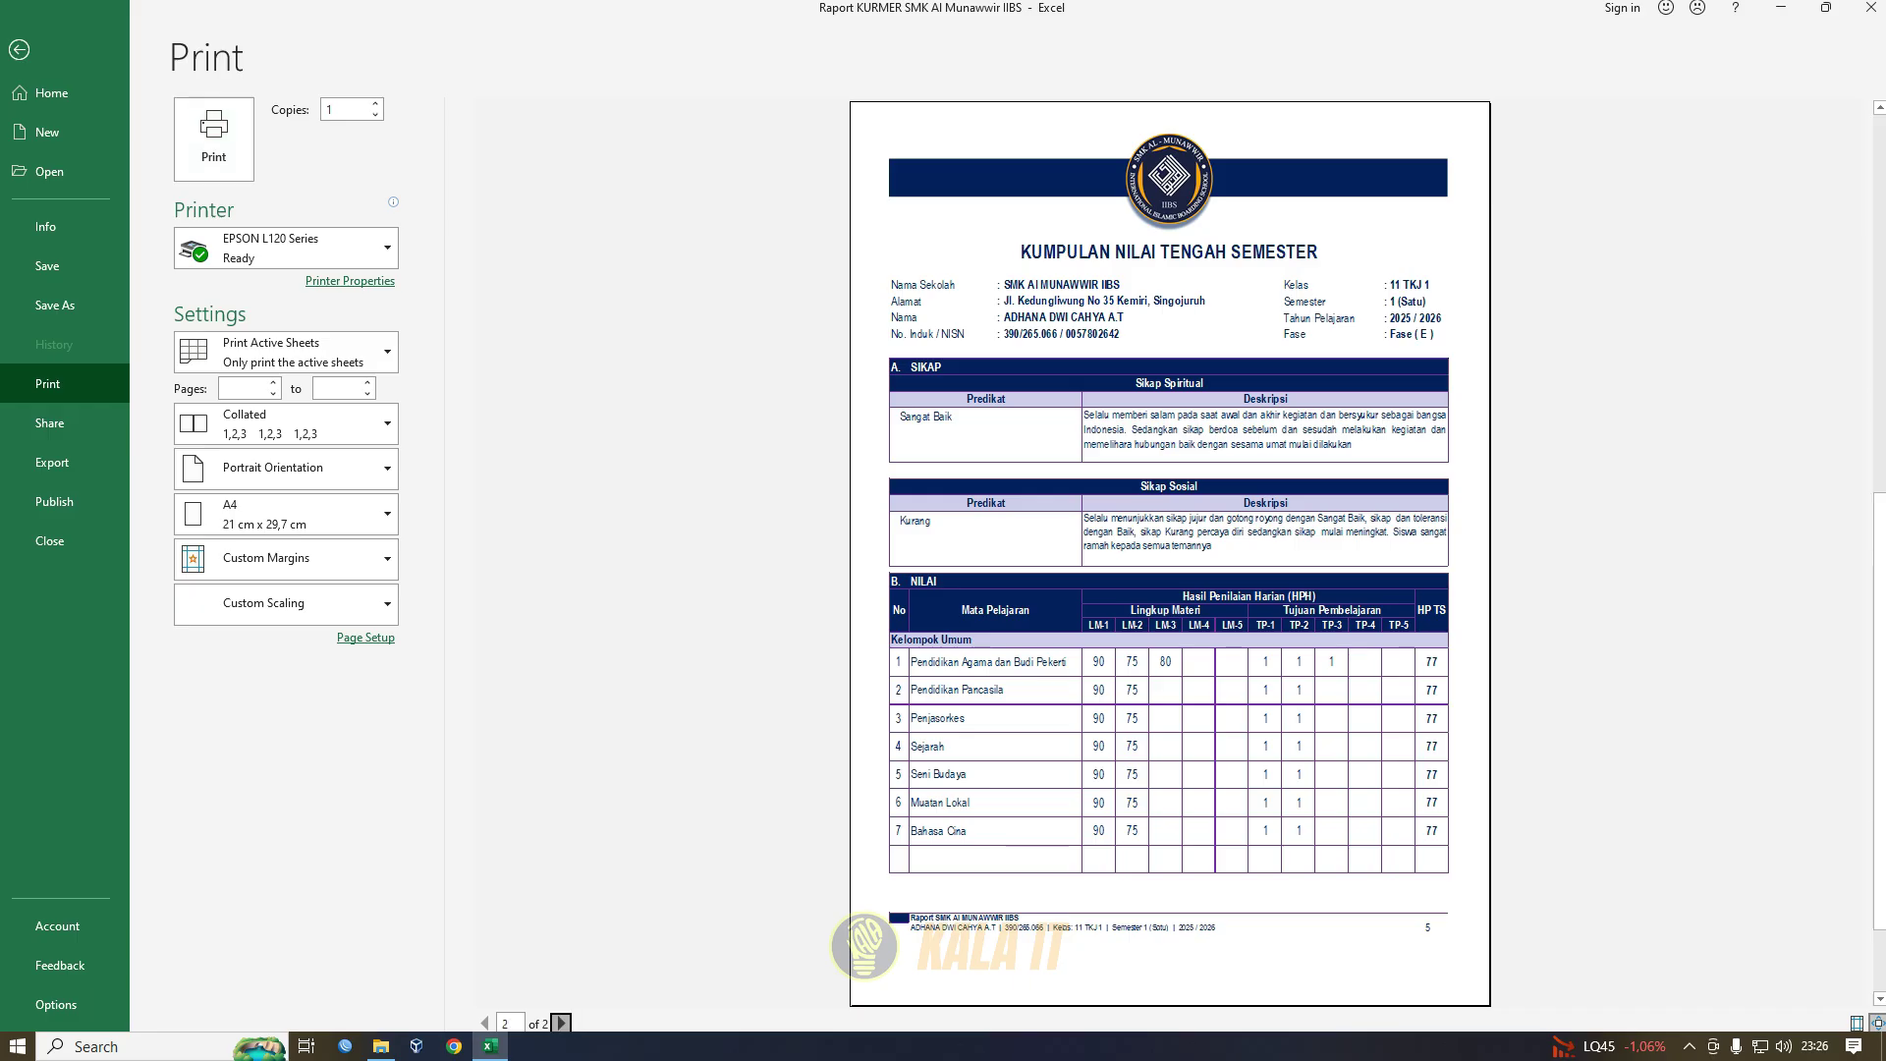
{"action": "key", "text": "Escape"}
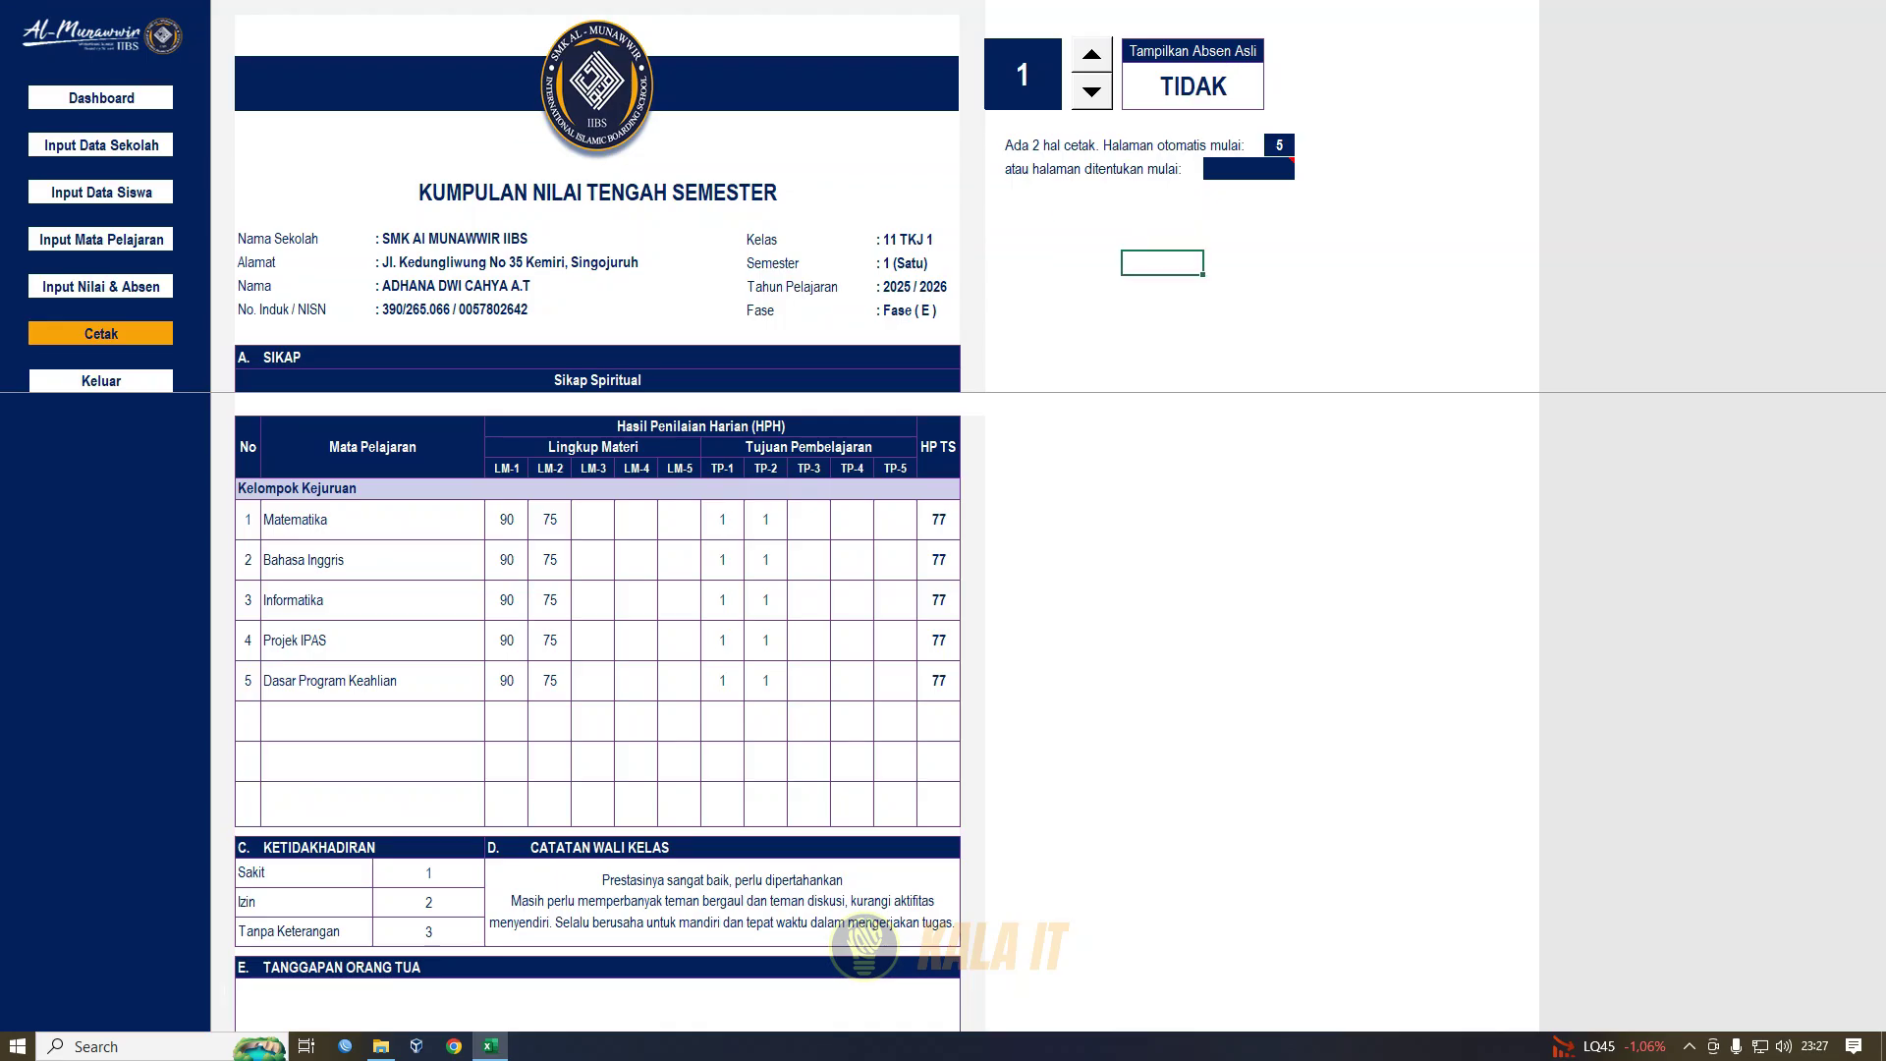
- Set the mid-semester report to student number 4 with the spinner
{"action": "left_click", "coordinate": [1091, 55]}
{"action": "left_click", "coordinate": [1092, 55]}
{"action": "left_click", "coordinate": [1091, 55]}
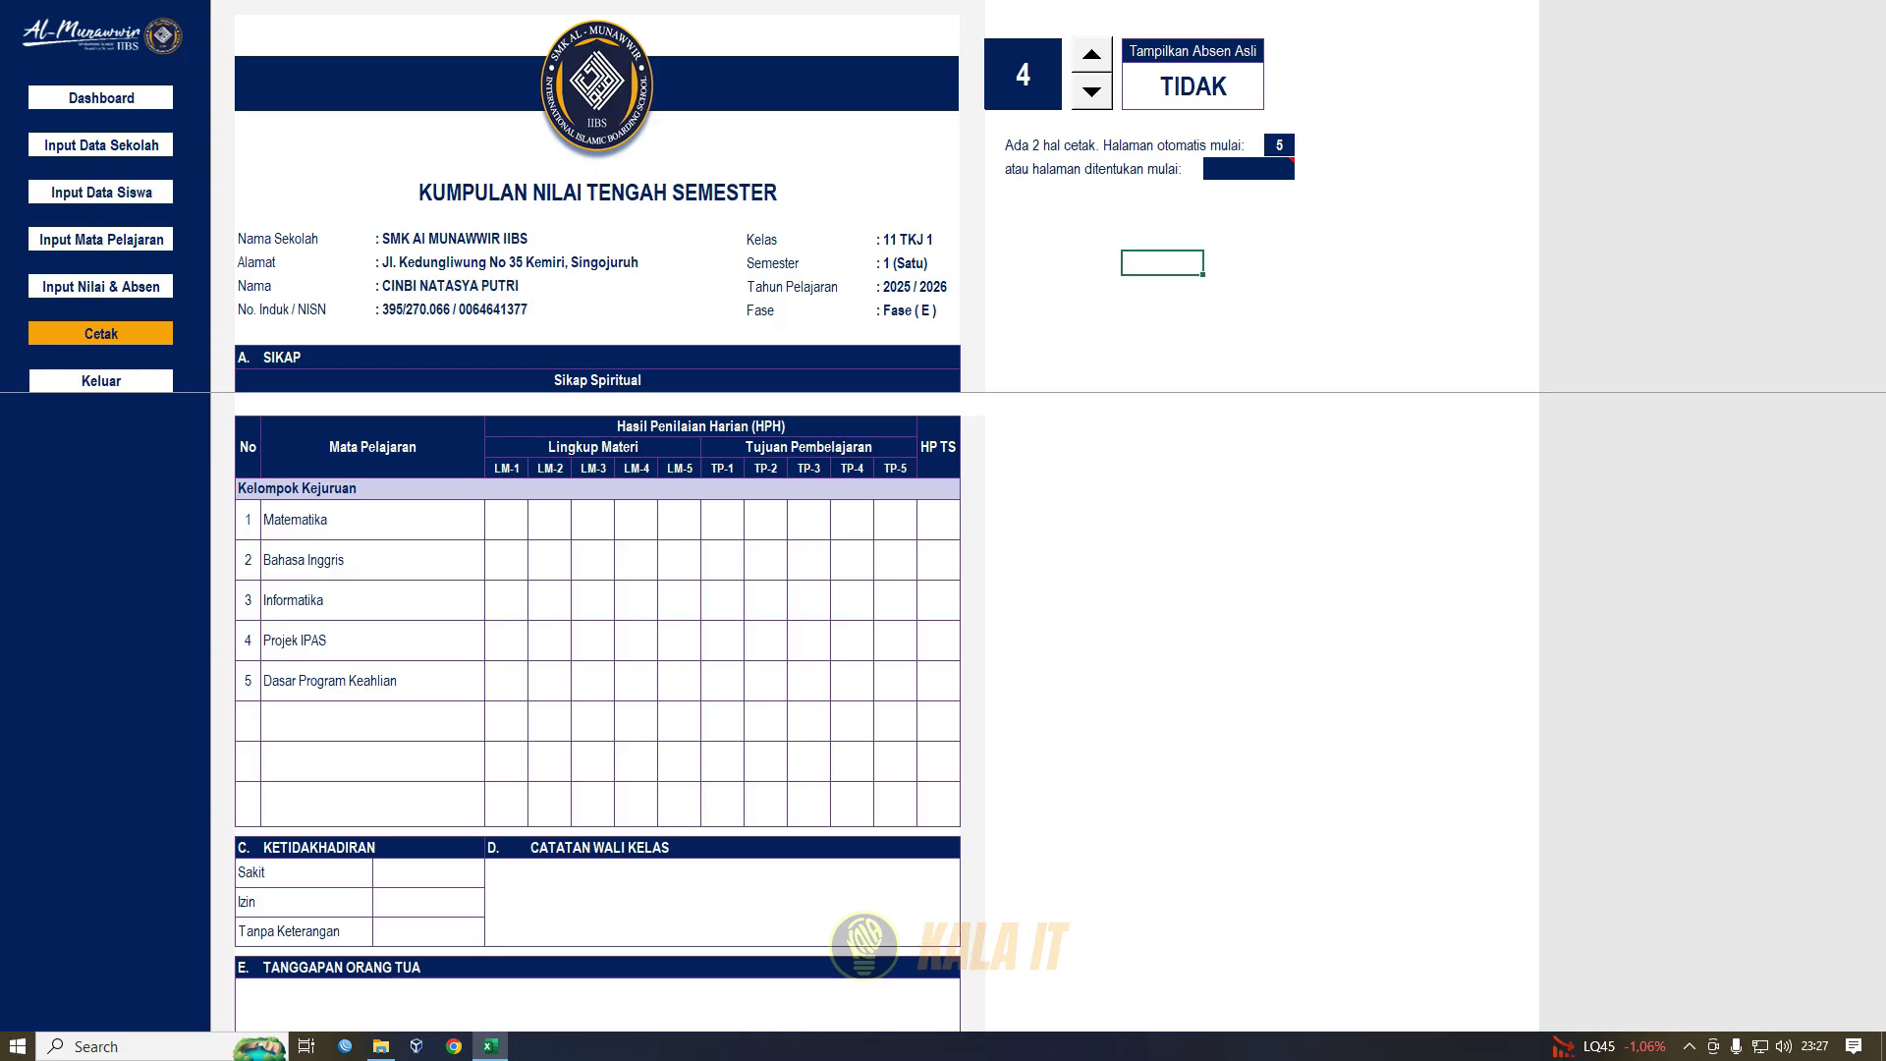
{"action": "left_click", "coordinate": [1092, 55]}
{"action": "left_click", "coordinate": [1092, 55]}
{"action": "left_click", "coordinate": [1092, 55]}
{"action": "left_click", "coordinate": [1091, 91]}
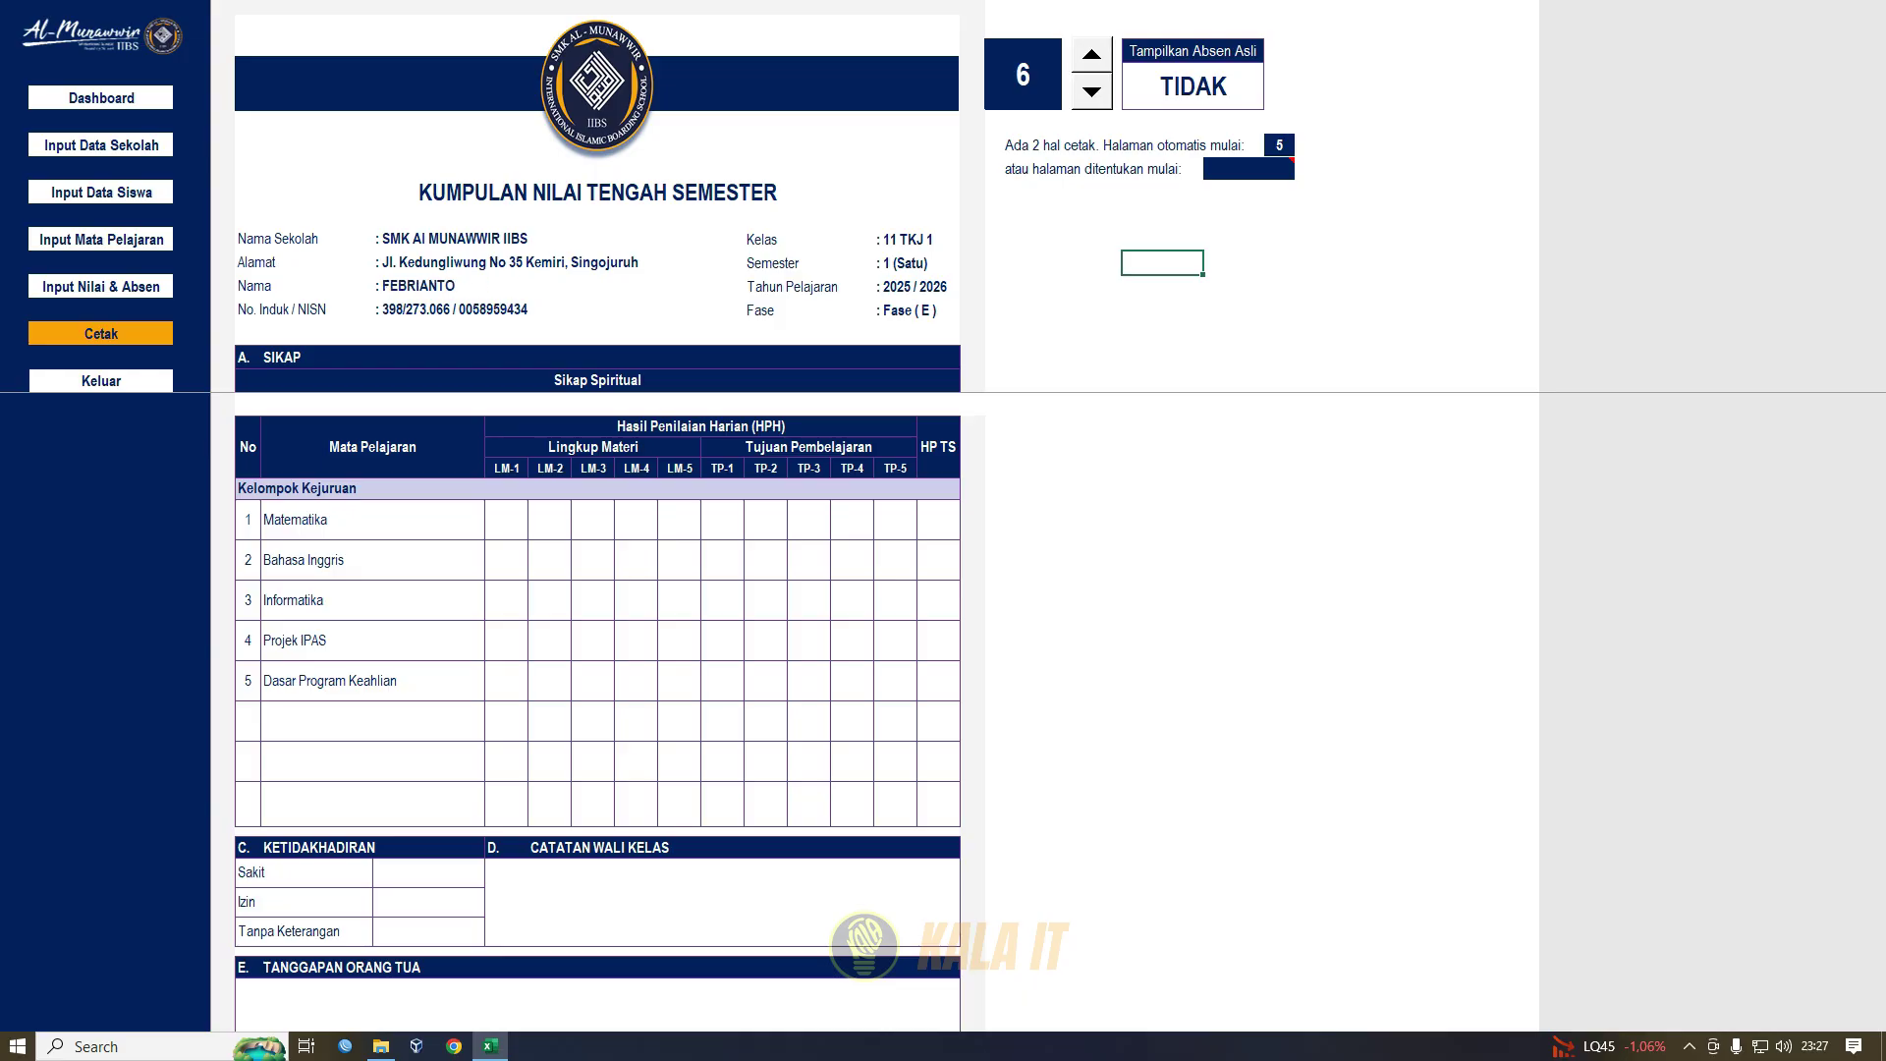
{"action": "left_click", "coordinate": [1091, 91]}
{"action": "left_click", "coordinate": [1091, 91]}
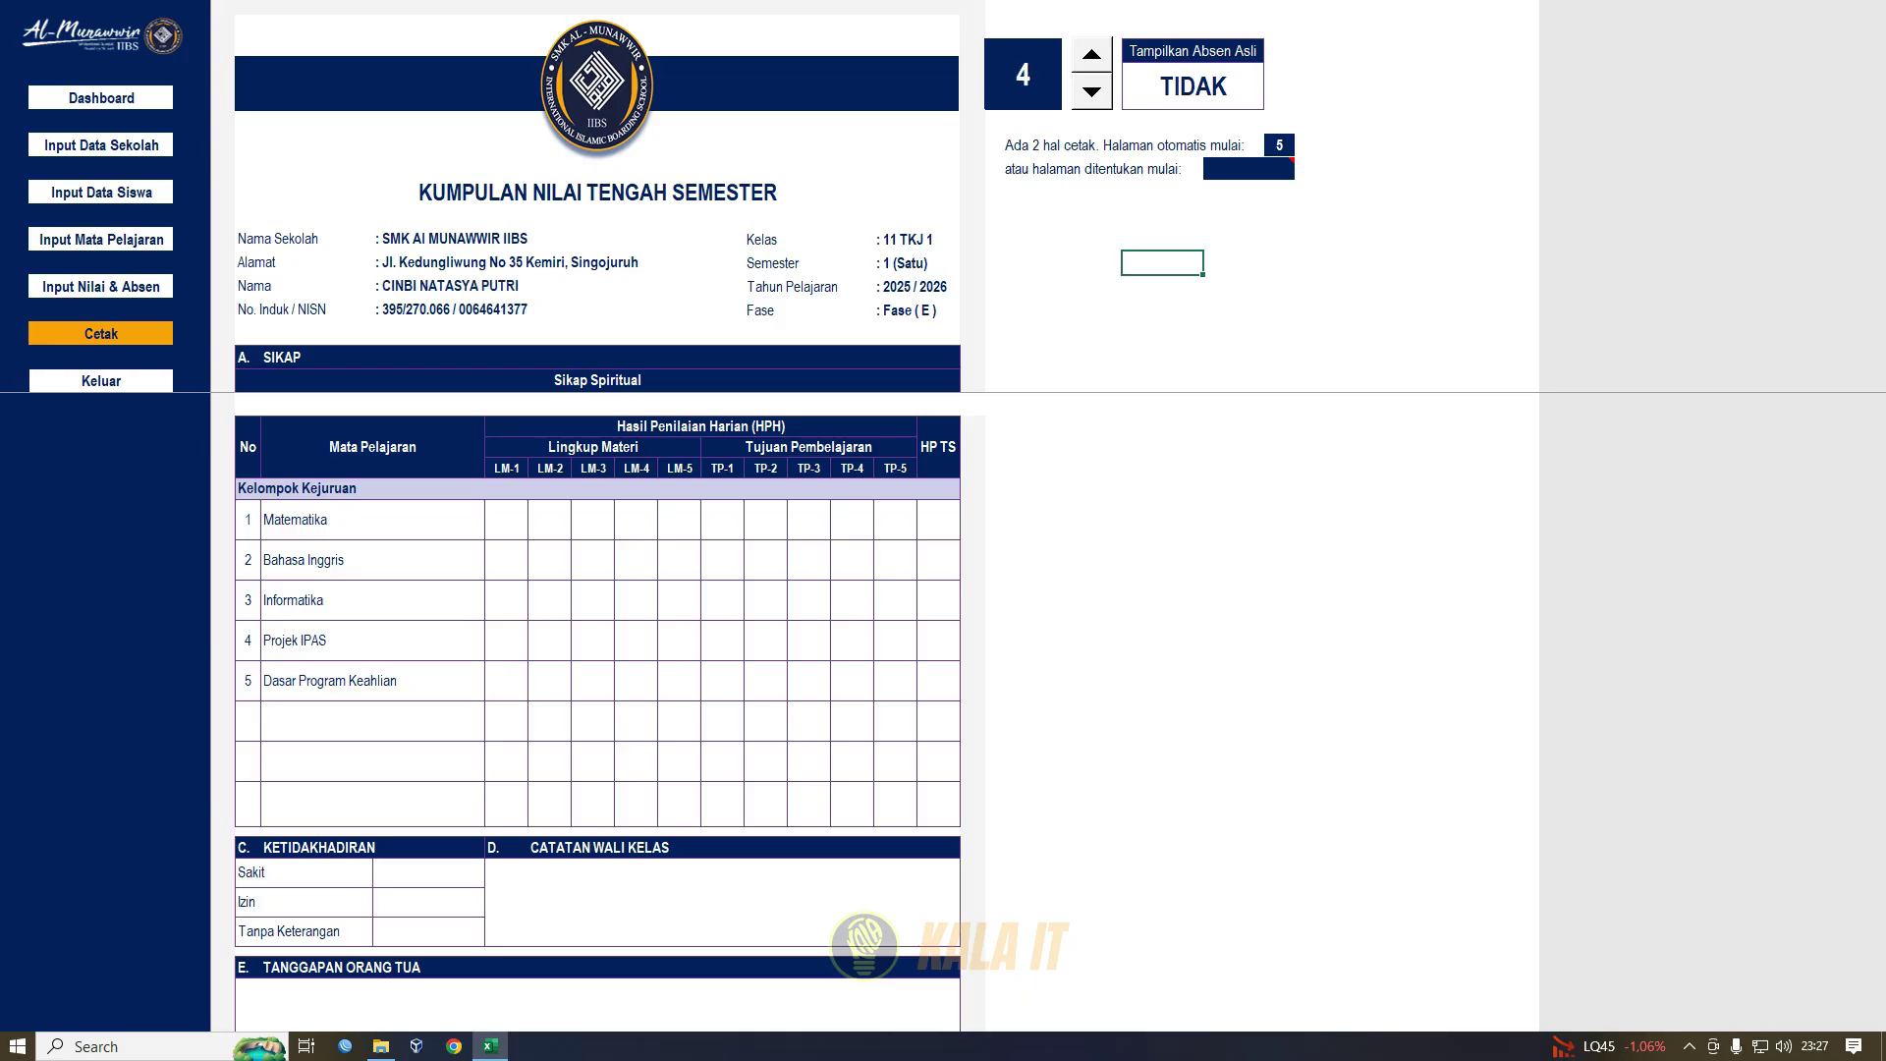
{"action": "scroll", "coordinate": [609, 712], "scroll_direction": "up", "scroll_amount": 8}
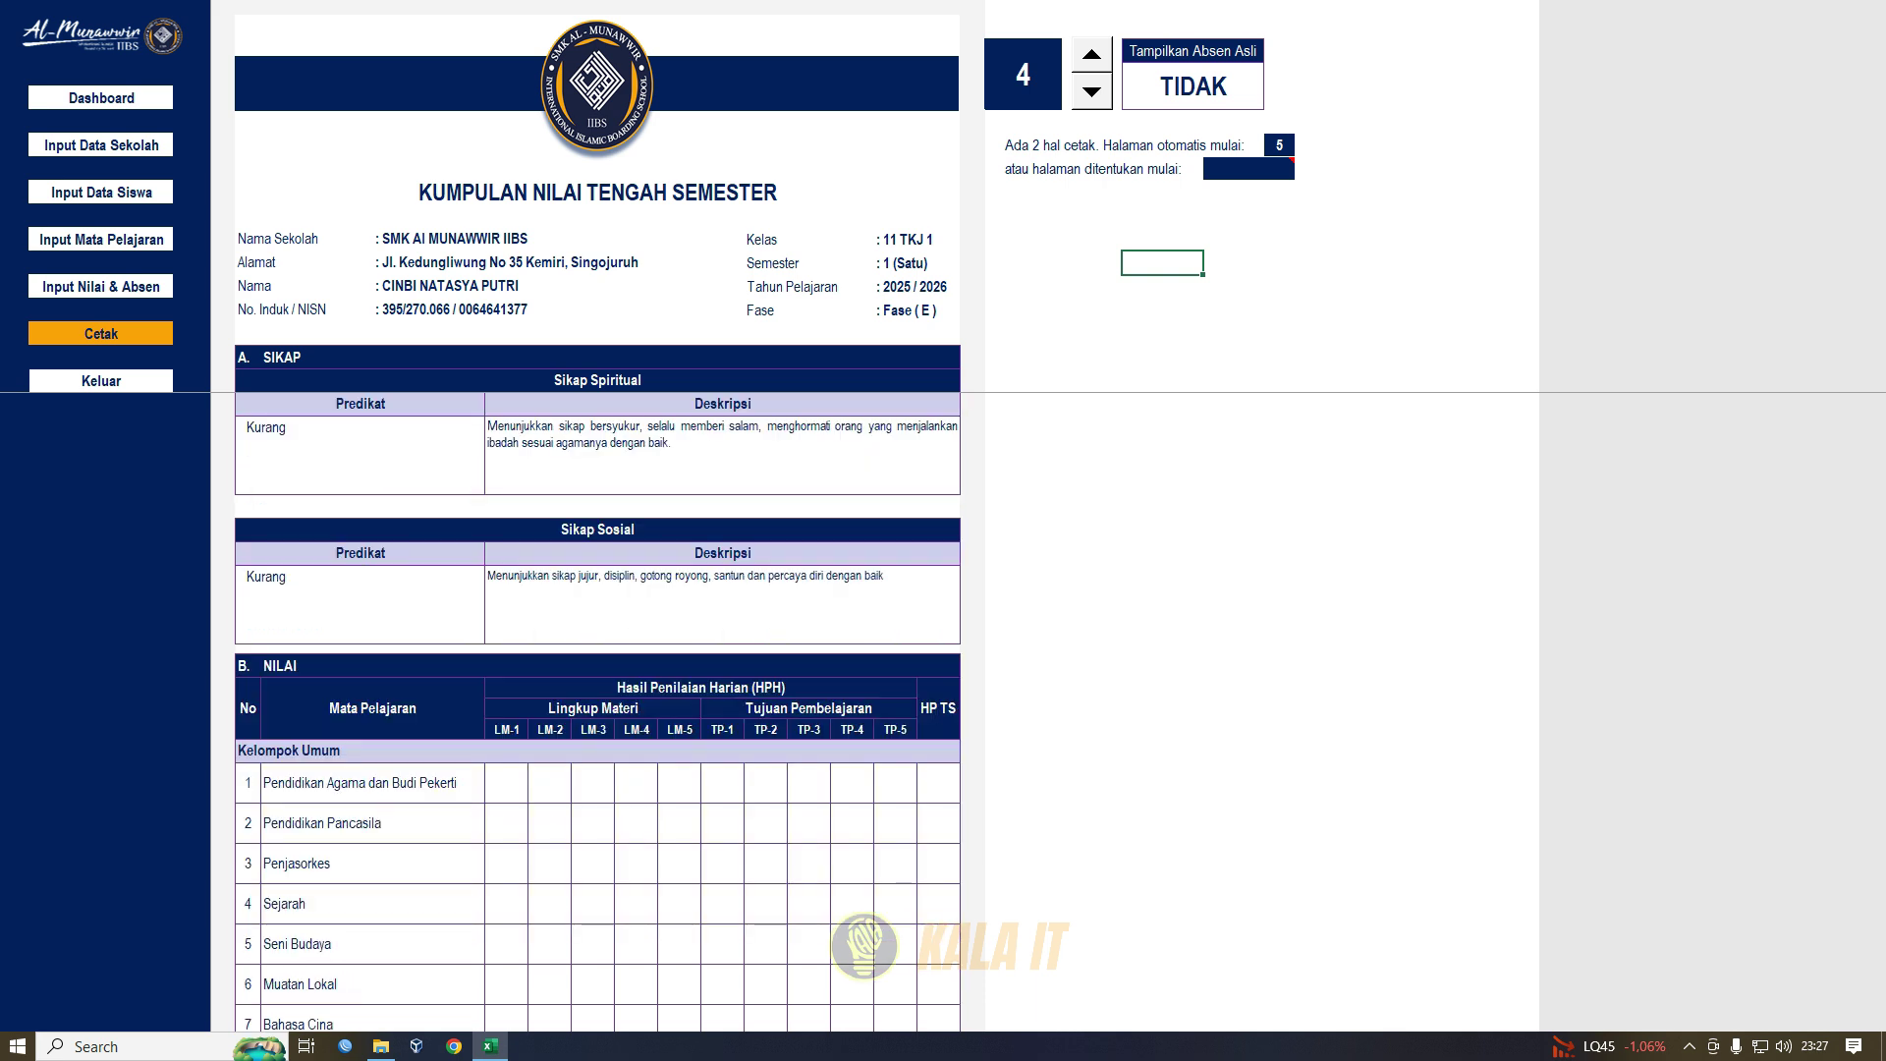
{"action": "scroll", "coordinate": [609, 712], "scroll_direction": "down", "scroll_amount": 5}
- Set Tampilkan Absen Asli to YA and return to the CETAK menu
{"action": "left_click", "coordinate": [1192, 86]}
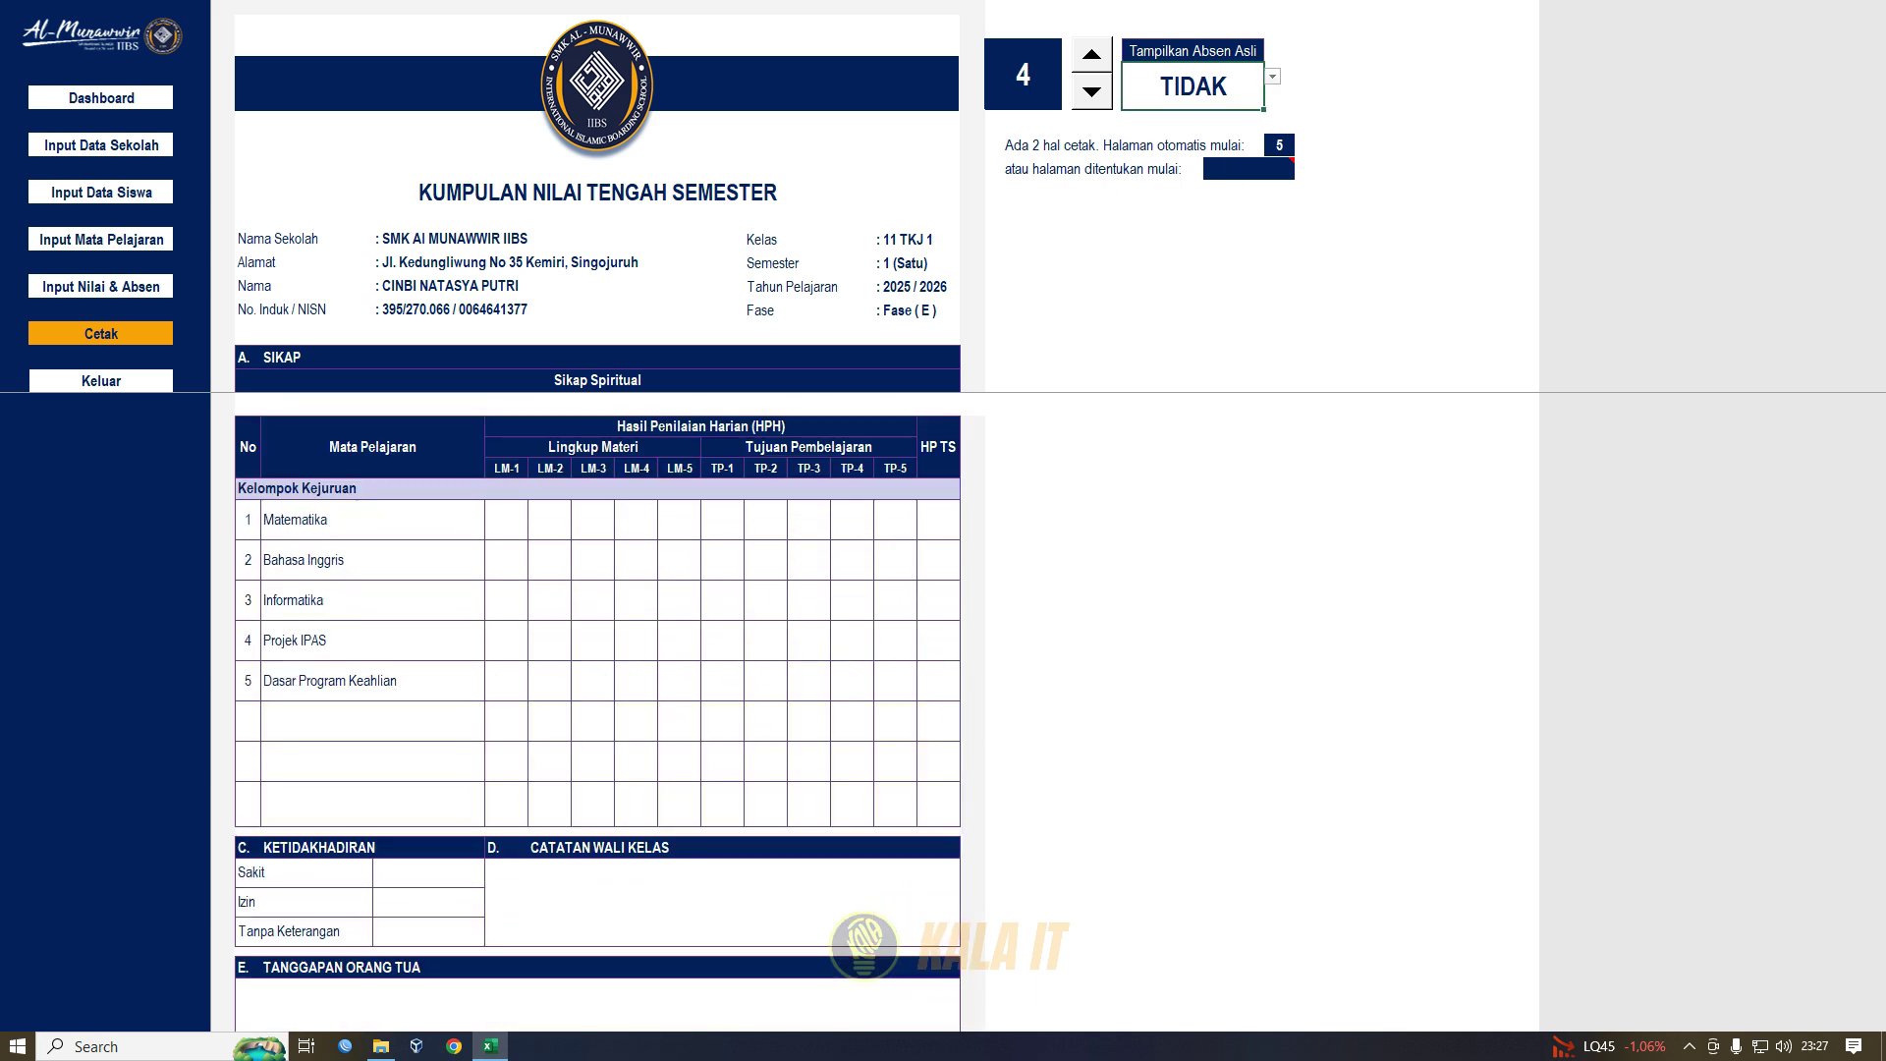
{"action": "scroll", "coordinate": [597, 707], "scroll_direction": "down", "scroll_amount": 3}
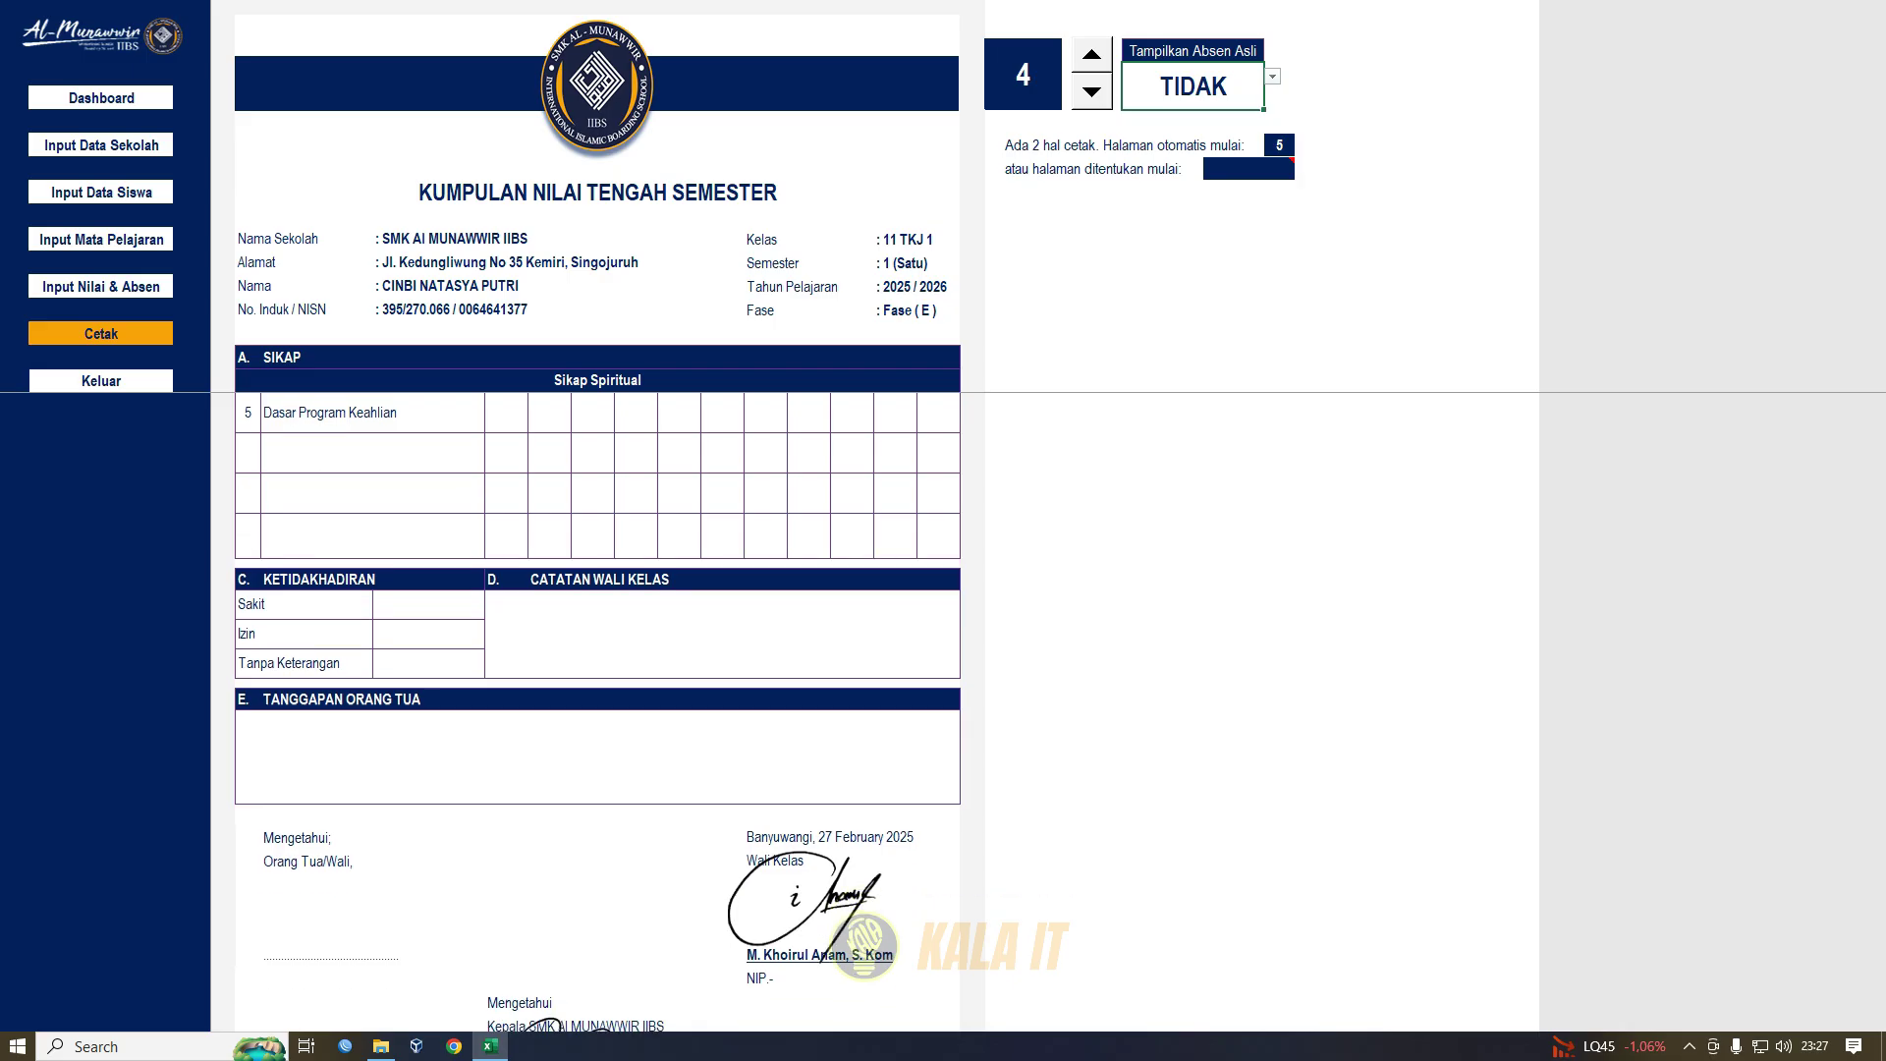
{"action": "scroll", "coordinate": [597, 708], "scroll_direction": "up", "scroll_amount": 1}
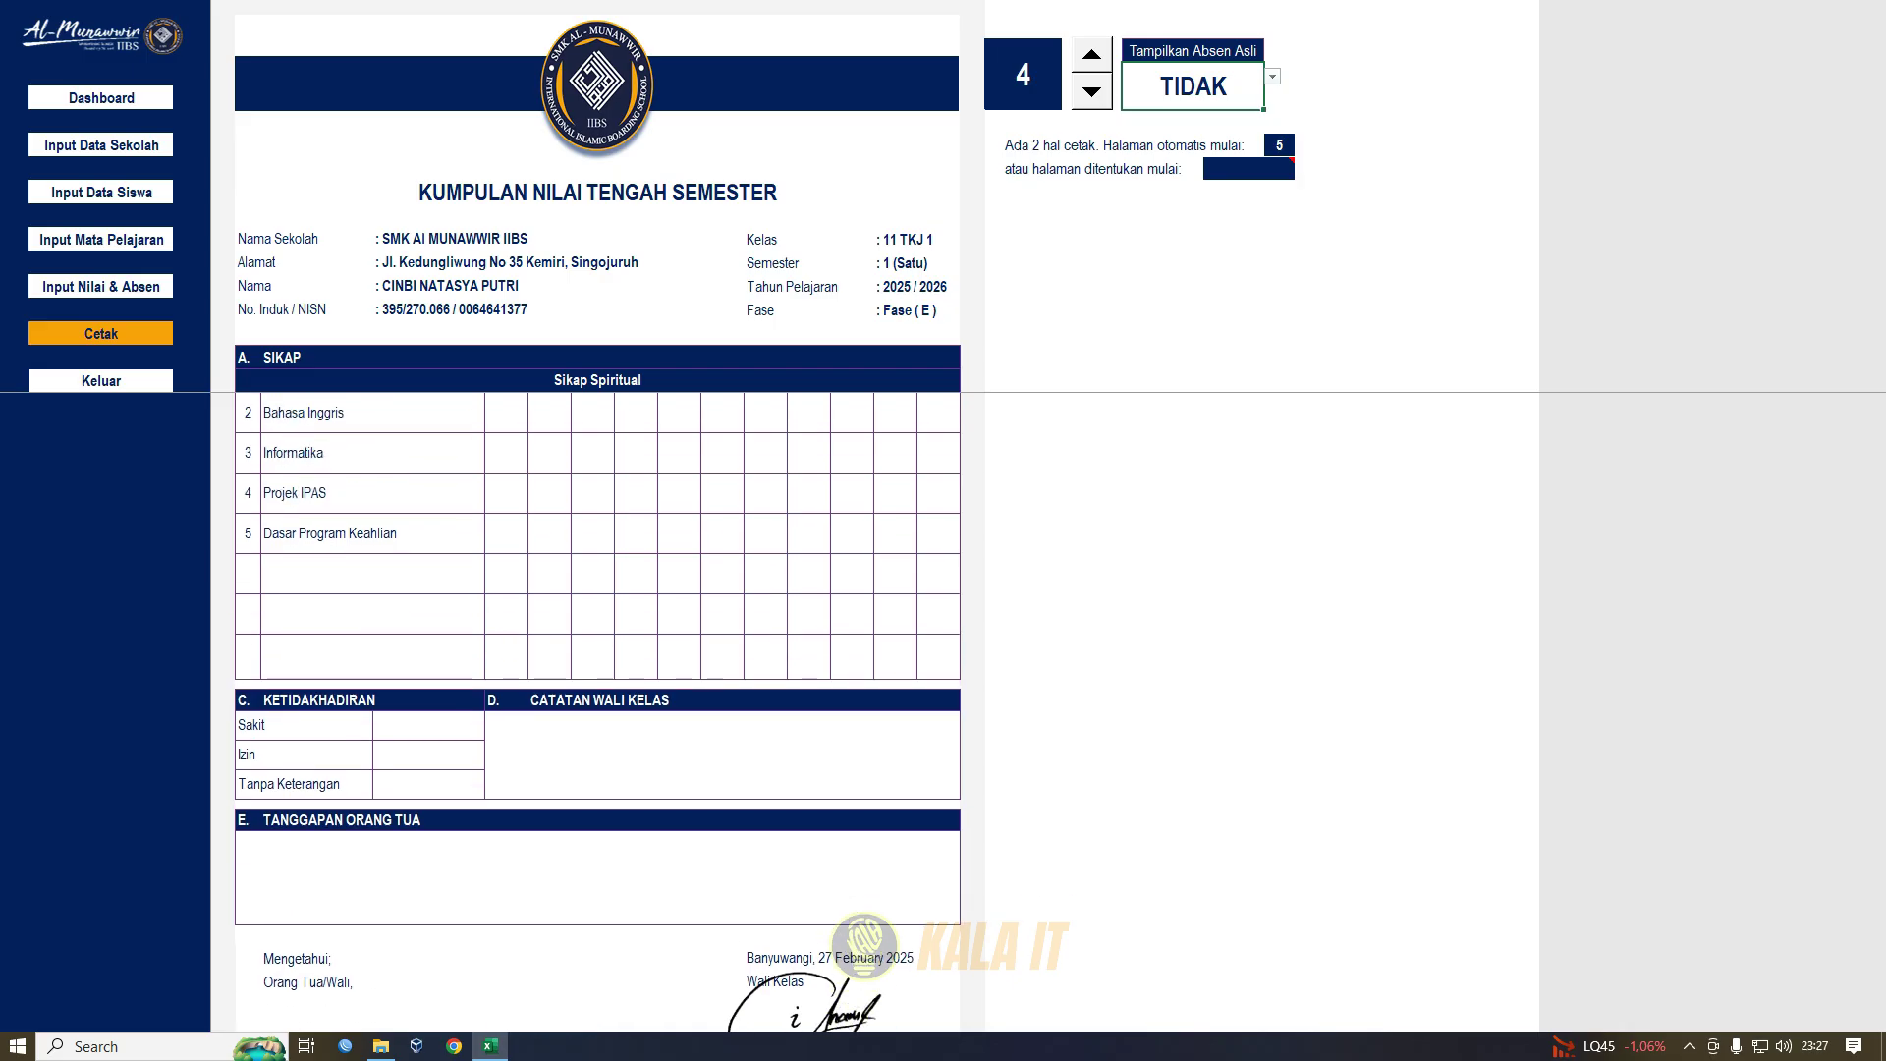
{"action": "left_click", "coordinate": [1272, 76]}
{"action": "left_click", "coordinate": [1193, 93]}
{"action": "left_click", "coordinate": [1163, 413]}
{"action": "scroll", "coordinate": [1163, 413], "scroll_direction": "up", "scroll_amount": 7}
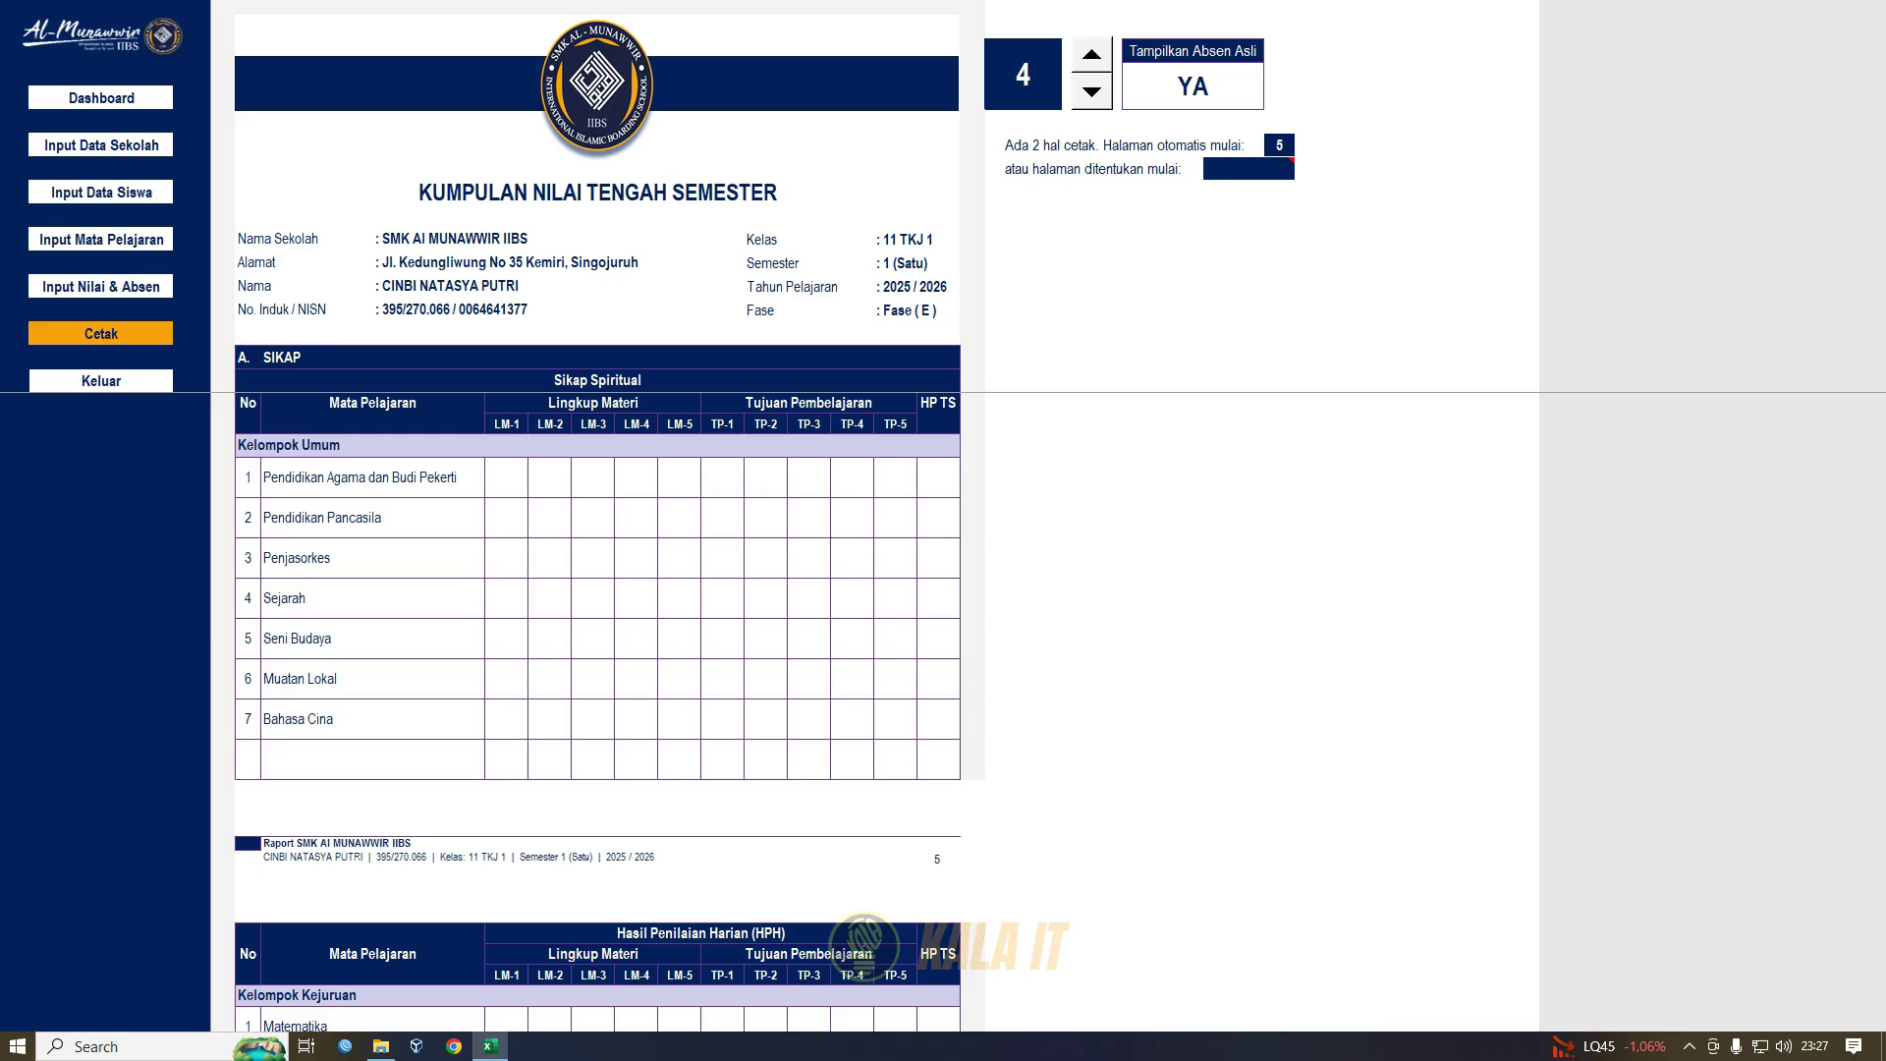
{"action": "left_click", "coordinate": [101, 334]}
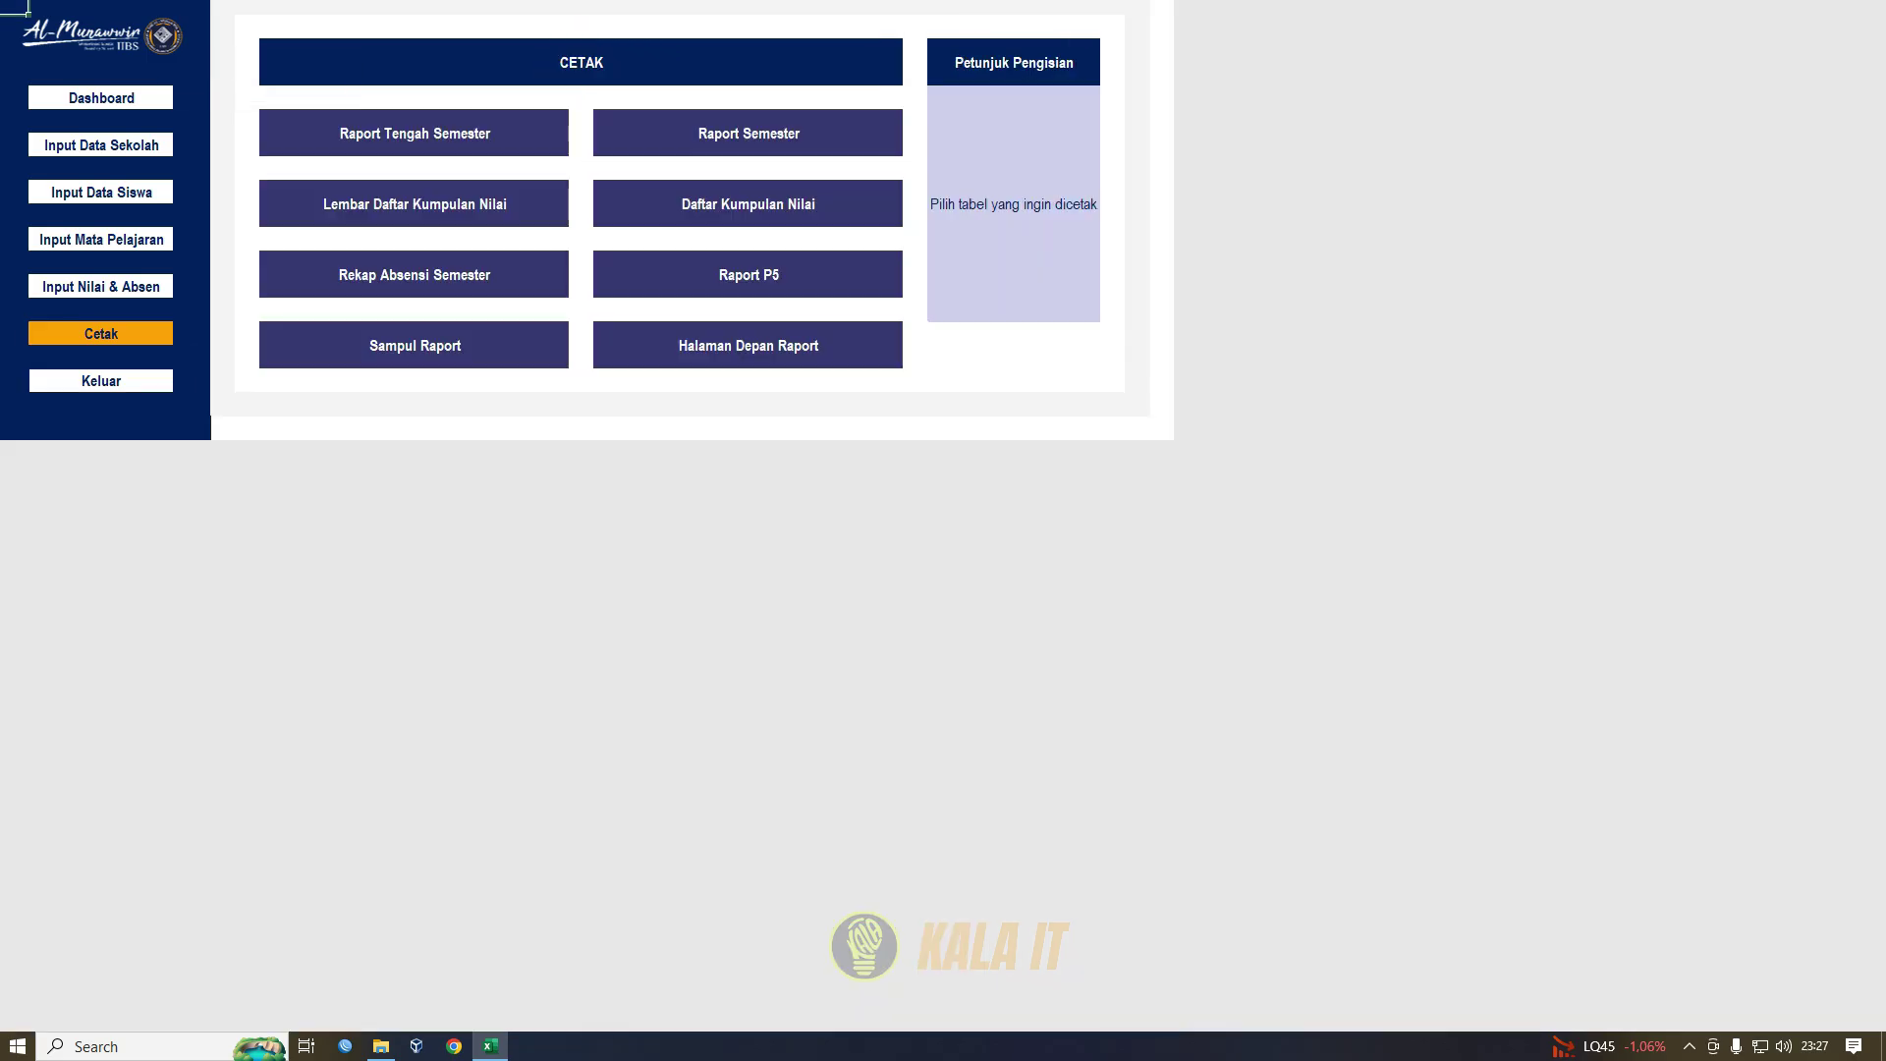
- Open the semester report sheet and select the Munculkan Peringkat setting
{"action": "left_click", "coordinate": [749, 133]}
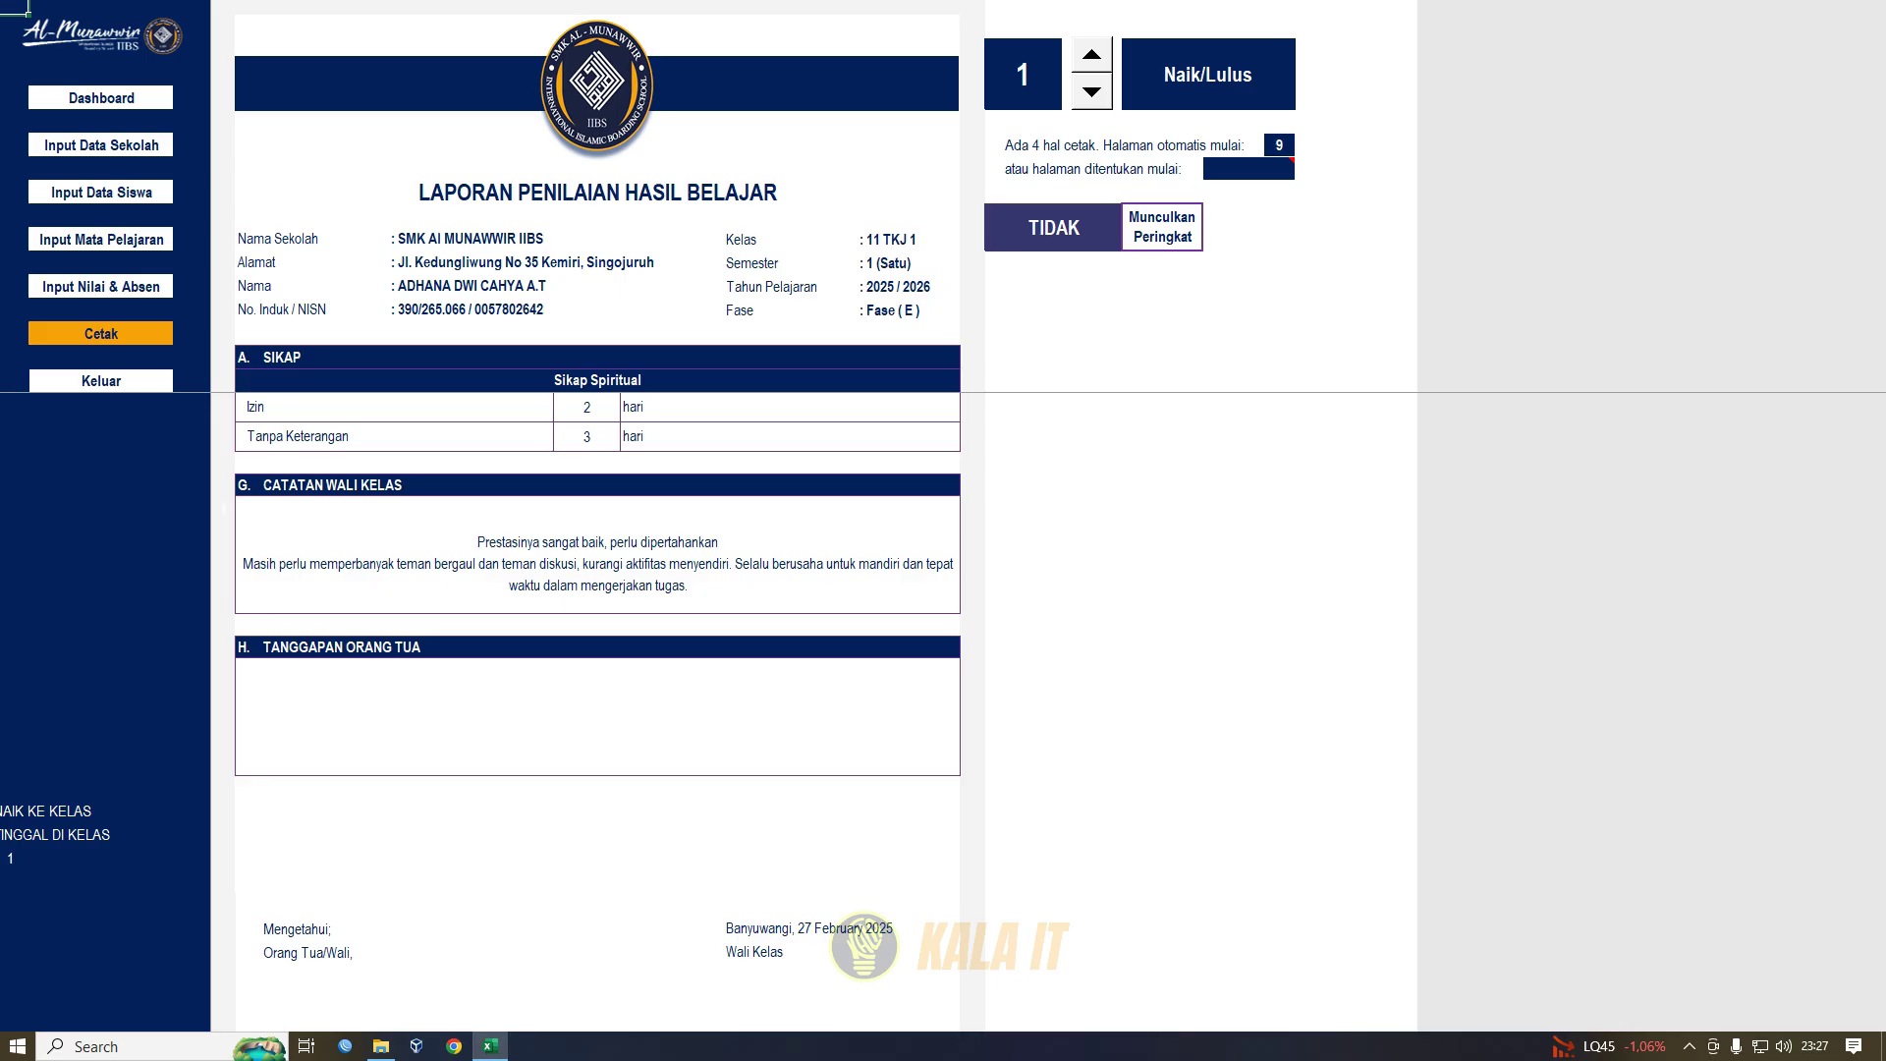
{"action": "scroll", "coordinate": [597, 688], "scroll_direction": "up", "scroll_amount": 1}
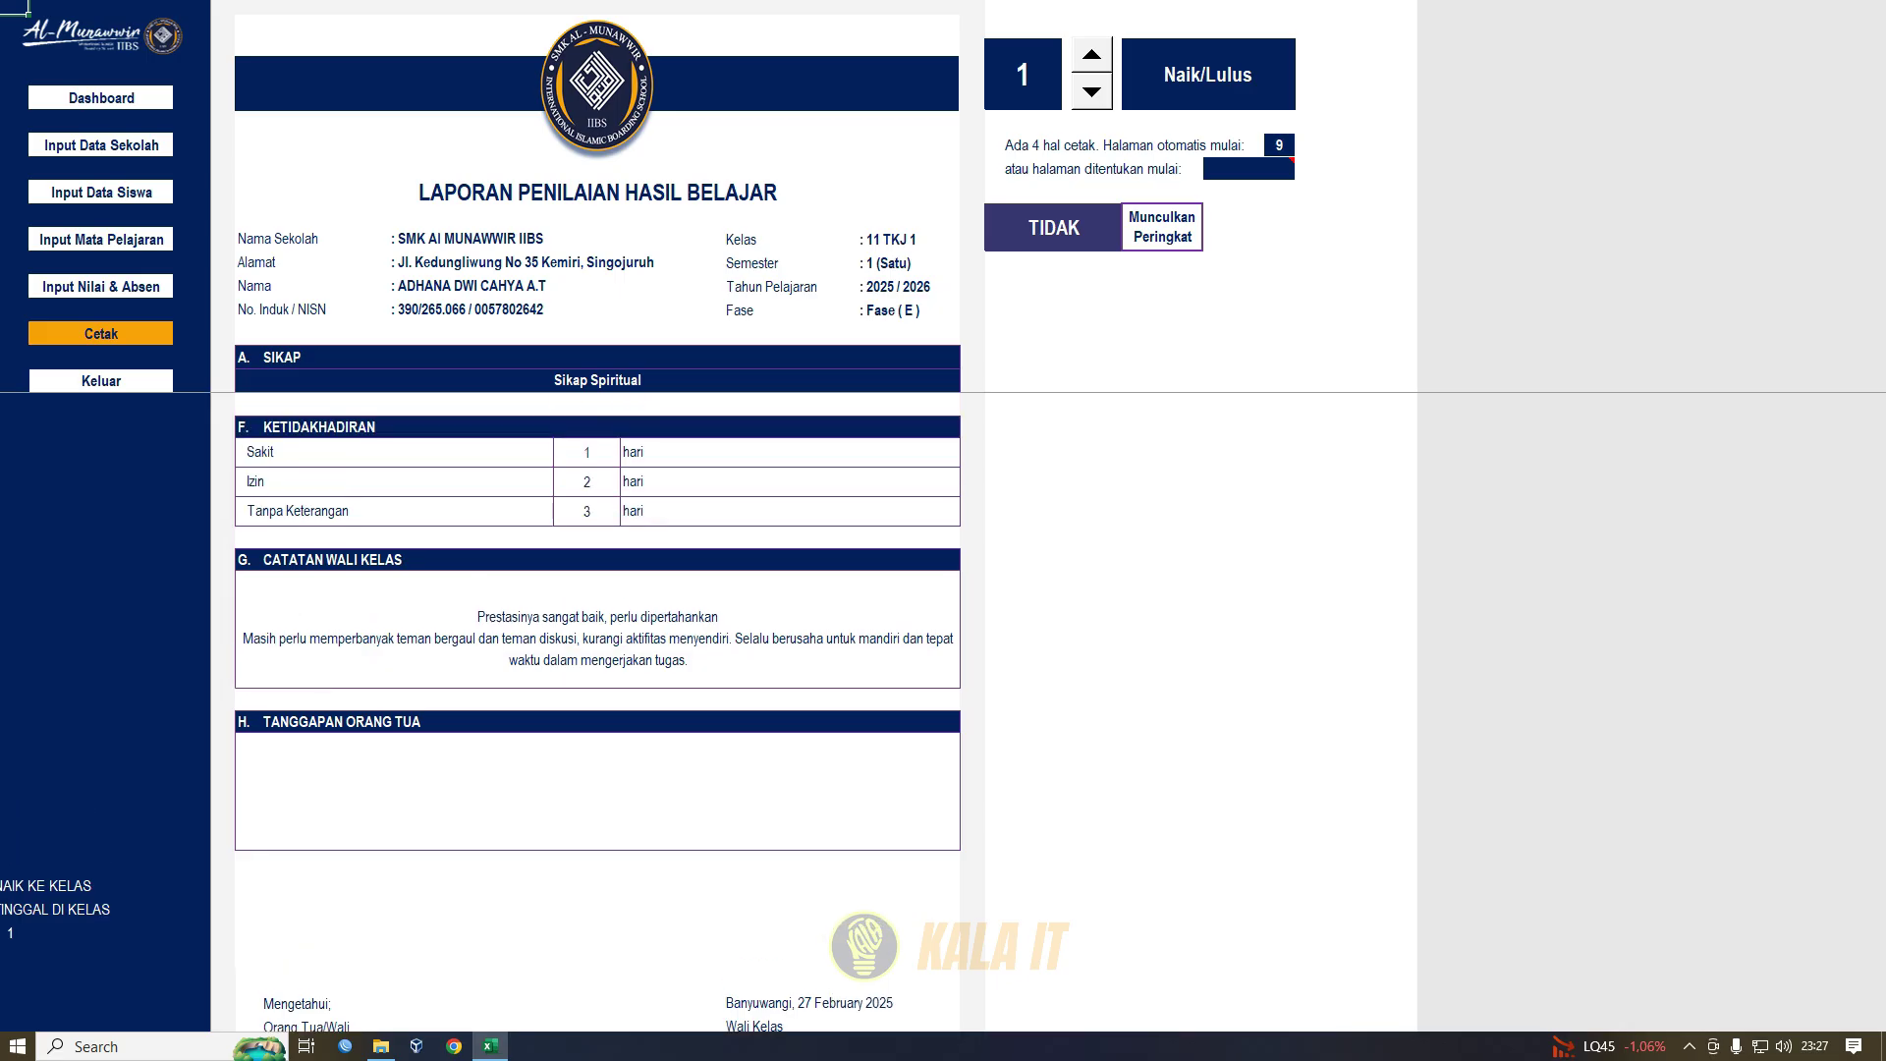
{"action": "left_click", "coordinate": [1163, 228]}
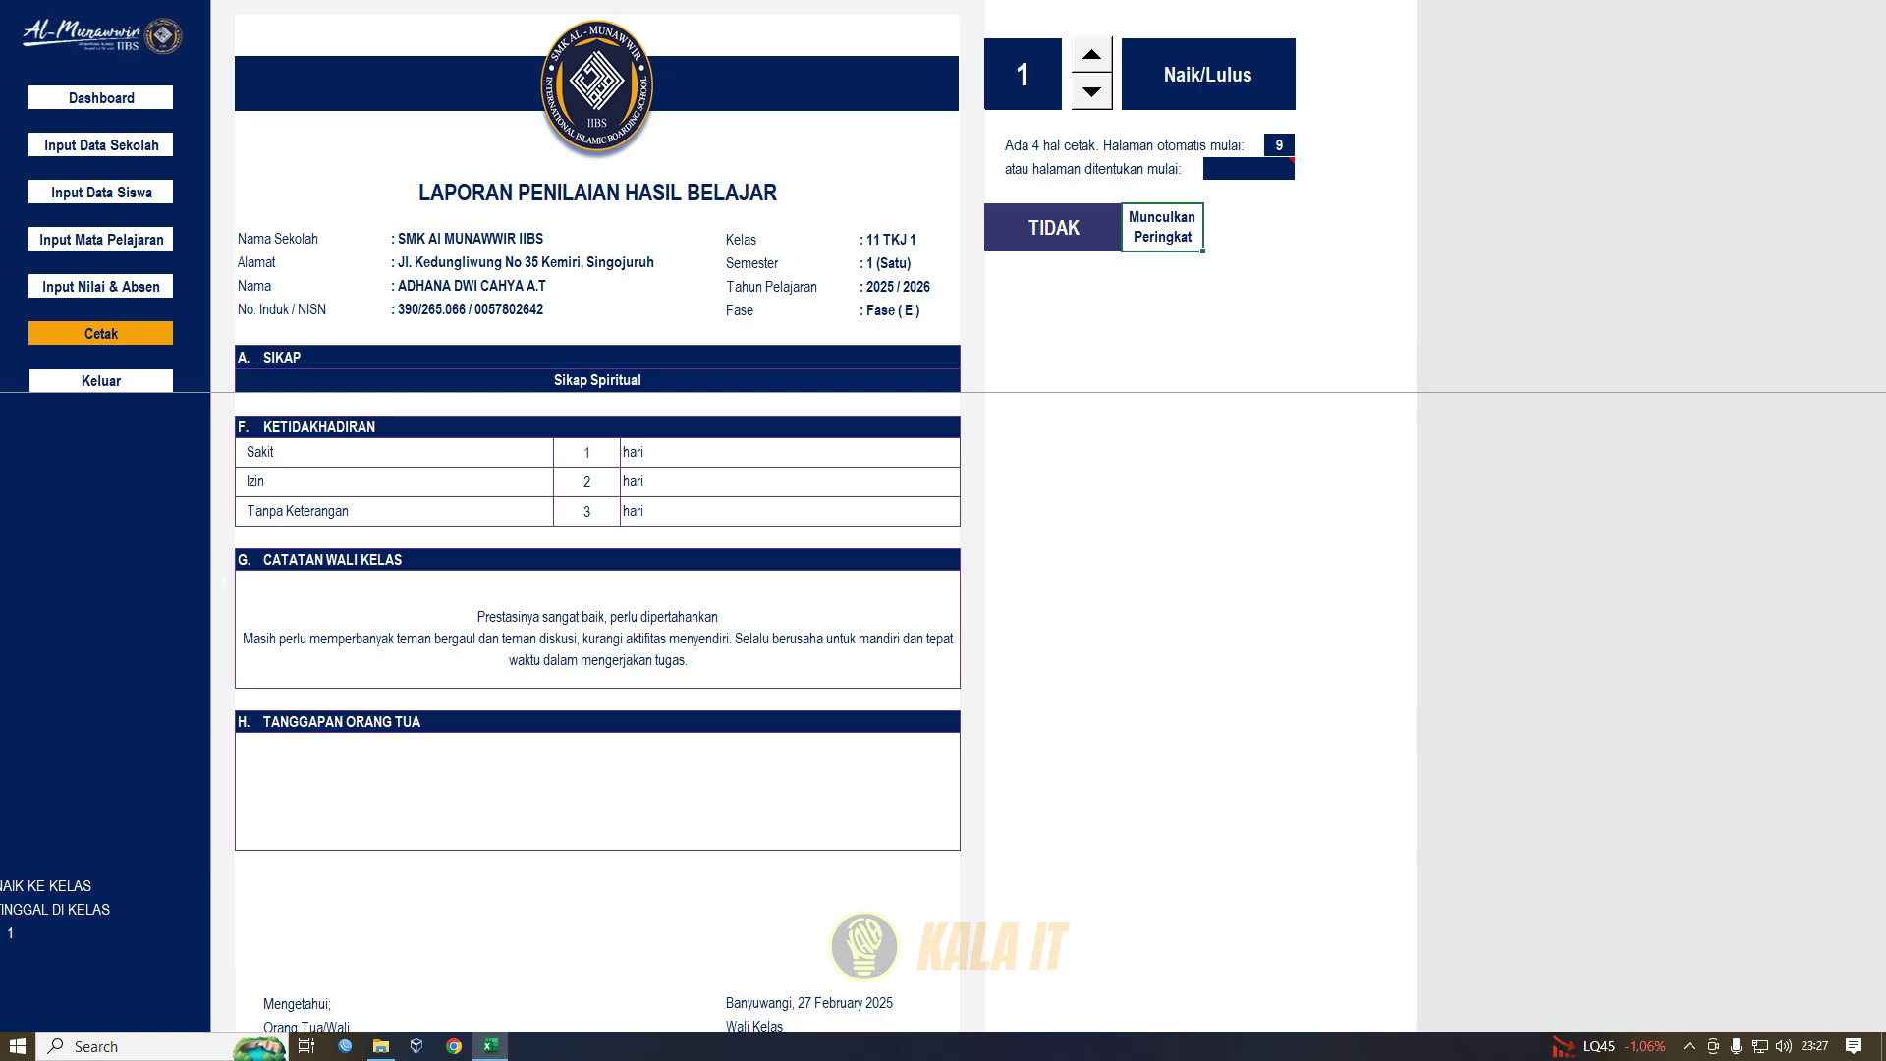
- Preview all 4 pages of the semester report, then close the preview
{"action": "key", "text": "ctrl+p"}
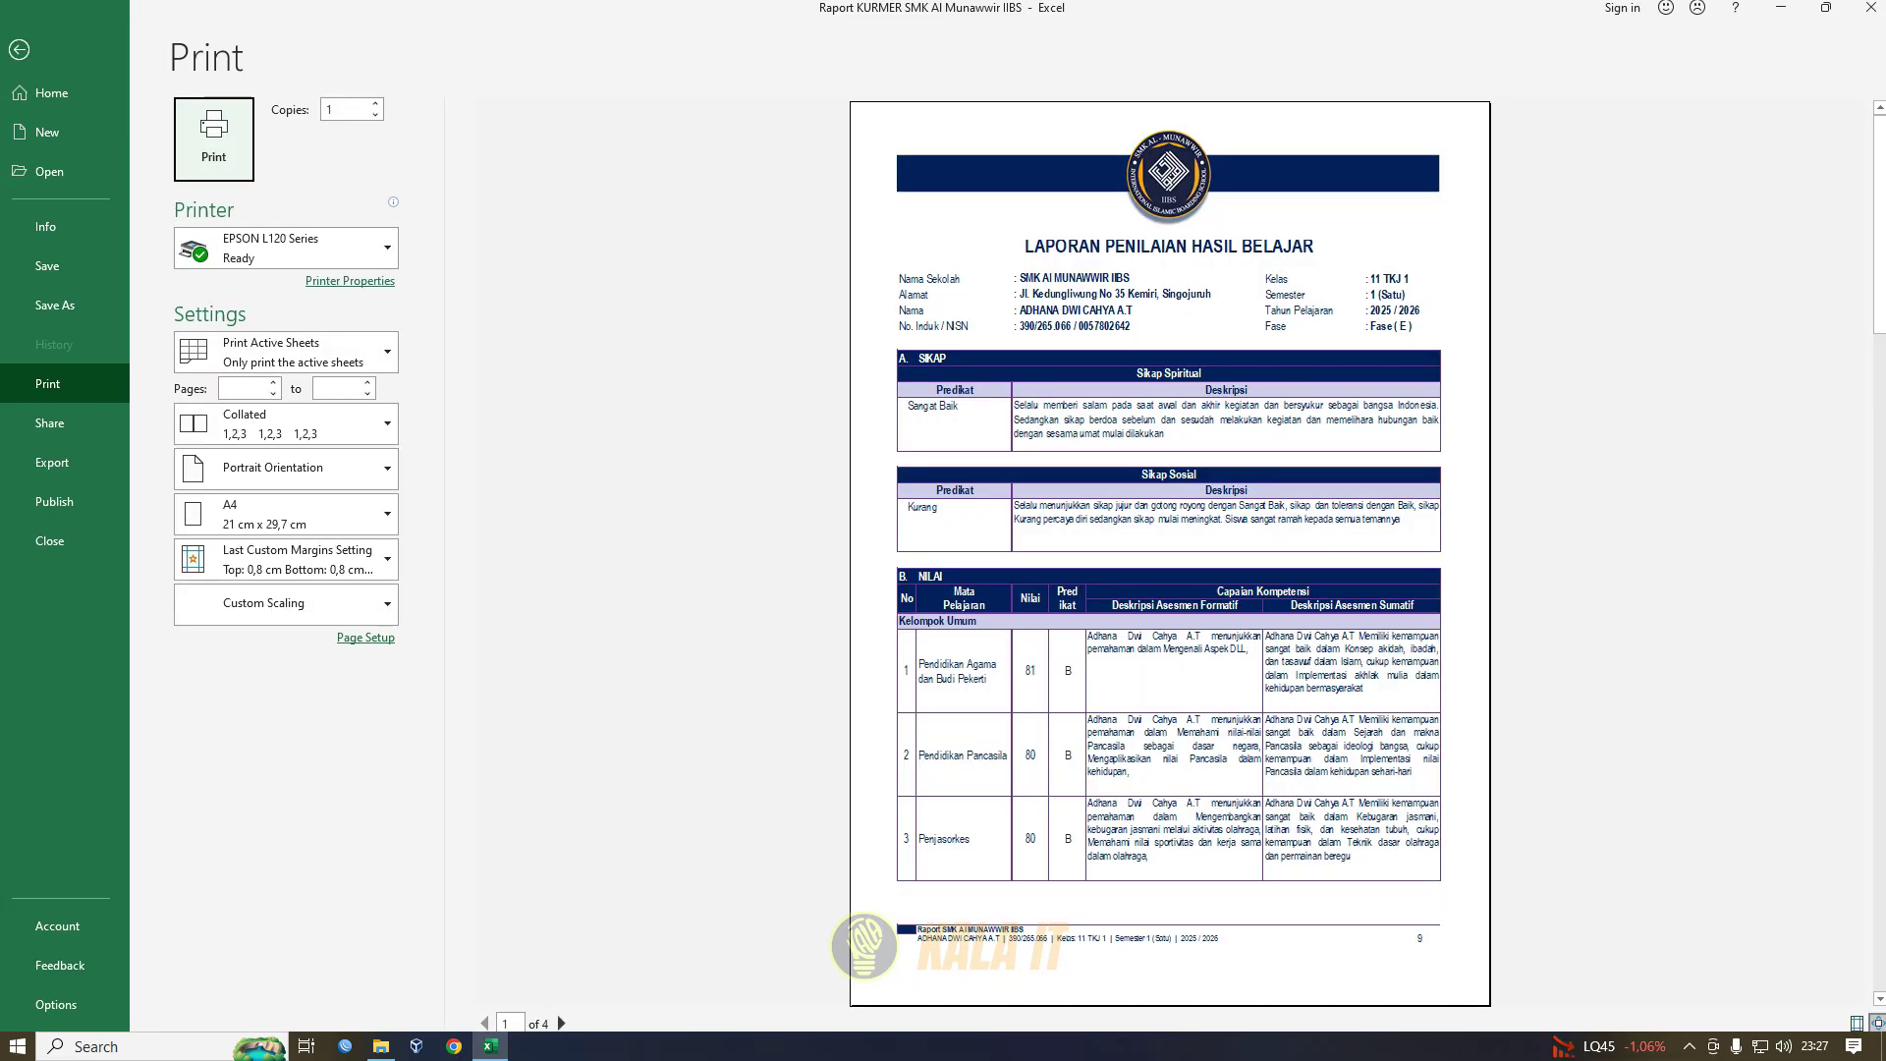
{"action": "left_click", "coordinate": [561, 1023]}
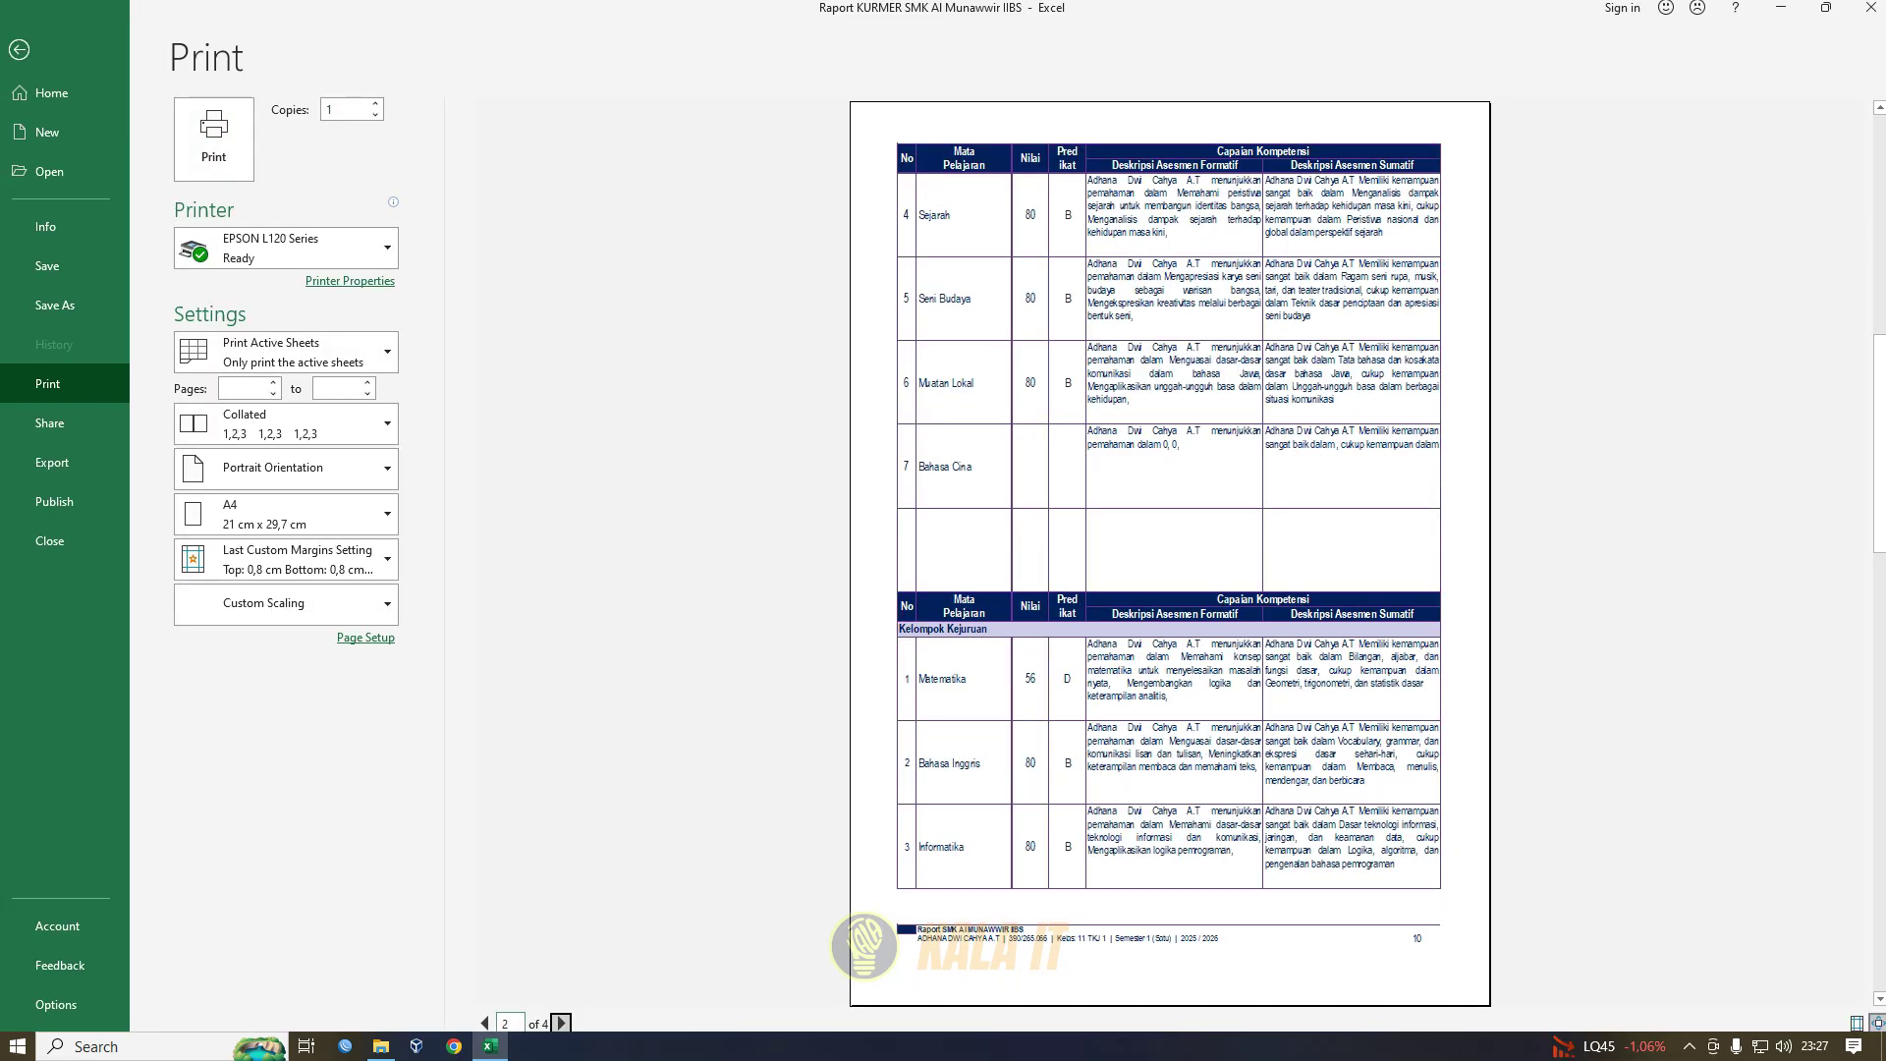
{"action": "left_click", "coordinate": [561, 1023]}
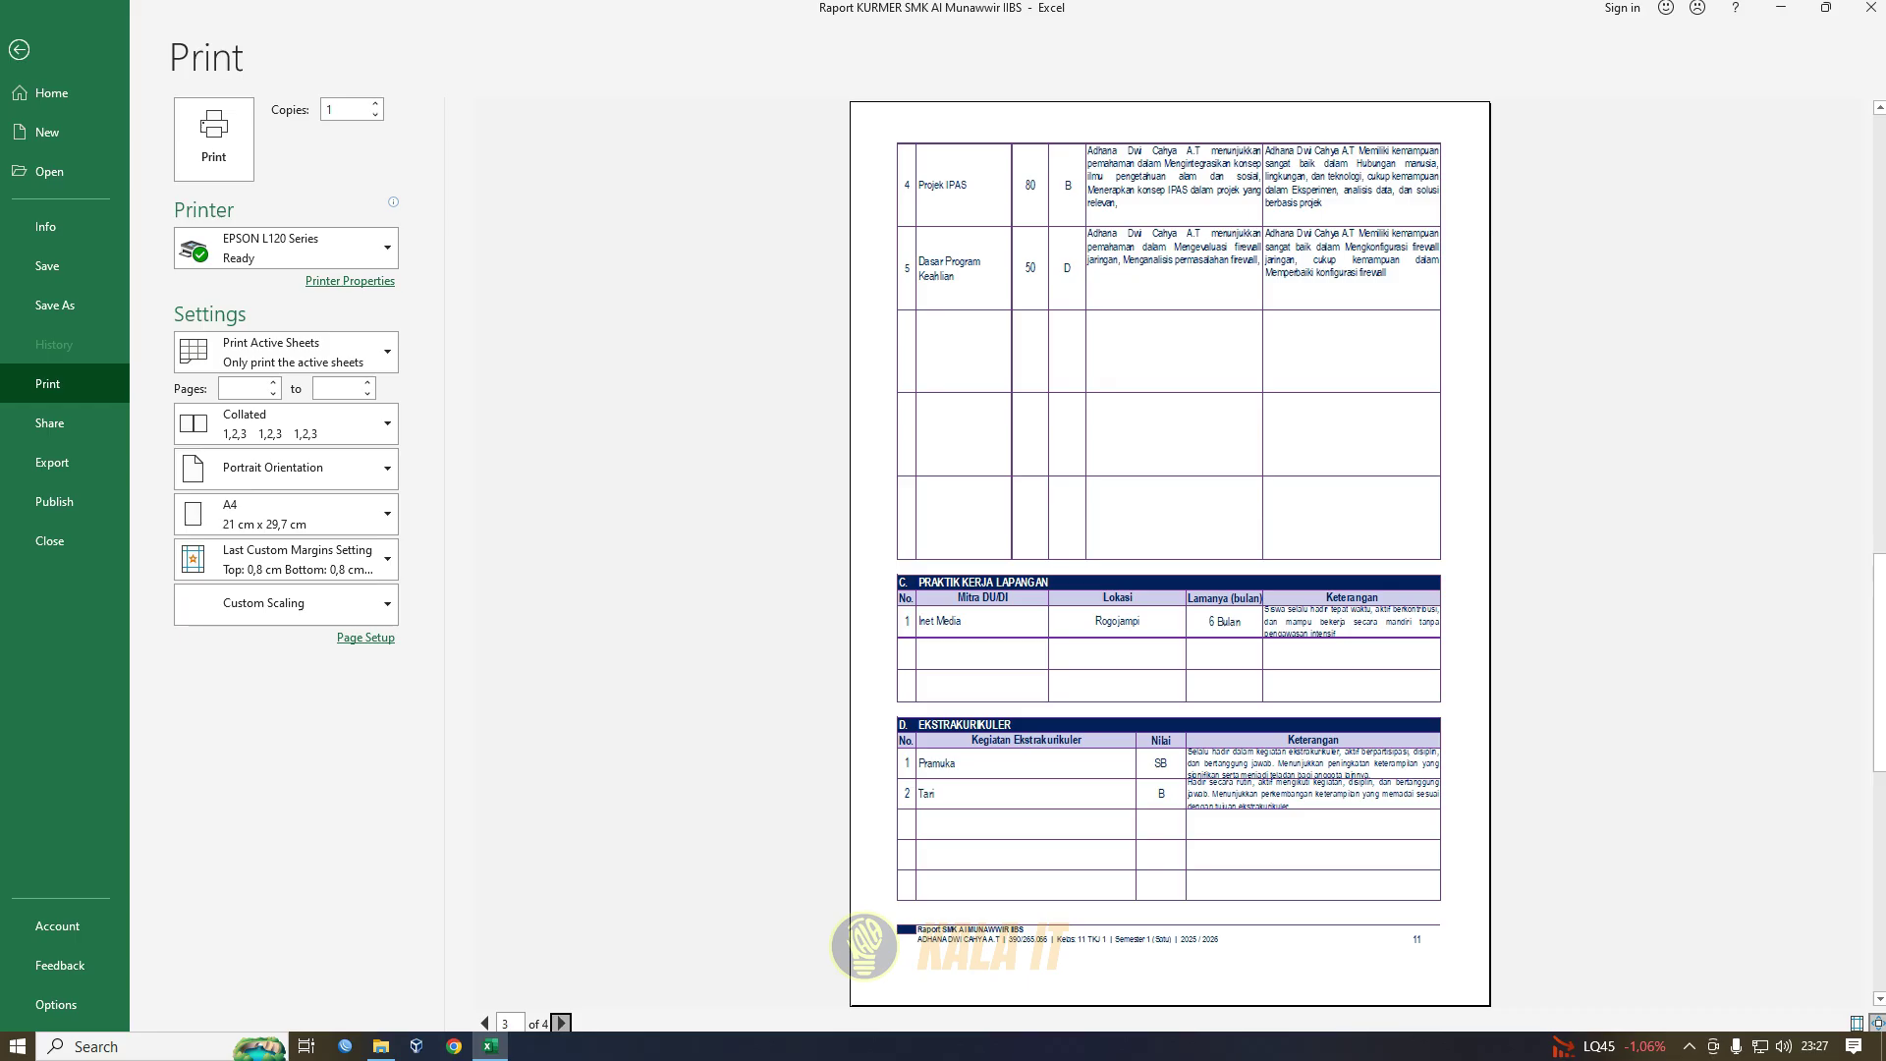
{"action": "left_click", "coordinate": [561, 1022]}
{"action": "left_click", "coordinate": [19, 49]}
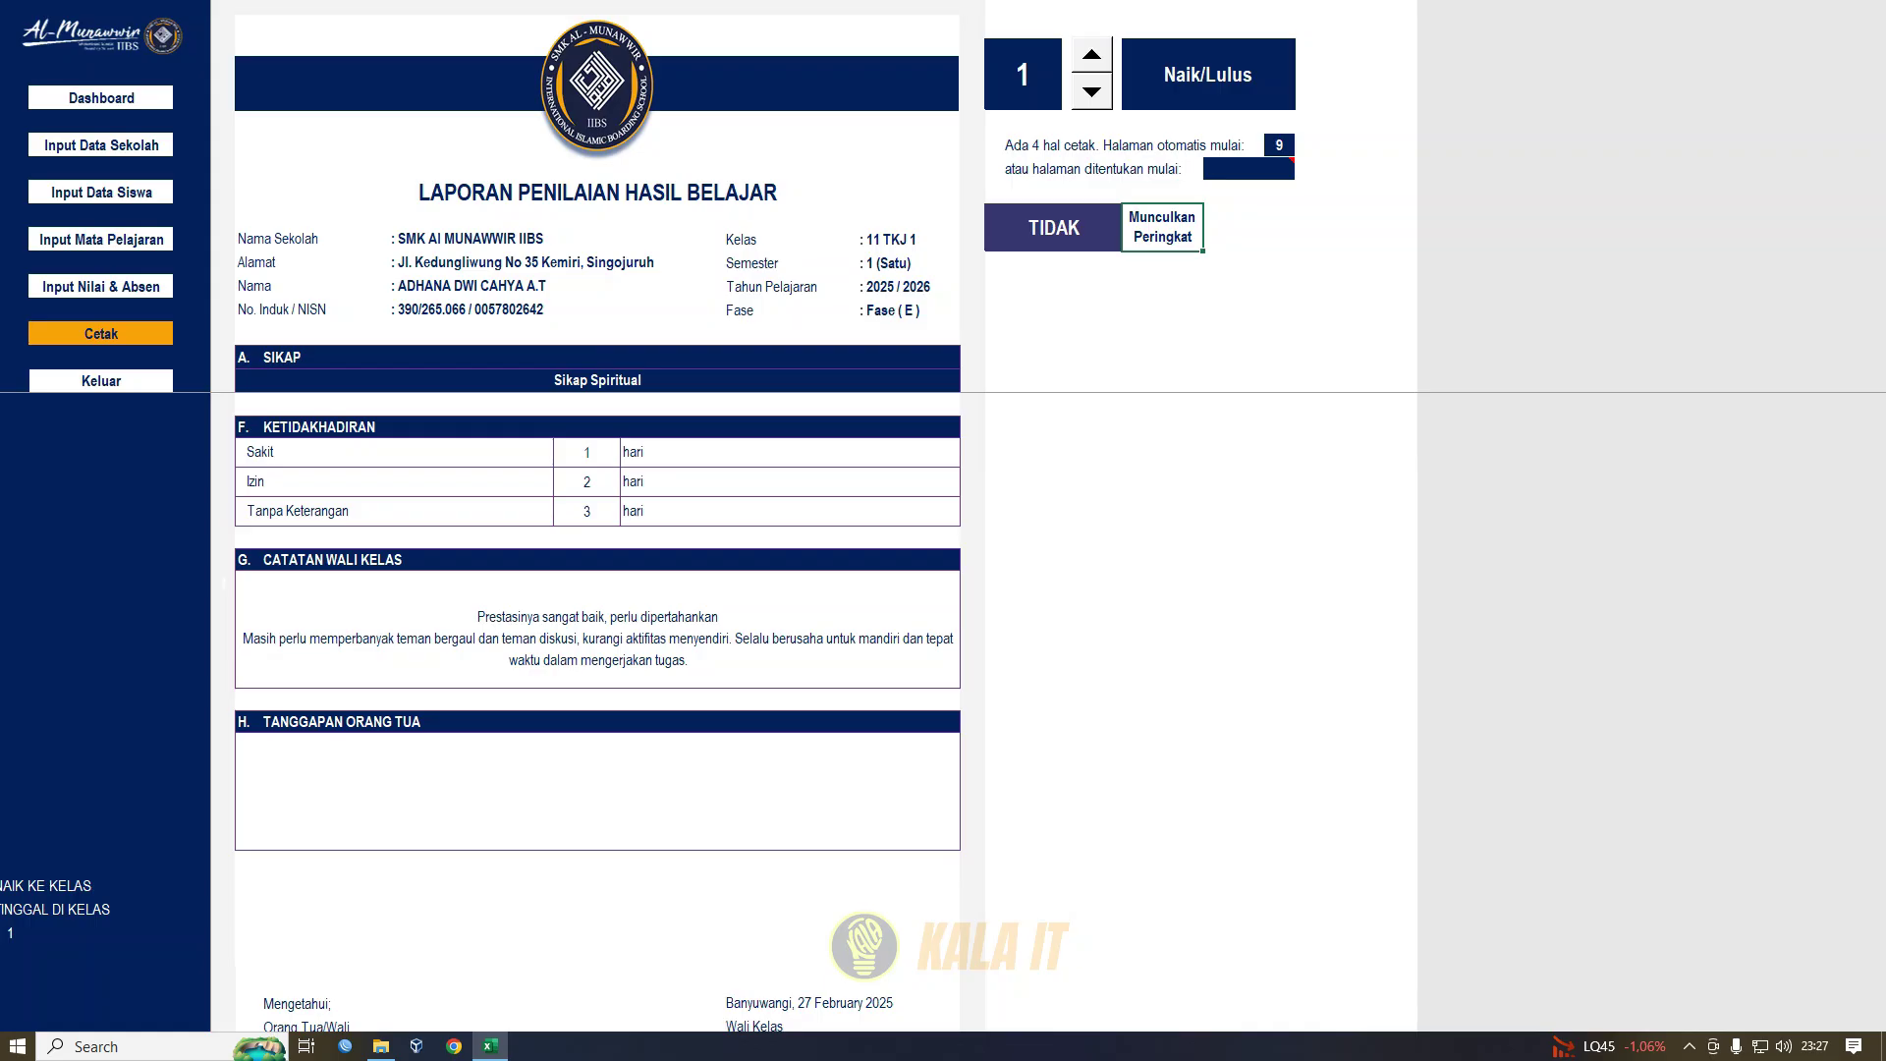
- Change the report's promotion status to Tidak Naik/Tidak Lulus
{"action": "left_click", "coordinate": [1325, 286]}
{"action": "scroll", "coordinate": [598, 712], "scroll_direction": "down", "scroll_amount": 2}
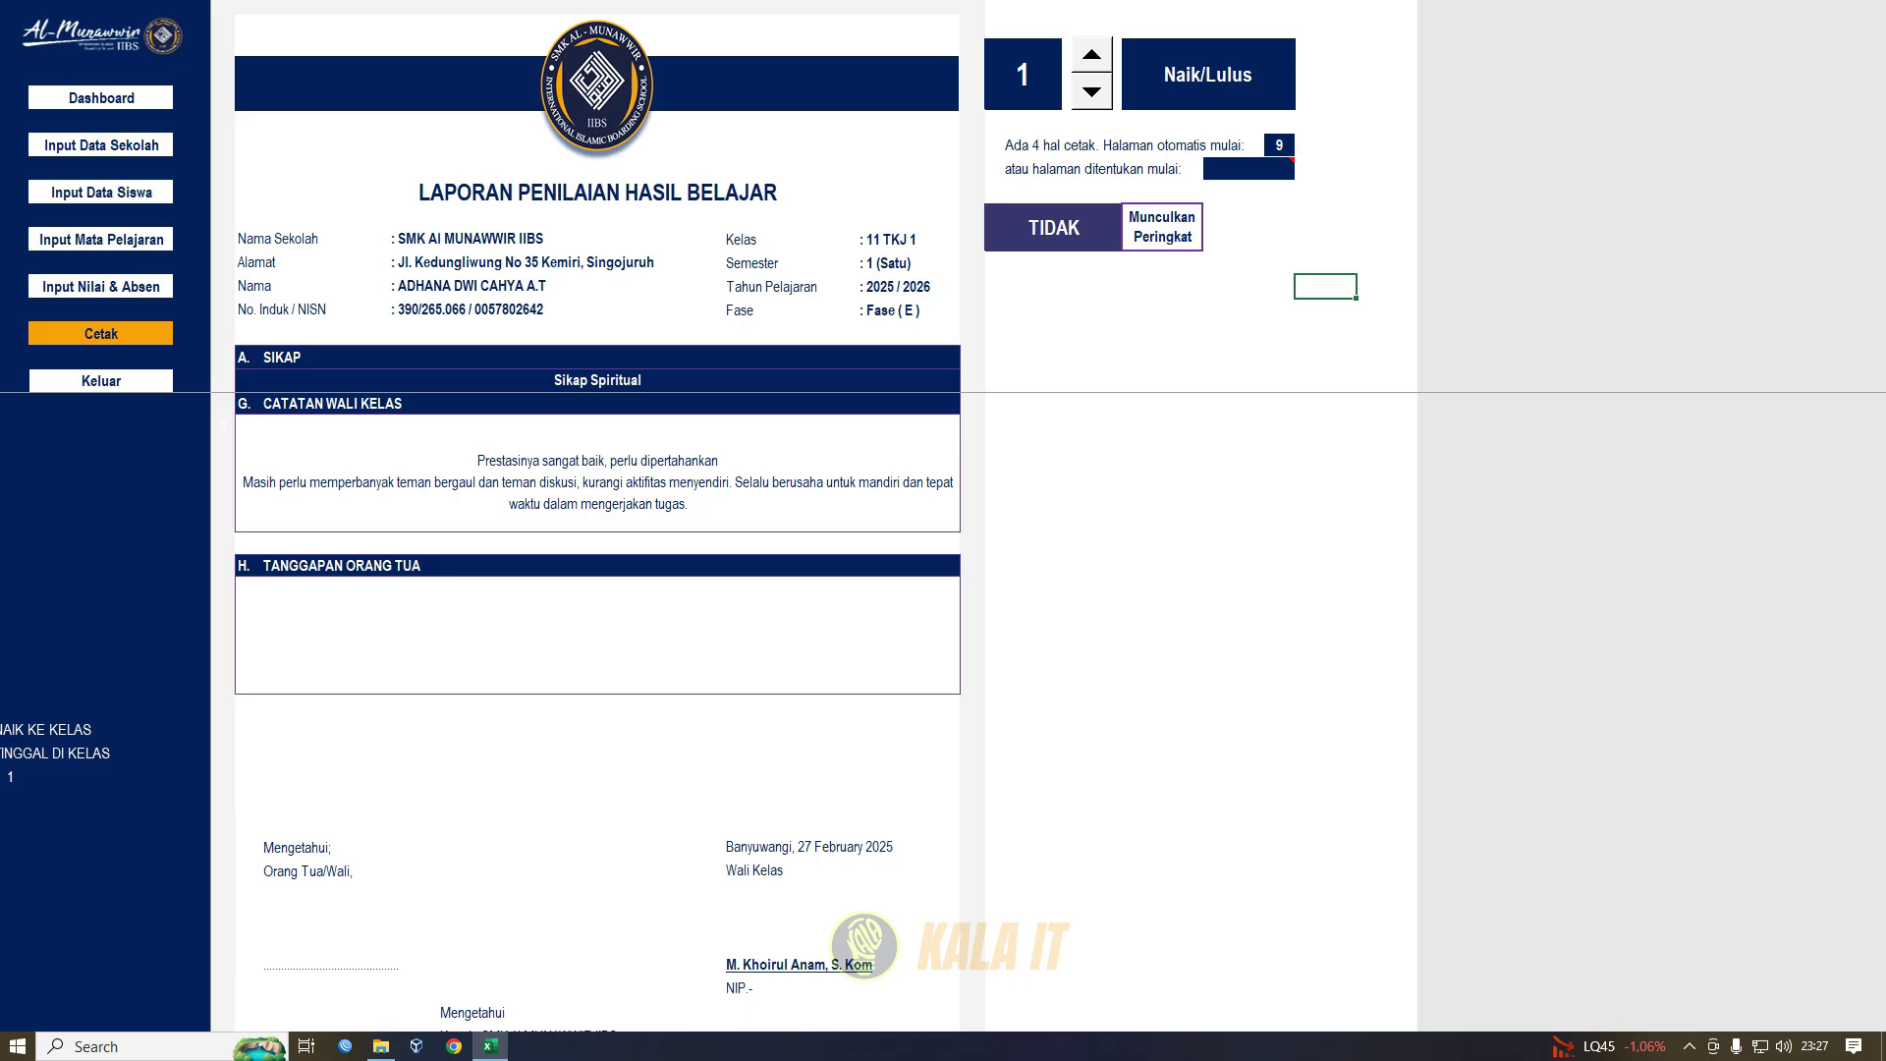
{"action": "left_click", "coordinate": [1209, 75]}
{"action": "left_click", "coordinate": [1304, 53]}
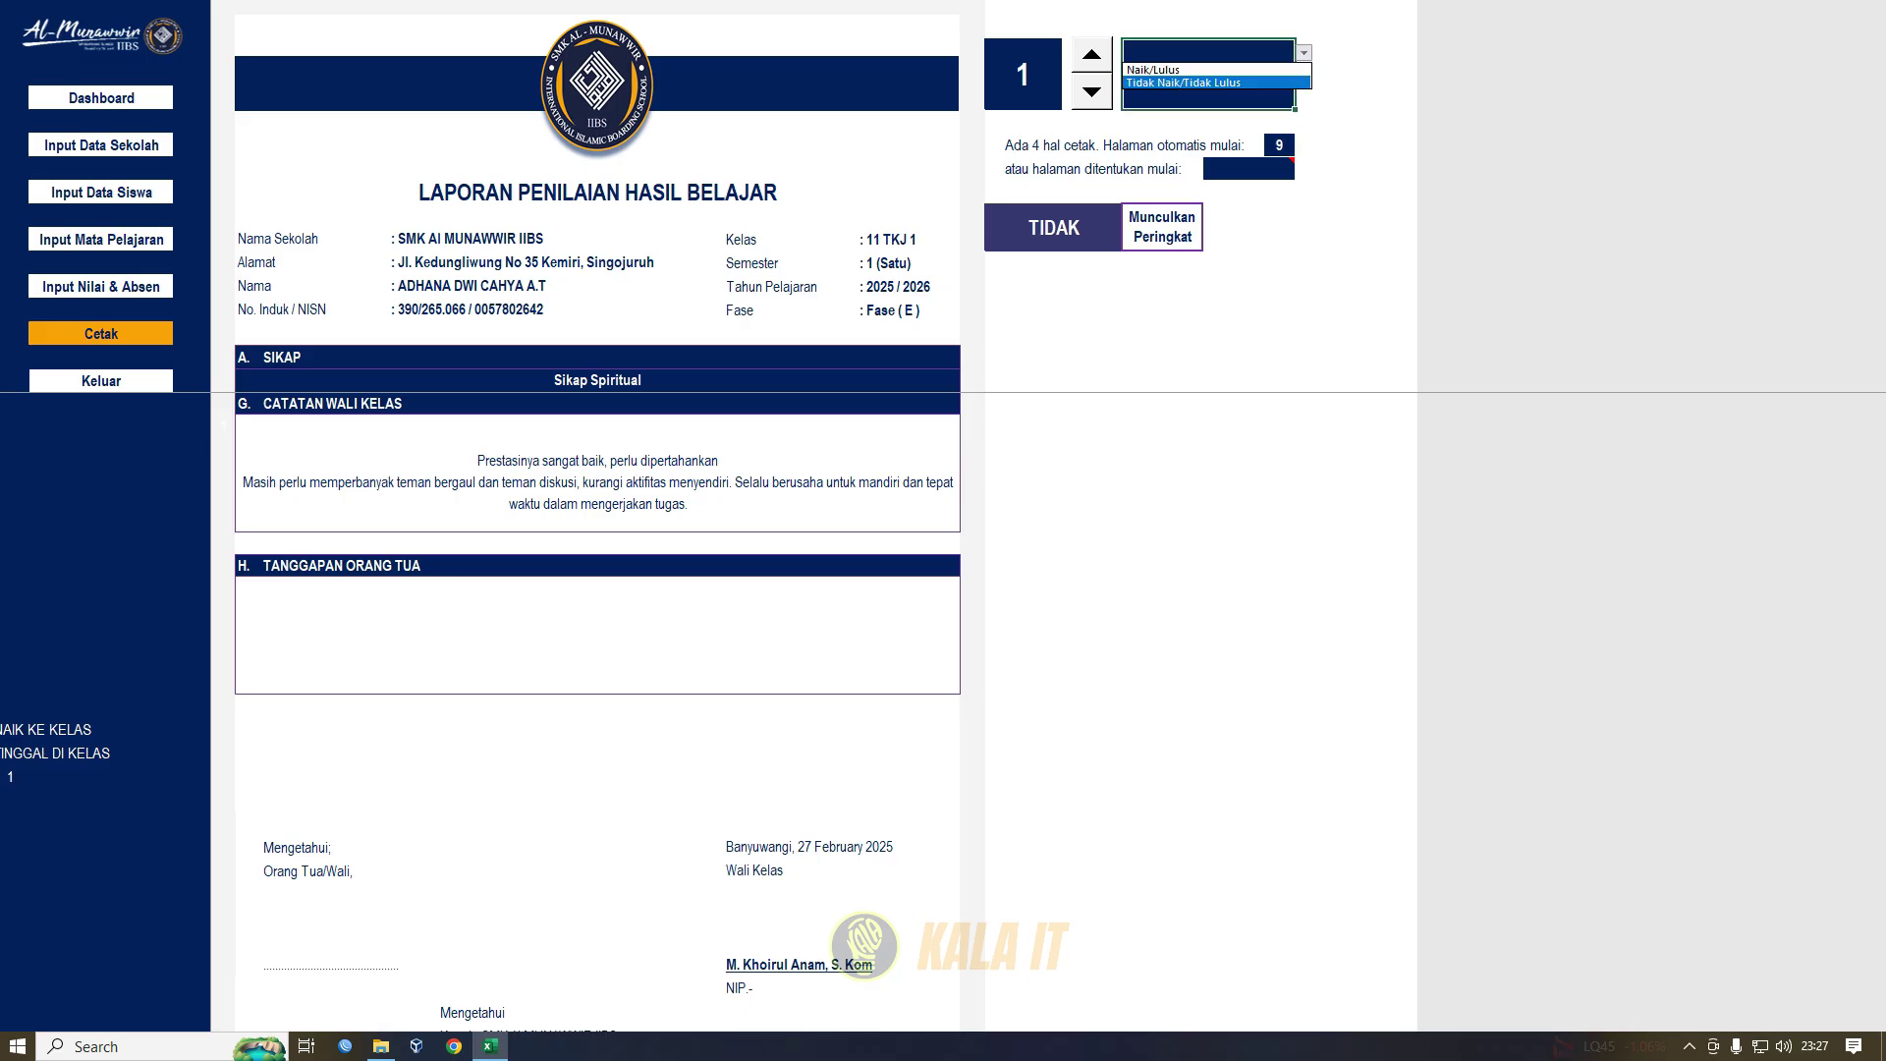
{"action": "left_click", "coordinate": [1211, 83]}
{"action": "left_click", "coordinate": [1162, 334]}
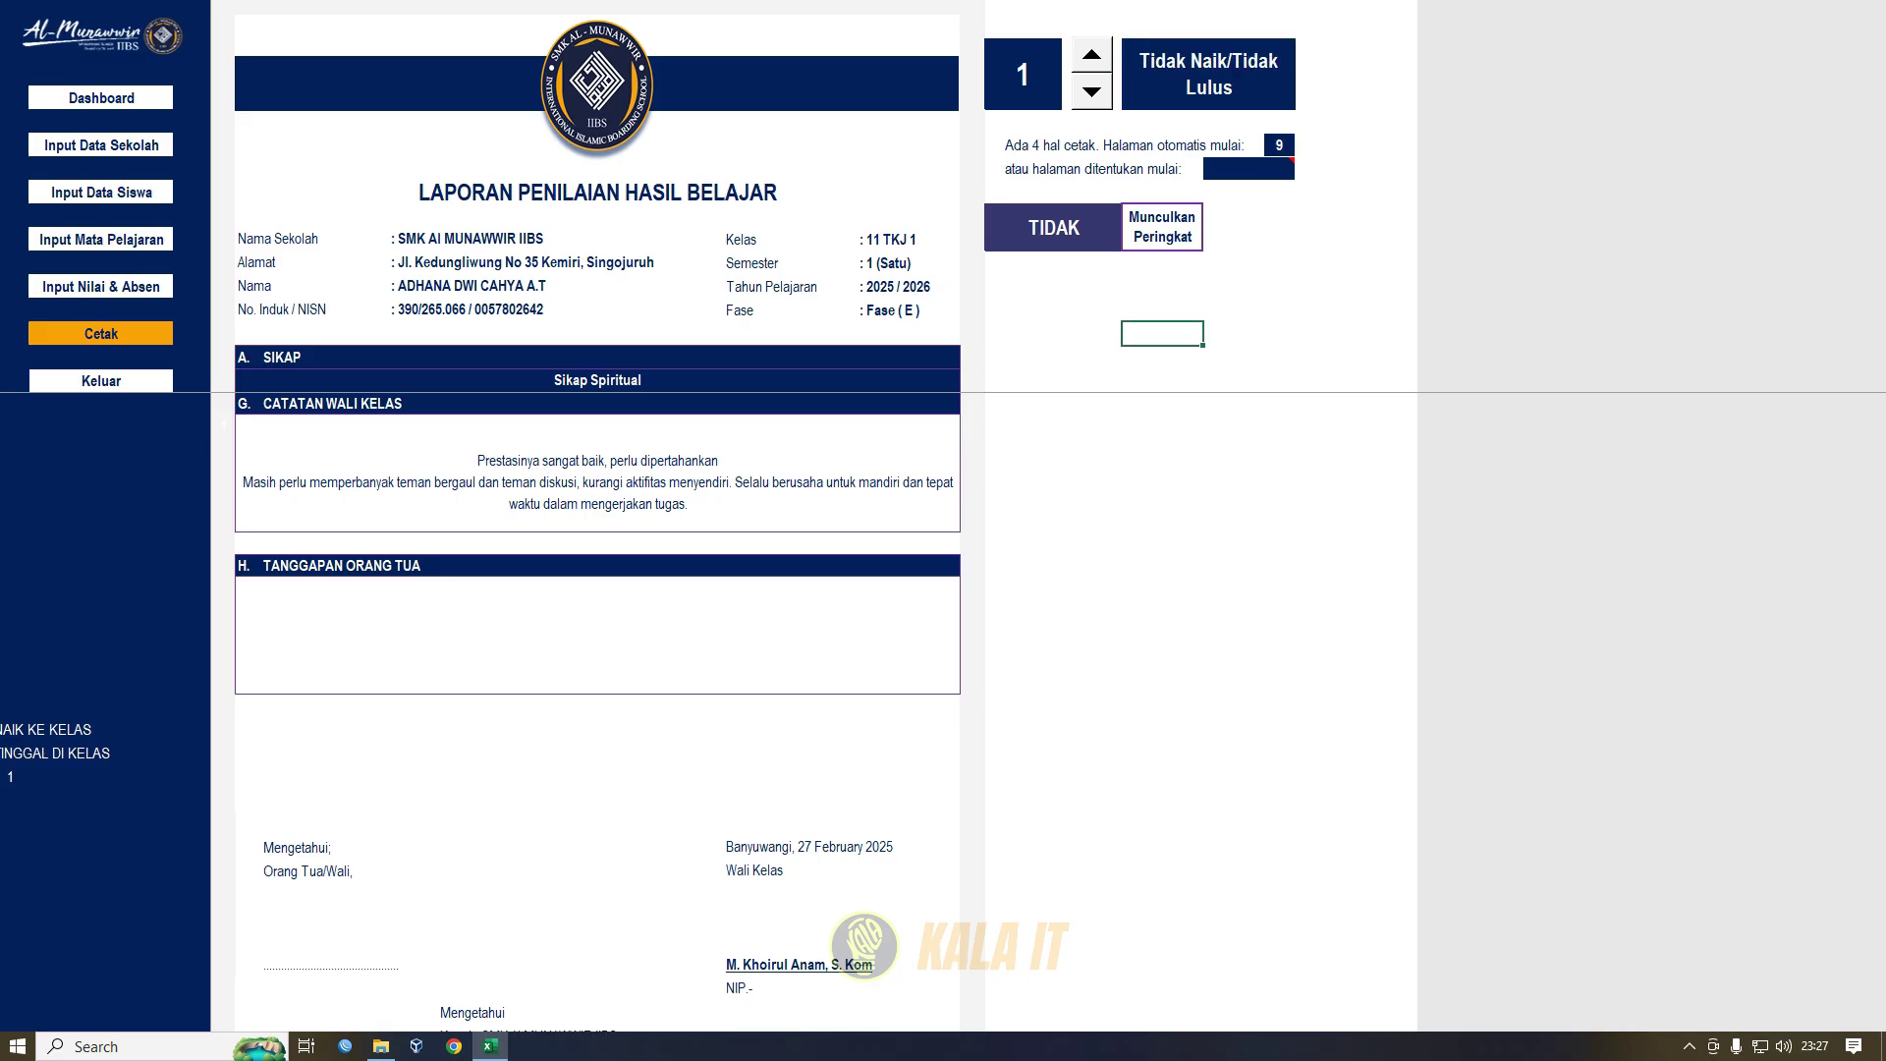
{"action": "scroll", "coordinate": [598, 711], "scroll_direction": "up", "scroll_amount": 5}
- Check the Munculkan Peringkat setting, then return to the CETAK print menu
{"action": "left_click", "coordinate": [1163, 227]}
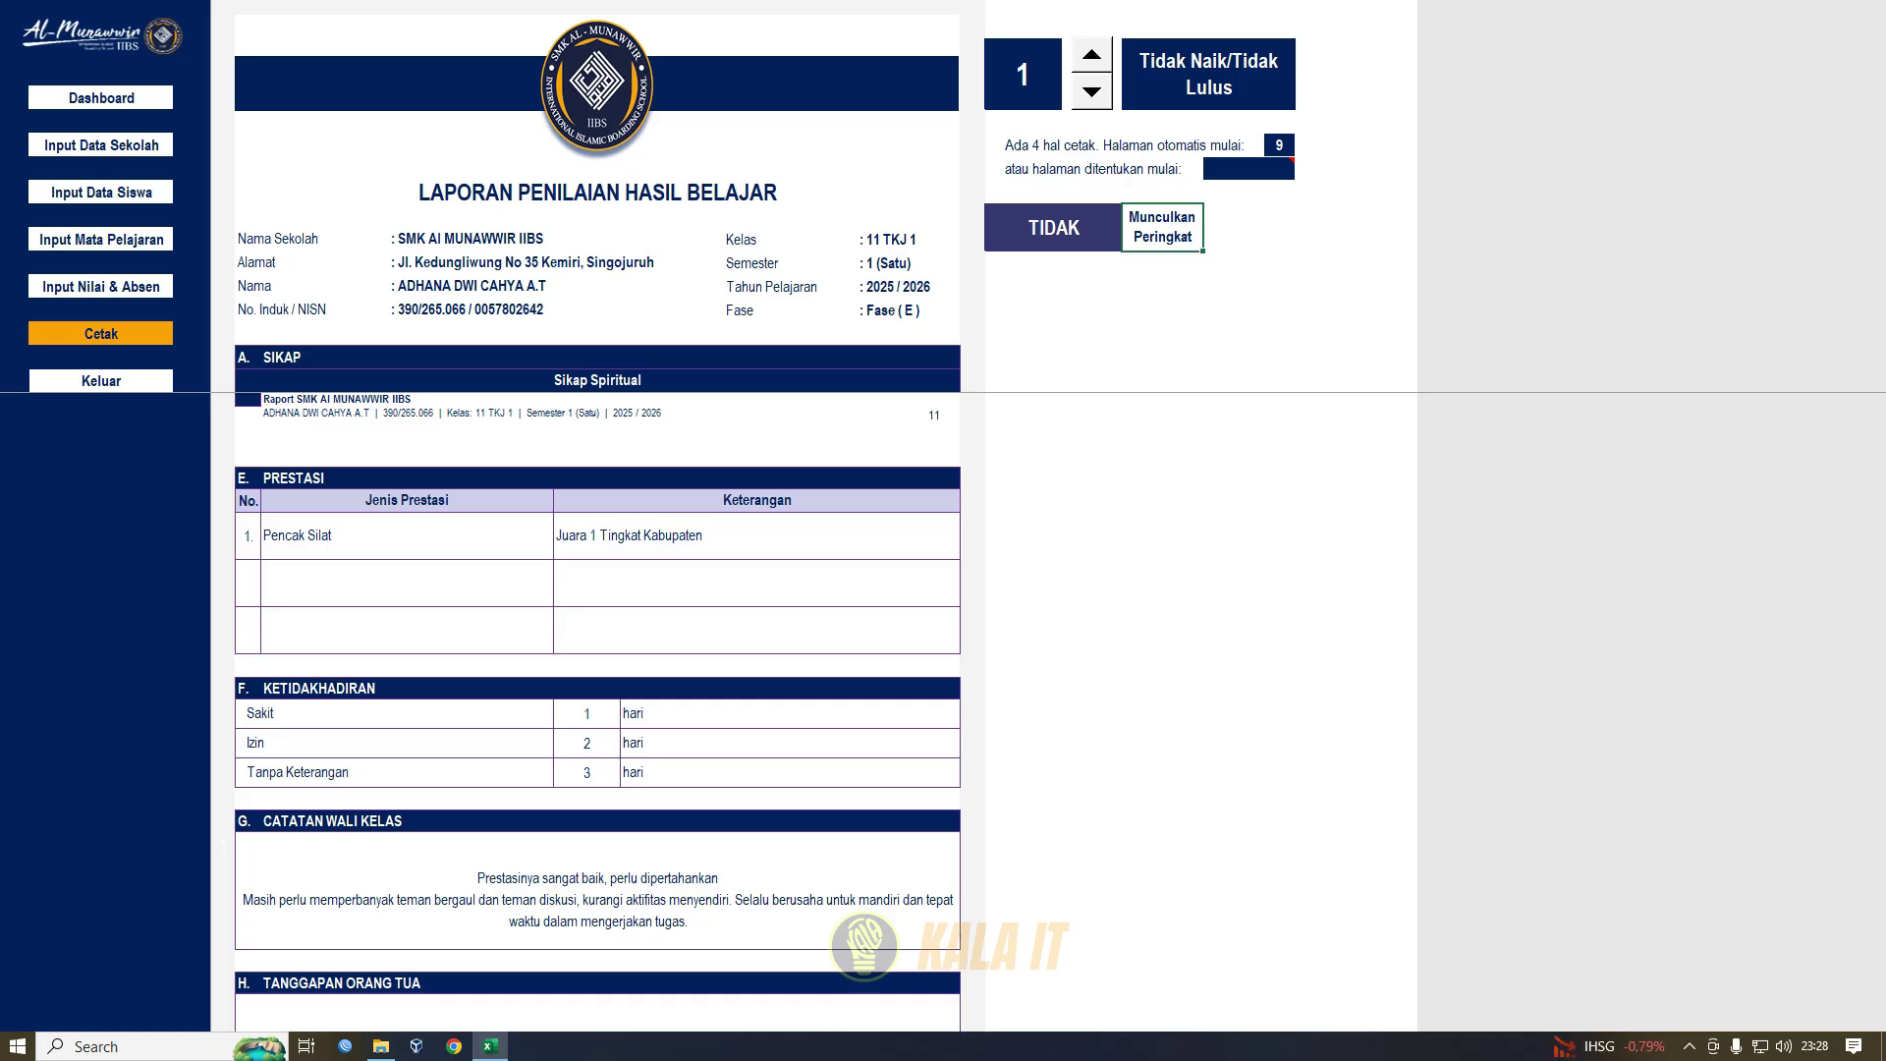
{"action": "left_click", "coordinate": [756, 334]}
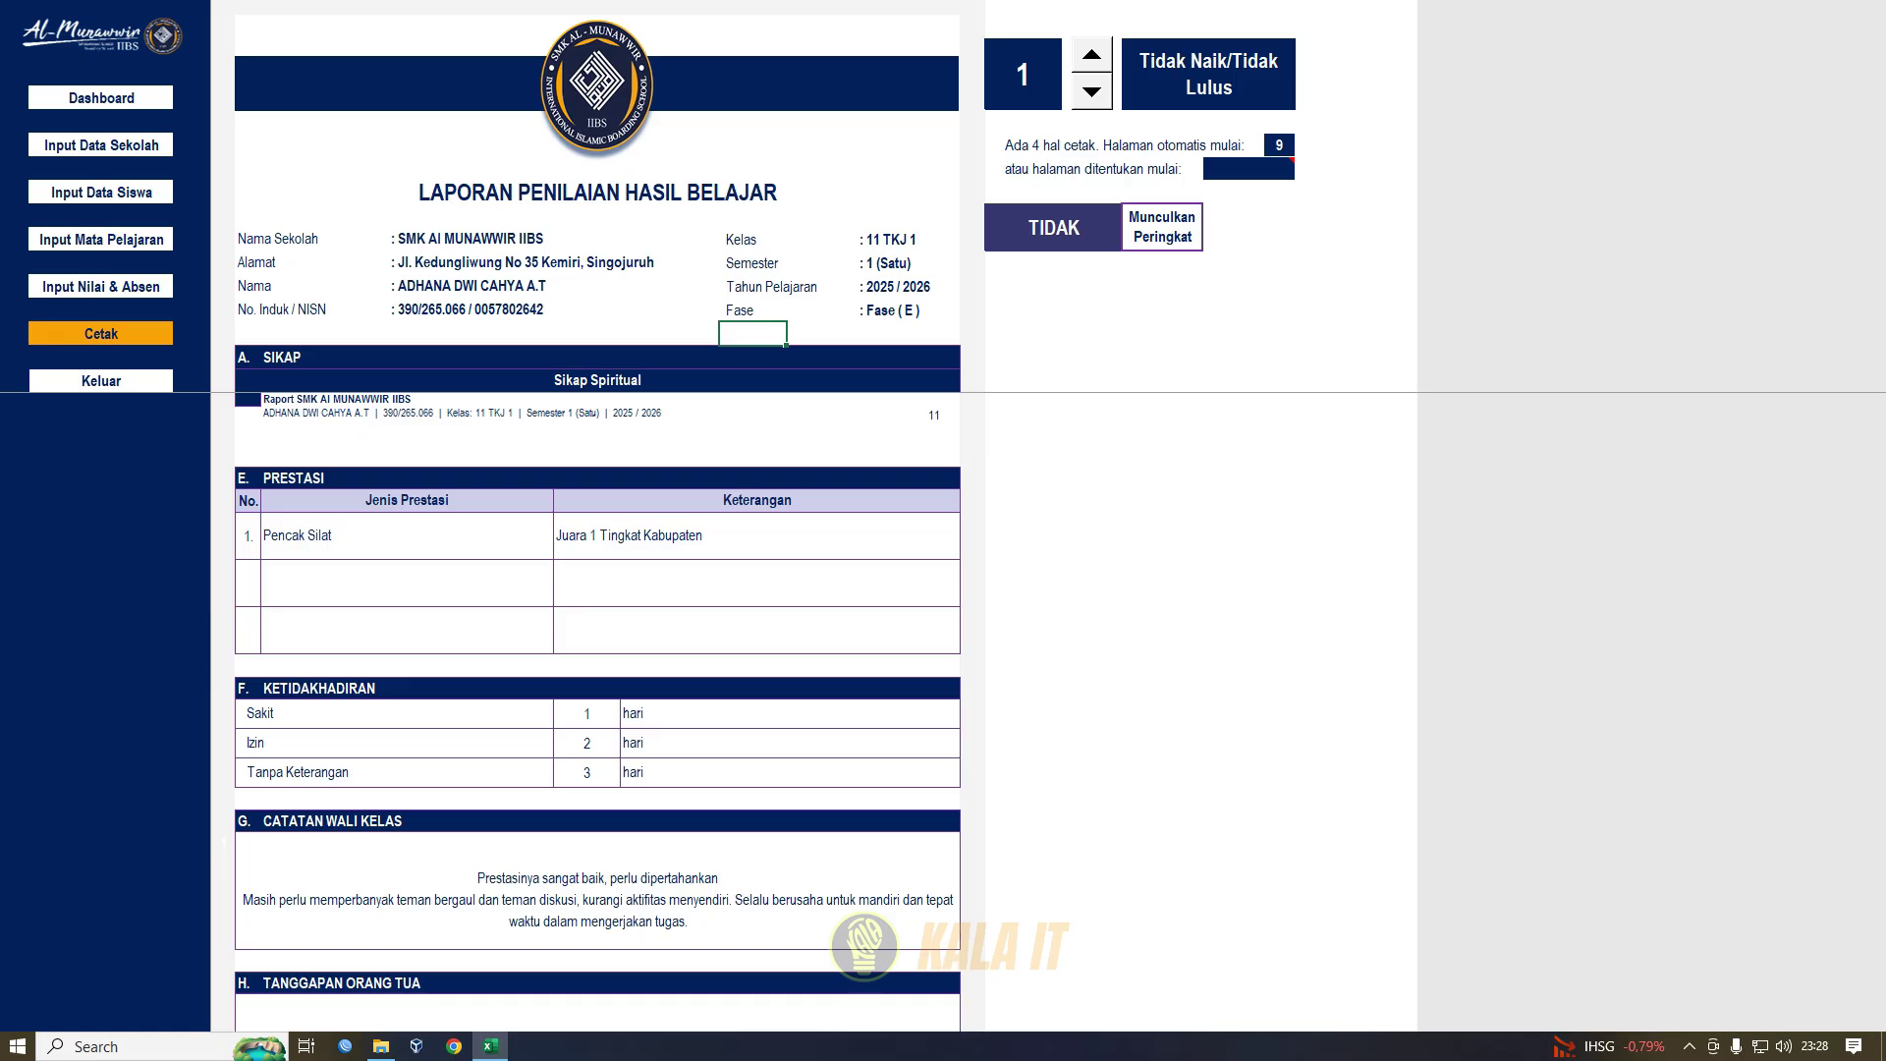
{"action": "left_click", "coordinate": [101, 334]}
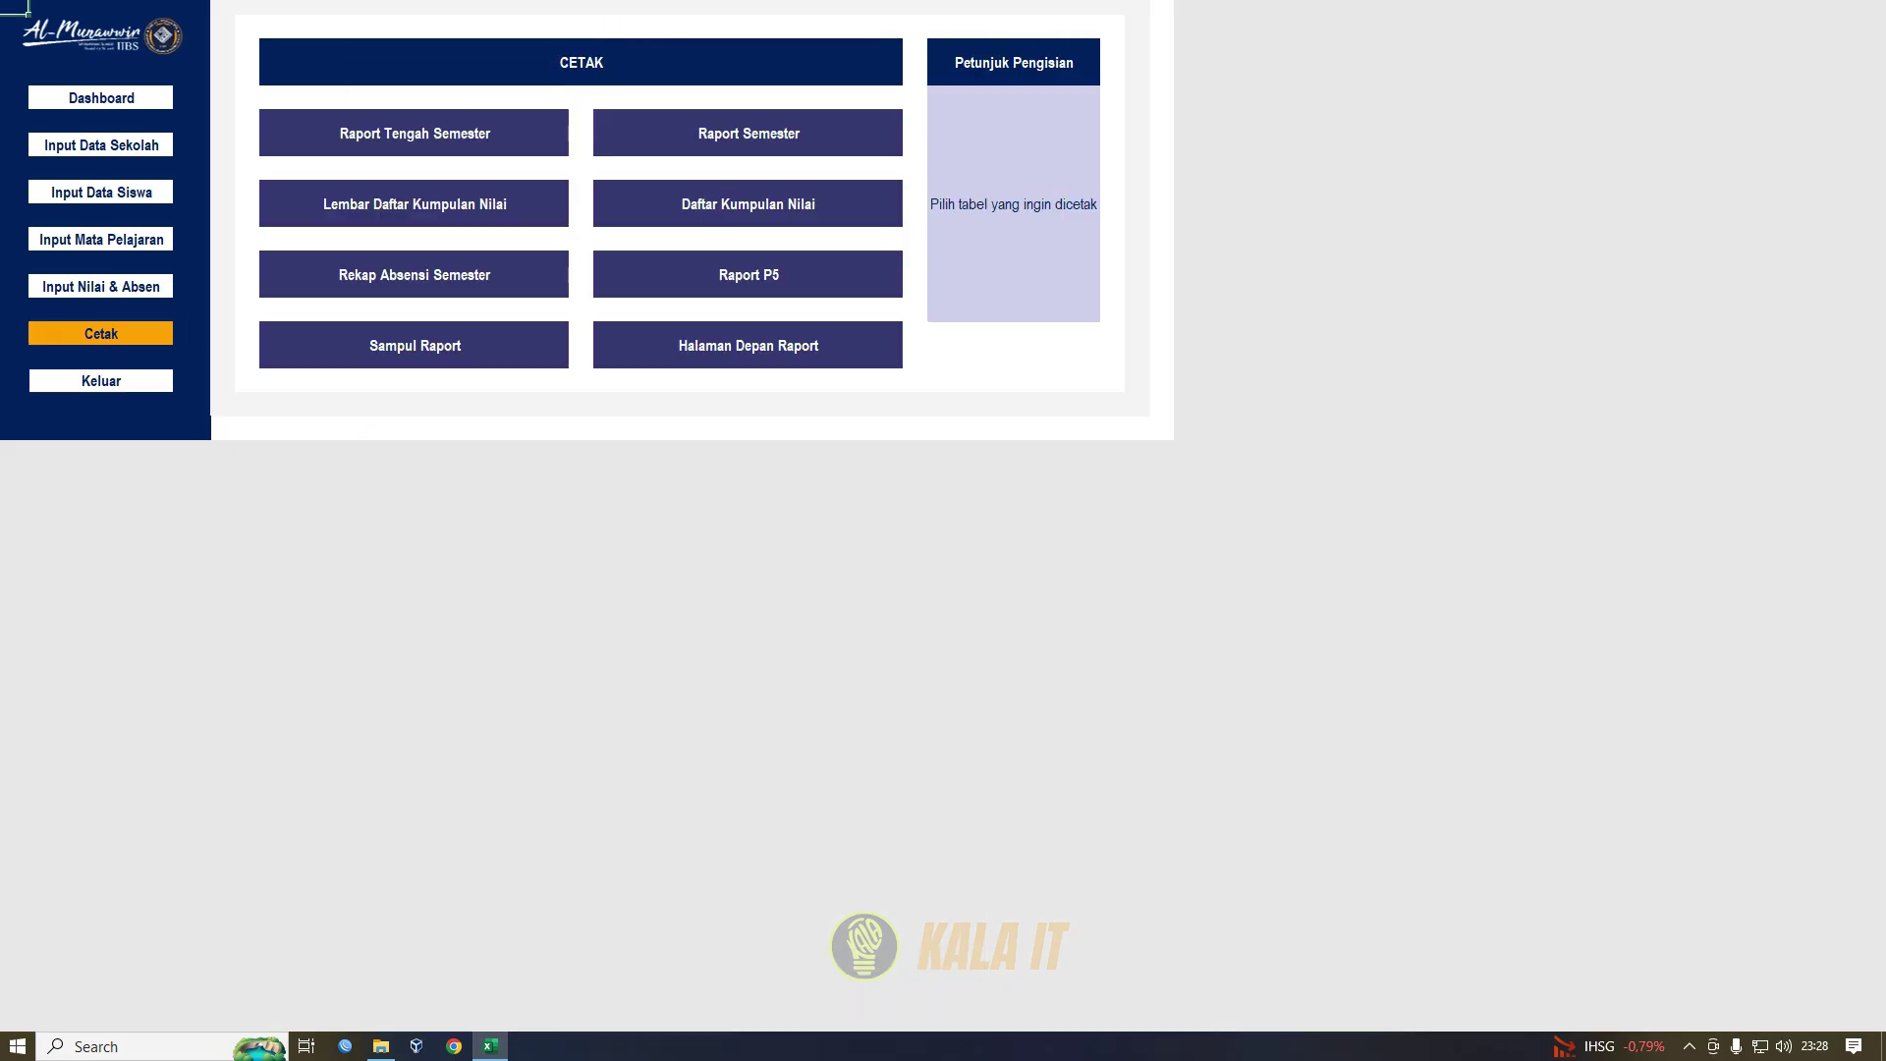
{"action": "left_click", "coordinate": [414, 209]}
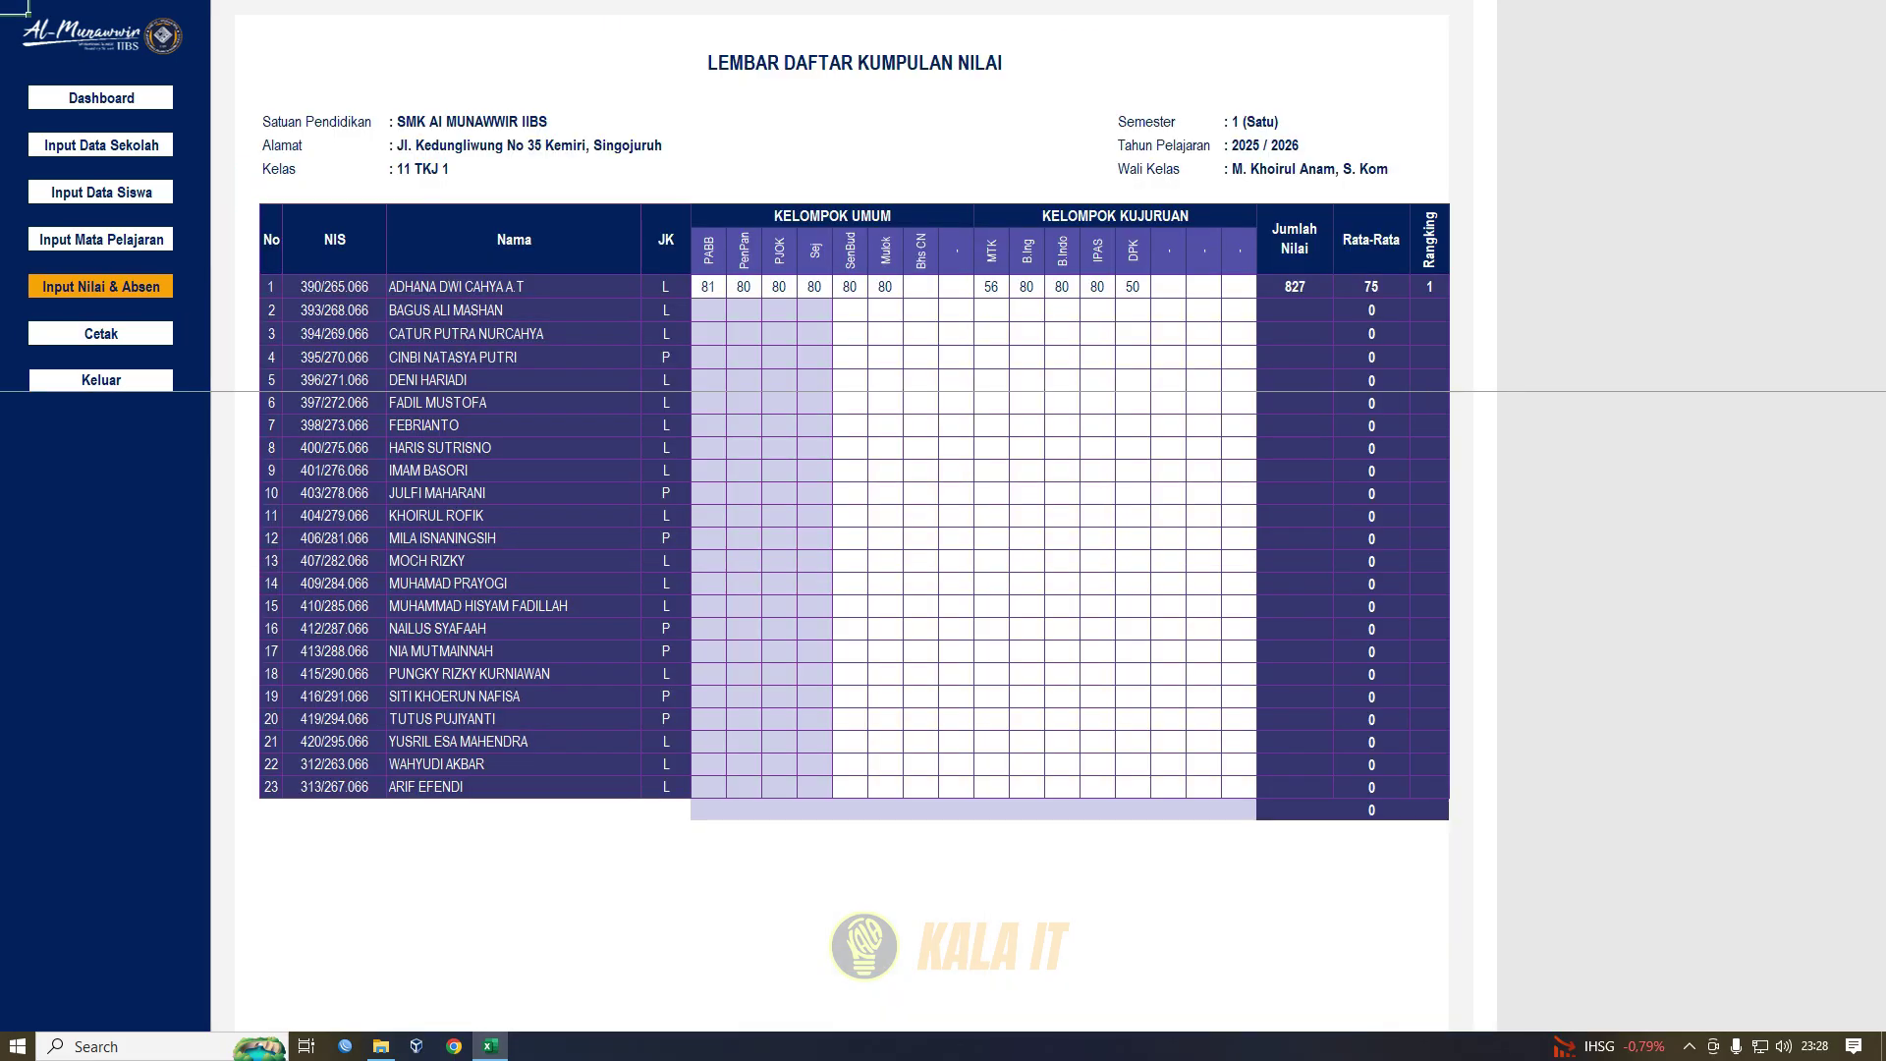
{"action": "left_click", "coordinate": [101, 334]}
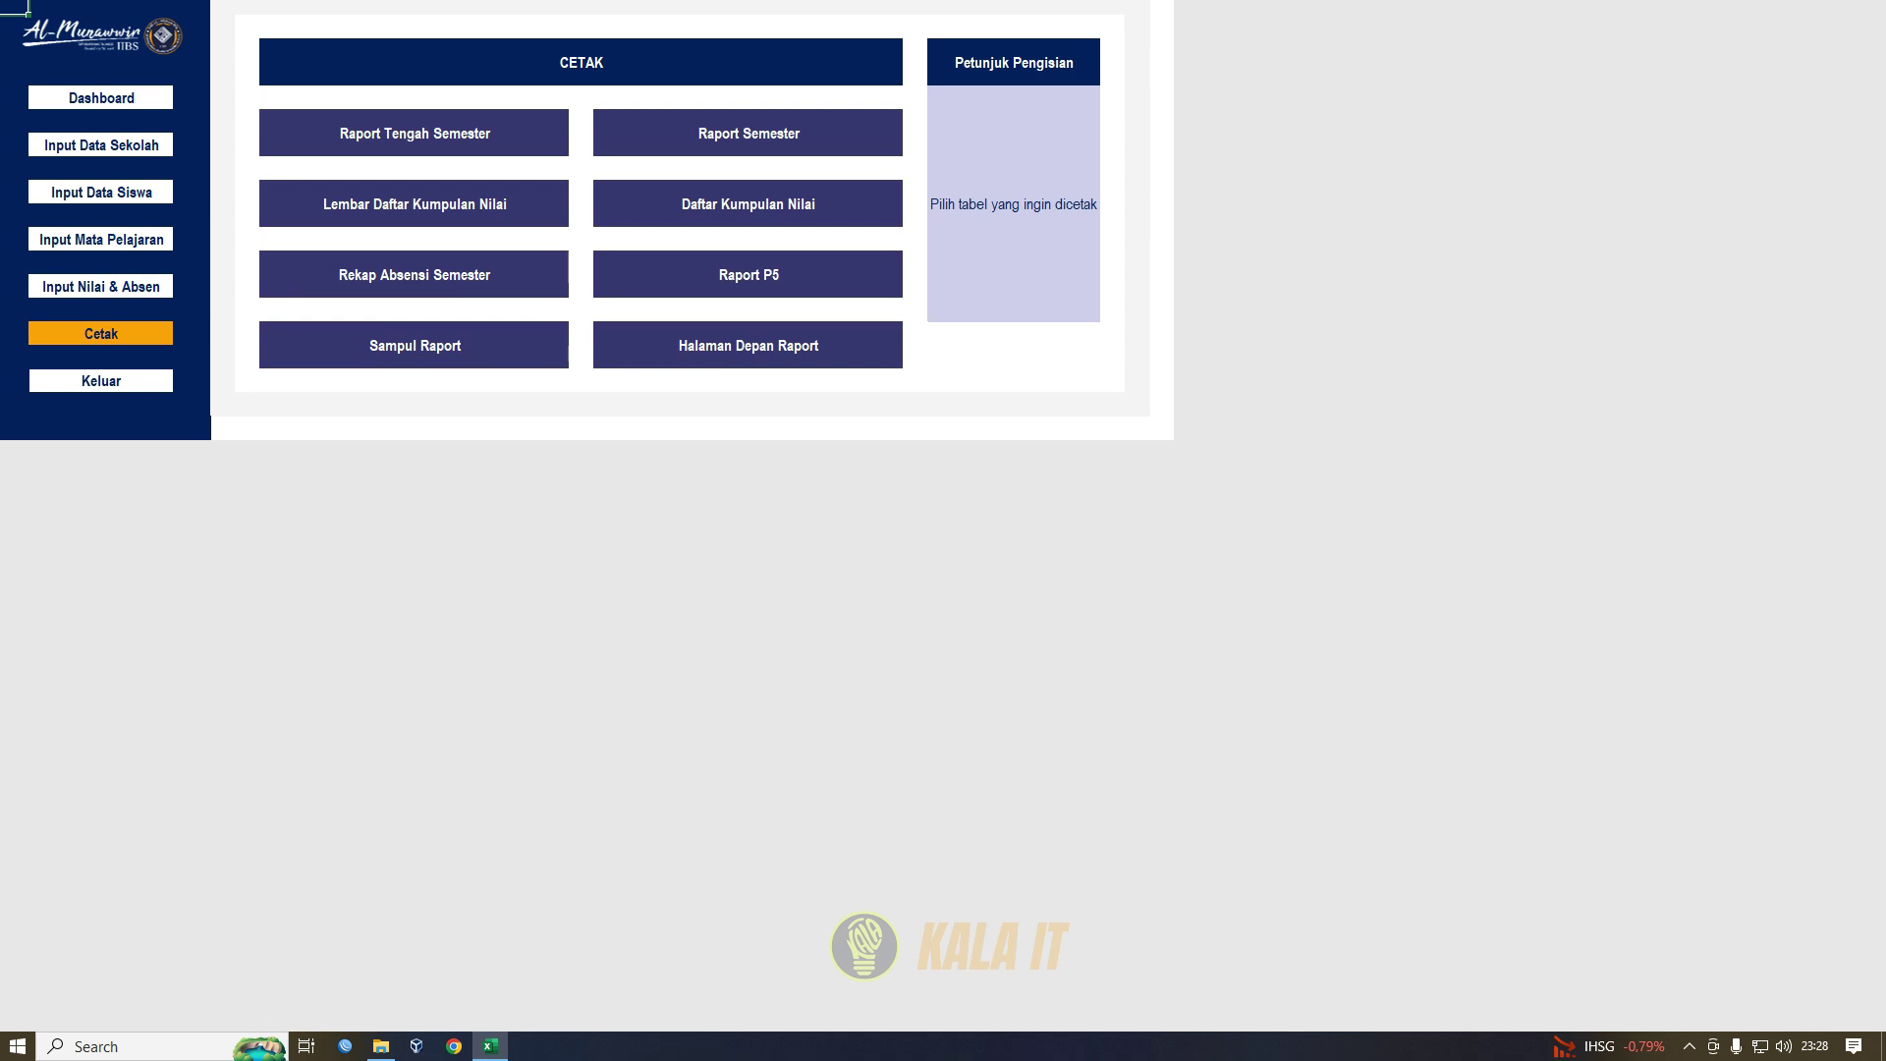
{"action": "left_click", "coordinate": [749, 204]}
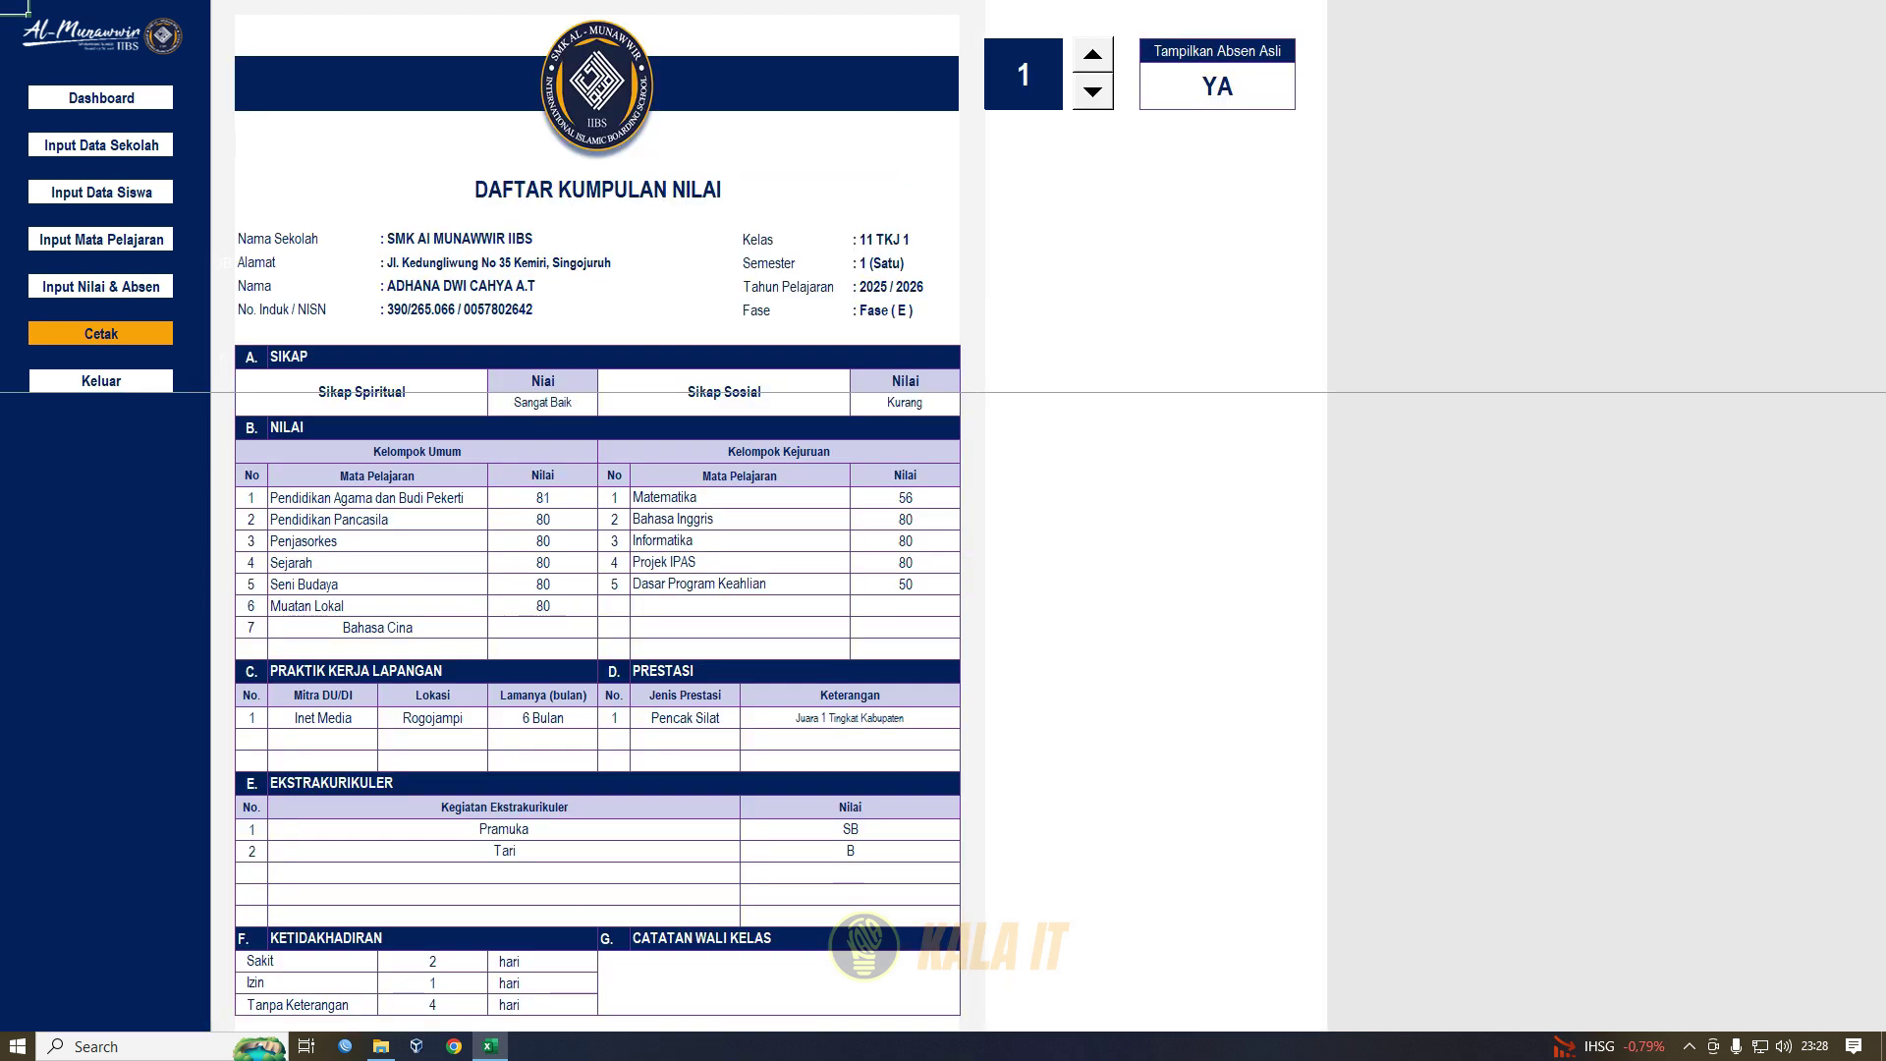
{"action": "left_click", "coordinate": [101, 334]}
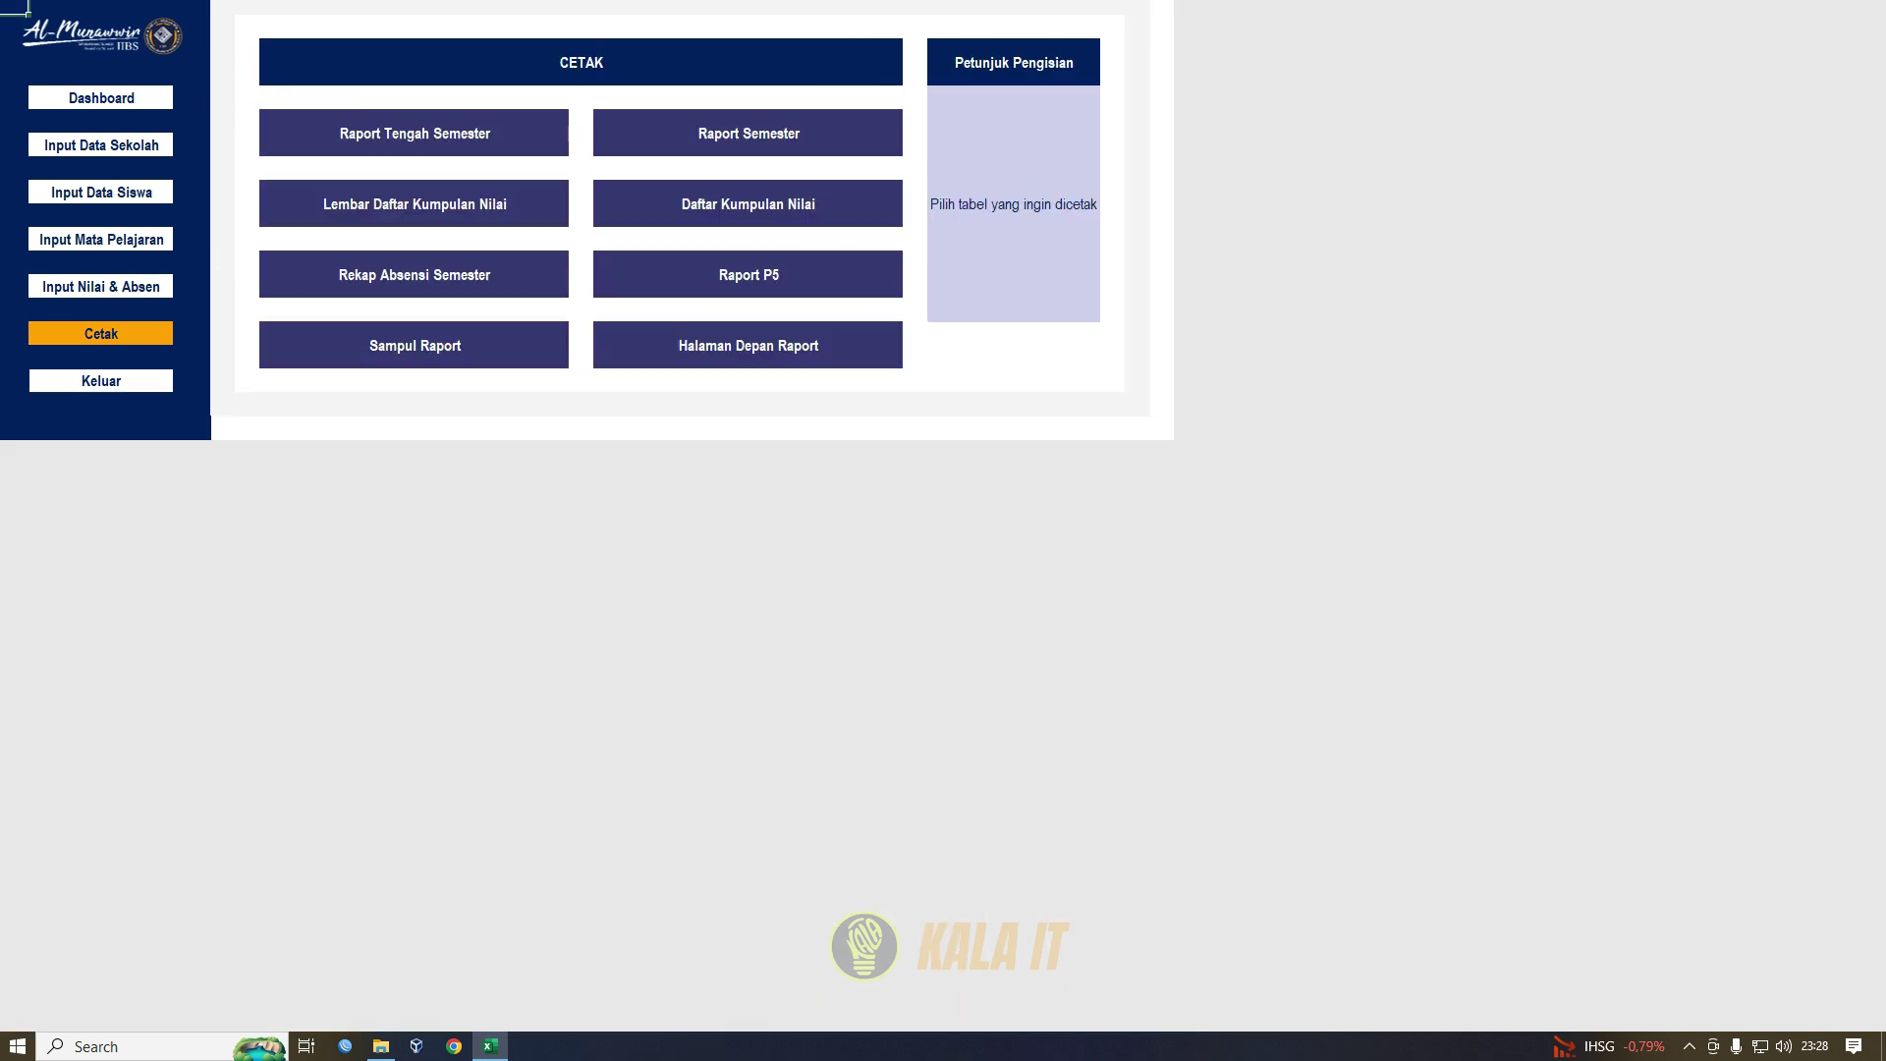
{"action": "left_click", "coordinate": [101, 286]}
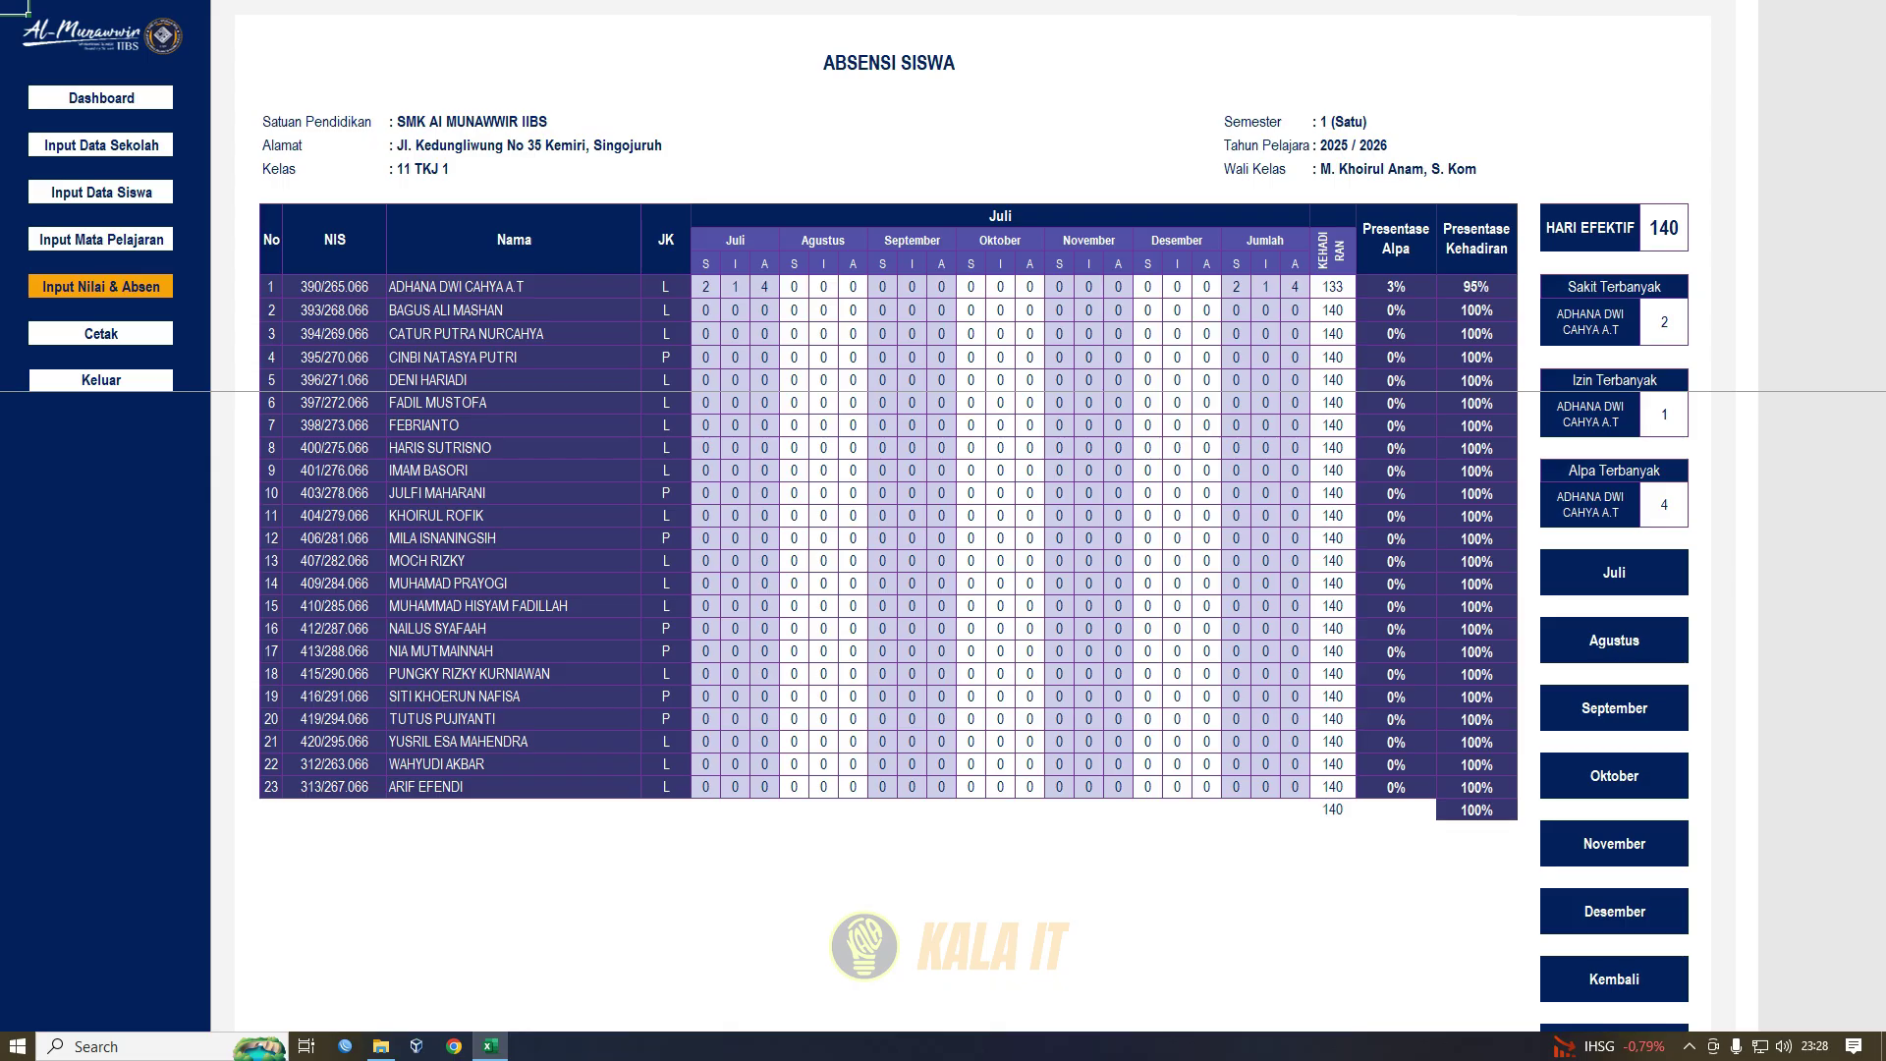
{"action": "left_click", "coordinate": [101, 286]}
{"action": "left_click", "coordinate": [102, 334]}
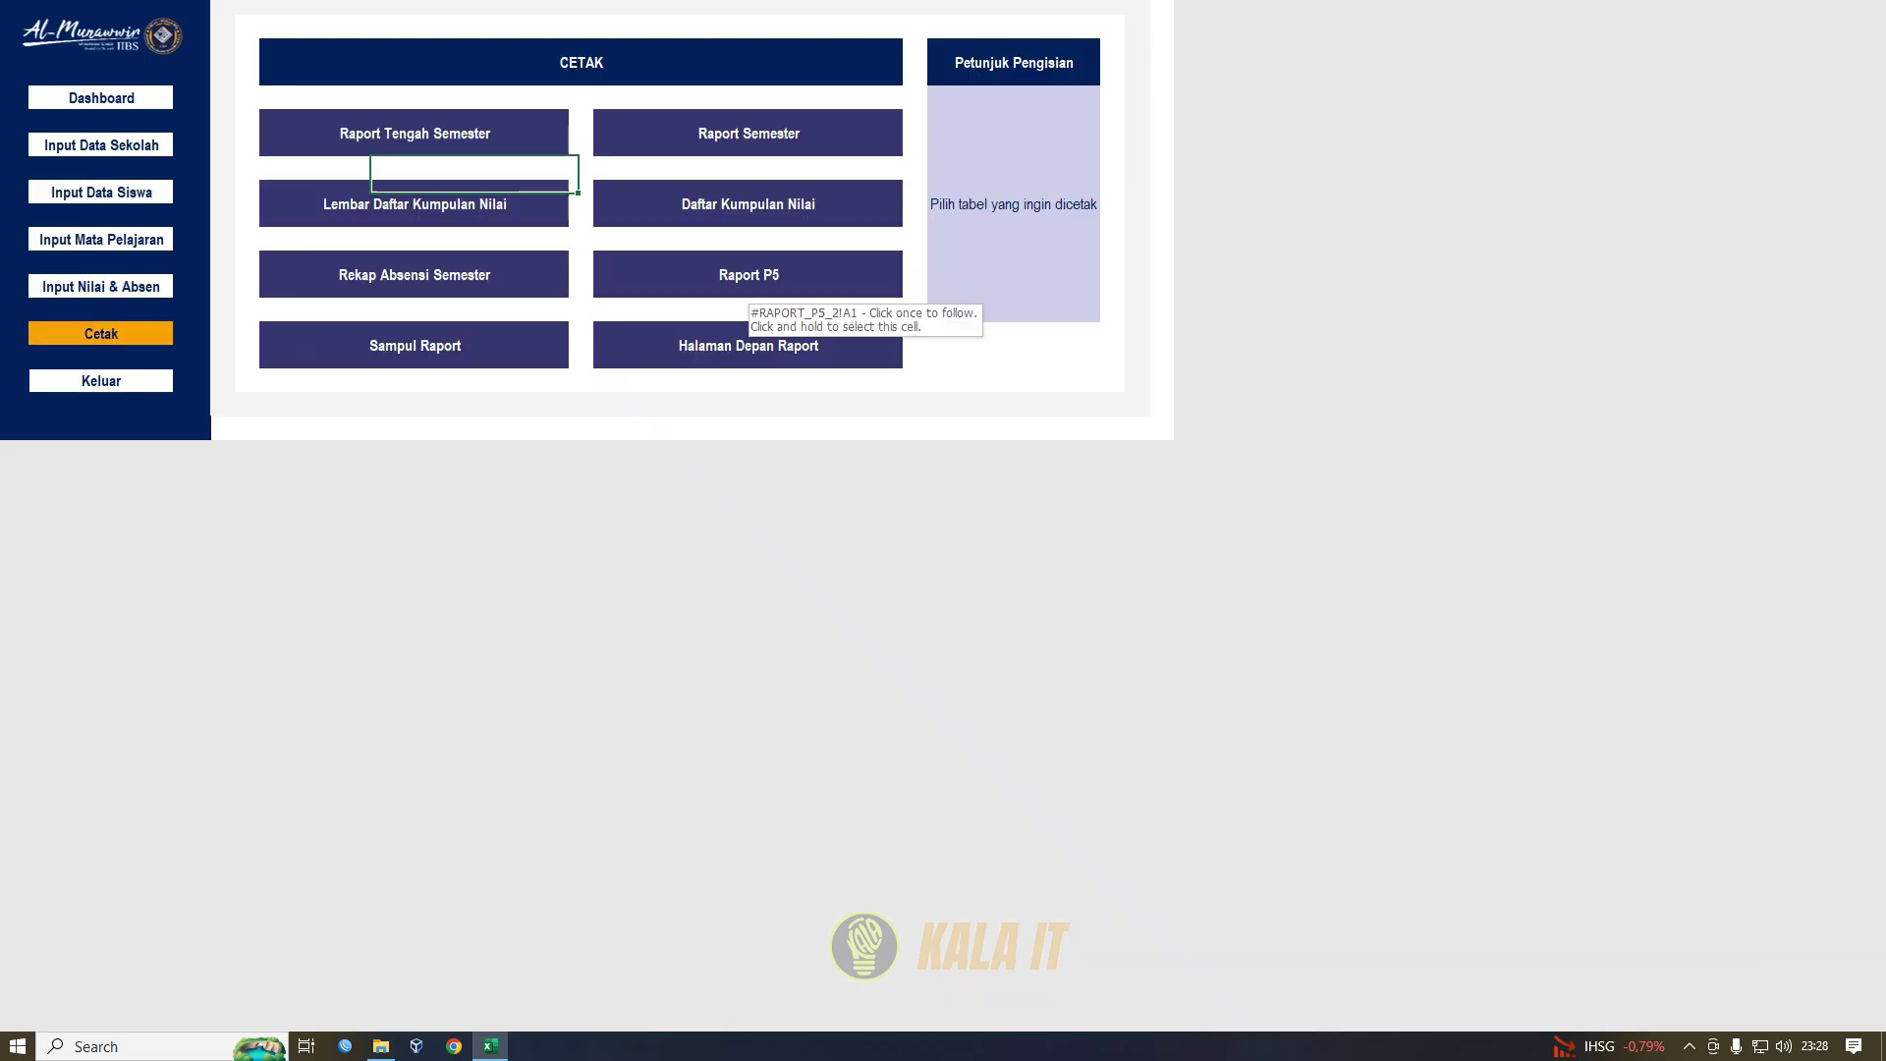
{"action": "left_click", "coordinate": [737, 278]}
{"action": "scroll", "coordinate": [604, 711], "scroll_direction": "up", "scroll_amount": 20}
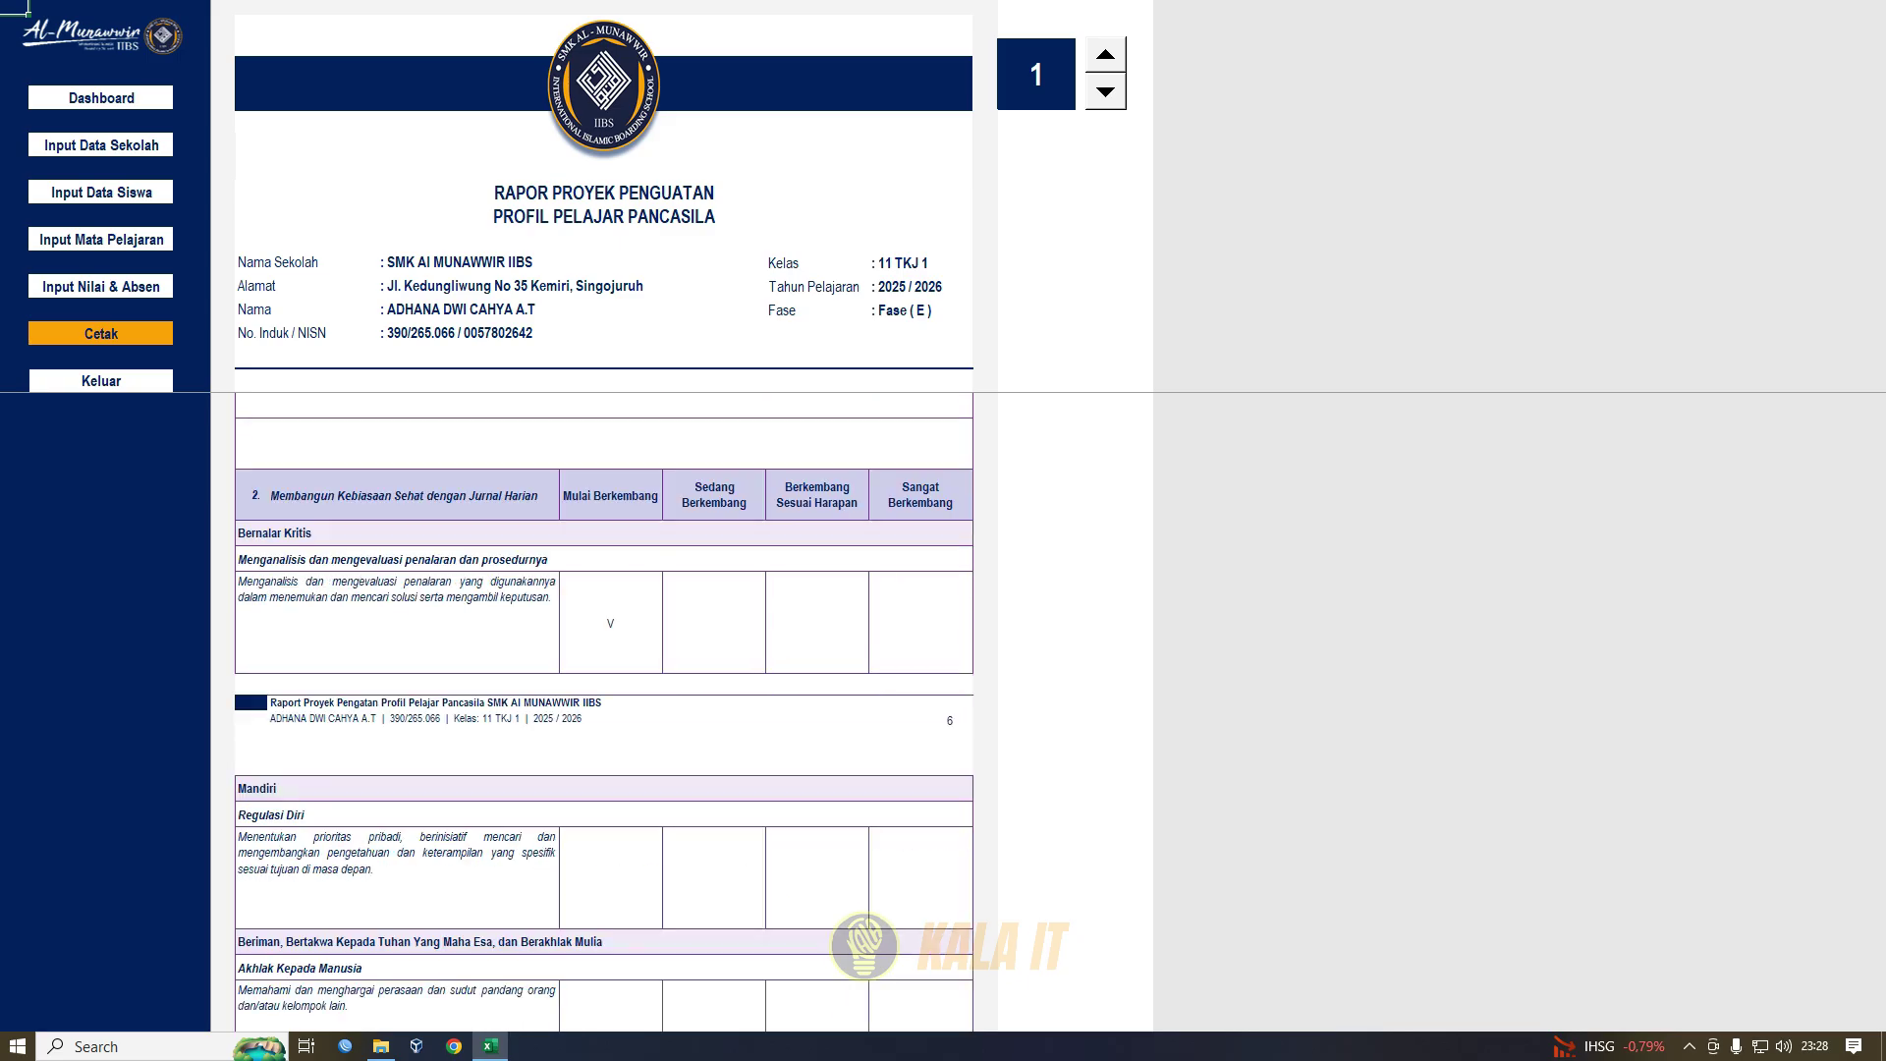
{"action": "scroll", "coordinate": [604, 711], "scroll_direction": "up", "scroll_amount": 20}
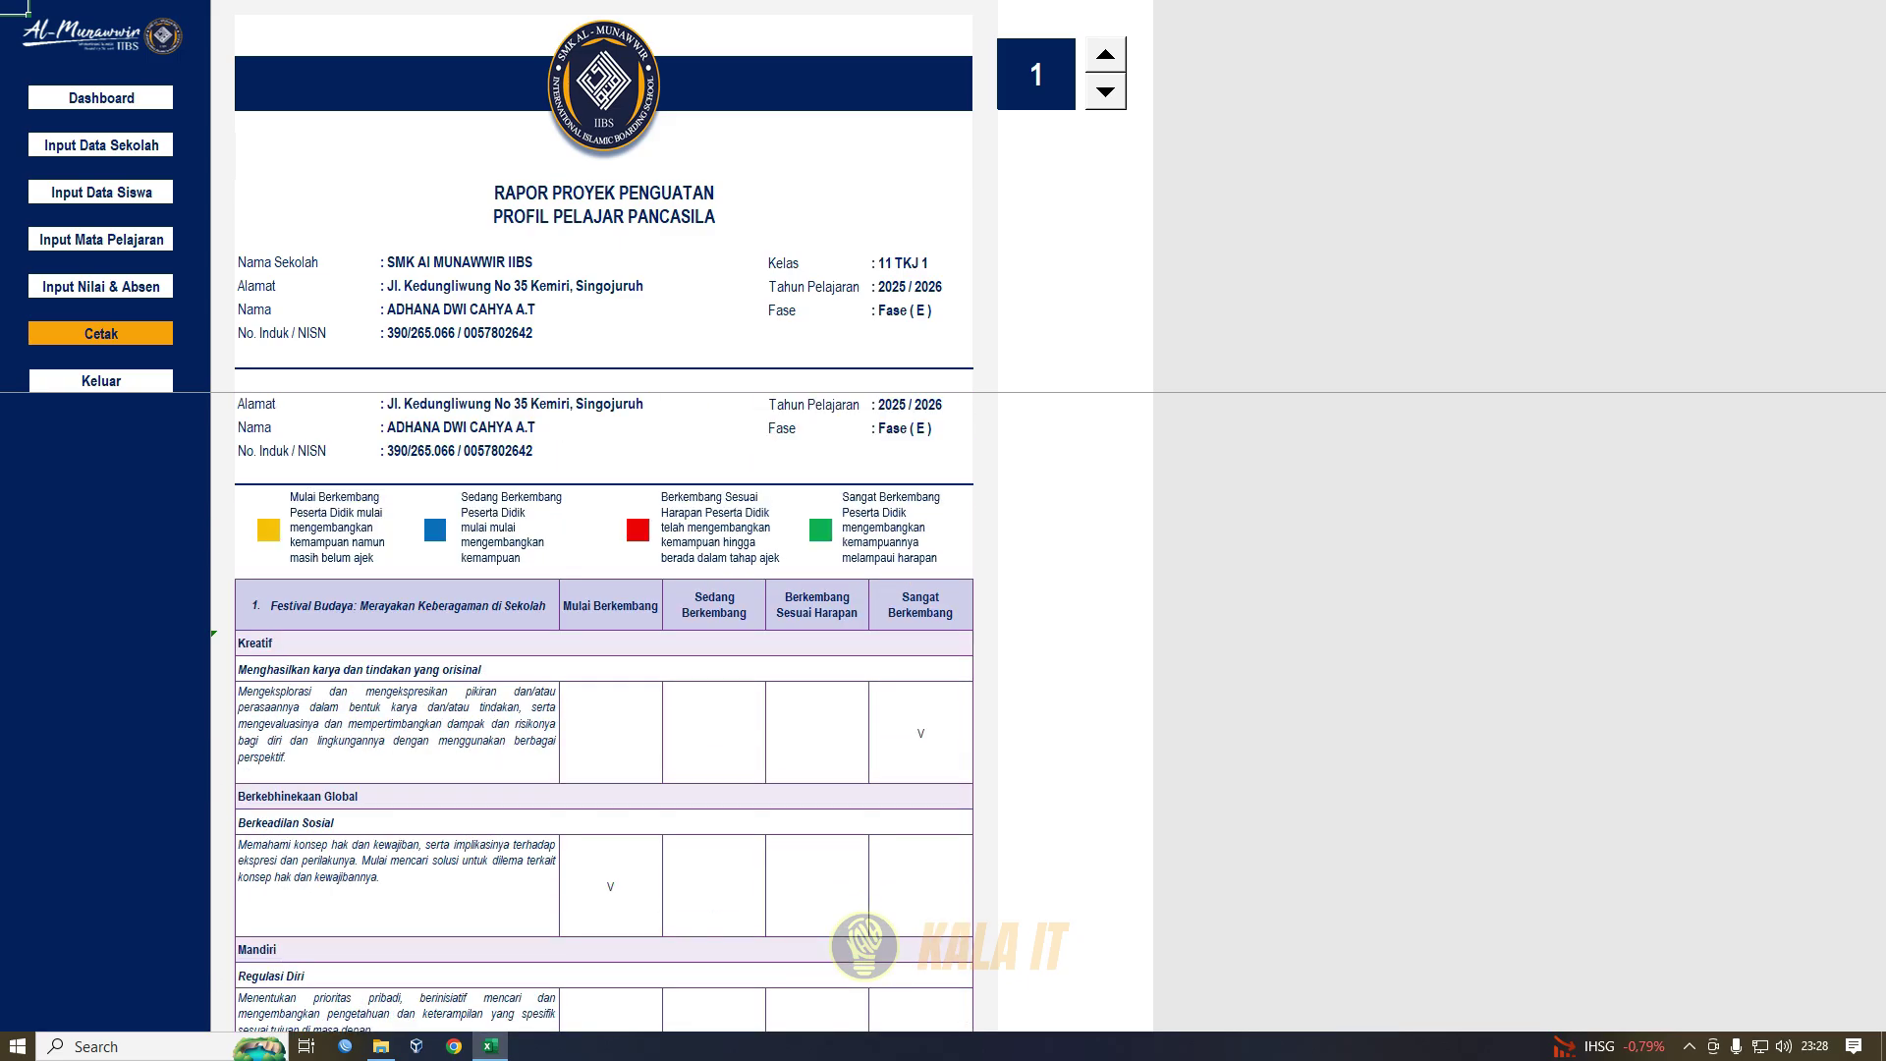
{"action": "scroll", "coordinate": [604, 711], "scroll_direction": "up", "scroll_amount": 5}
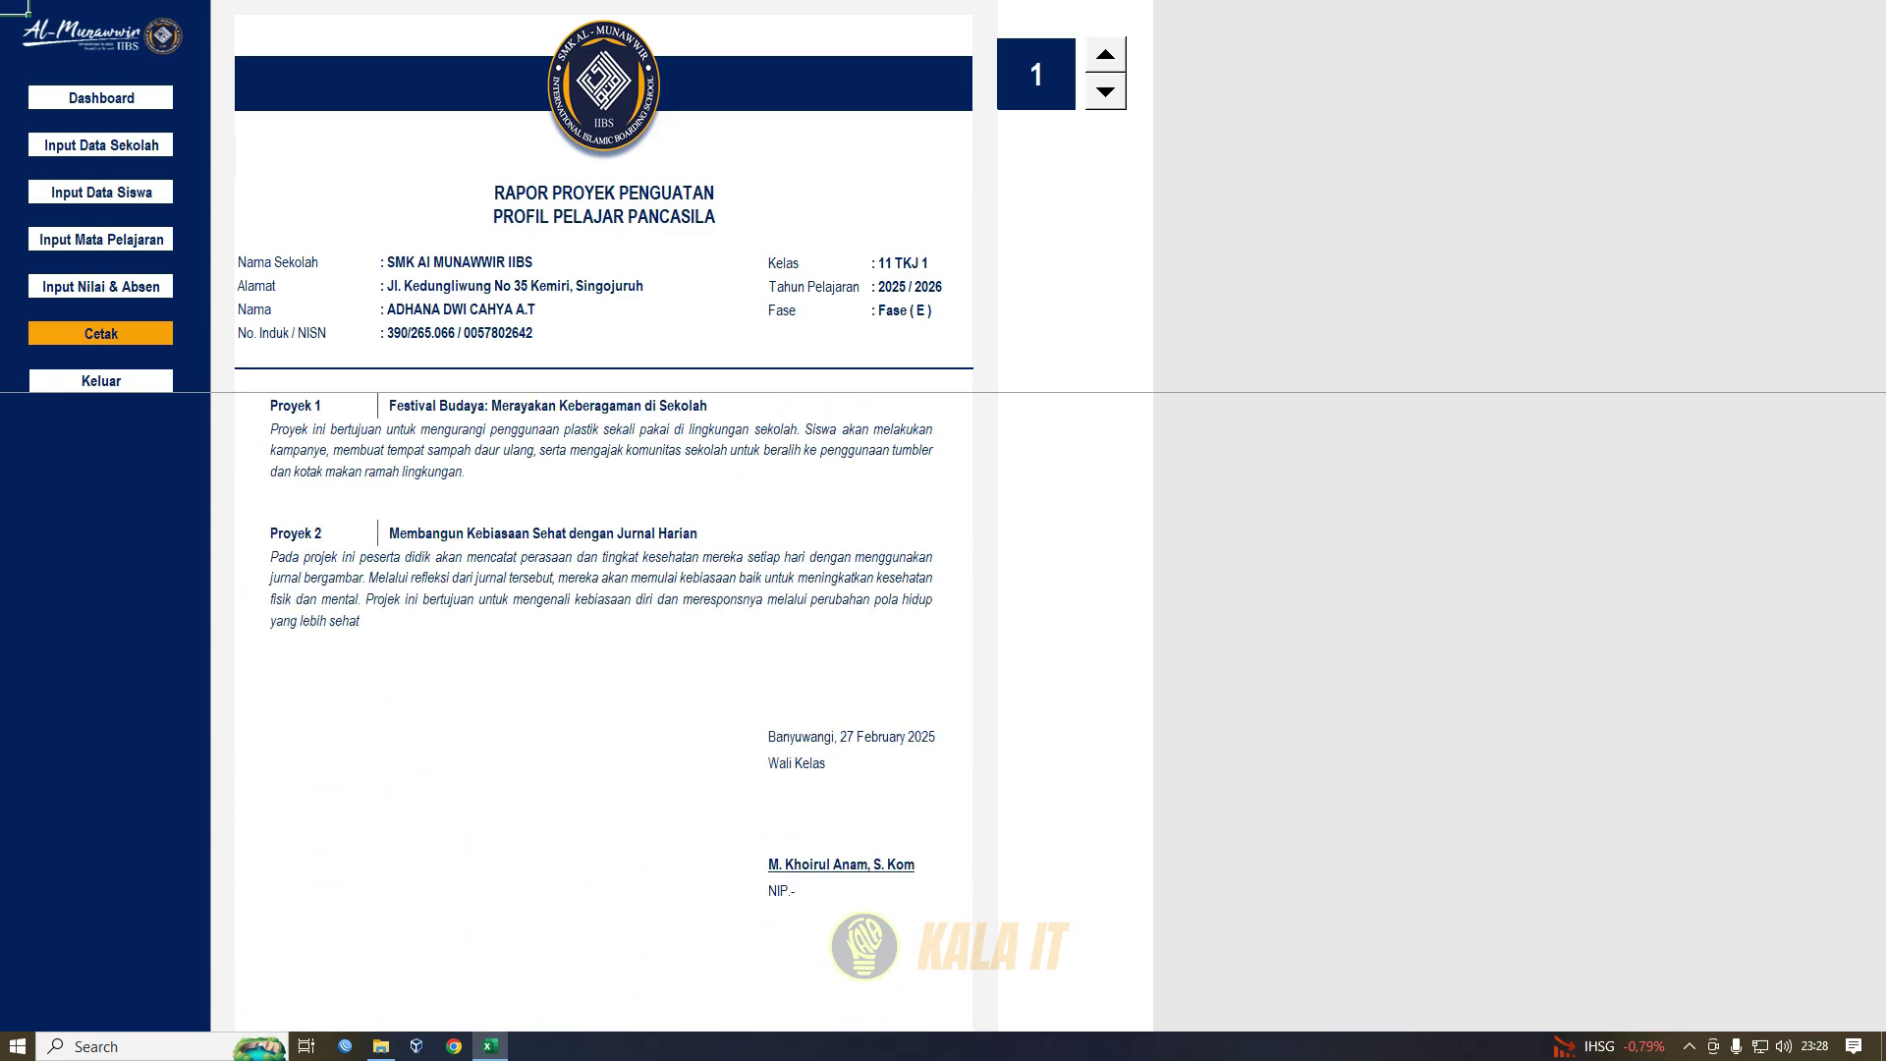
{"action": "left_click", "coordinate": [101, 333]}
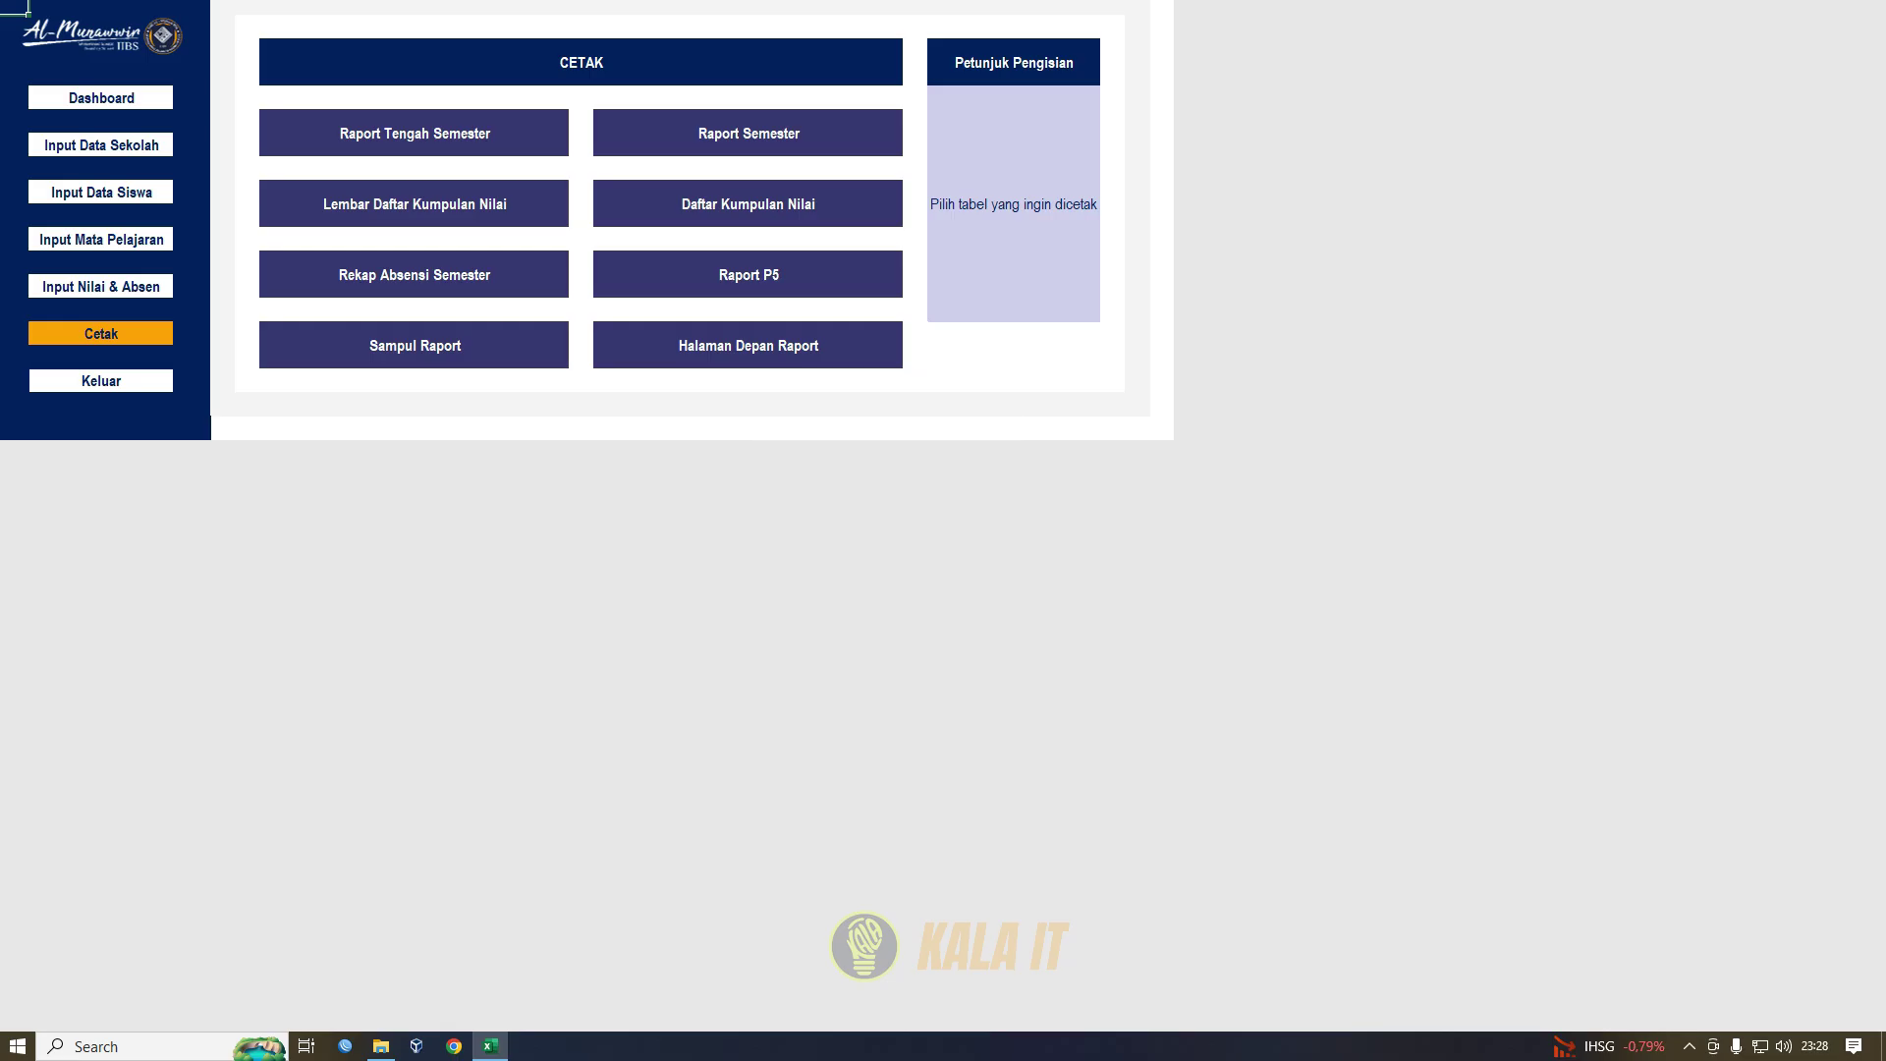
- Exit via Dashboard's Keluar, saving the workbook, then close Excel and minimize File Explorer
{"action": "left_click", "coordinate": [101, 97]}
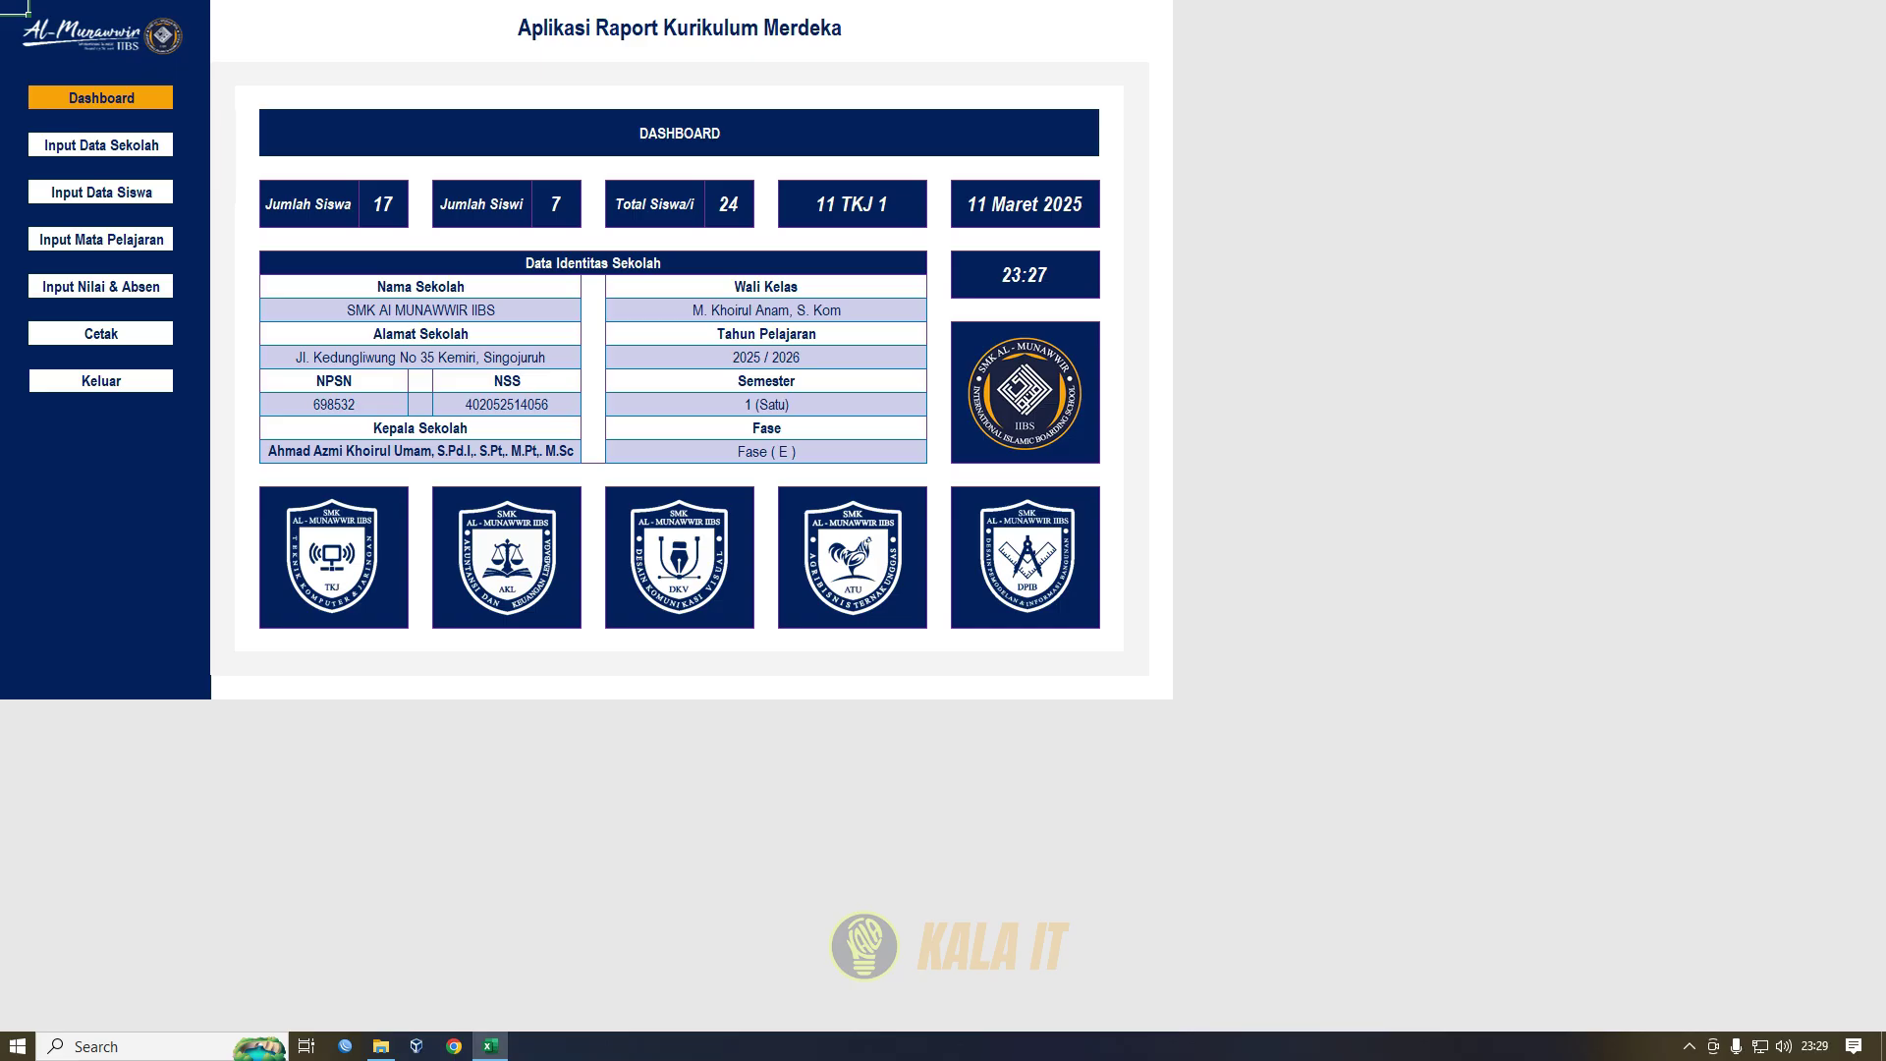
{"action": "left_click", "coordinate": [112, 428]}
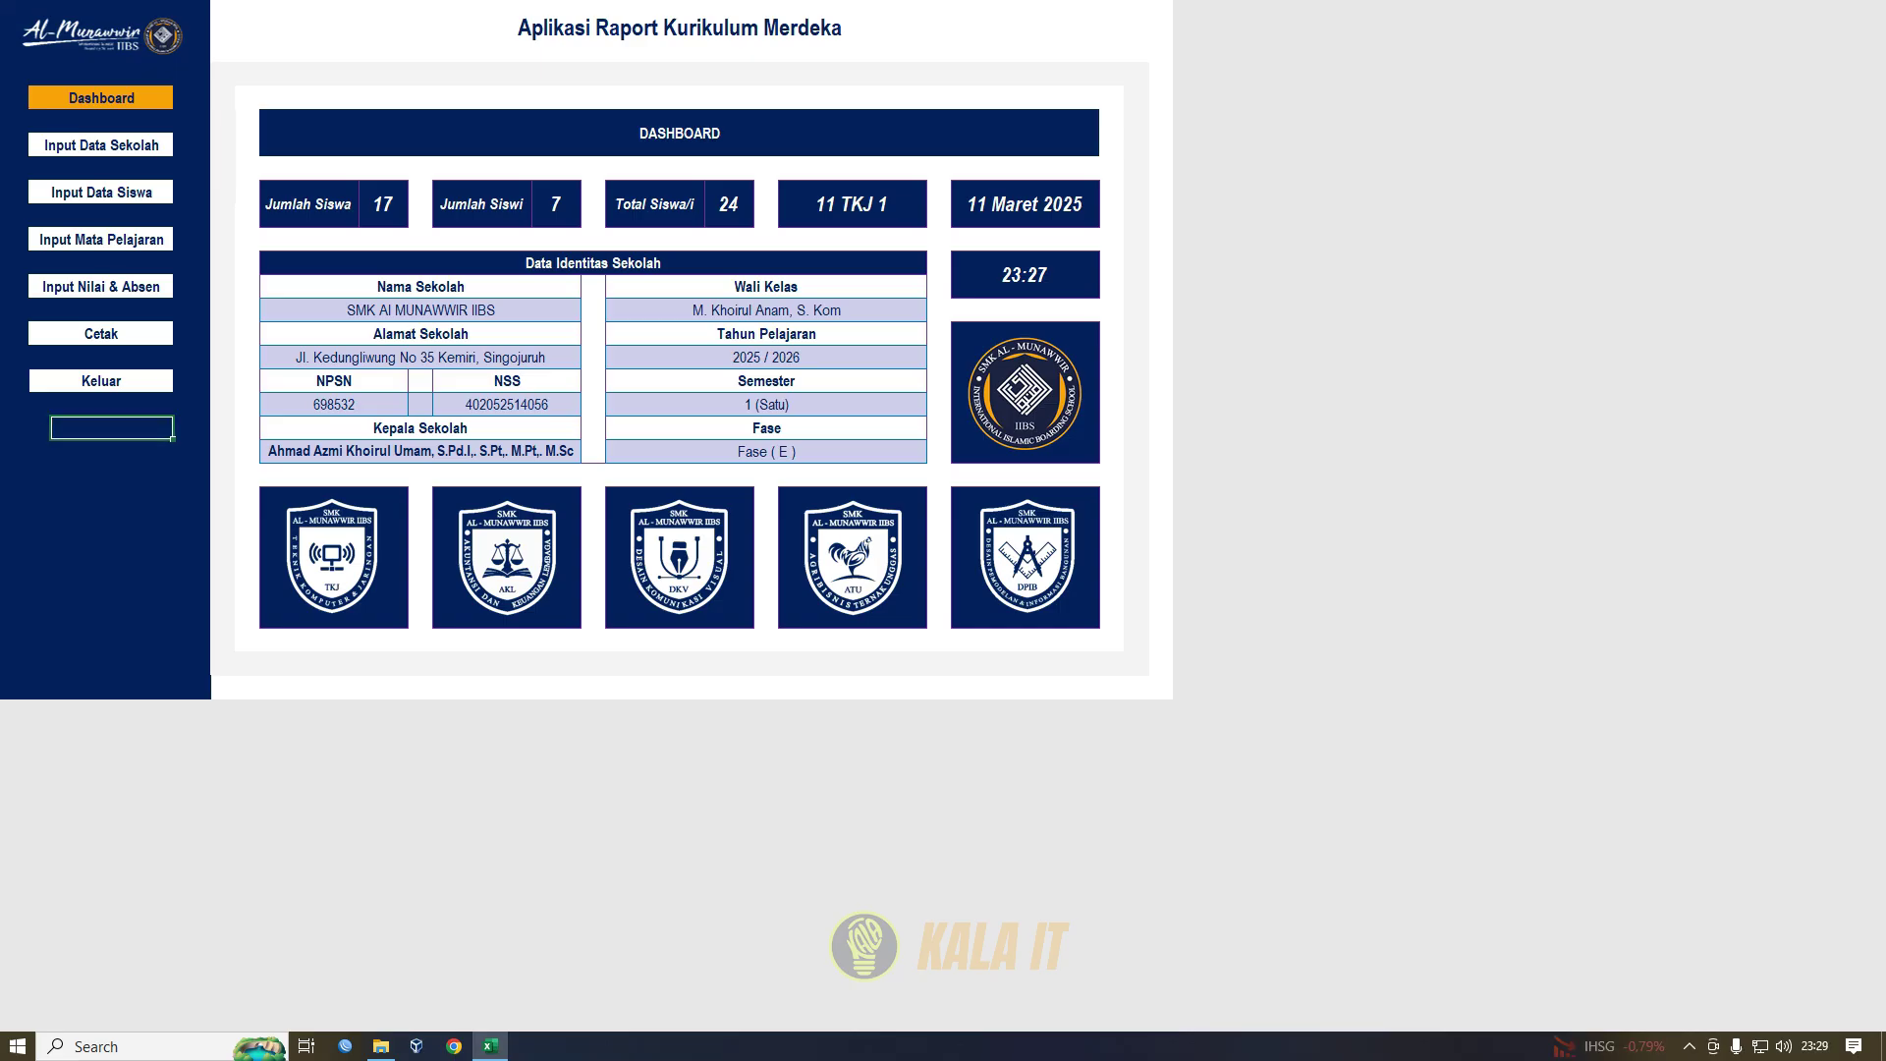
{"action": "left_click", "coordinate": [101, 381]}
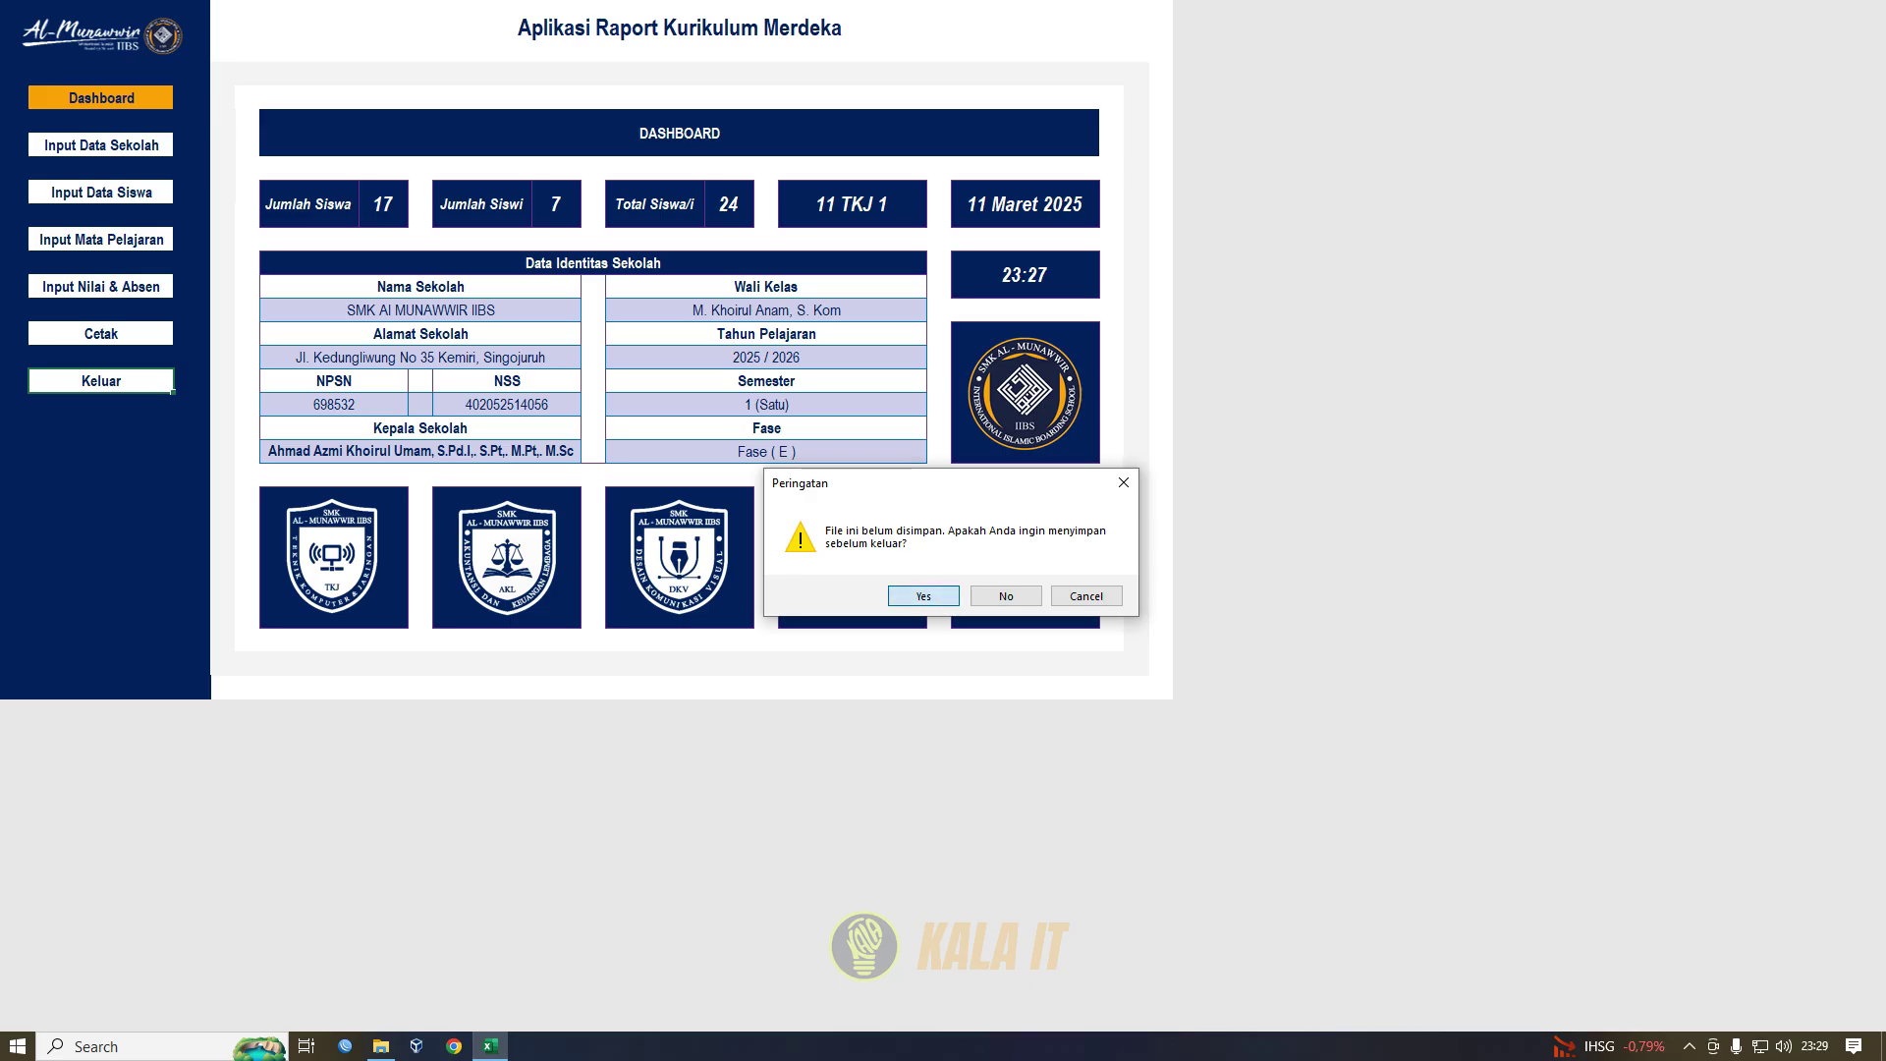
{"action": "left_click", "coordinate": [924, 596]}
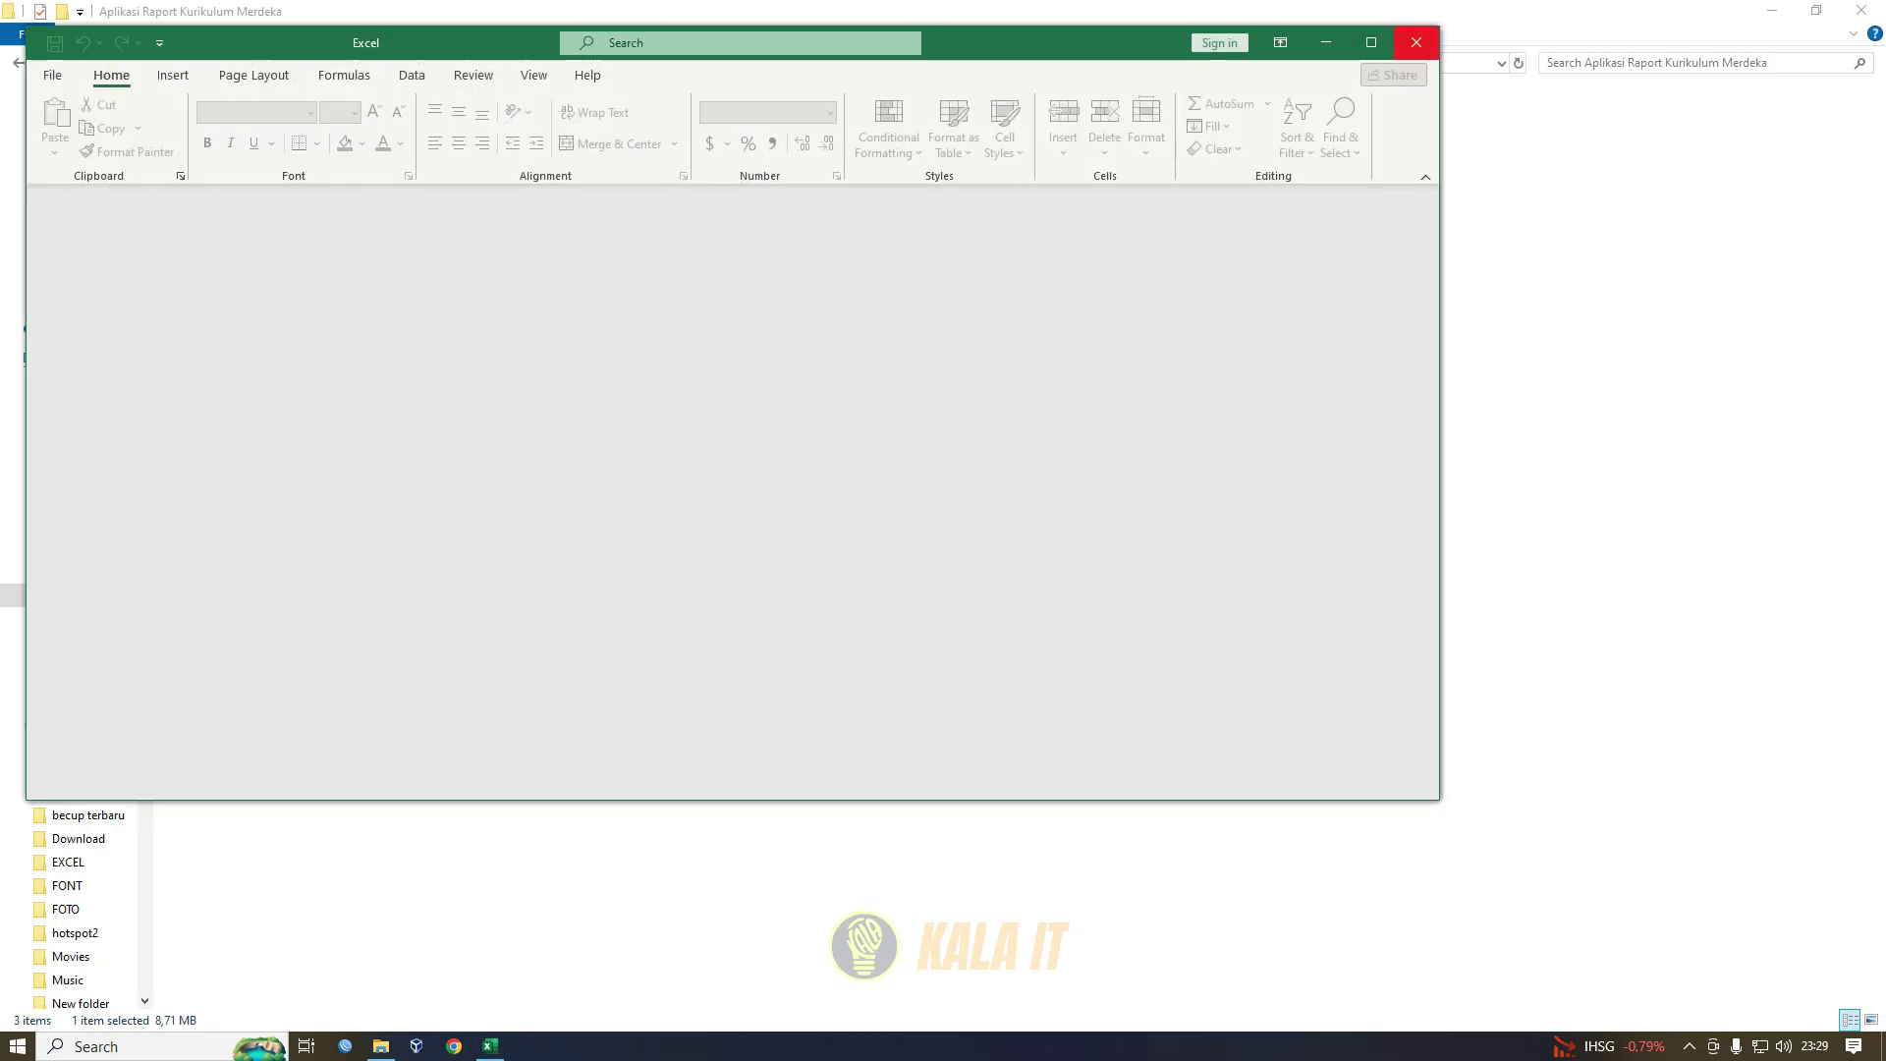
{"action": "left_click", "coordinate": [1417, 42]}
{"action": "left_click", "coordinate": [1773, 10]}
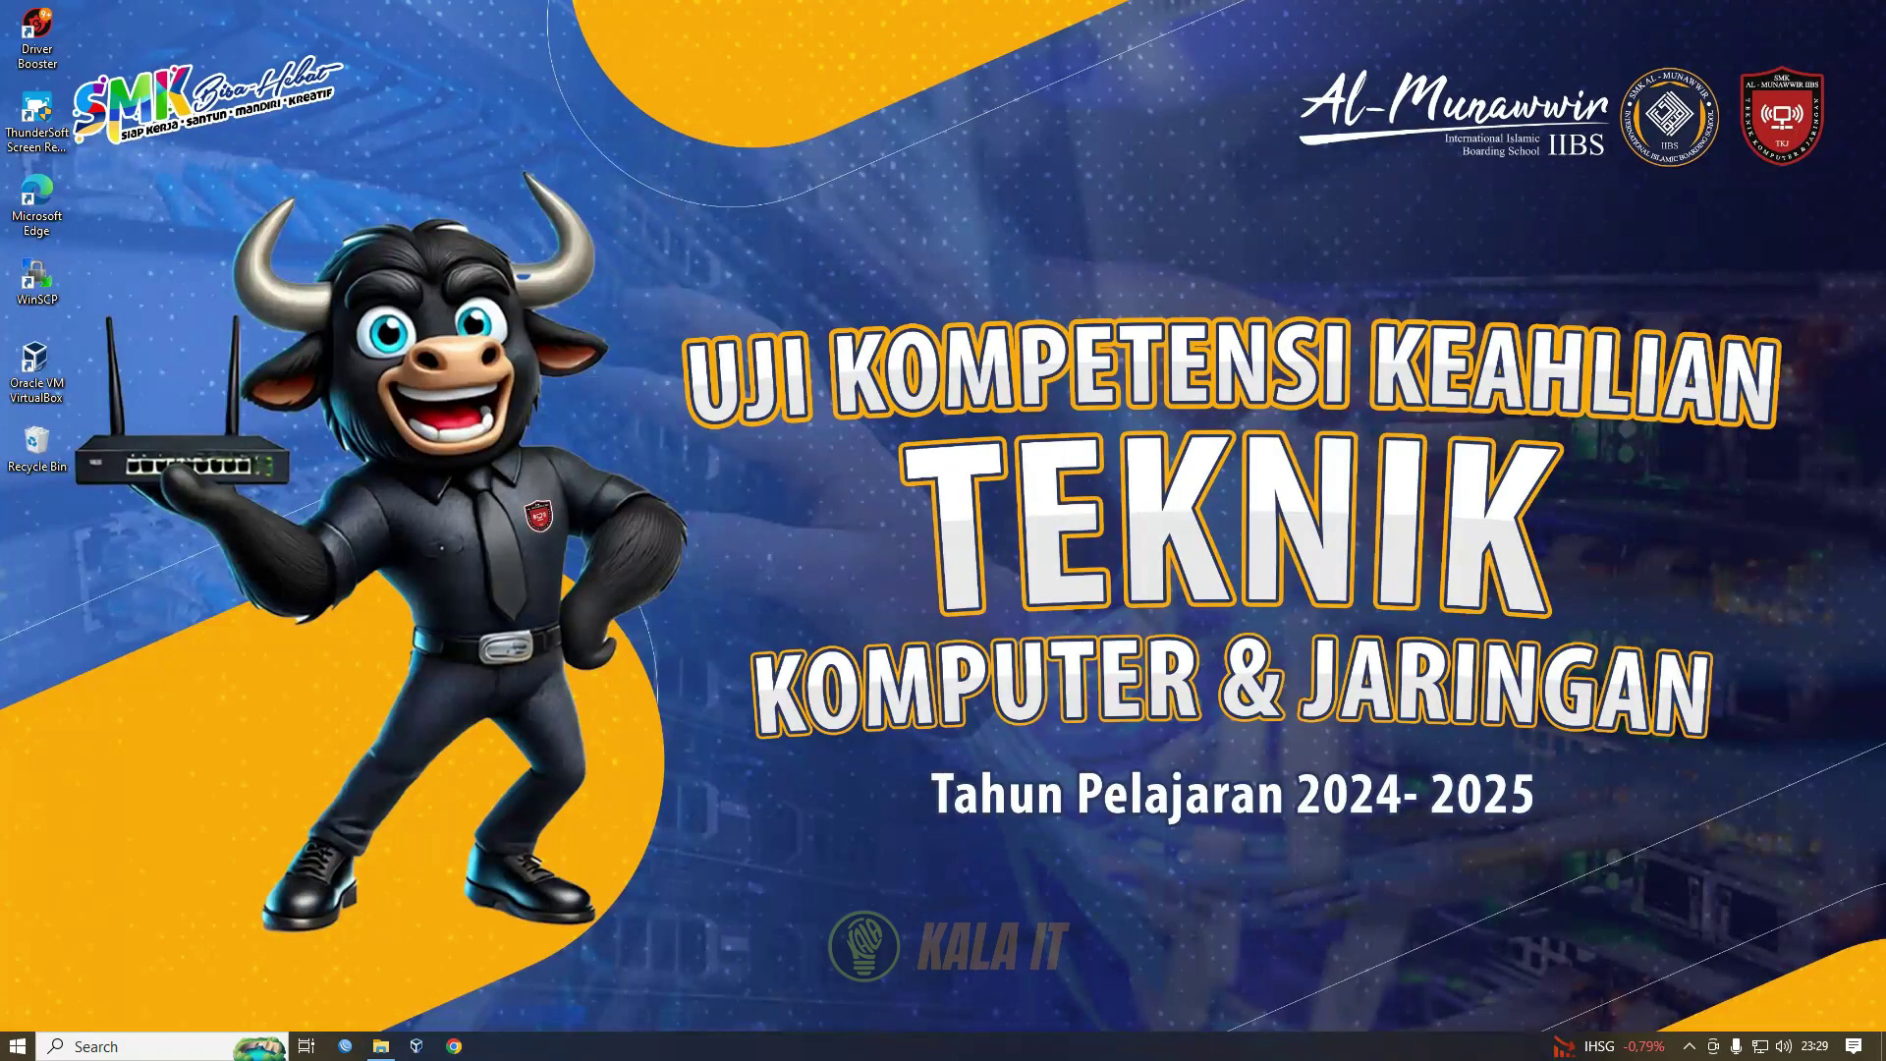